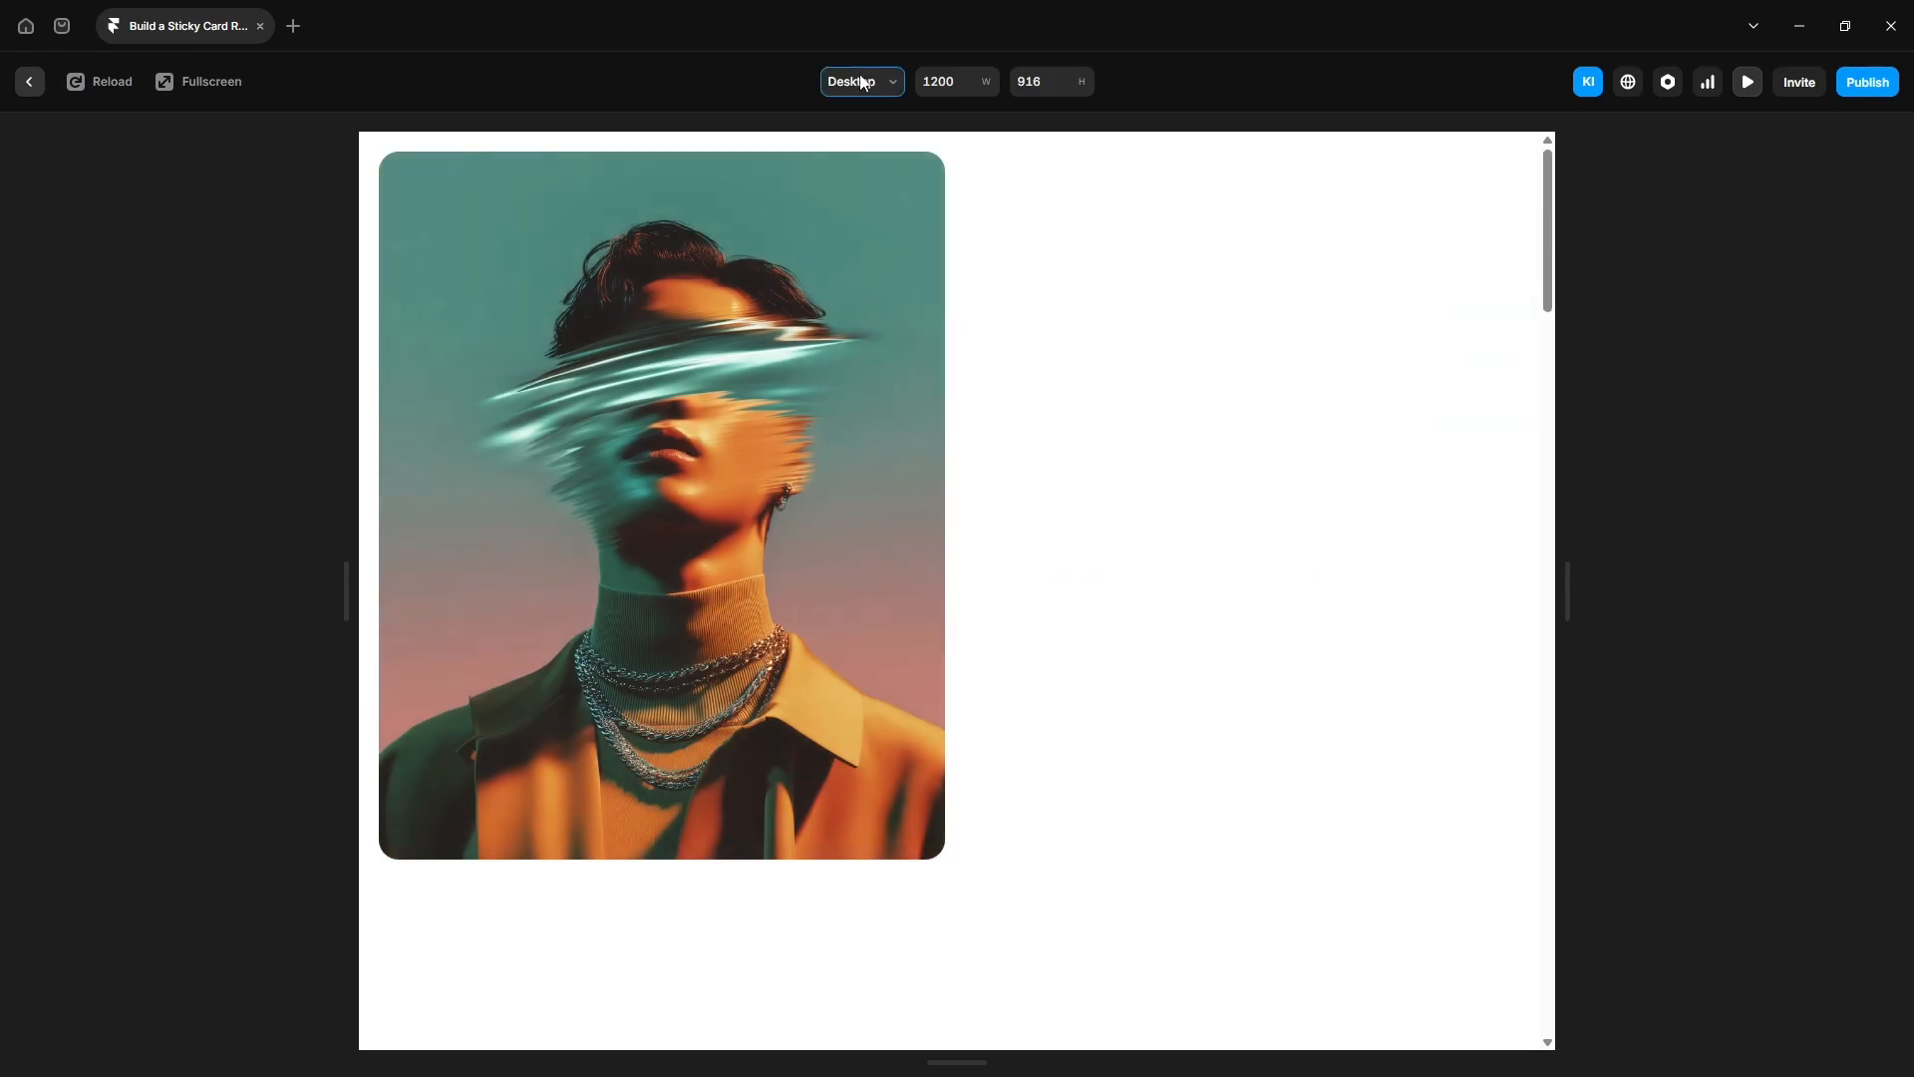
click(864, 82)
click(872, 189)
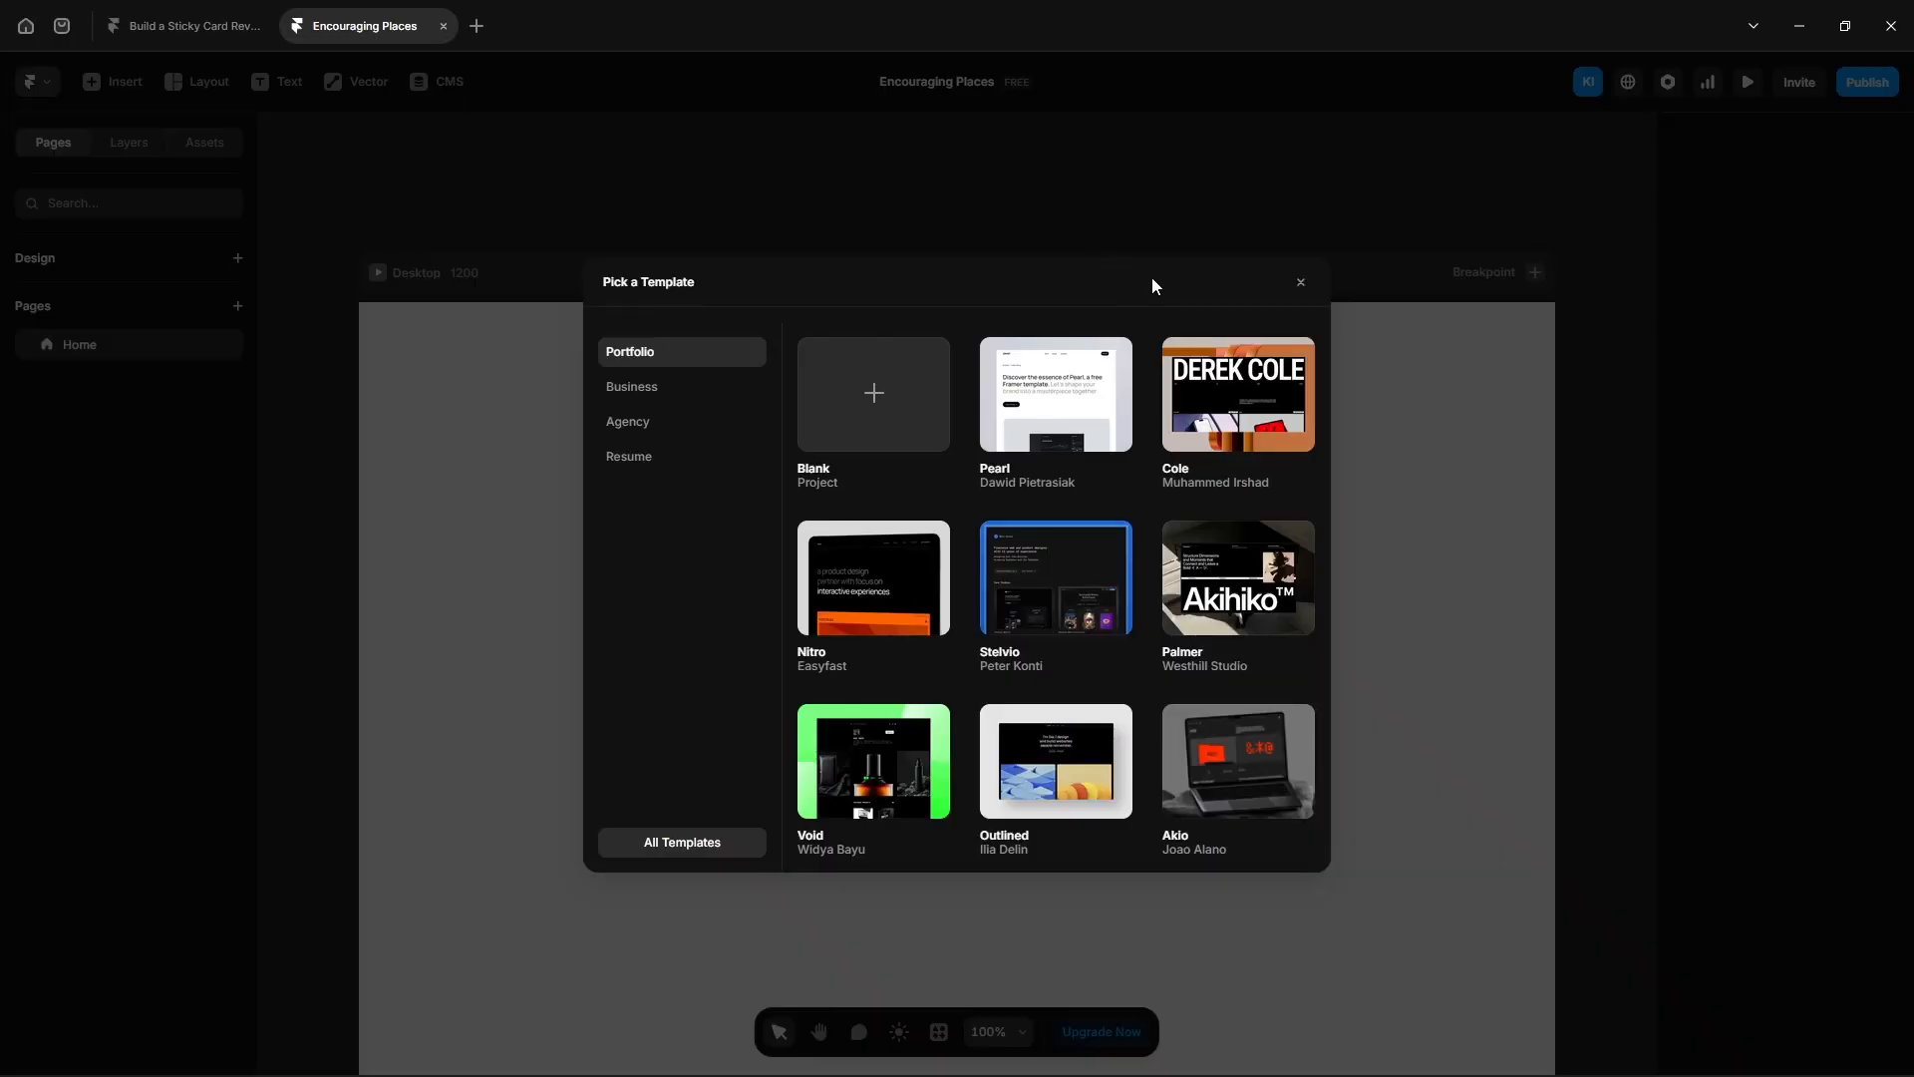
click(1300, 282)
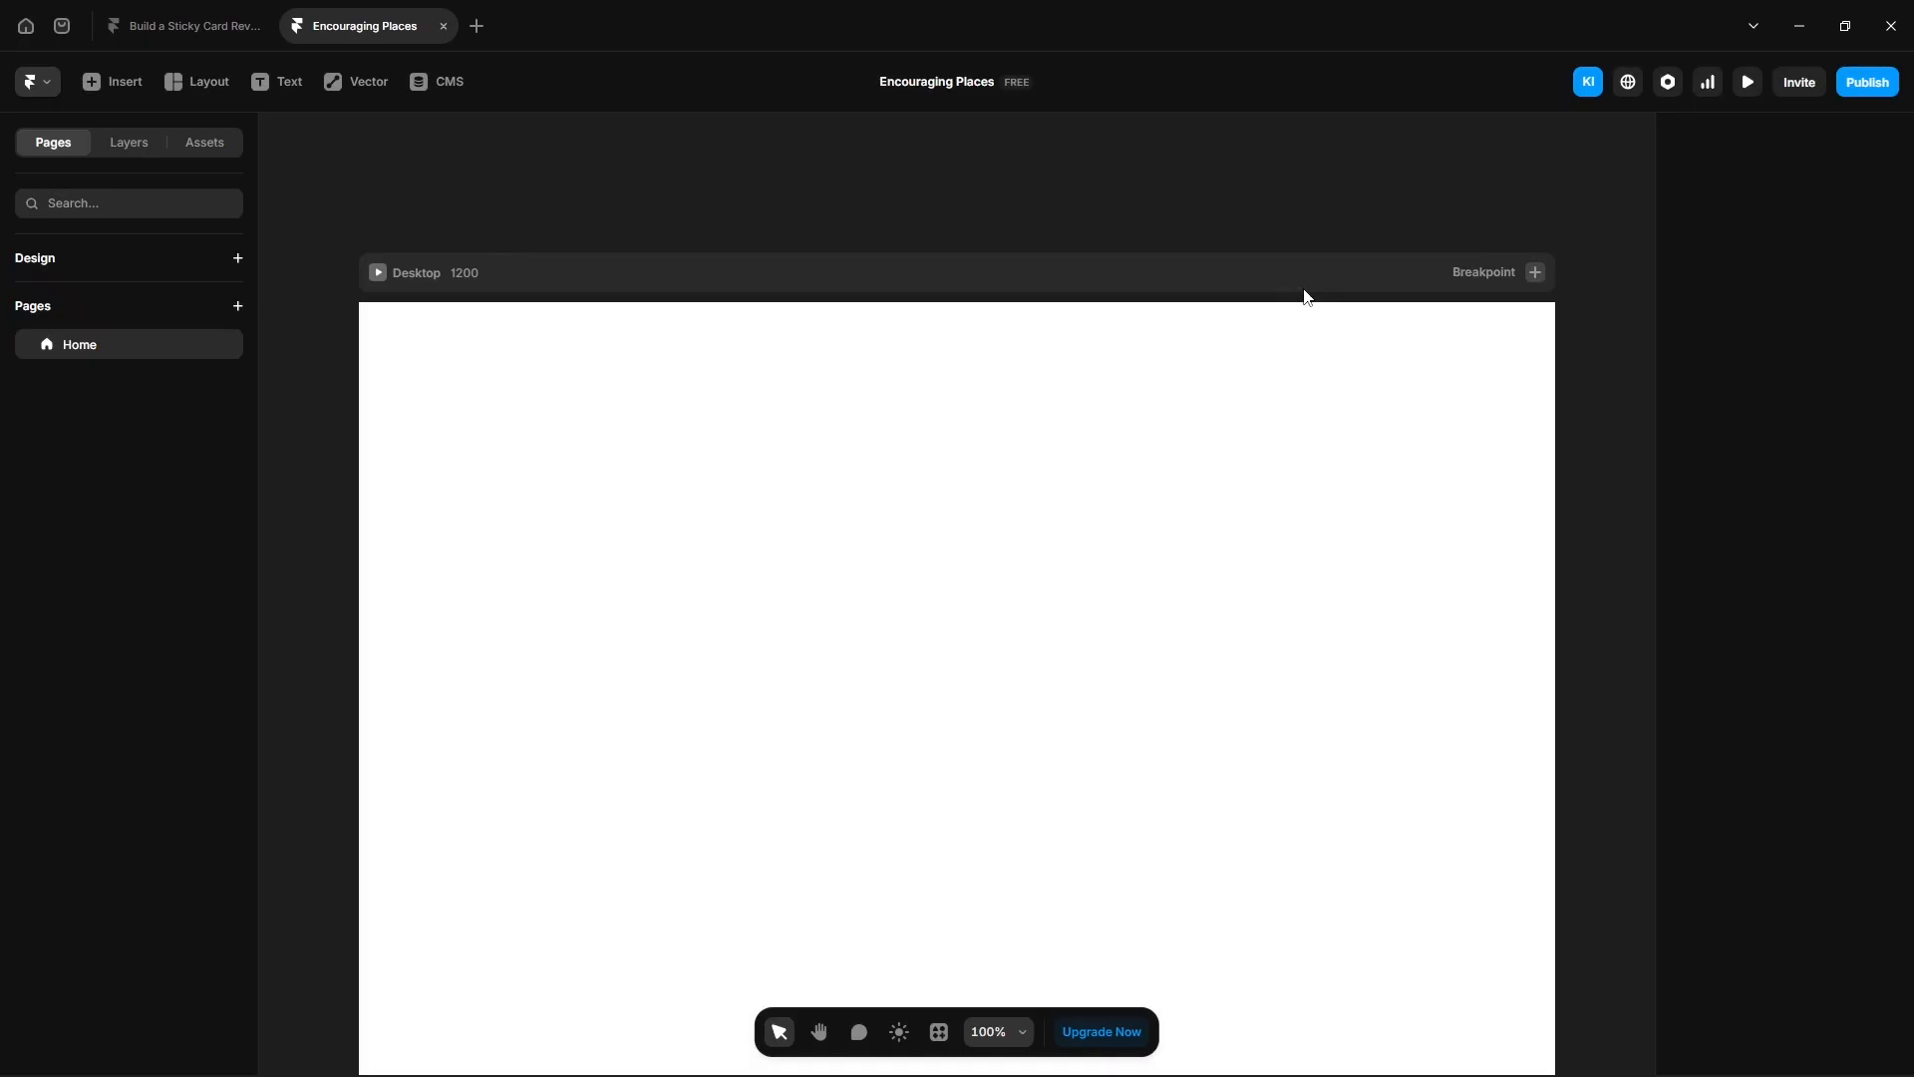
- Draw a frame at the top of the Desktop breakpoint and set its width to fill the breakpoint
click(129, 142)
click(155, 339)
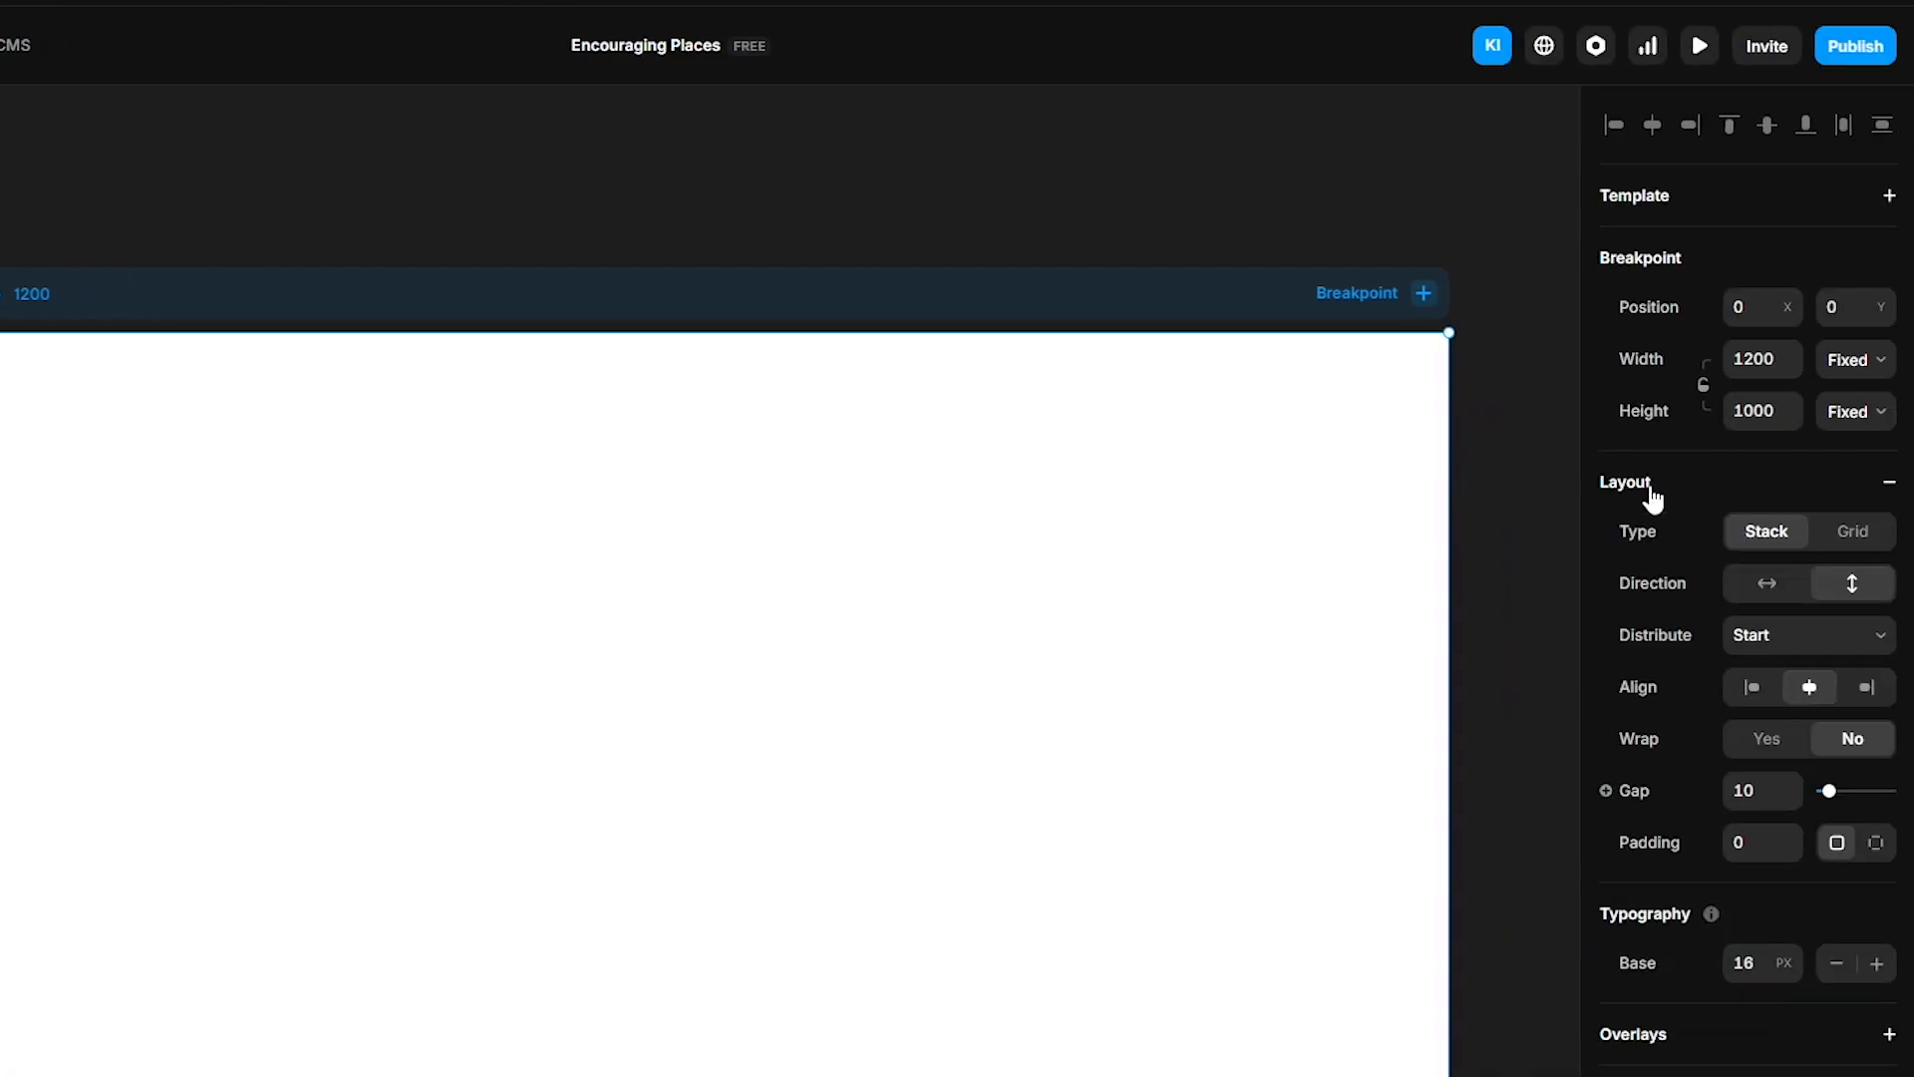
scroll(1723, 840, down, 1)
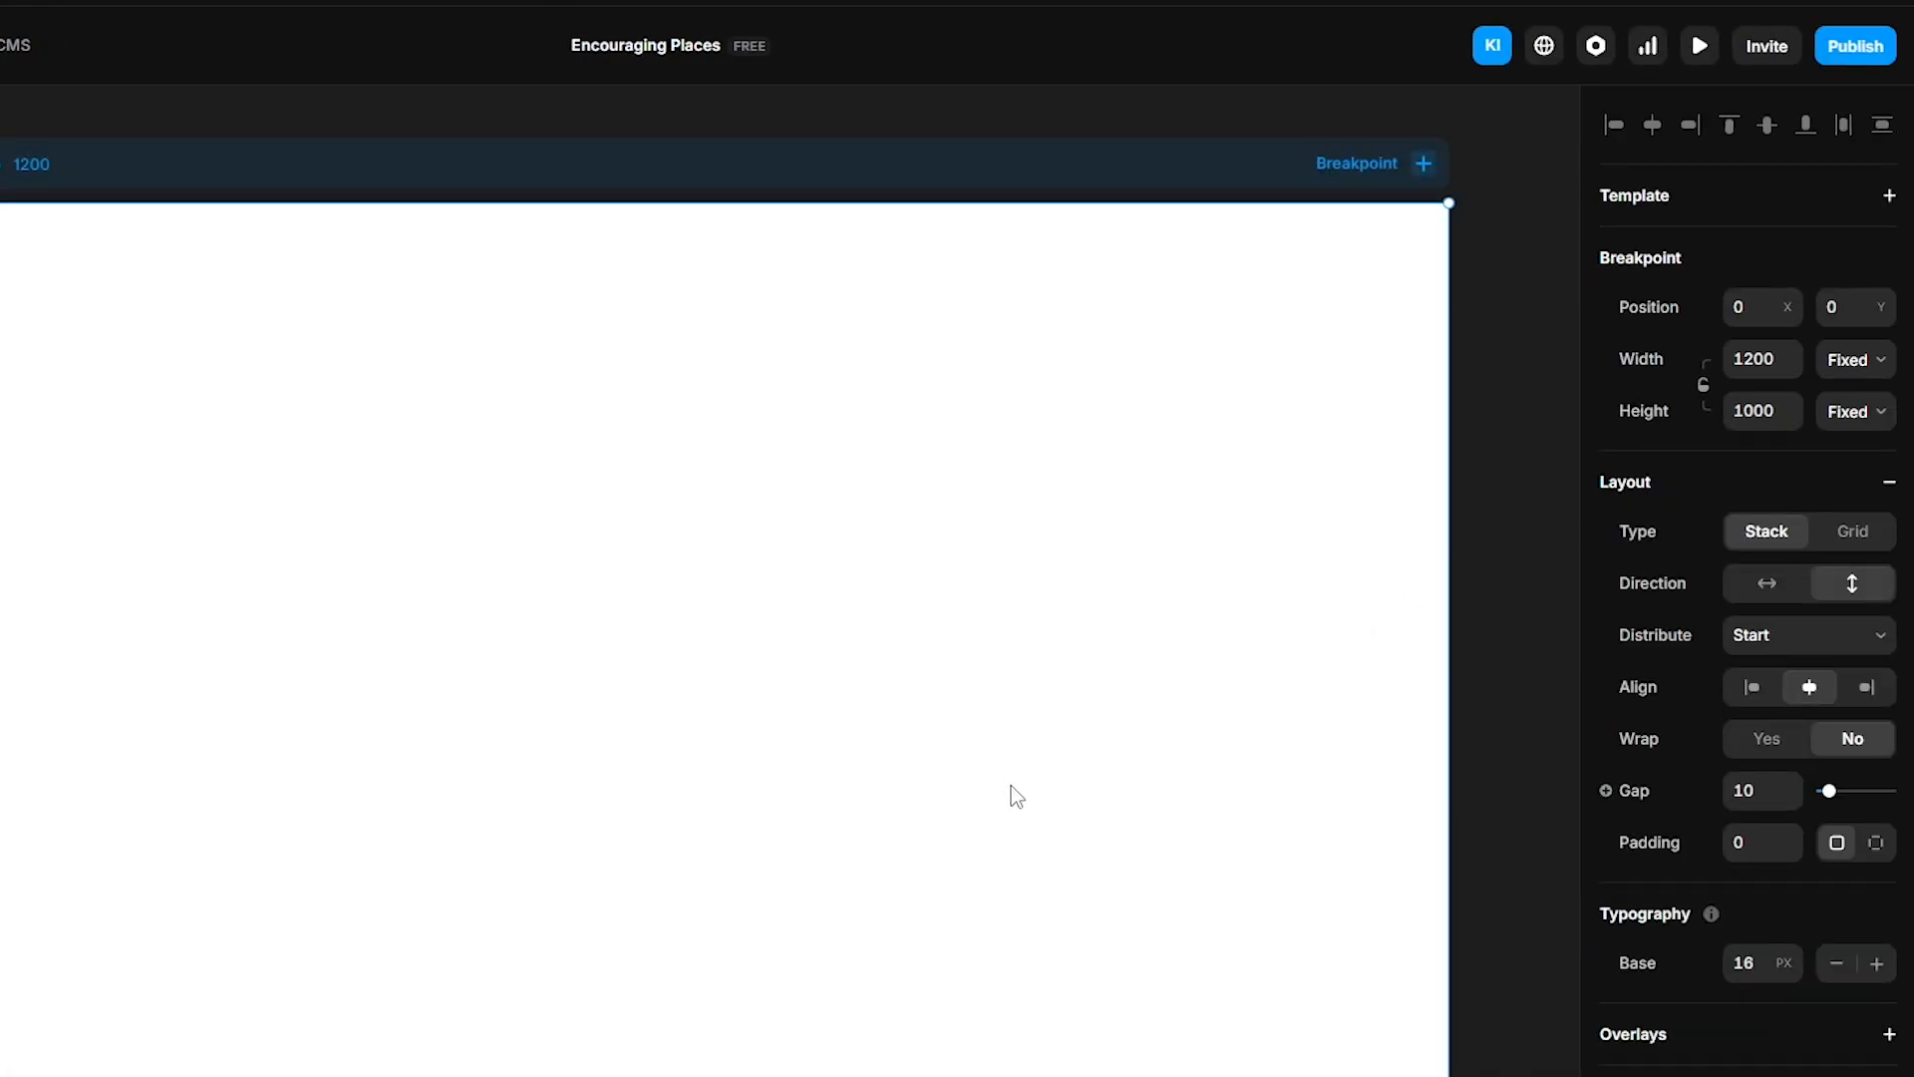
key(f)
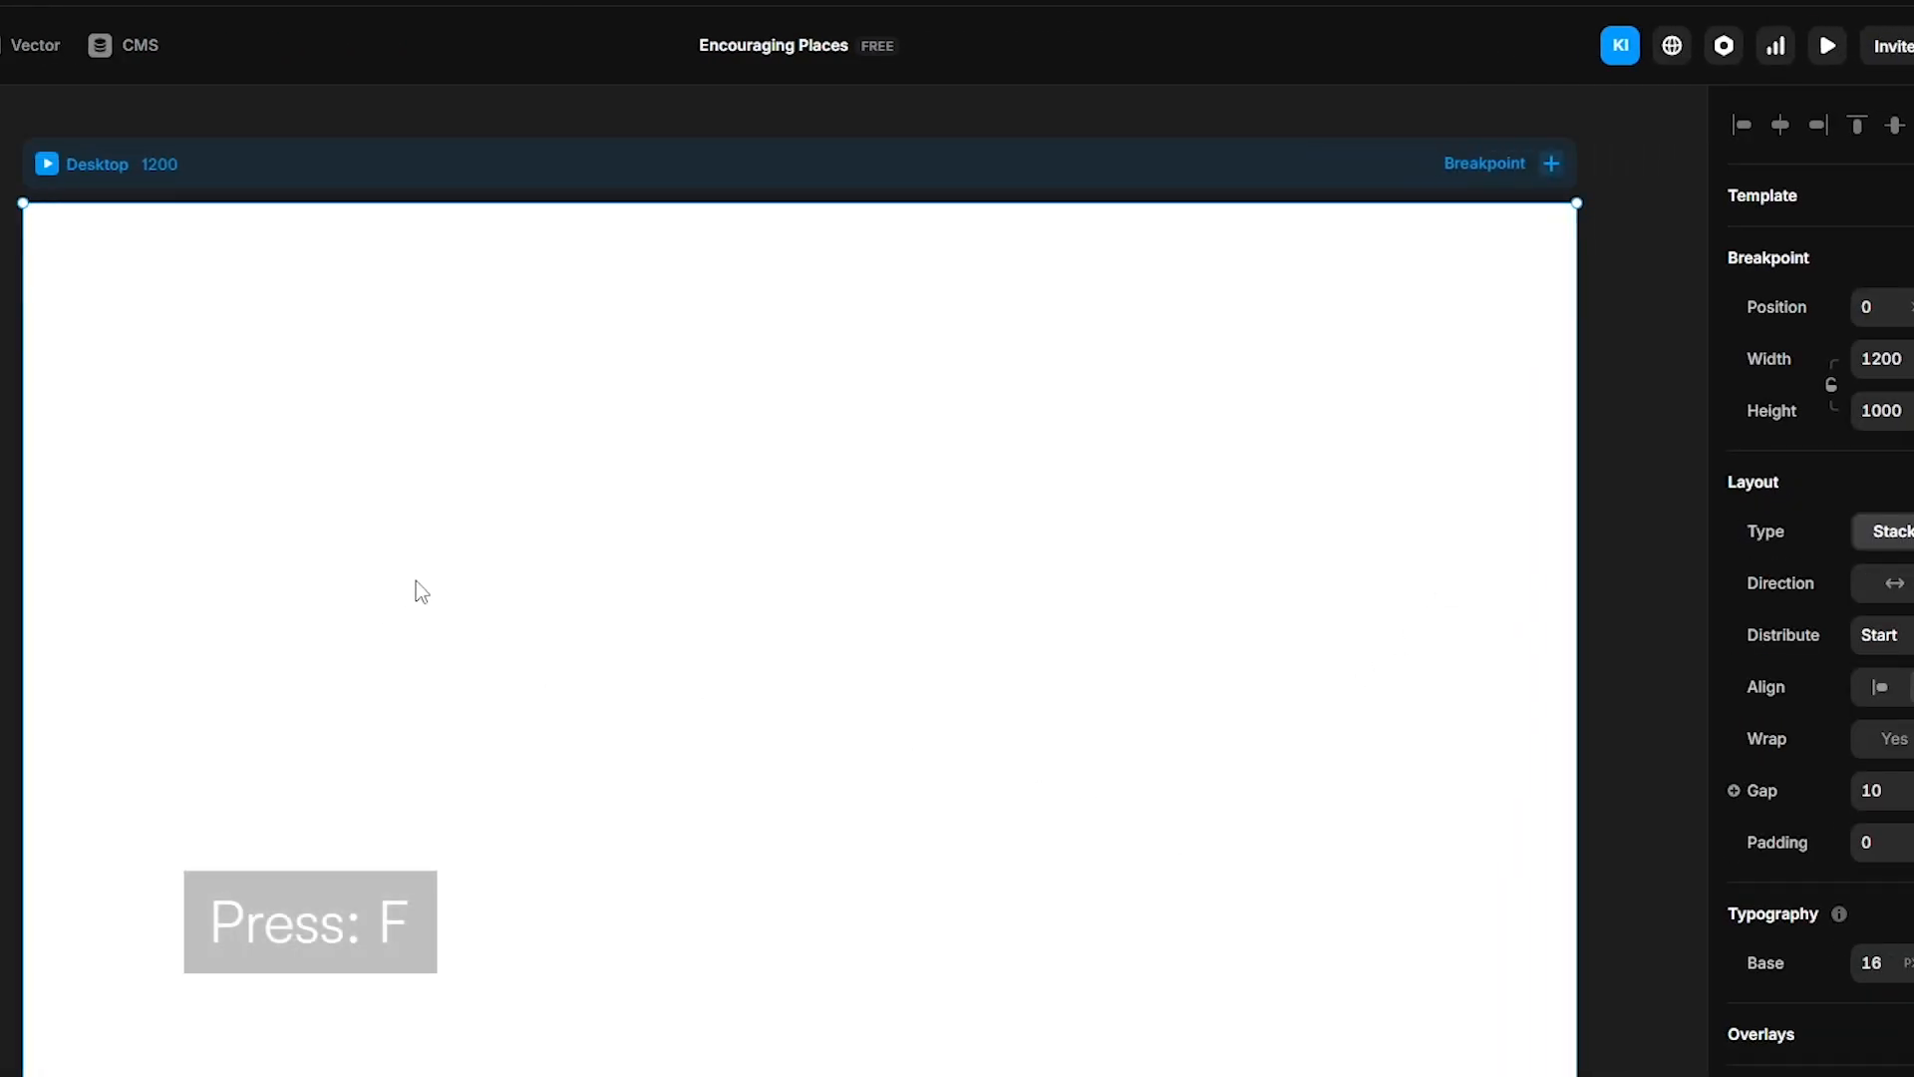
drag(215, 279, 656, 387)
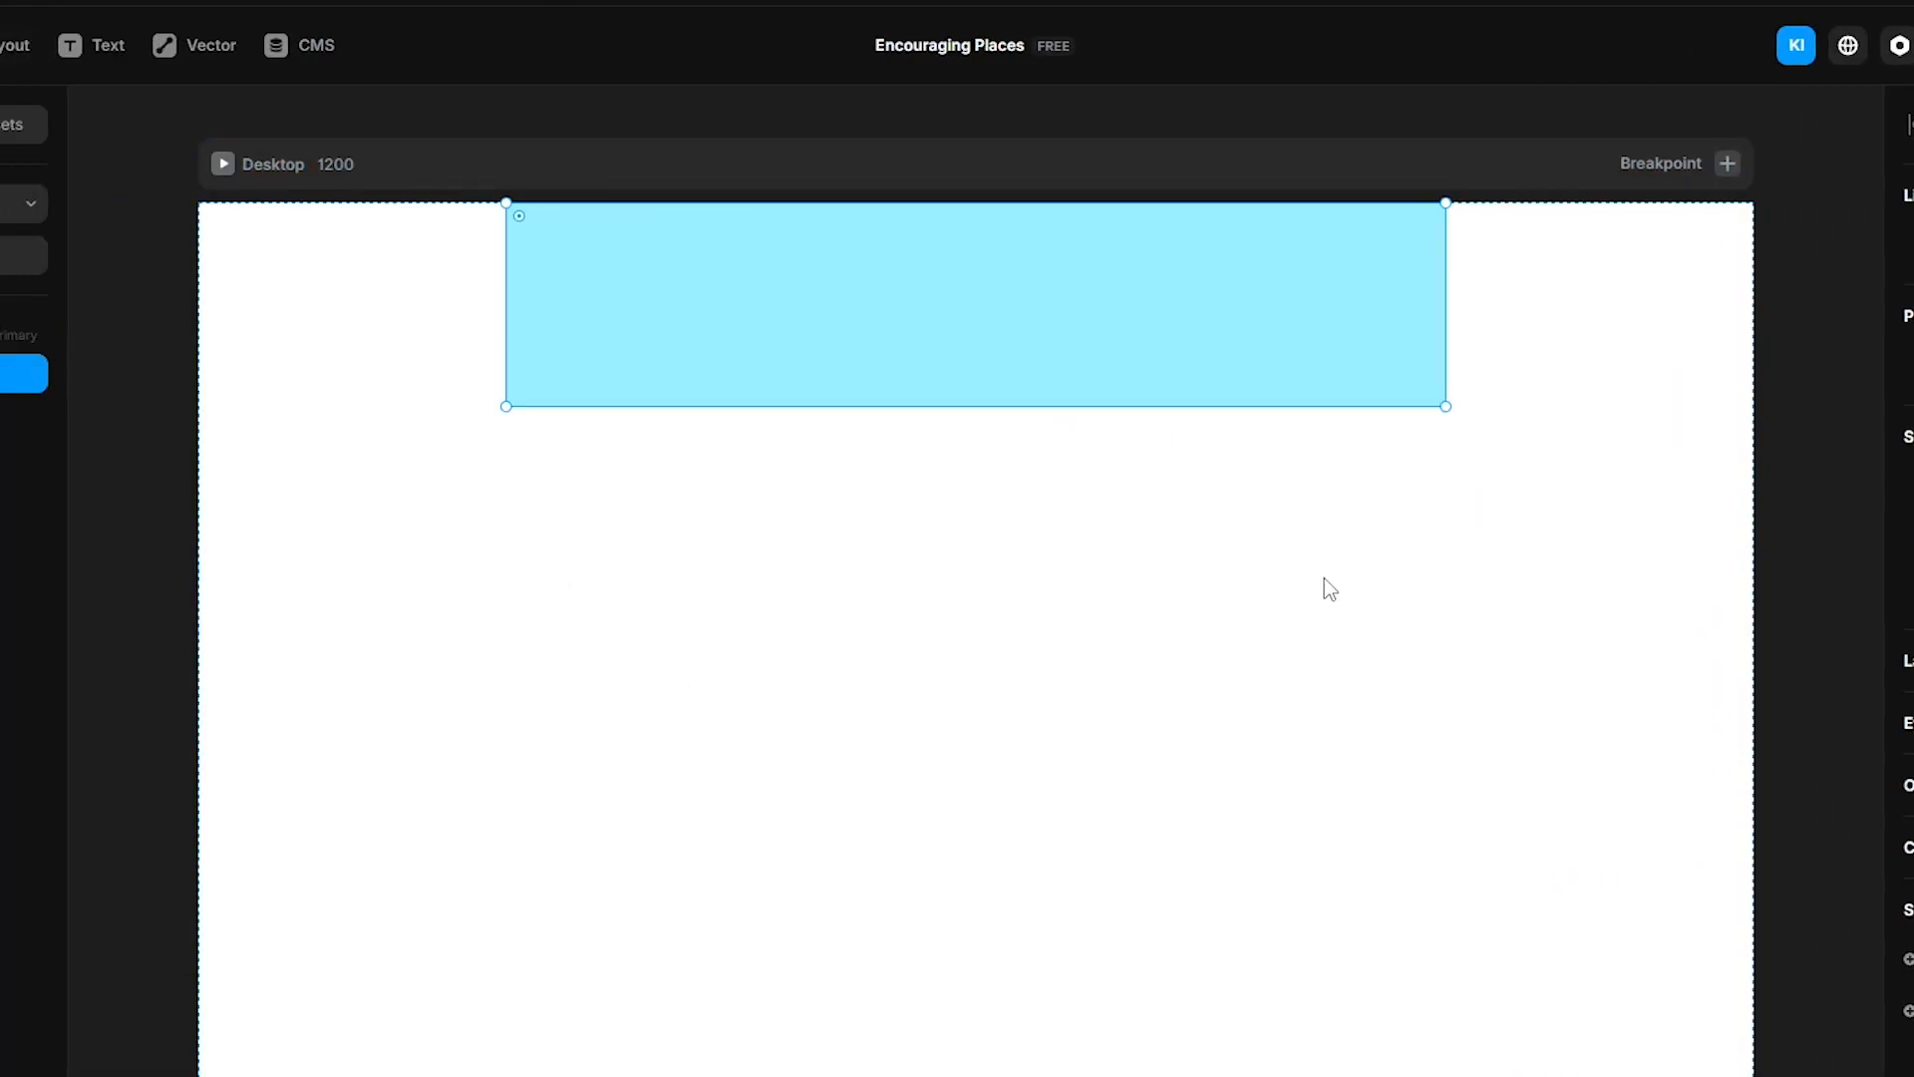
click(1850, 490)
click(1840, 585)
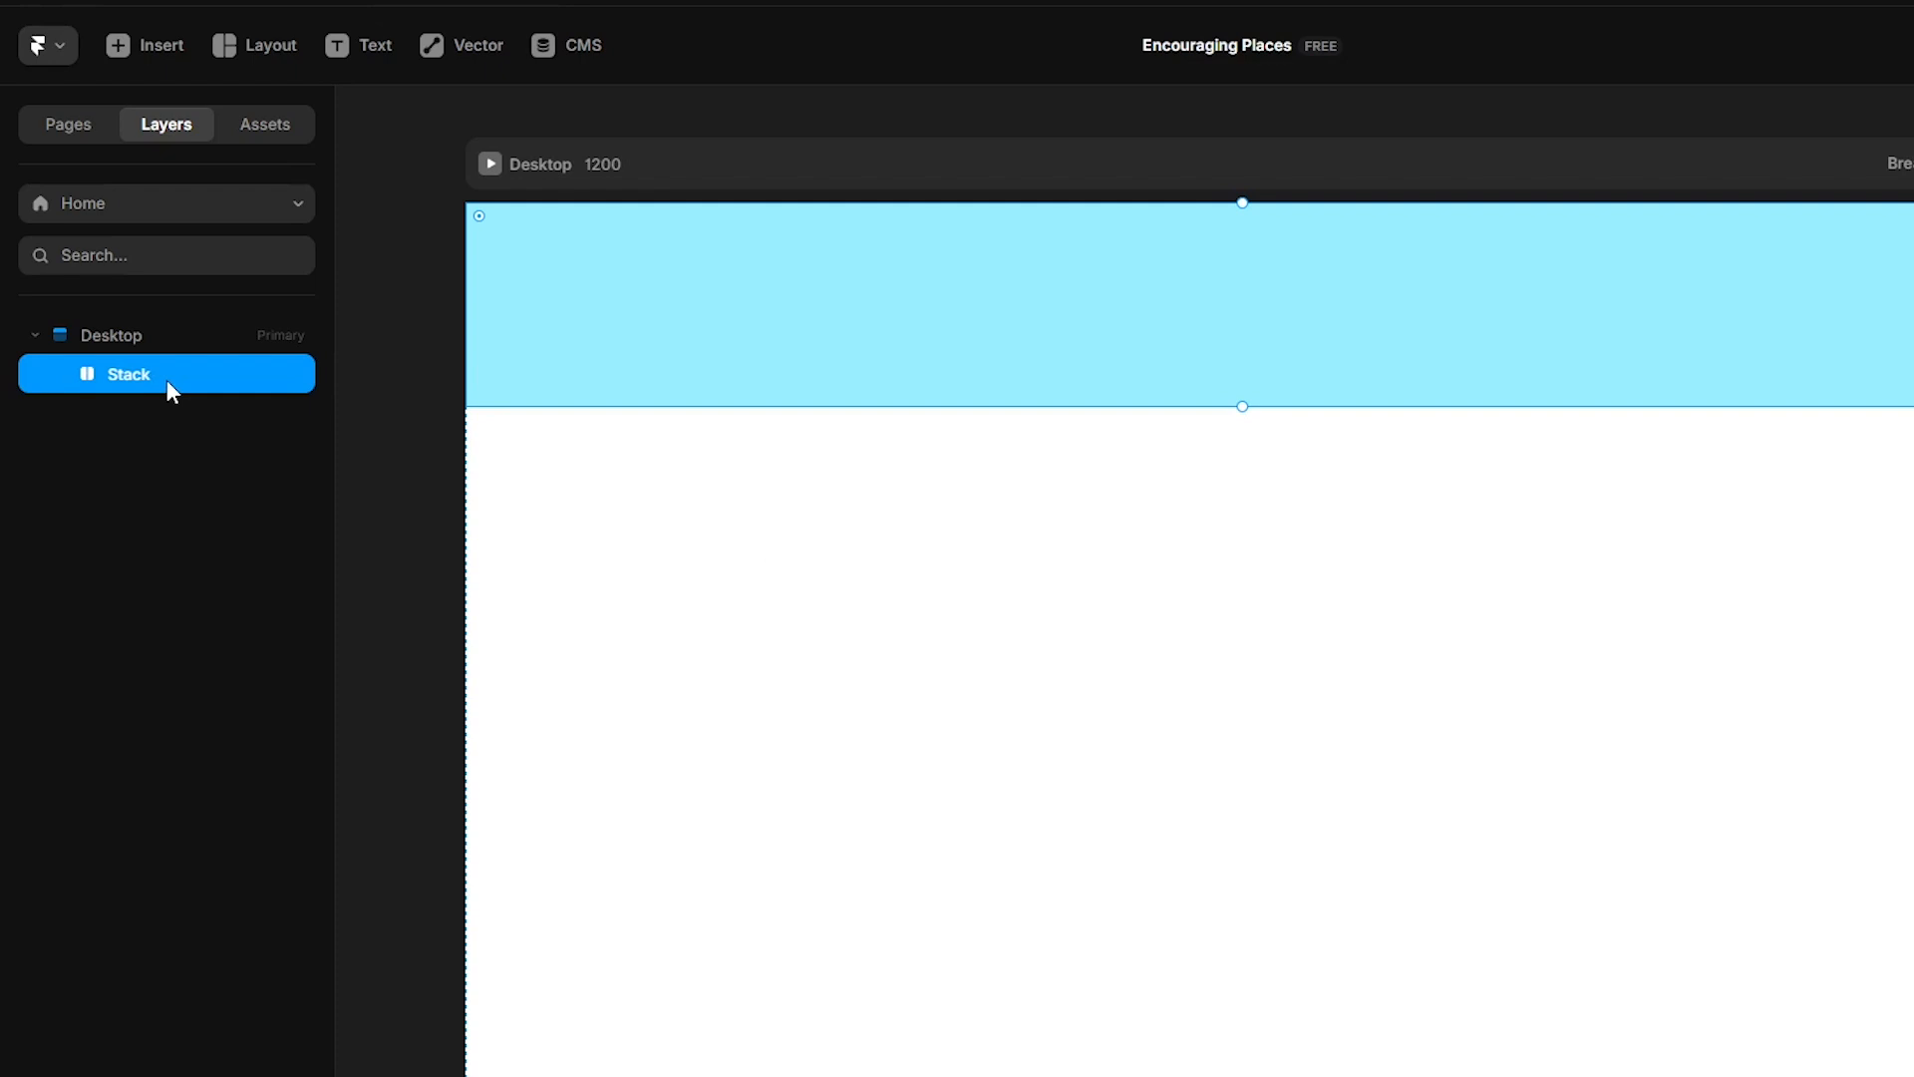
- Convert the frame into a component named Cards
right_click(165, 379)
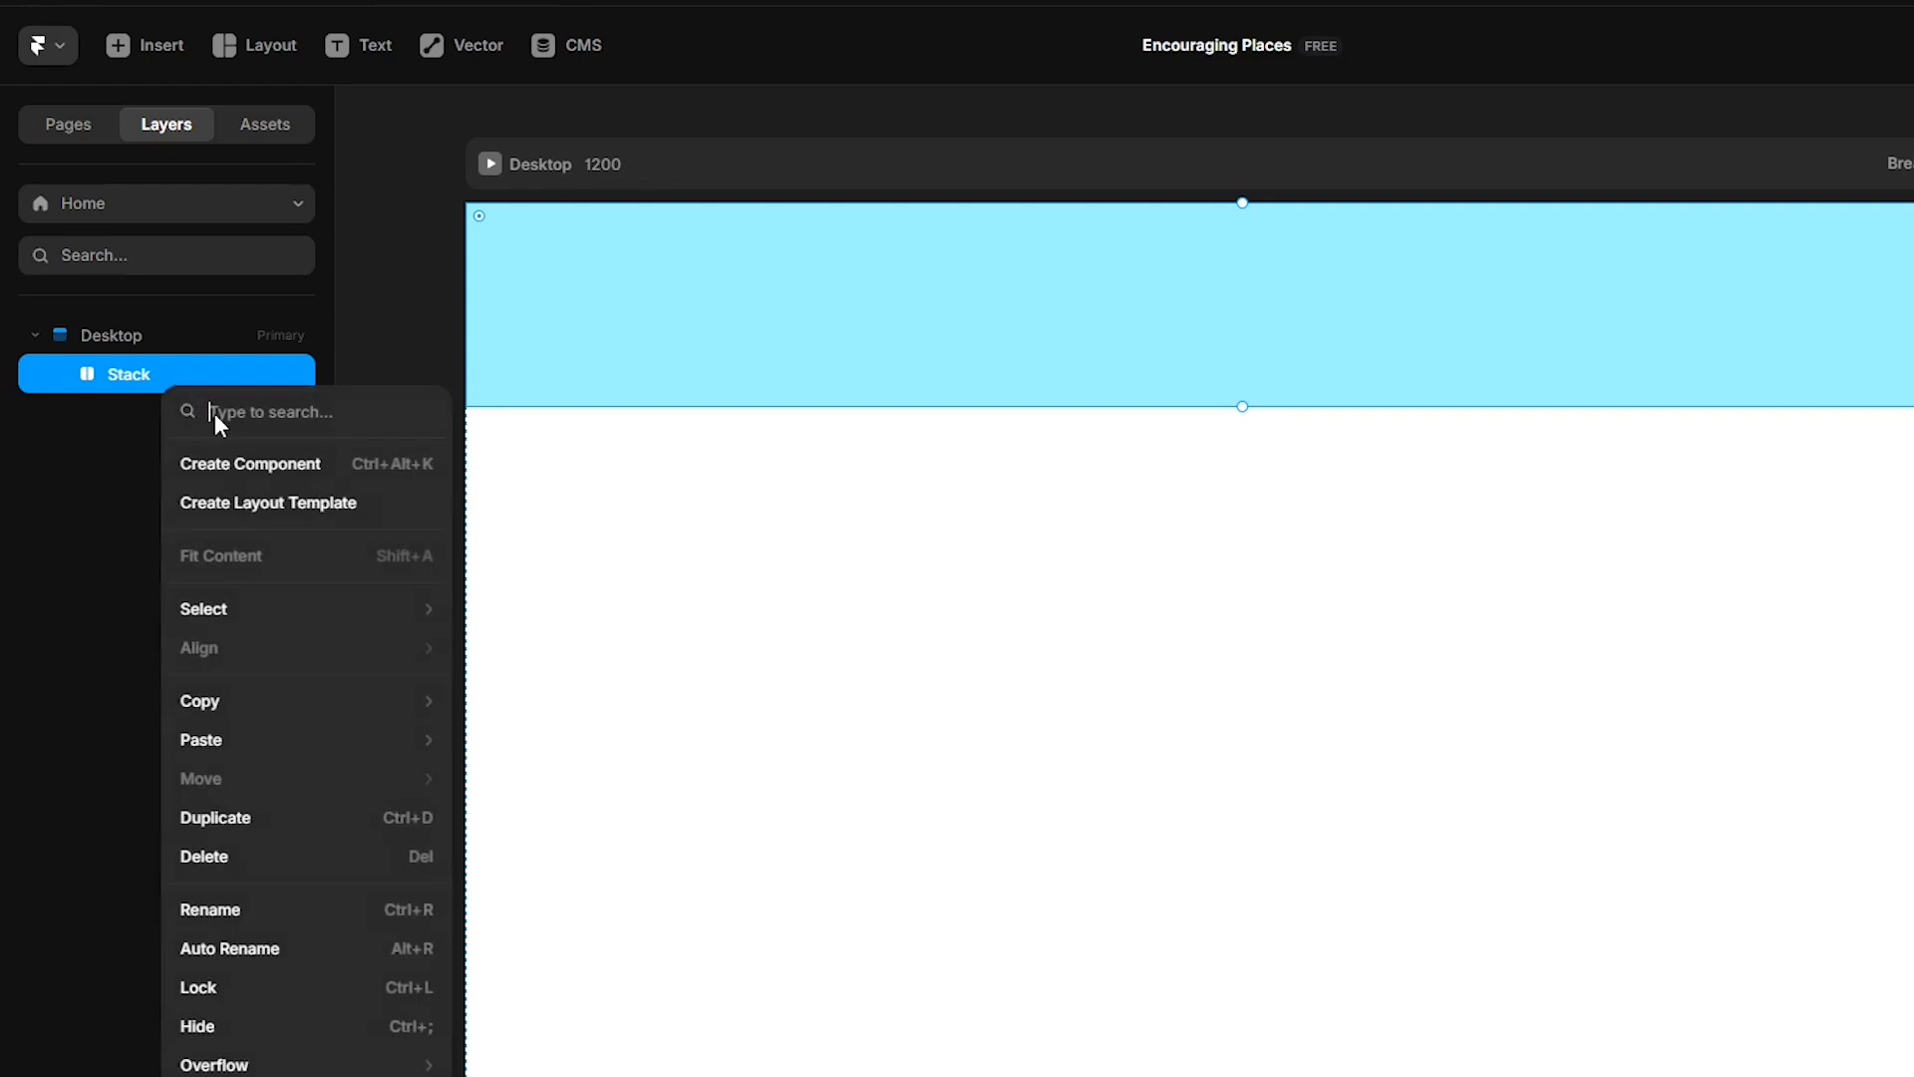
click(287, 474)
text(Cards)
key(Return)
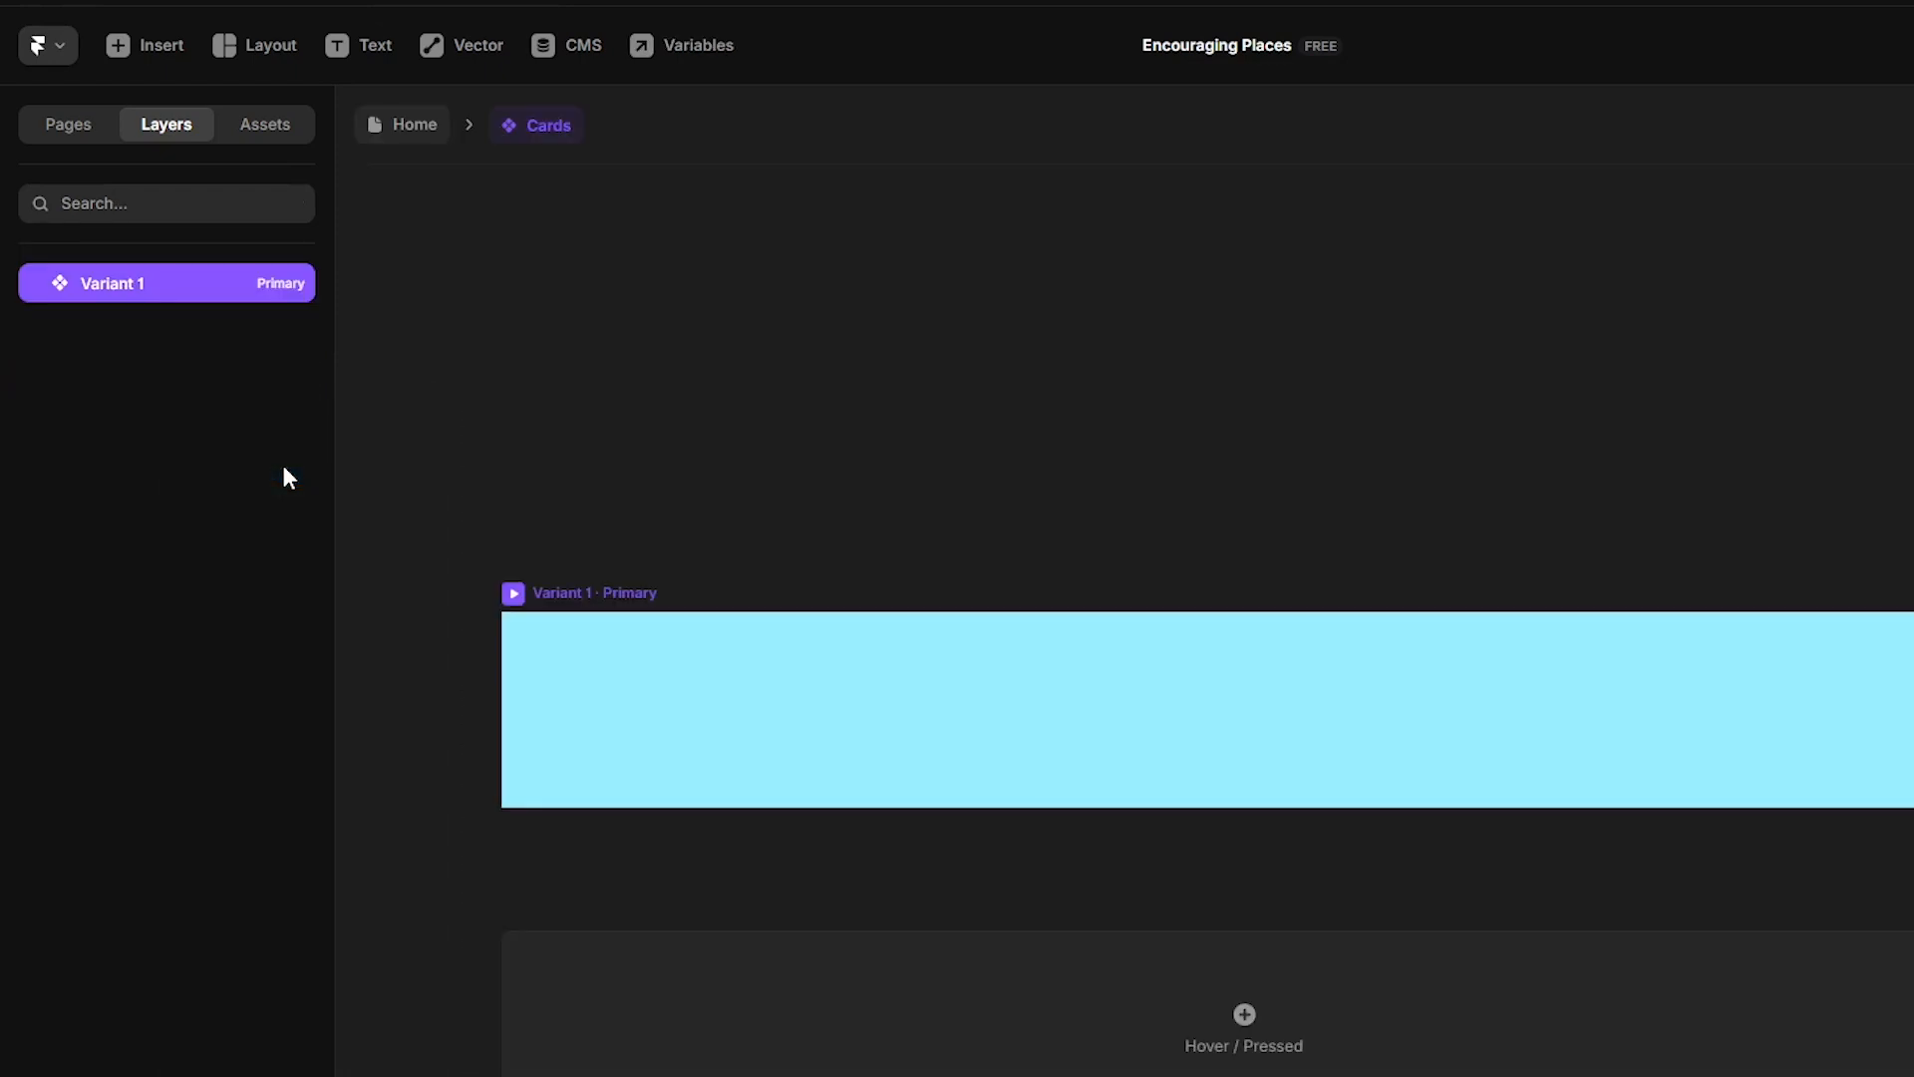
- Rename the component's primary variant to Desktop
double_click(112, 283)
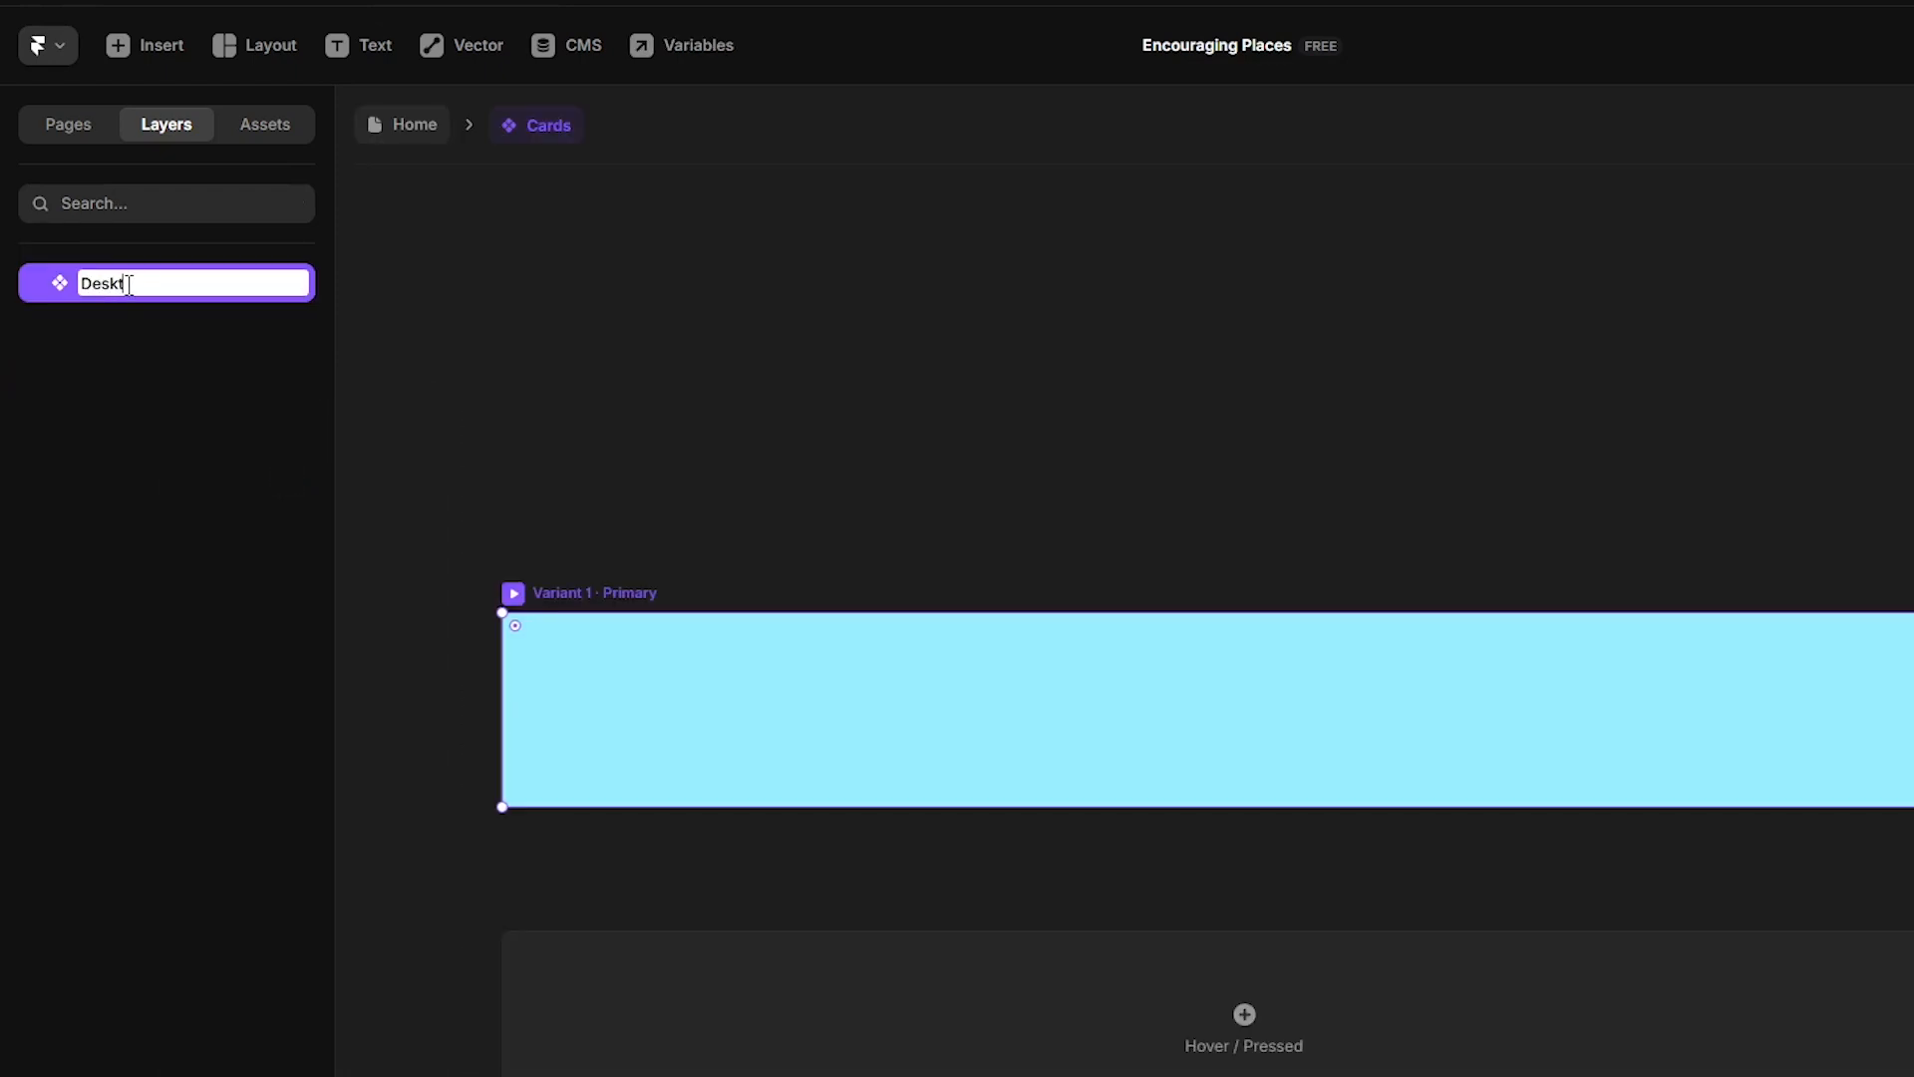
text(Desktop)
key(Return)
- Add an 'AI Automation' text layer inside the variant and set its font to Inter Display
key(t)
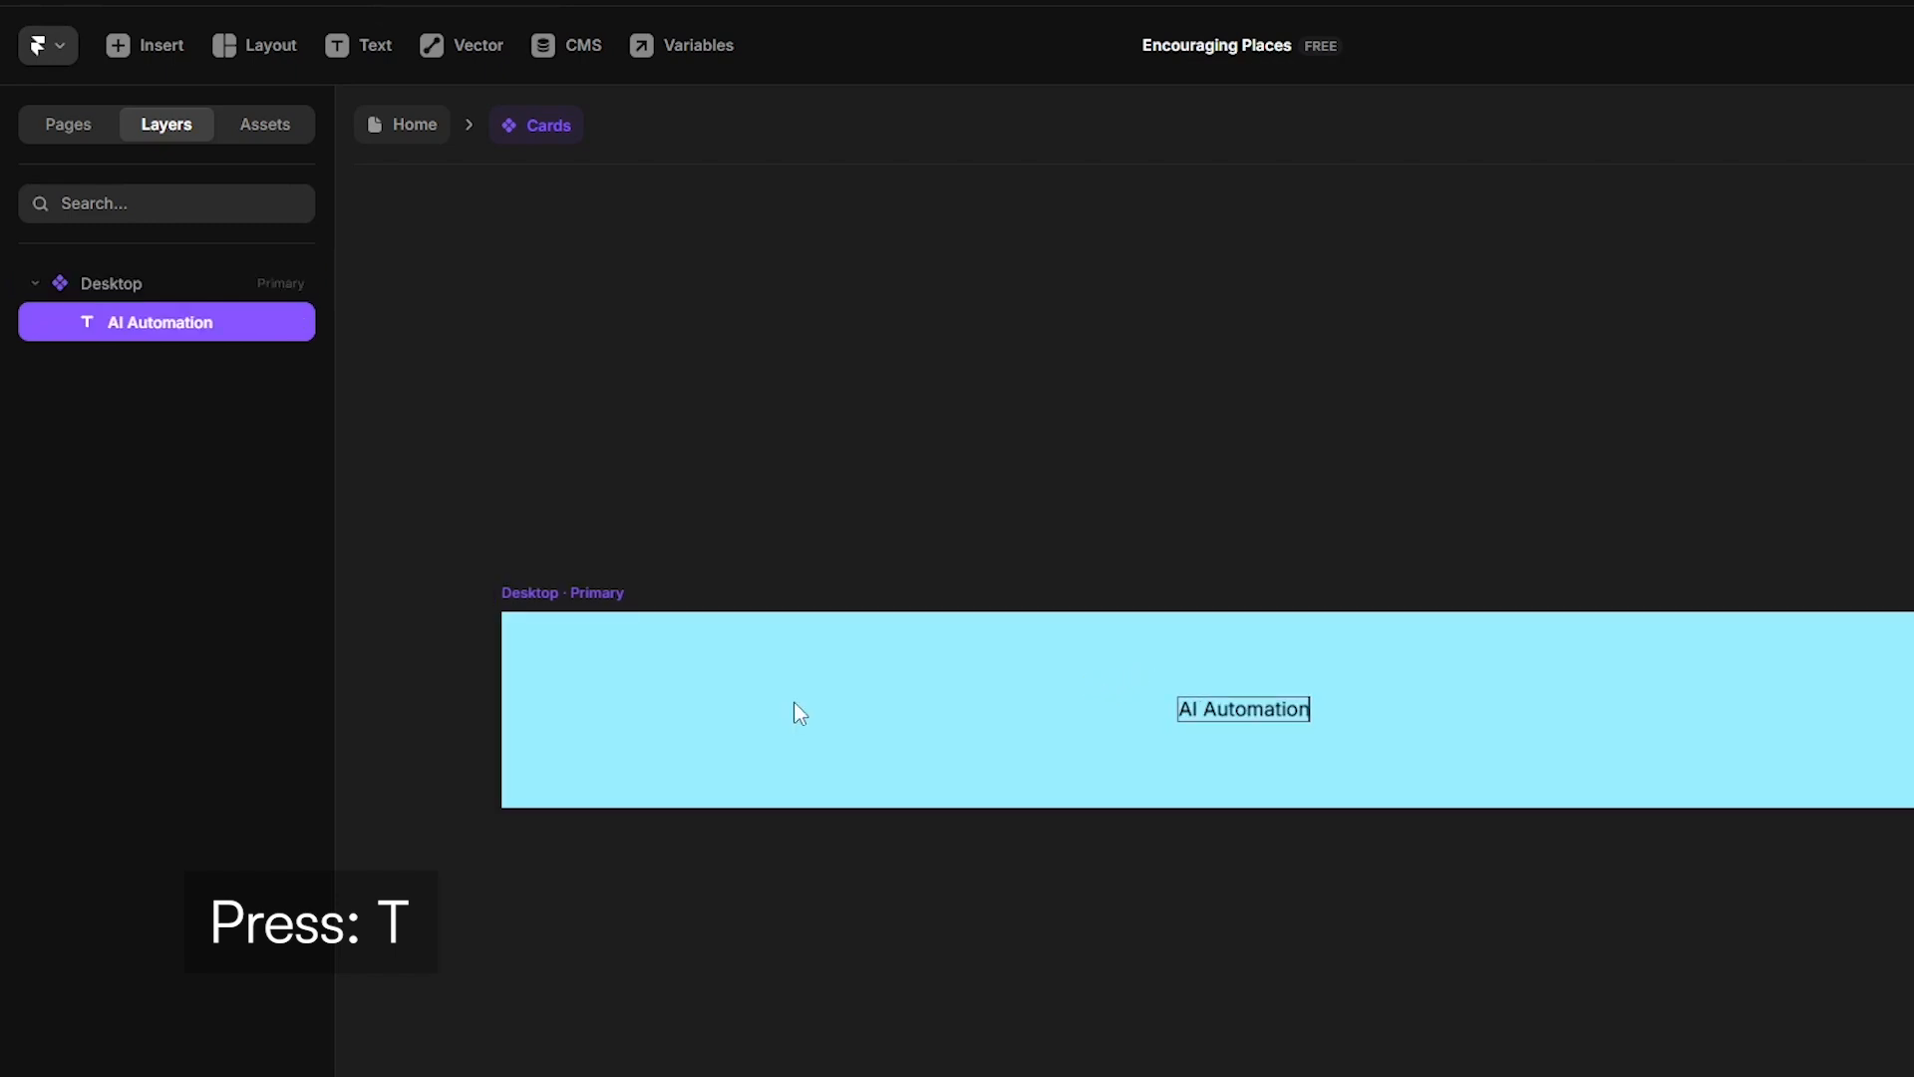
key(ctrl+a)
scroll(1743, 801, down, 2)
click(1747, 798)
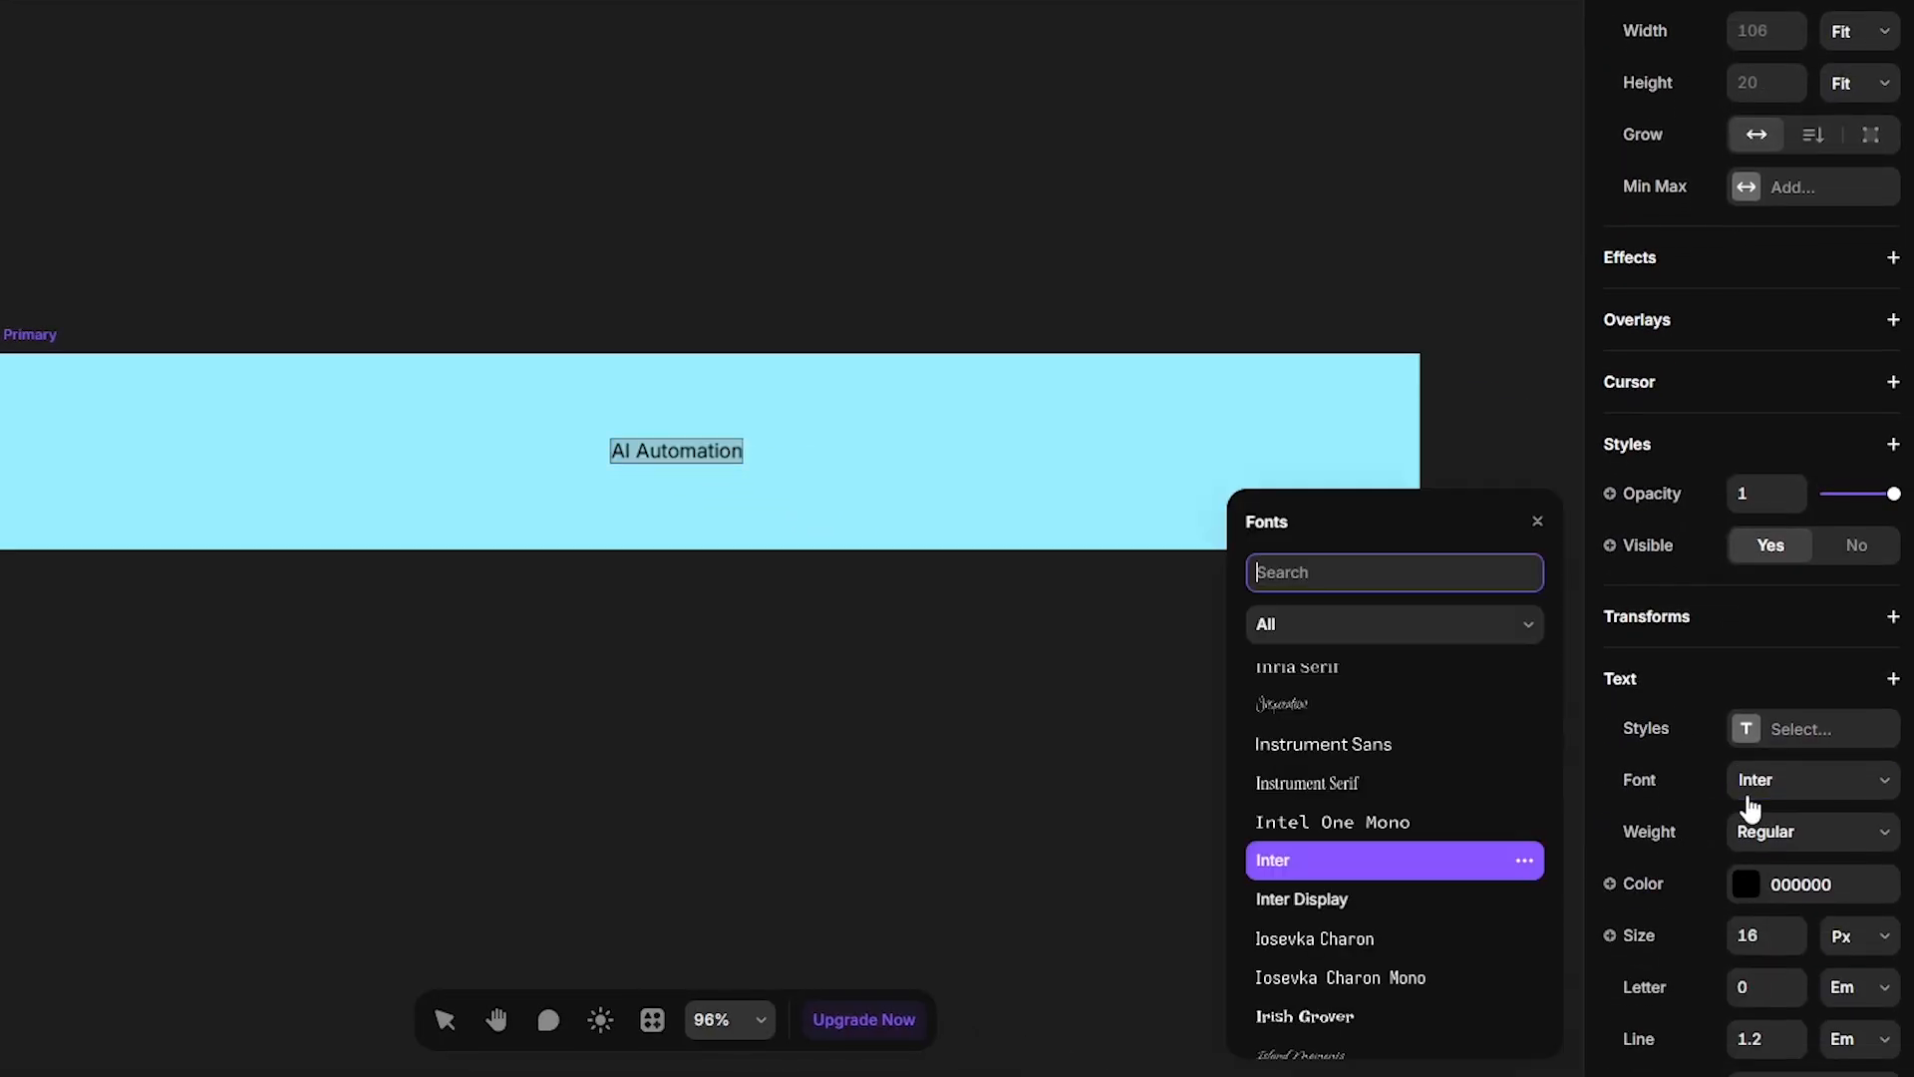
click(1367, 910)
- Set the heading text size to 30 px and its color to 222222
click(1775, 944)
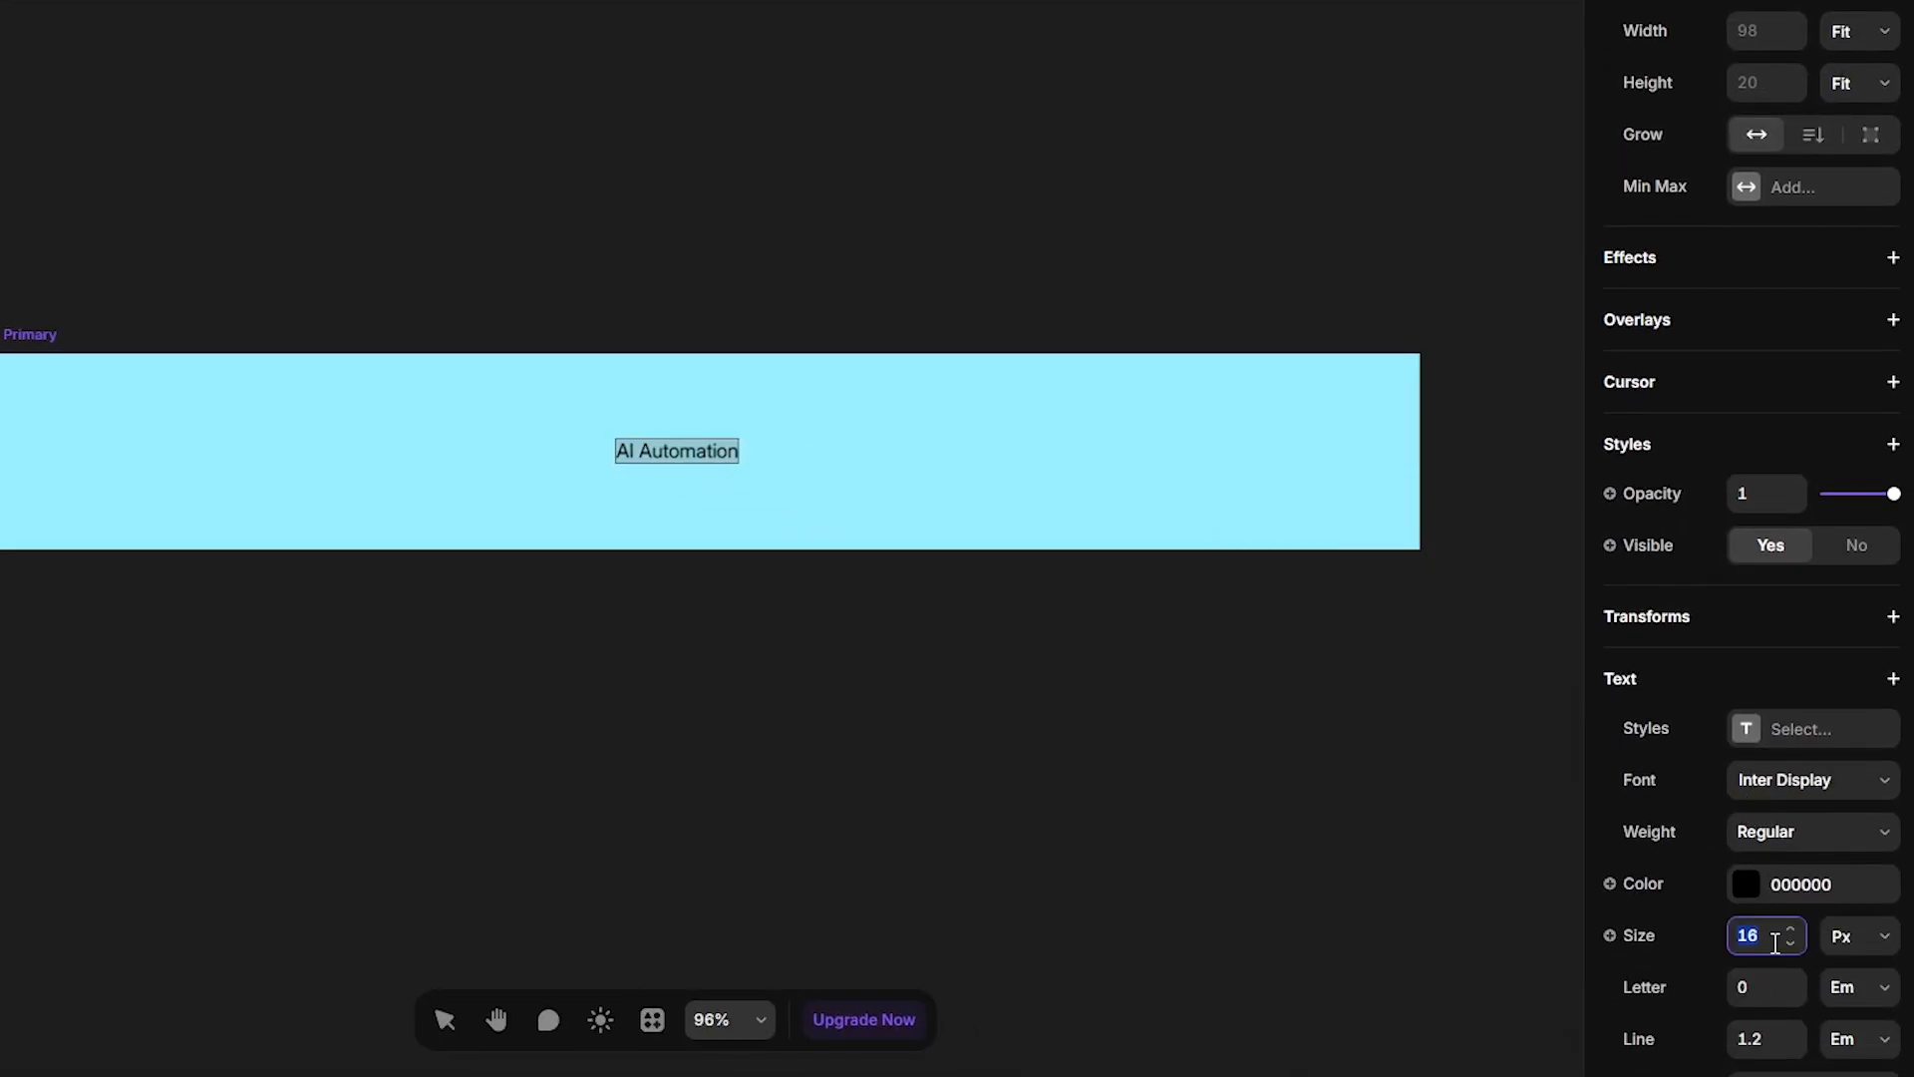
text(30)
click(1799, 888)
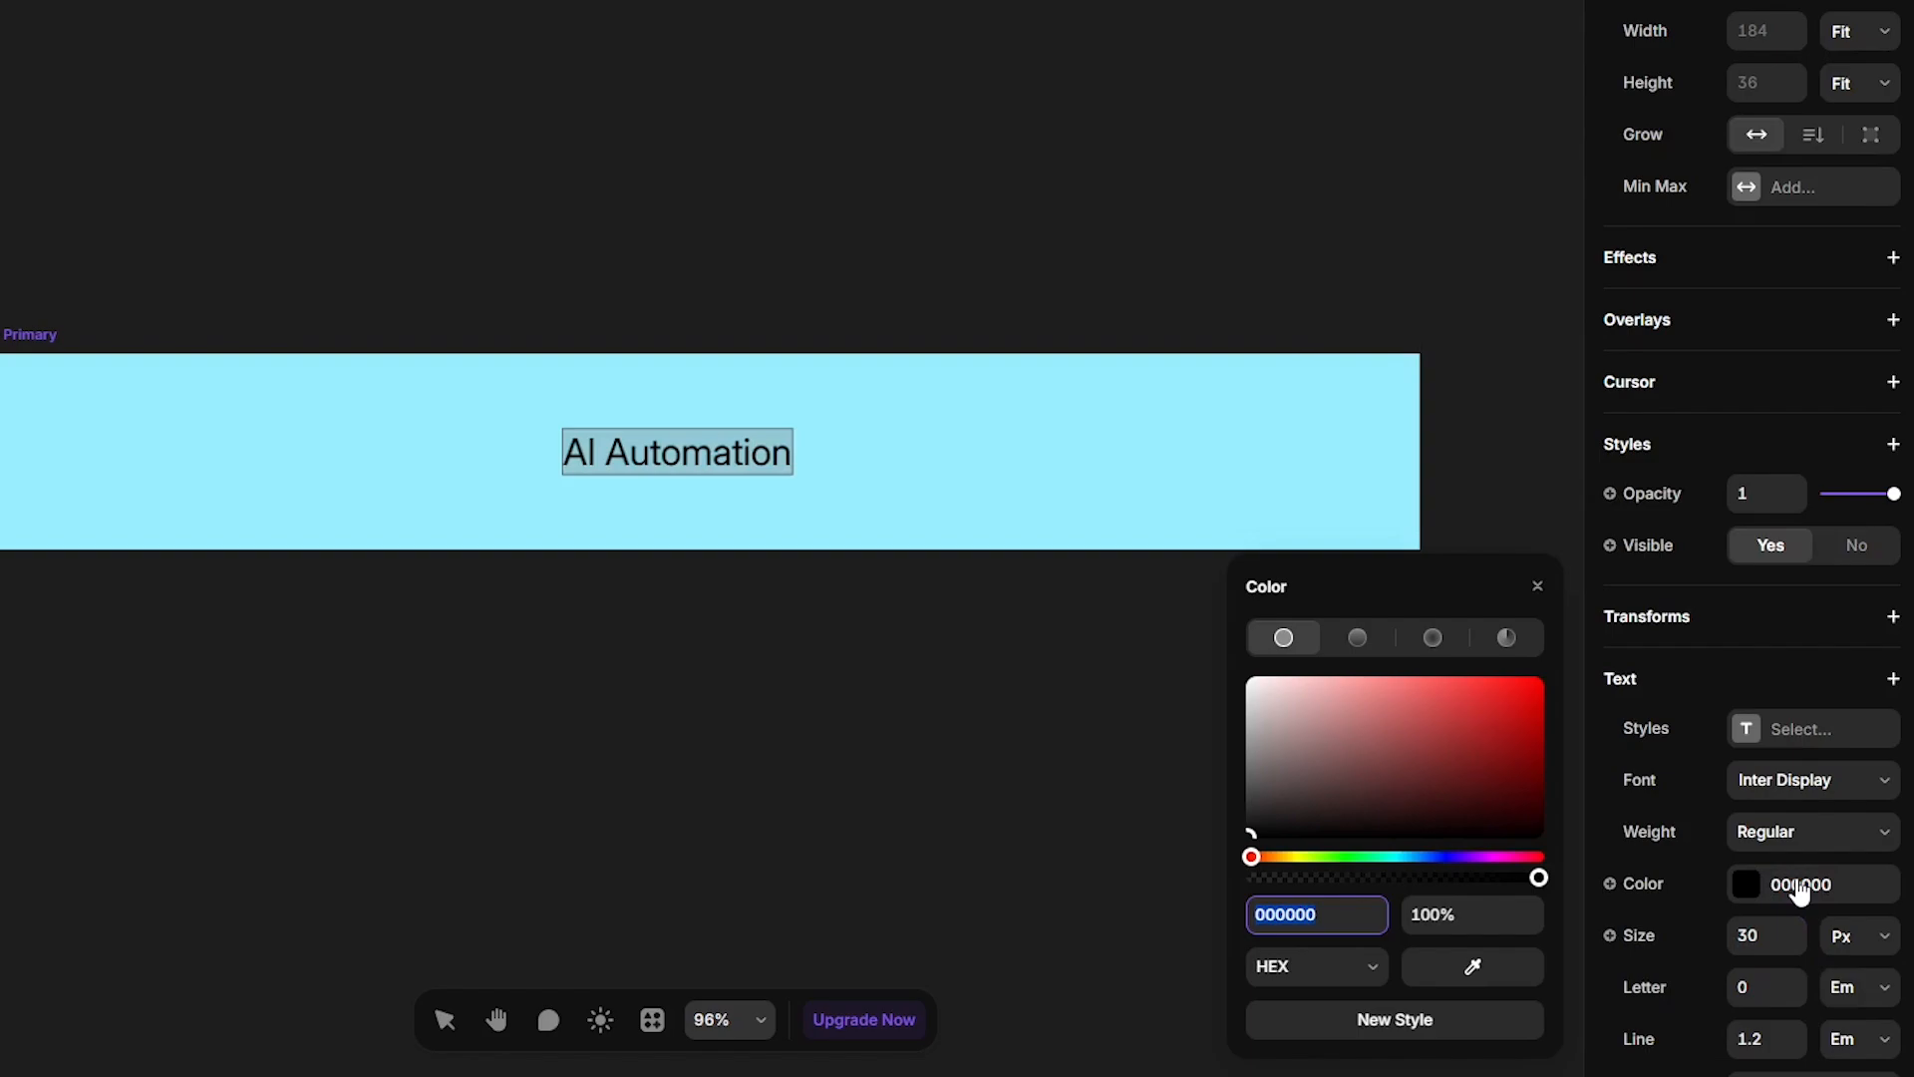
text(222)
key(Return)
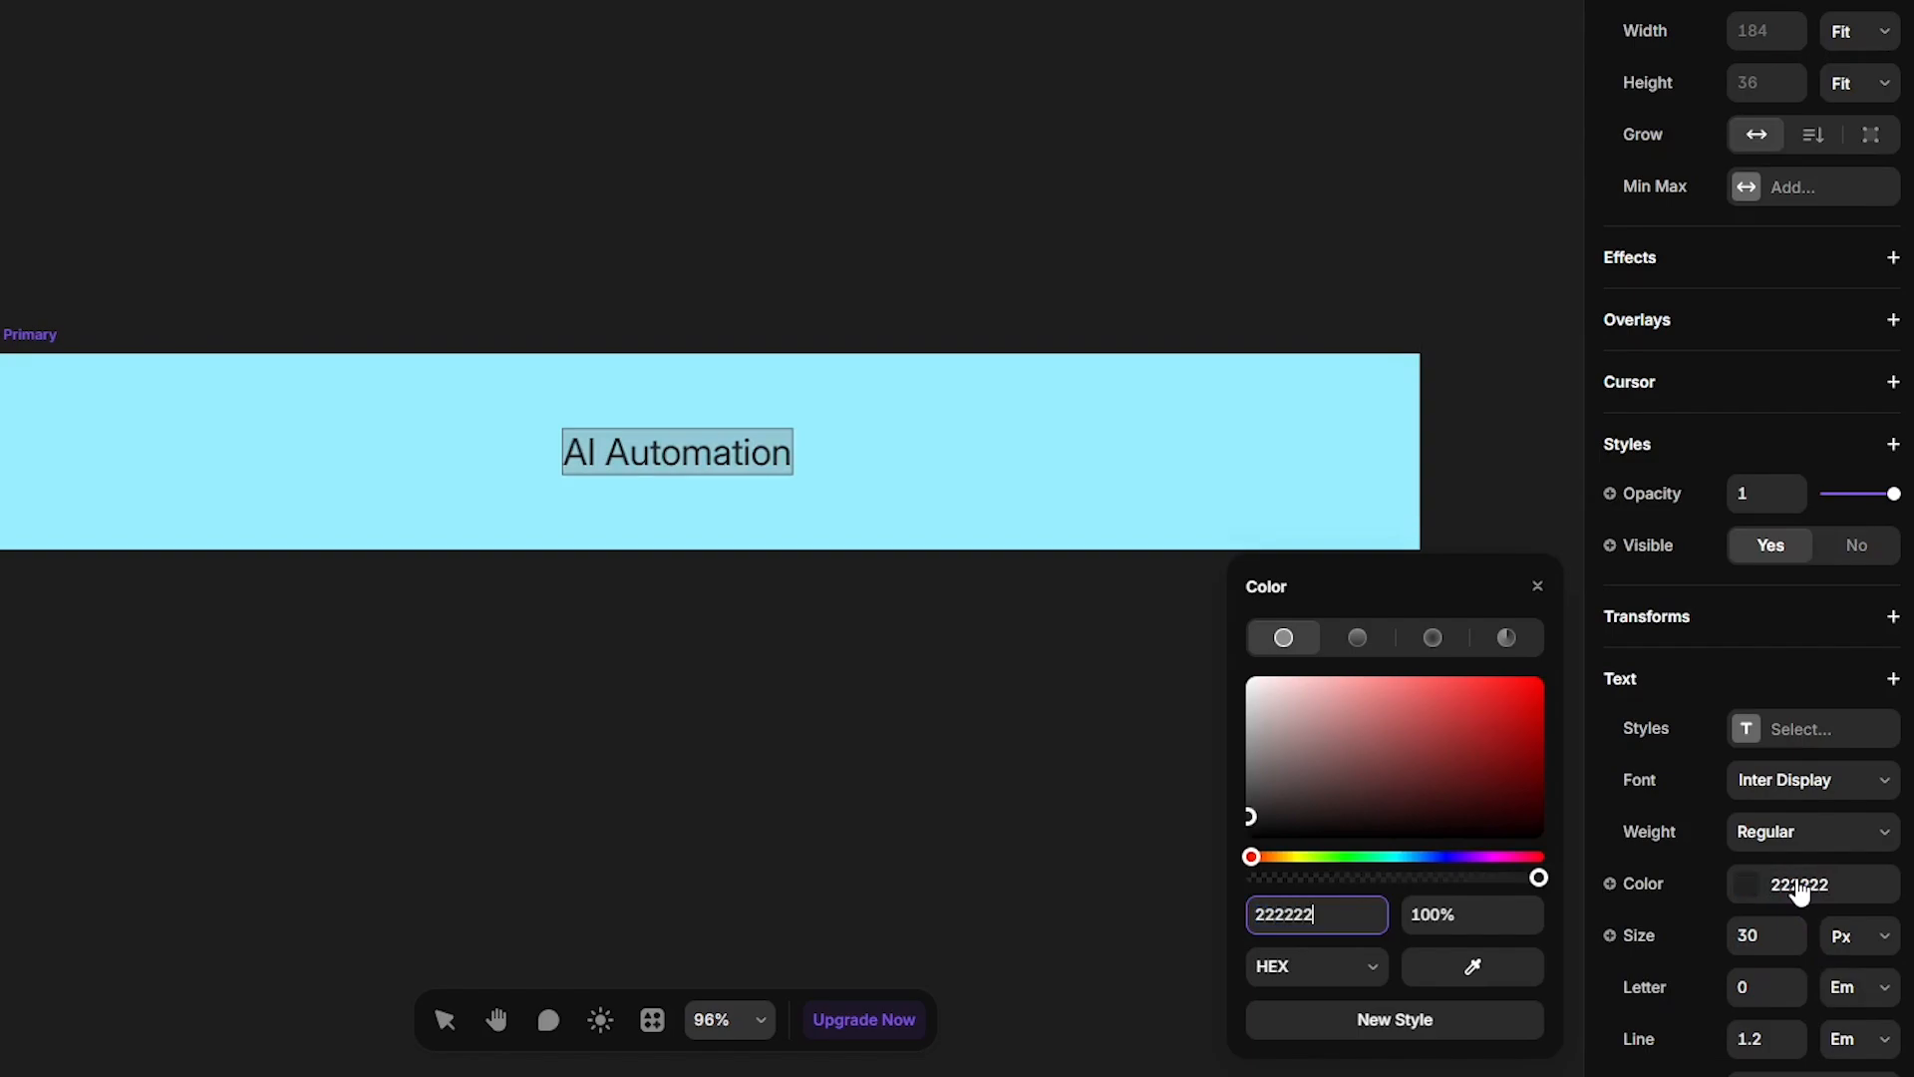
- Set the heading weight to Medium and its letter spacing to -0.02 em
click(1780, 838)
click(1780, 519)
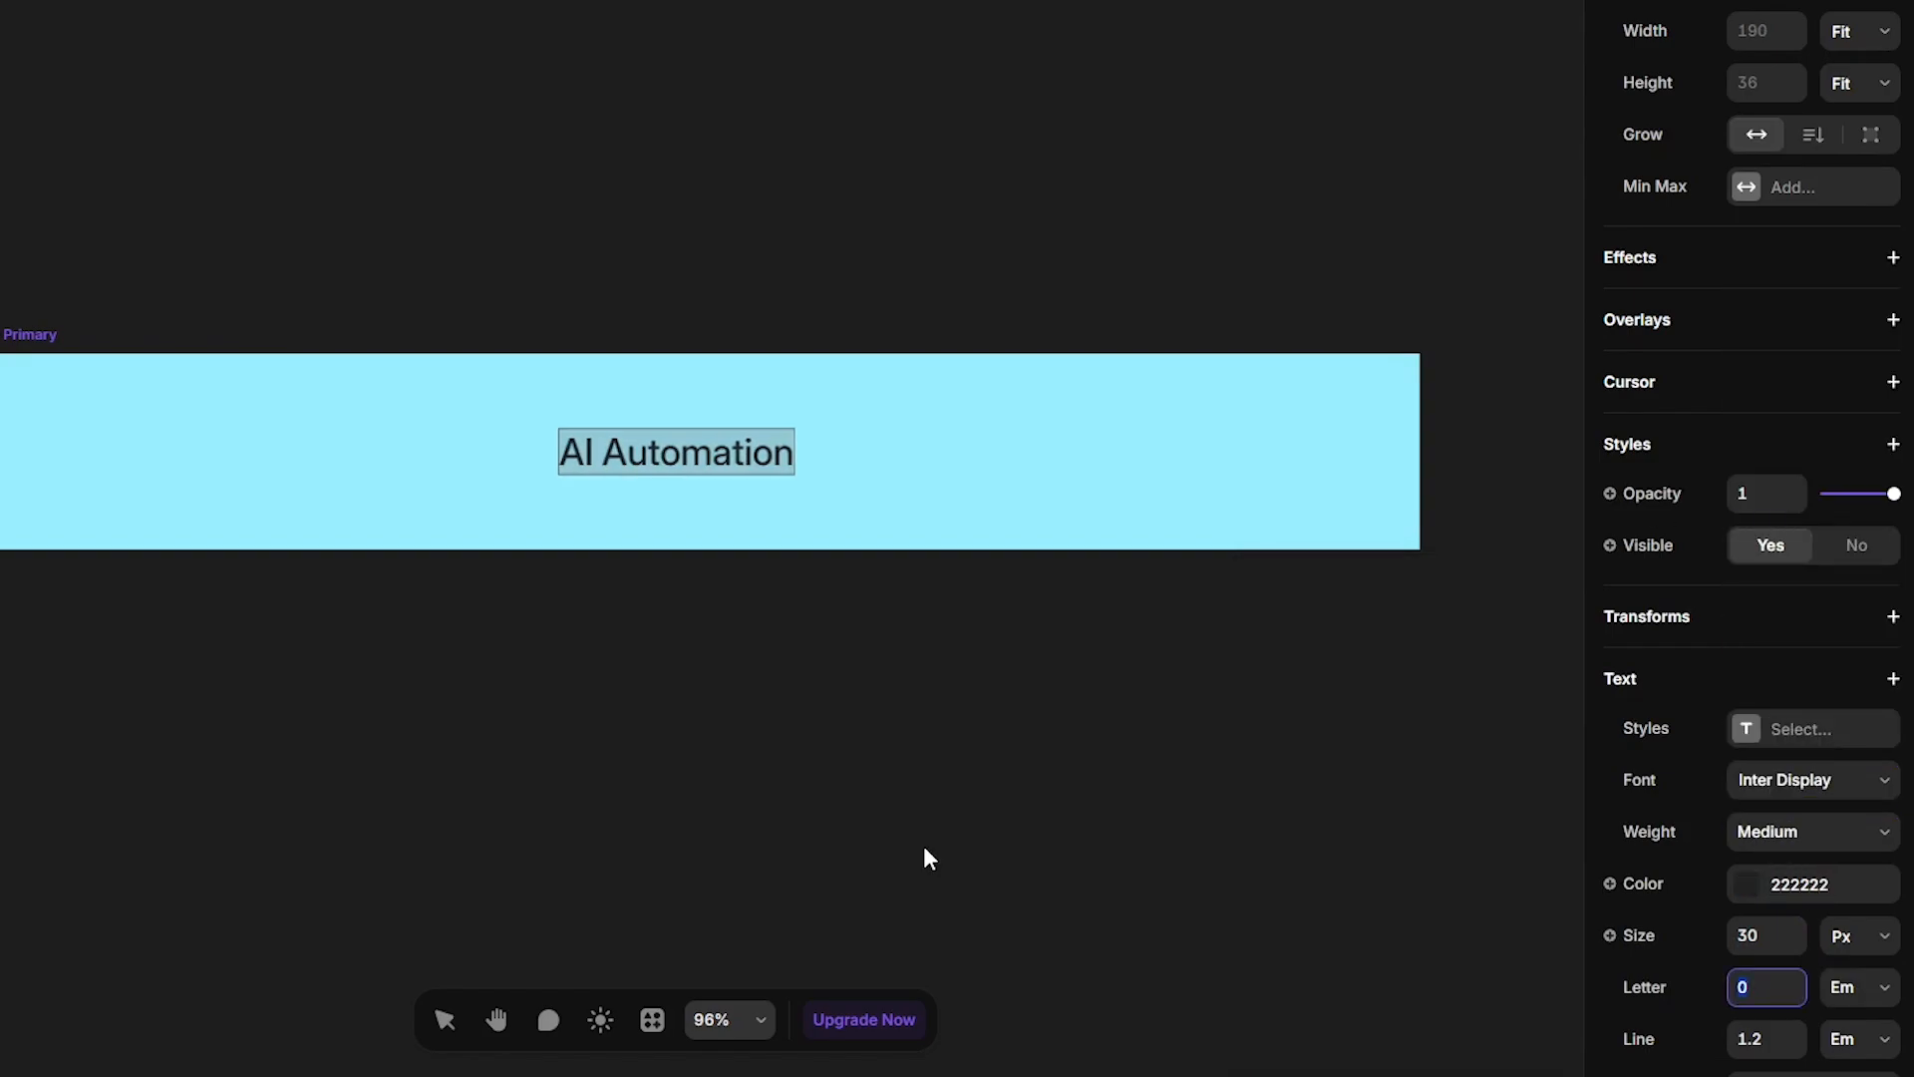
key(Down)
key(Down)
click(925, 848)
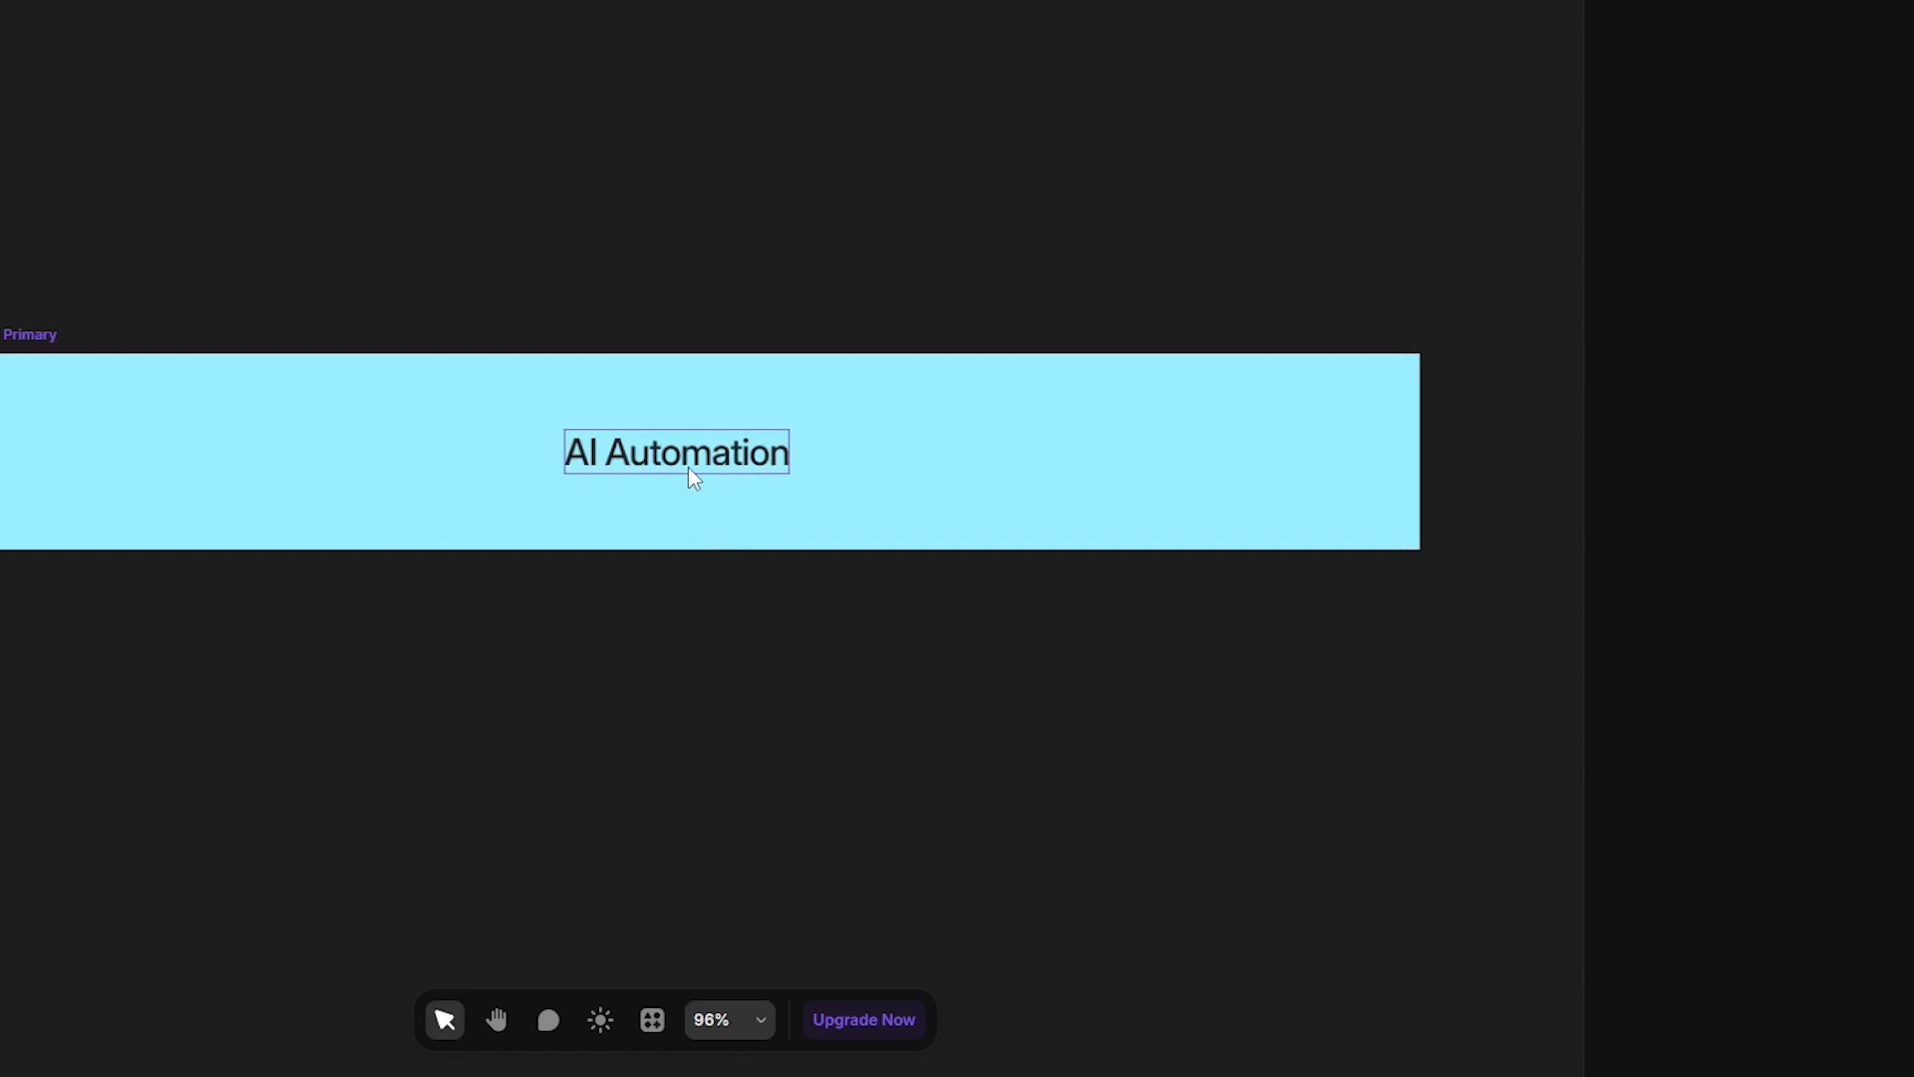
- Duplicate the heading and paste the description 'We streamline repetitive tasks with intelligent automation…' into the copy
click(688, 468)
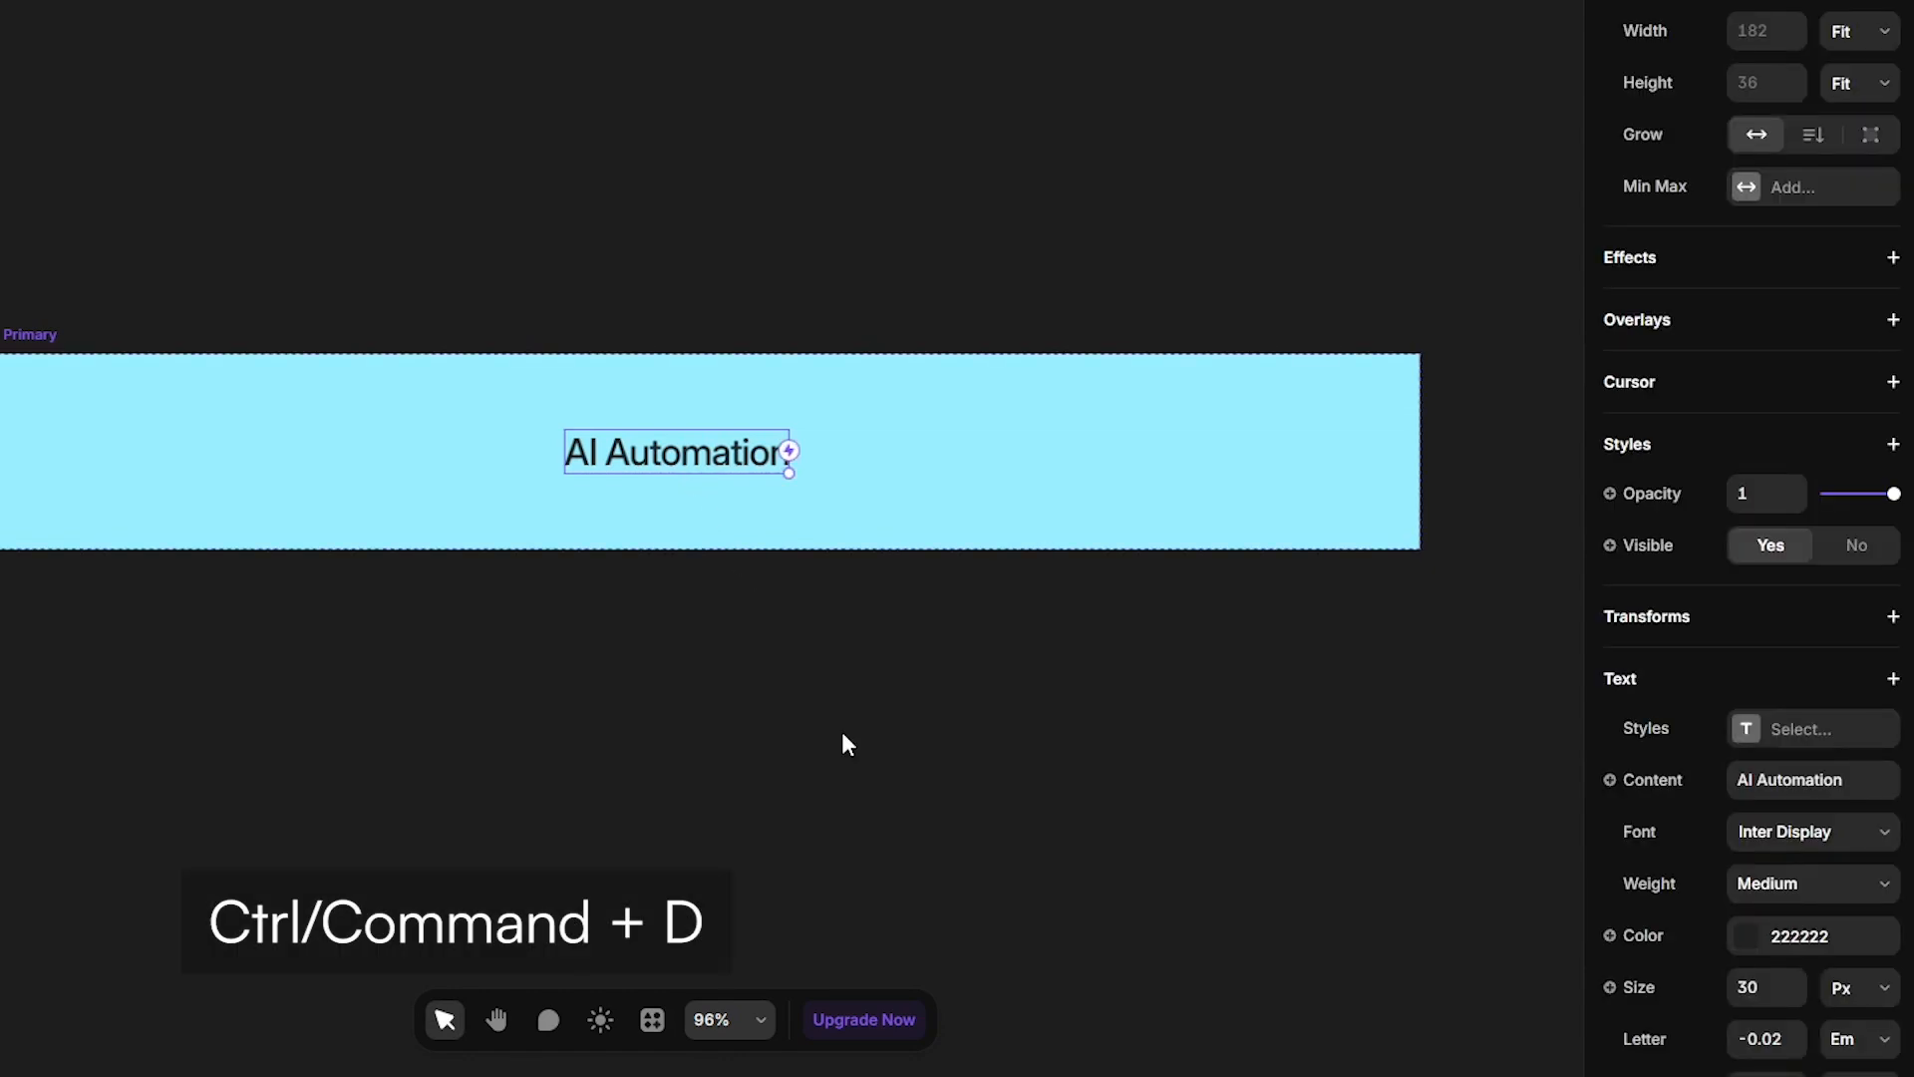
key(ctrl+d)
double_click(837, 452)
key(ctrl+v)
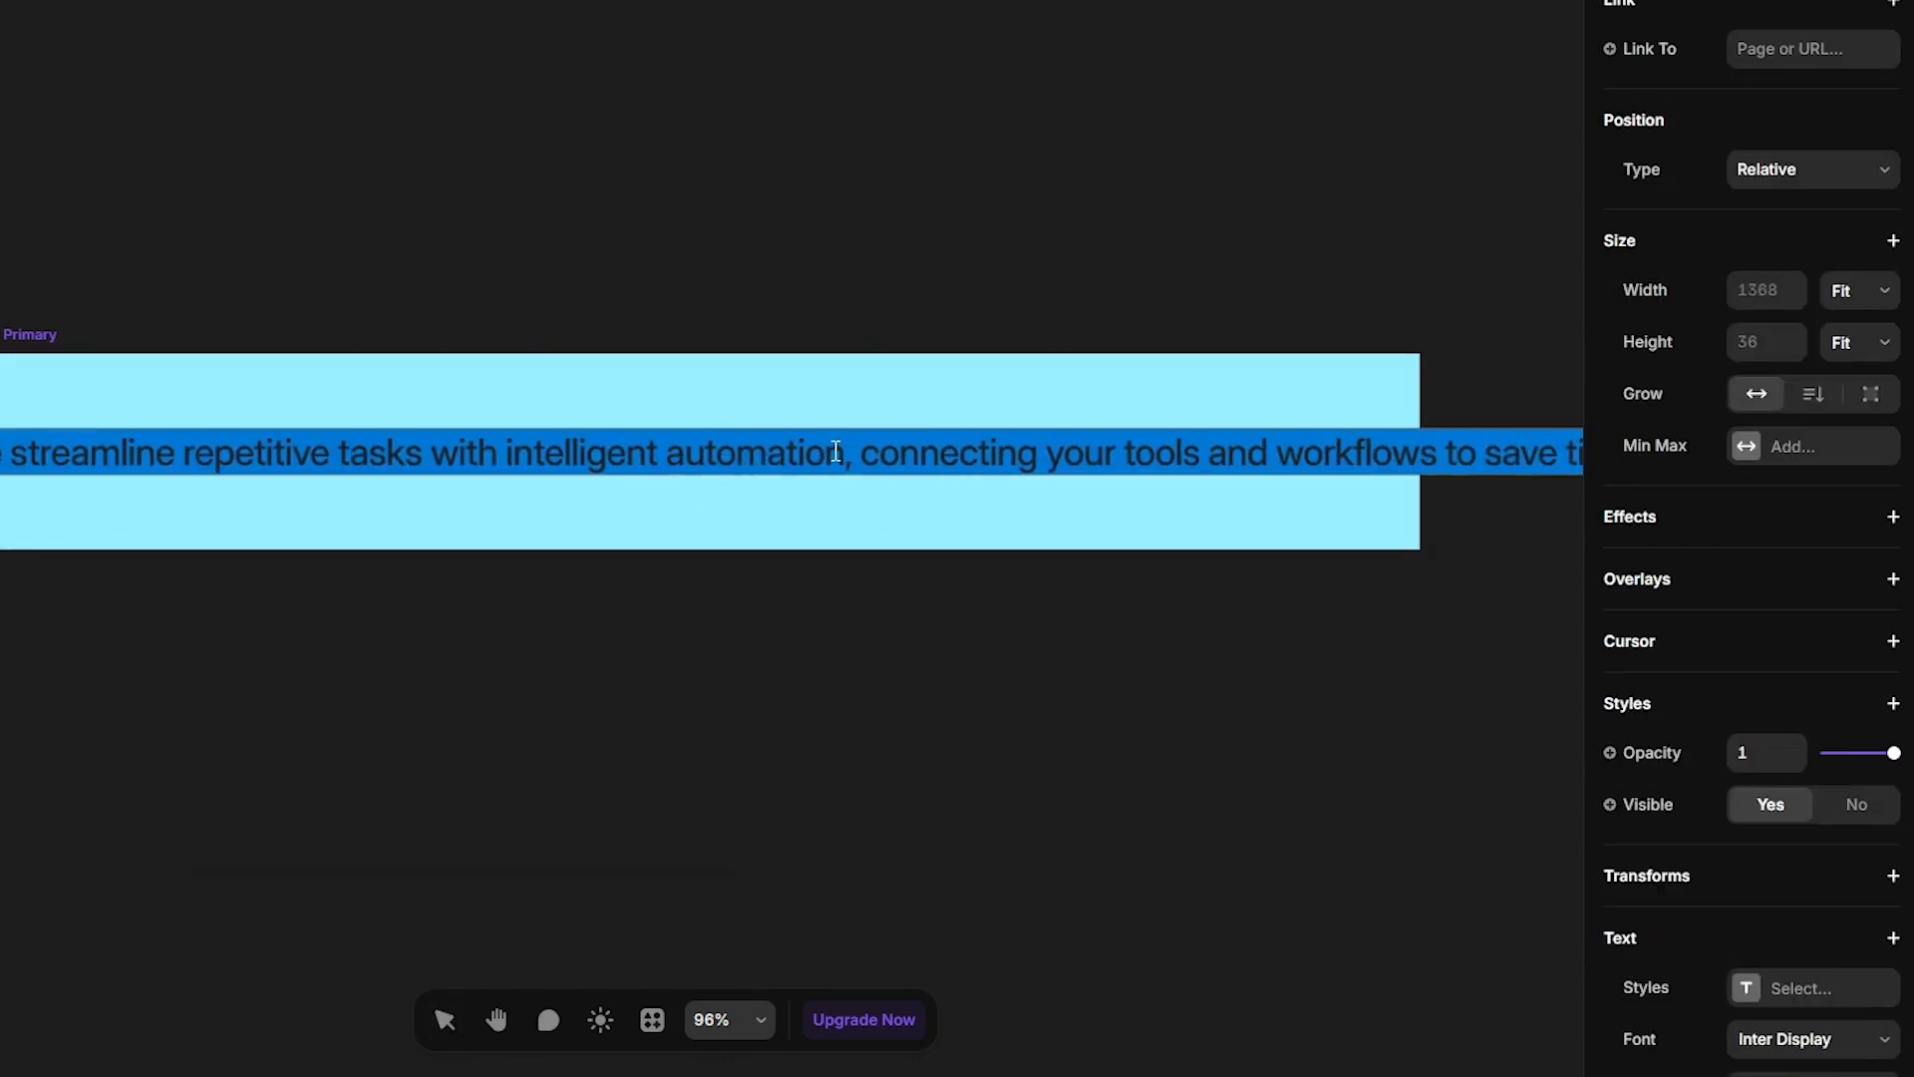
- Set the description text's weight to Regular and size to 20 px
scroll(1761, 714, down, 4)
click(1763, 704)
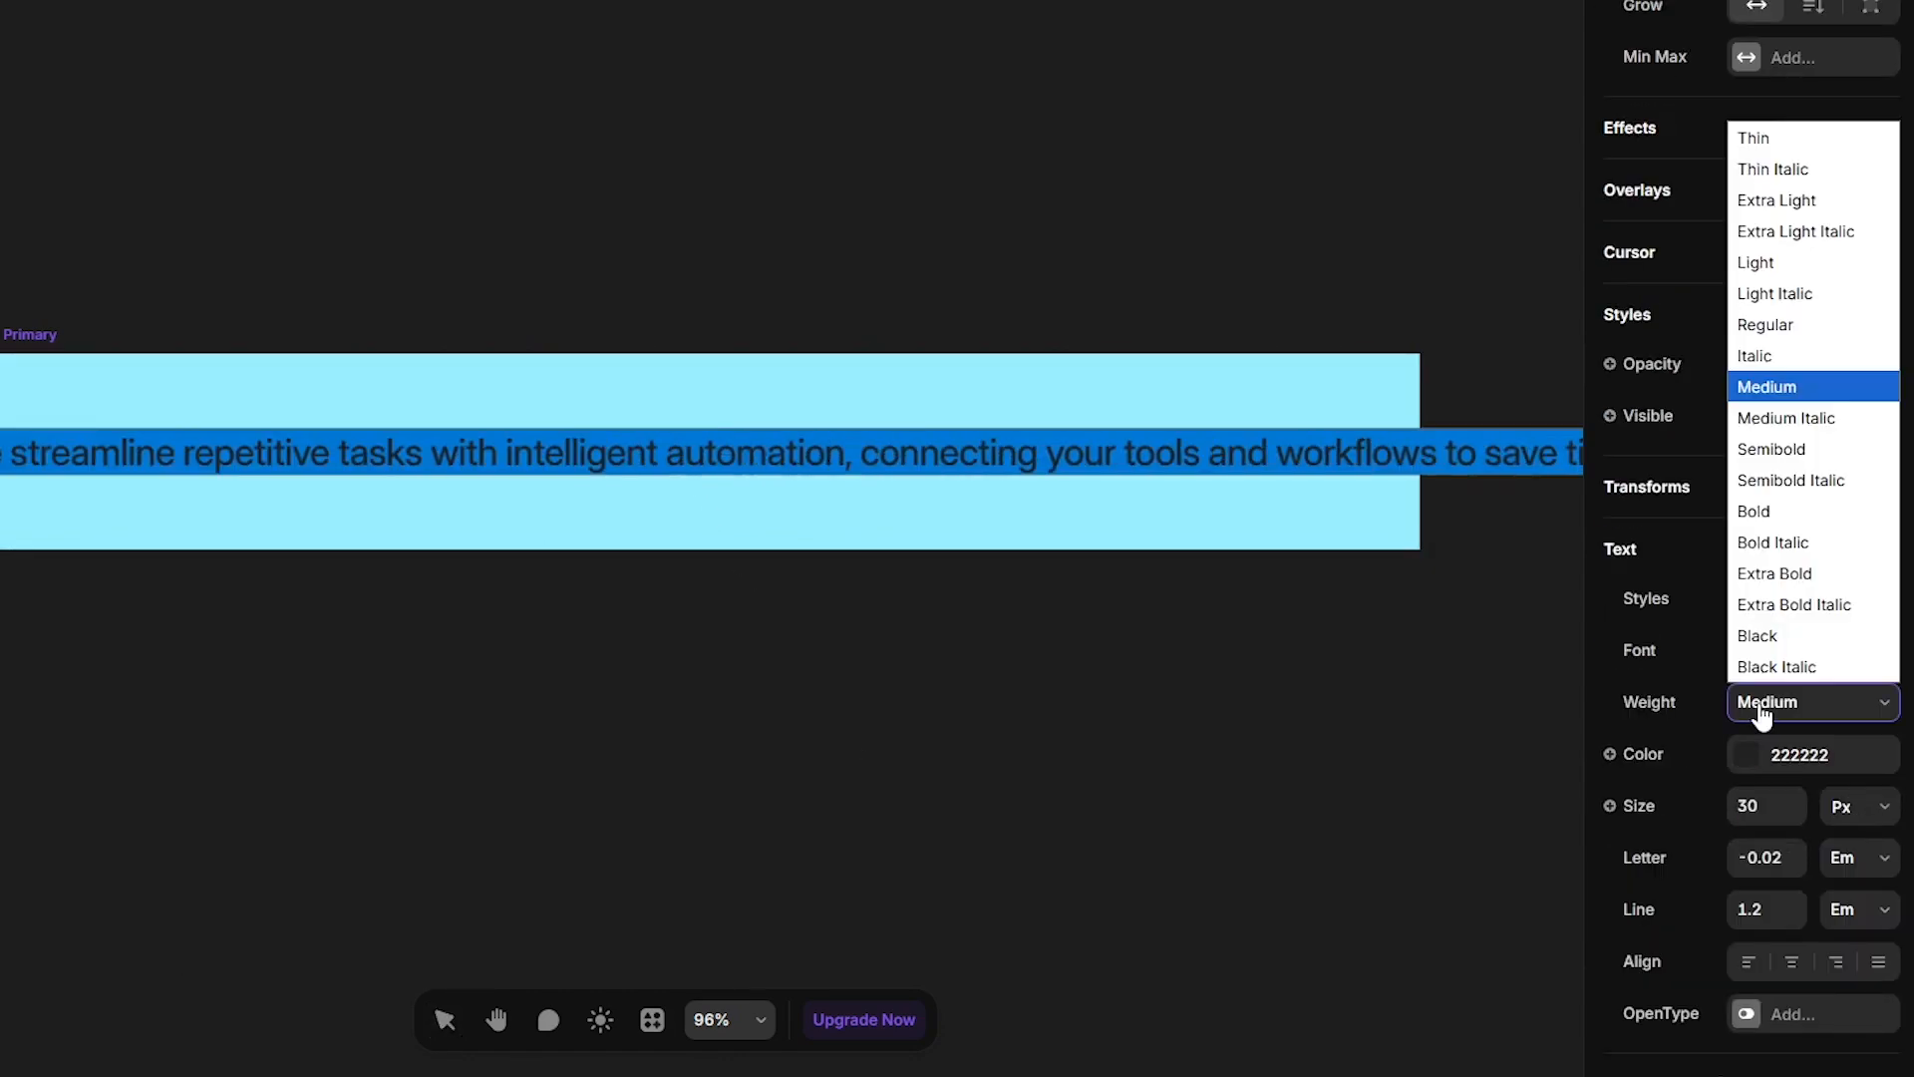
click(1765, 325)
text(2)
key(Return)
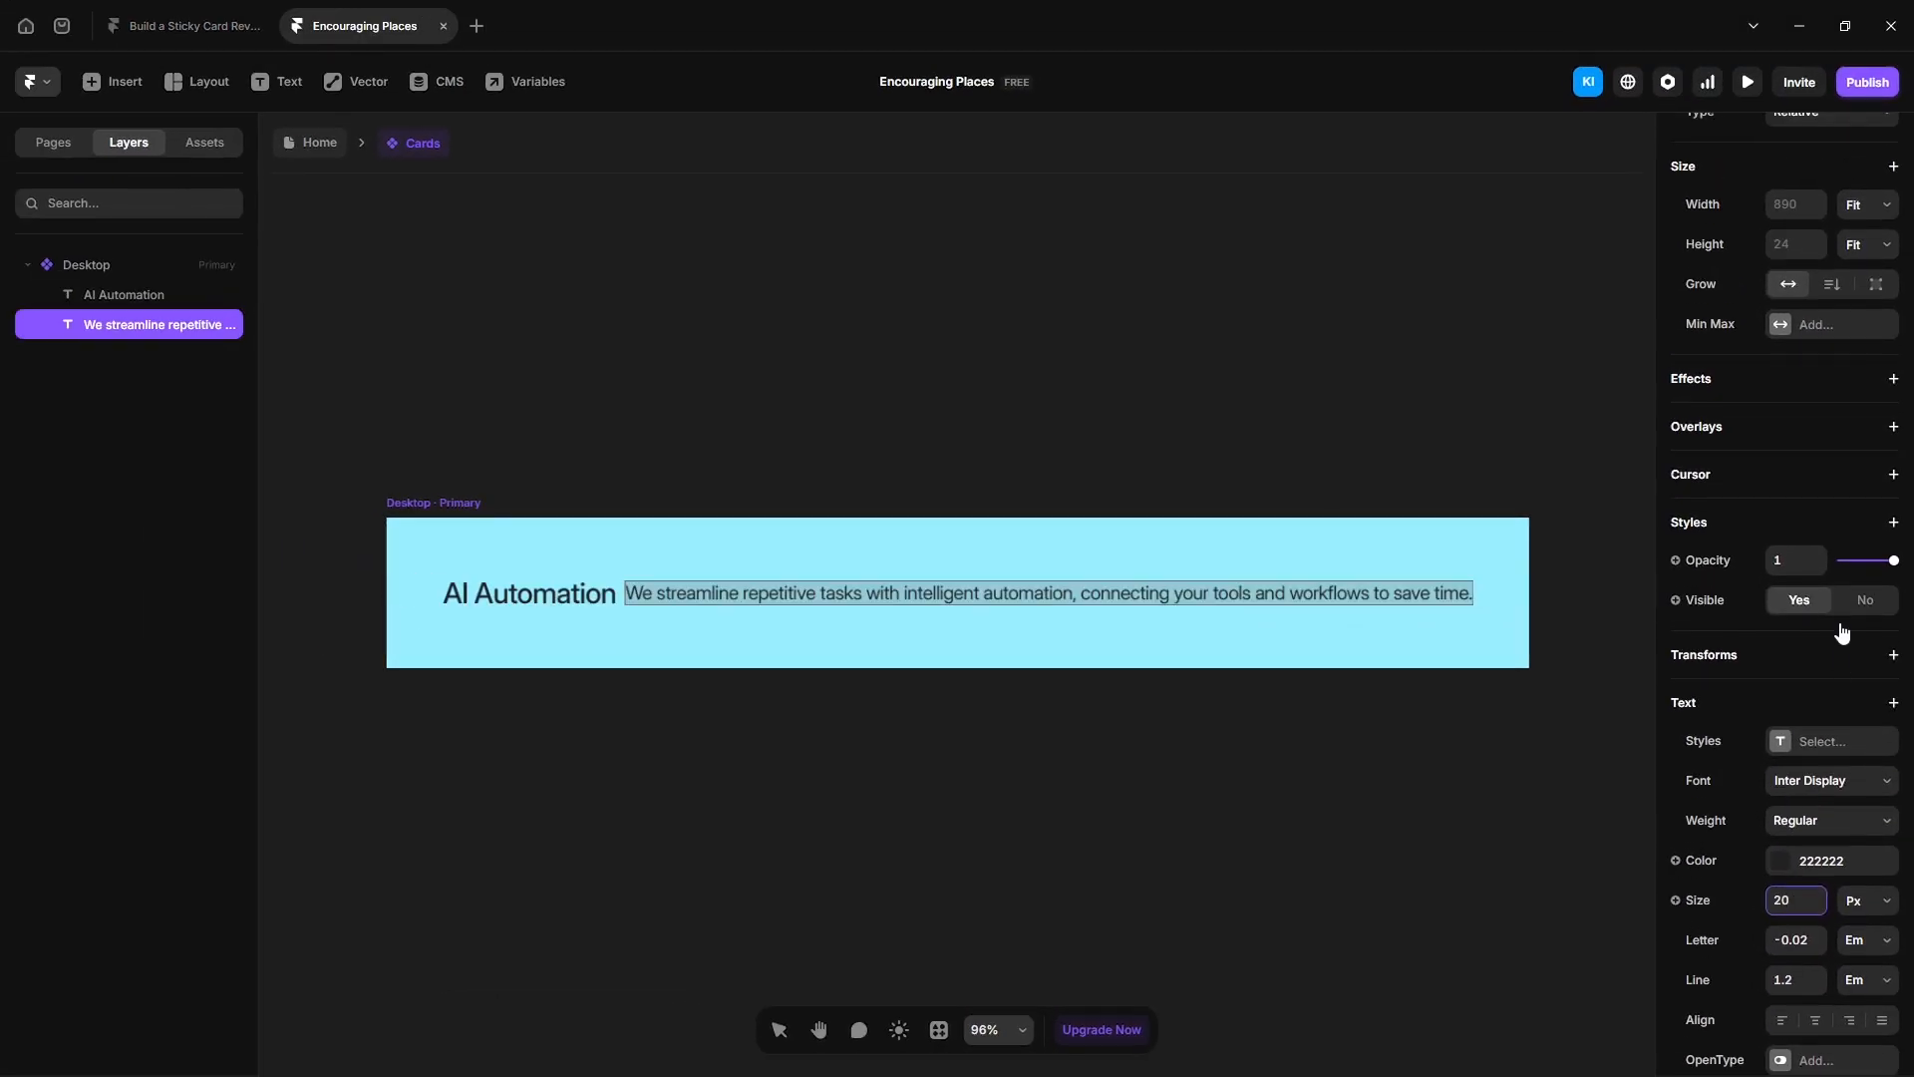
- Set the widths of both the description and the heading text layers to Fill
scroll(1794, 648, up, 3)
click(1867, 469)
click(1883, 547)
click(126, 297)
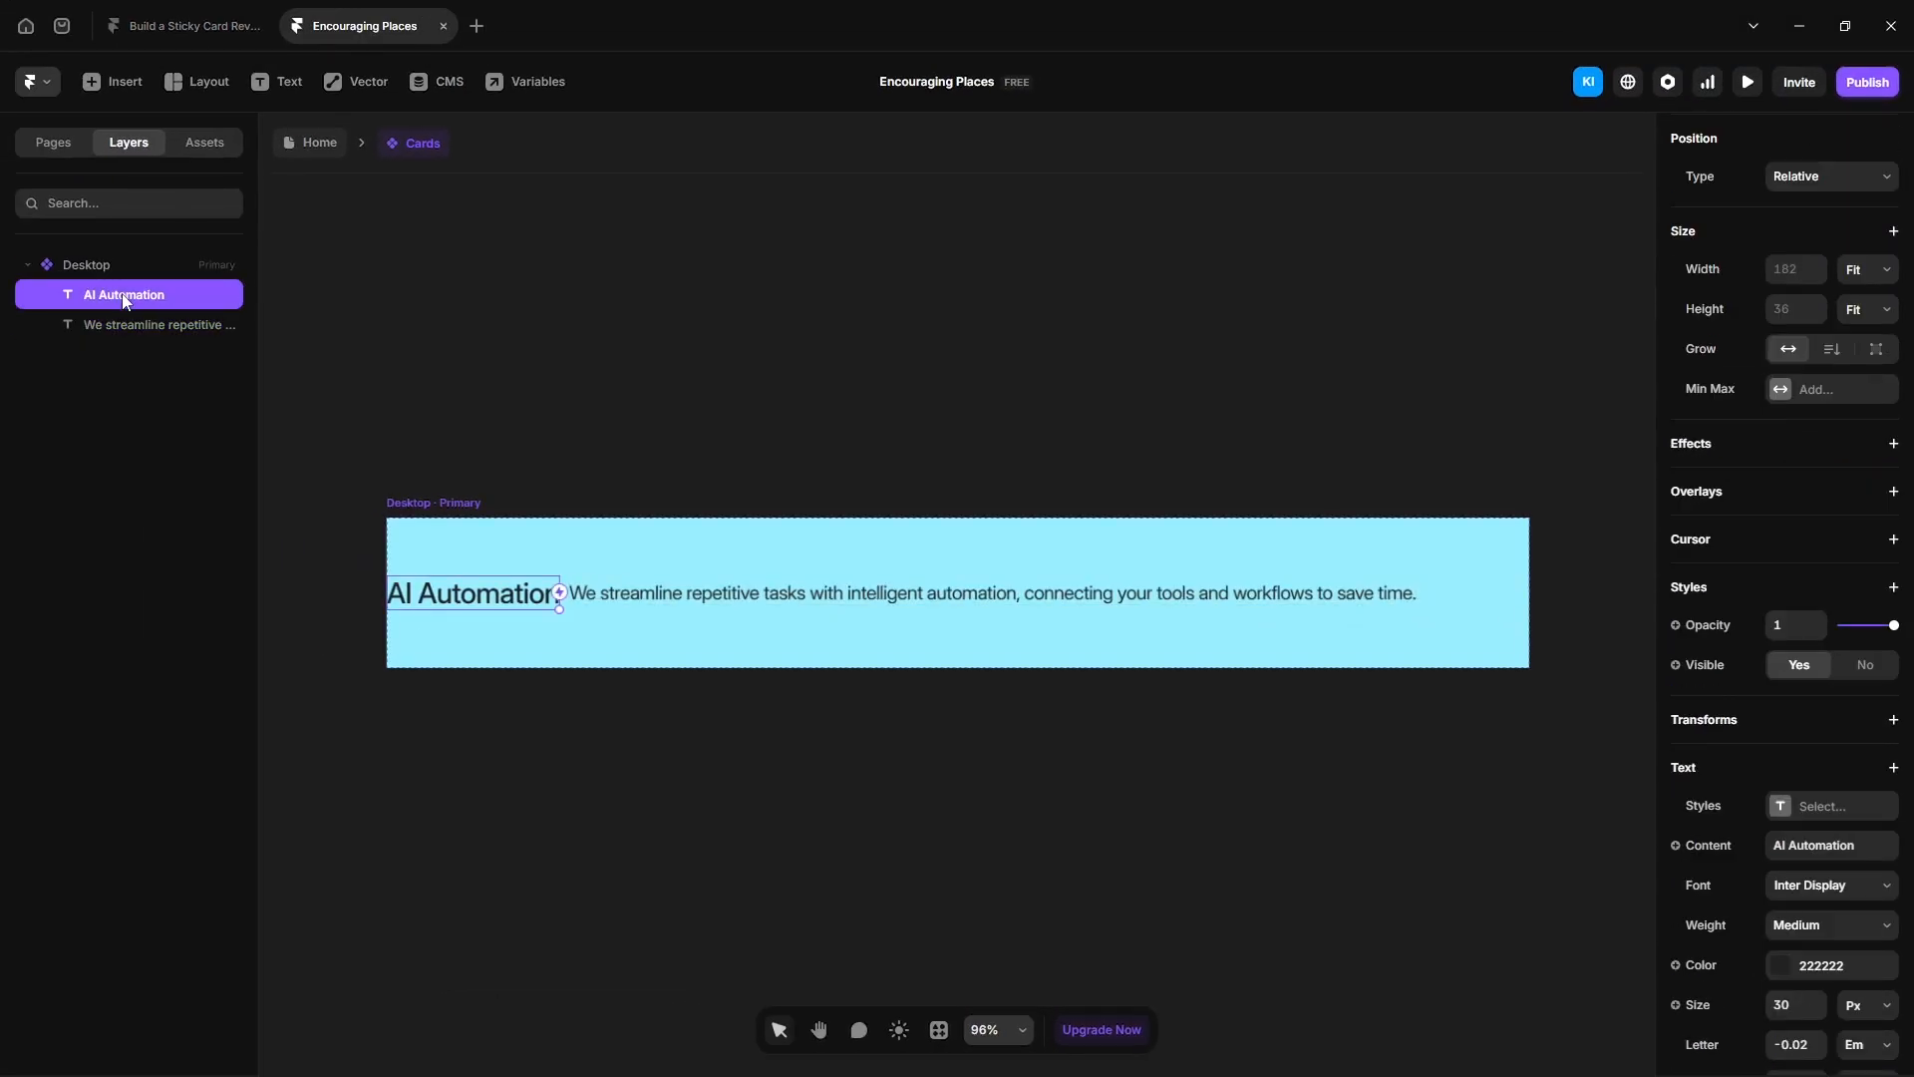
click(1855, 271)
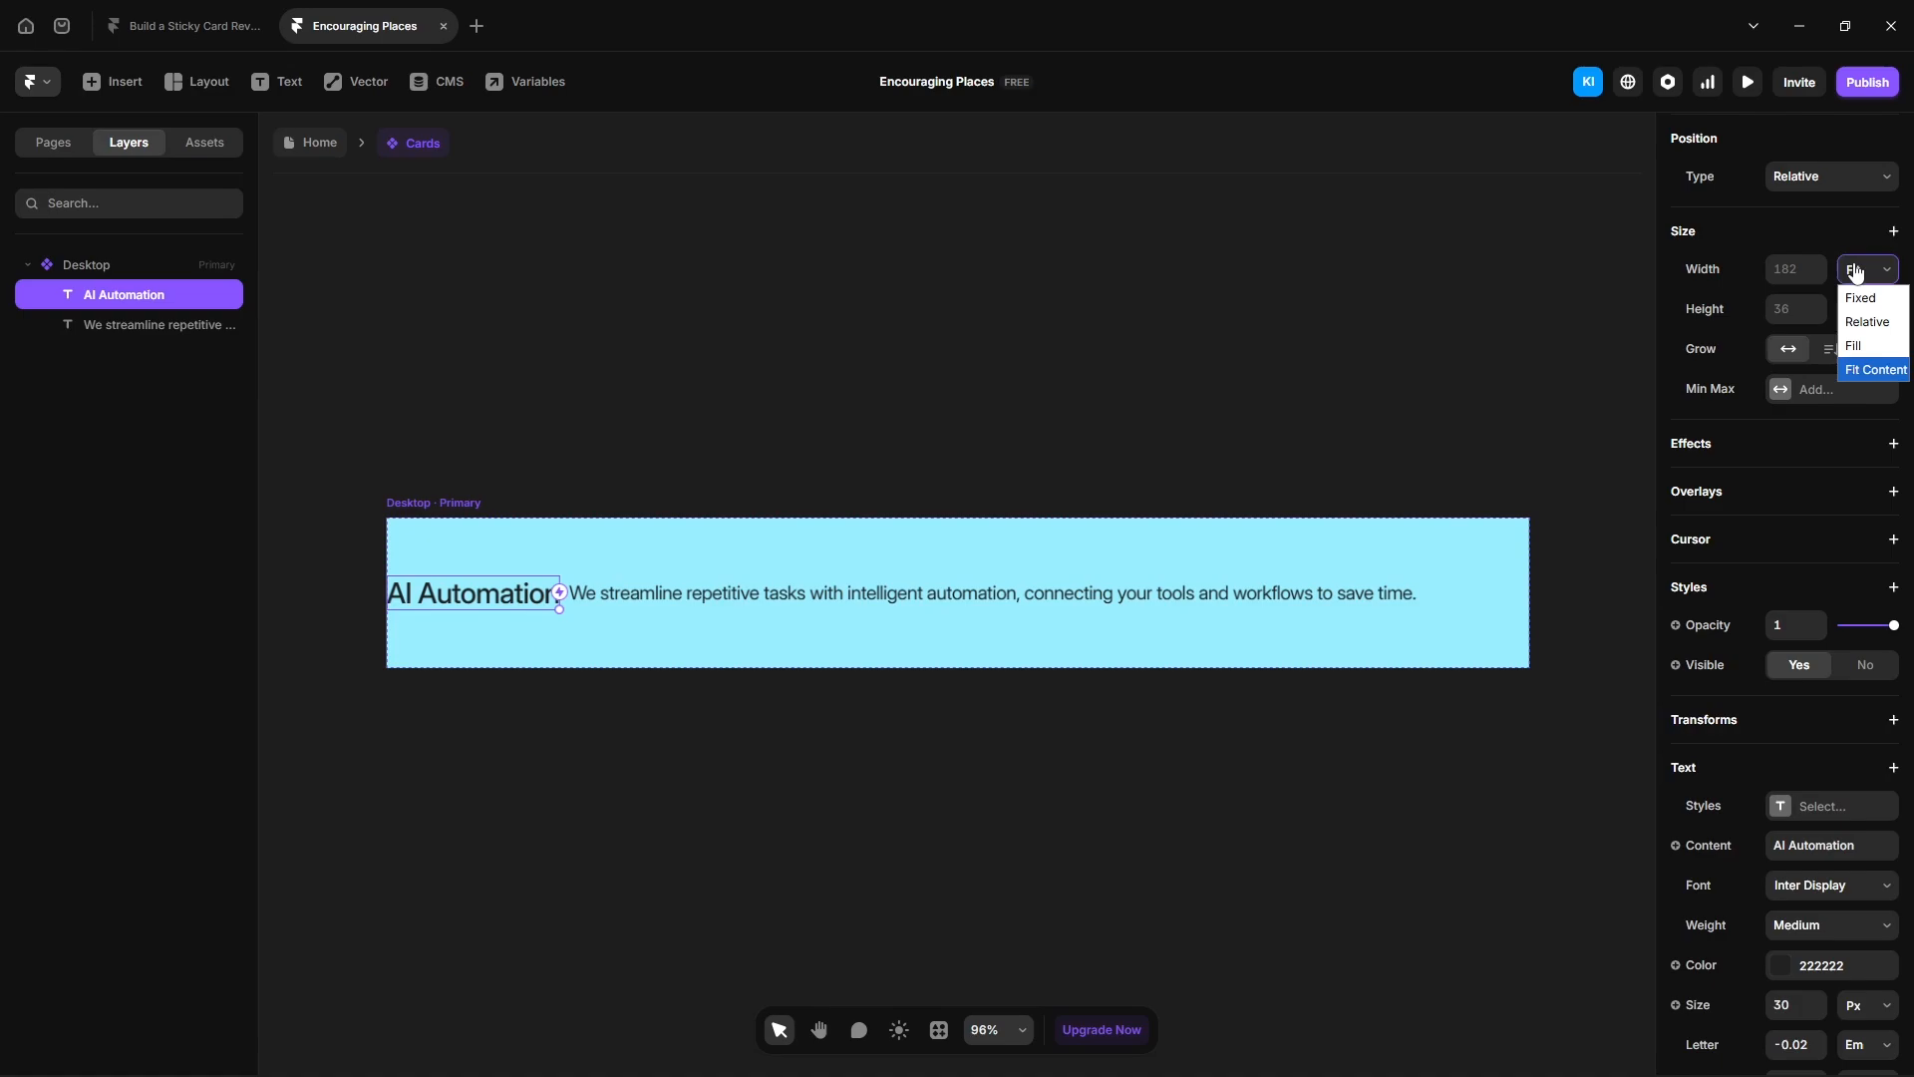
click(1855, 345)
- Set the Desktop variant's stack direction to vertical and its width to 575
click(103, 267)
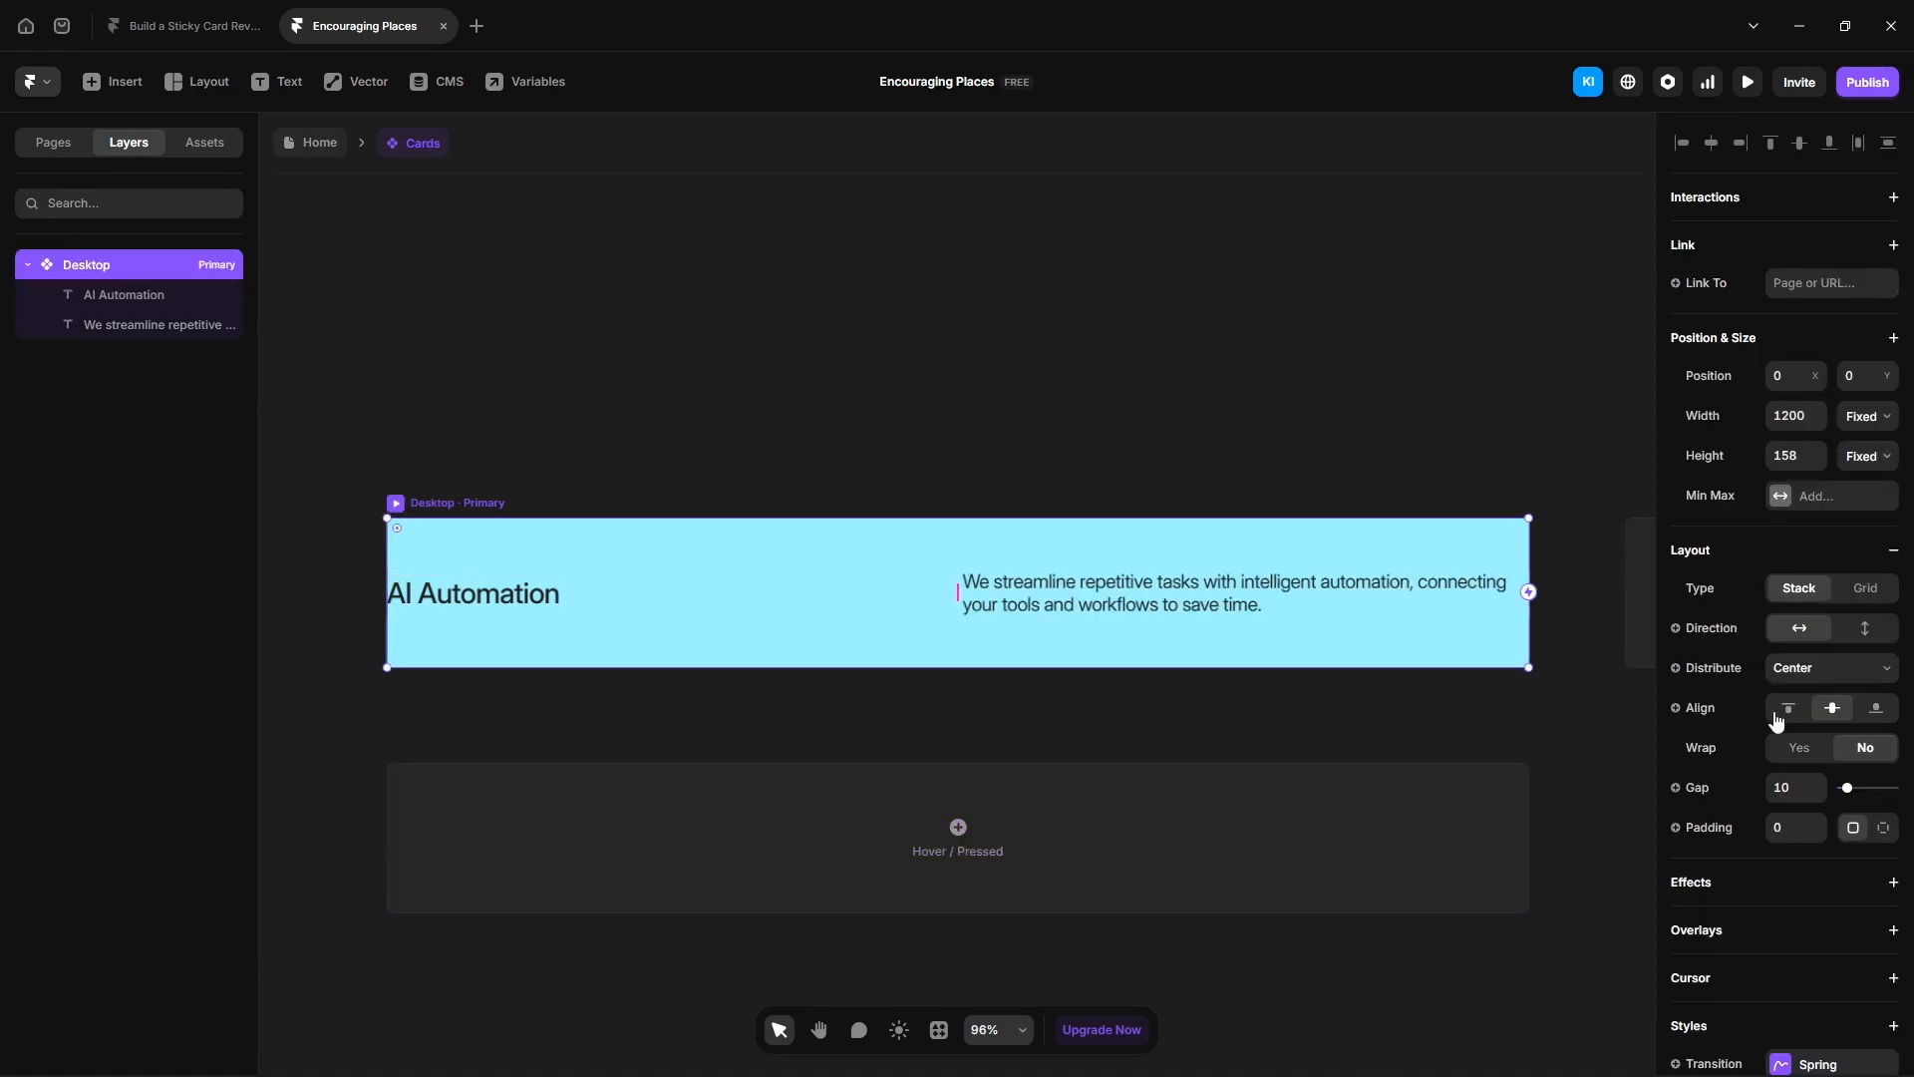
click(1864, 628)
click(1796, 412)
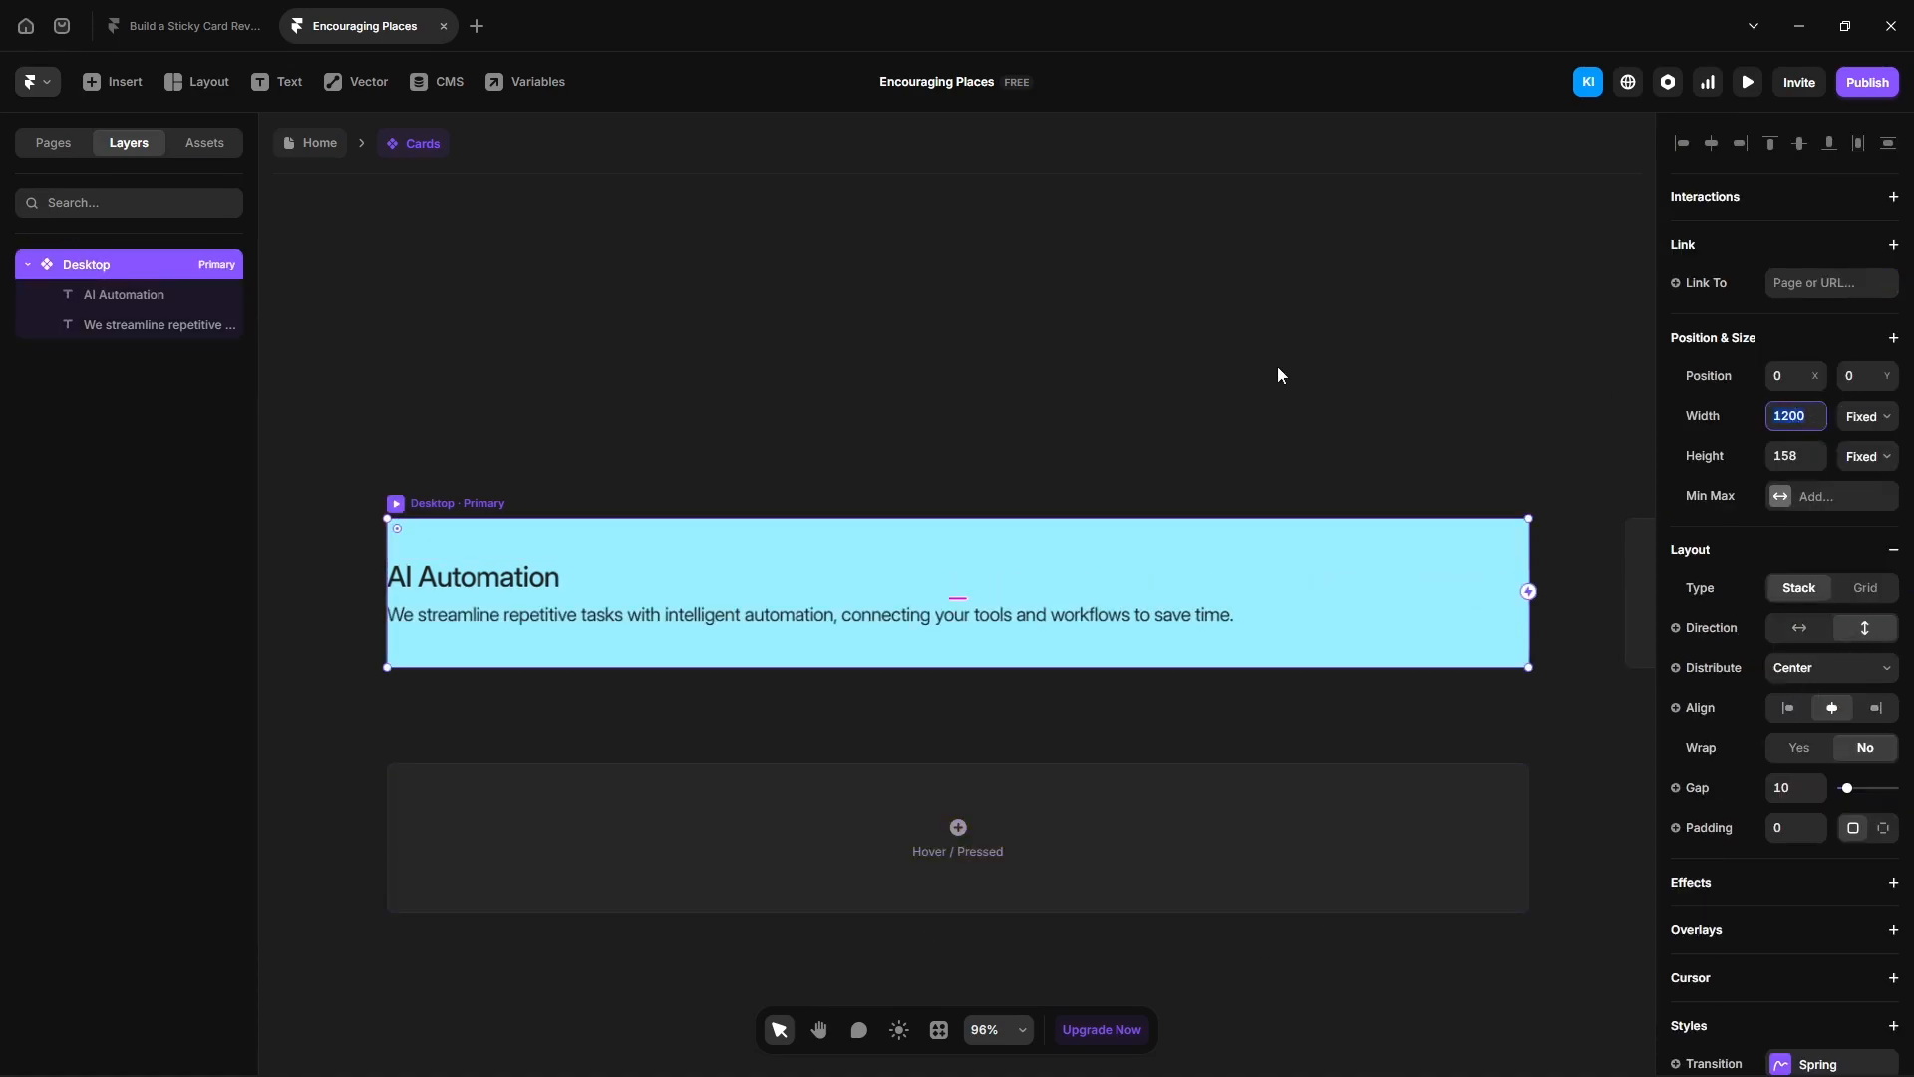
text(575)
key(Return)
- Set the variant's height to Fit and its padding to 20
click(1868, 455)
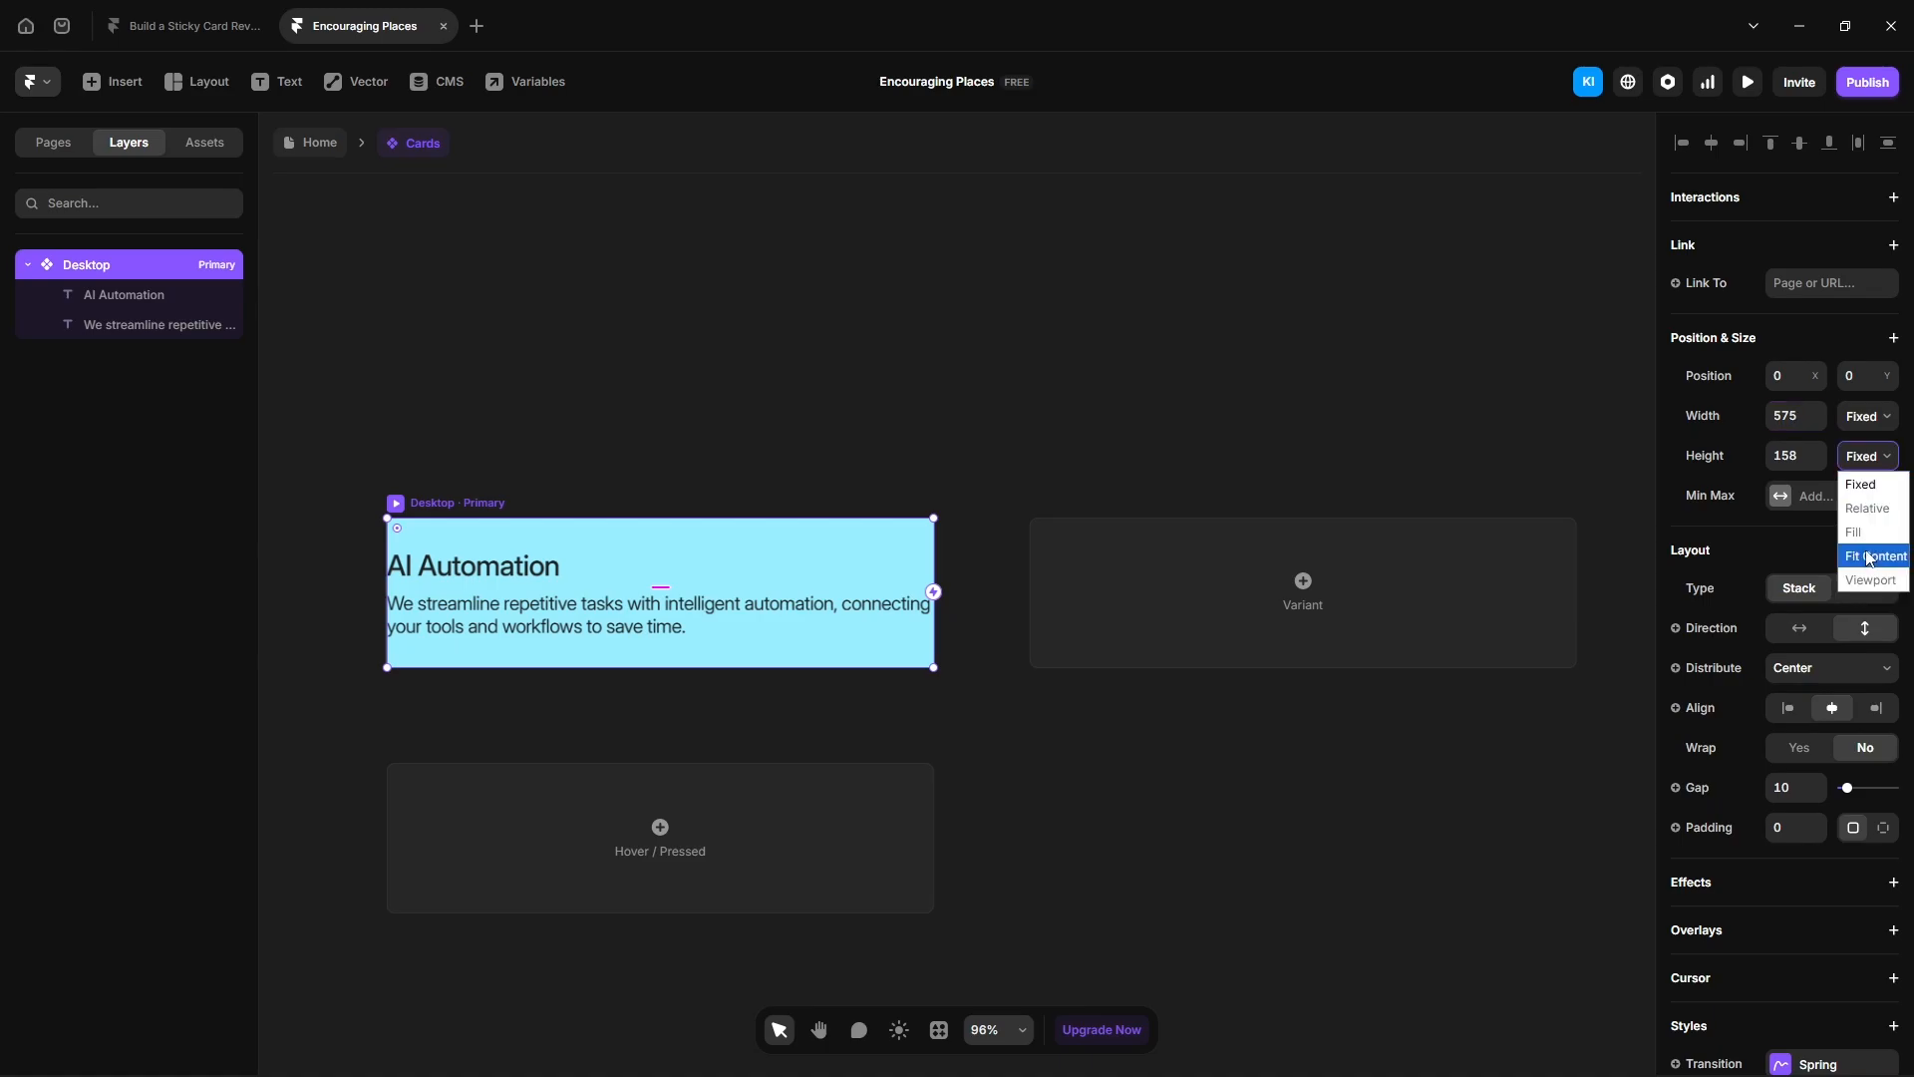
click(1870, 556)
click(1798, 828)
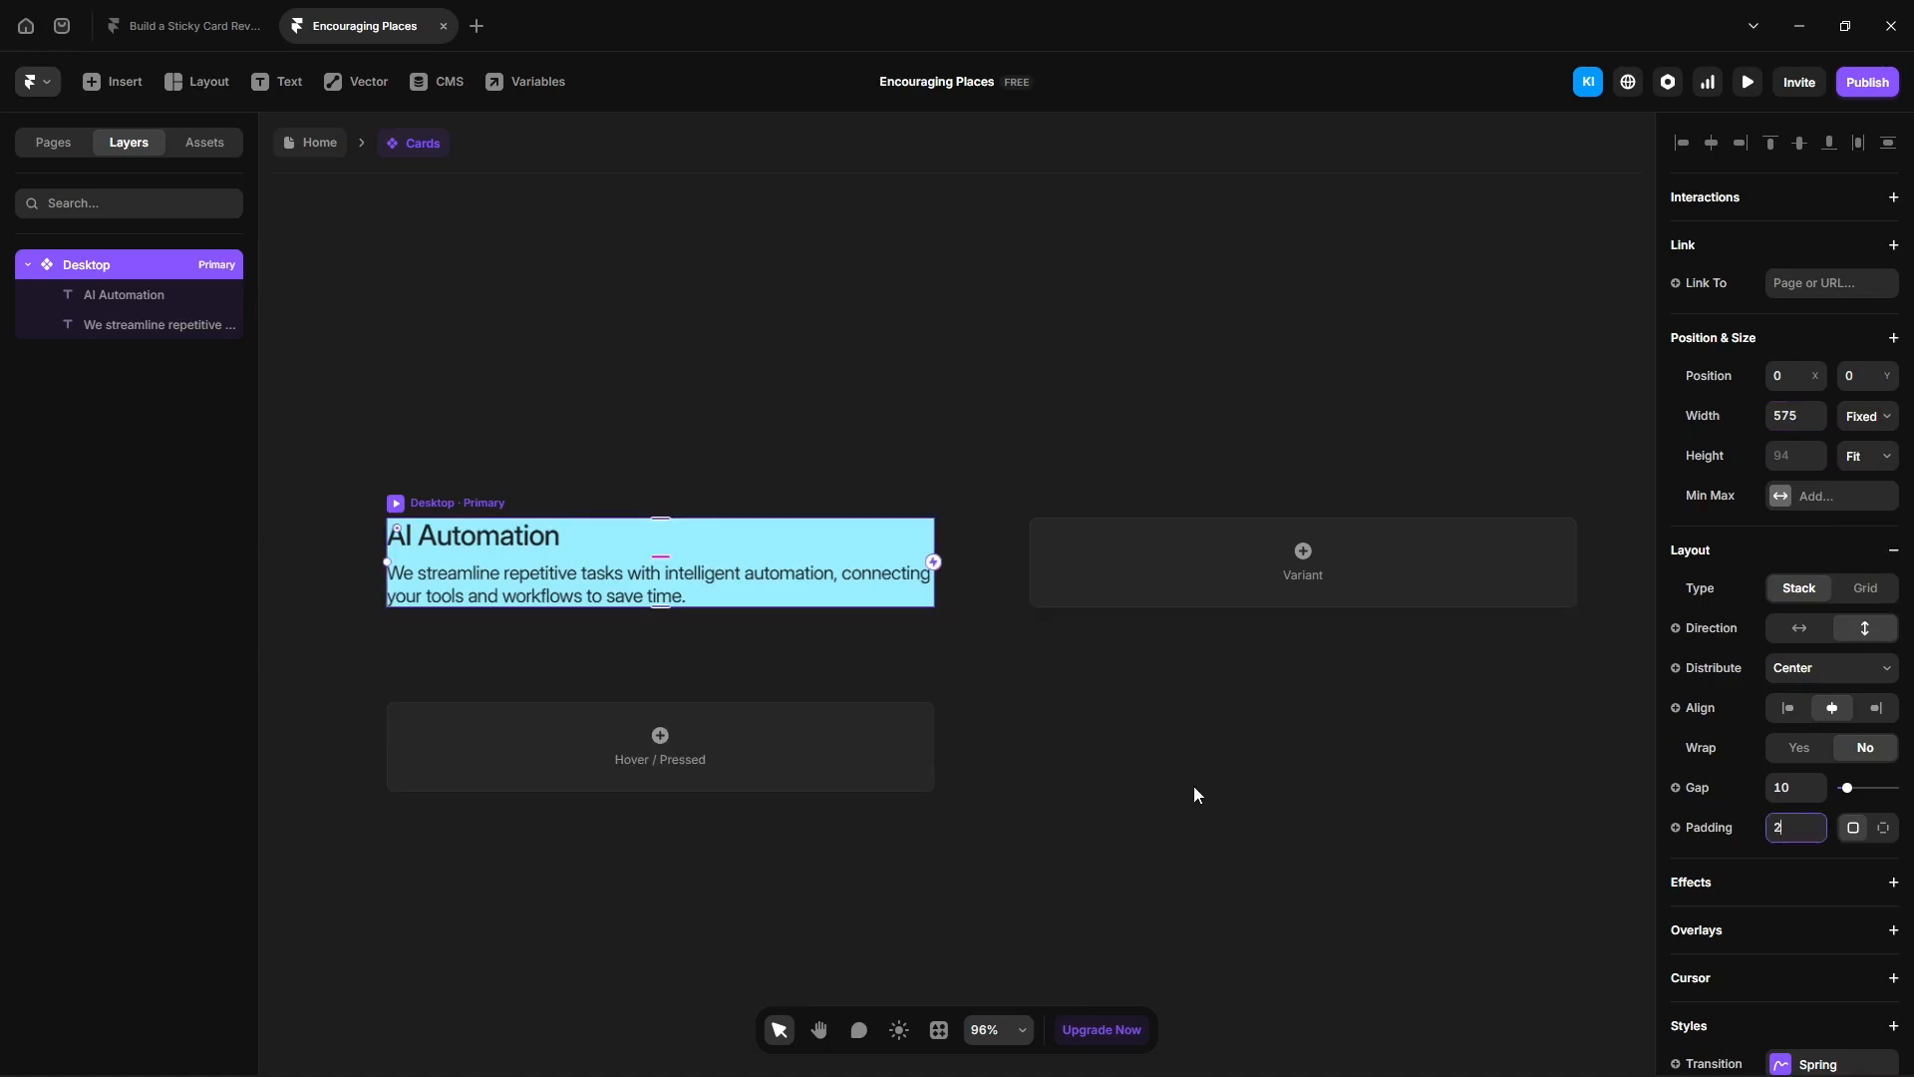
text(20)
key(Return)
- Round the variant's corners and paste a new light fill color
scroll(1735, 827, down, 4)
click(1791, 864)
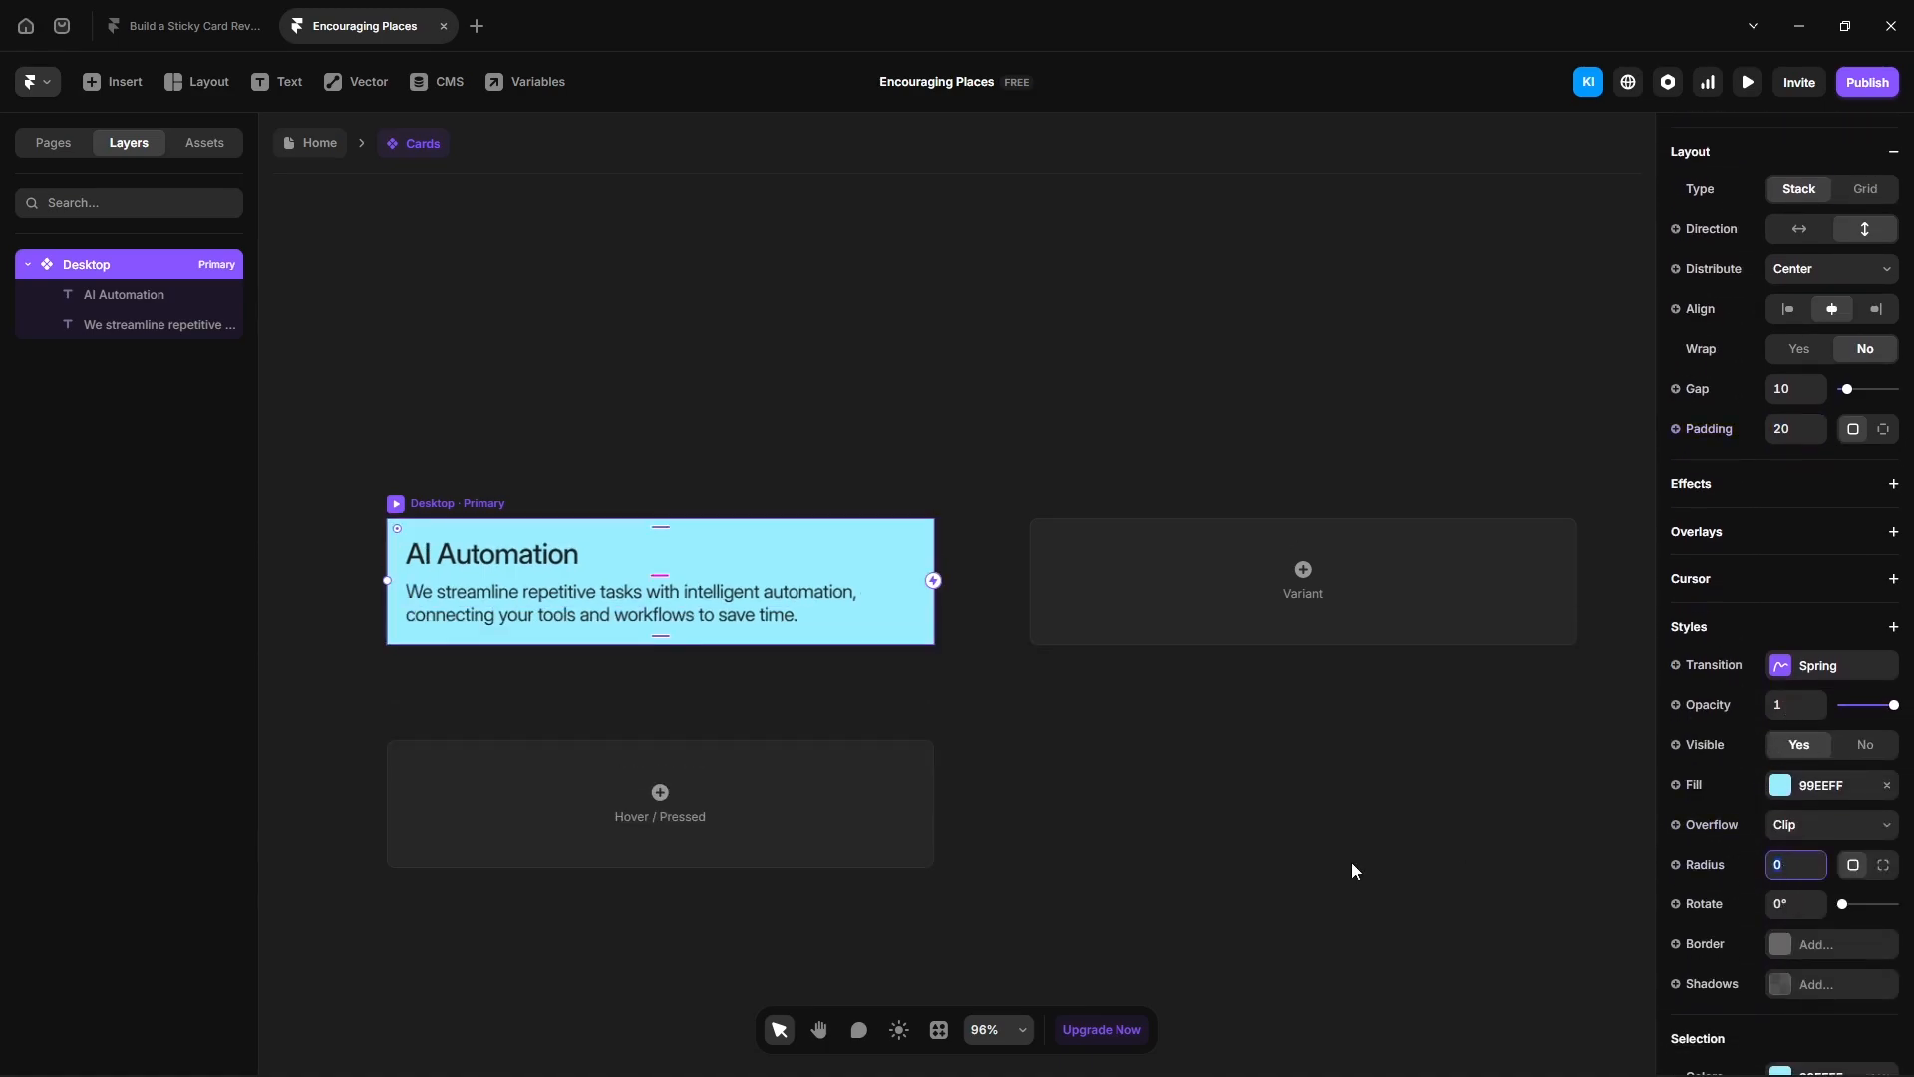
key(Return)
click(1801, 789)
text(CFDFFB)
key(Return)
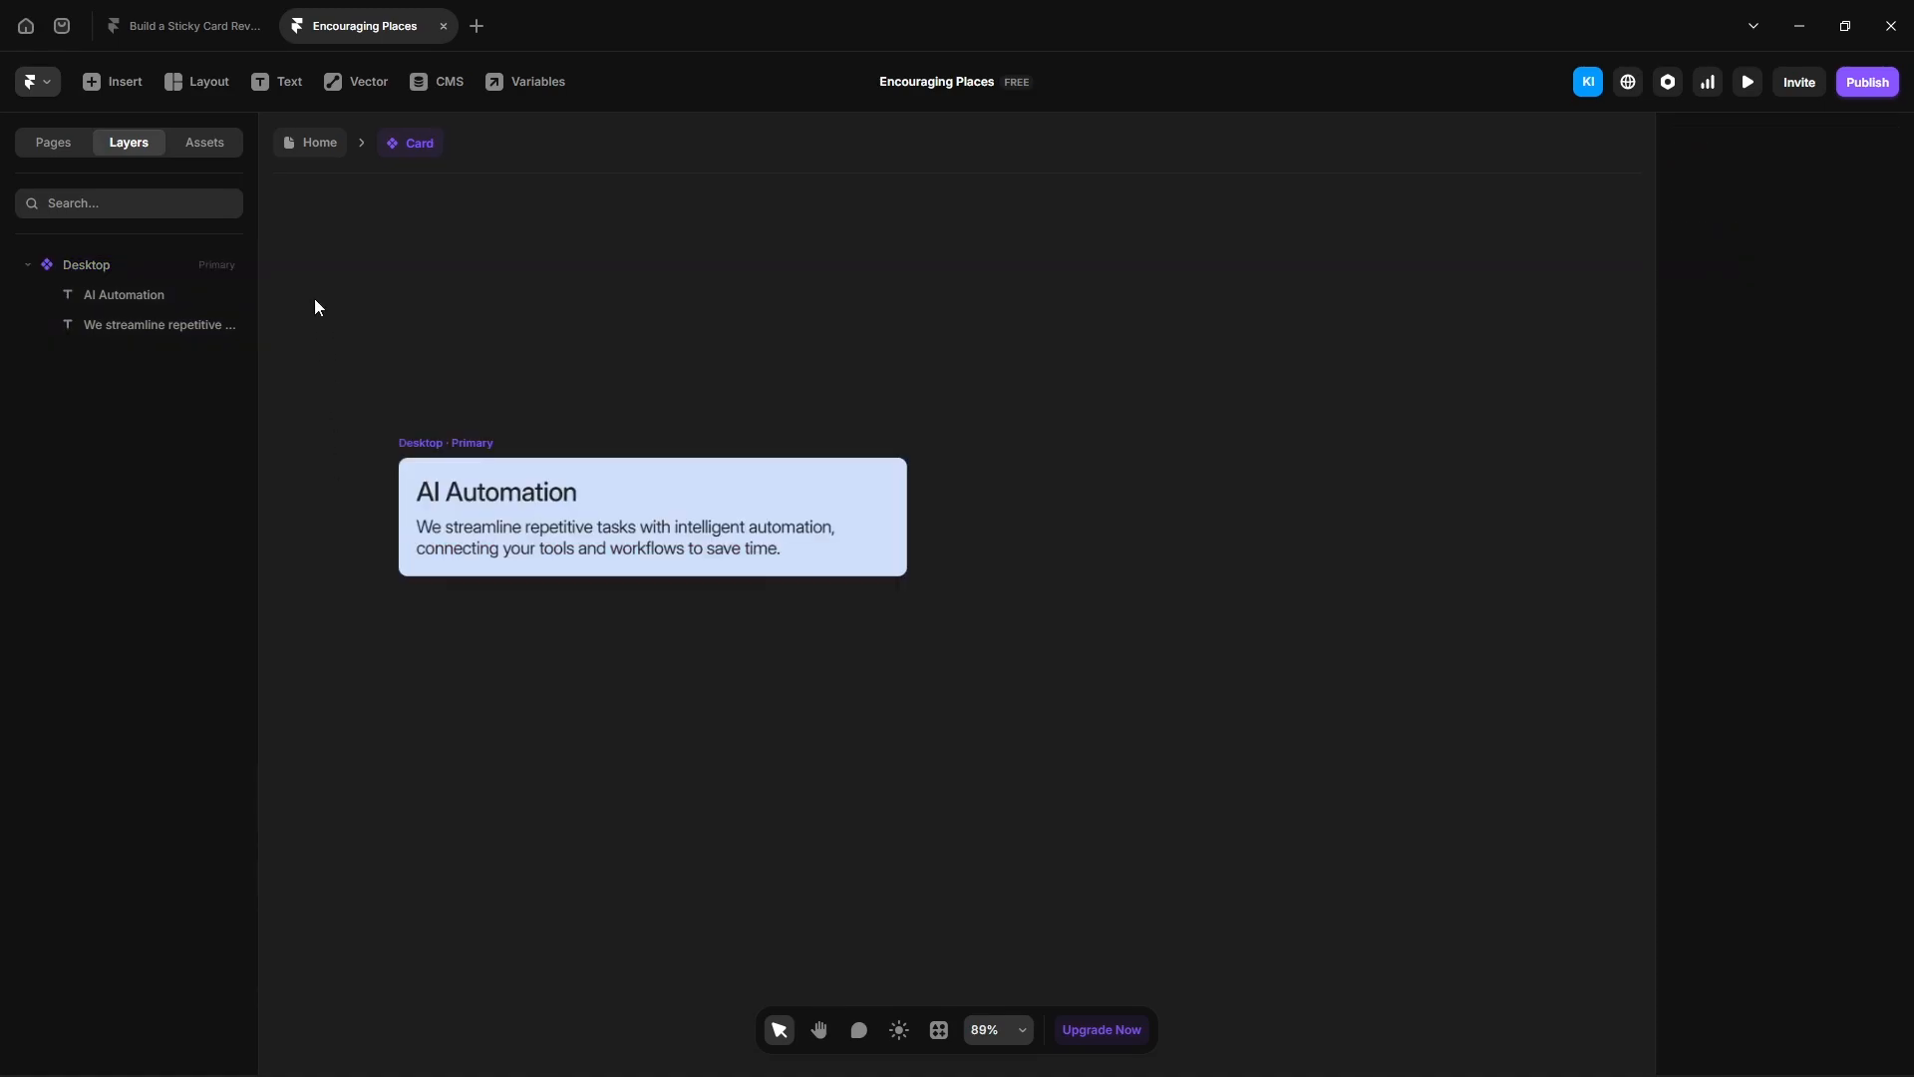
- Return to the Home page and set the Cards instance's height to Fit
click(328, 155)
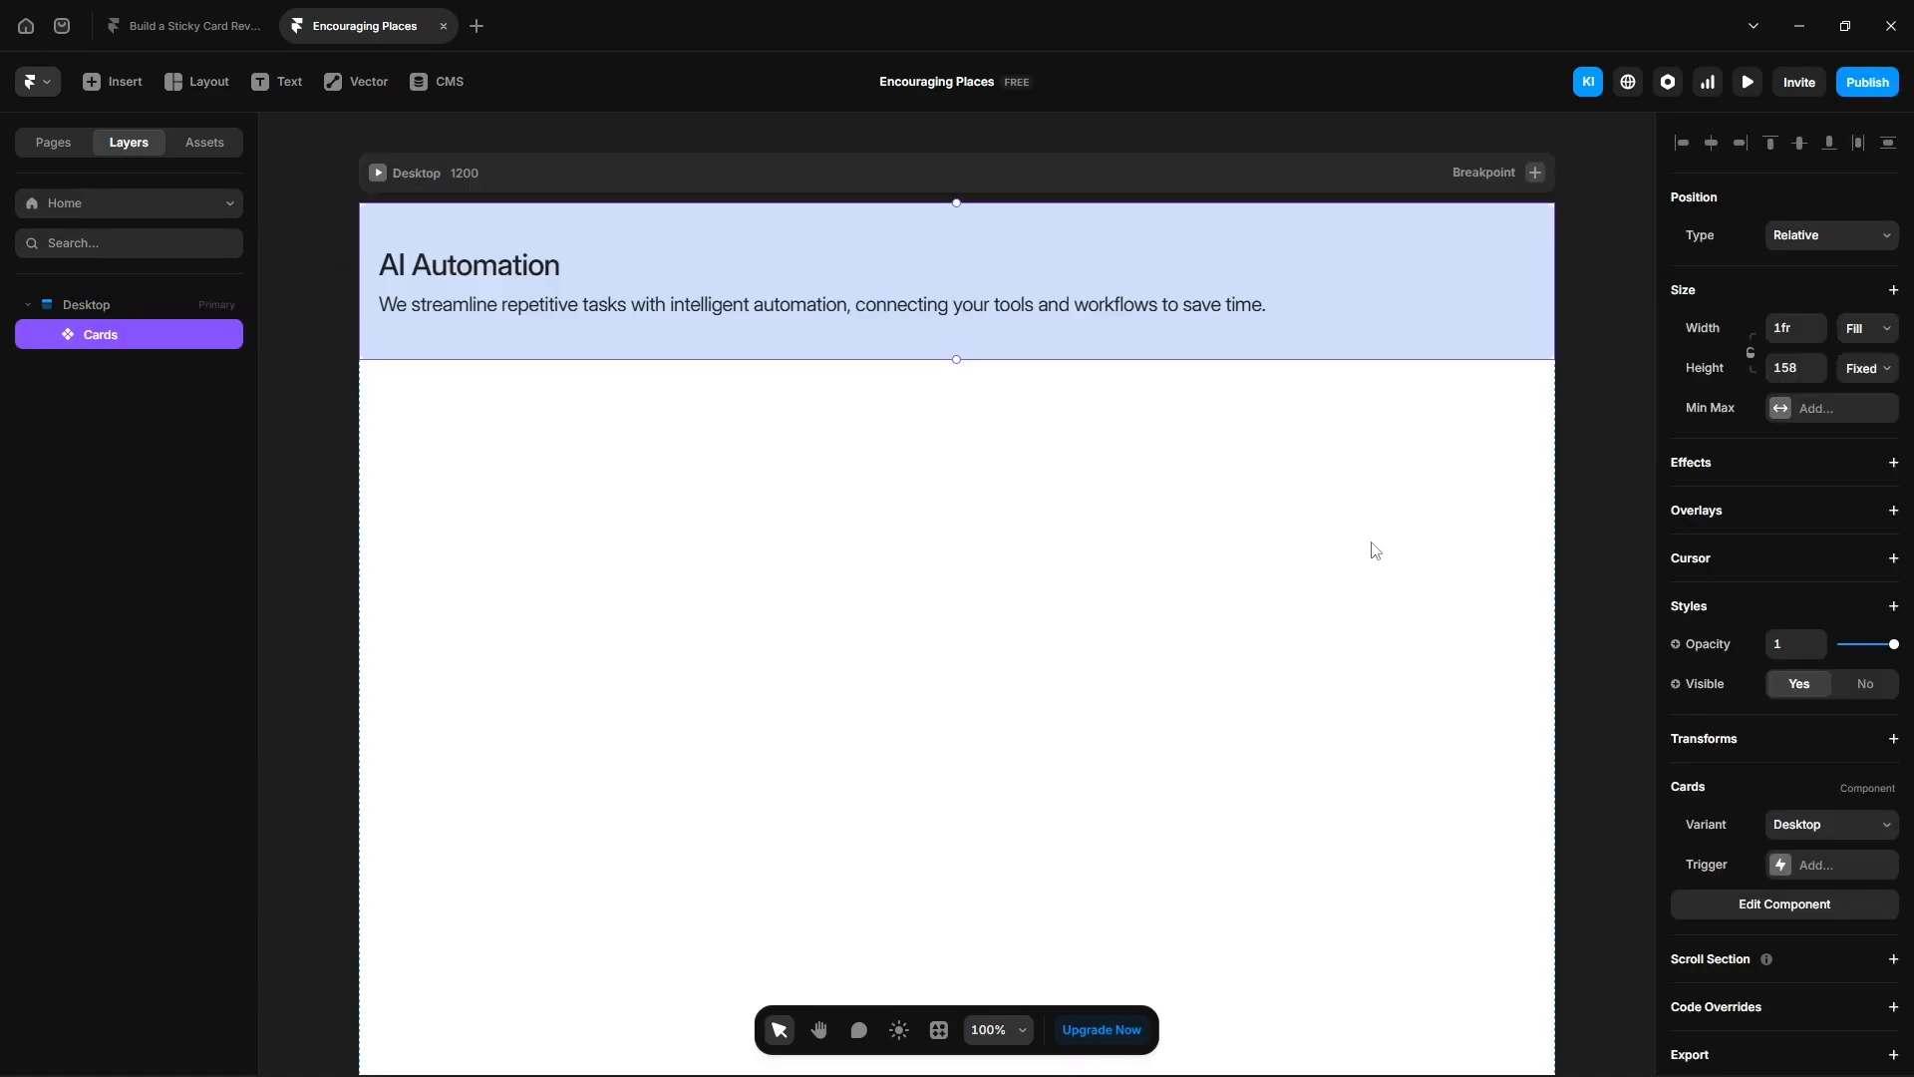
click(1865, 370)
click(1863, 469)
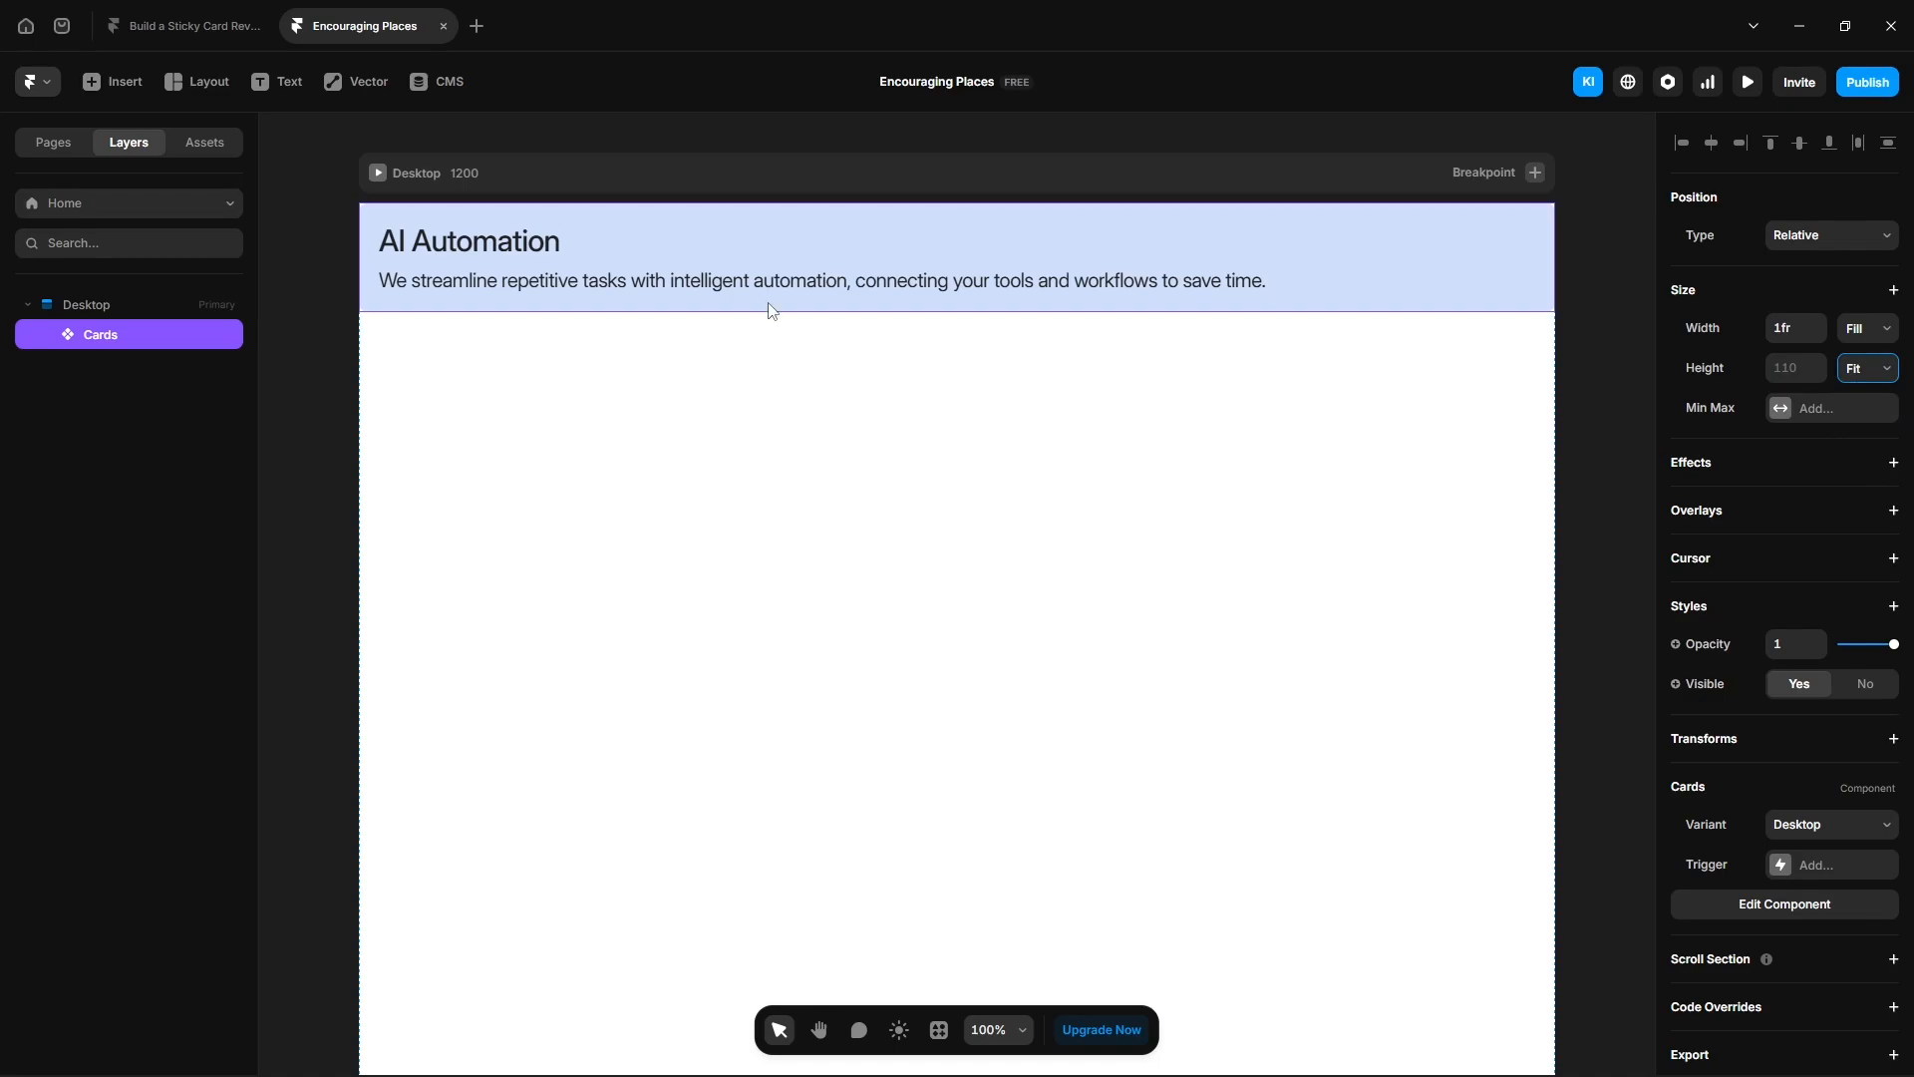
- Duplicate the Cards instance repeatedly to make five cards
key(ctrl+d)
key(ctrl+d)
key(ctrl+d)
key(ctrl+d)
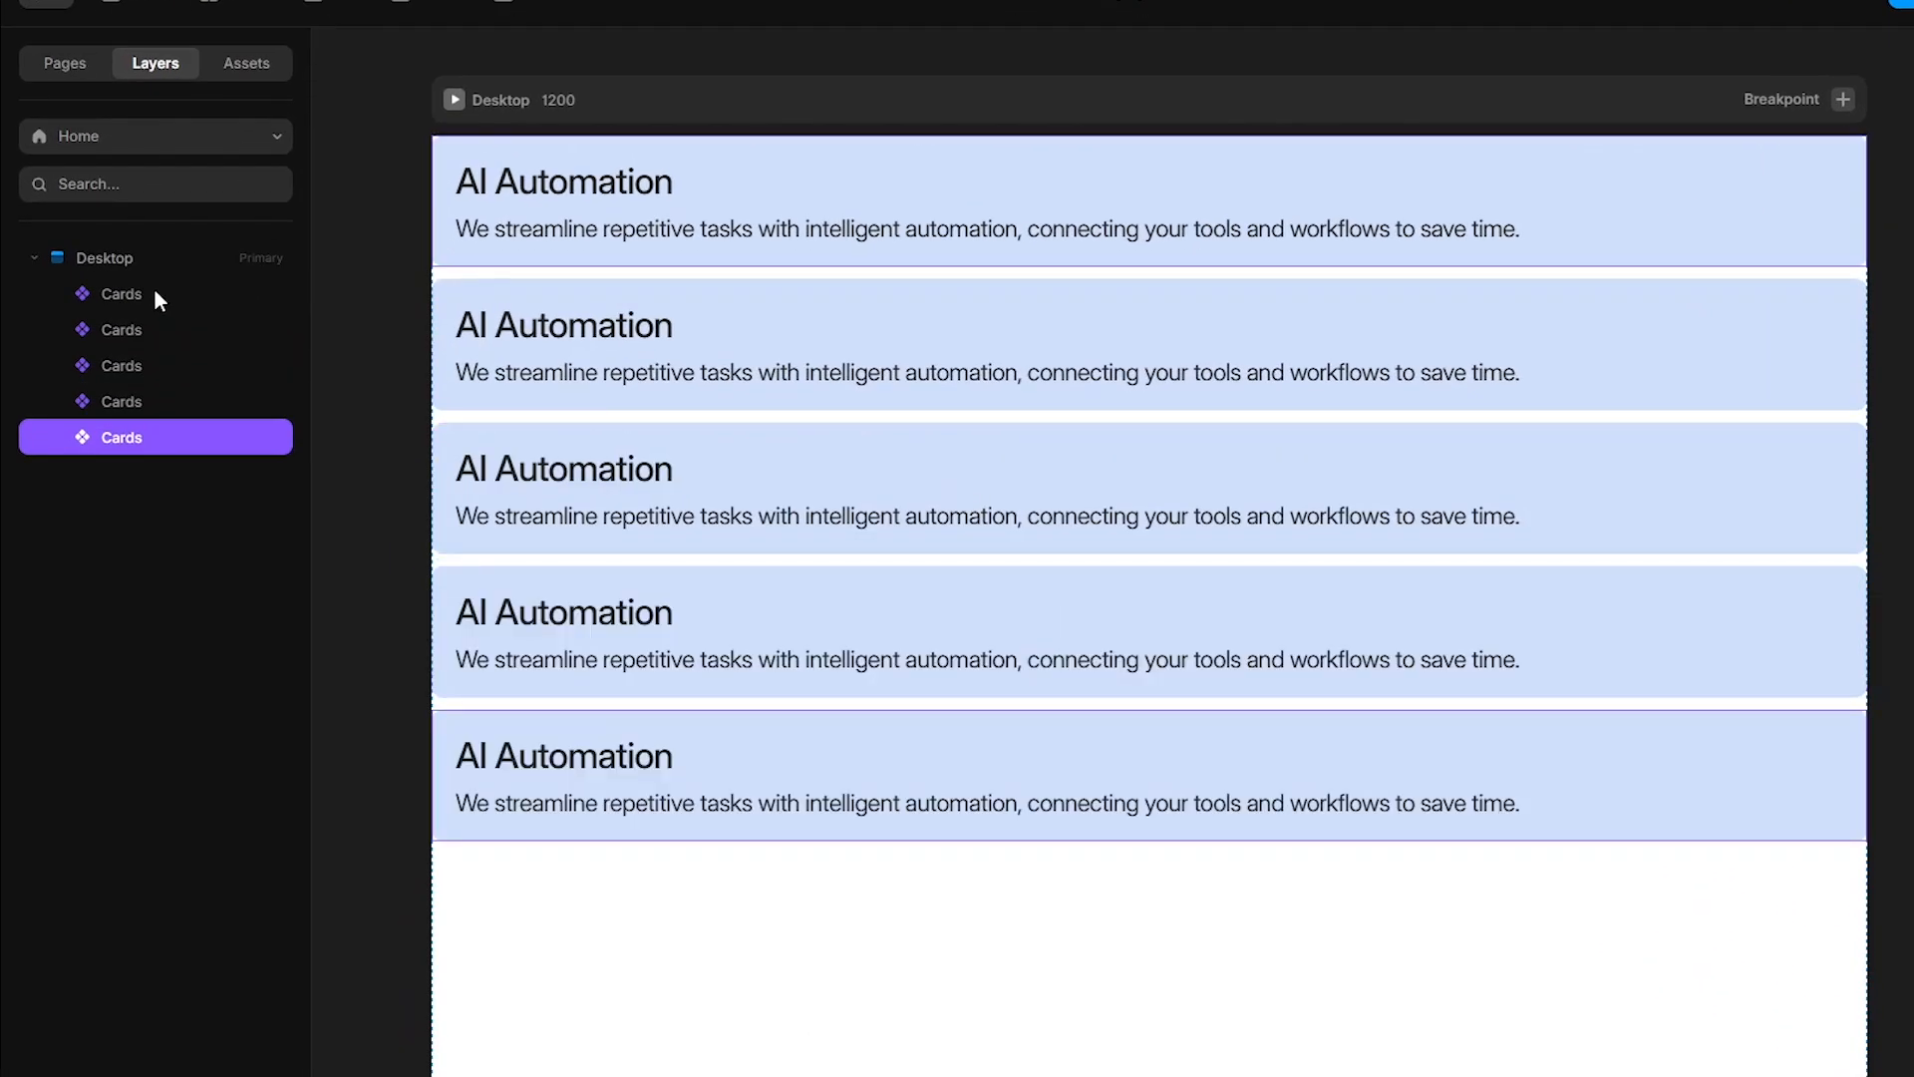
- Wrap all five card instances in a stack and rename the stack Cards
shift+click(155, 291)
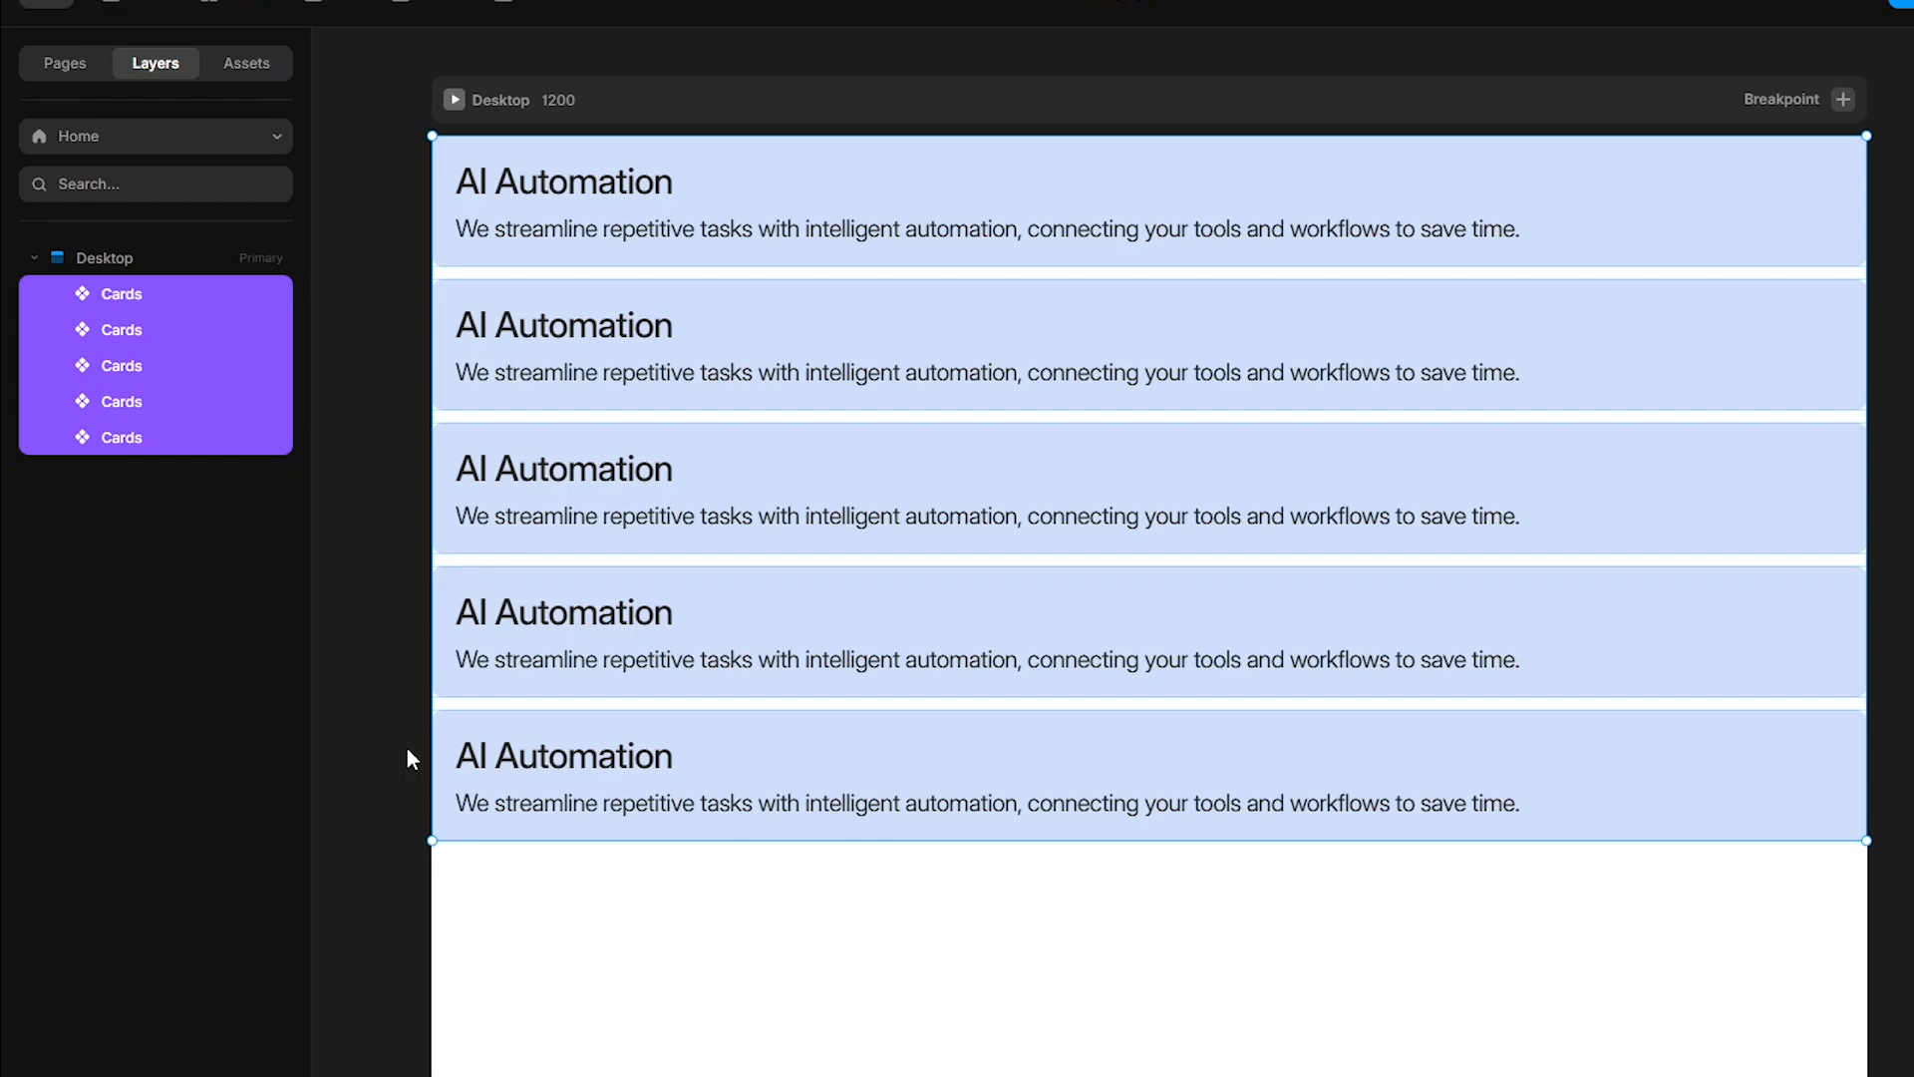
key(ctrl+alt+Return)
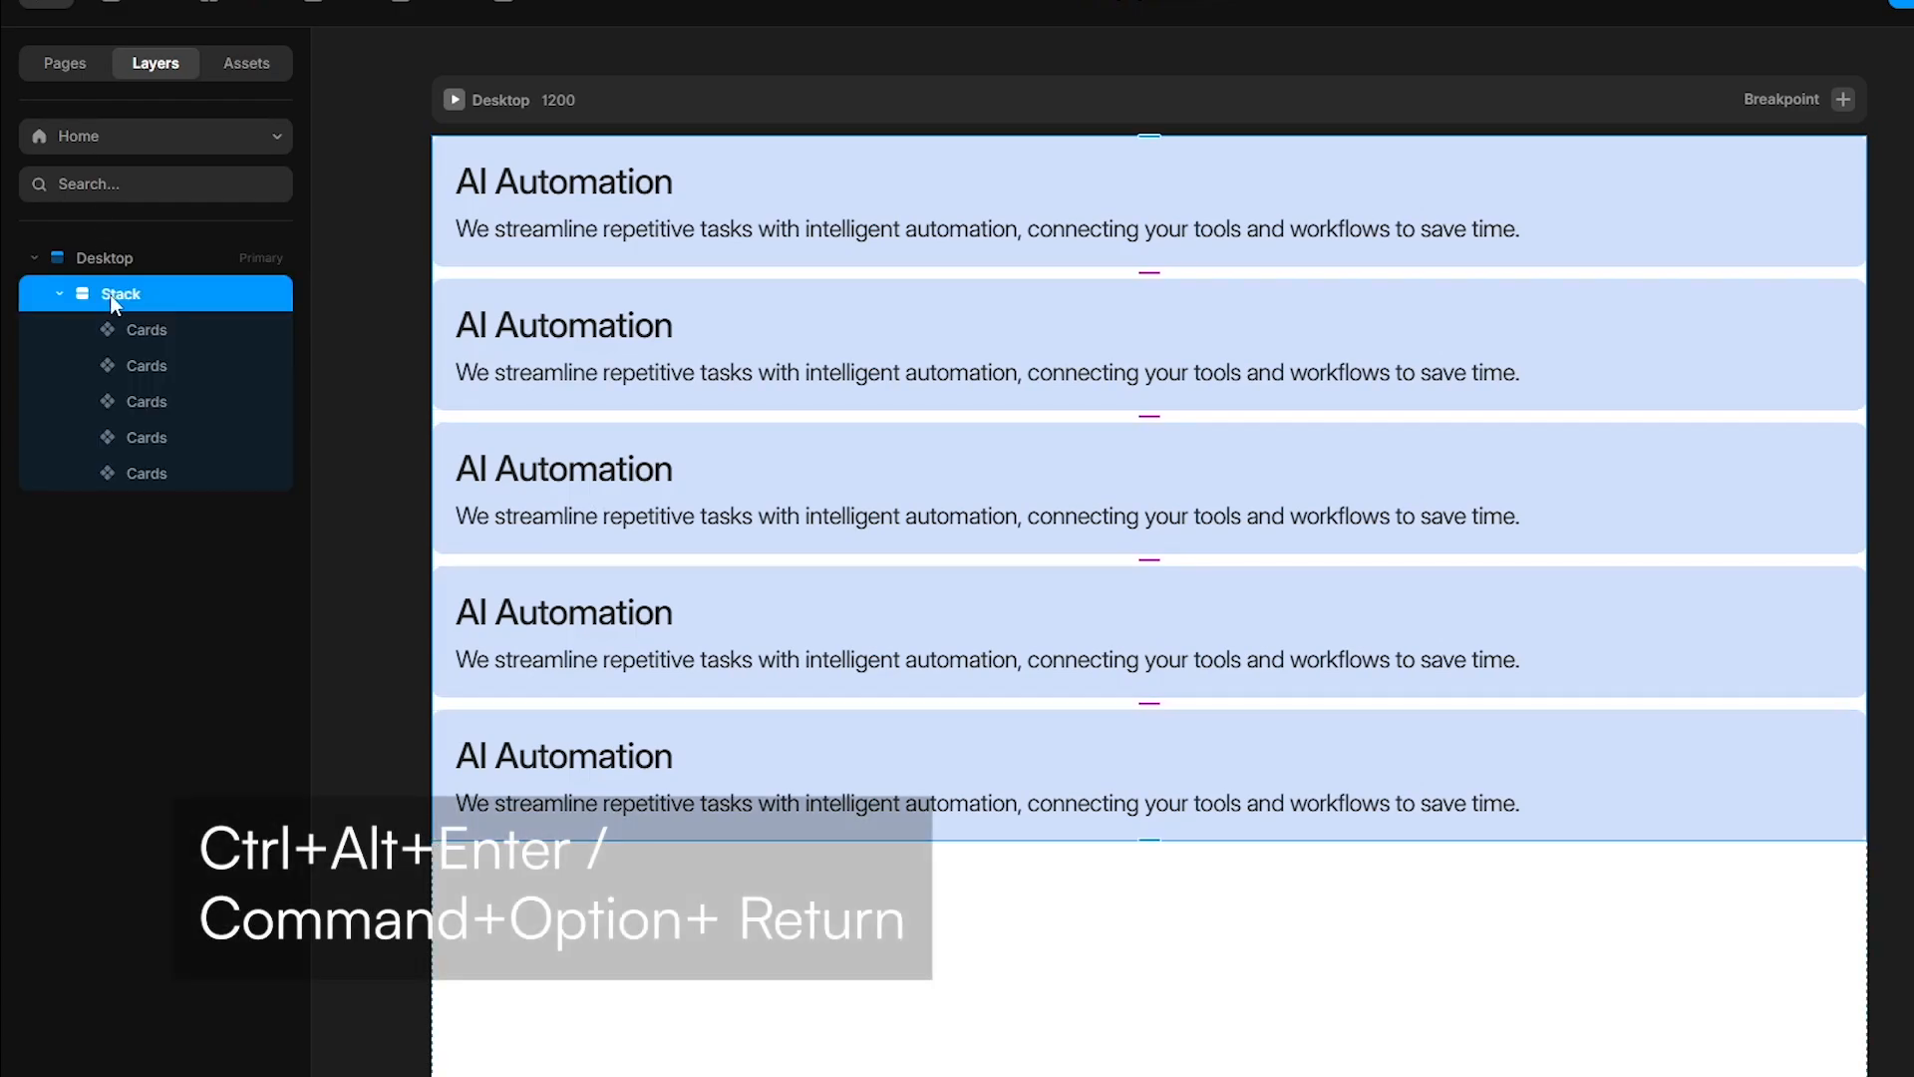
double_click(130, 293)
text(Cards)
key(Return)
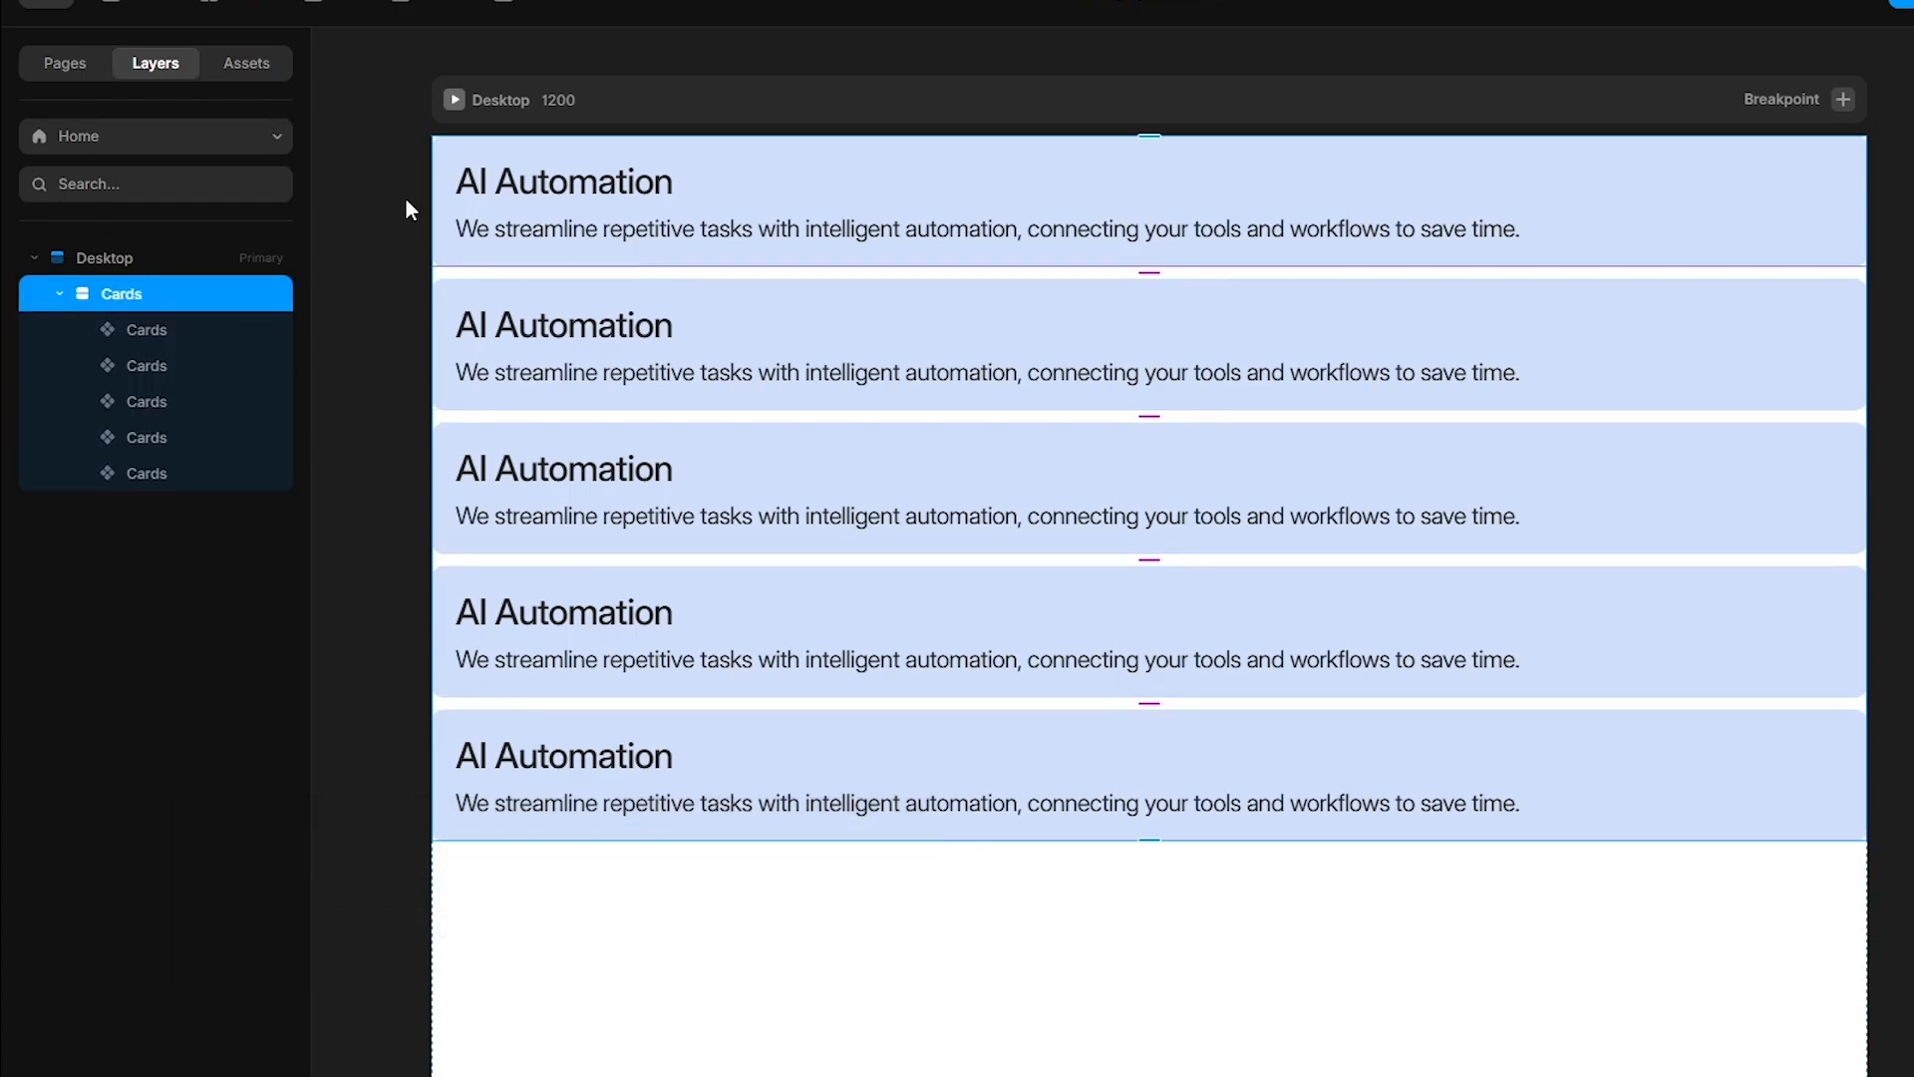
click(405, 195)
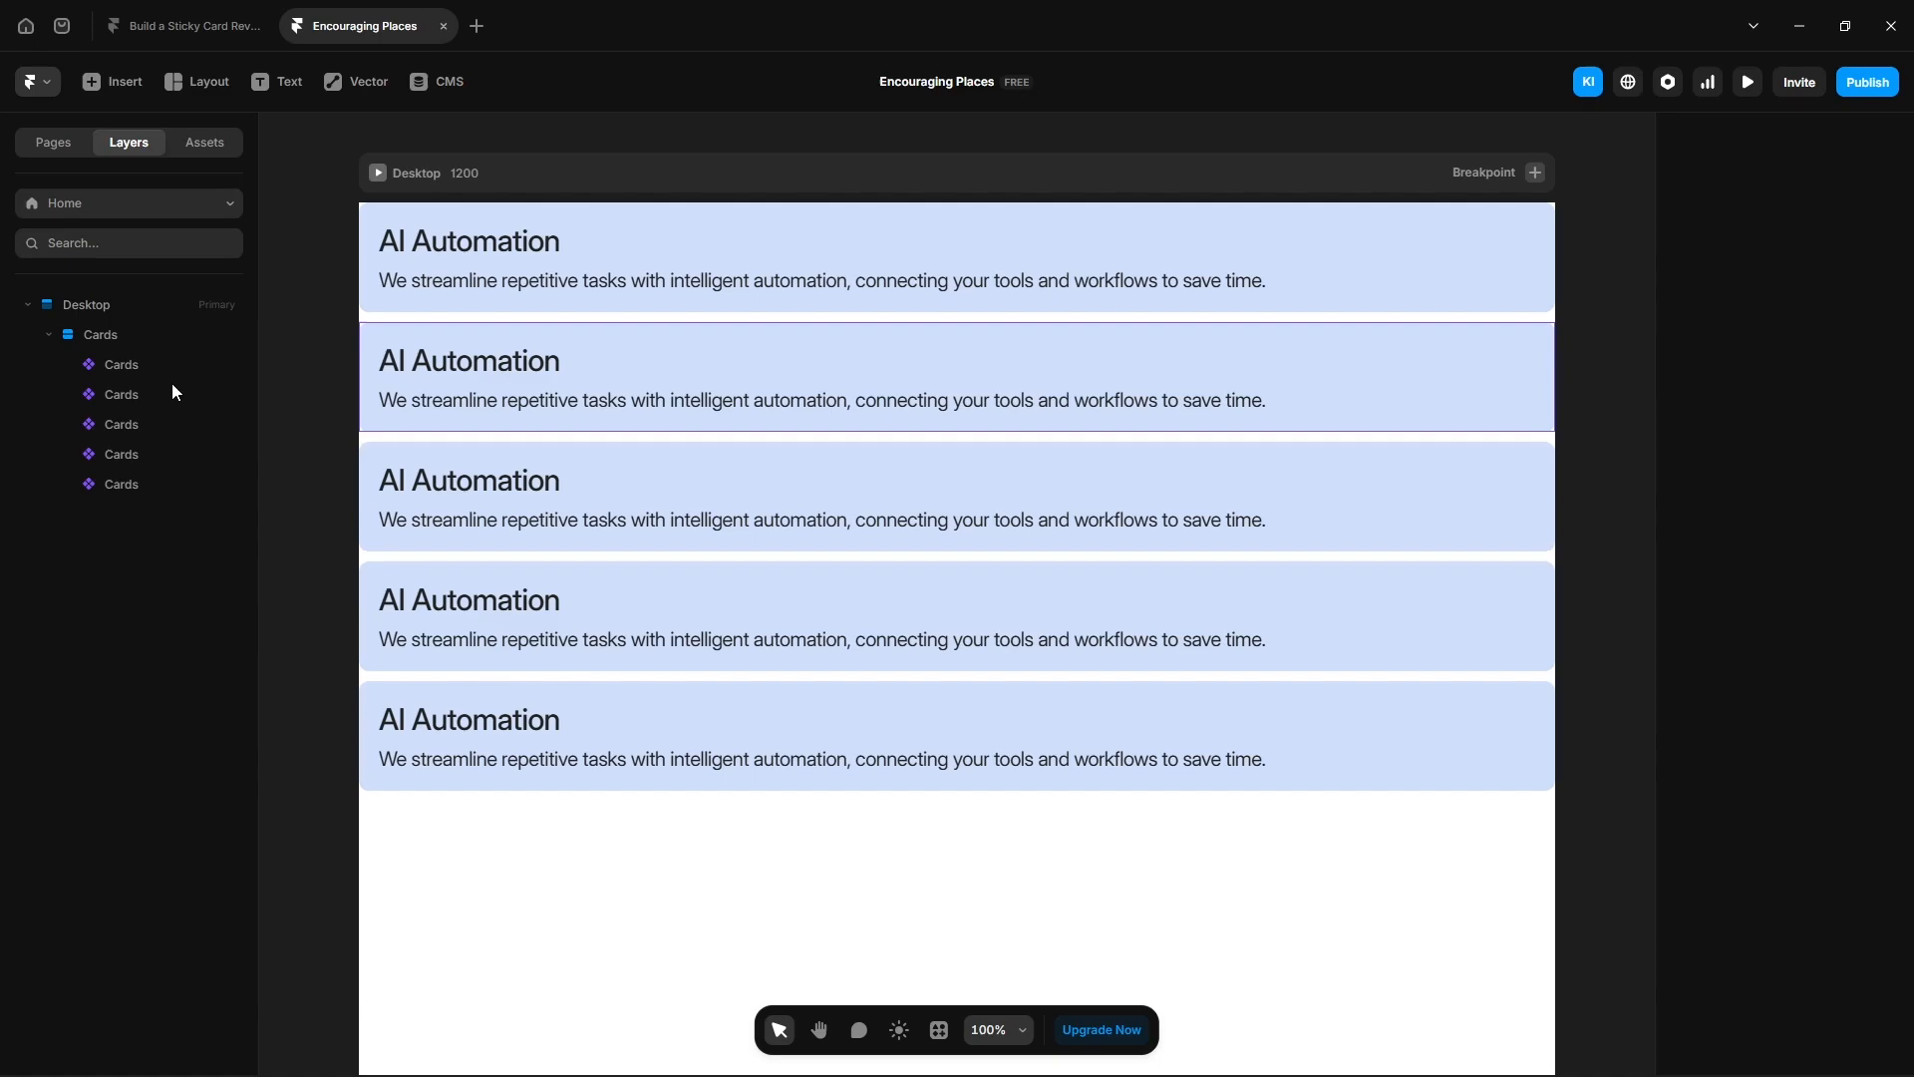
- Rename the Cards component in the project assets to Card
click(222, 151)
click(29, 347)
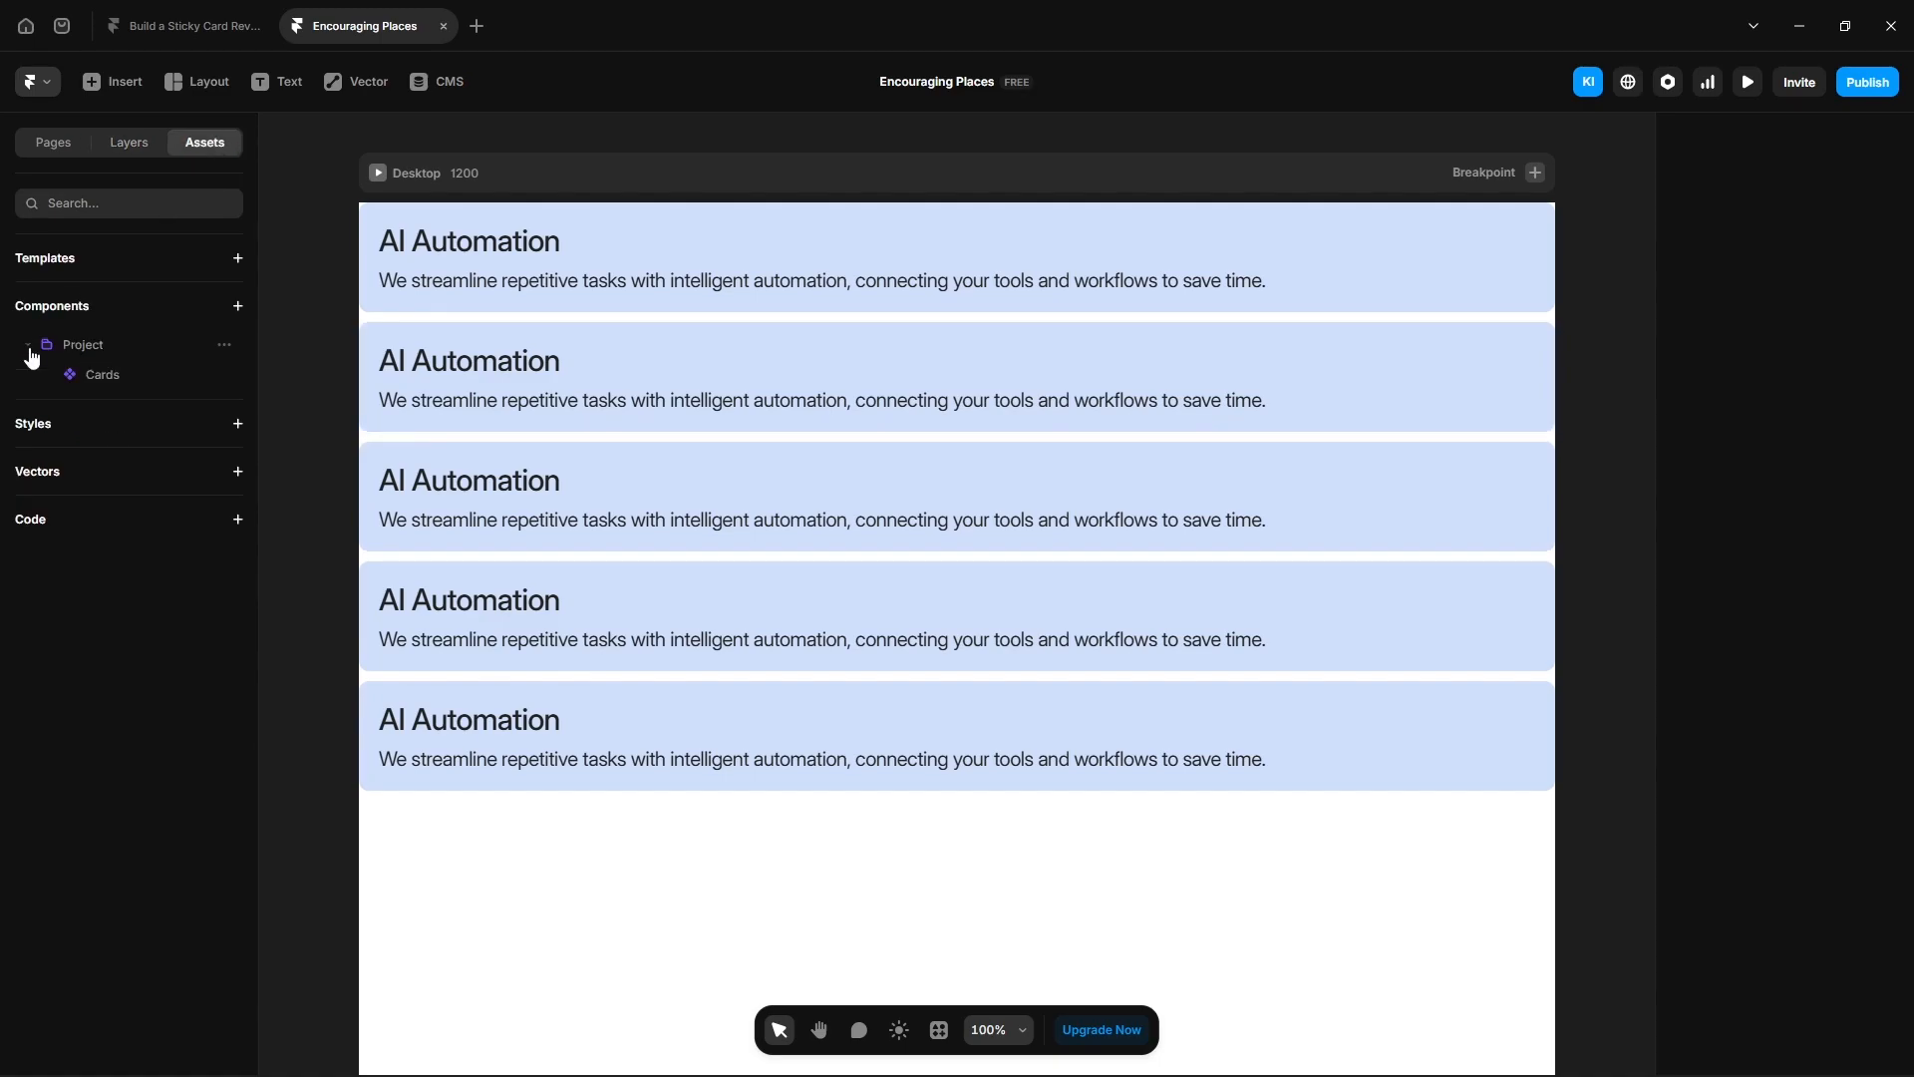
double_click(122, 375)
text(Card)
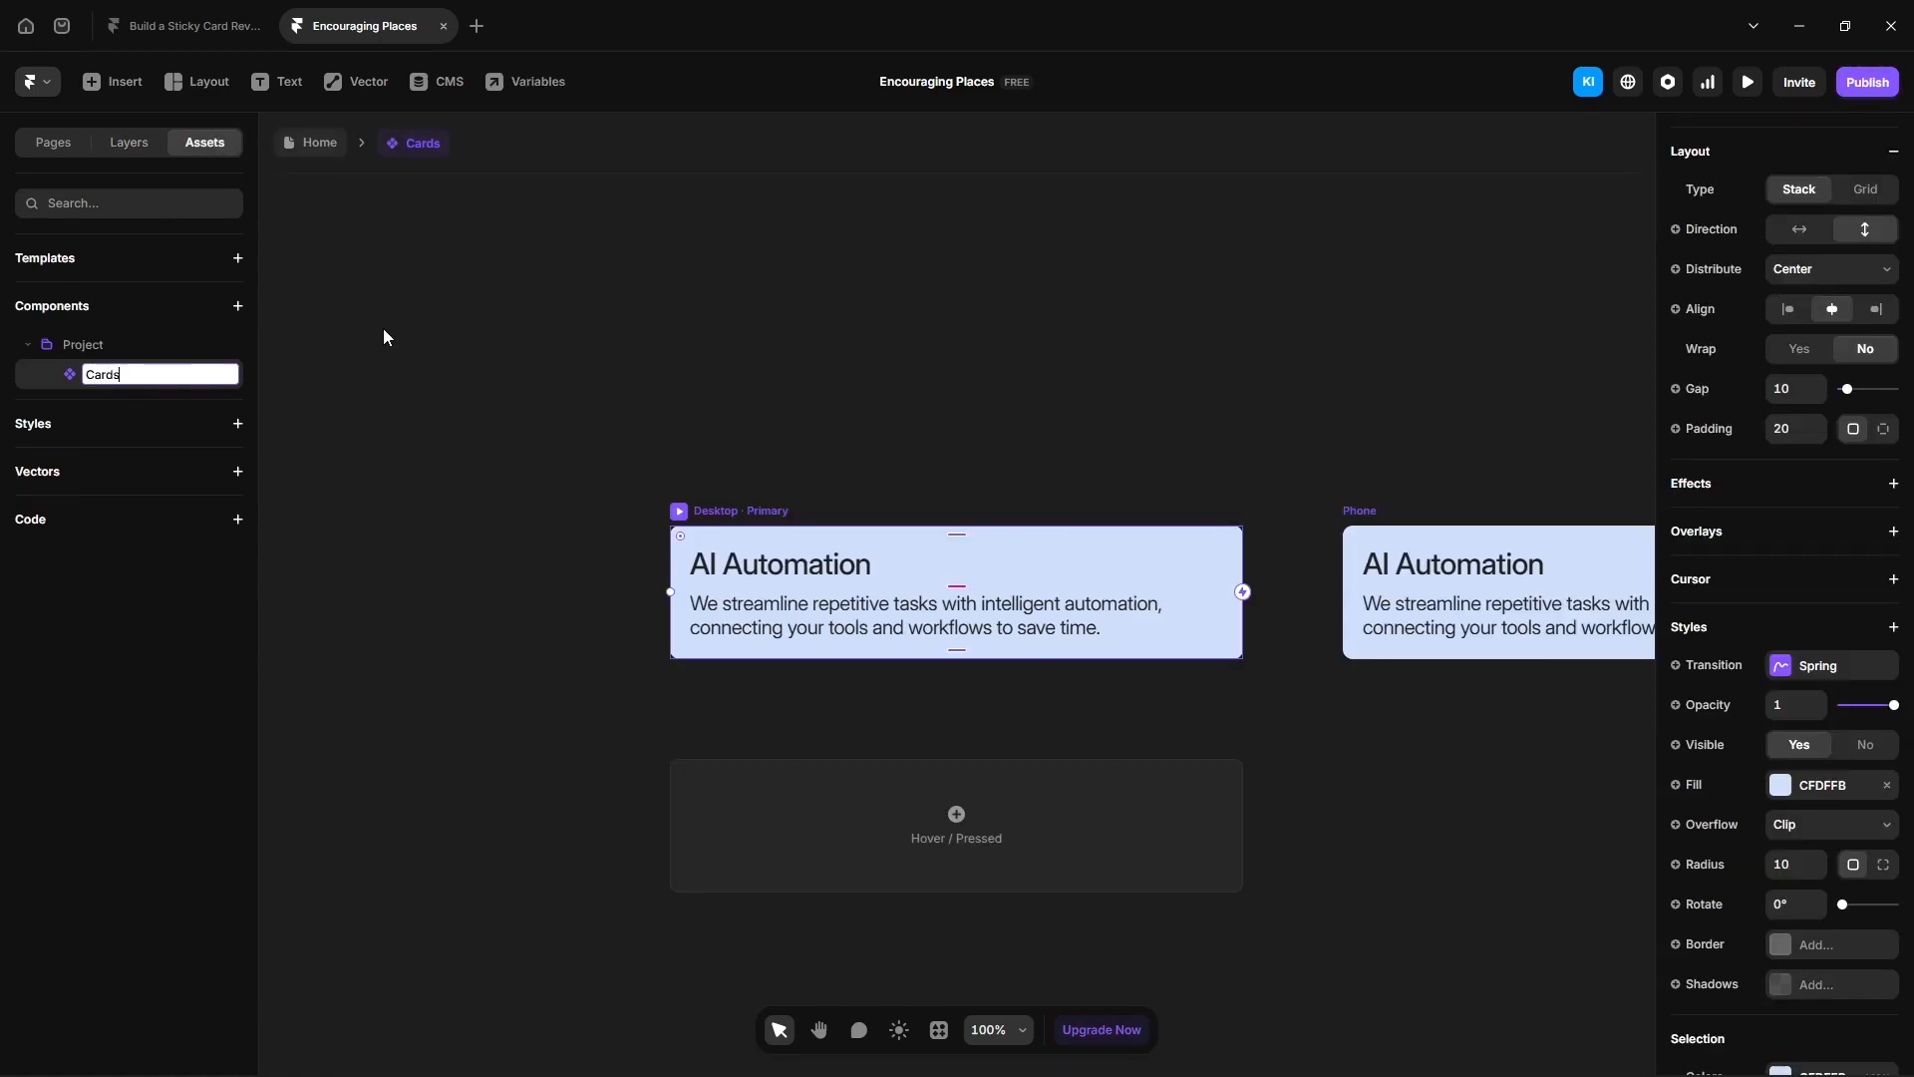
key(Return)
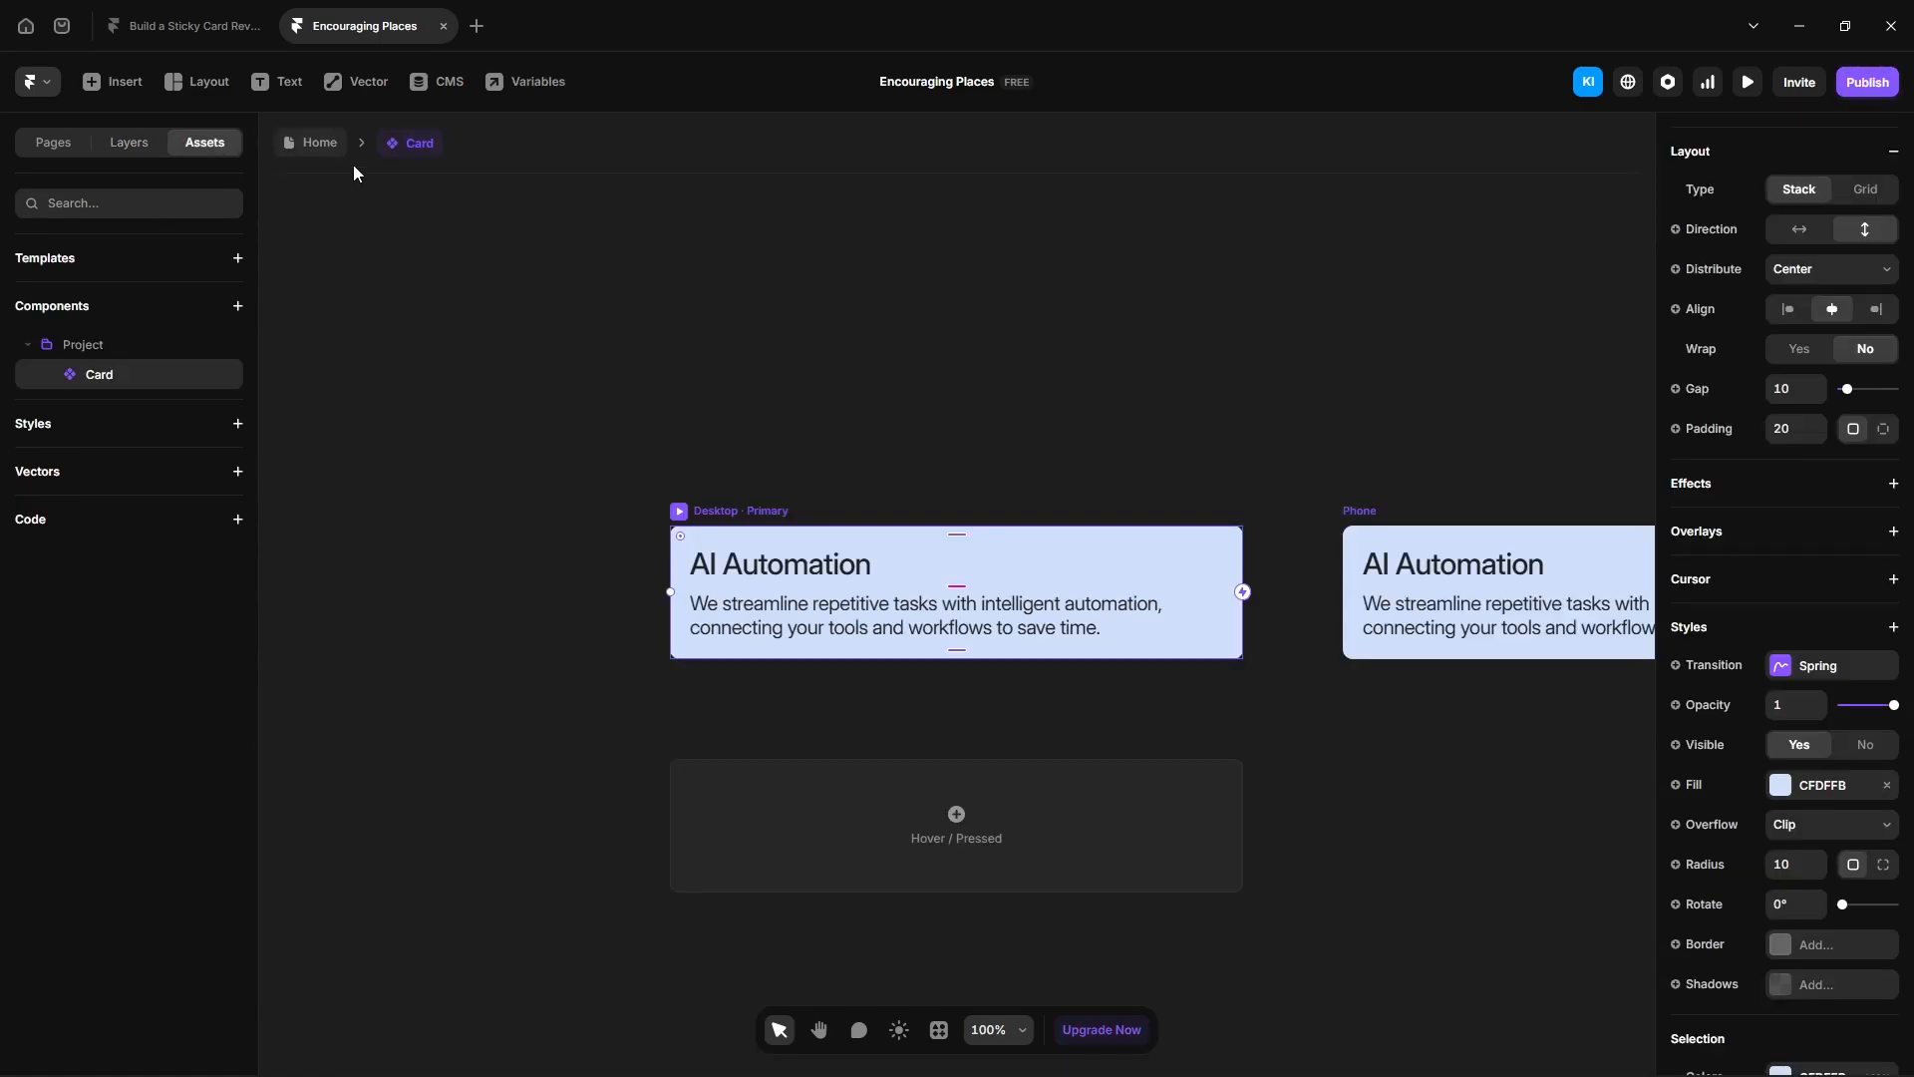
- Return to the Home page, select the Cards stack and draw a new frame inside it
click(319, 143)
click(129, 143)
click(26, 305)
click(141, 334)
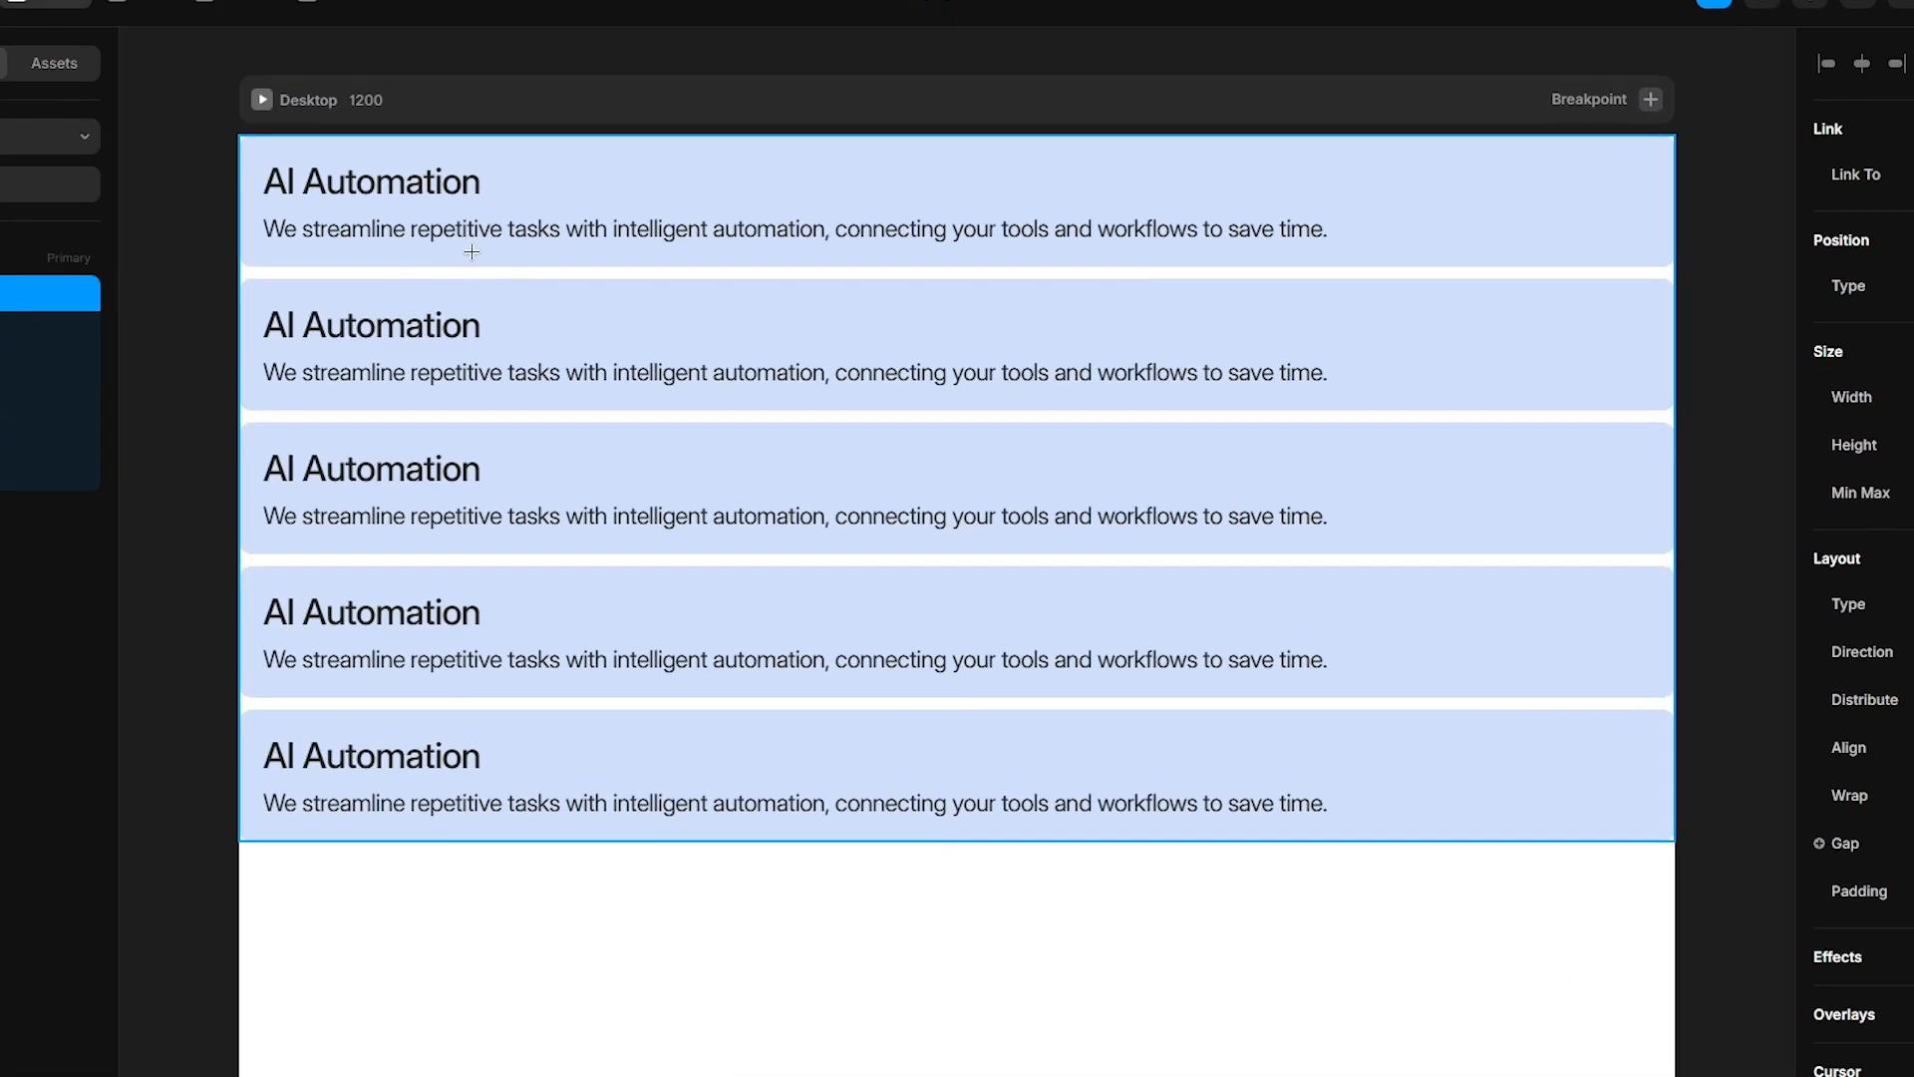
drag(472, 252, 973, 744)
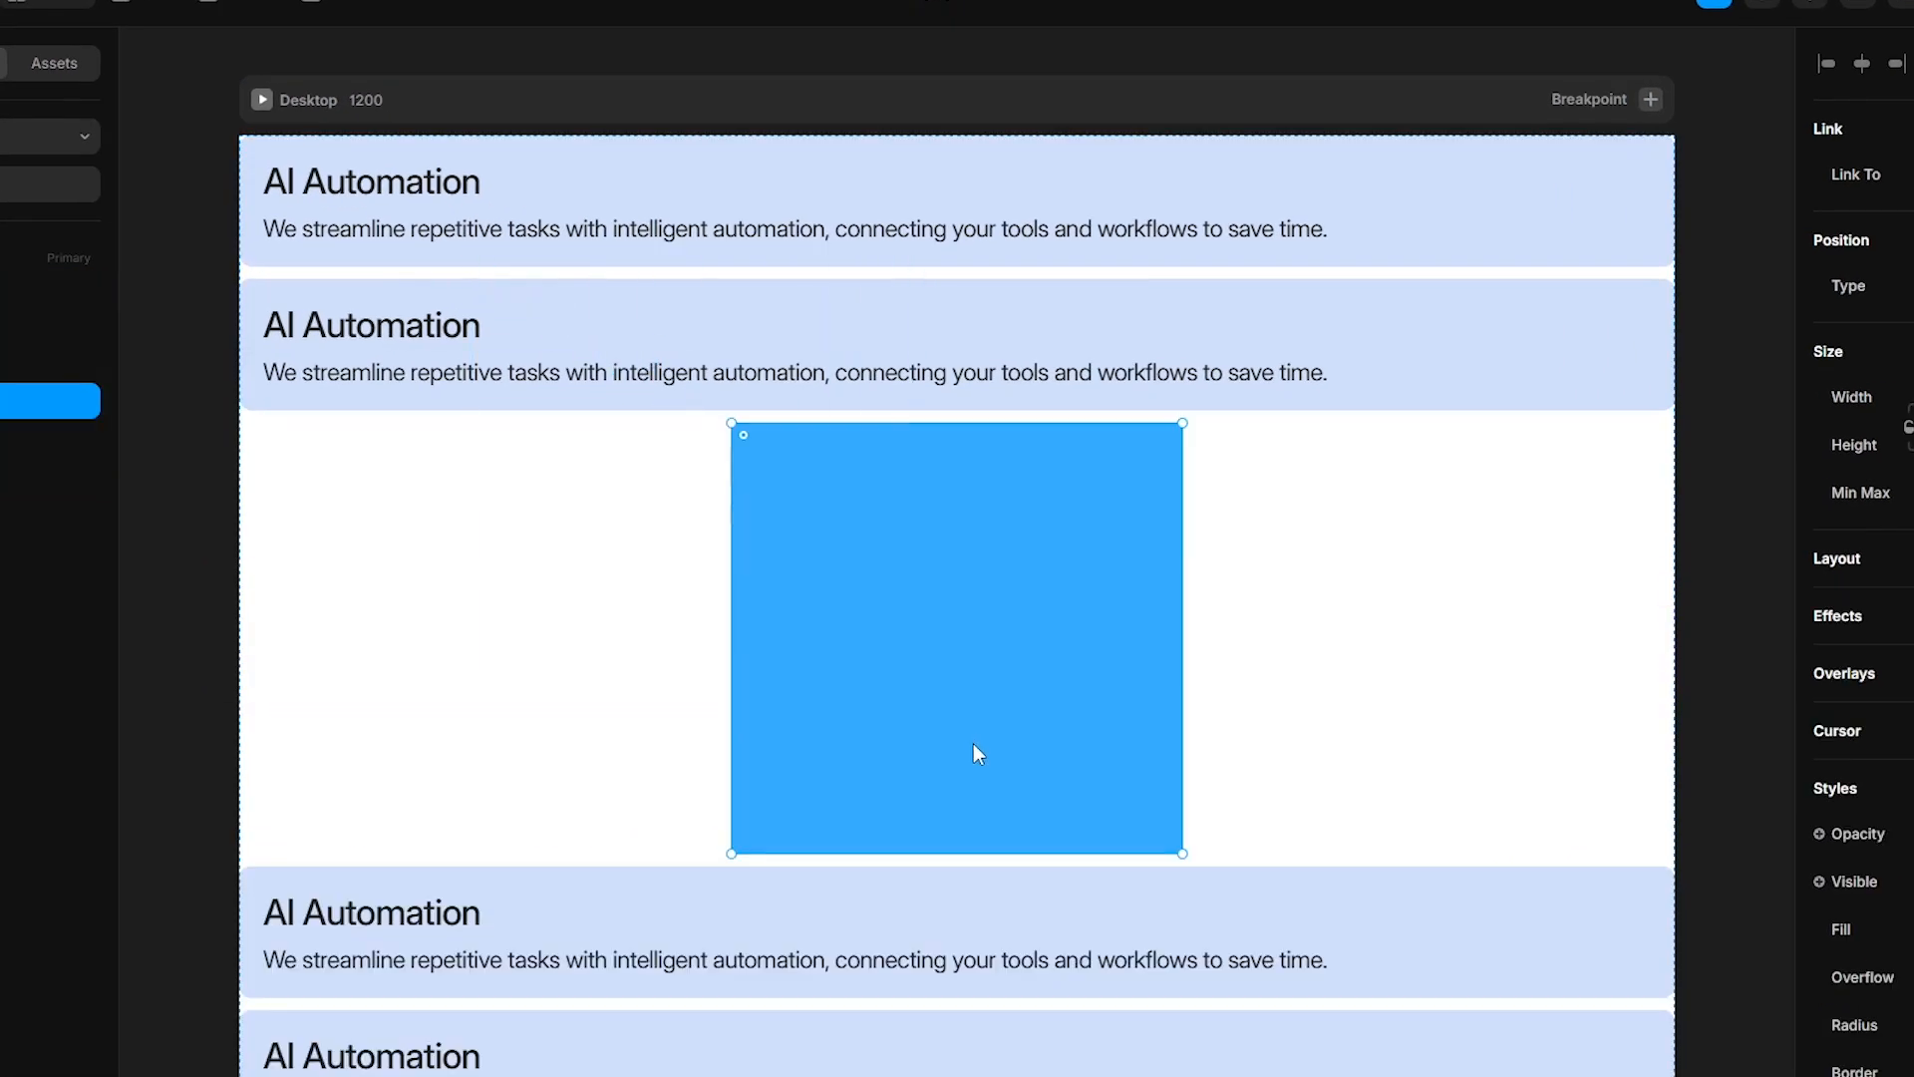
- Move the new frame above the Cards stack, rename it Images and set its width to Fill
drag(140, 401, 141, 288)
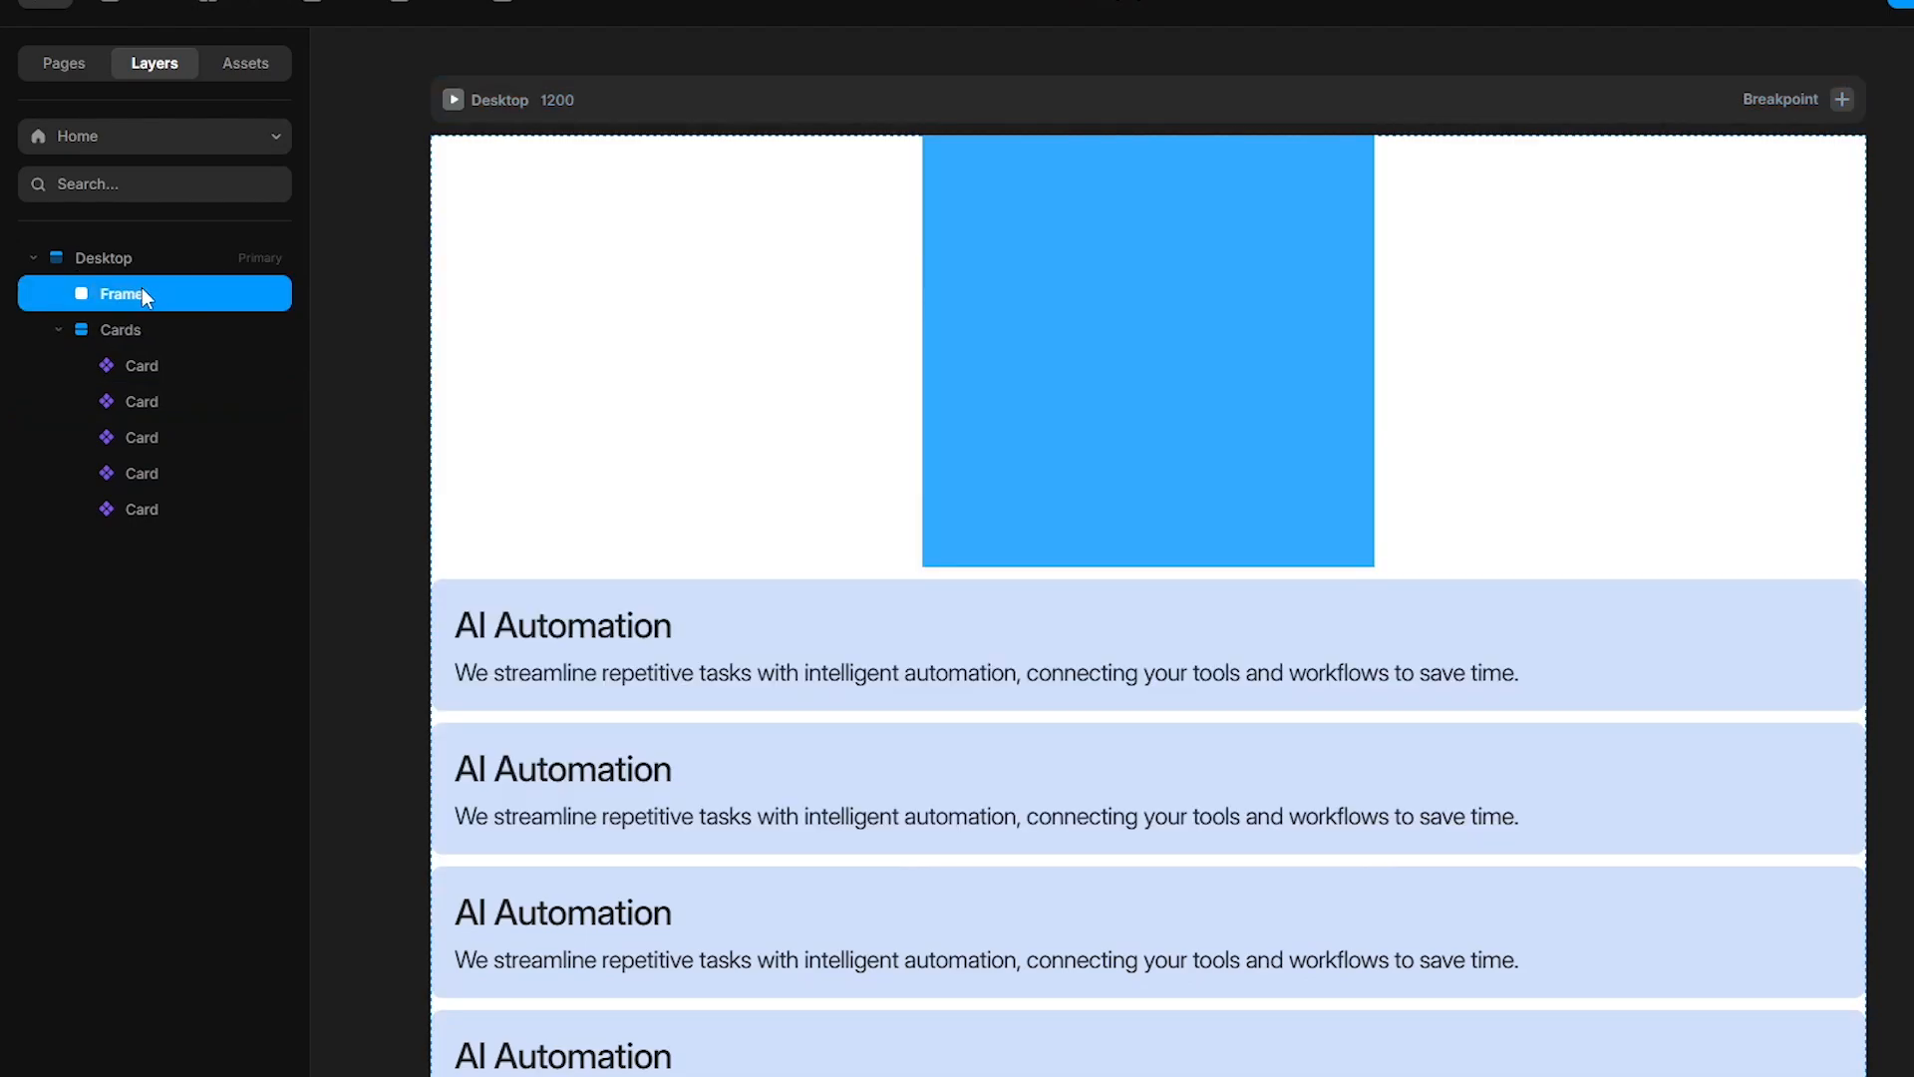
double_click(141, 293)
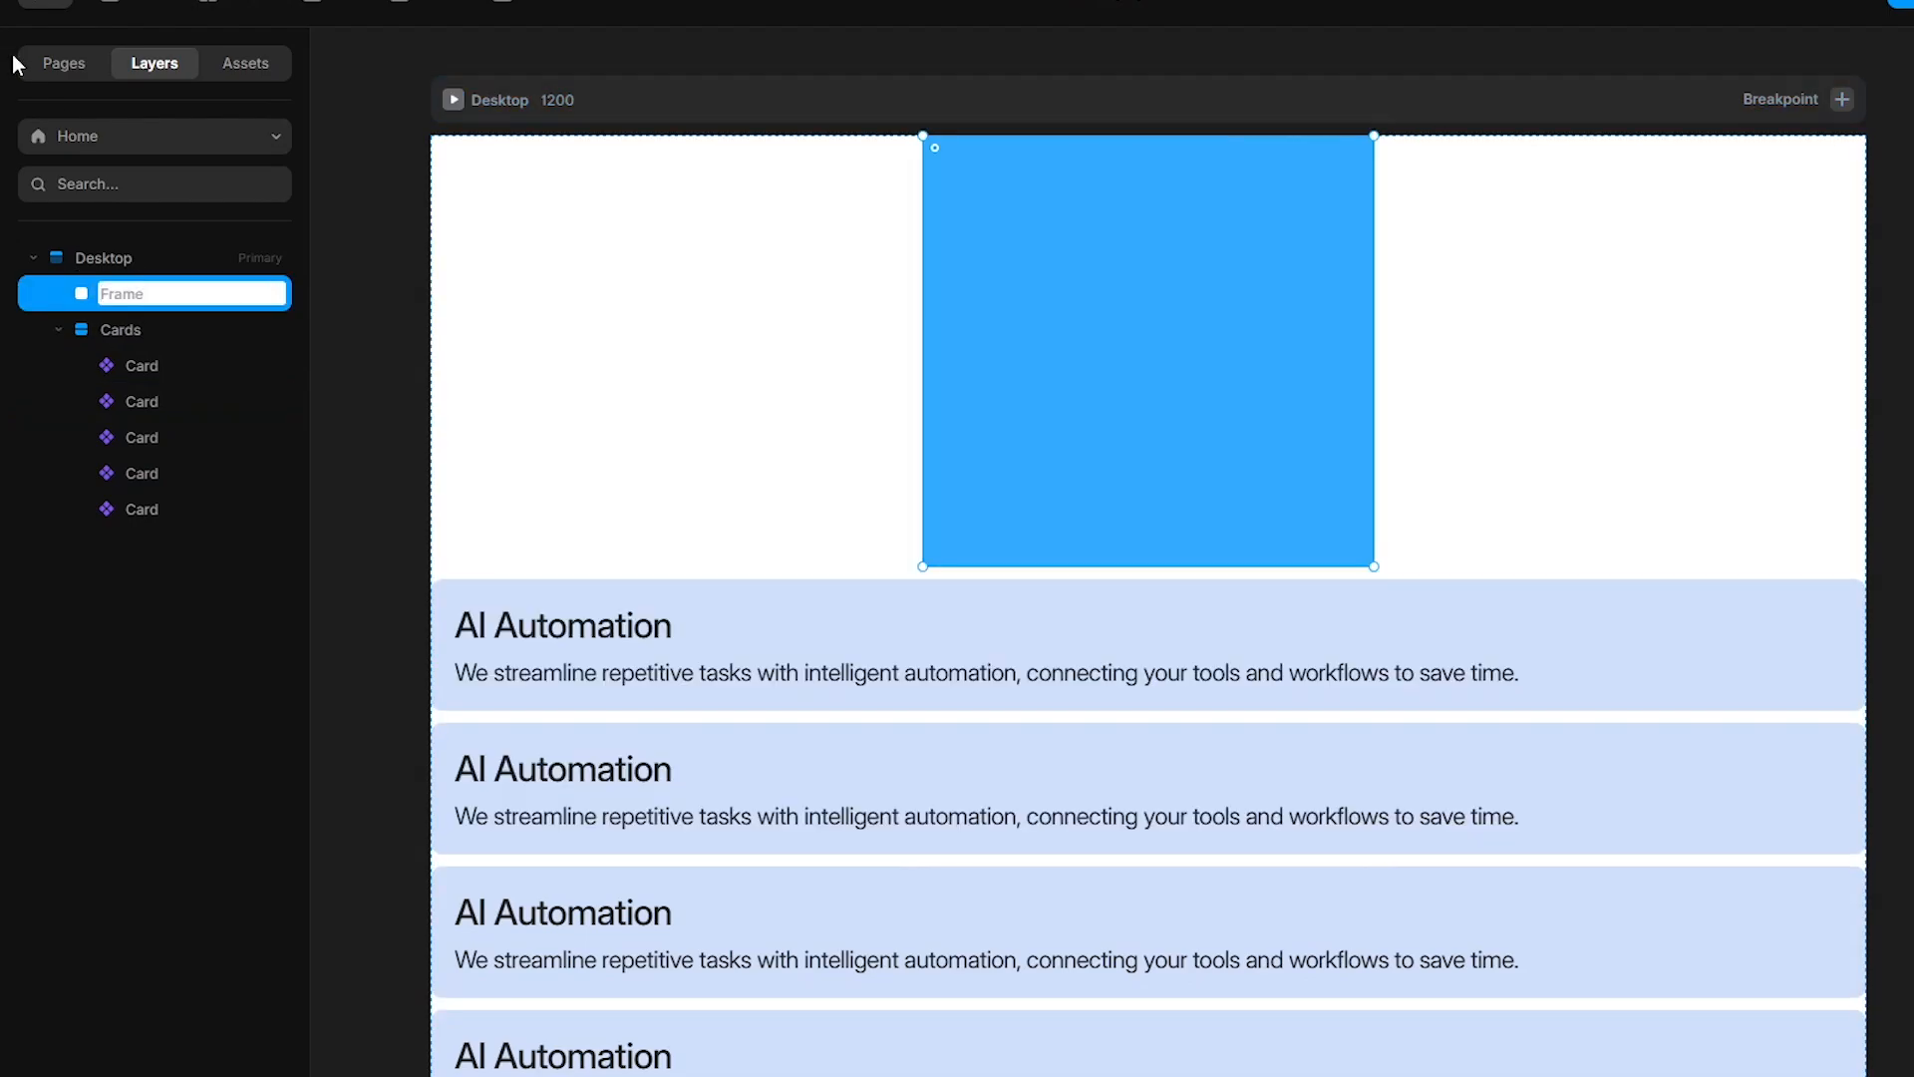
text(Images)
click(1858, 401)
click(1858, 490)
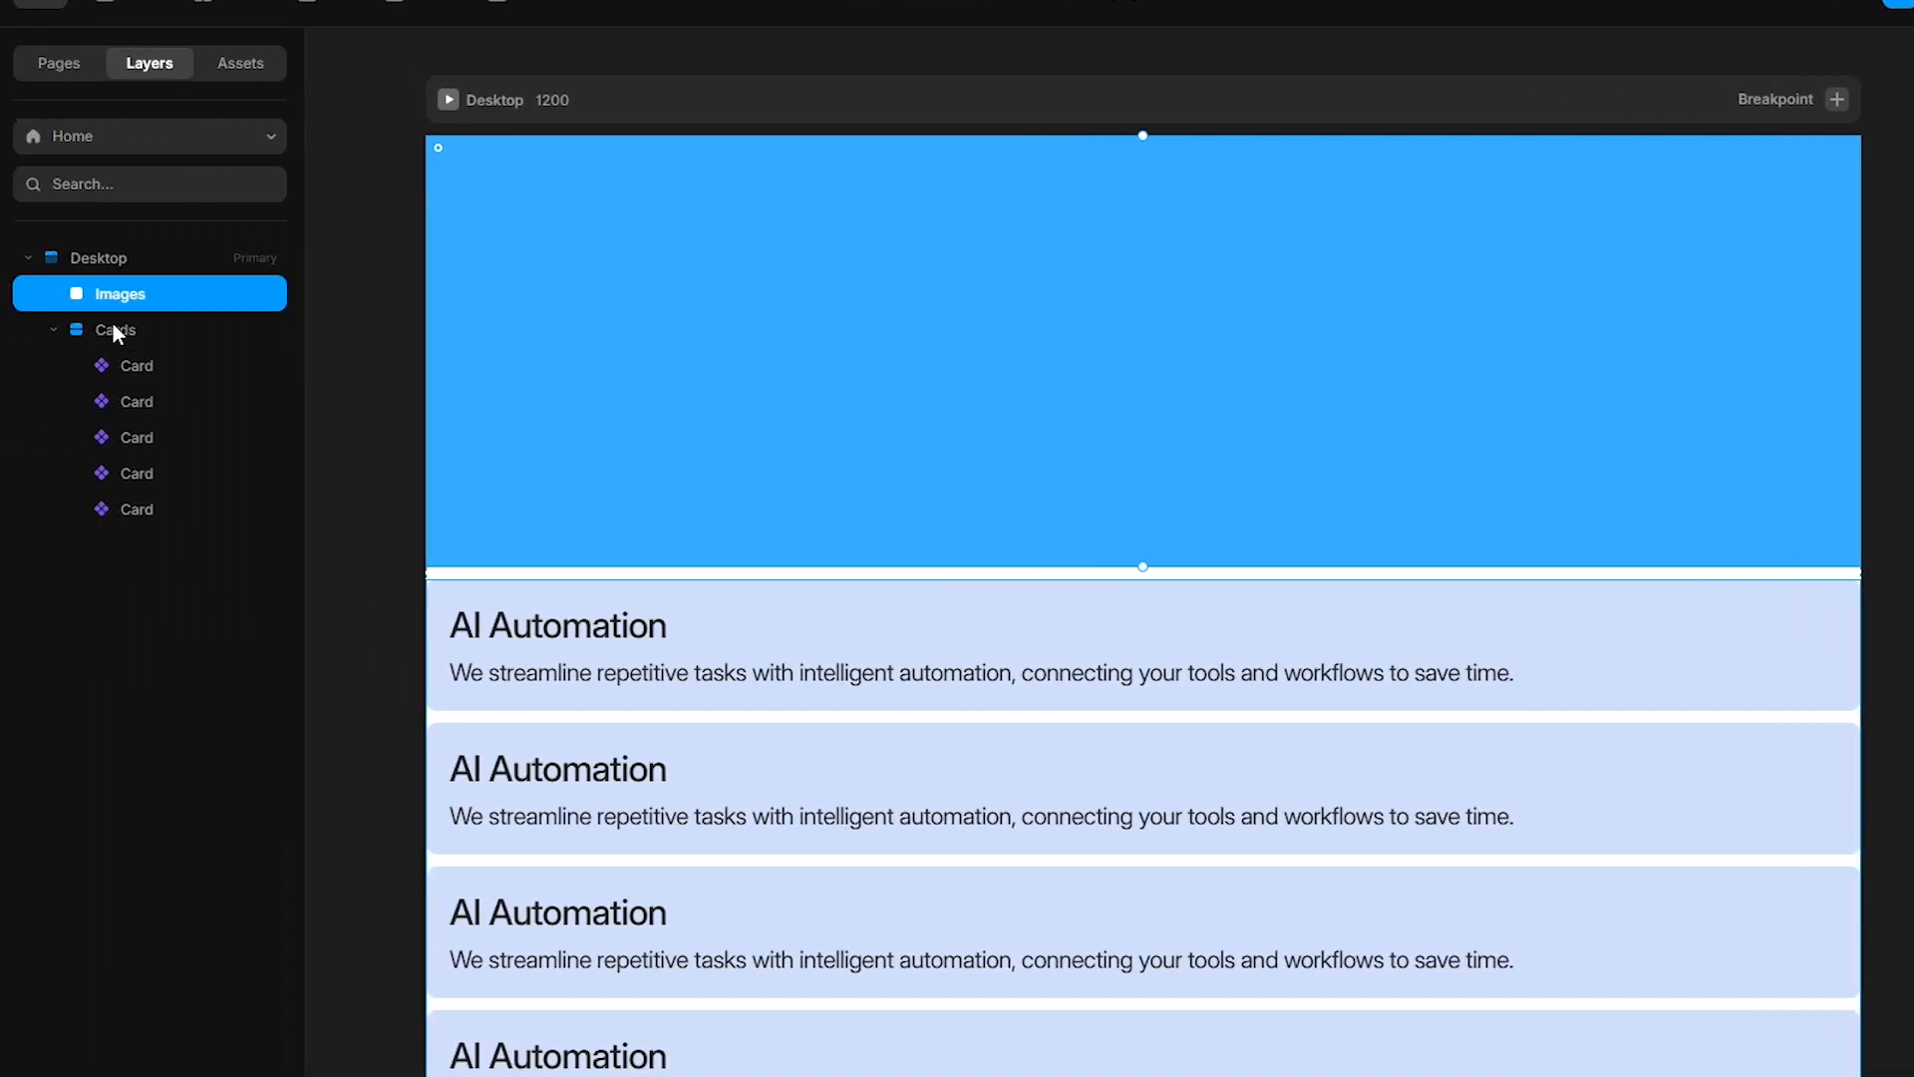
- Wrap Images and Cards in a new stack named Wrapper and make its direction horizontal
shift+click(111, 329)
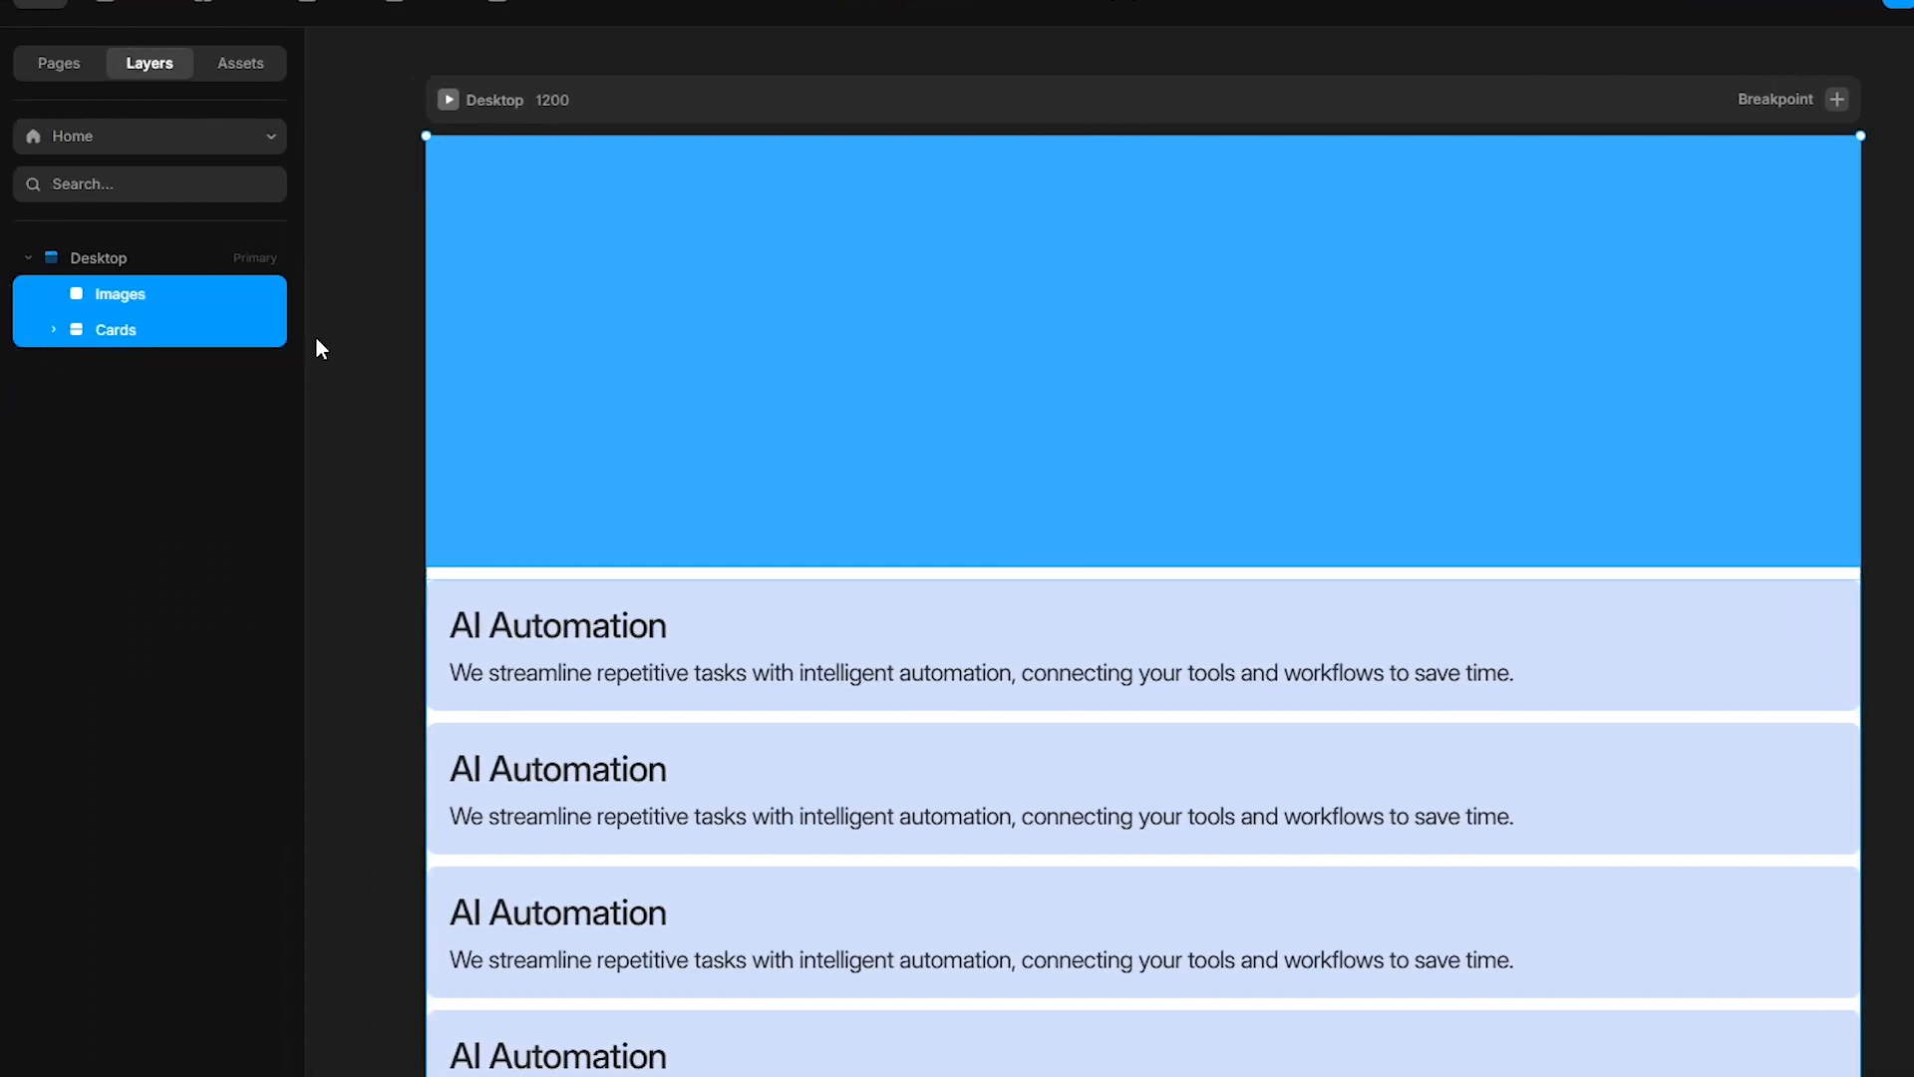
key(ctrl+Return)
double_click(125, 293)
text(Wrapper)
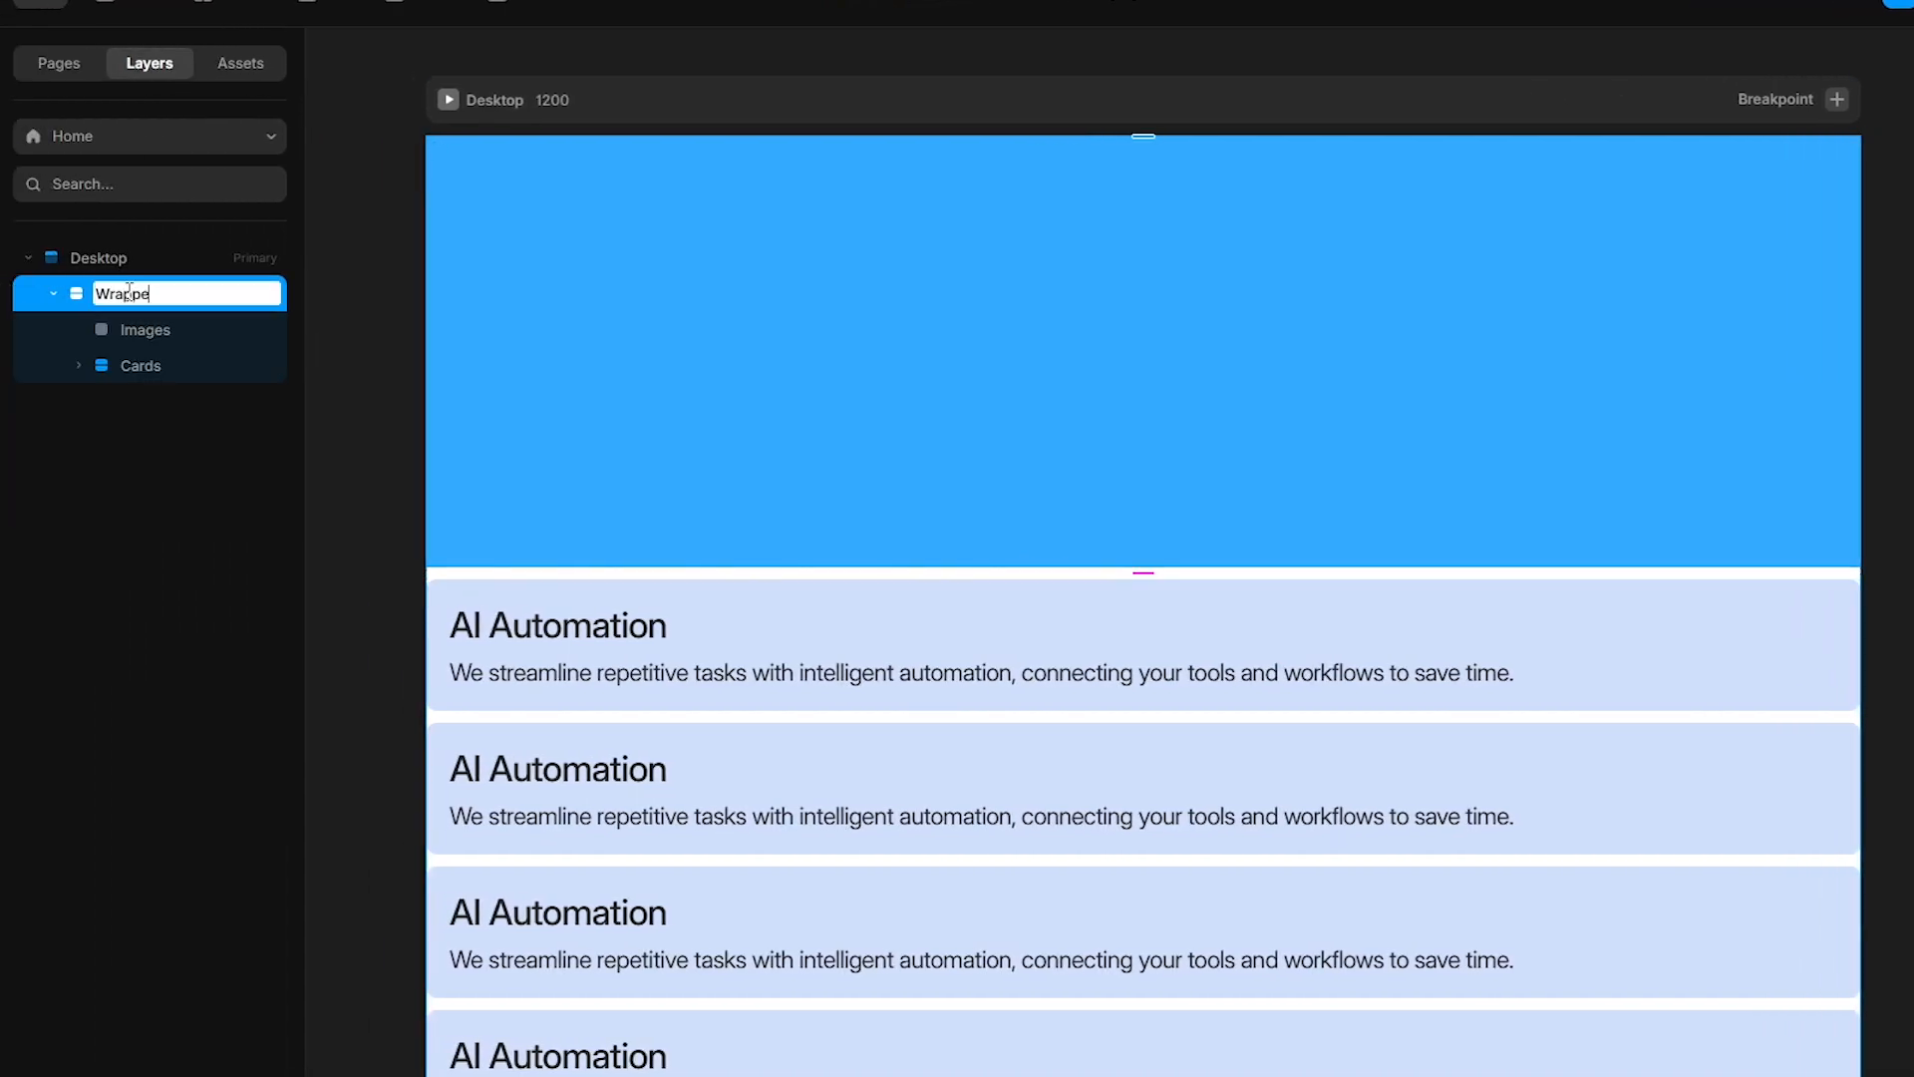
click(1784, 653)
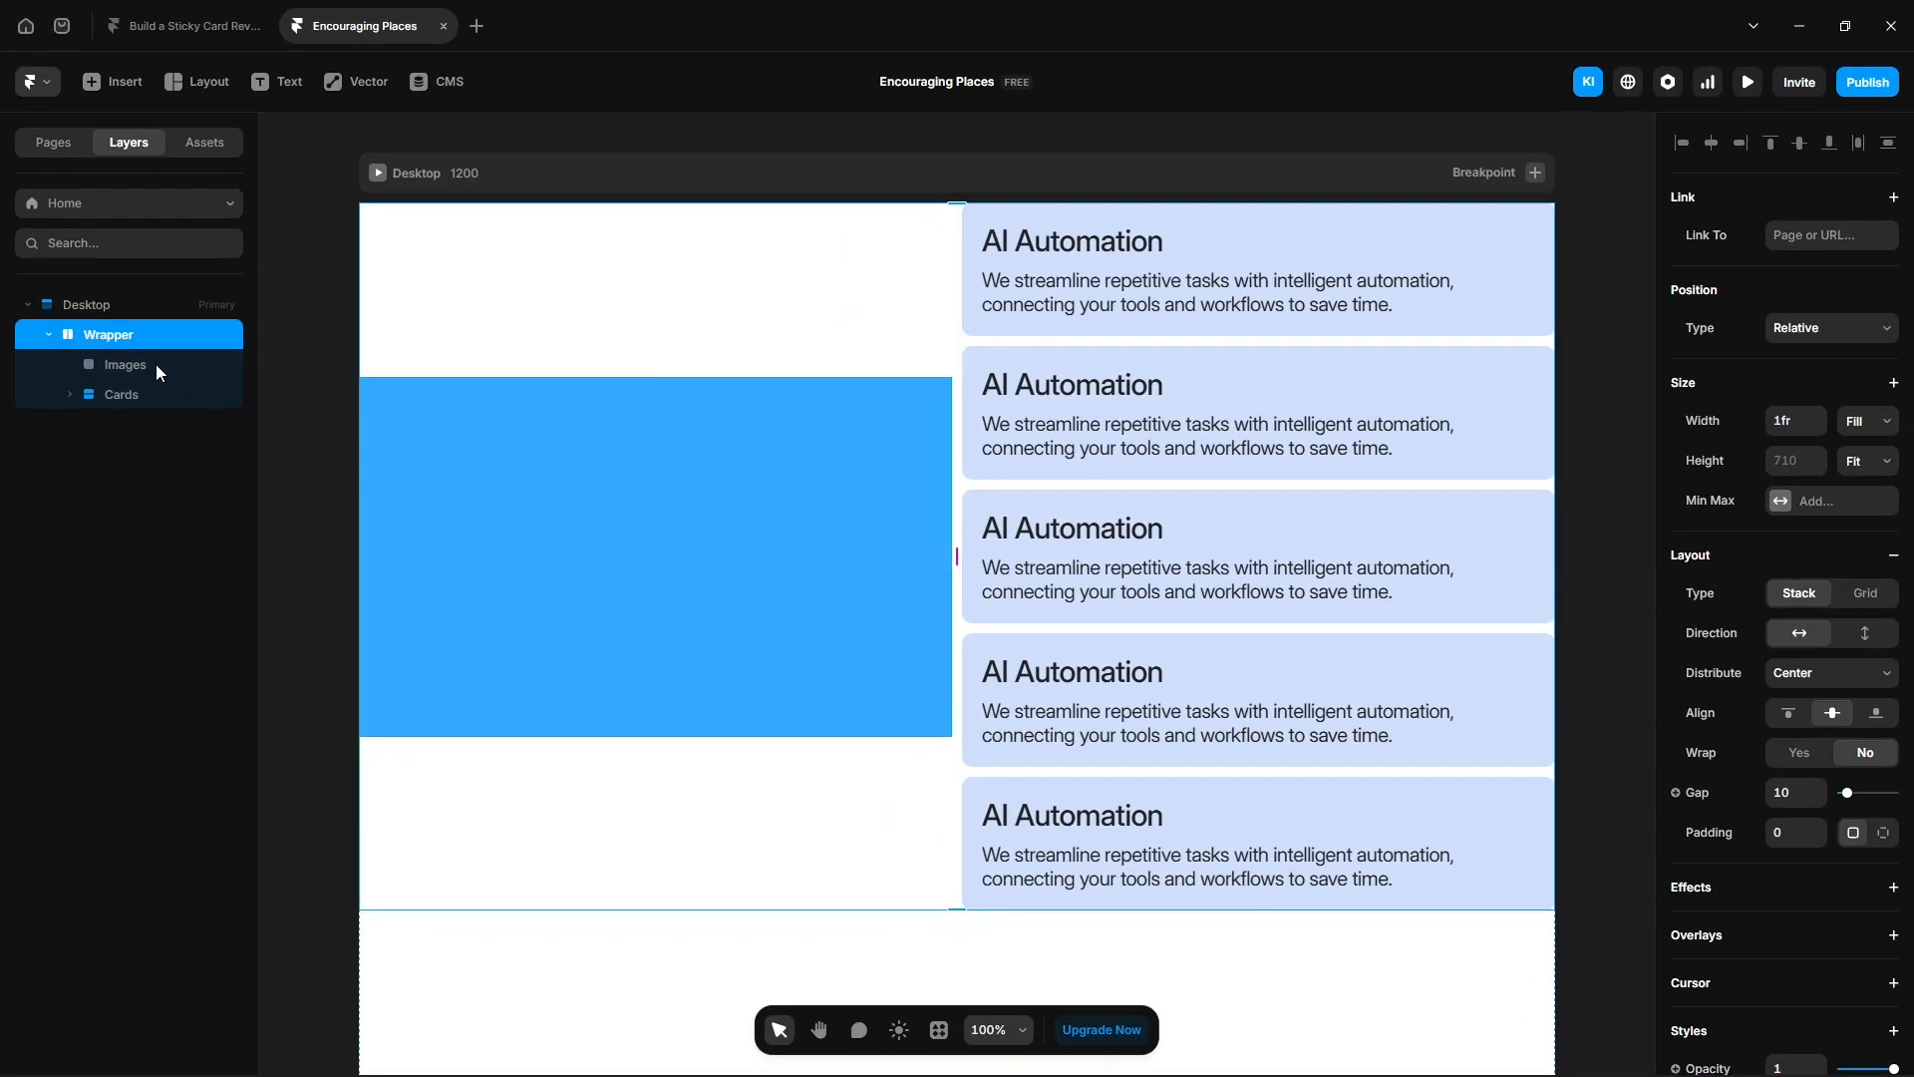
- Set the Images frame's height to 710
click(156, 366)
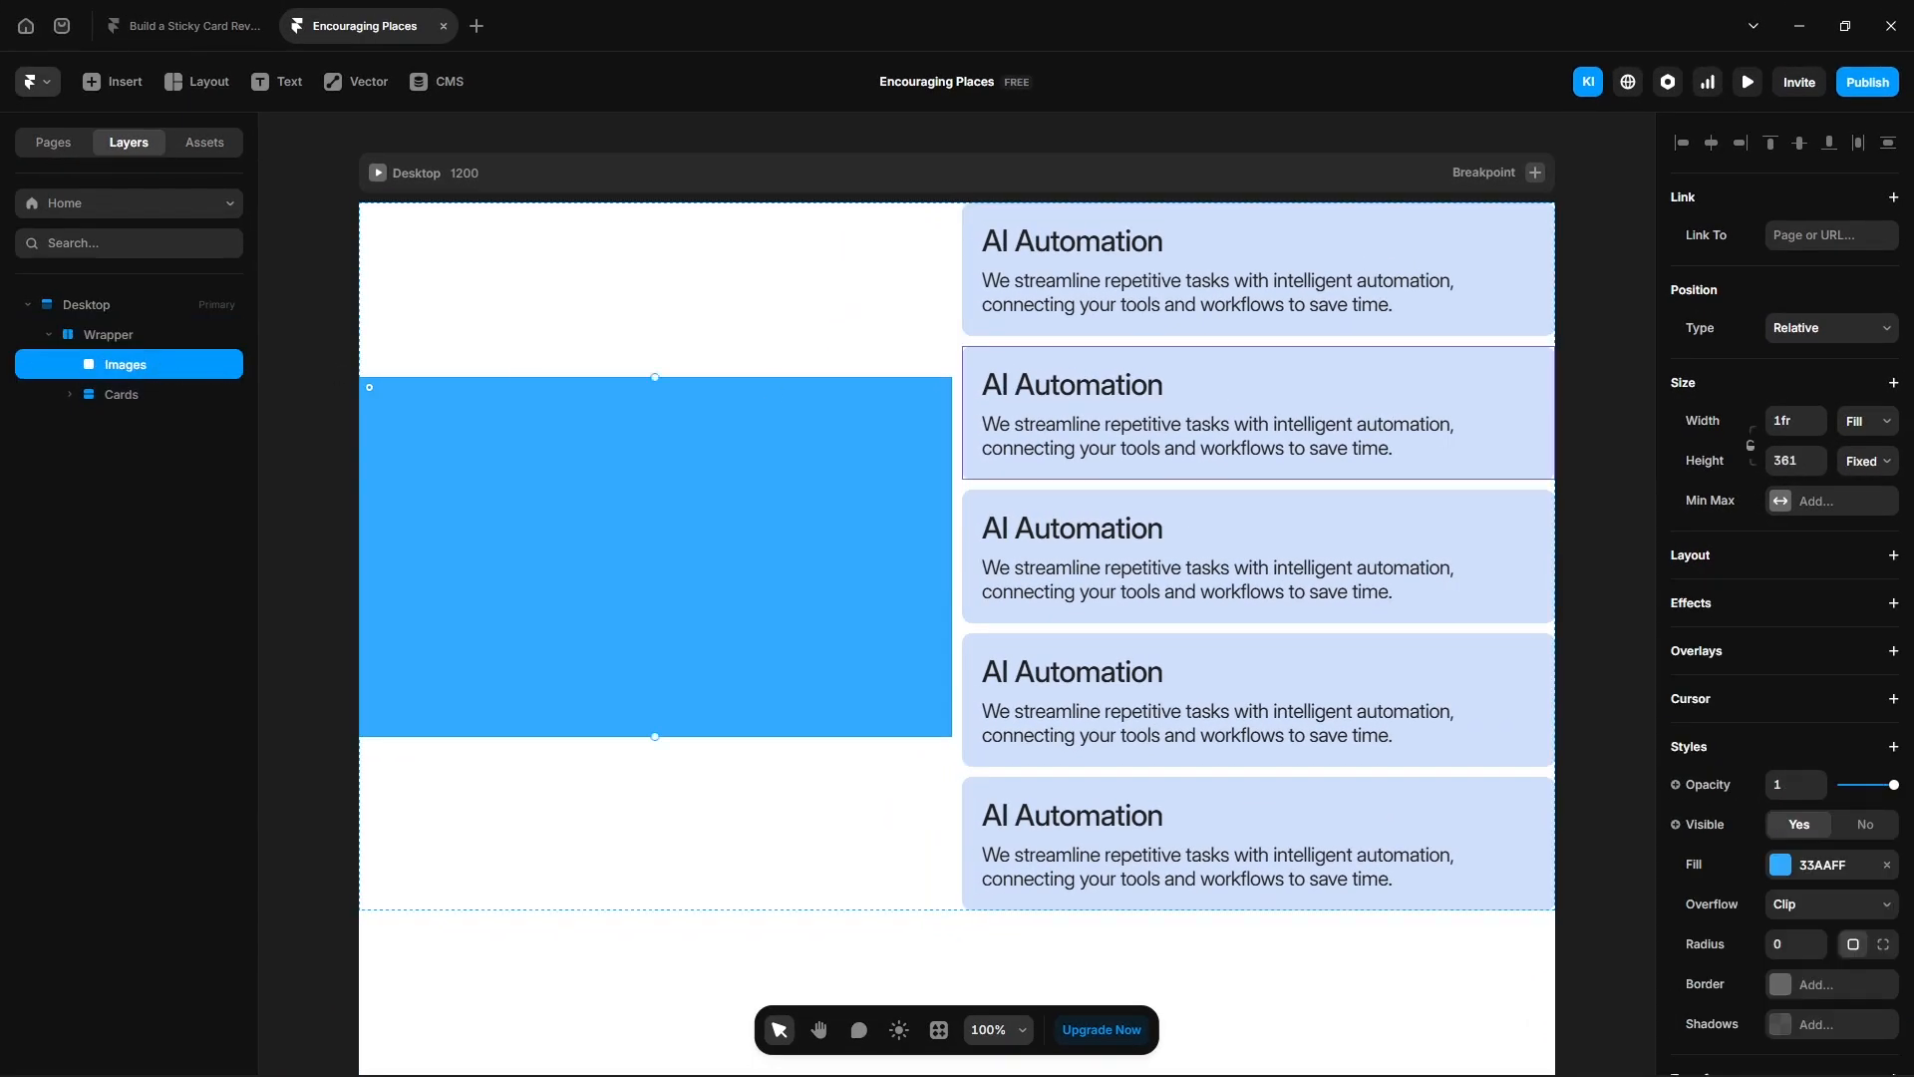
click(1793, 465)
text(710)
key(Return)
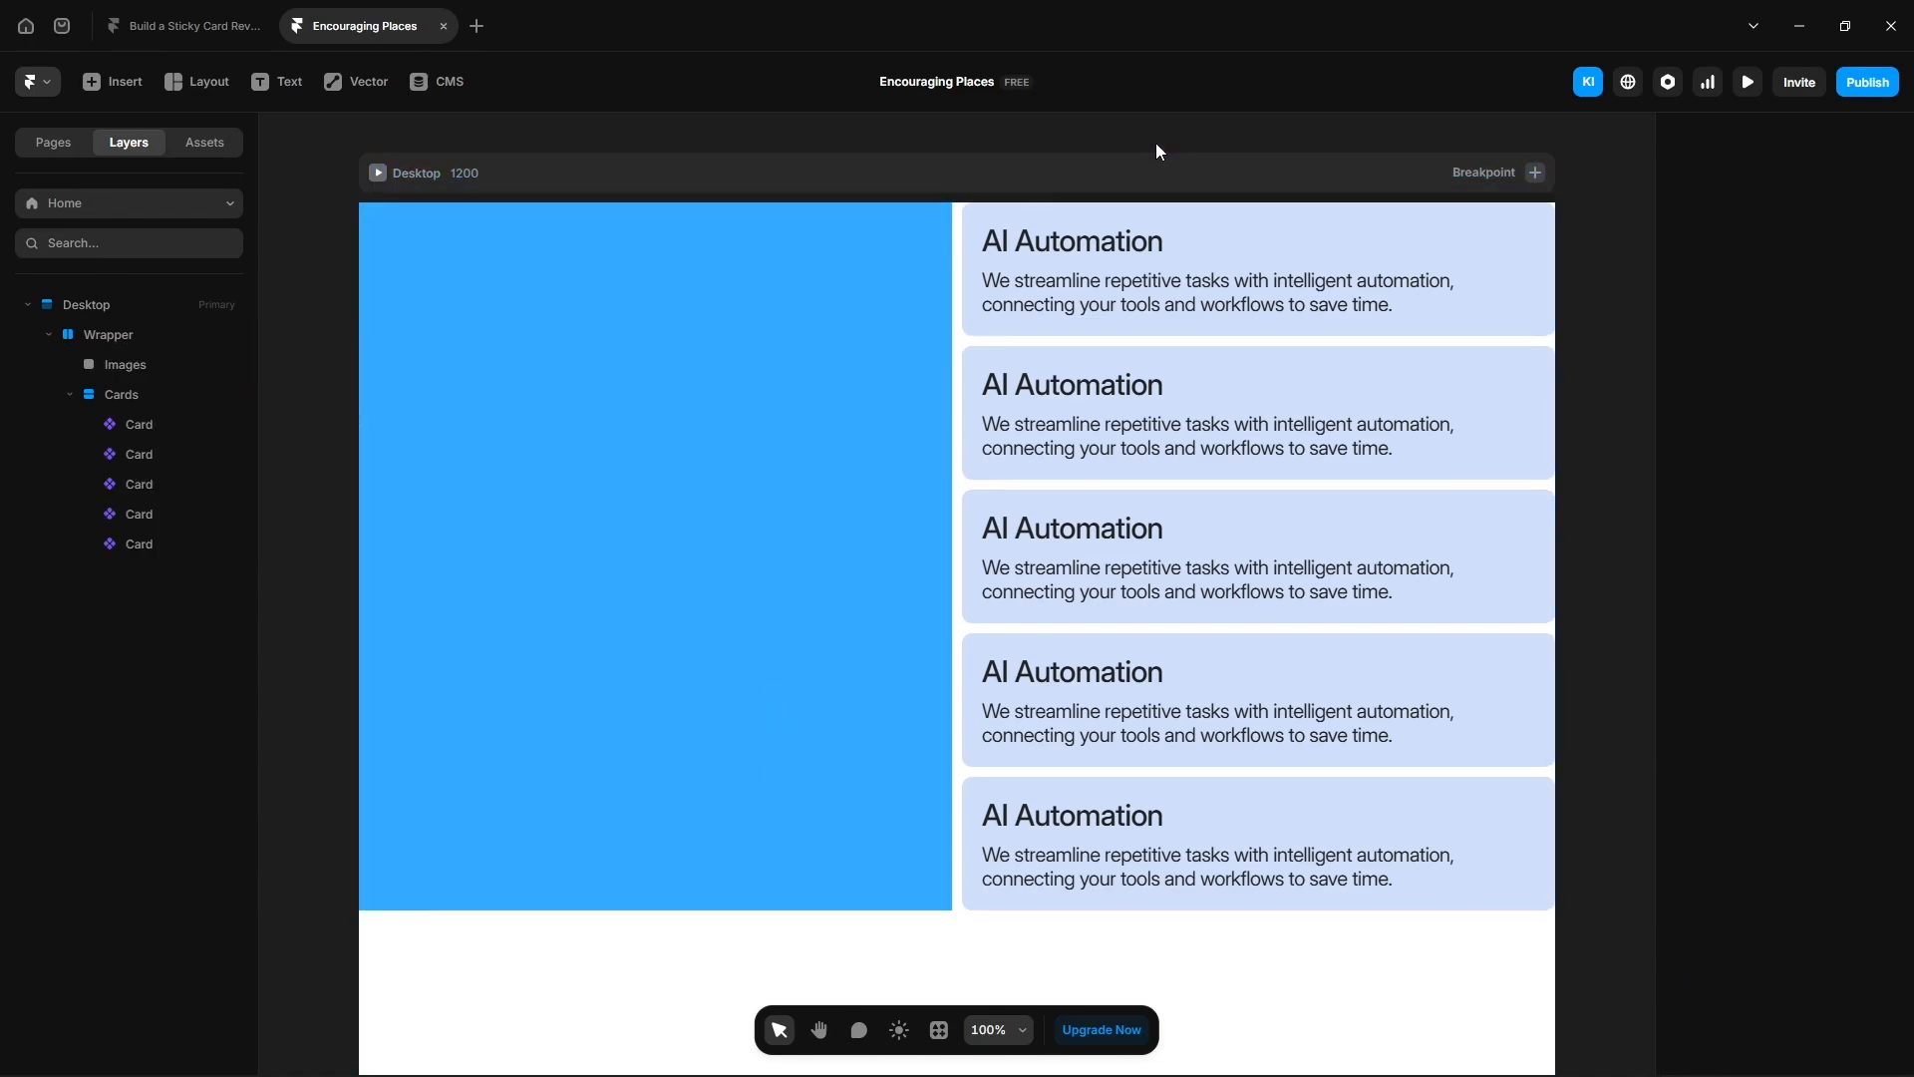
- Open the Card component and append demo to its title text
click(1197, 414)
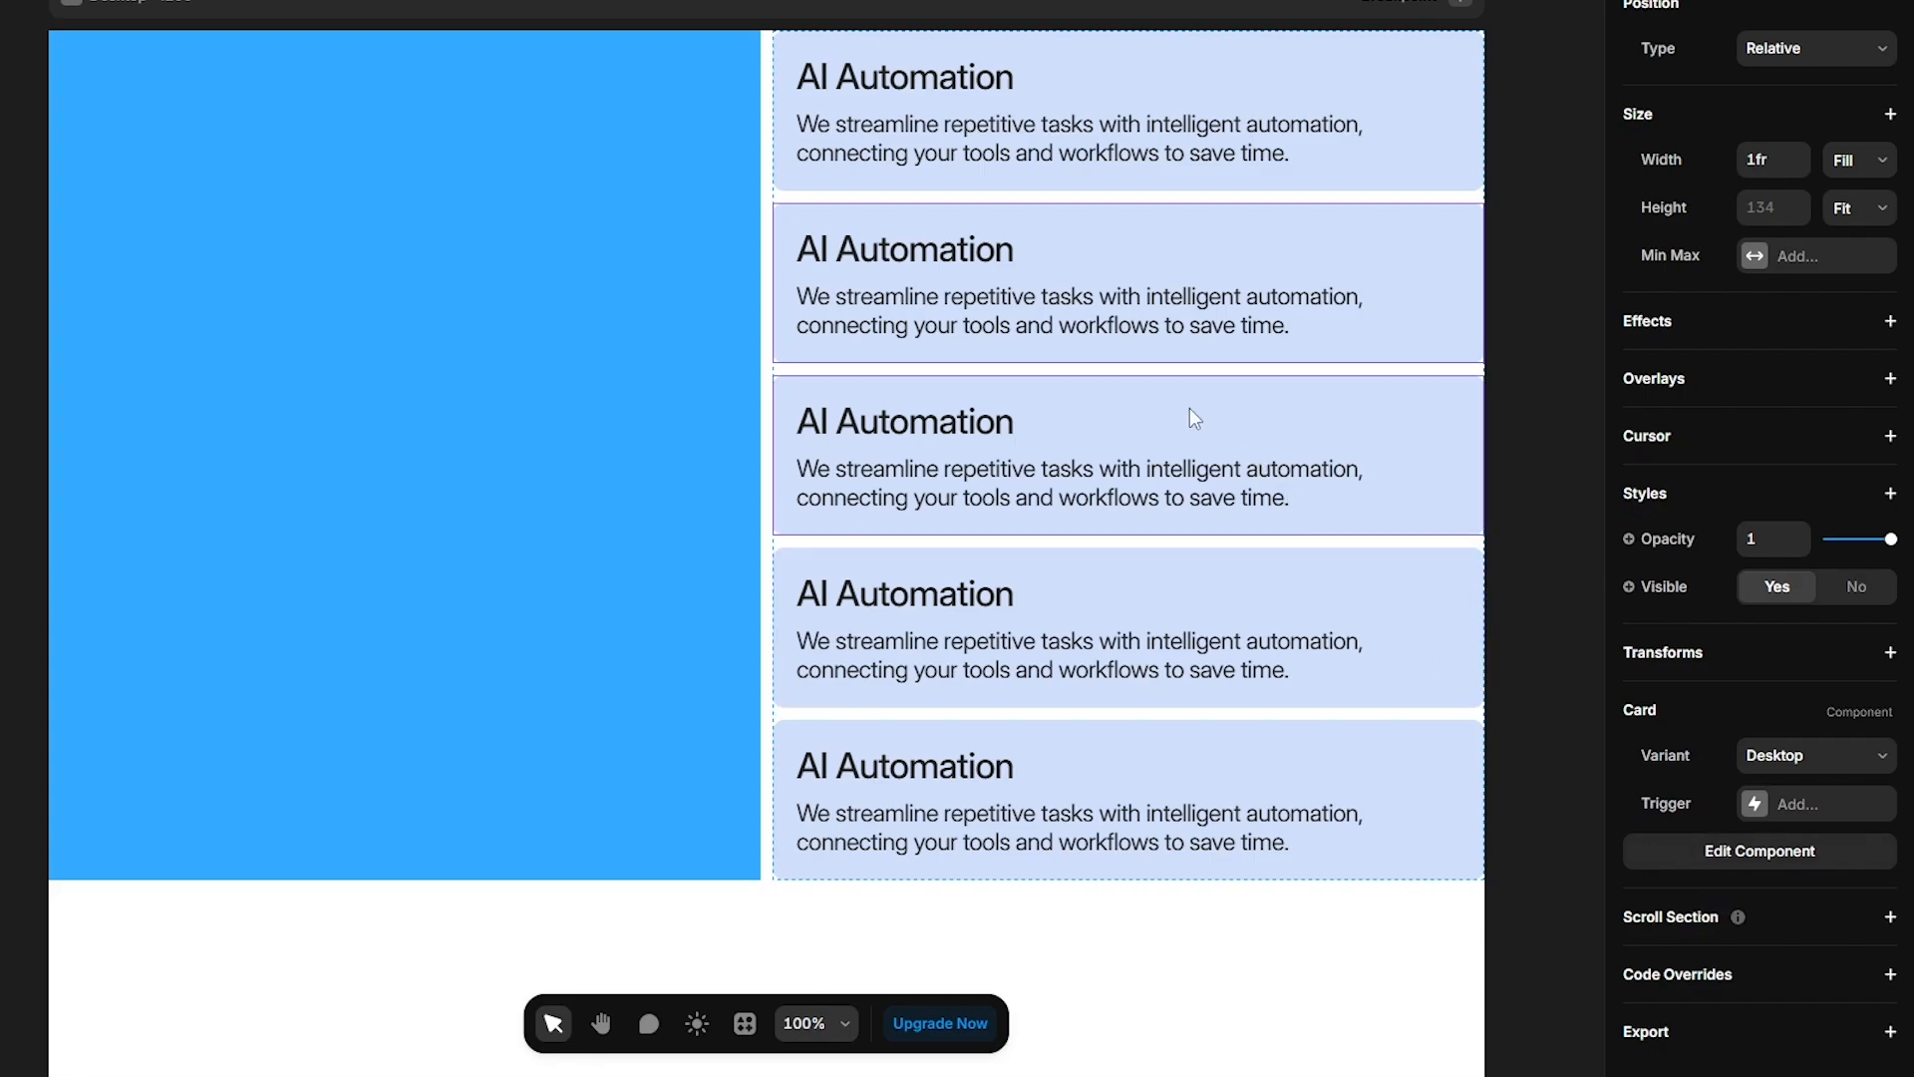
double_click(1116, 333)
double_click(909, 565)
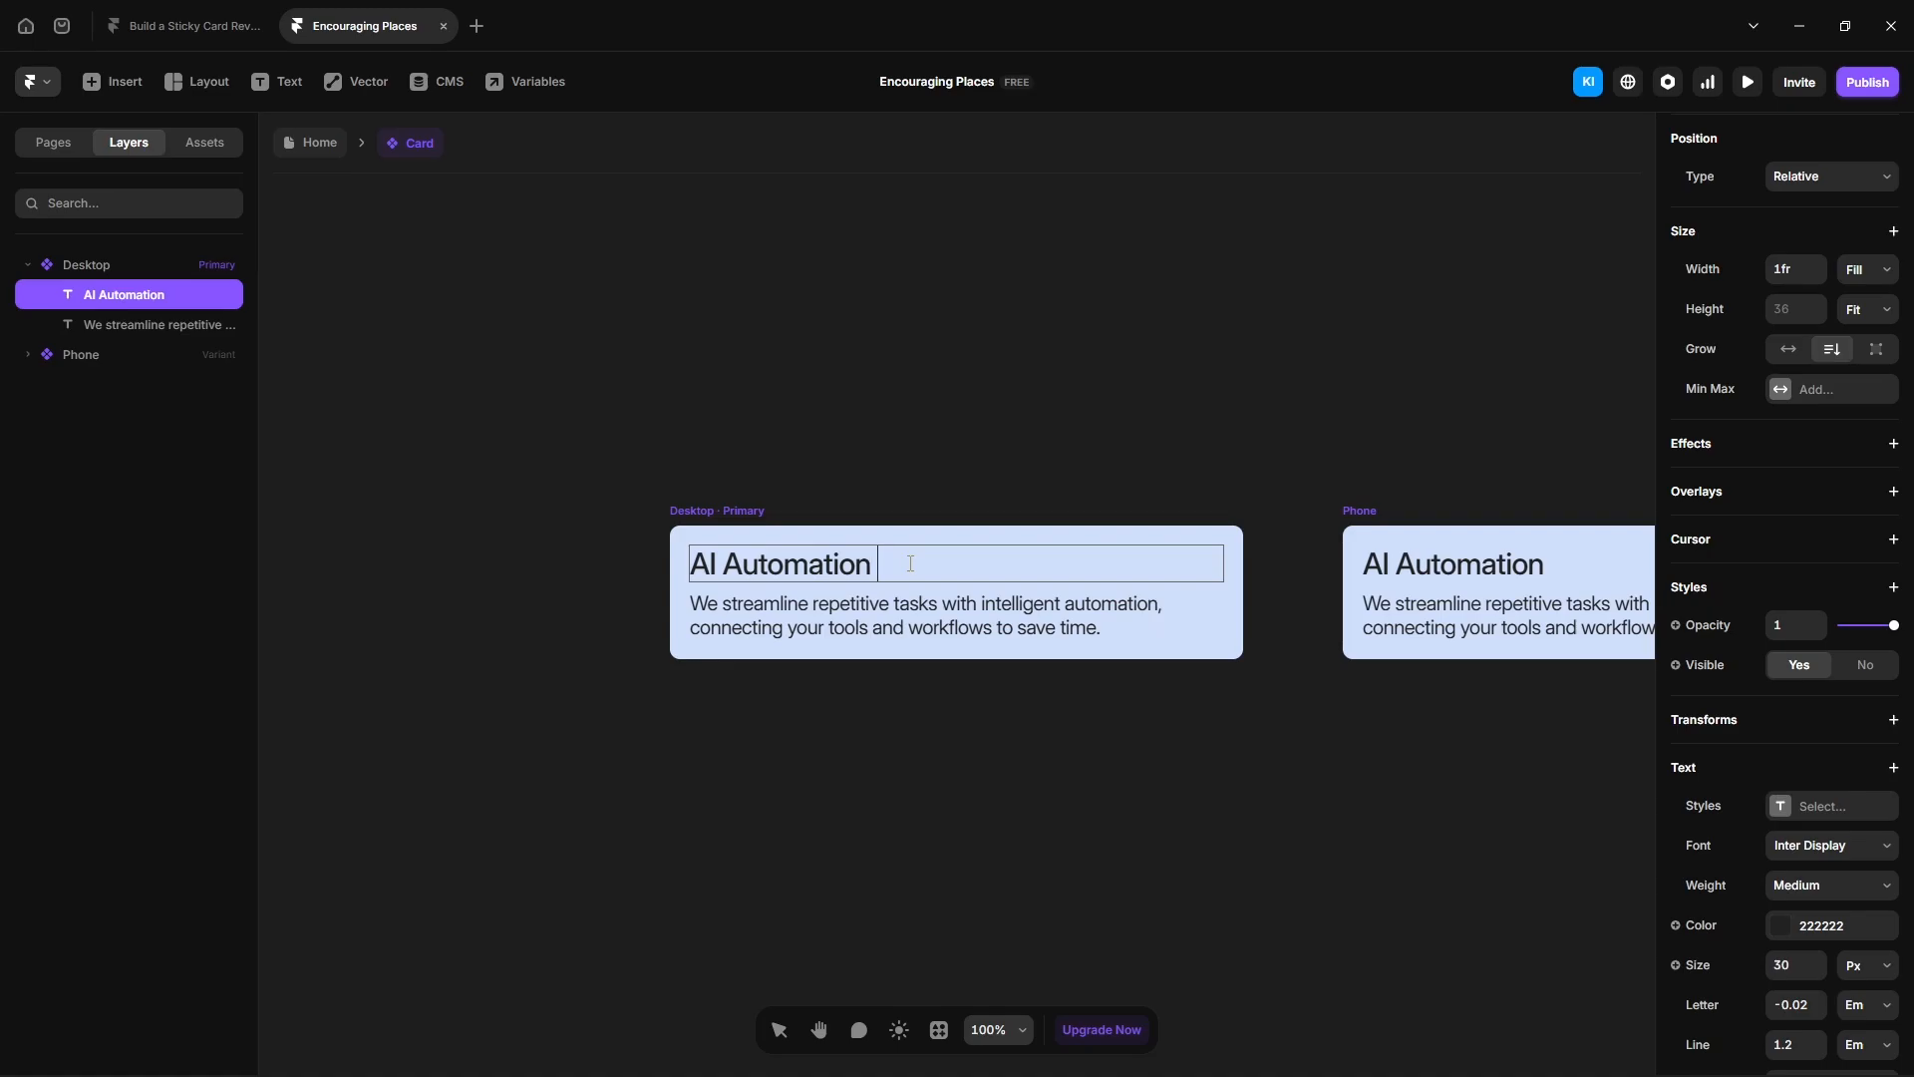
text(demo)
click(320, 146)
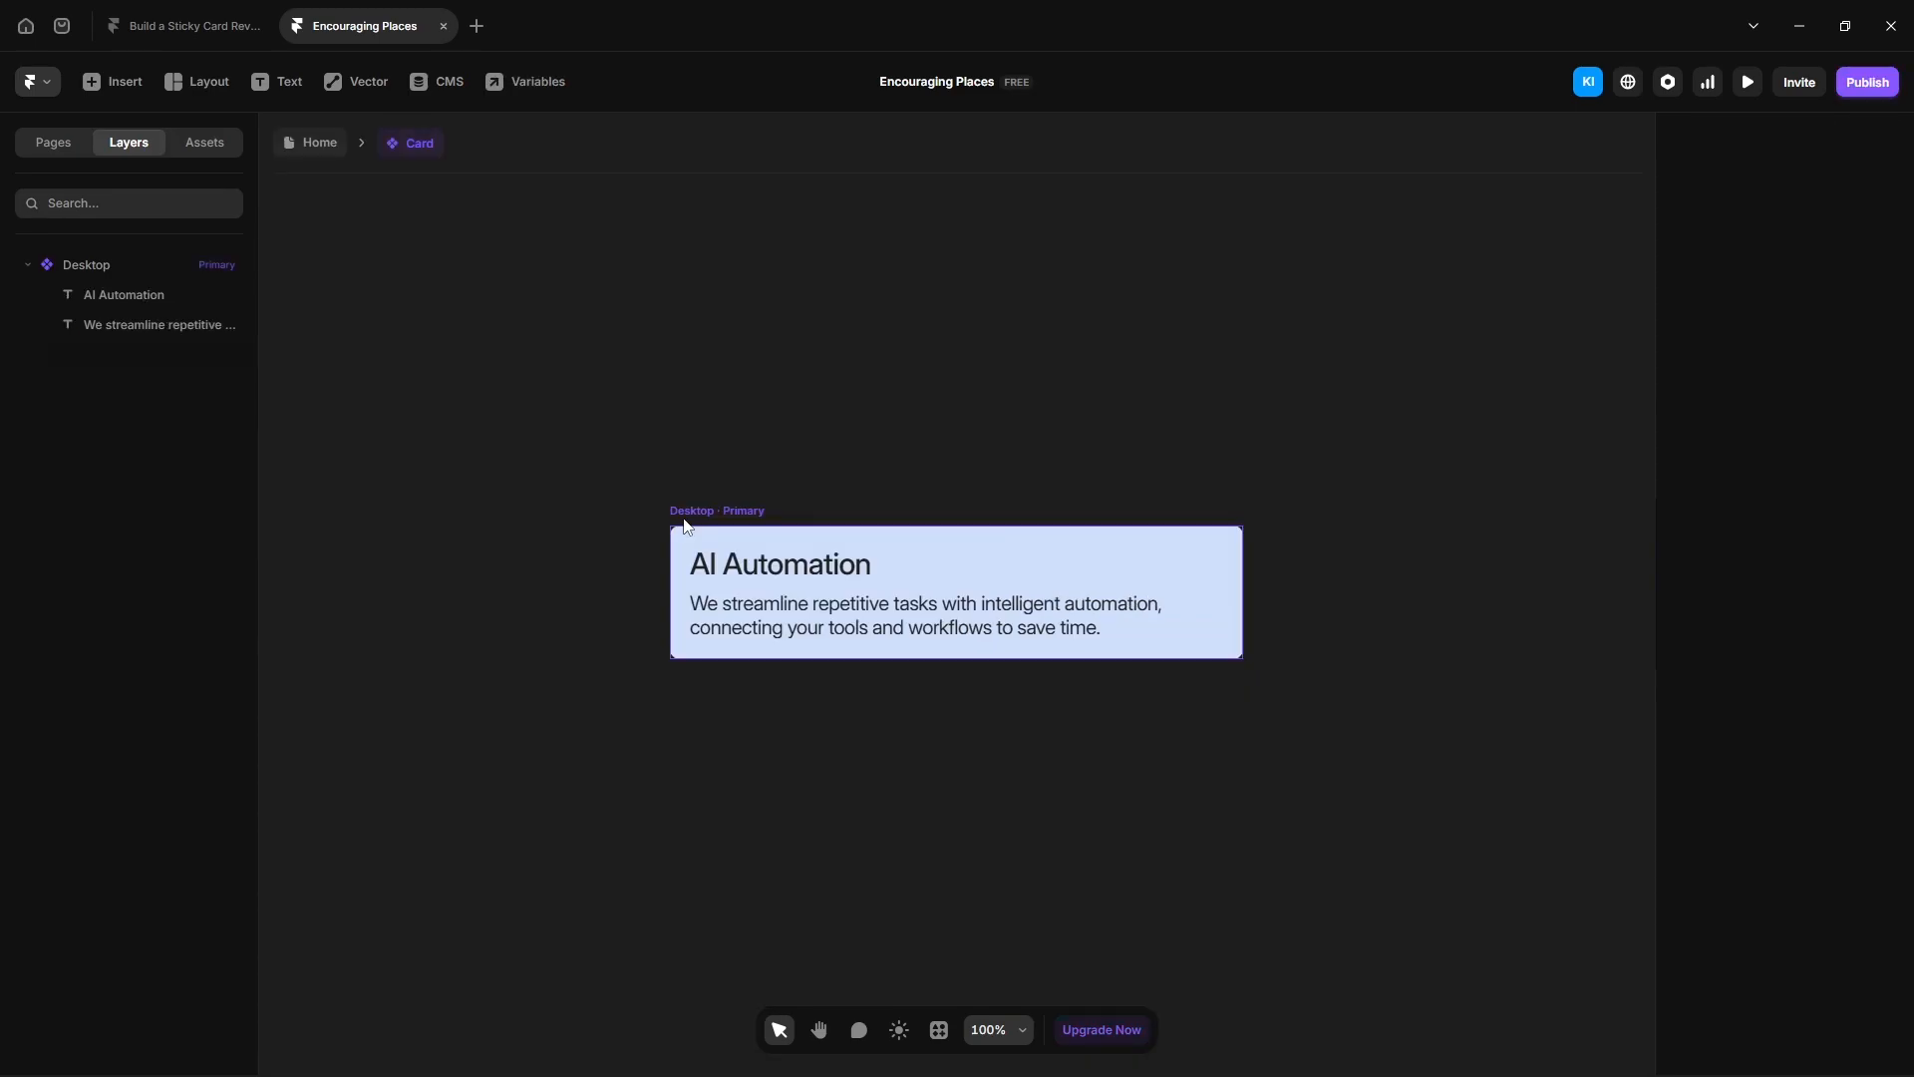
- Turn the Card variant's fill into a color variable named Background Color
click(686, 526)
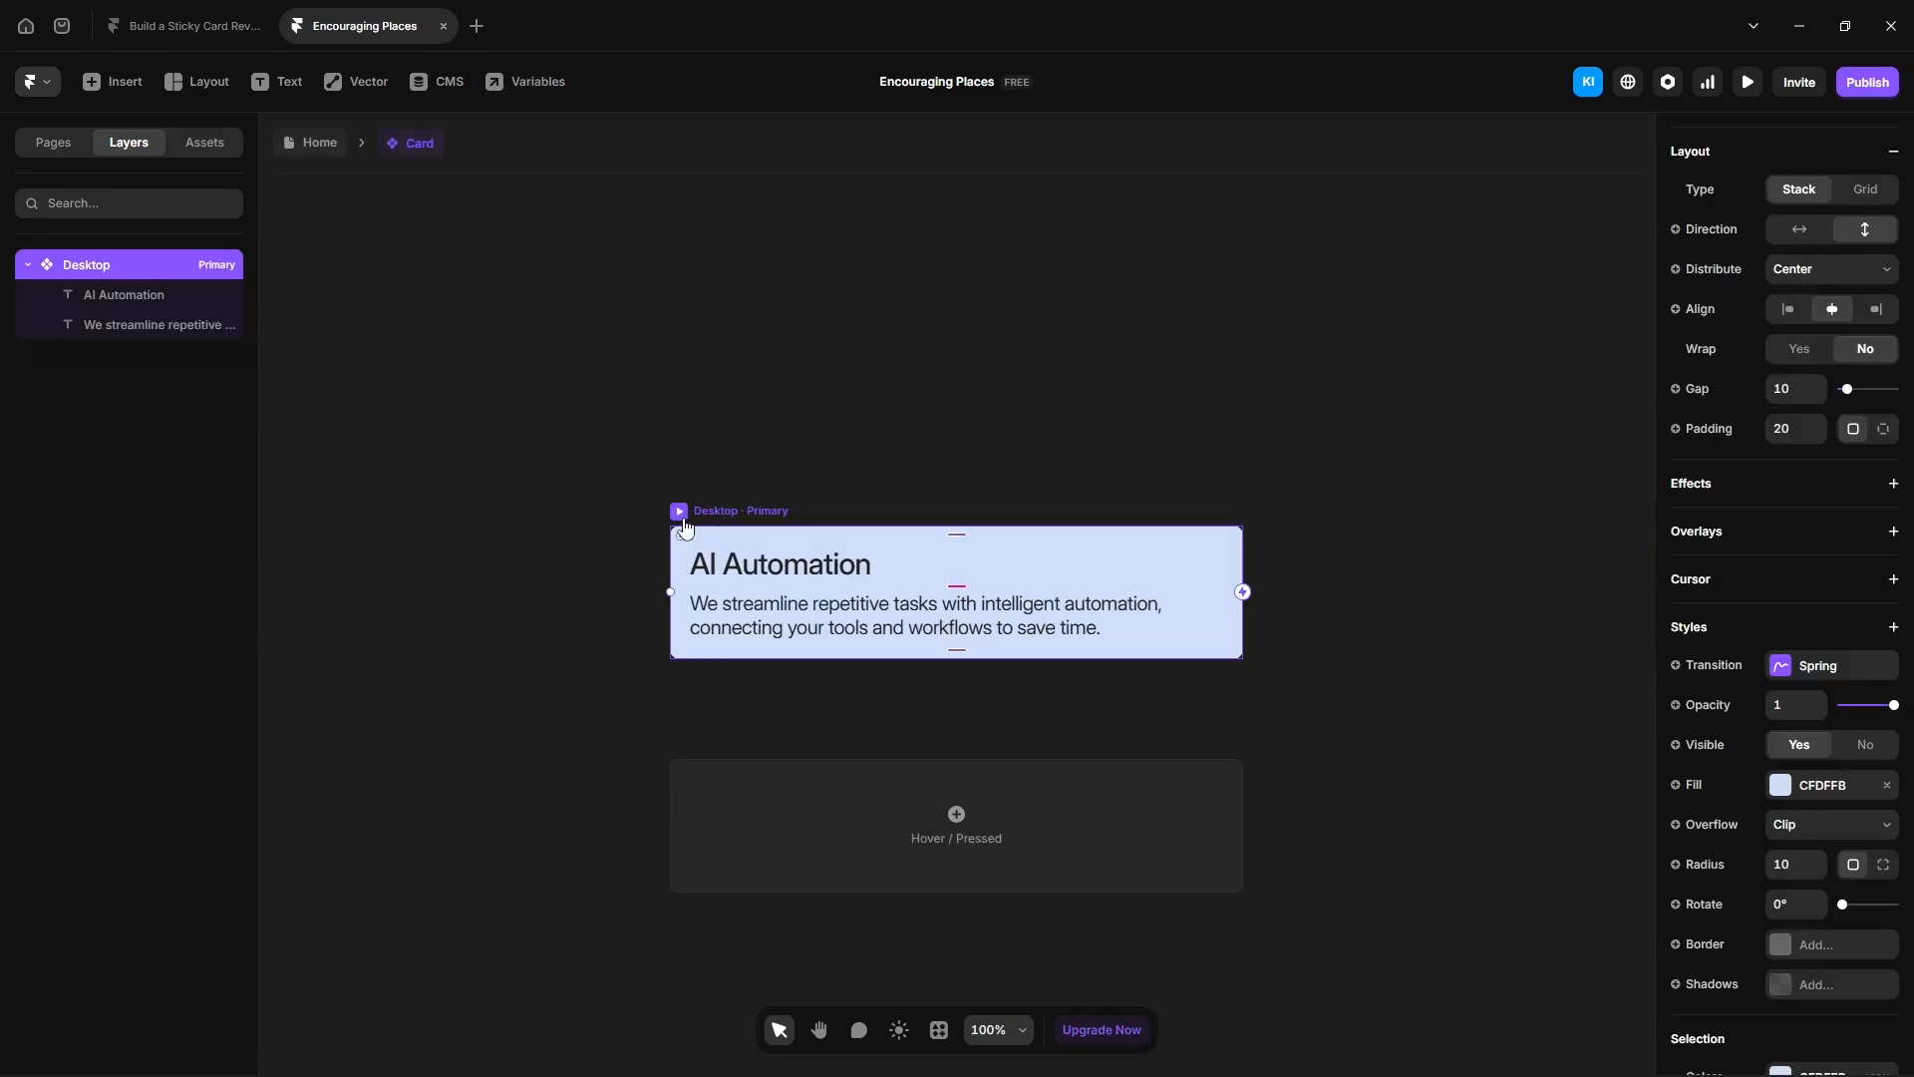
click(1683, 788)
mouse_move(1698, 832)
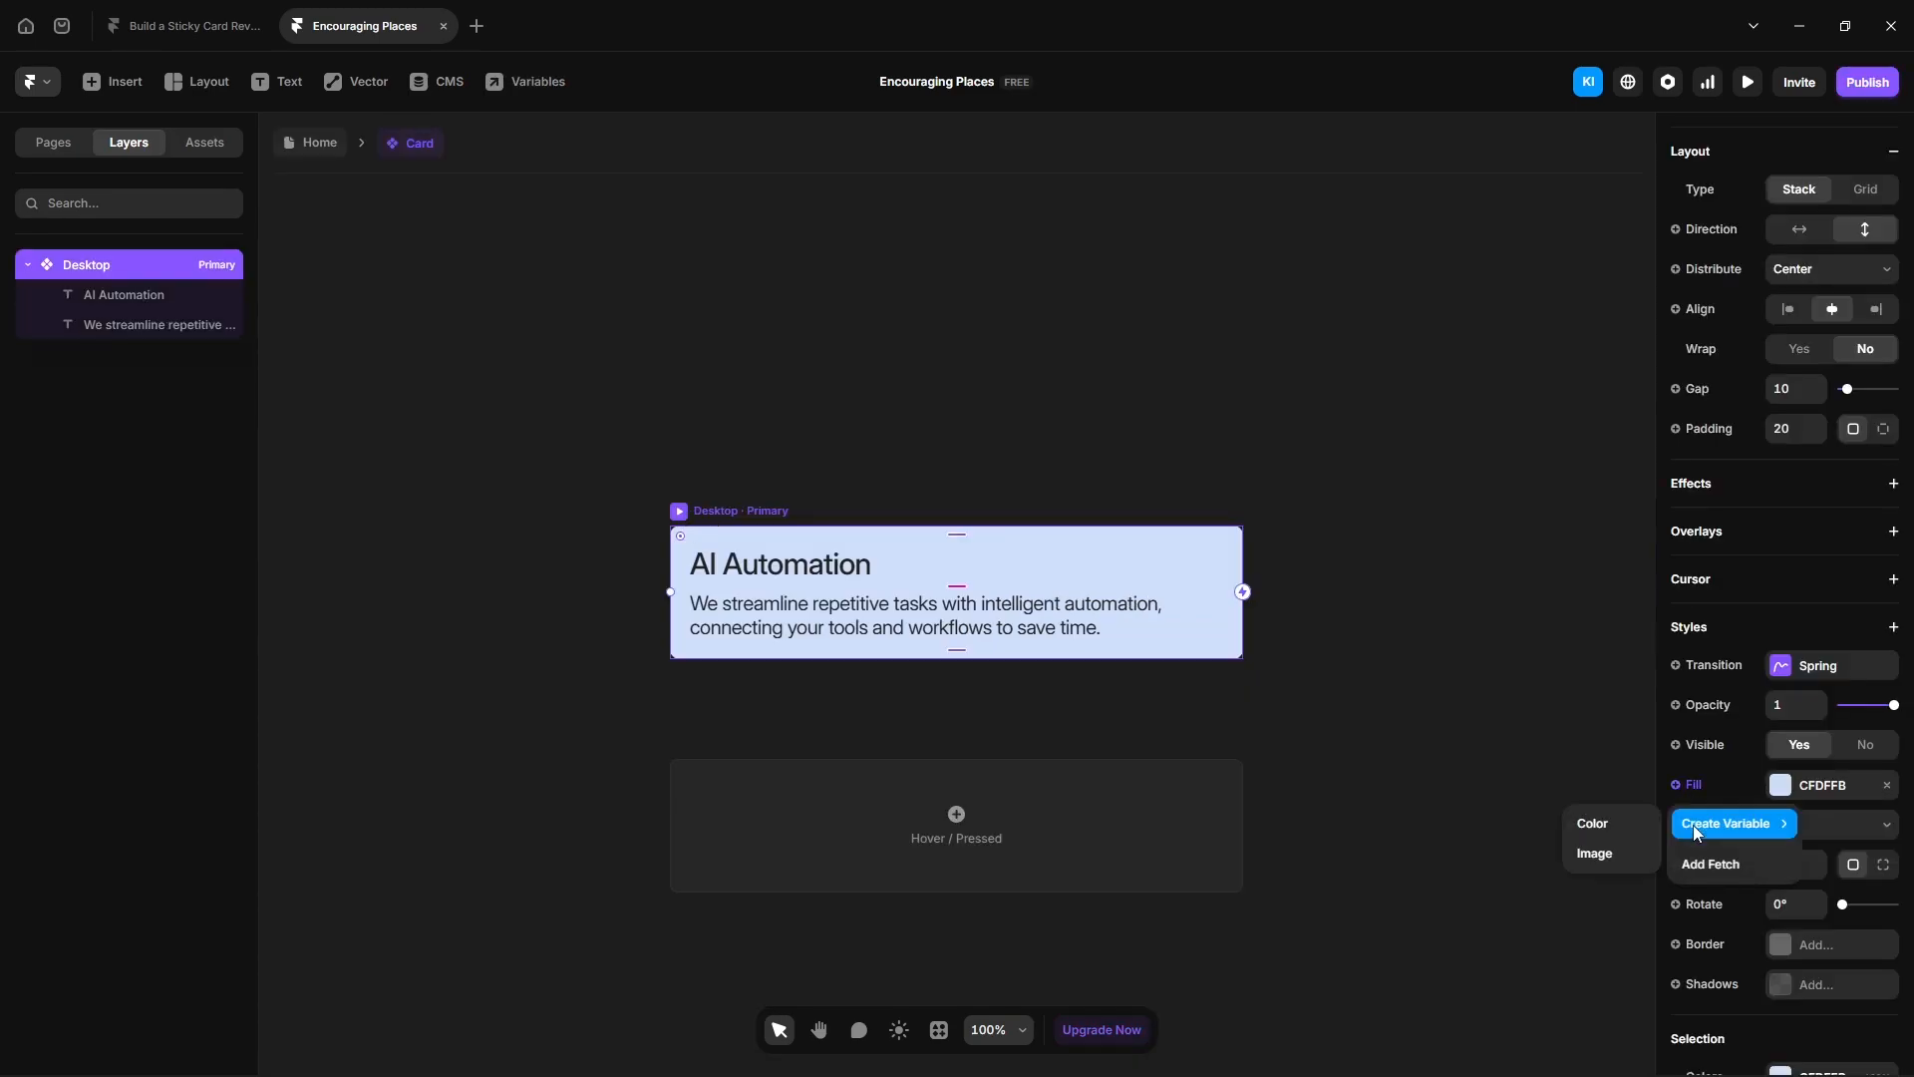
click(1593, 823)
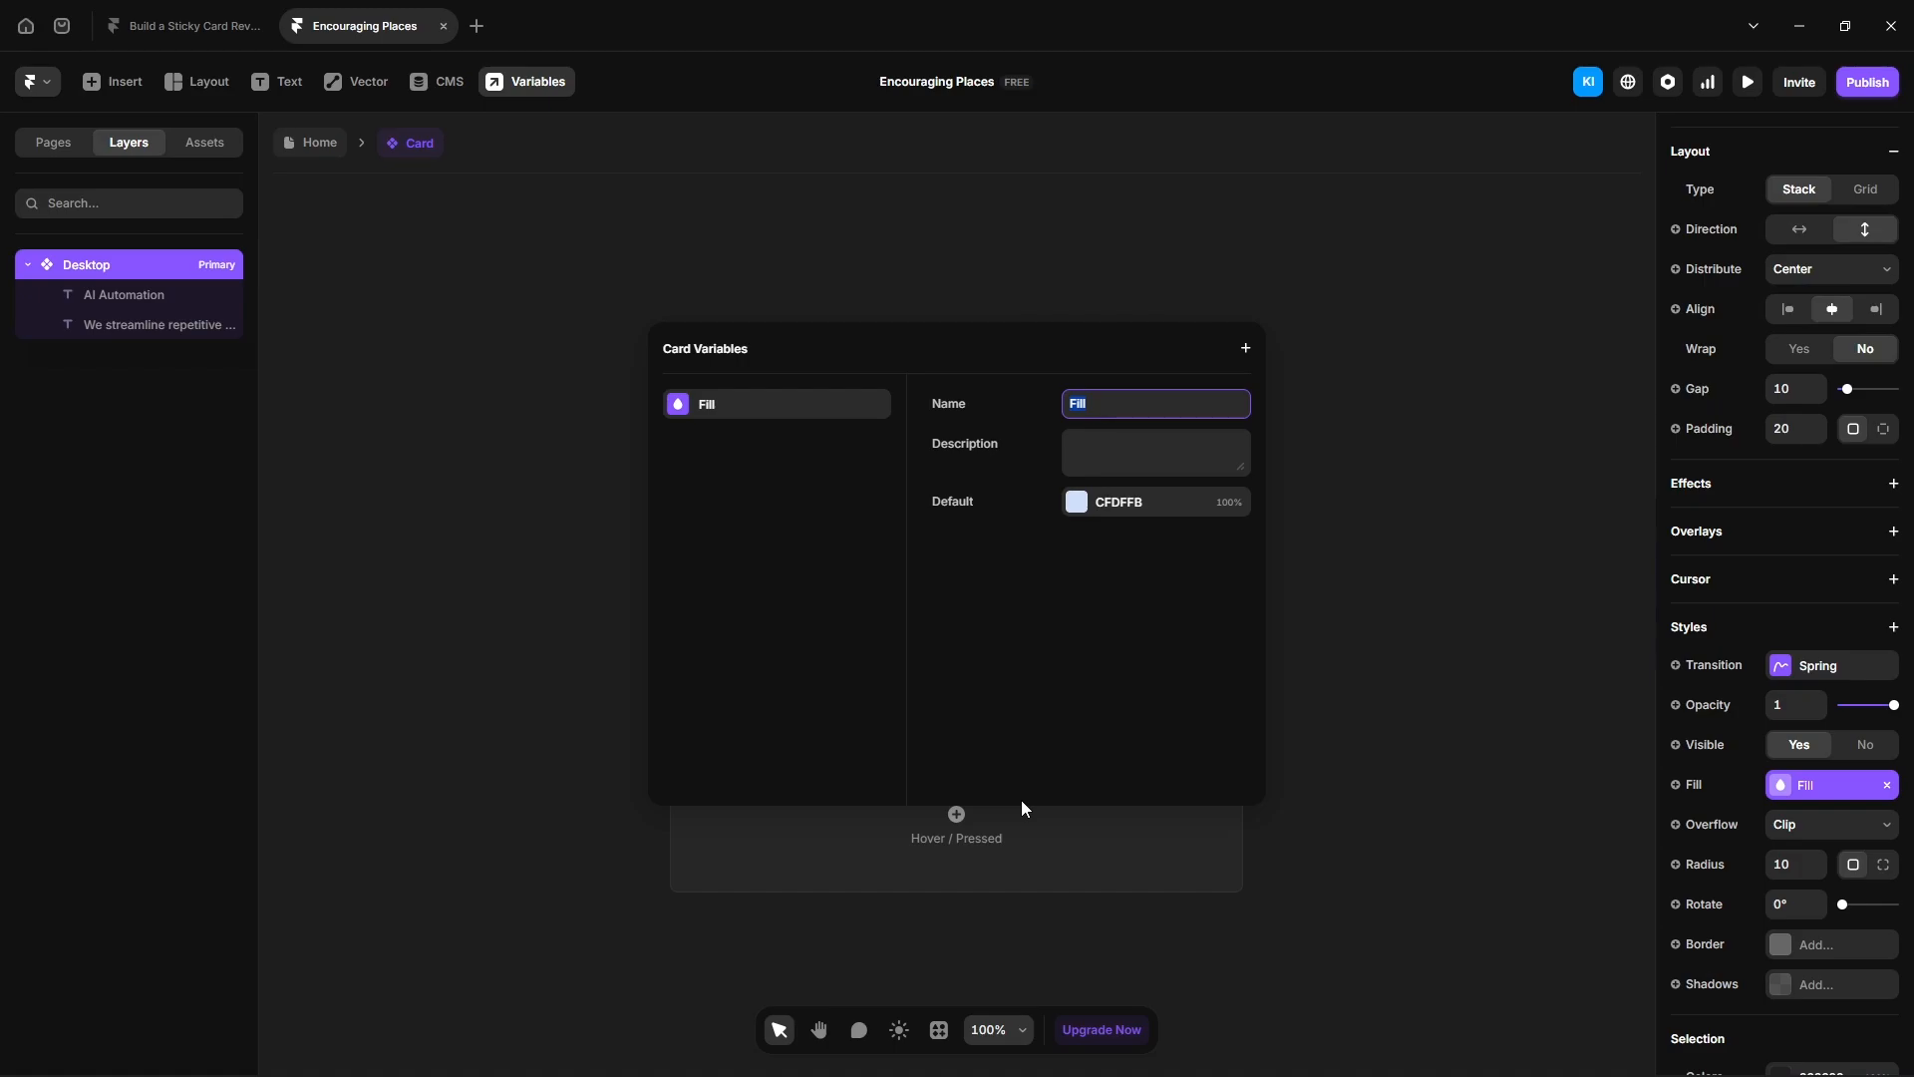
text(Background Color)
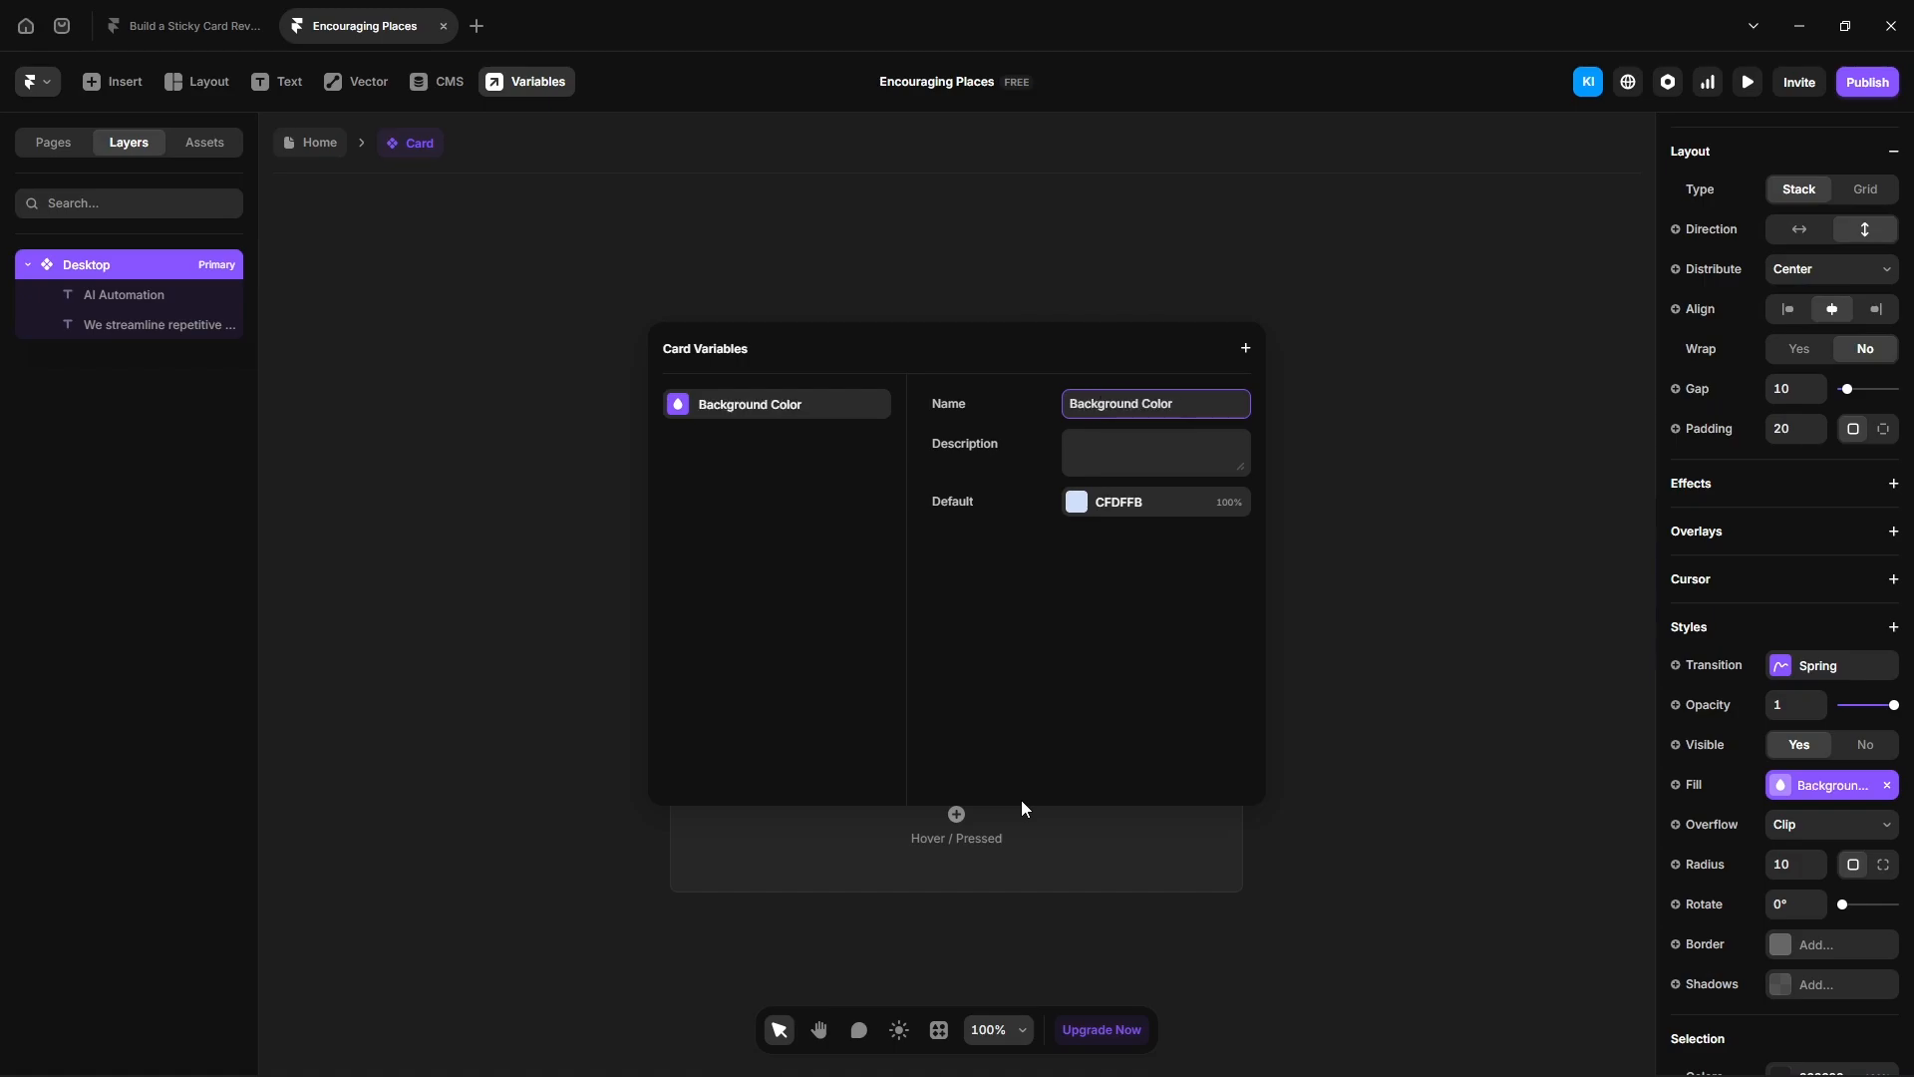
key(Escape)
- Turn the title text's content into a plain text variable named Title
click(136, 297)
click(1695, 846)
mouse_move(1710, 883)
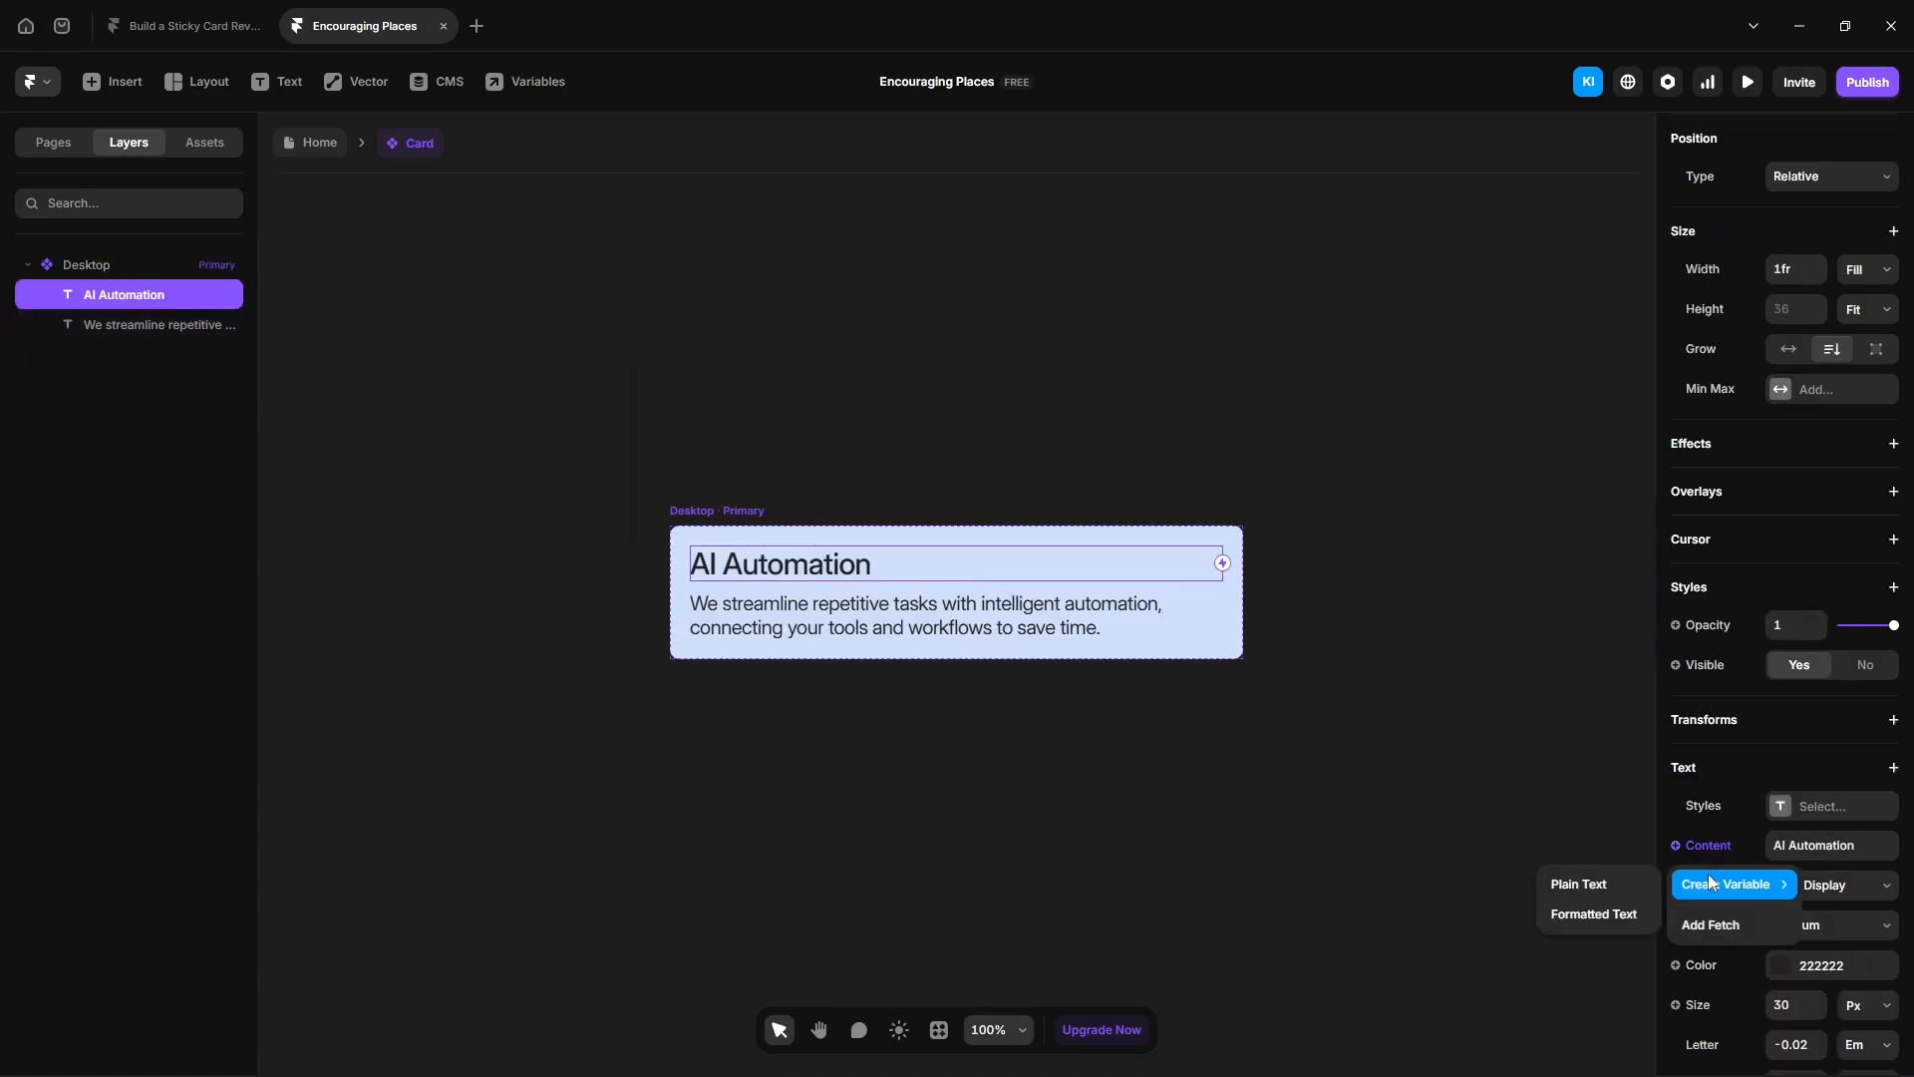
click(1567, 885)
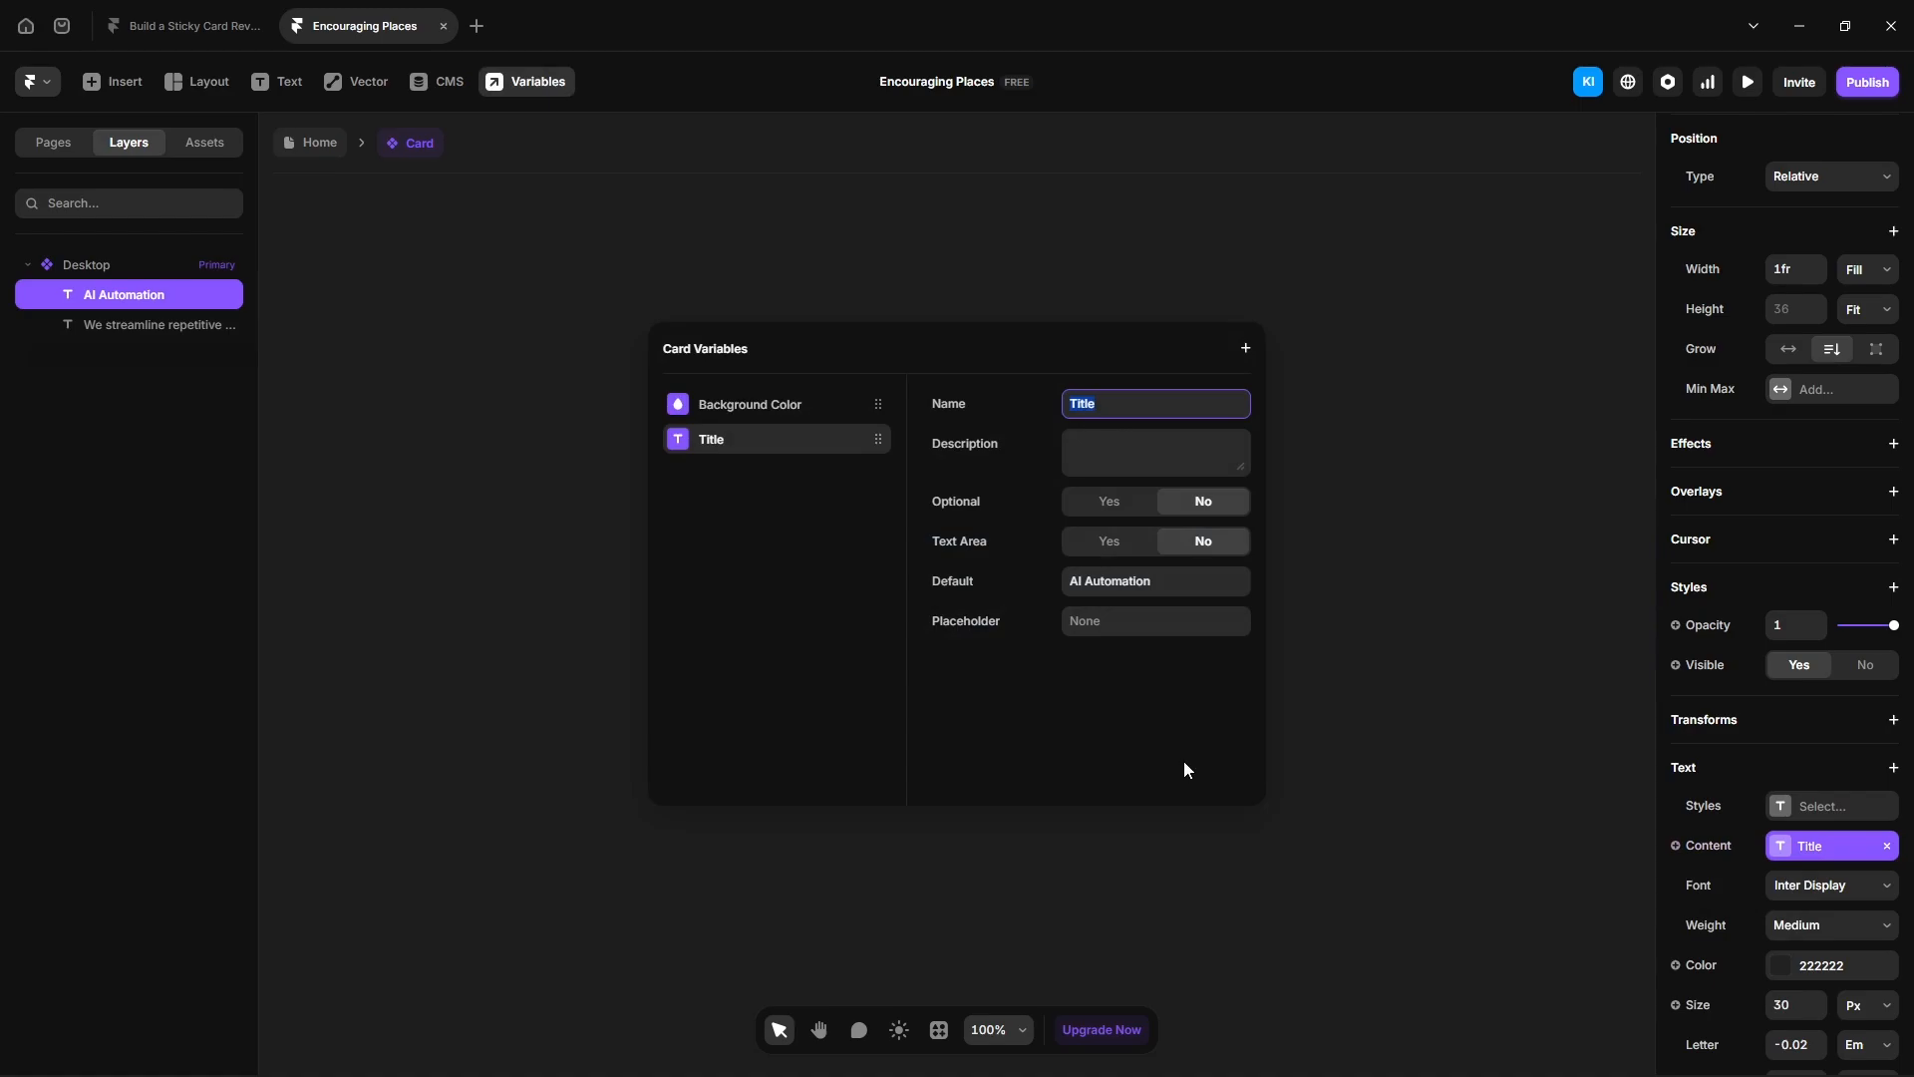
key(Escape)
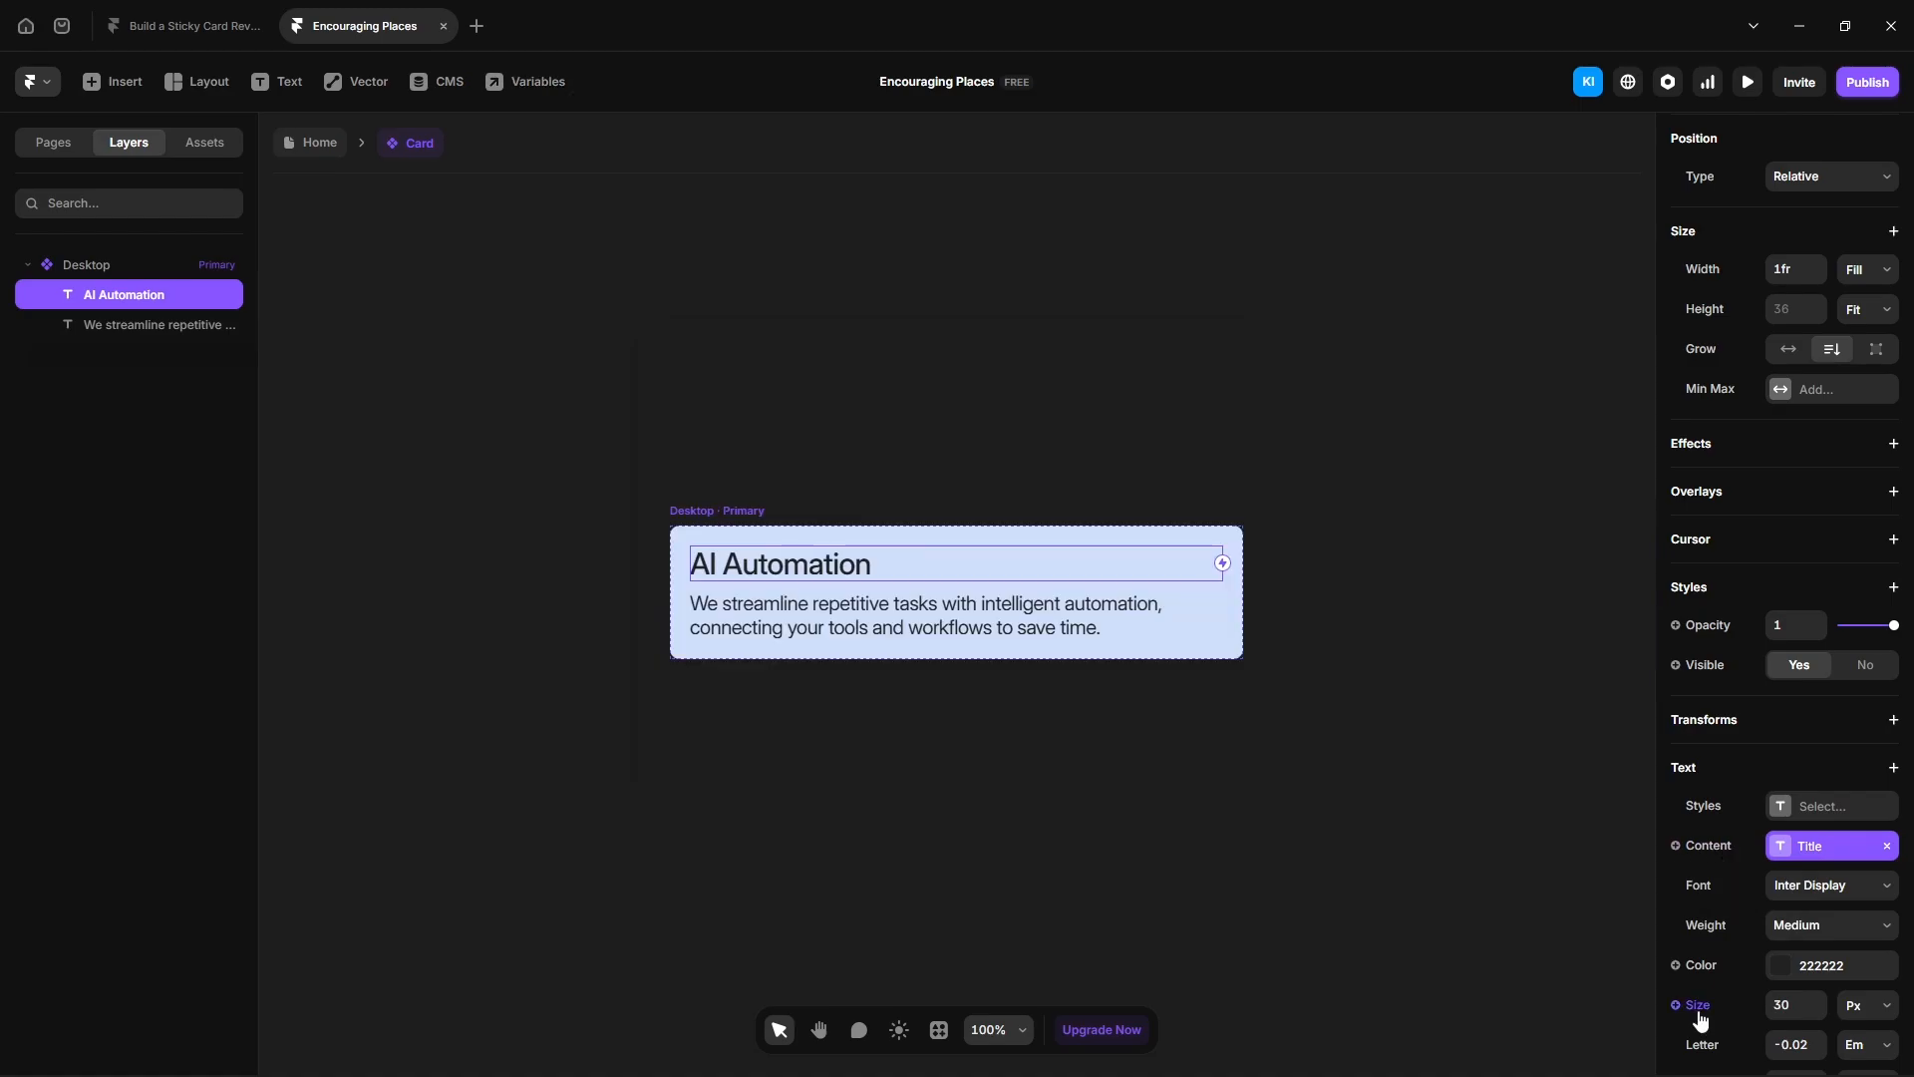
- Turn the title's font size into a variable named Title Font Size
click(1698, 1009)
click(1730, 1044)
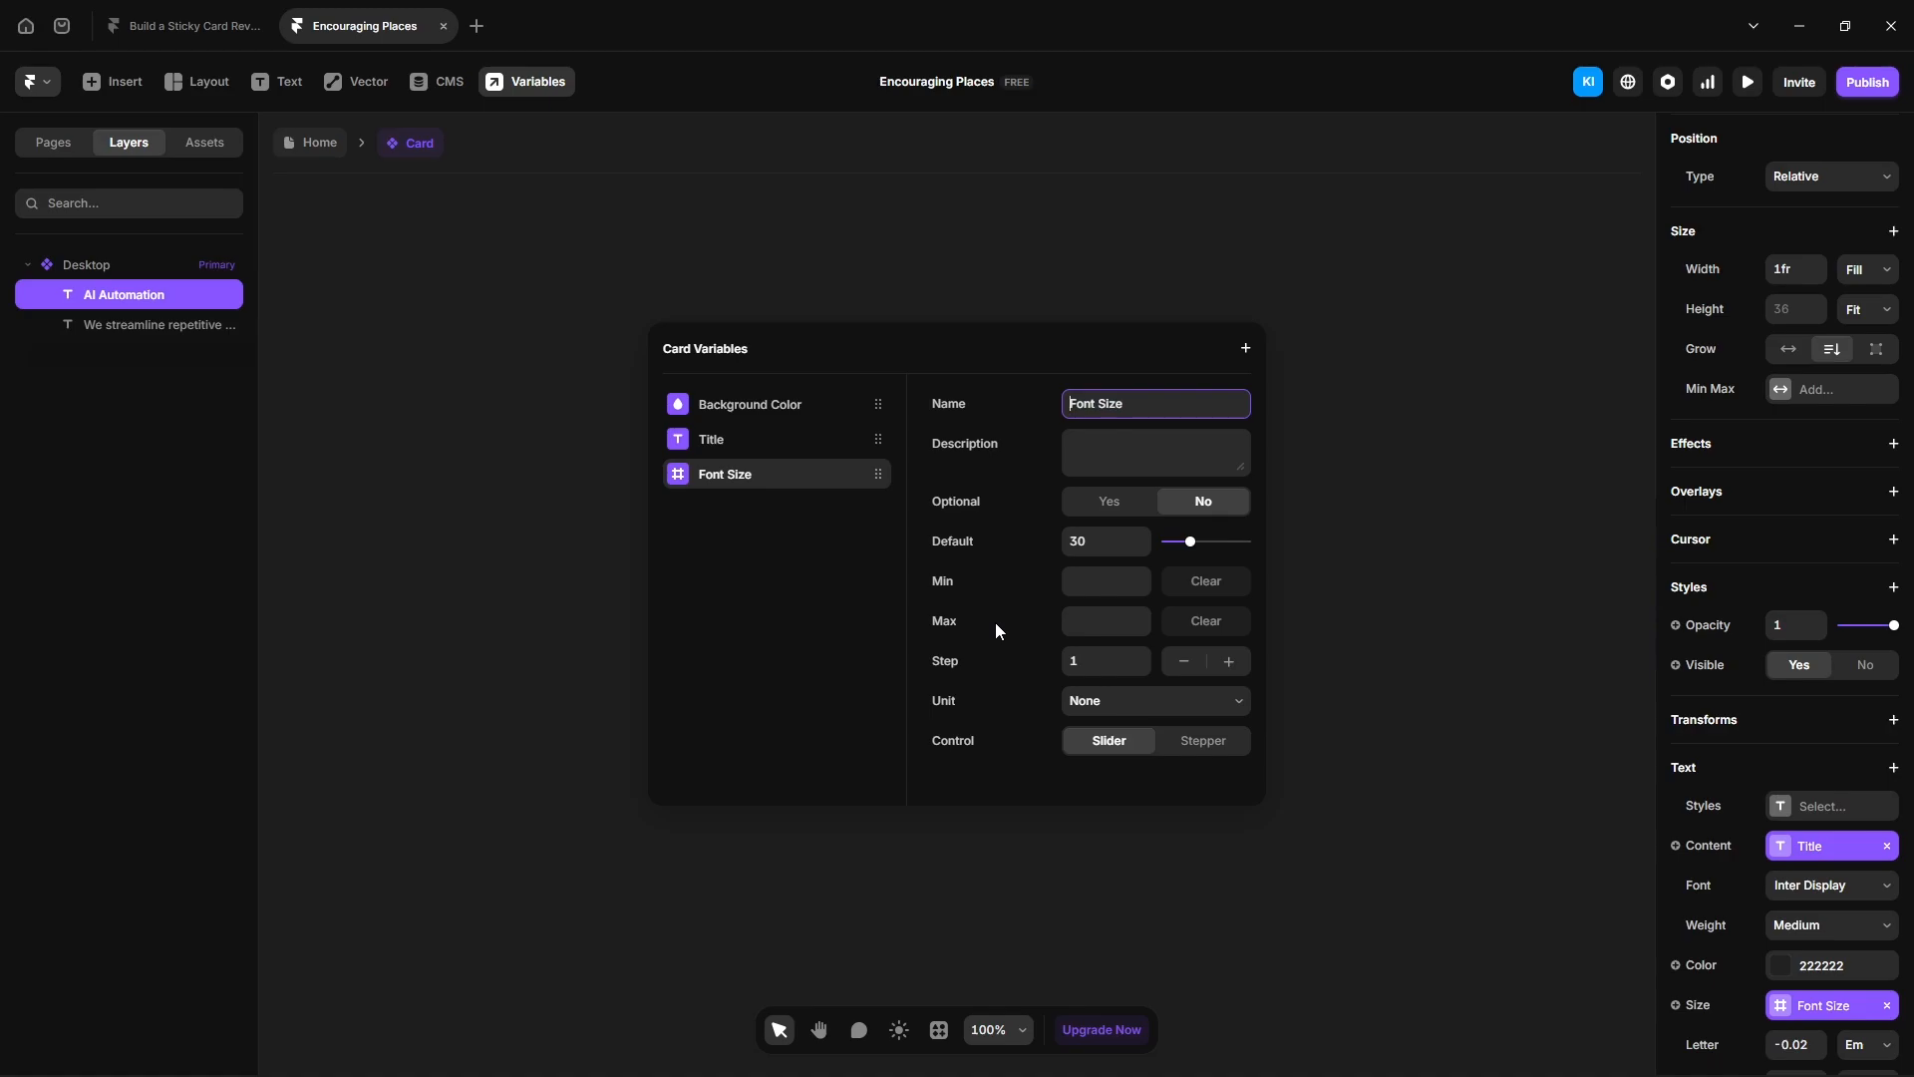
text(Title)
key(Escape)
- Turn the description text's content into a plain text variable named Paragraph
click(815, 624)
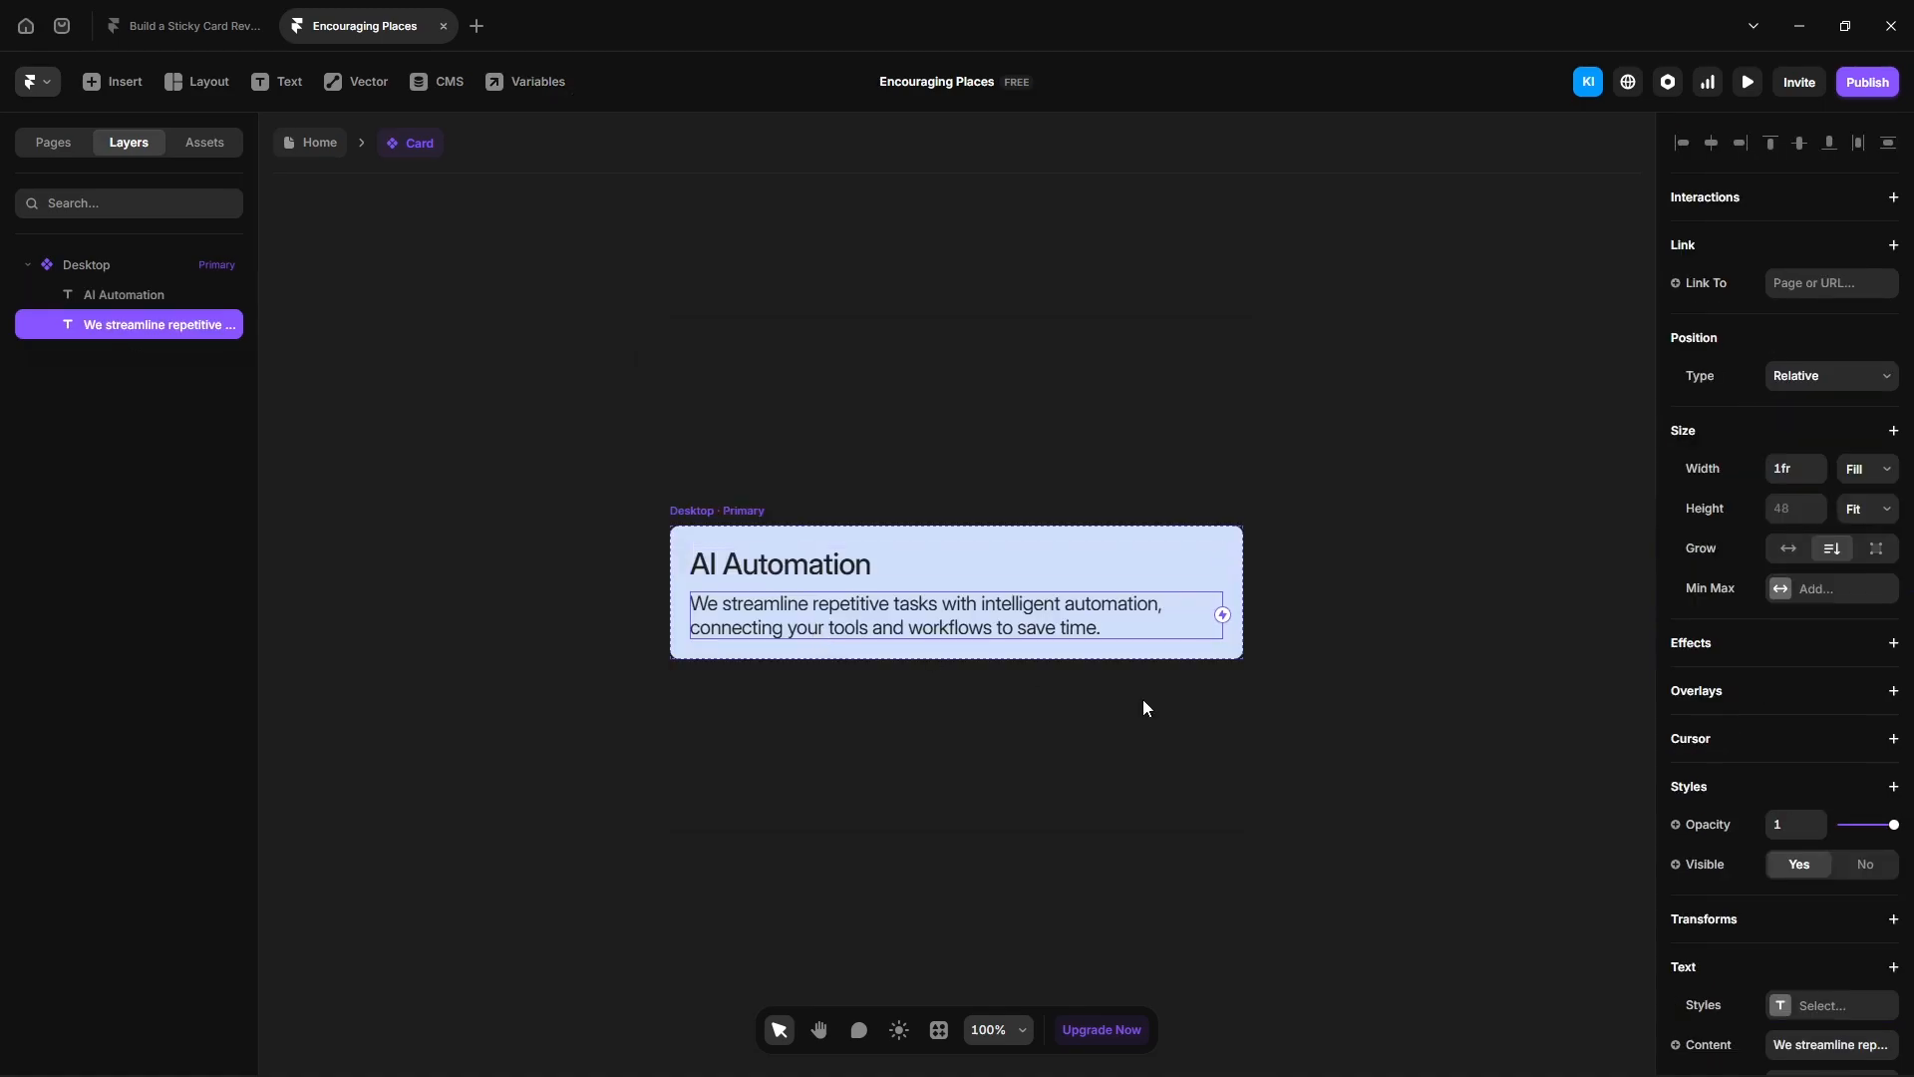
scroll(1695, 857, down, 3)
click(1675, 744)
mouse_move(1753, 834)
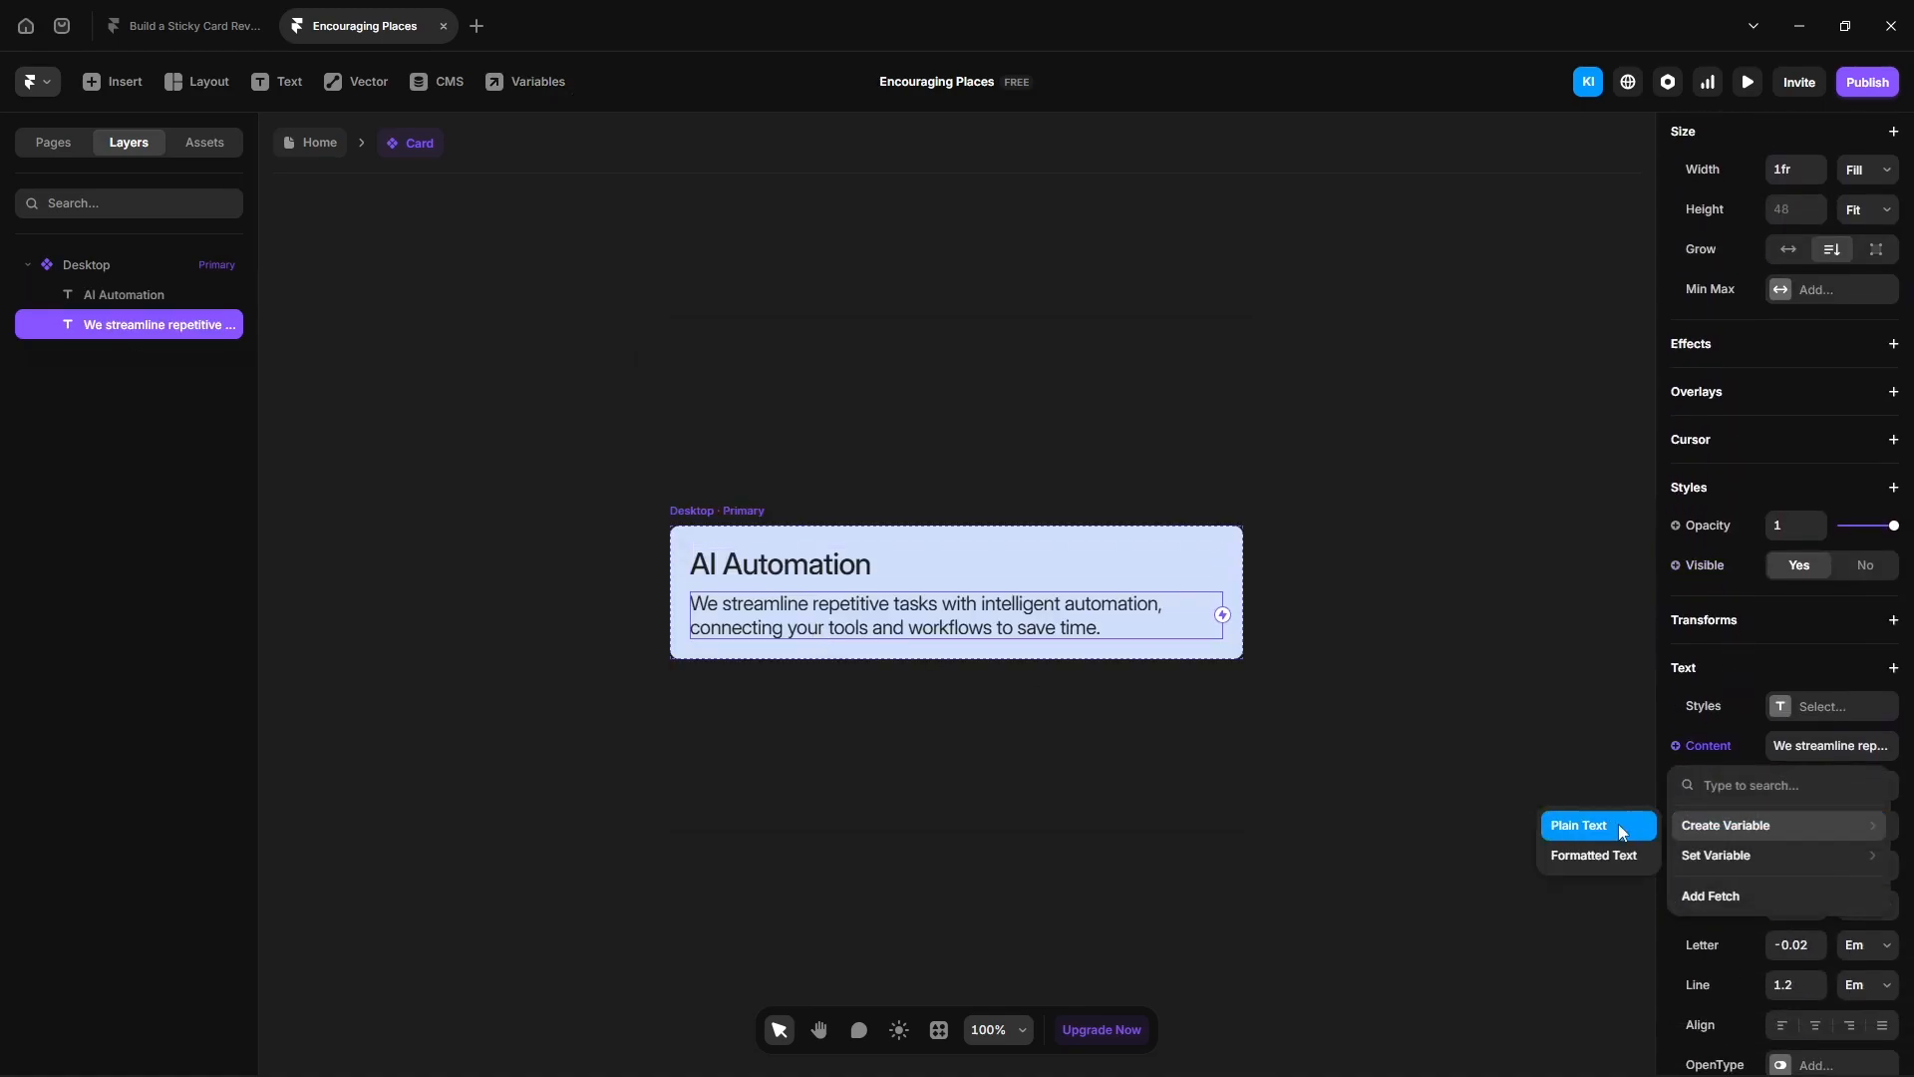
click(1587, 830)
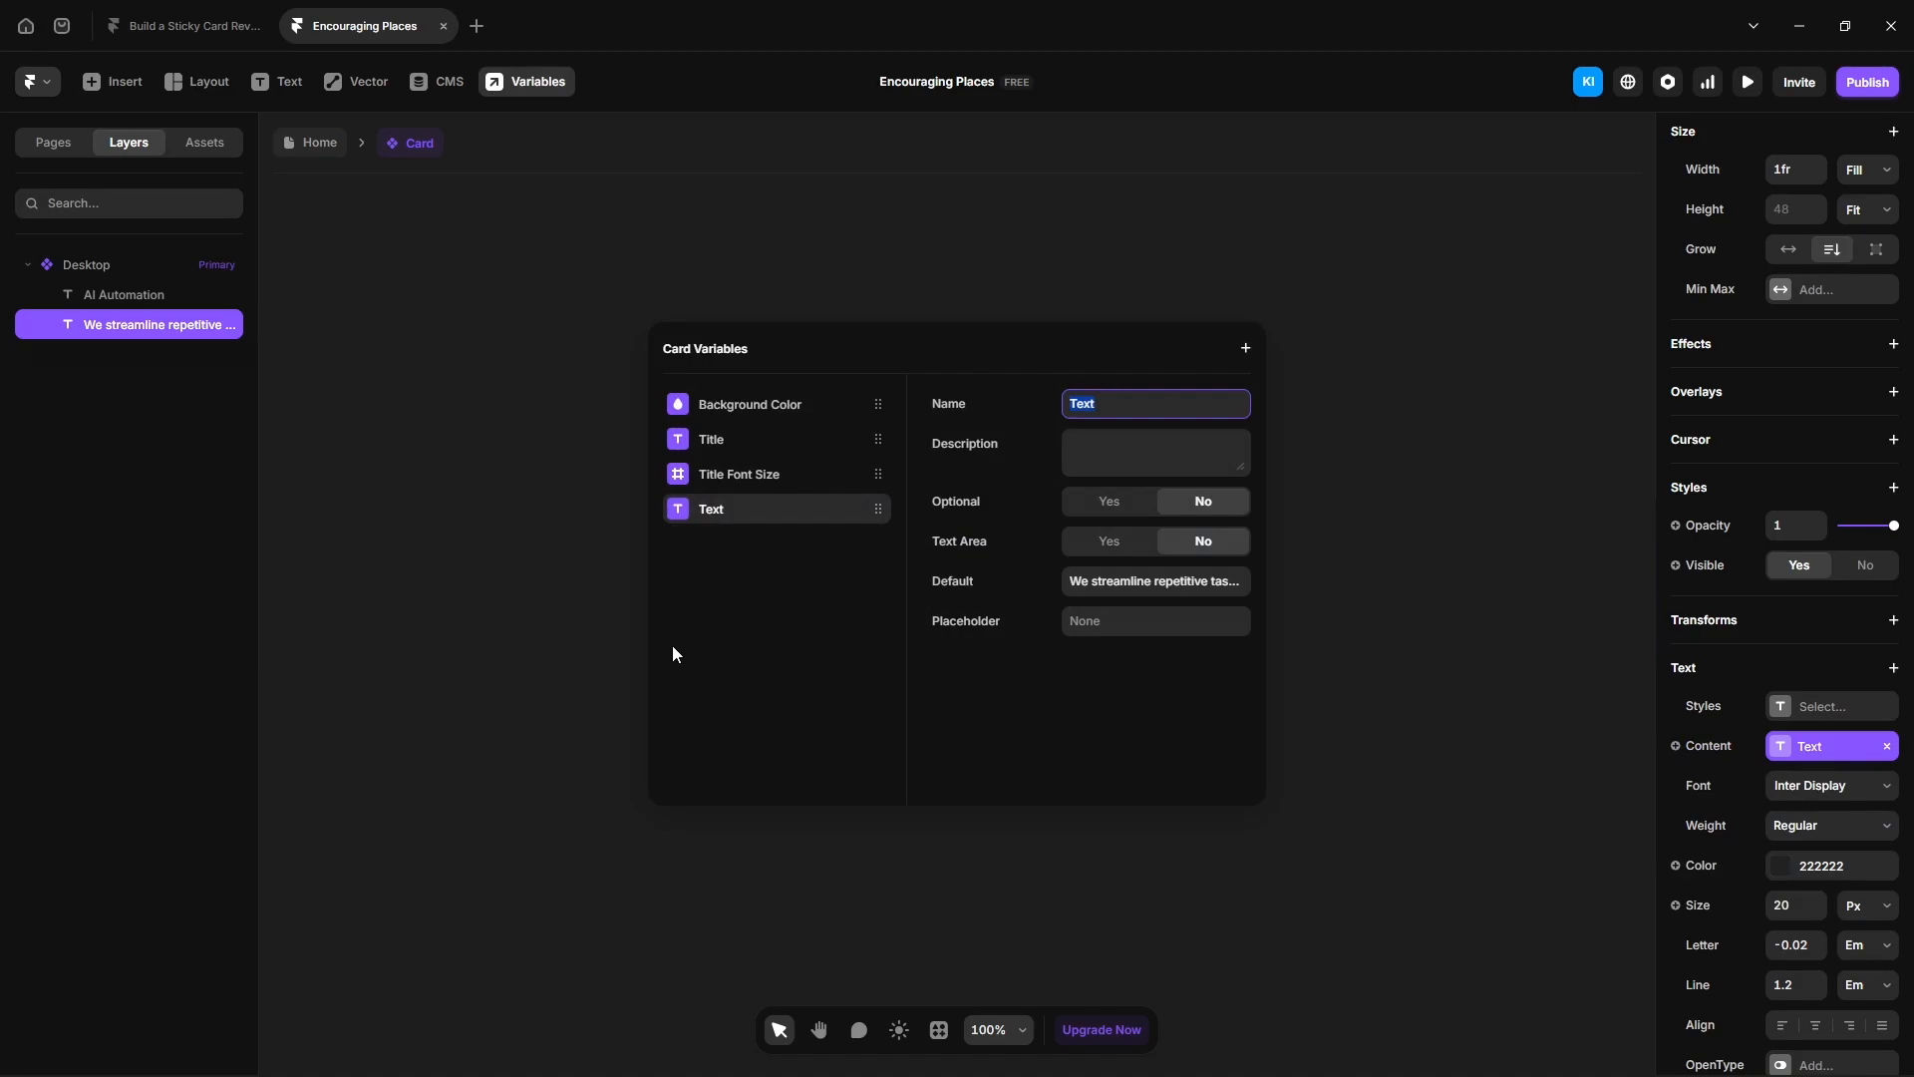
text(Paragraph)
key(Return)
- Turn the description's font size into a variable named Paragraph Font Size
click(1678, 905)
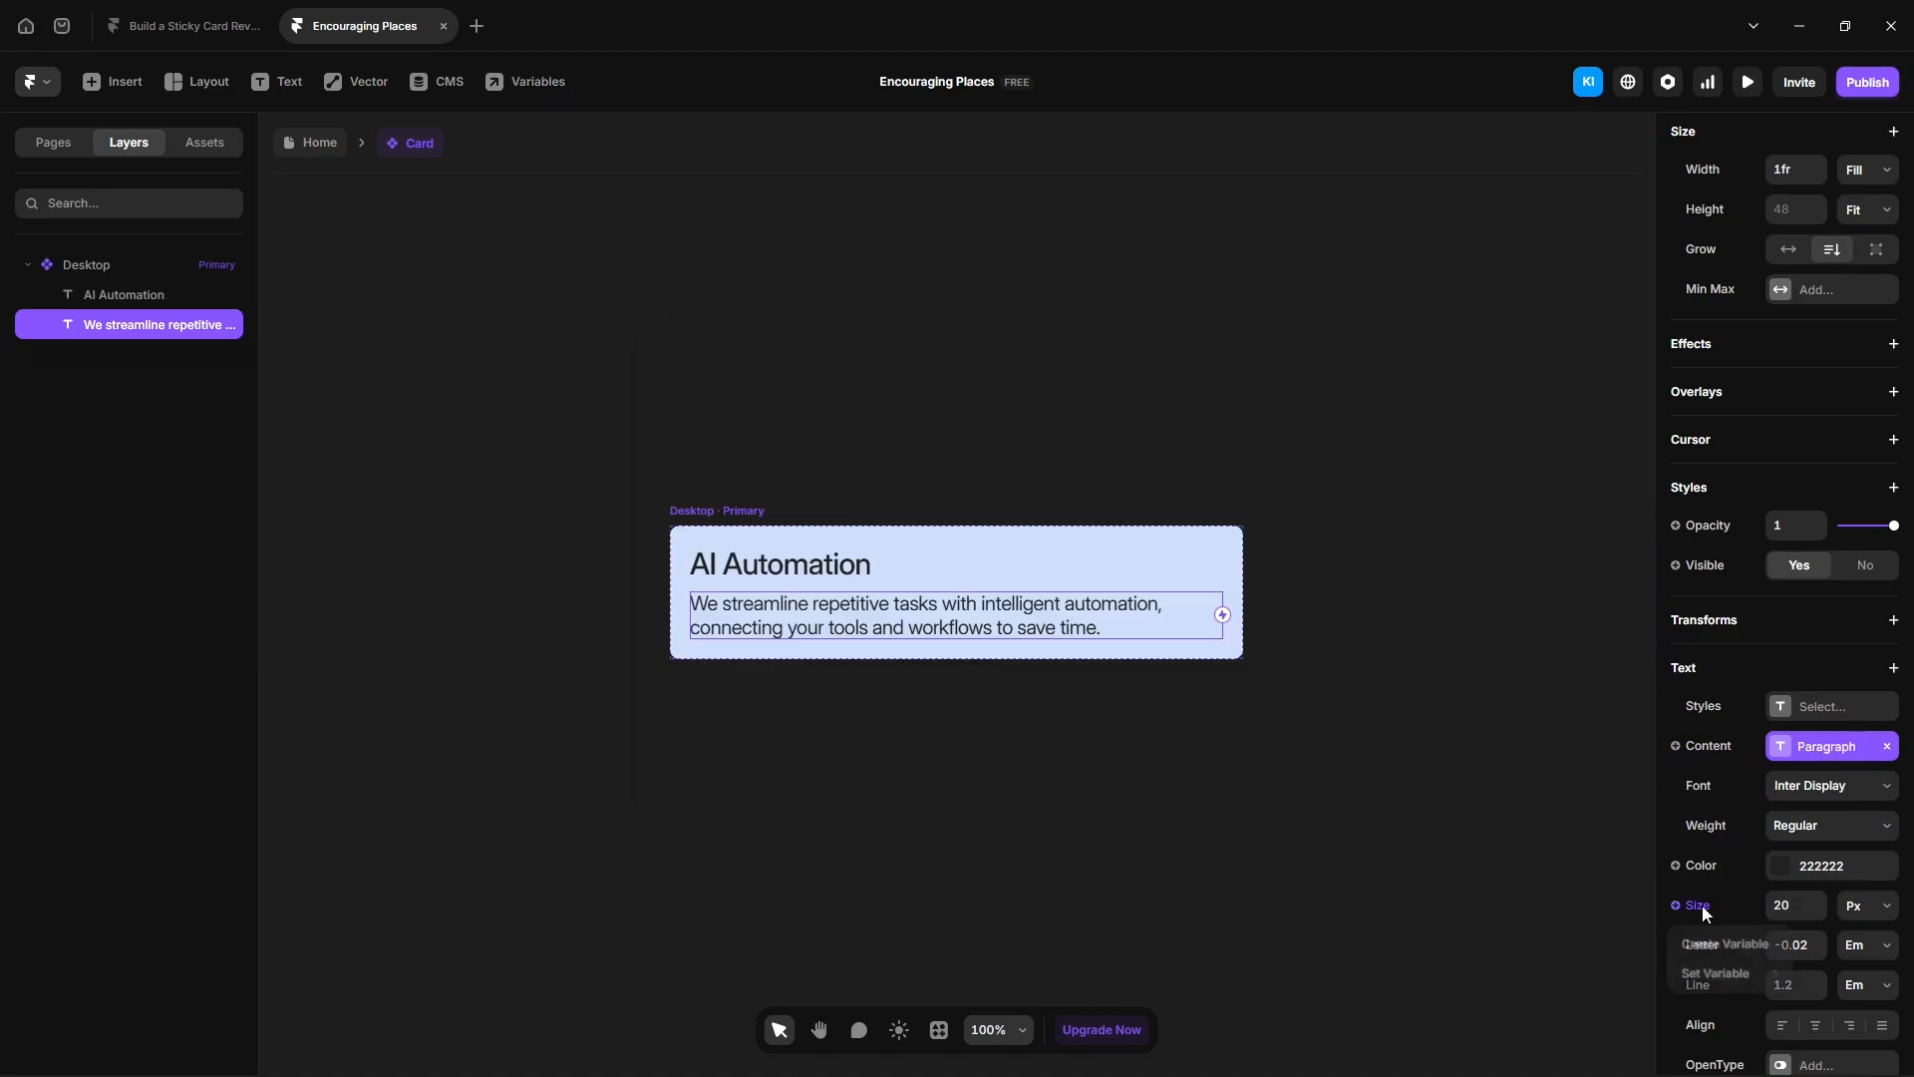
click(1715, 945)
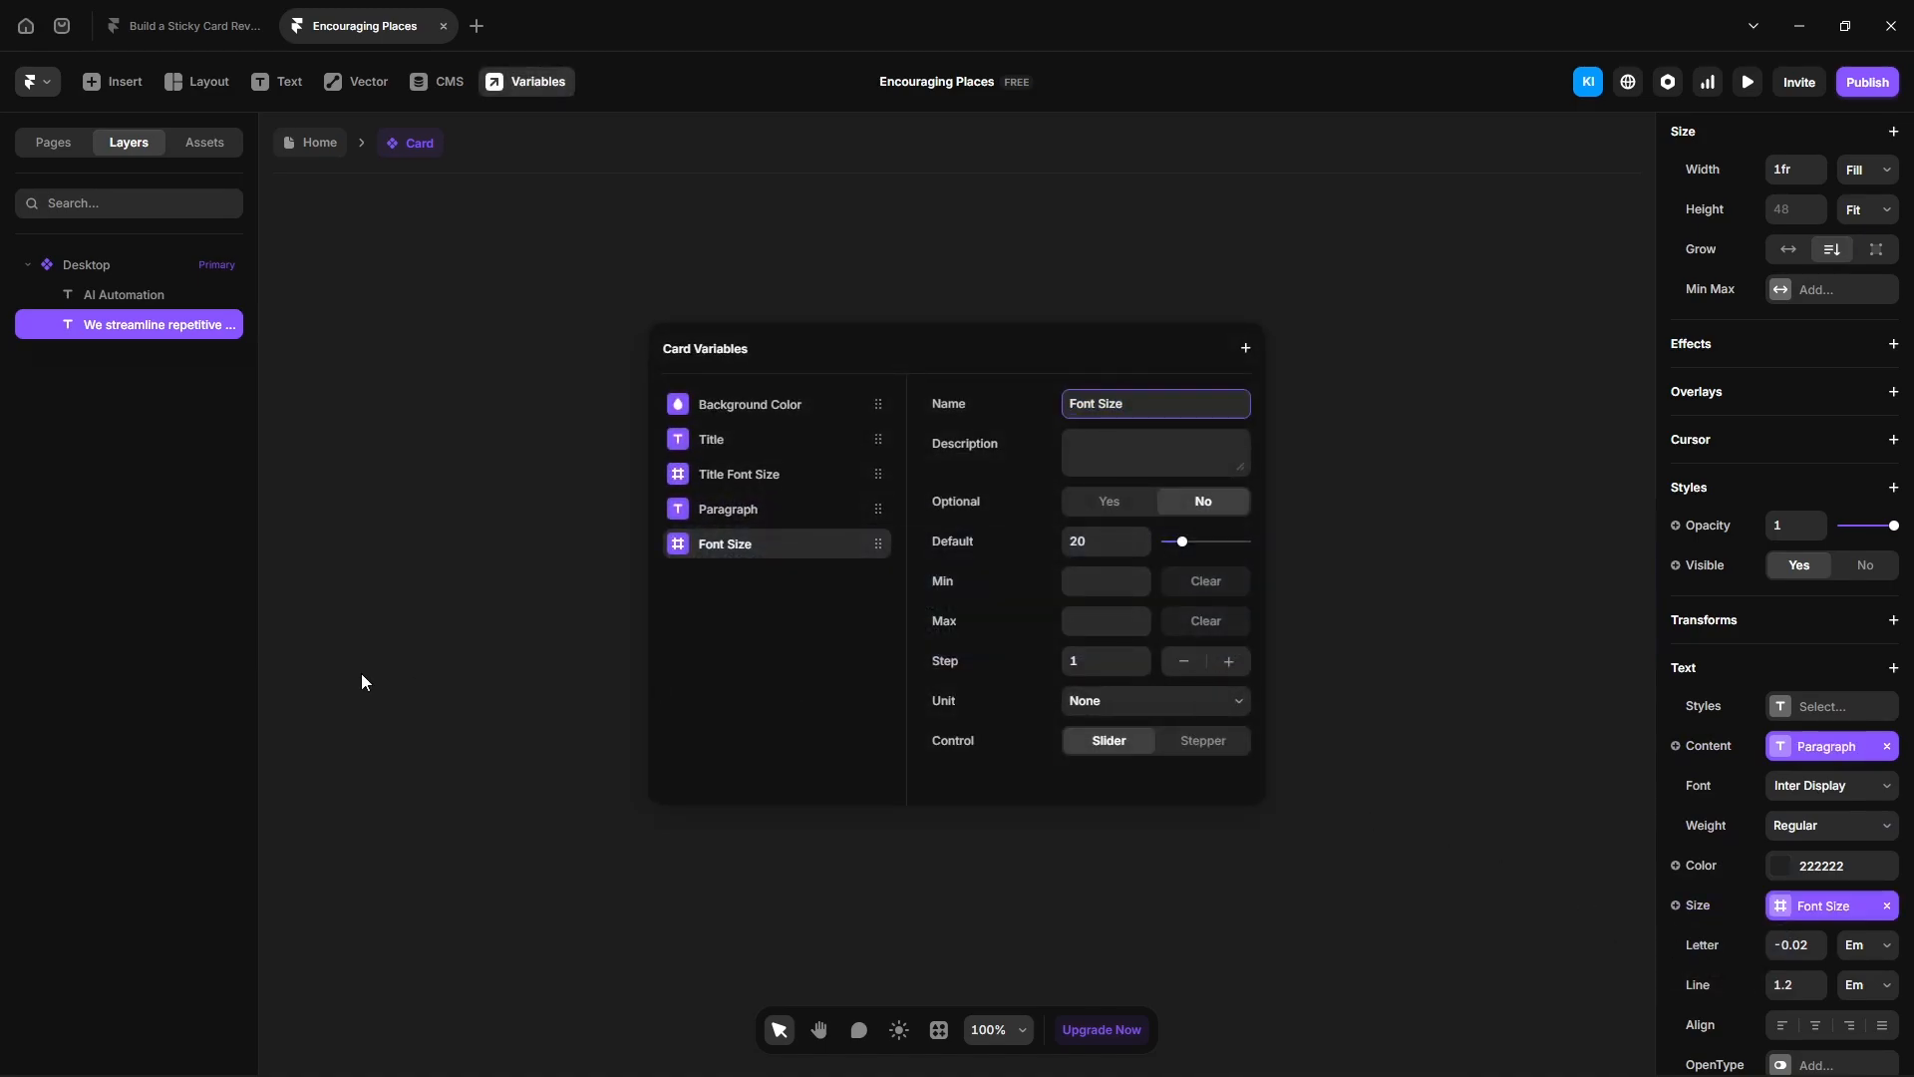
text(Paragraph)
key(Return)
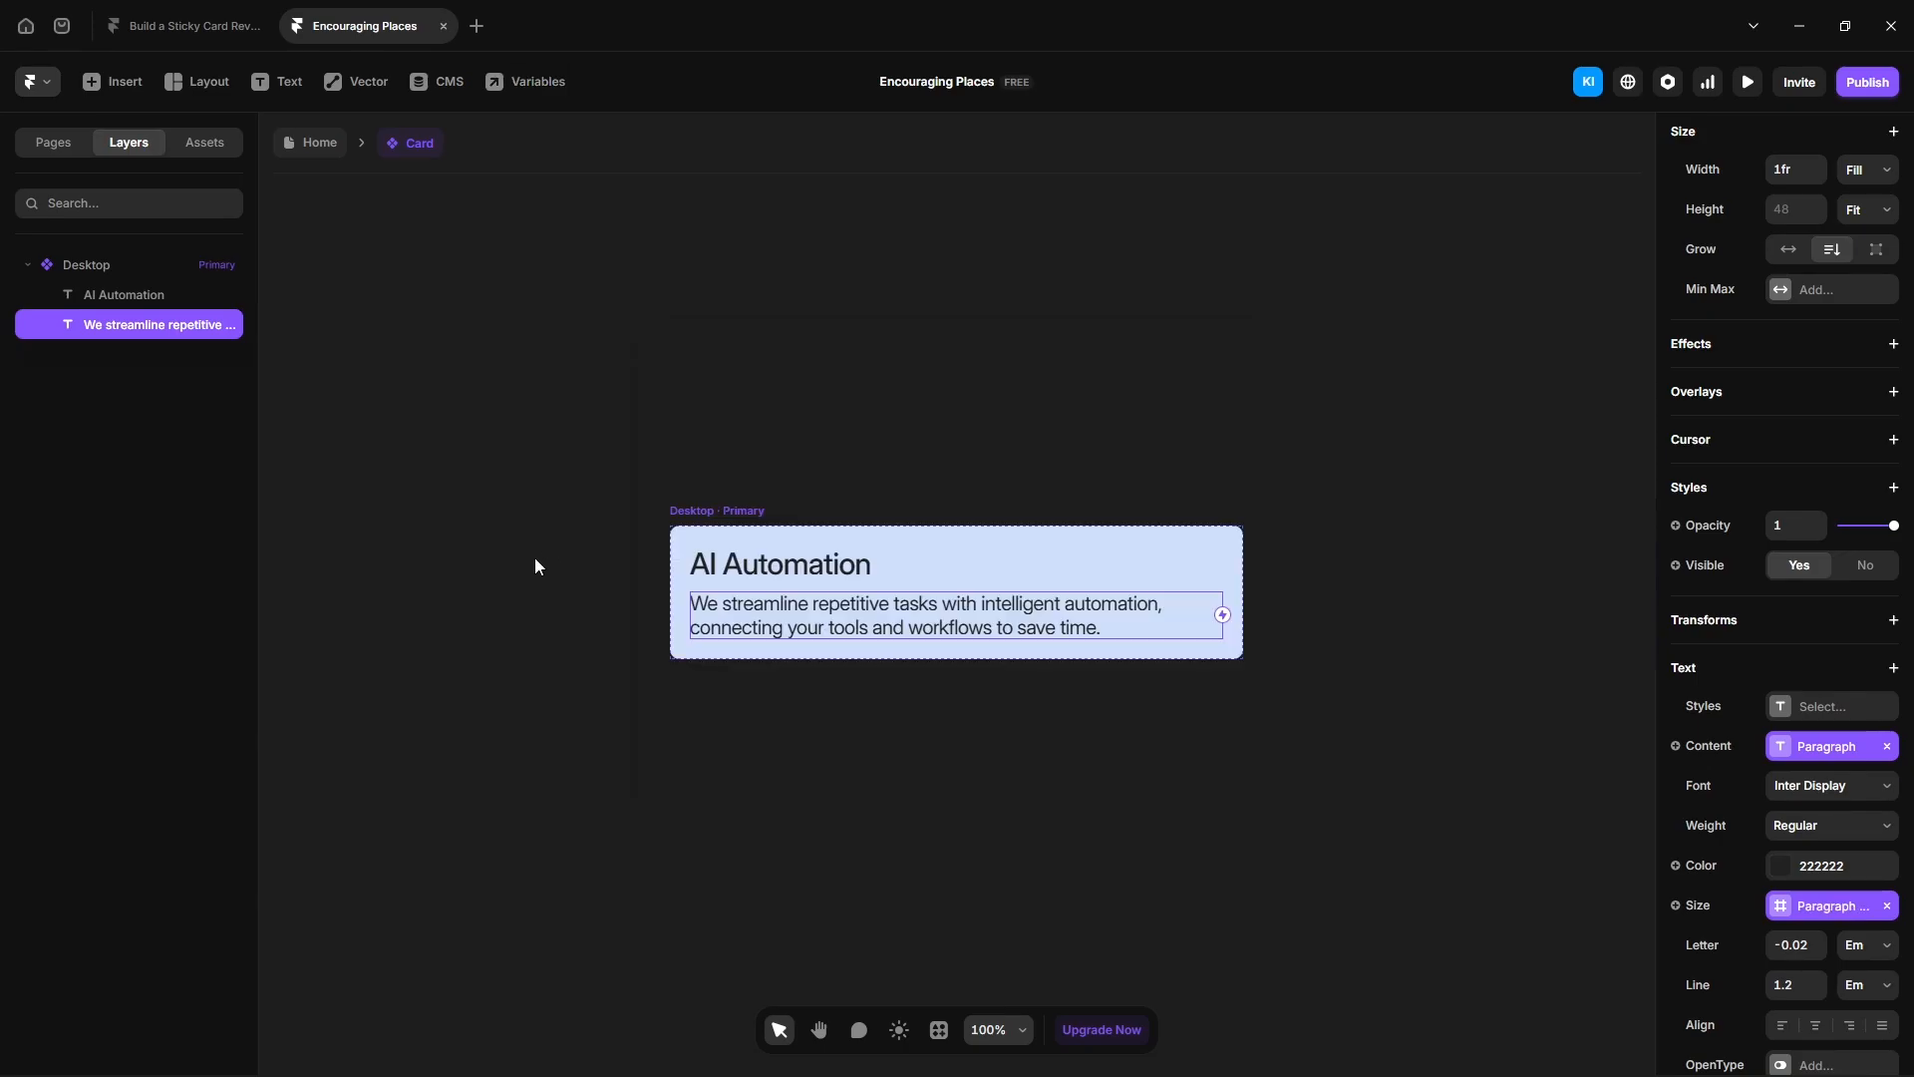
- Set the second card's title to Demo on the Home page, then undo it
click(313, 149)
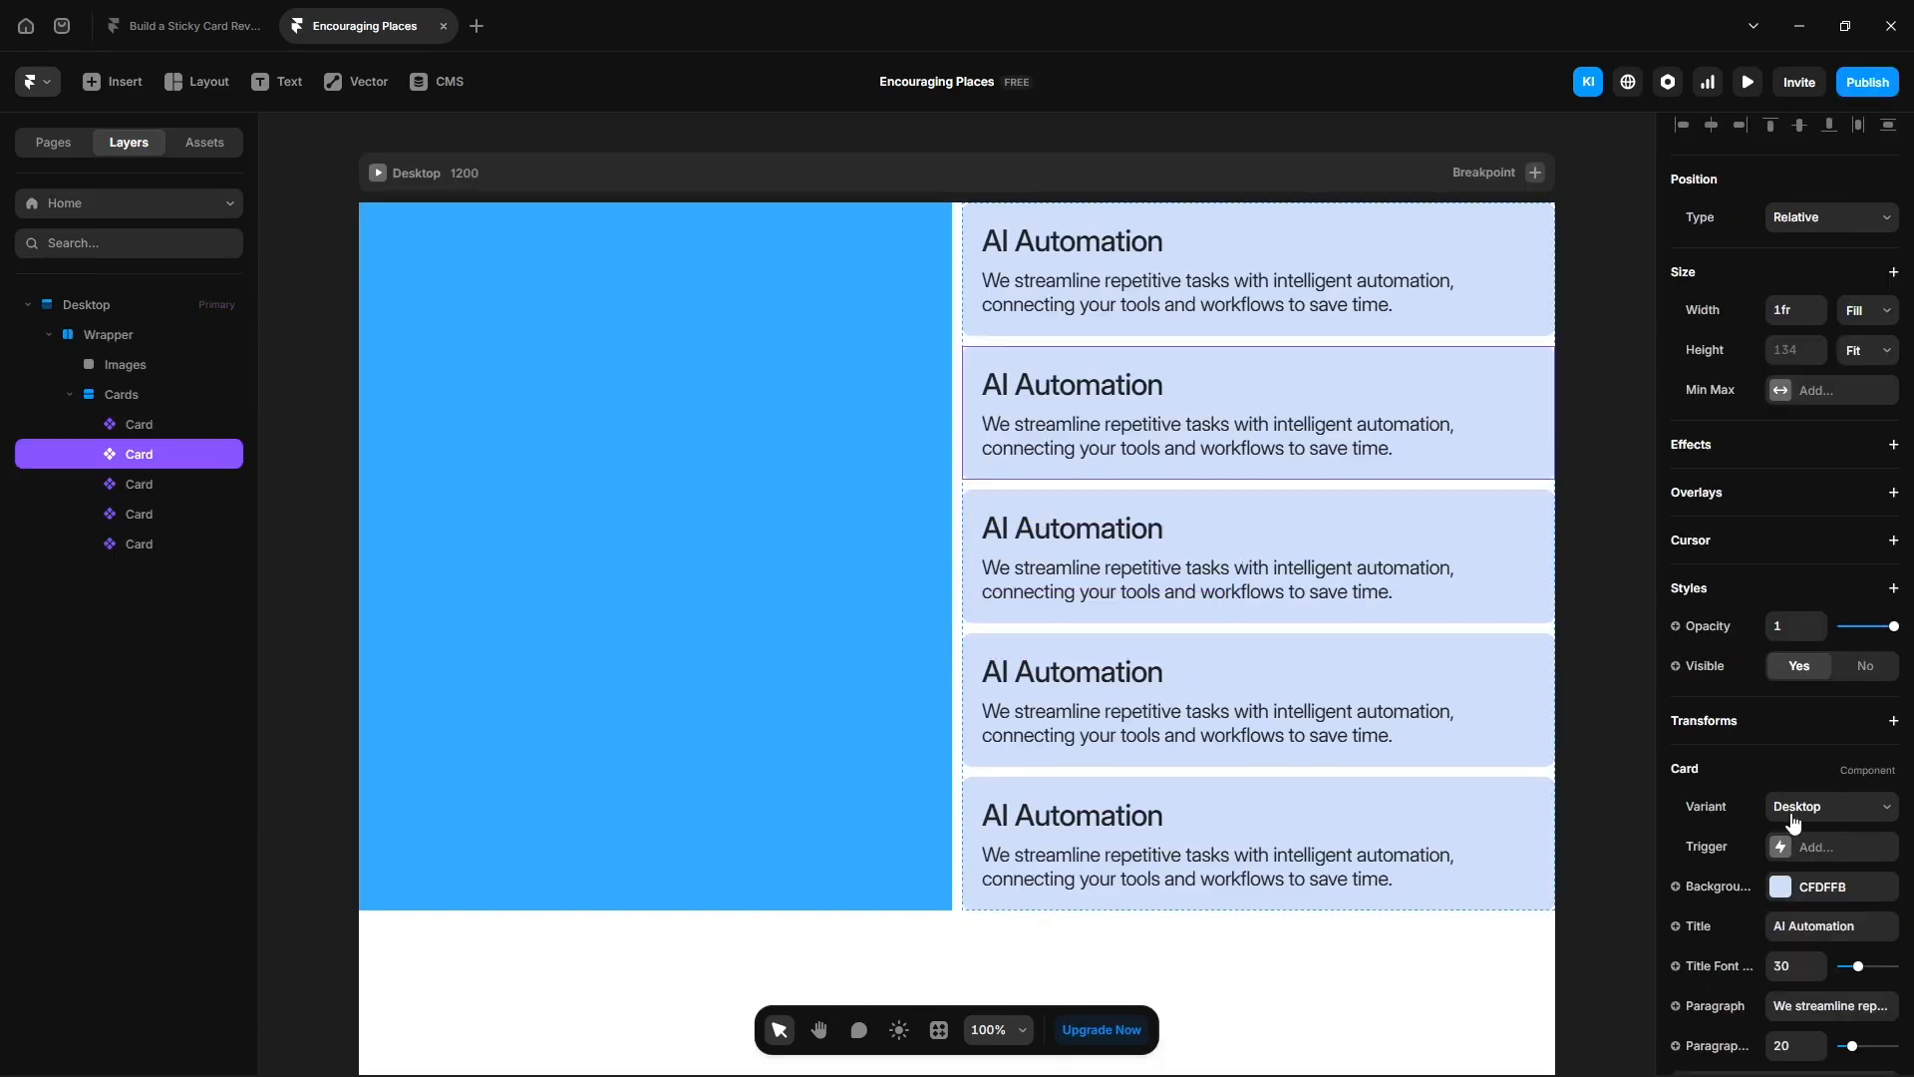
scroll(1799, 824, down, 1)
click(1767, 894)
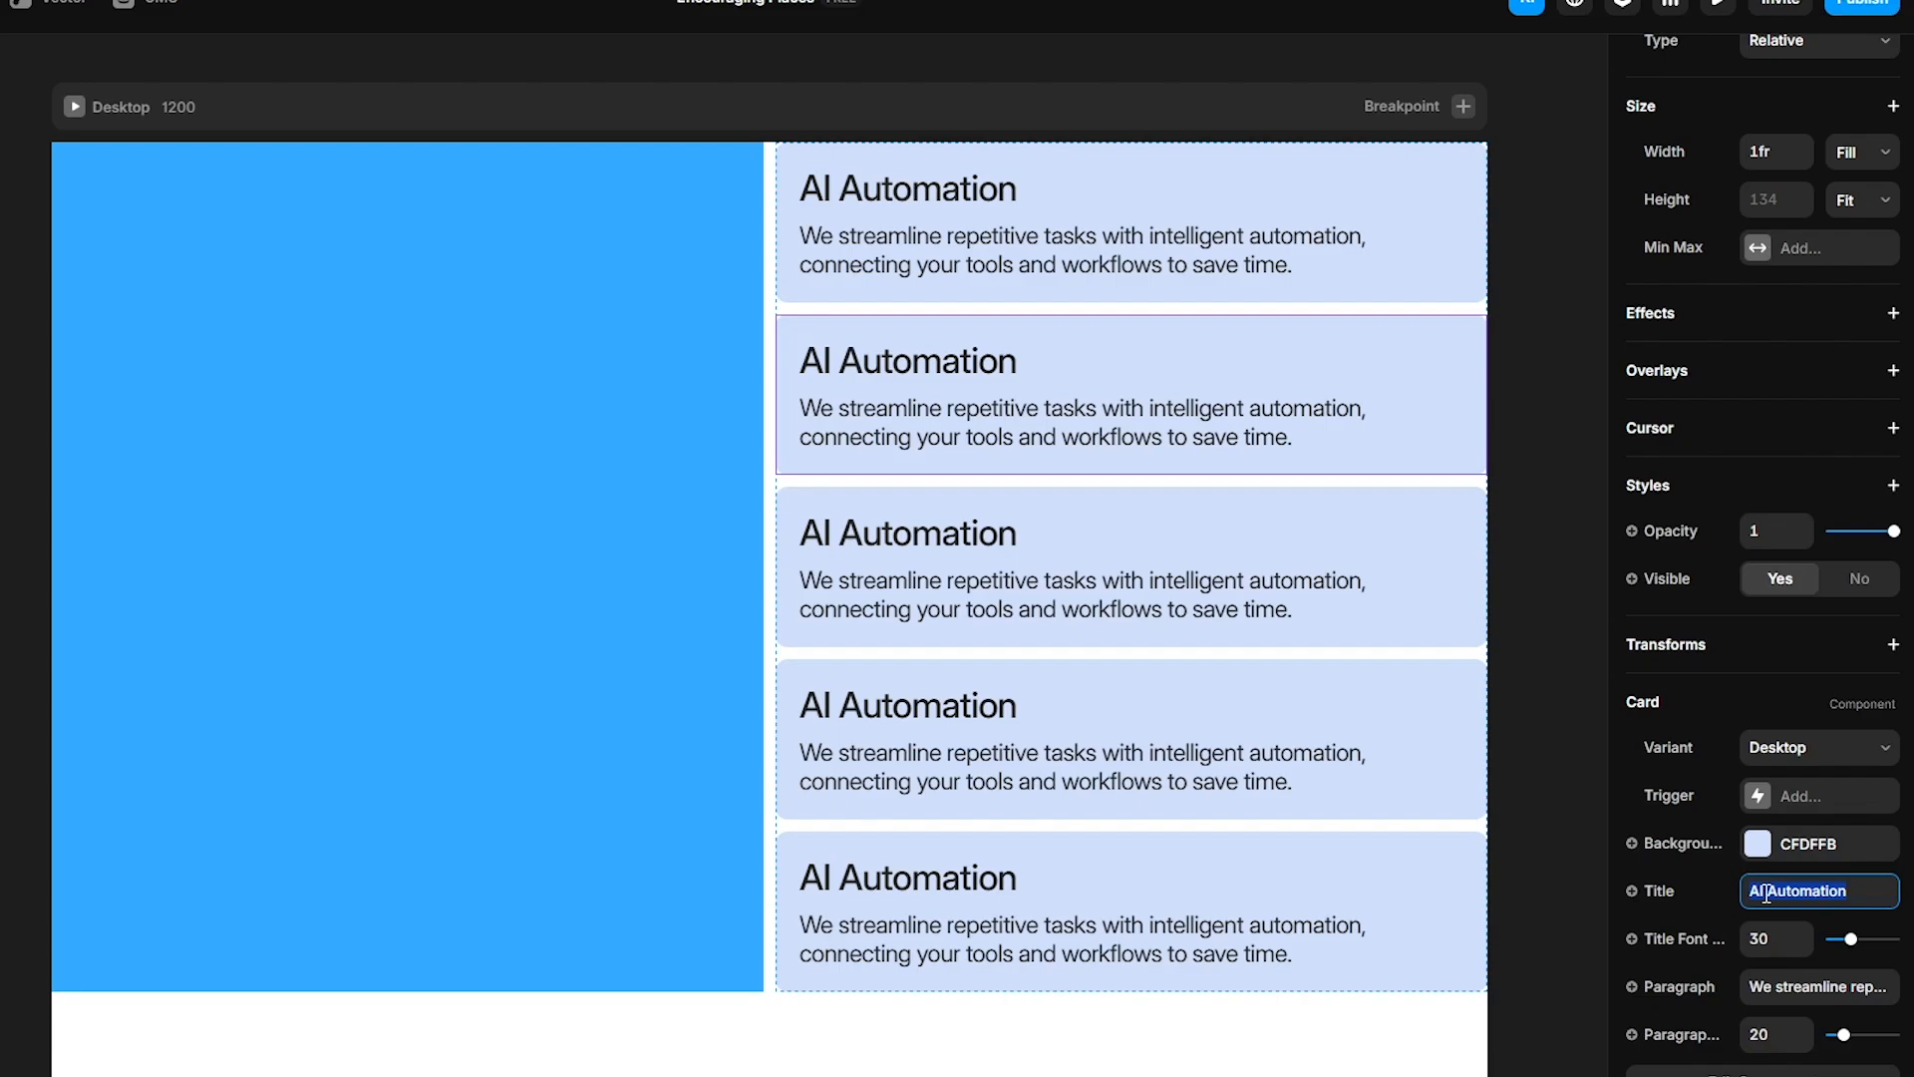
text(Demo)
key(Return)
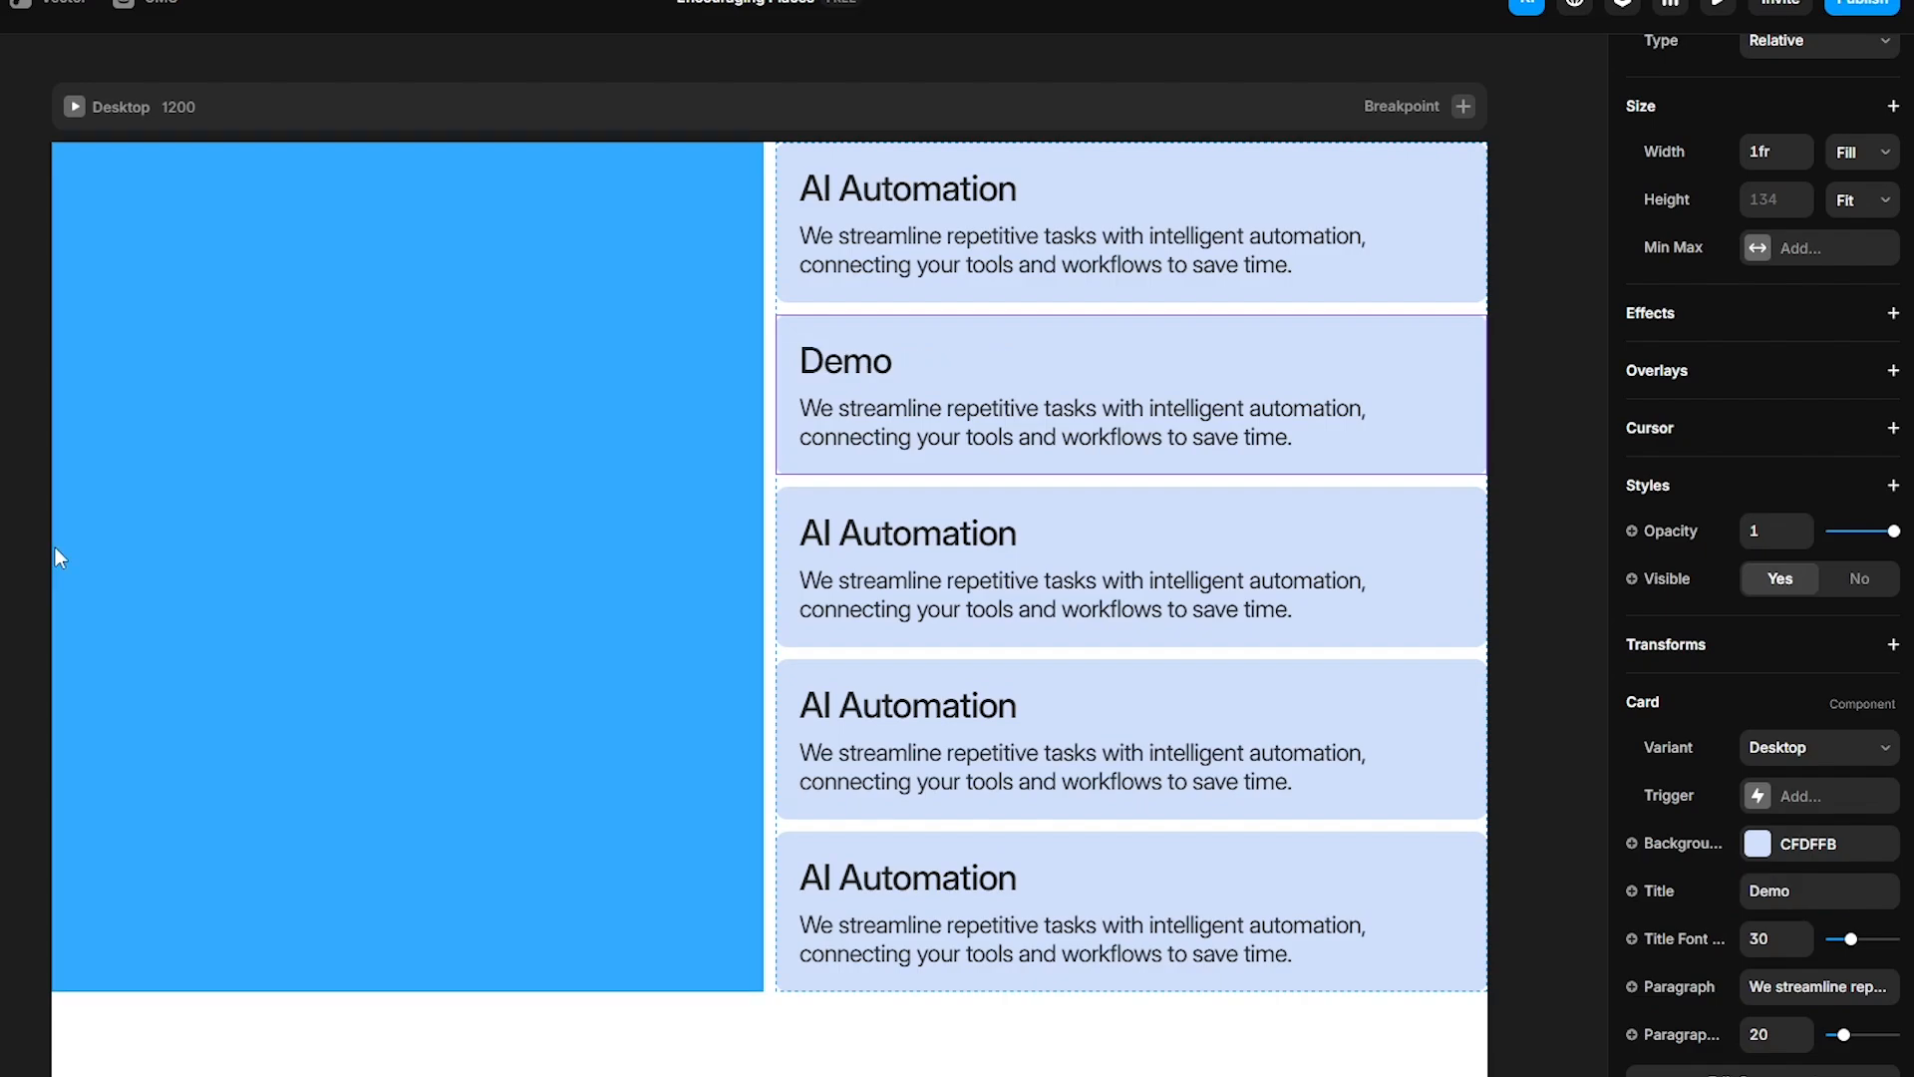
key(ctrl+z)
- Set the second card's title to Web Design
click(1818, 892)
text(Web Design)
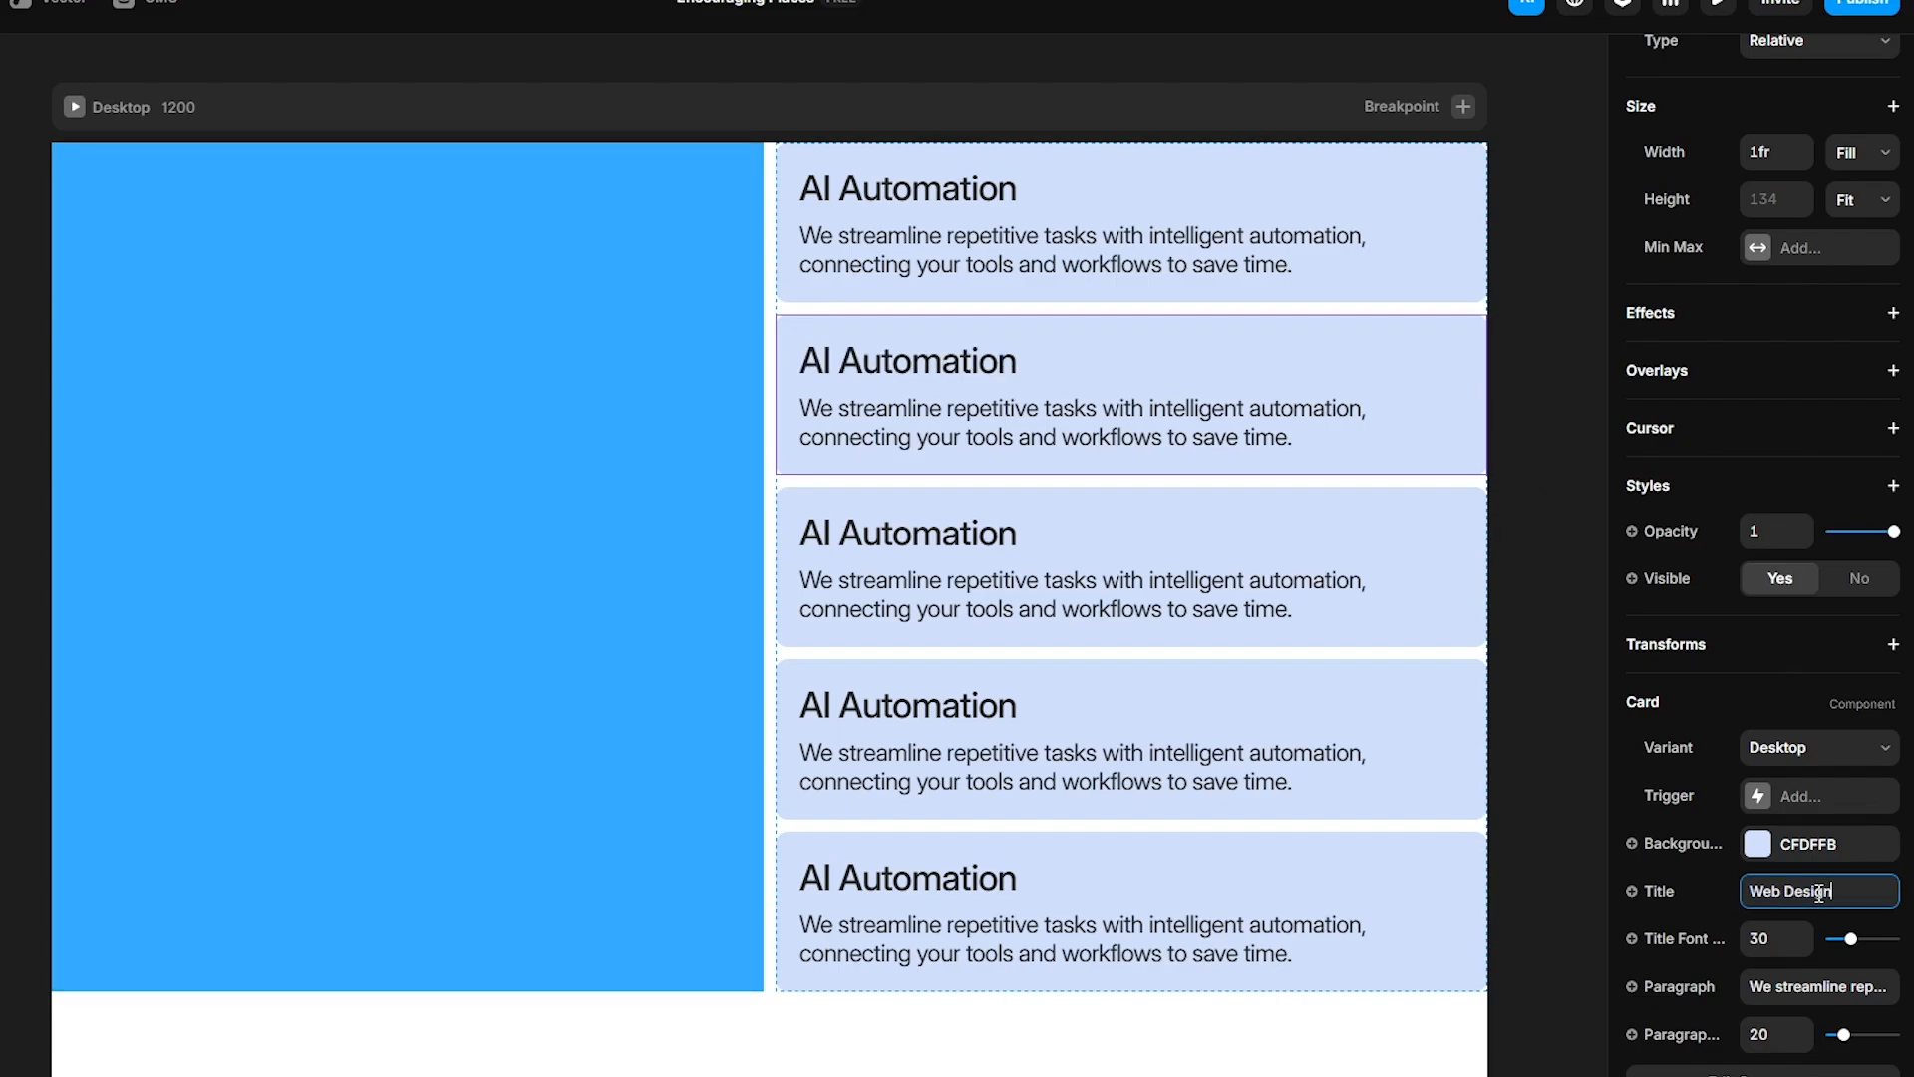
key(Return)
- Paste the Web Design description into the second card's paragraph and set its background colour to B9F6CA
click(1796, 988)
text(We design high-performing websites built to engage visitors, guide user behavior.)
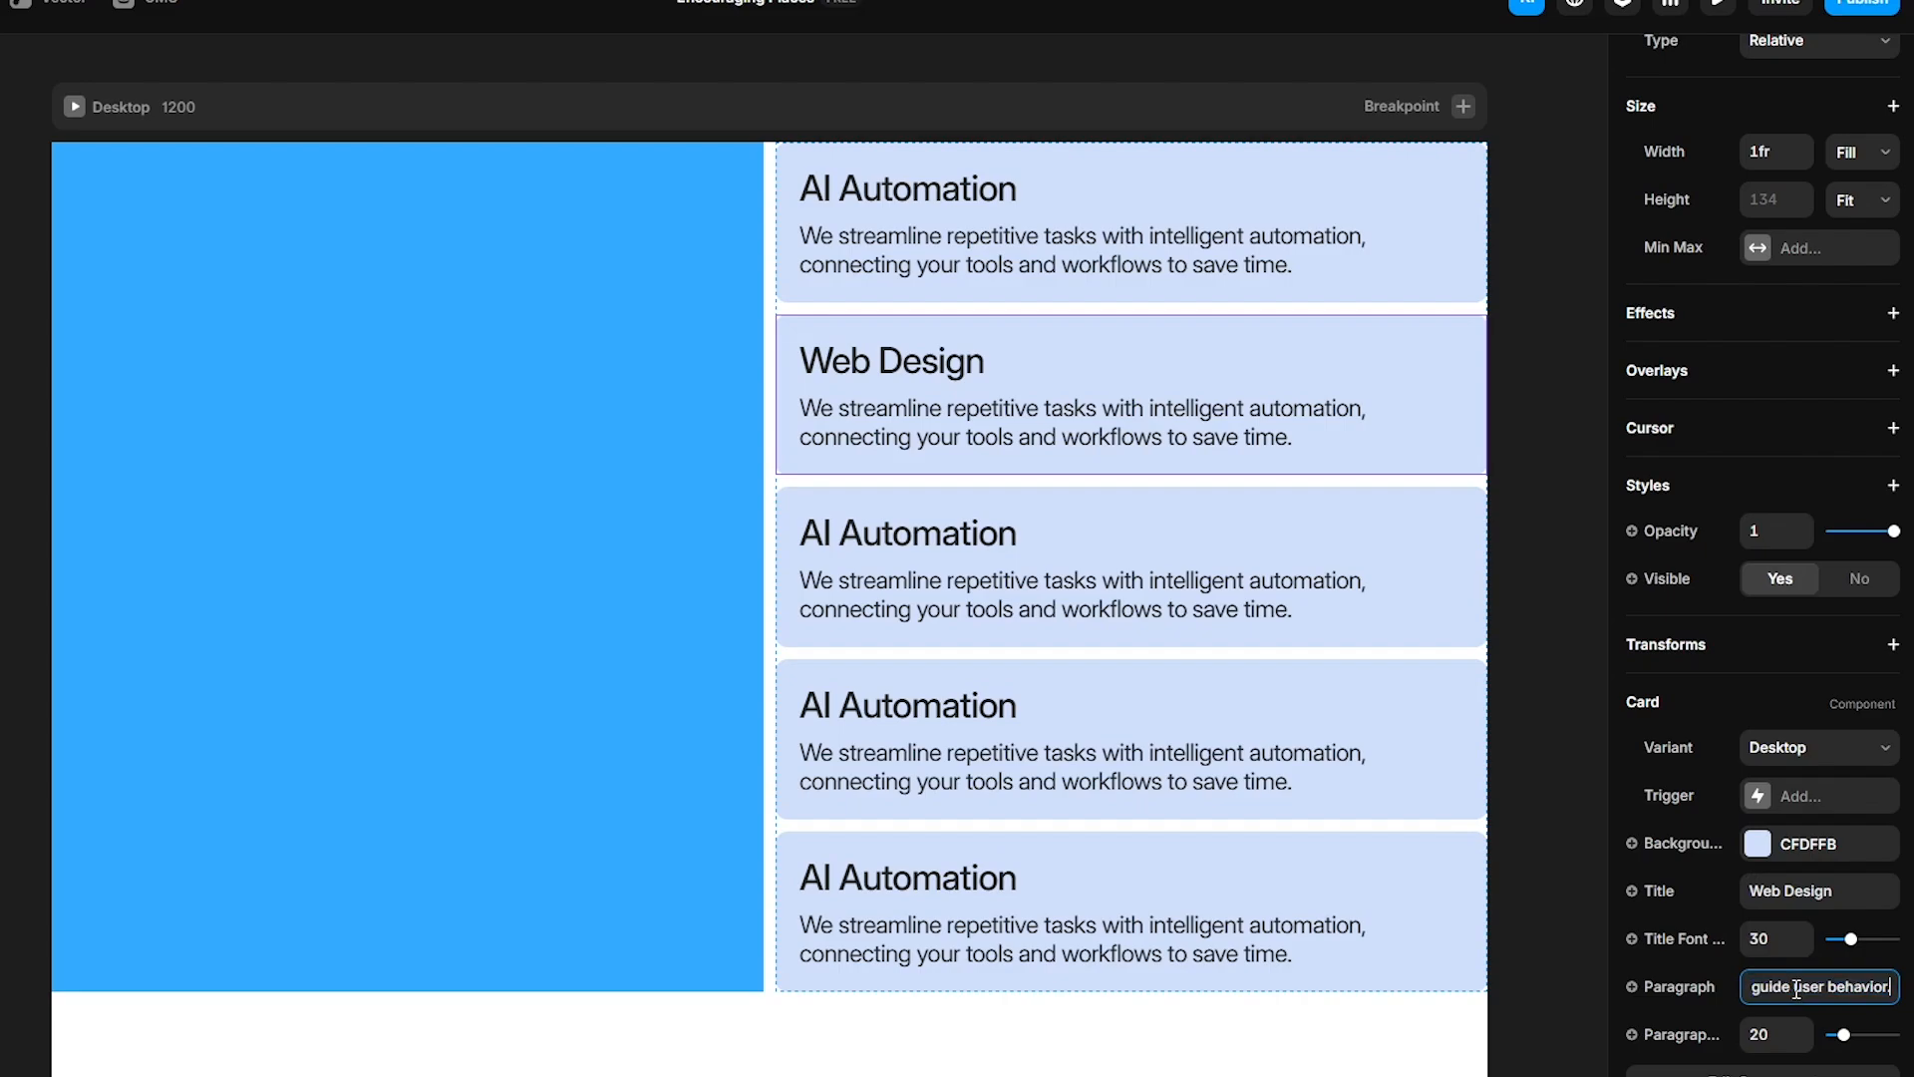
key(Return)
click(1825, 847)
text(B9F6CA)
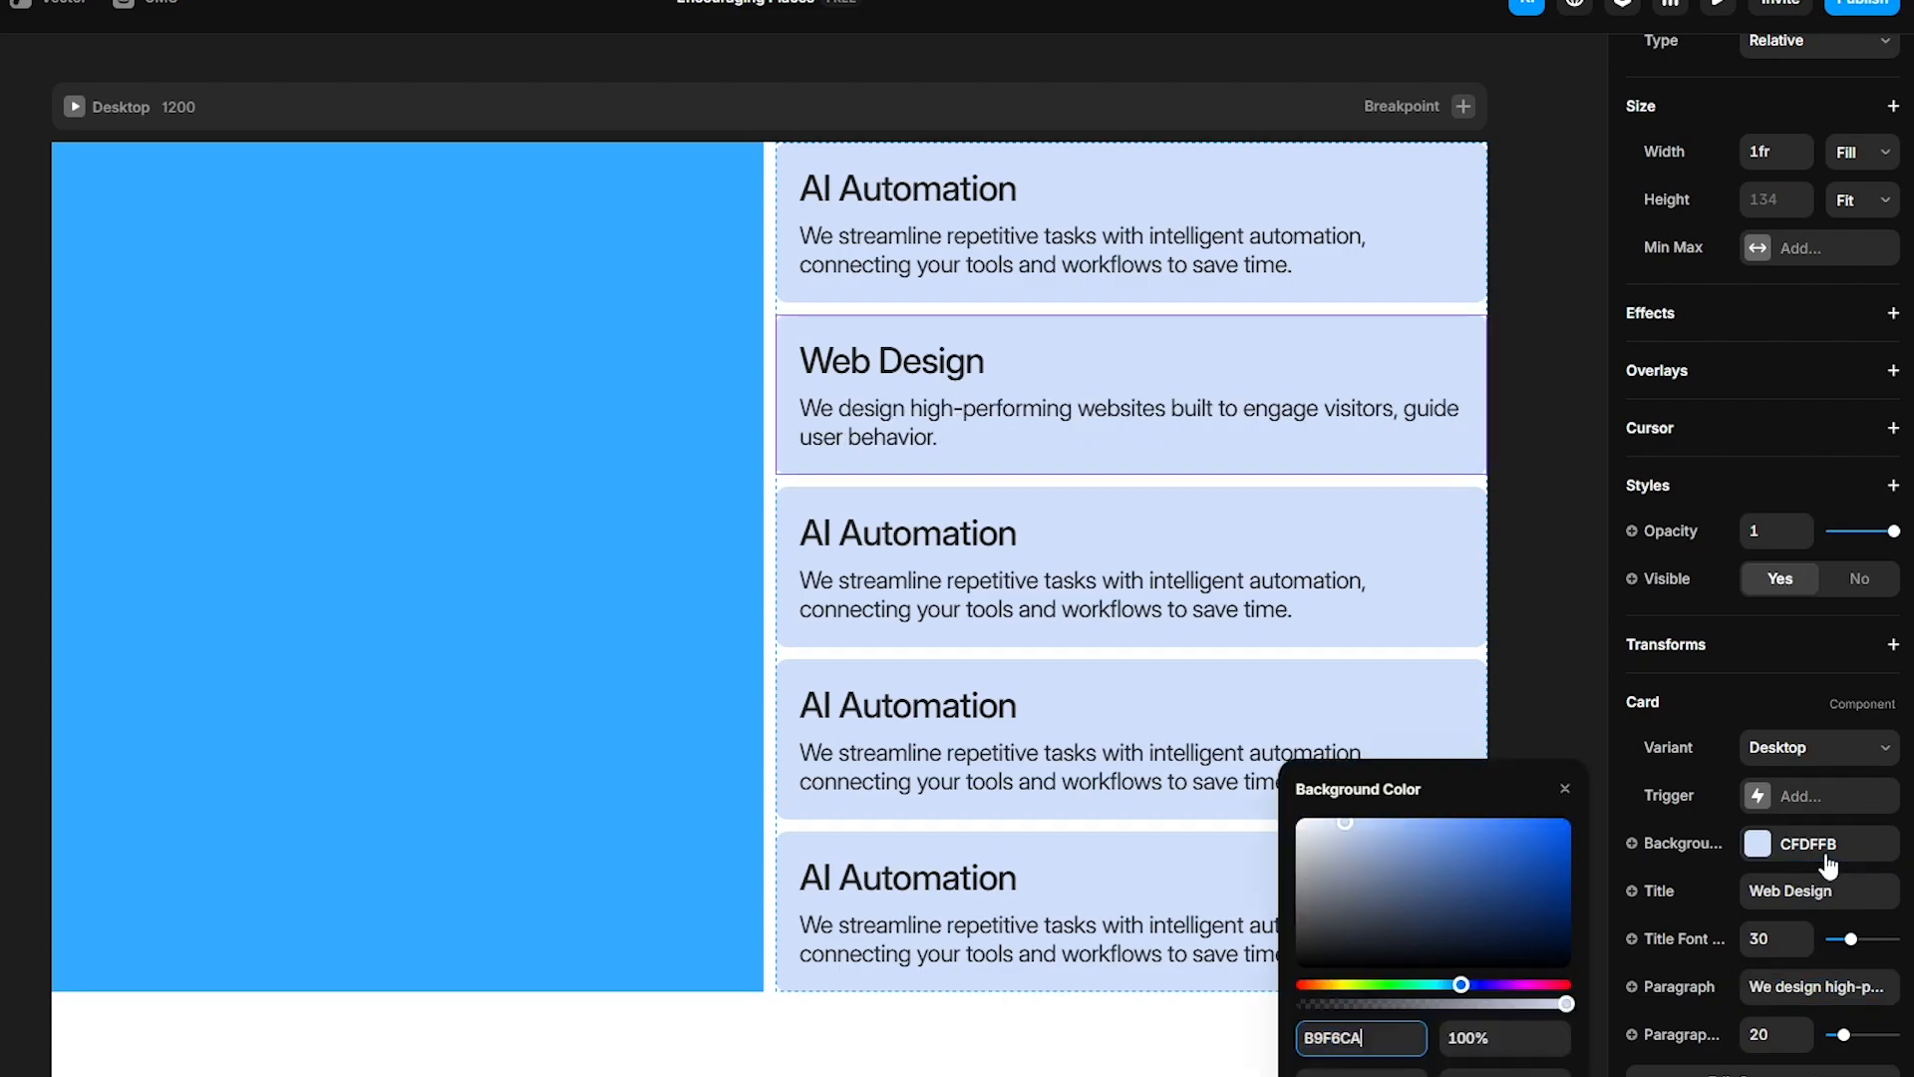
key(Return)
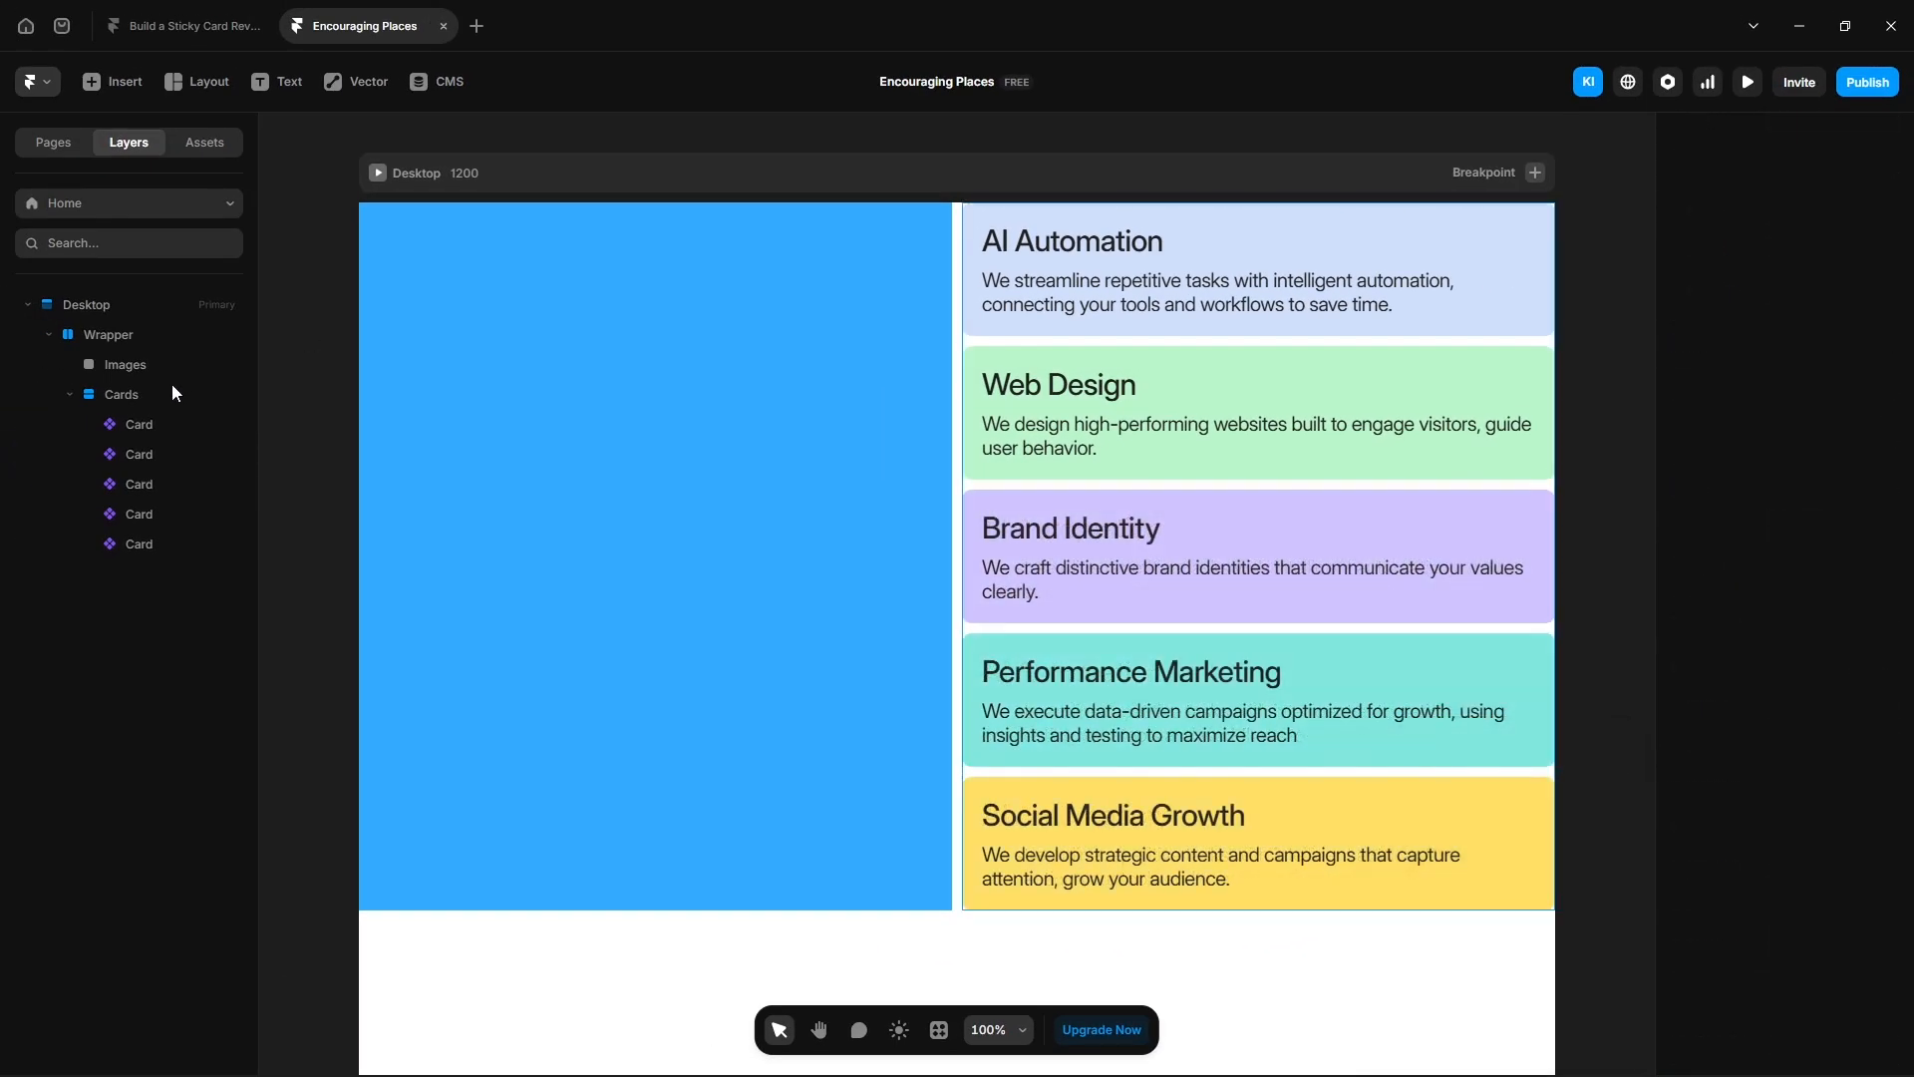
- Turn the Images frame inside the Wrapper into a component
click(128, 339)
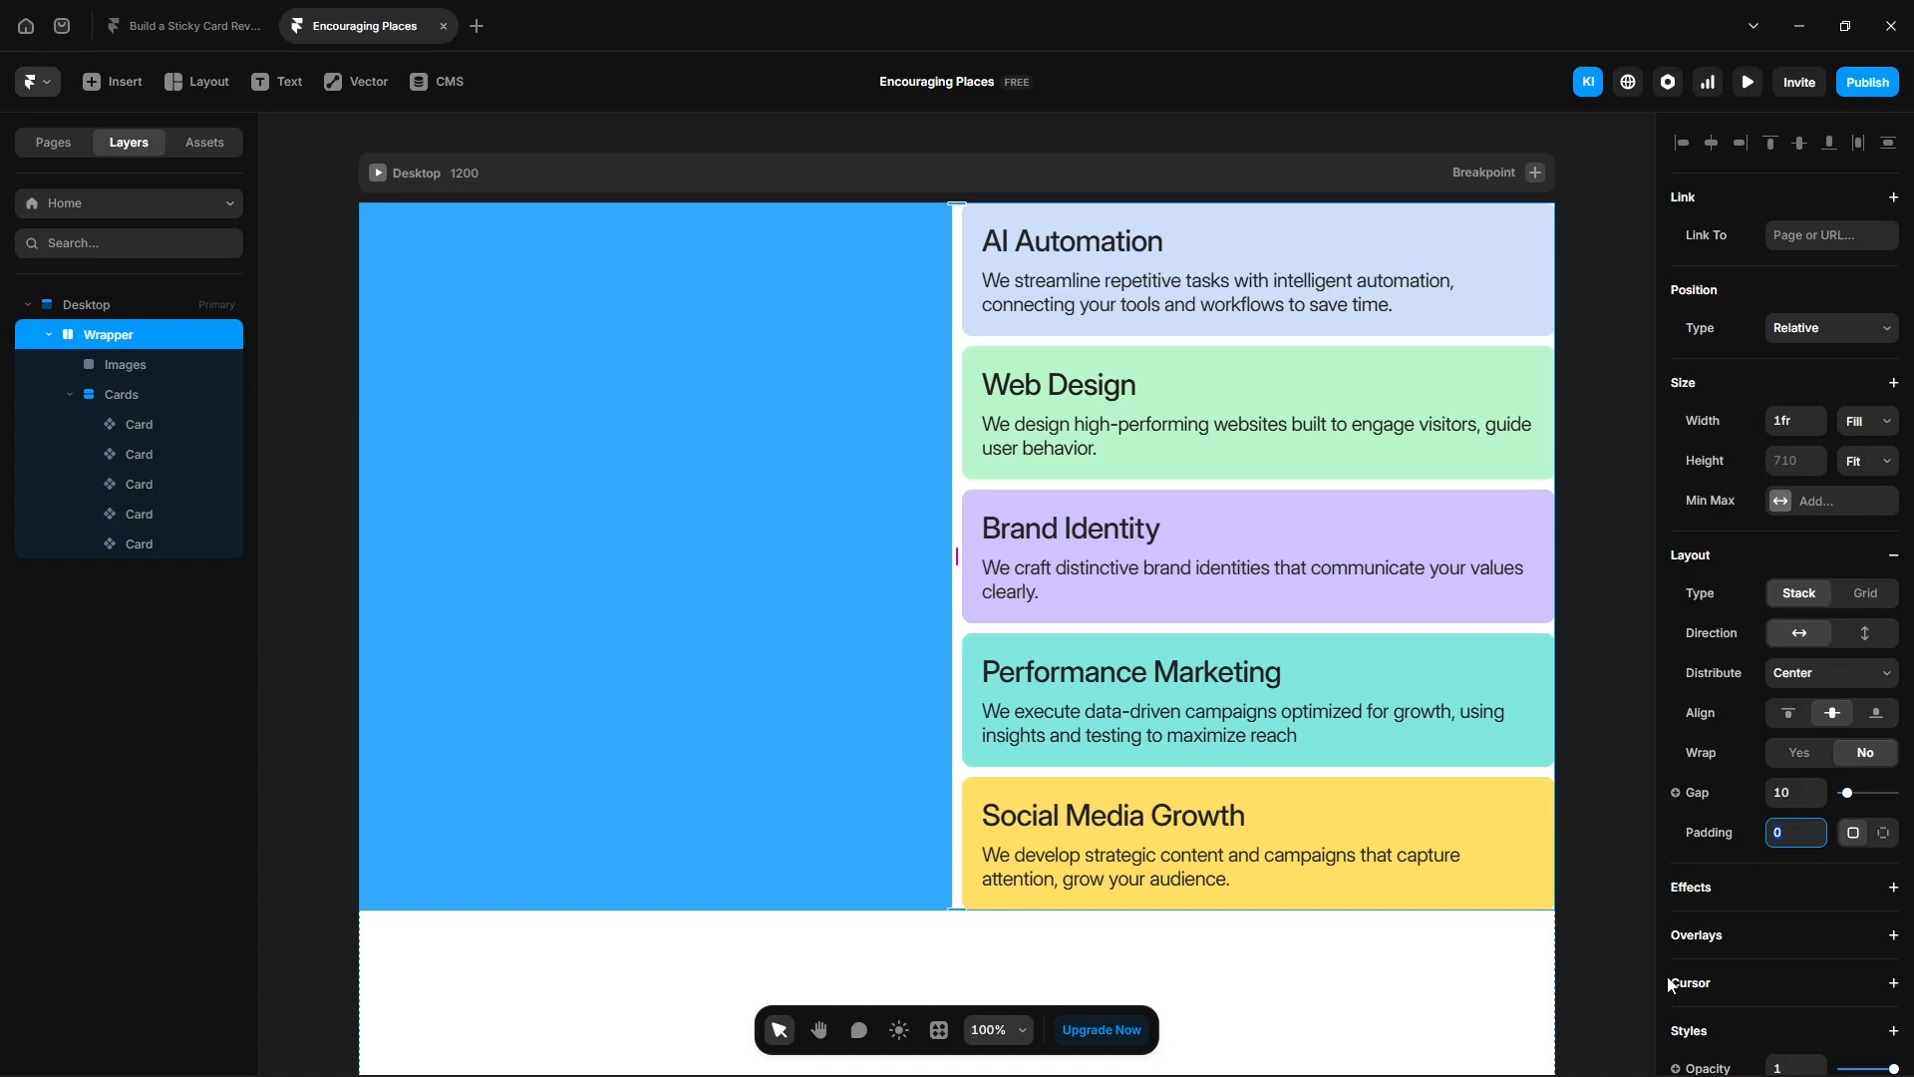
key(Return)
click(843, 457)
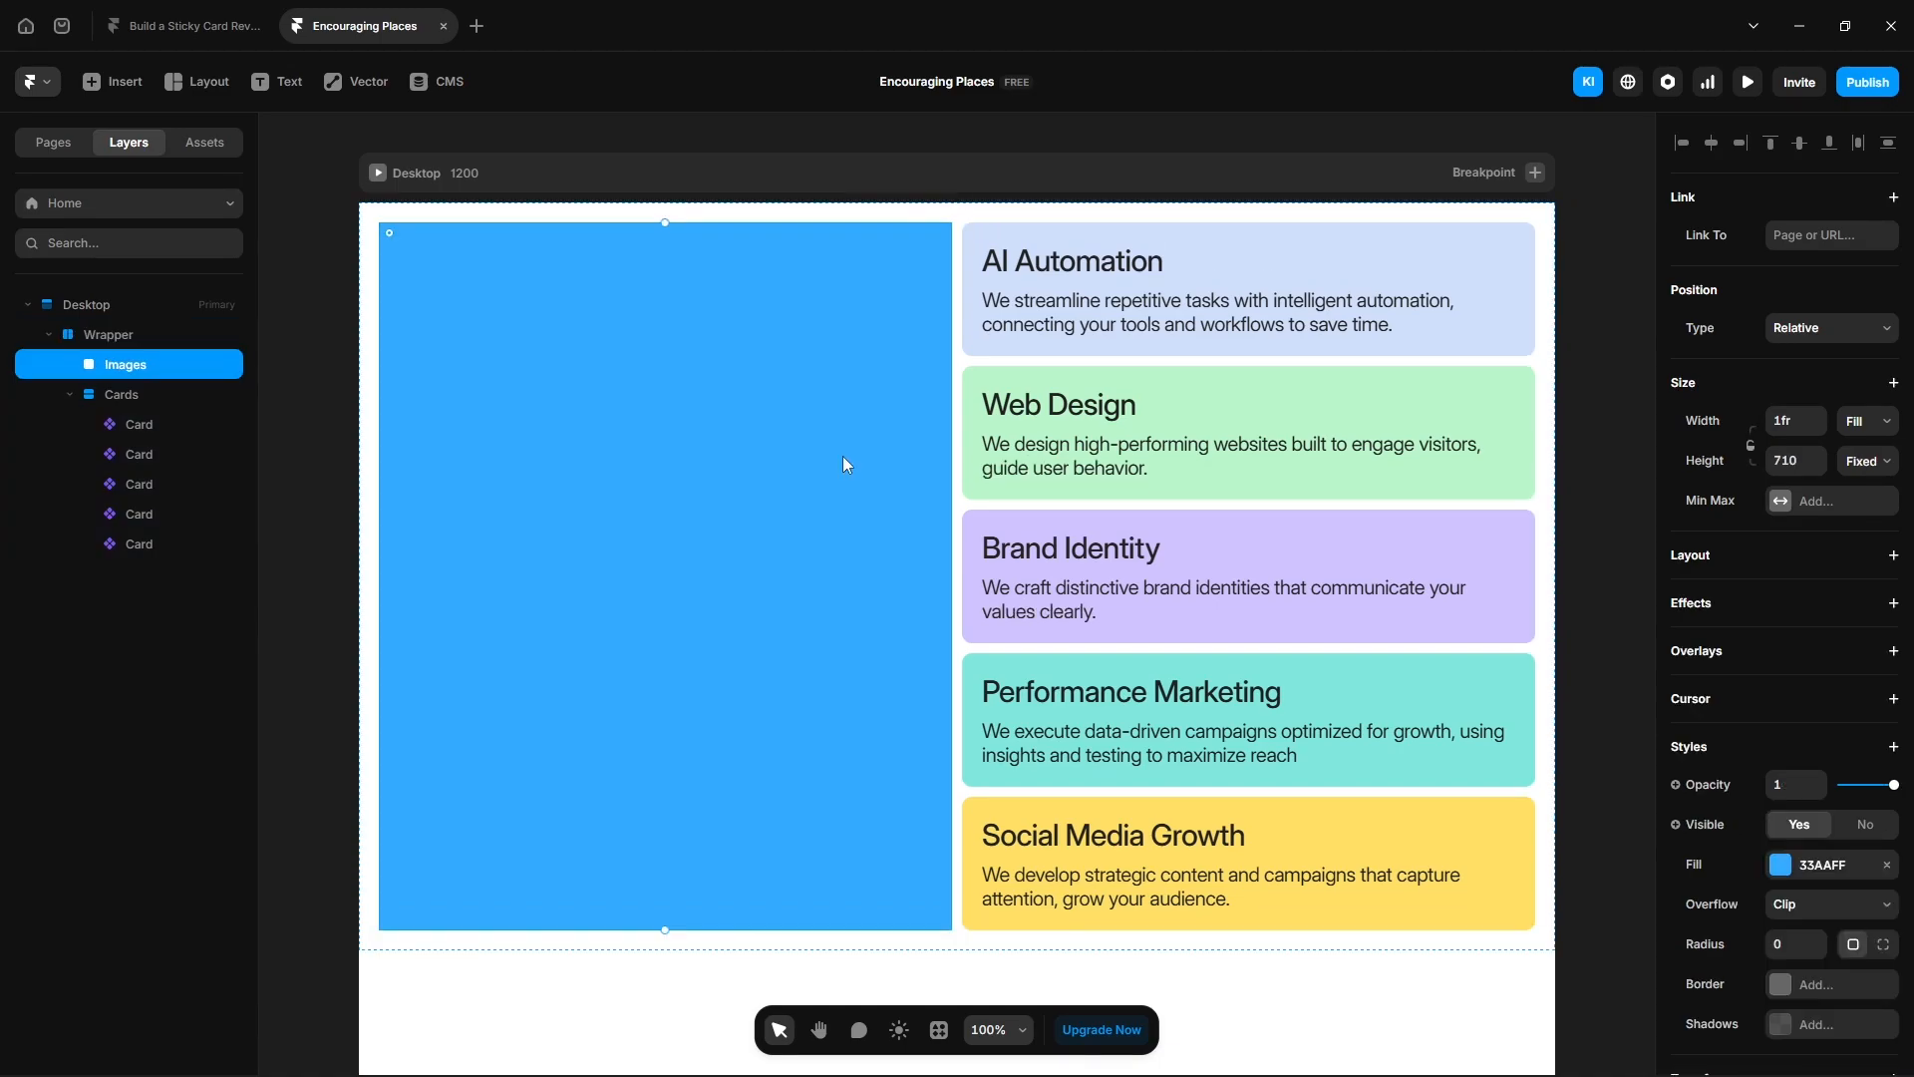
right_click(153, 363)
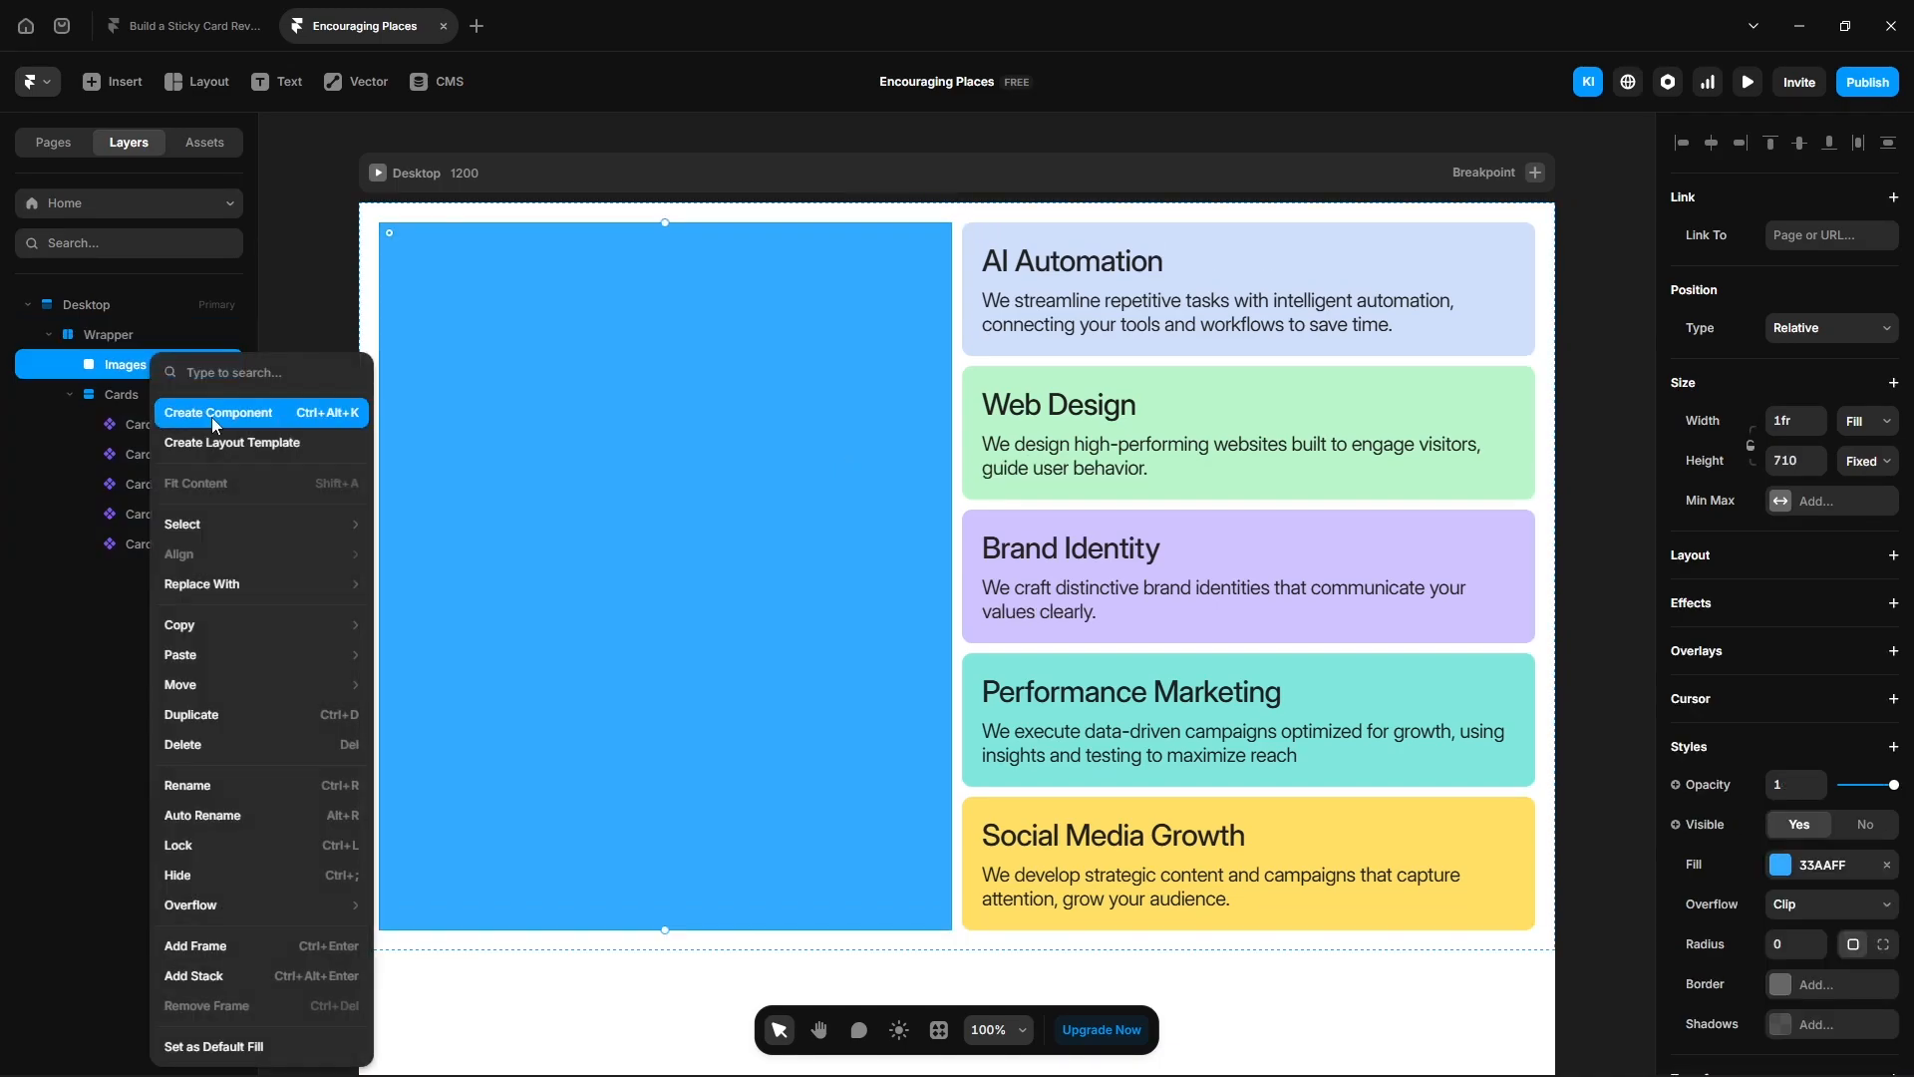
click(212, 416)
click(1006, 631)
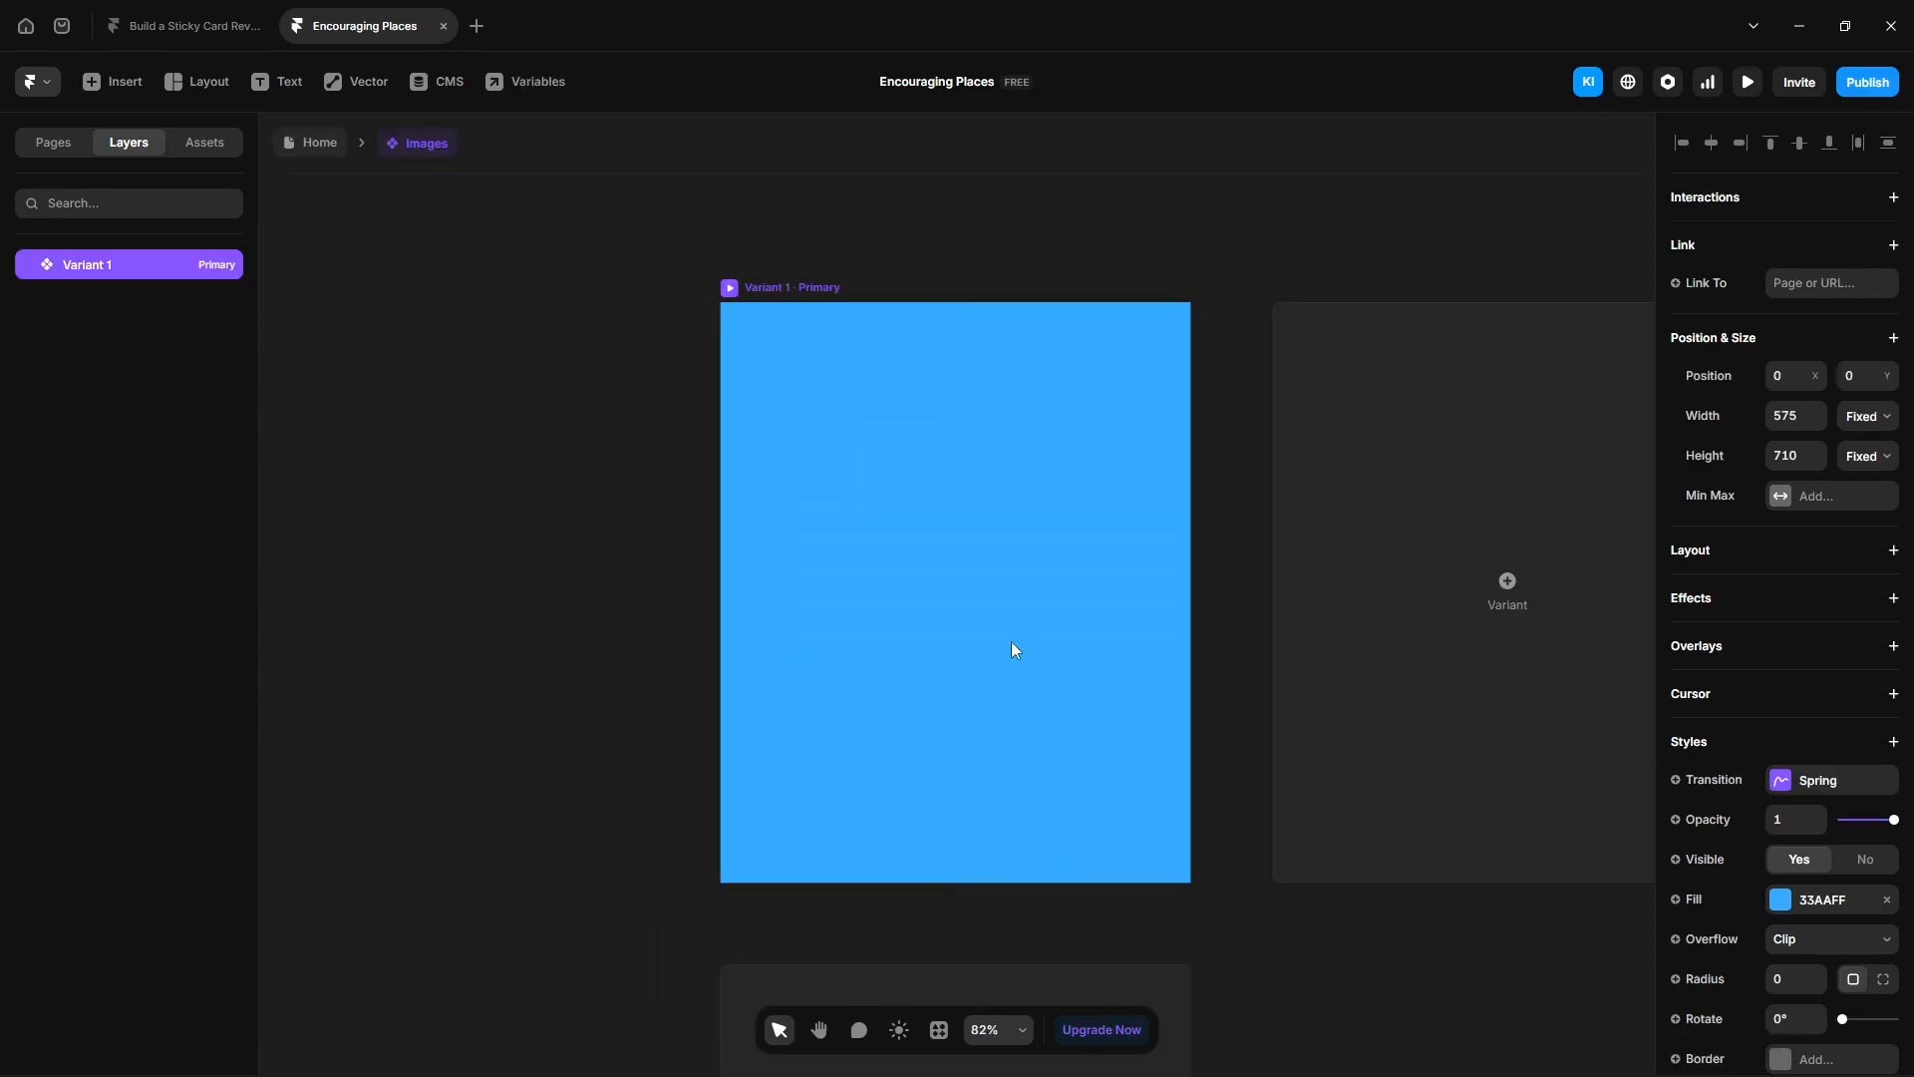
- Rename the component's primary variant to 1
double_click(99, 266)
text(1)
key(Return)
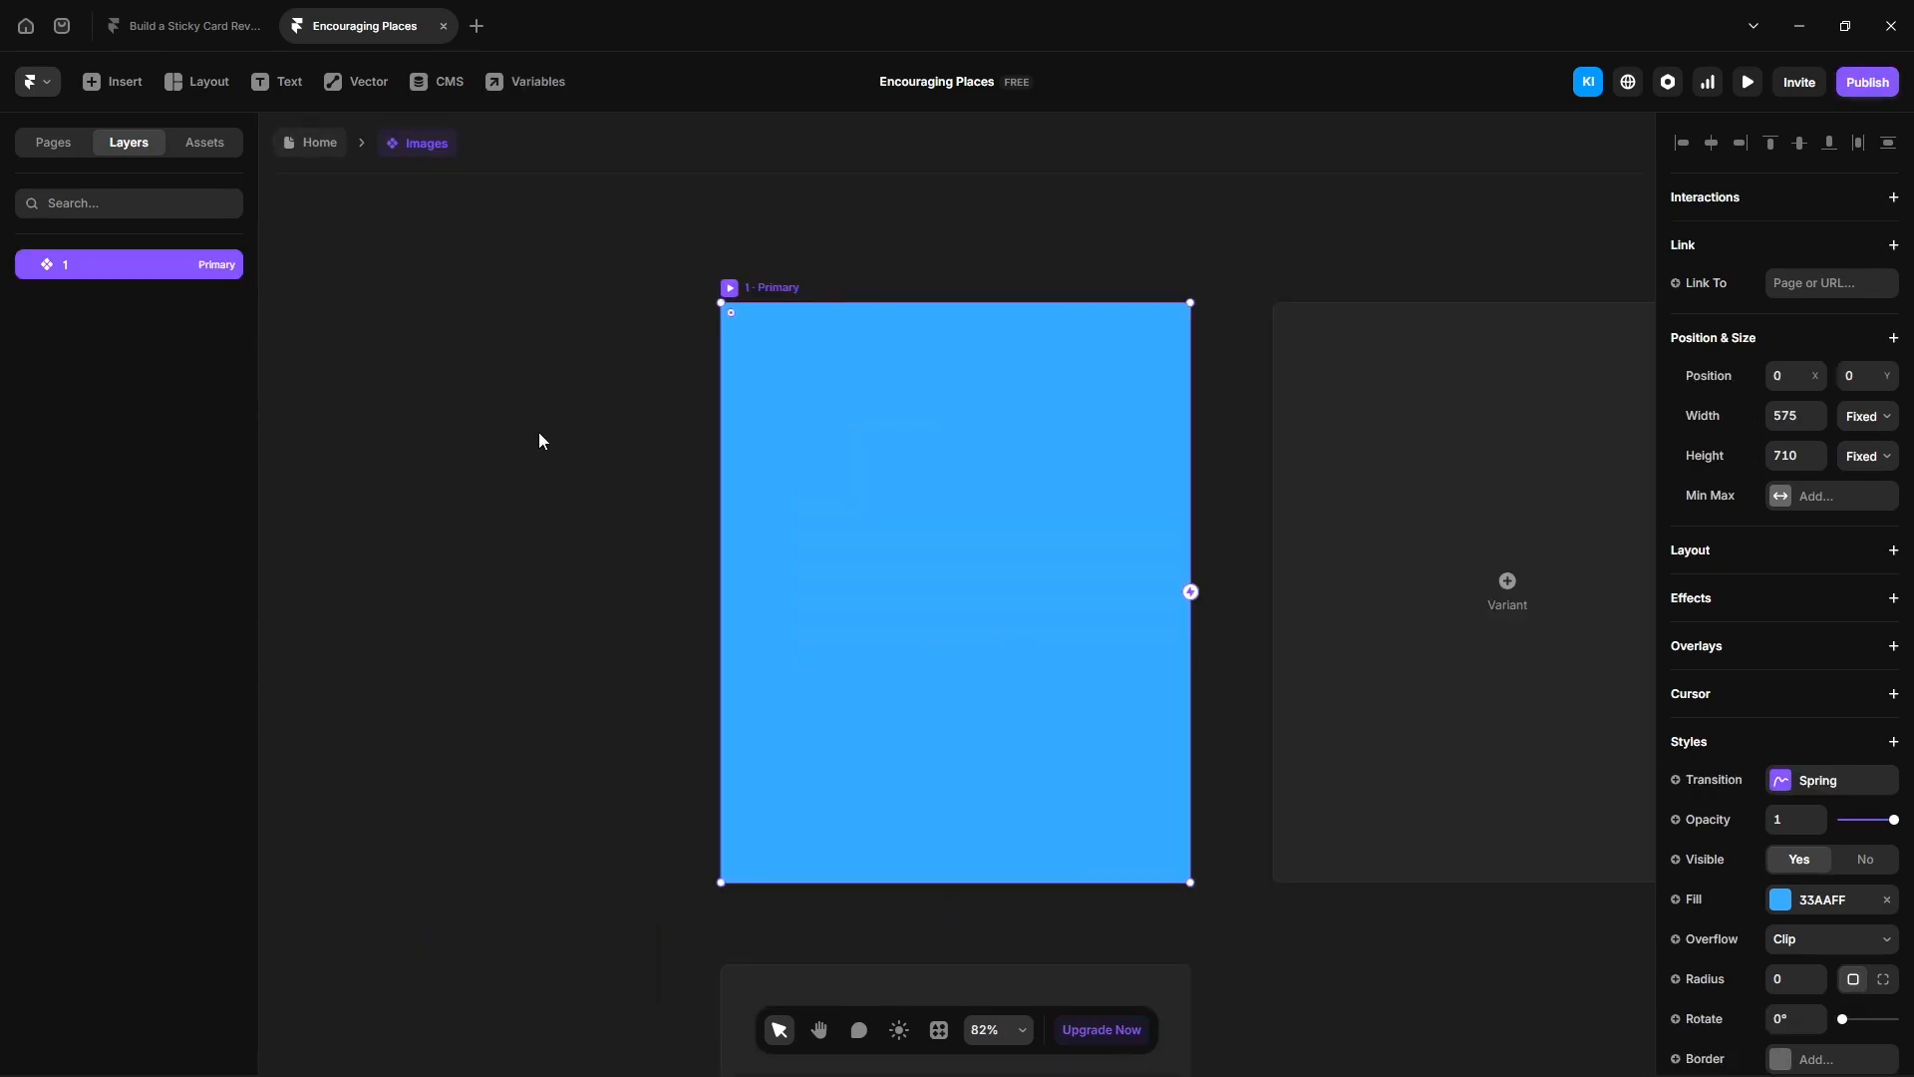
- Draw a frame about 283 × 371 inside variant 1 and set its width to 100% relative
key(f)
drag(804, 411, 1036, 714)
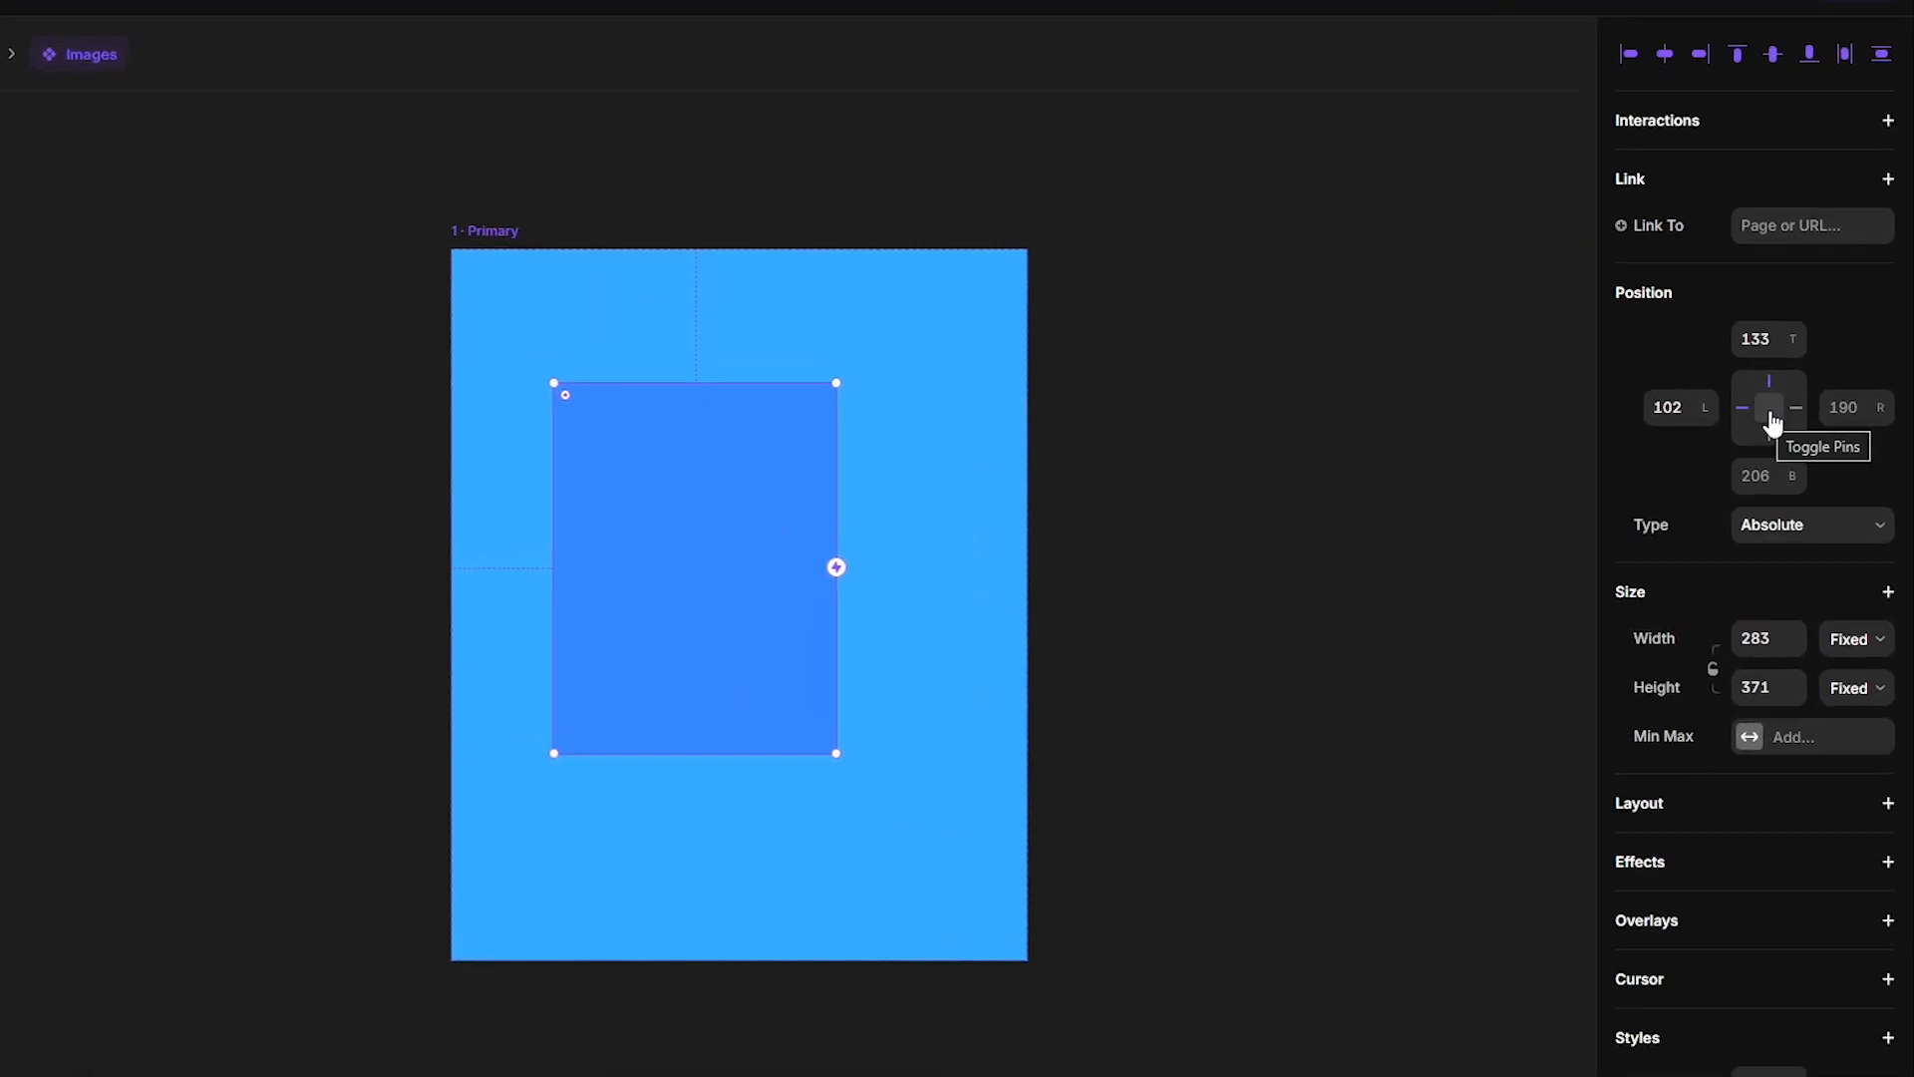
click(1846, 646)
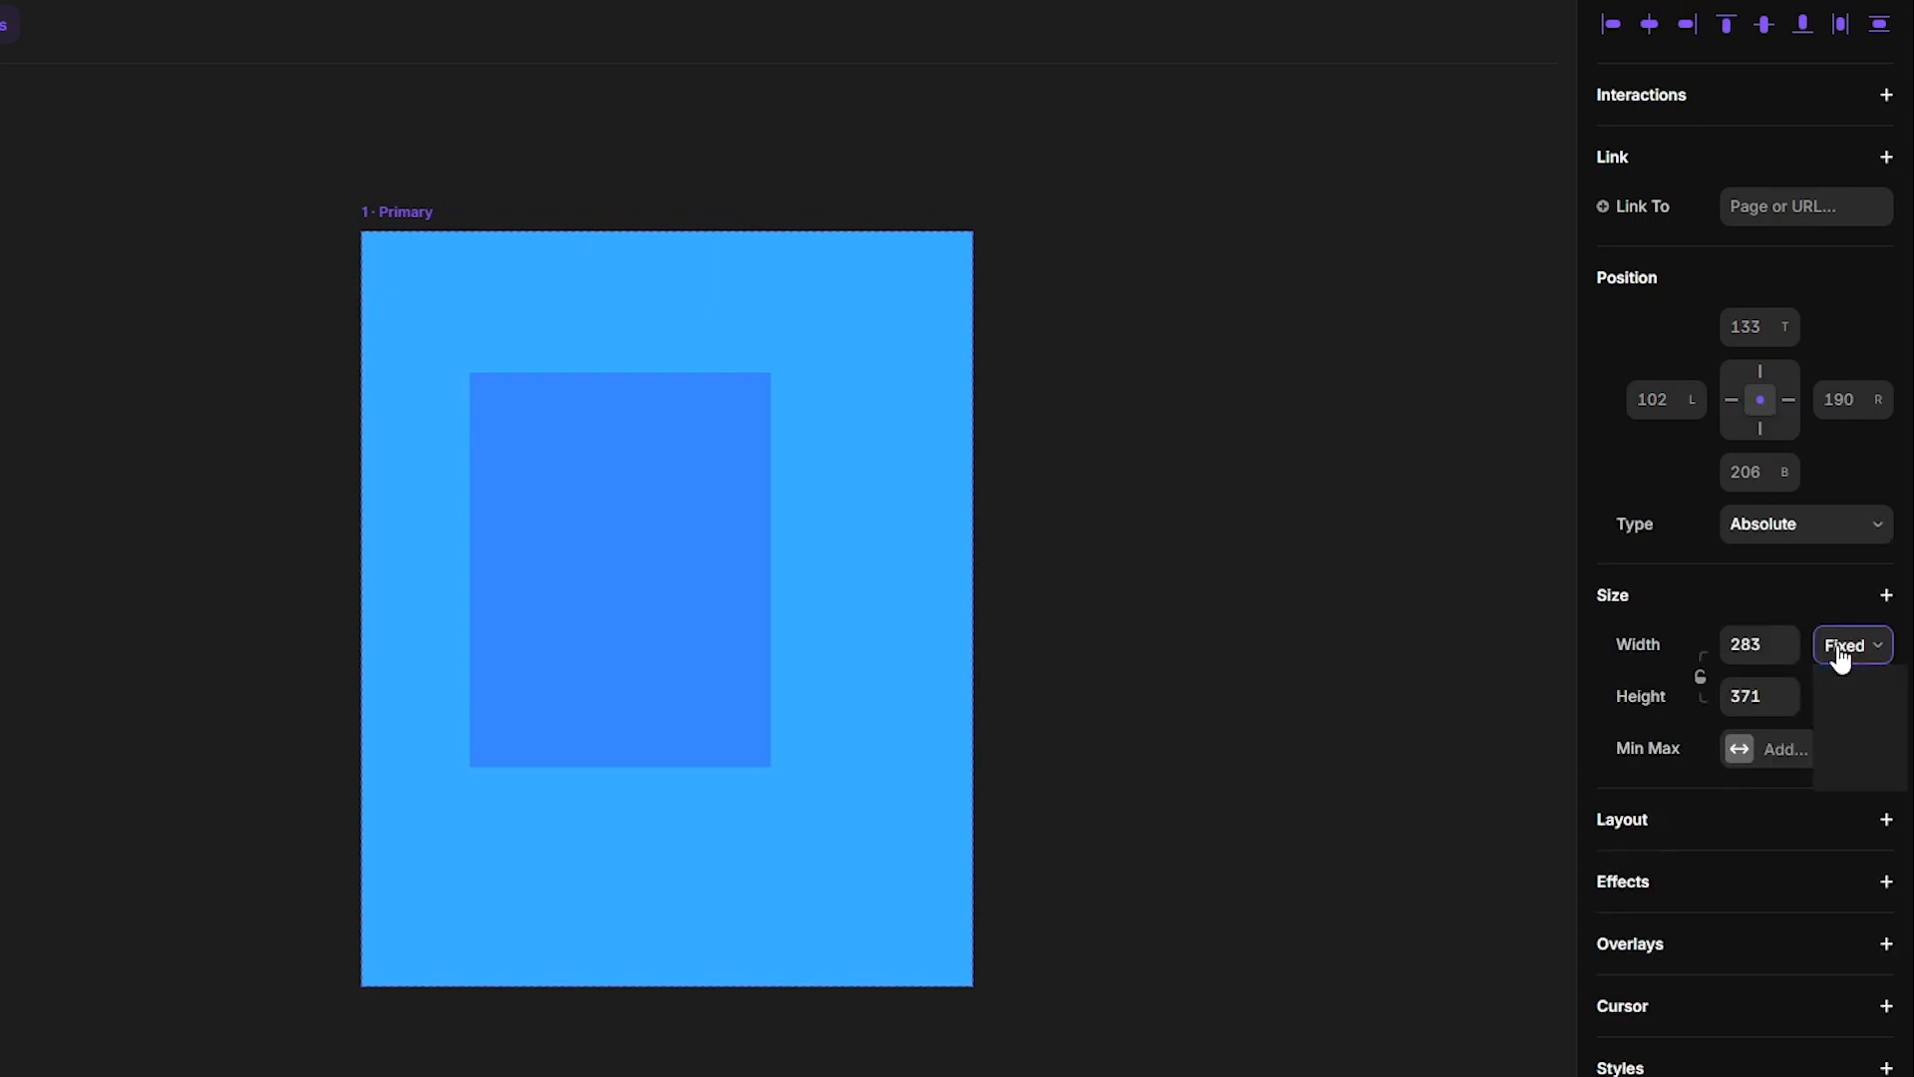
click(1852, 713)
click(1752, 648)
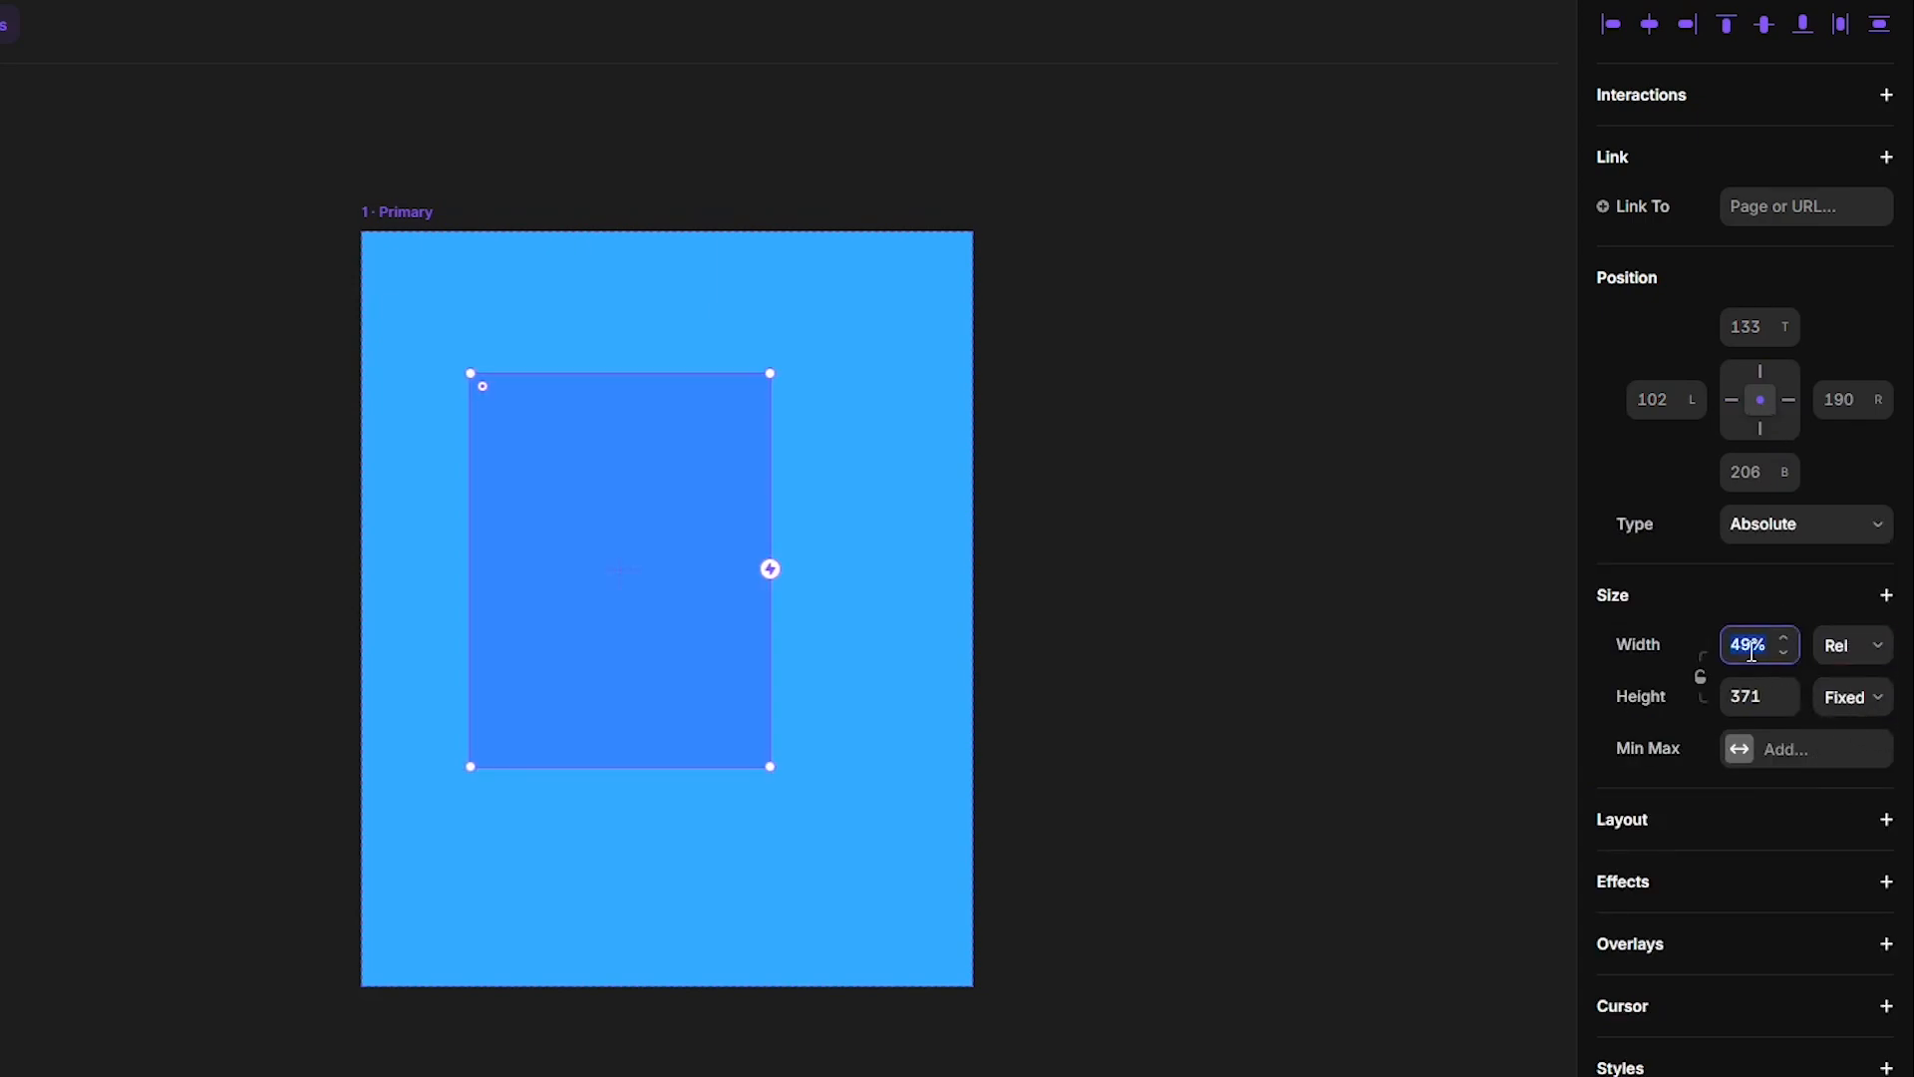
text(100)
key(Return)
- Set the frame's height to 100% relative and center it horizontally and vertically in the variant
click(1853, 697)
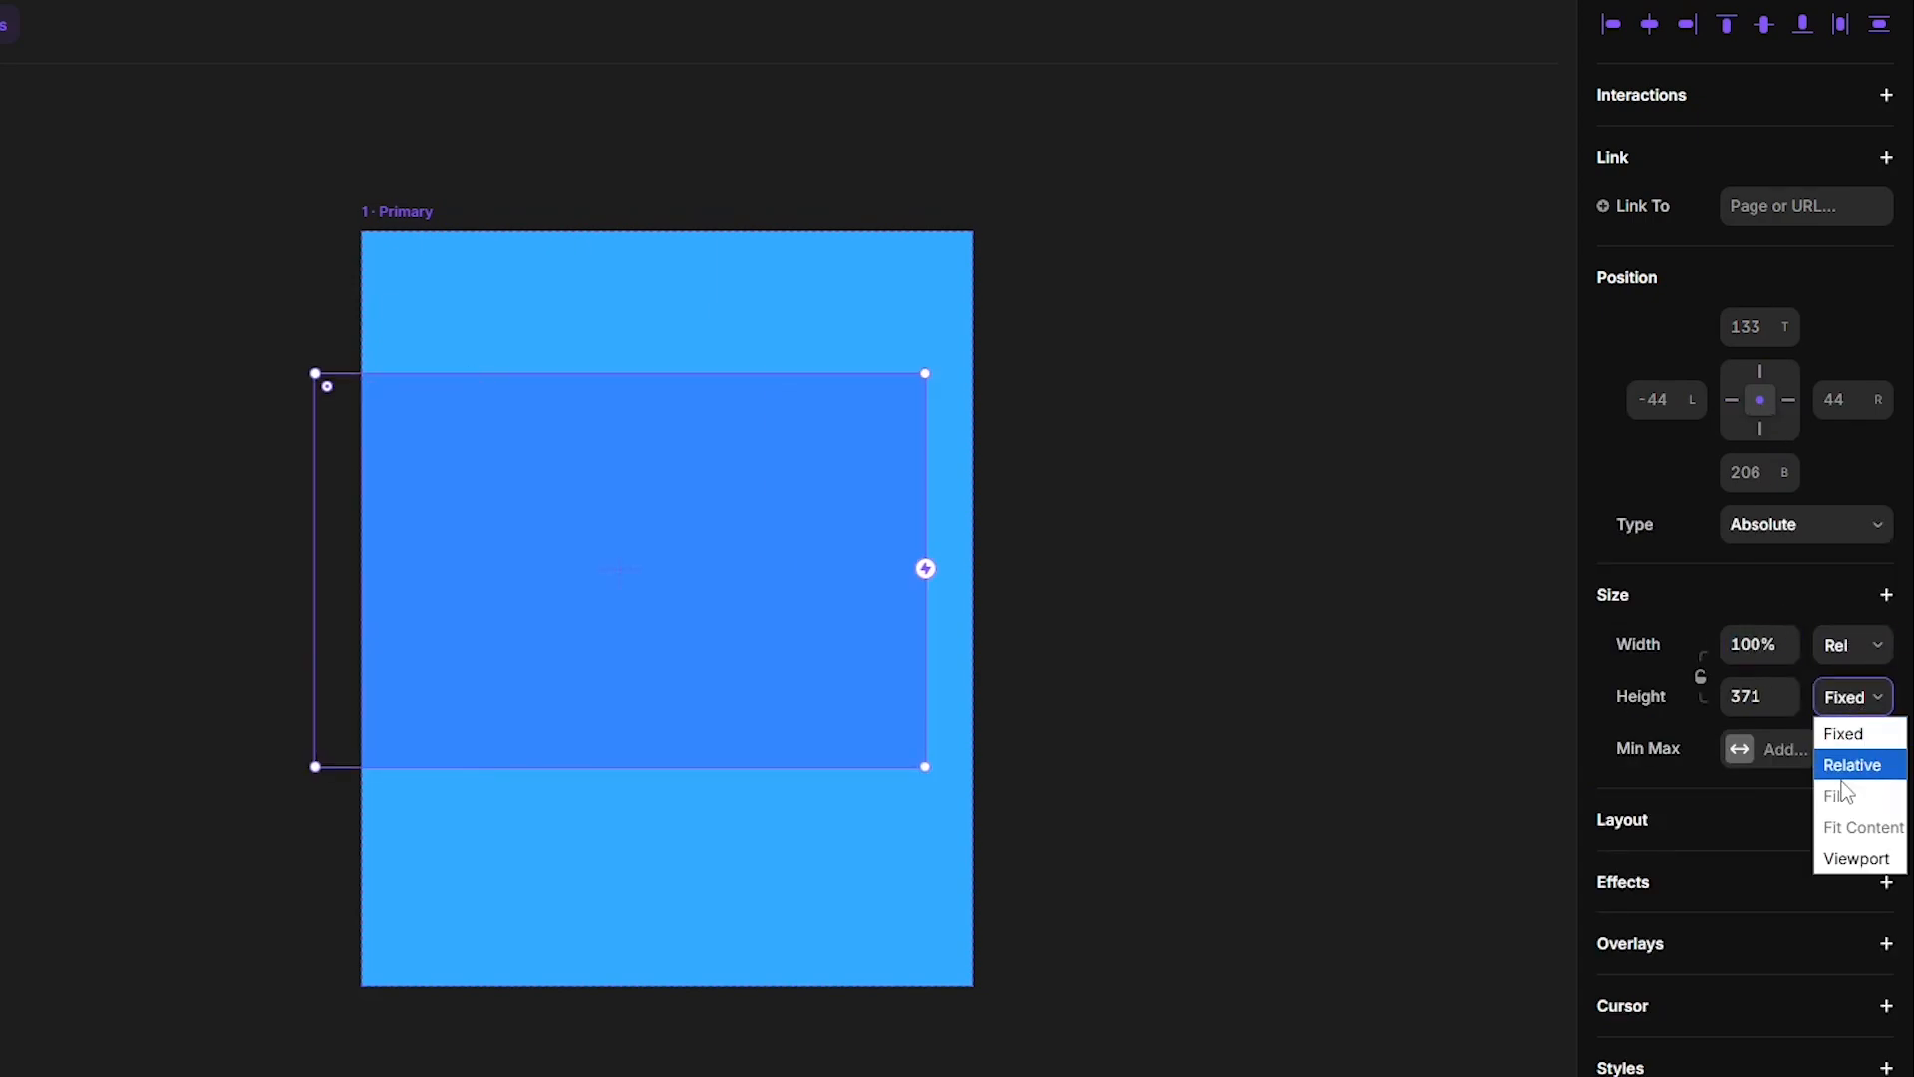
click(1851, 760)
click(1757, 712)
text(10)
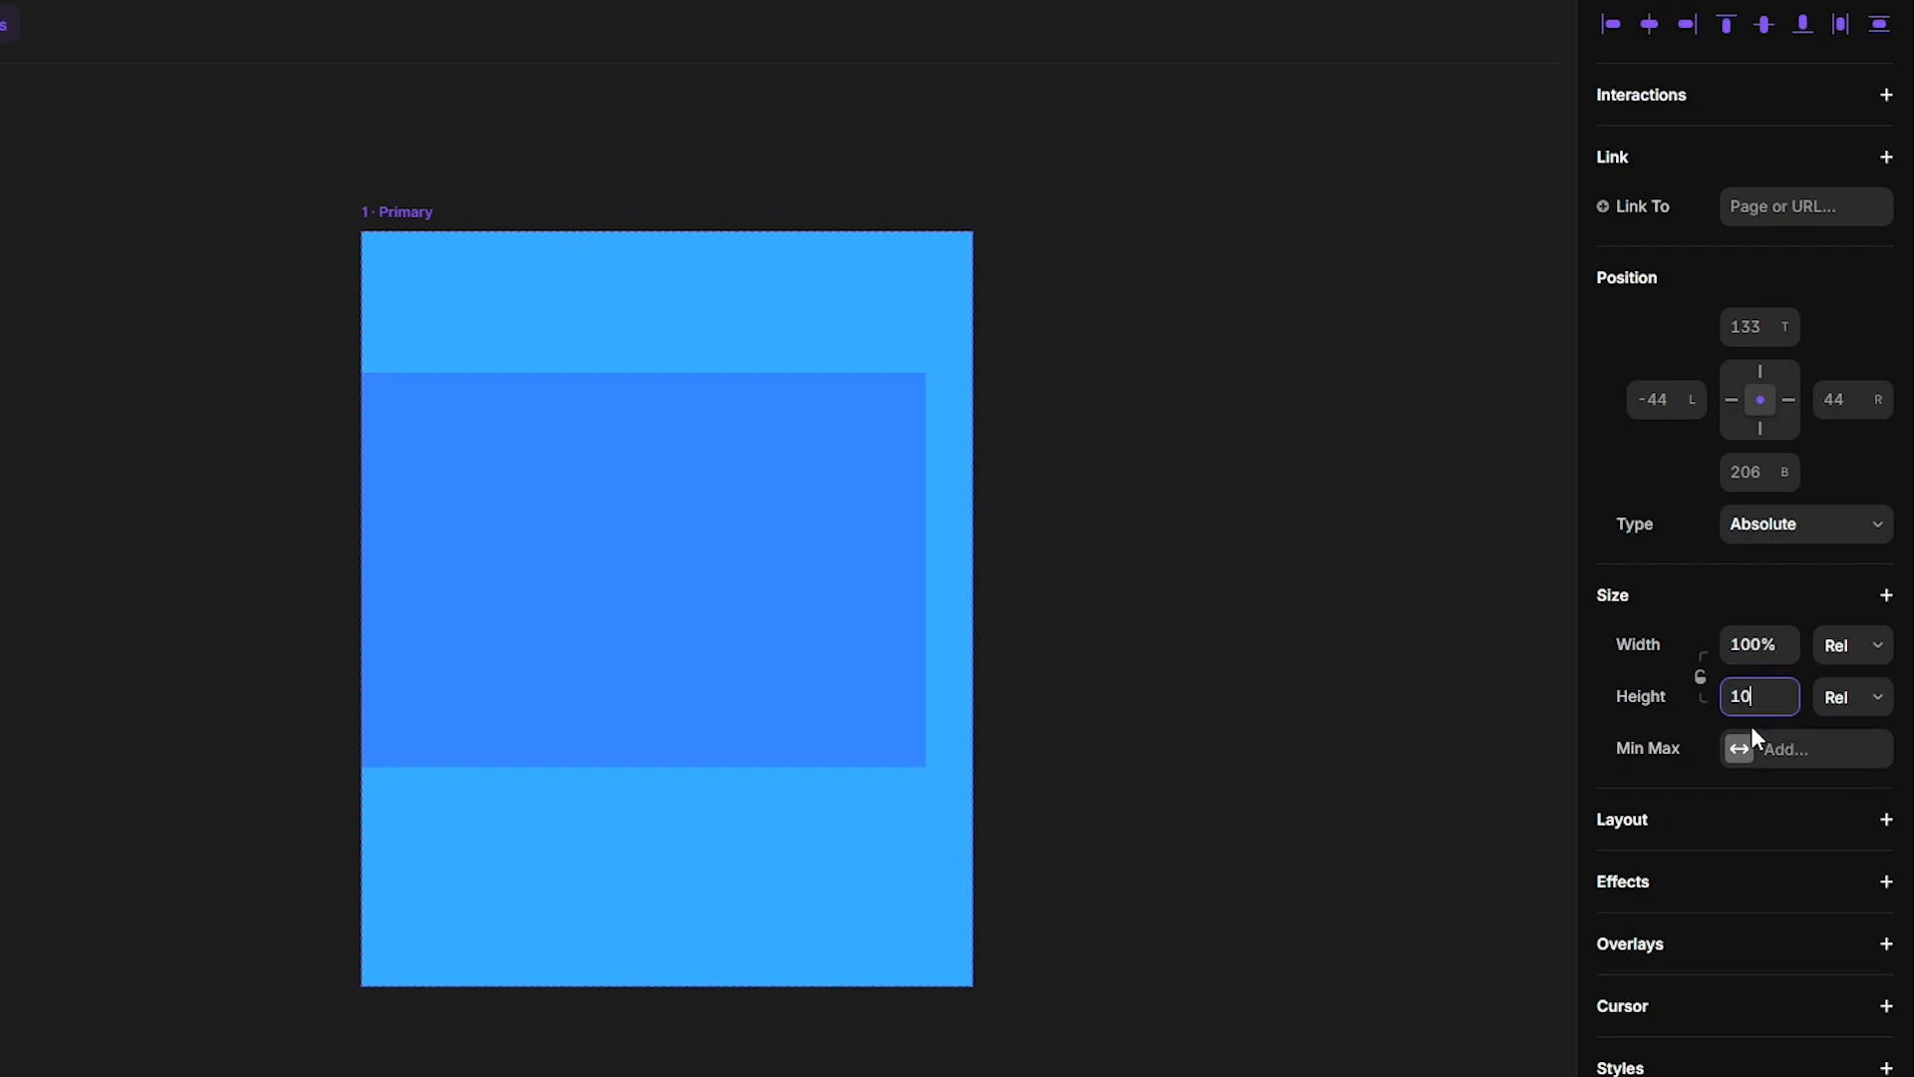
text(0%)
key(Return)
click(1650, 29)
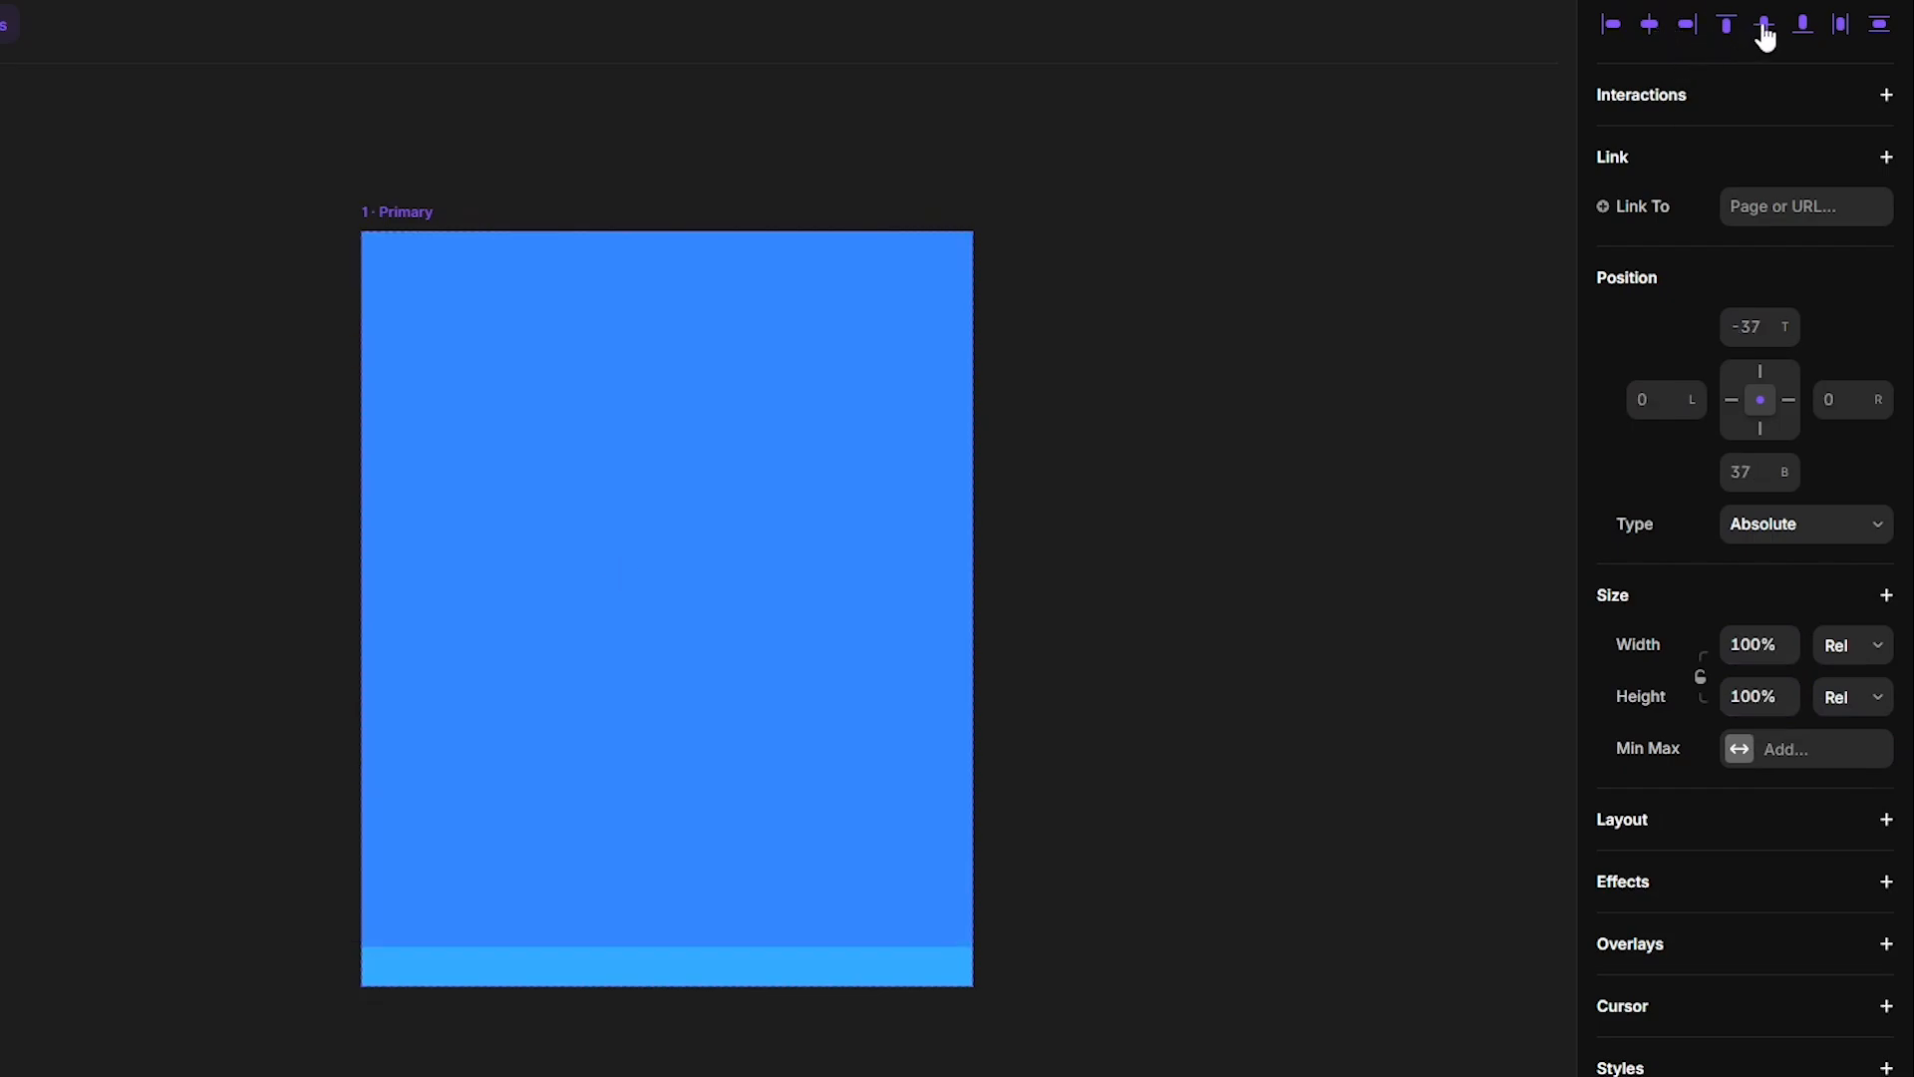
click(1763, 28)
- Fill the frame with the portrait photo as an image fill and set its corner radius to 20
scroll(1701, 866, down, 4)
click(1742, 850)
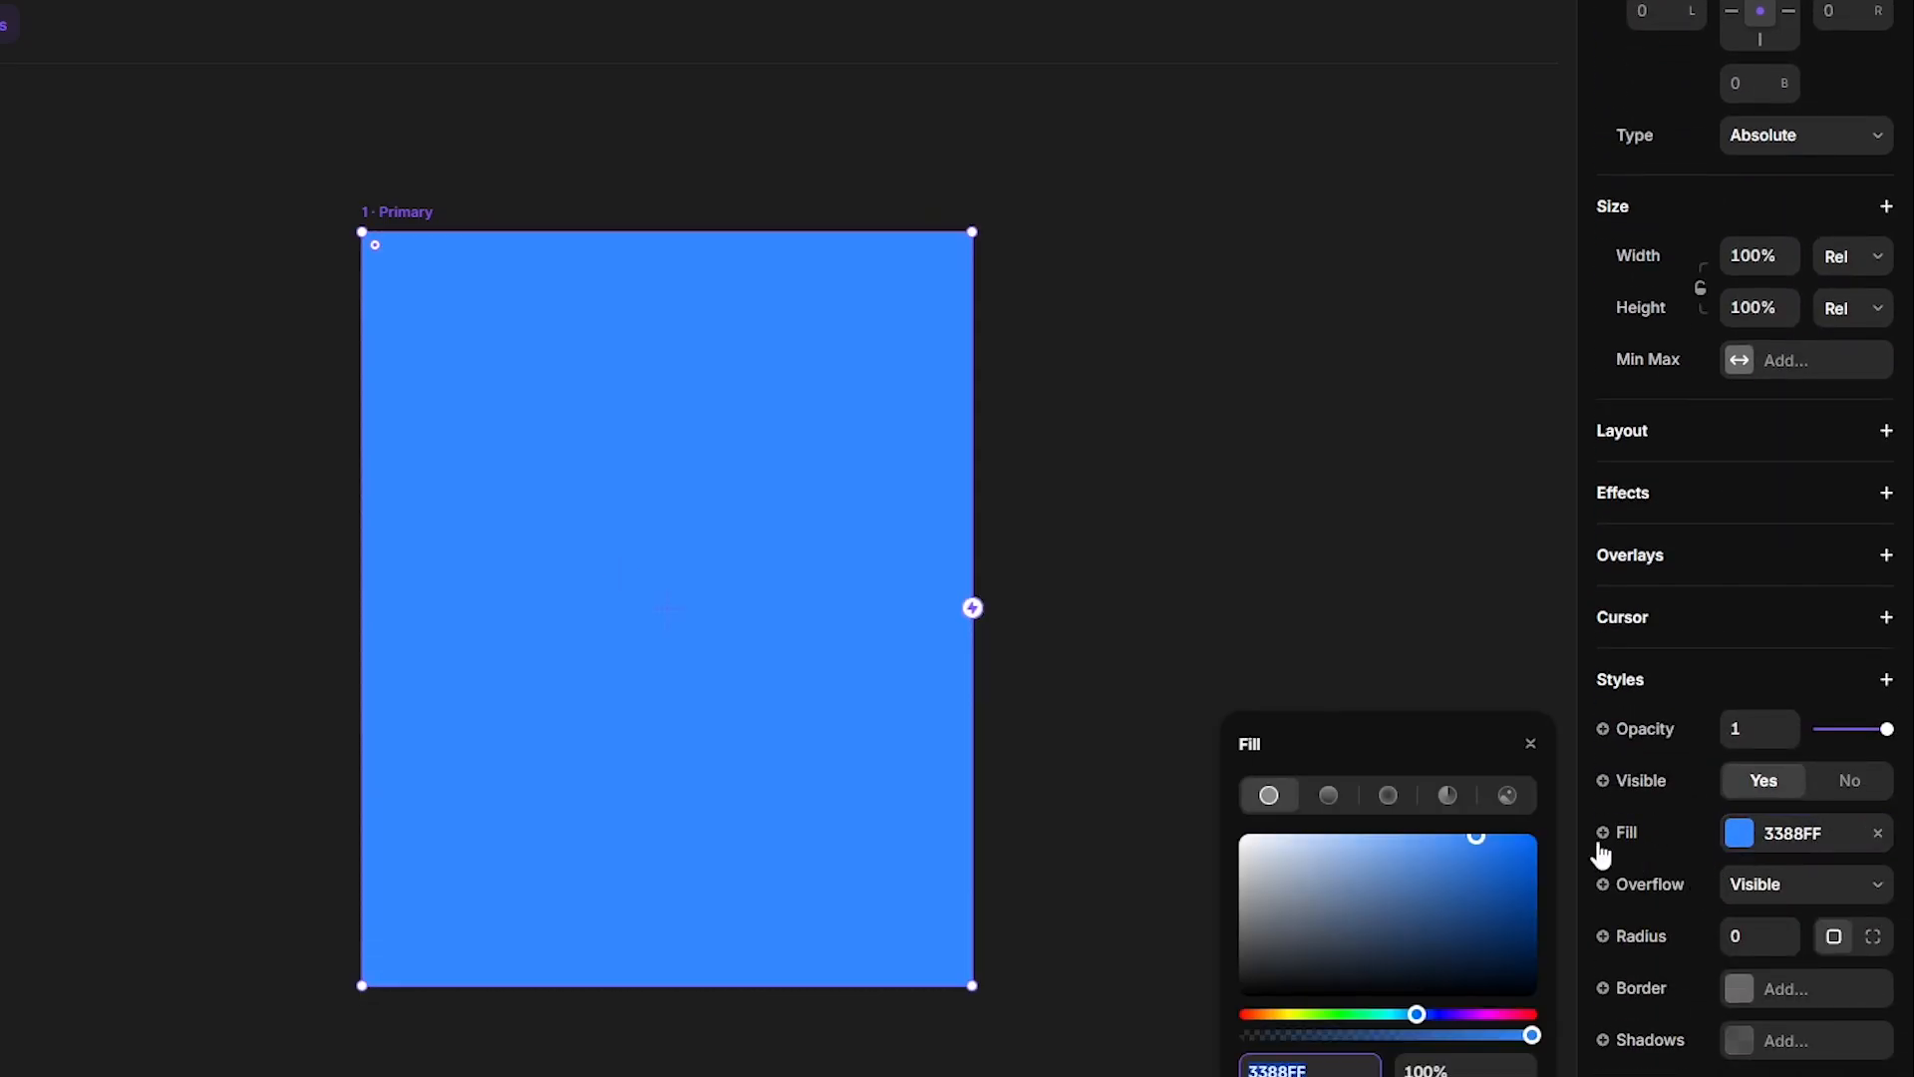
click(1508, 810)
drag(1605, 678, 1446, 812)
click(1740, 940)
text(20)
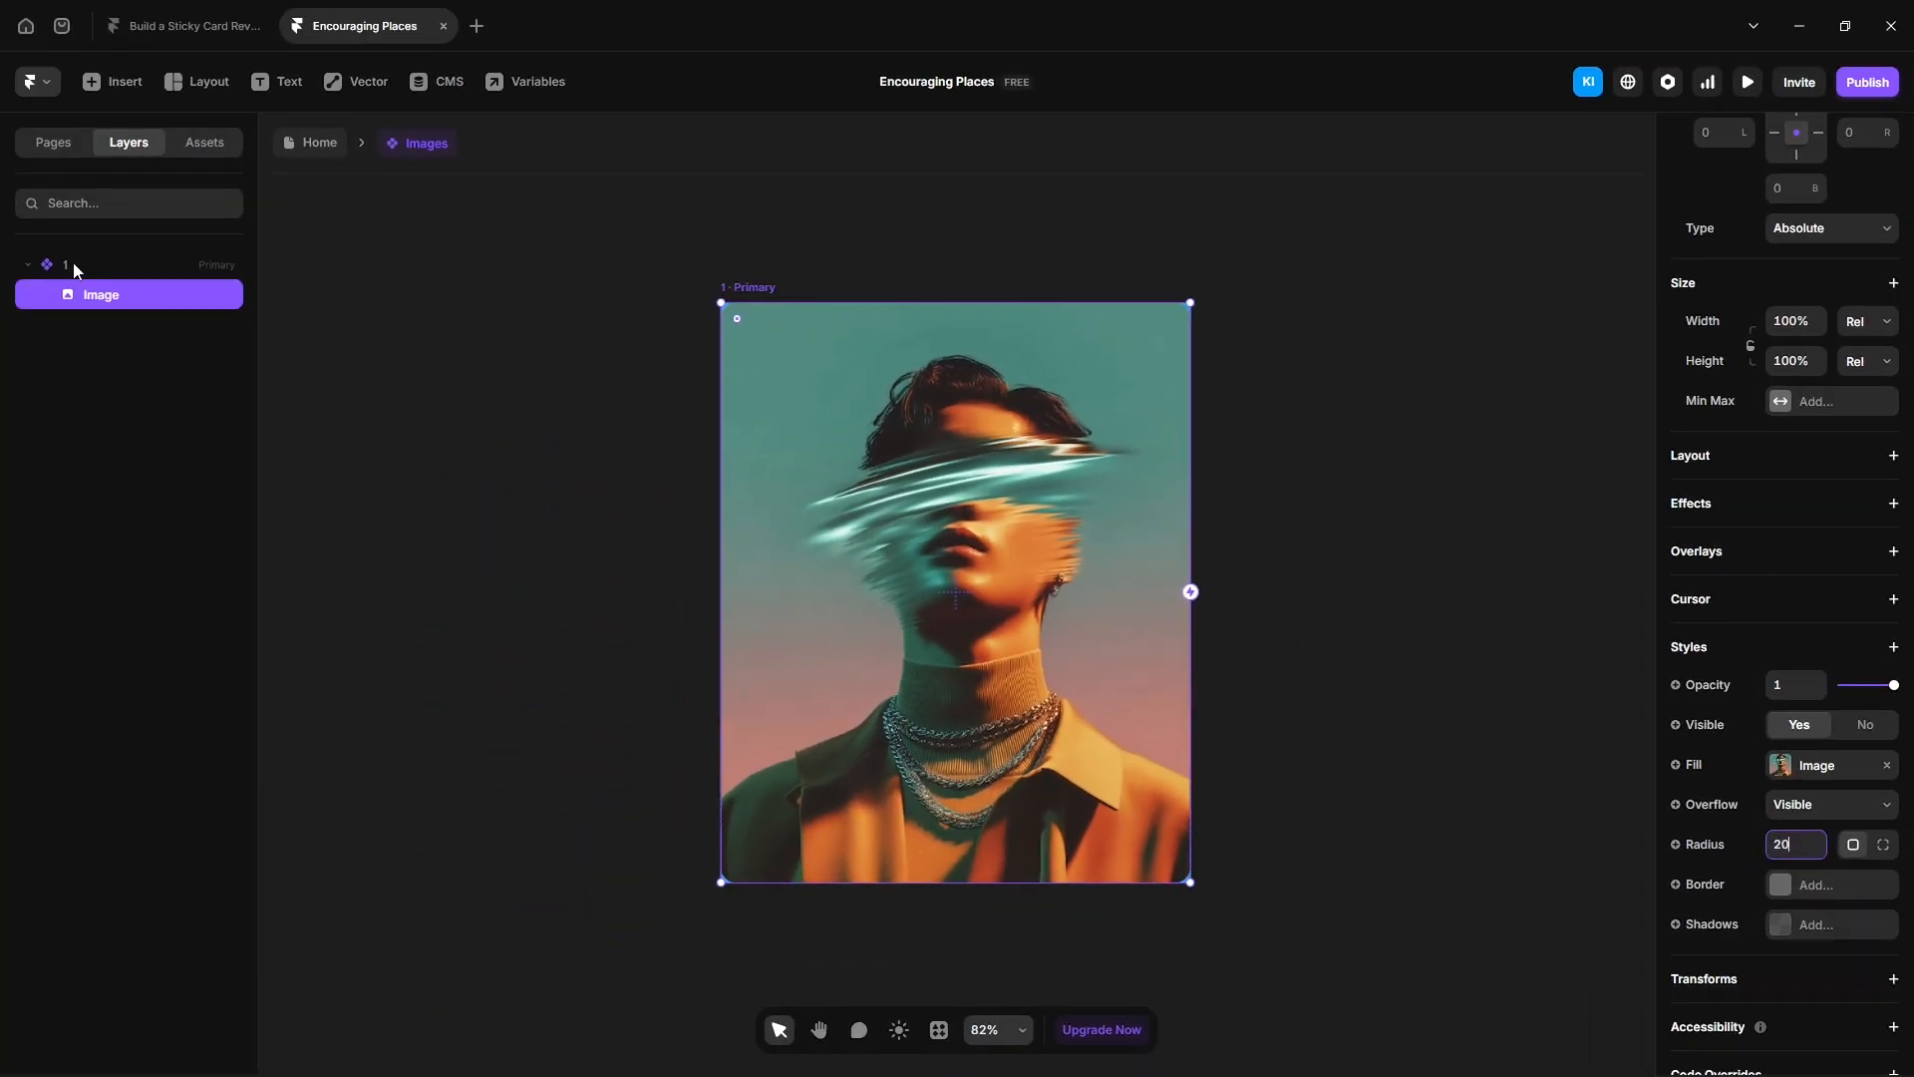
- Rename the image layer inside variant 1 to 1
click(74, 267)
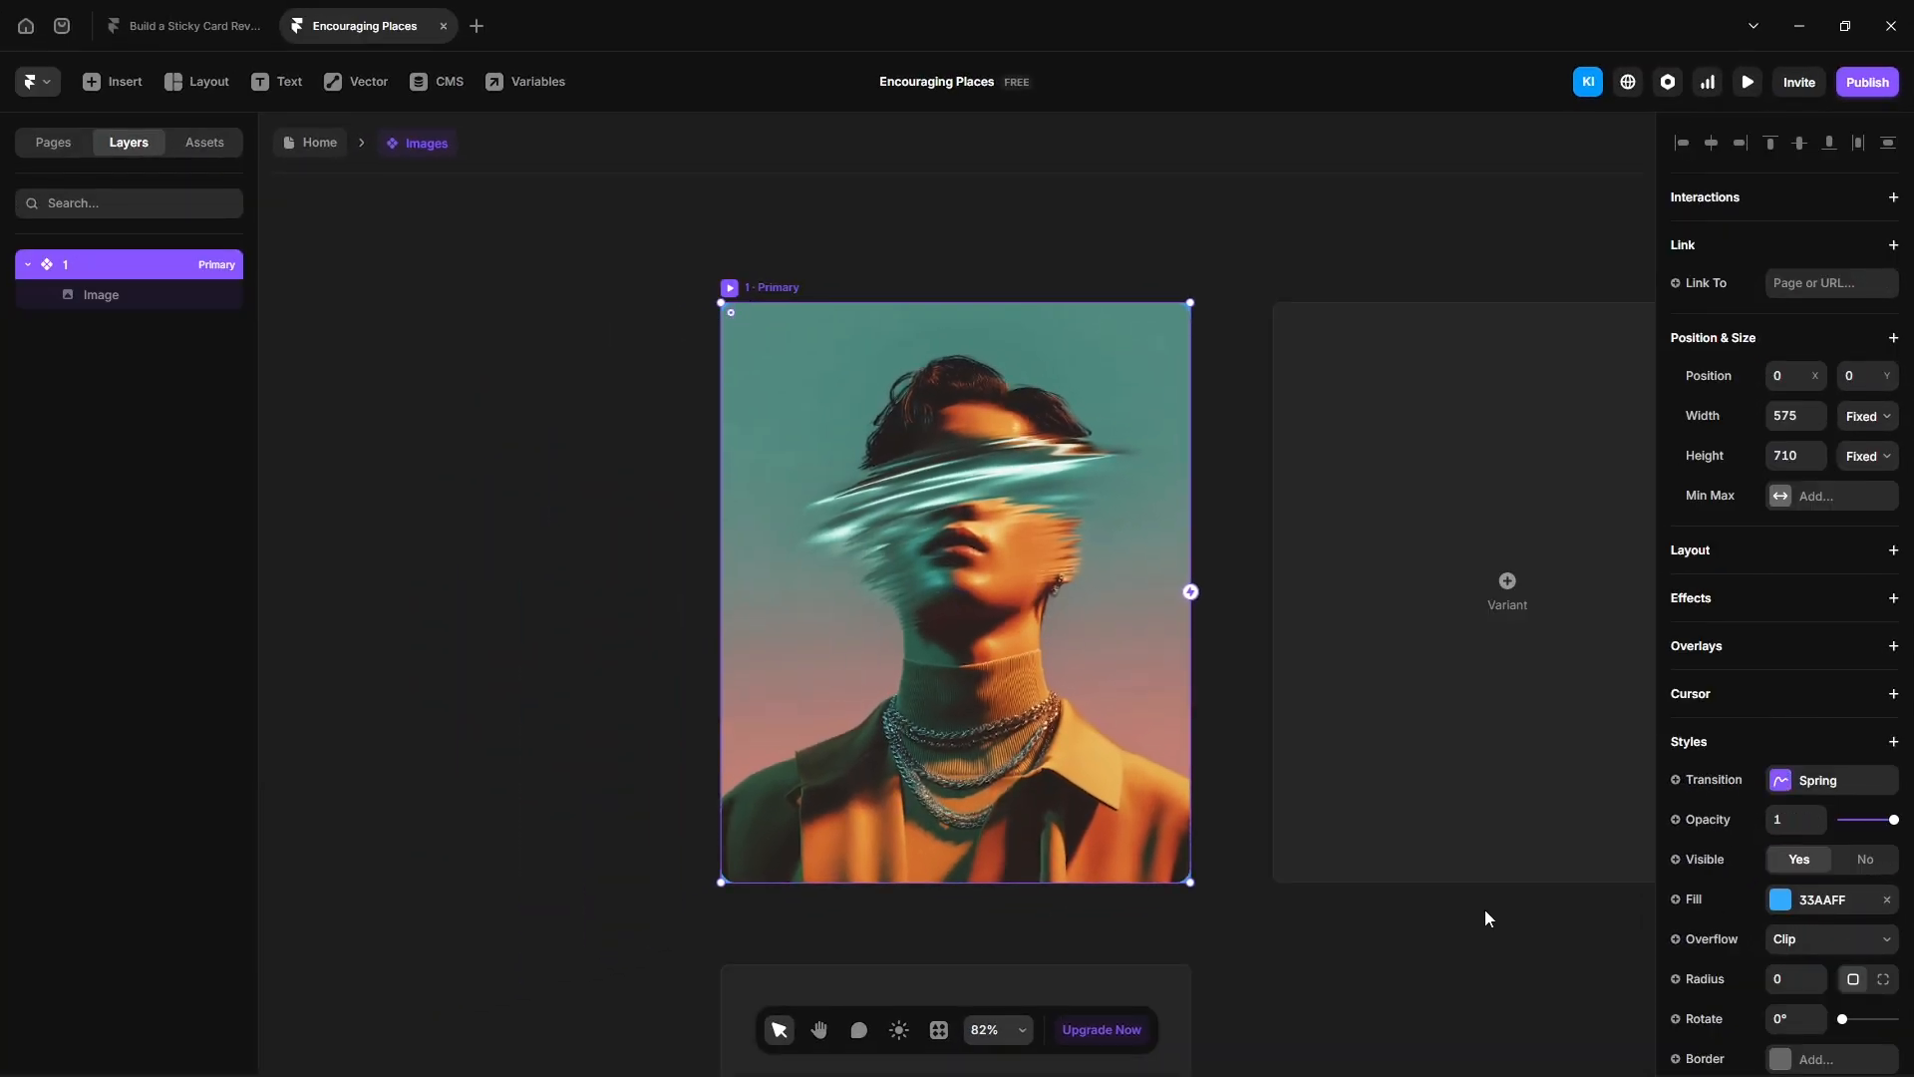
click(135, 297)
double_click(137, 299)
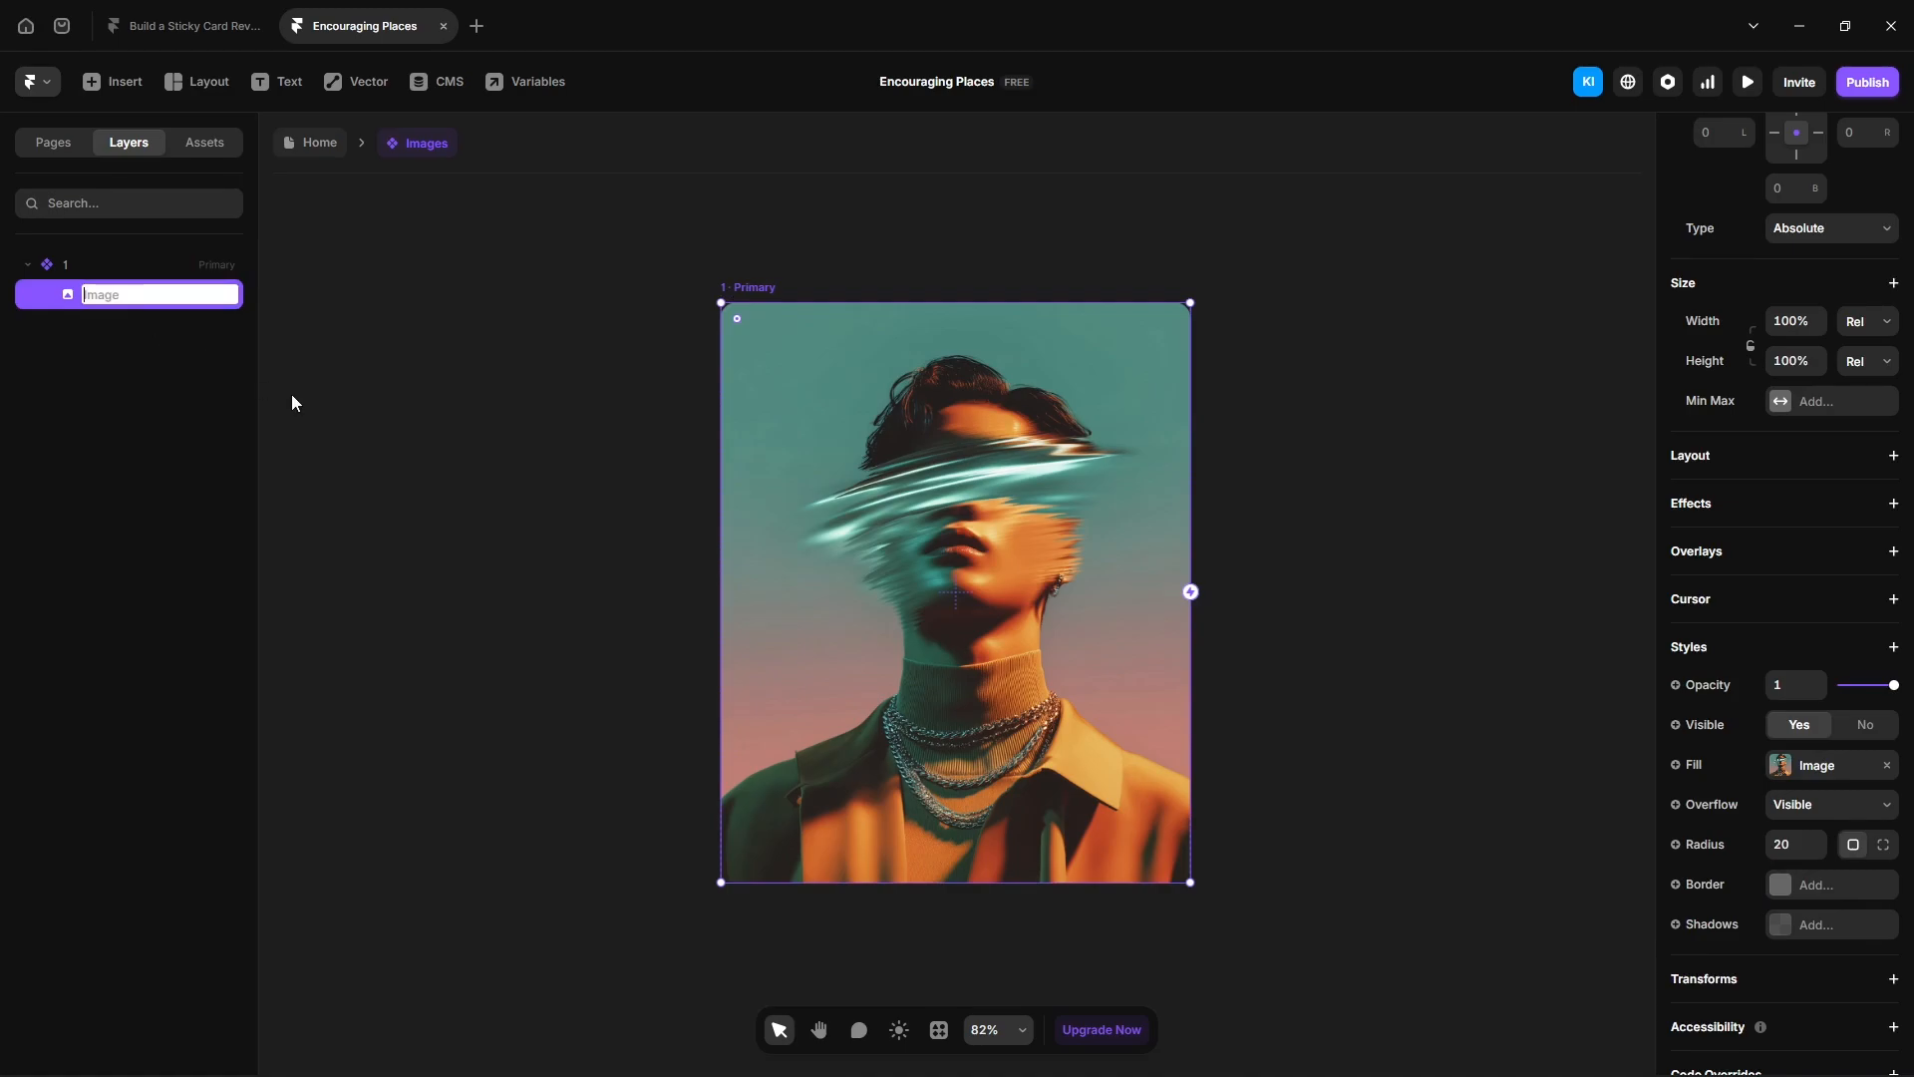
text(1)
key(Return)
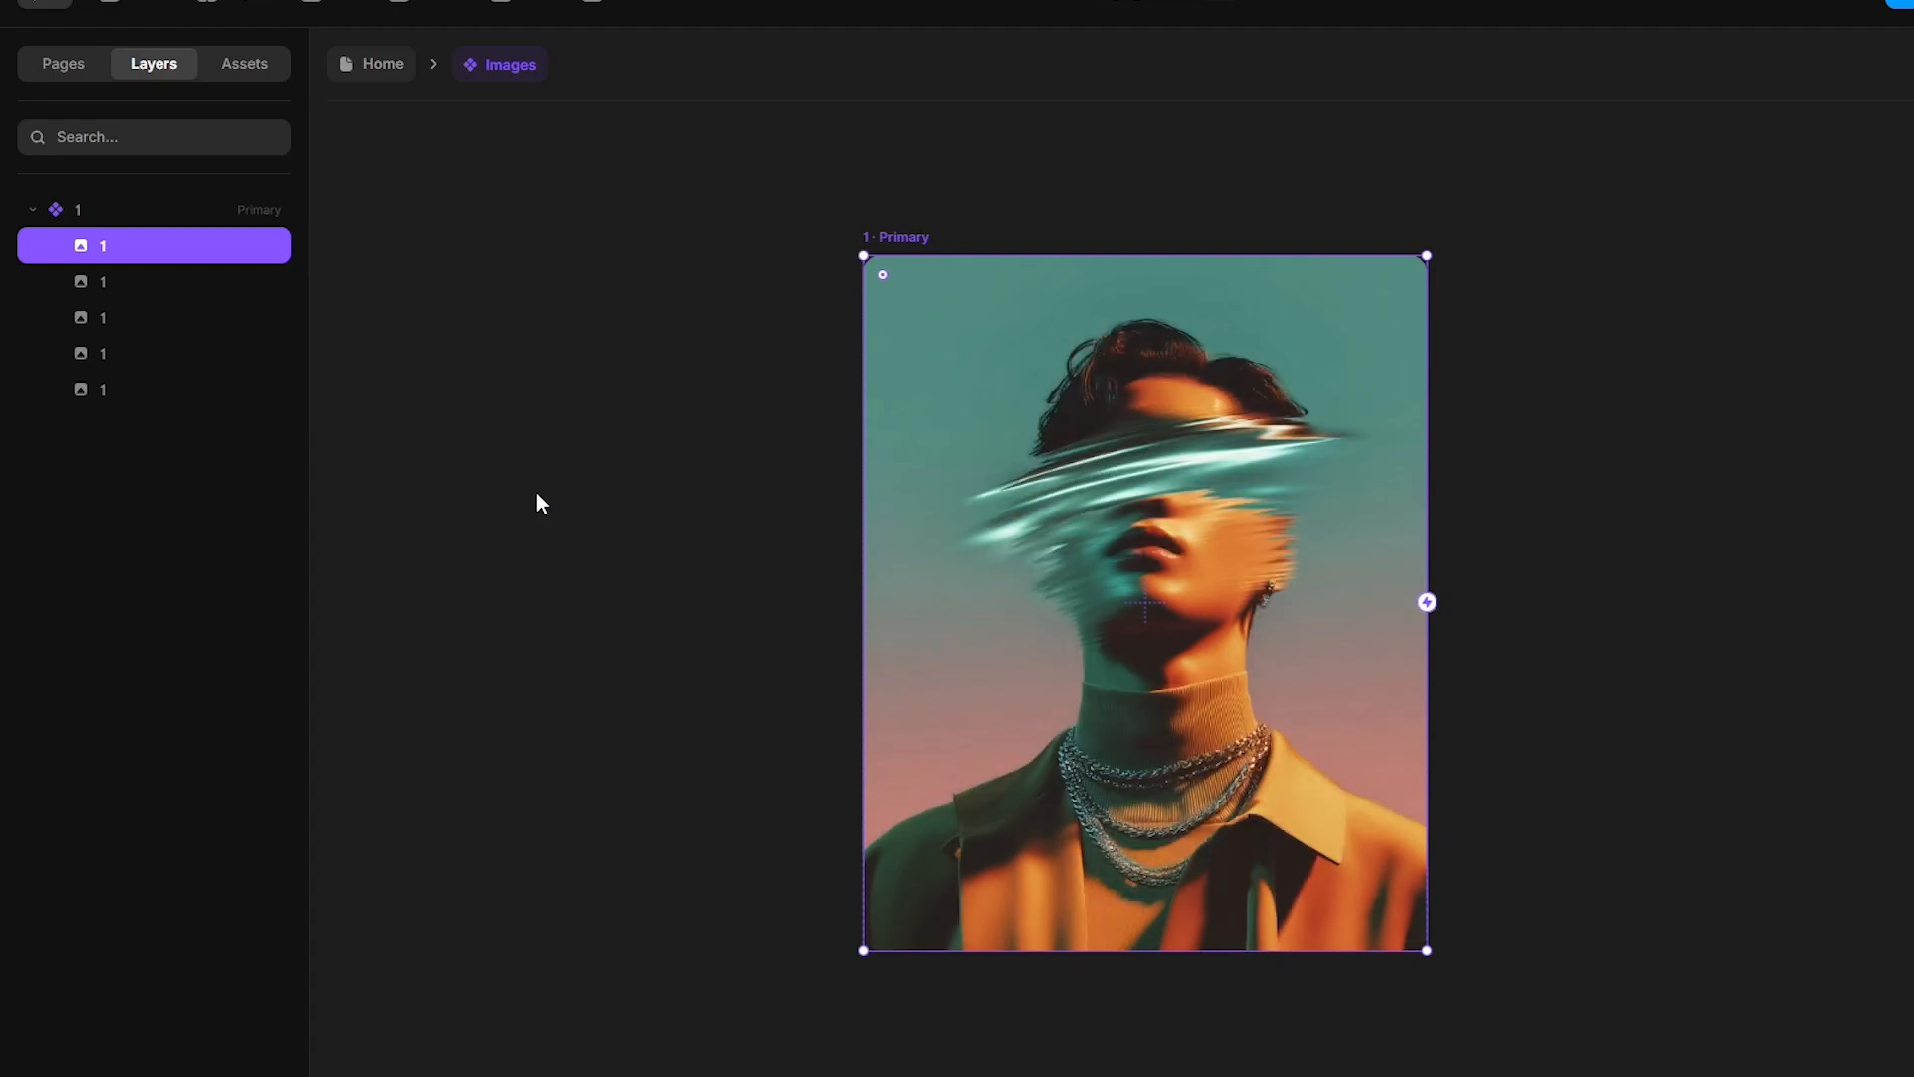
- Rename the duplicated image layers to 2, 3, 4 and 5
double_click(108, 290)
text(2)
key(Tab)
text(3)
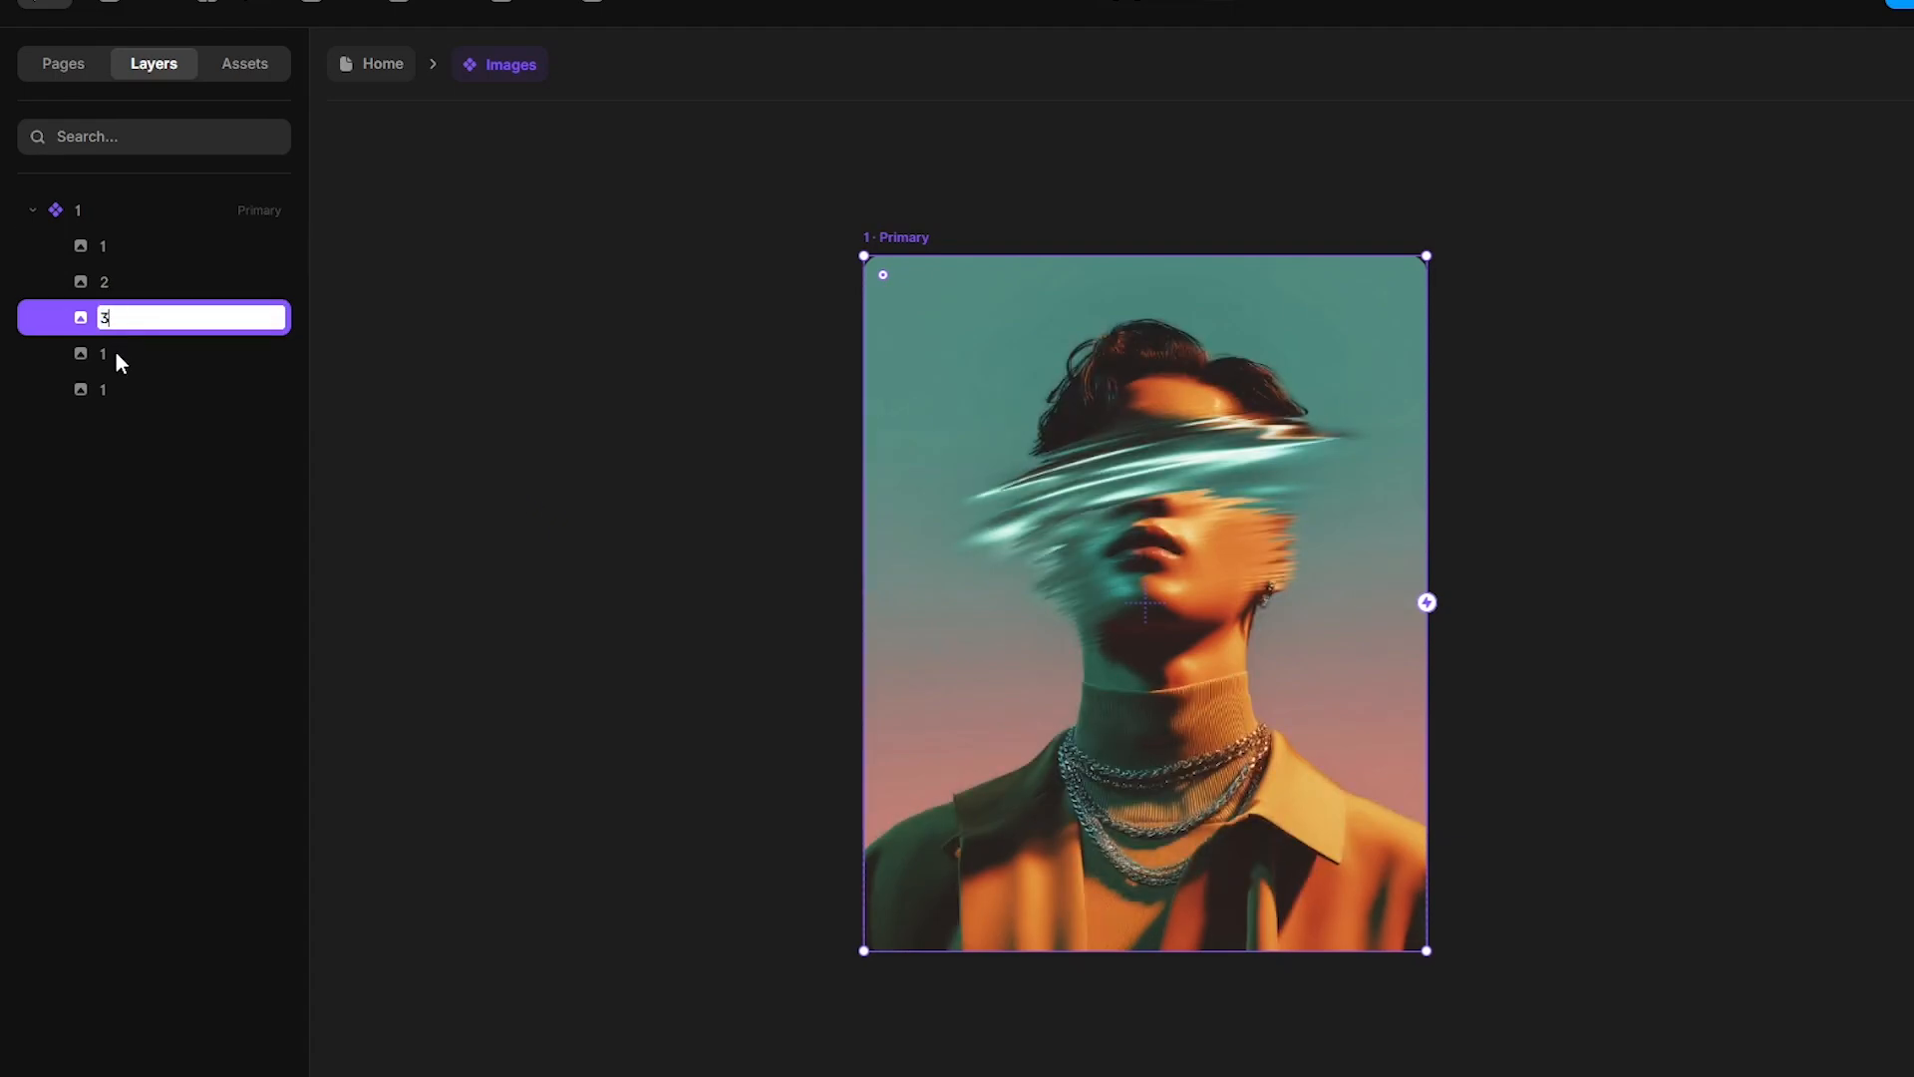
key(Tab)
text(4)
key(Tab)
text(5)
key(Return)
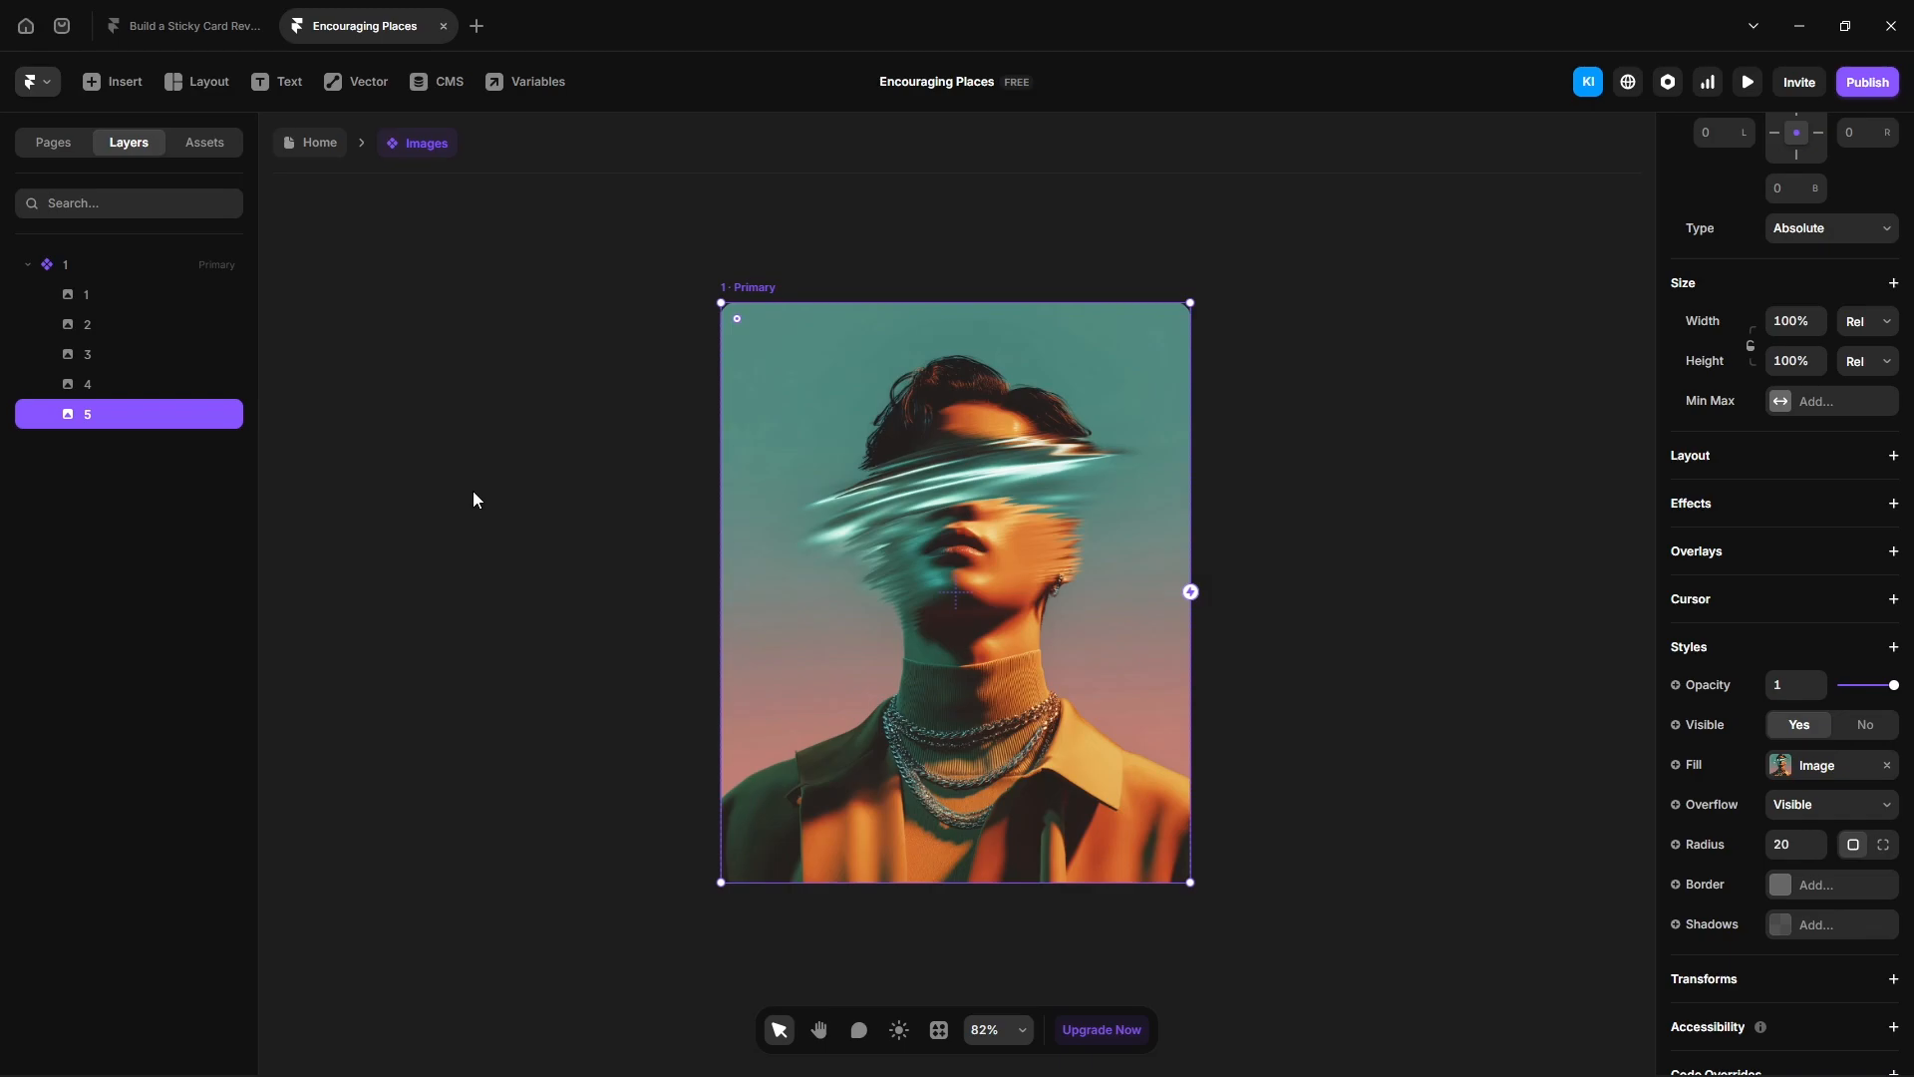
- Add four more variants to the Images component
scroll(473, 491, down, 5)
click(616, 389)
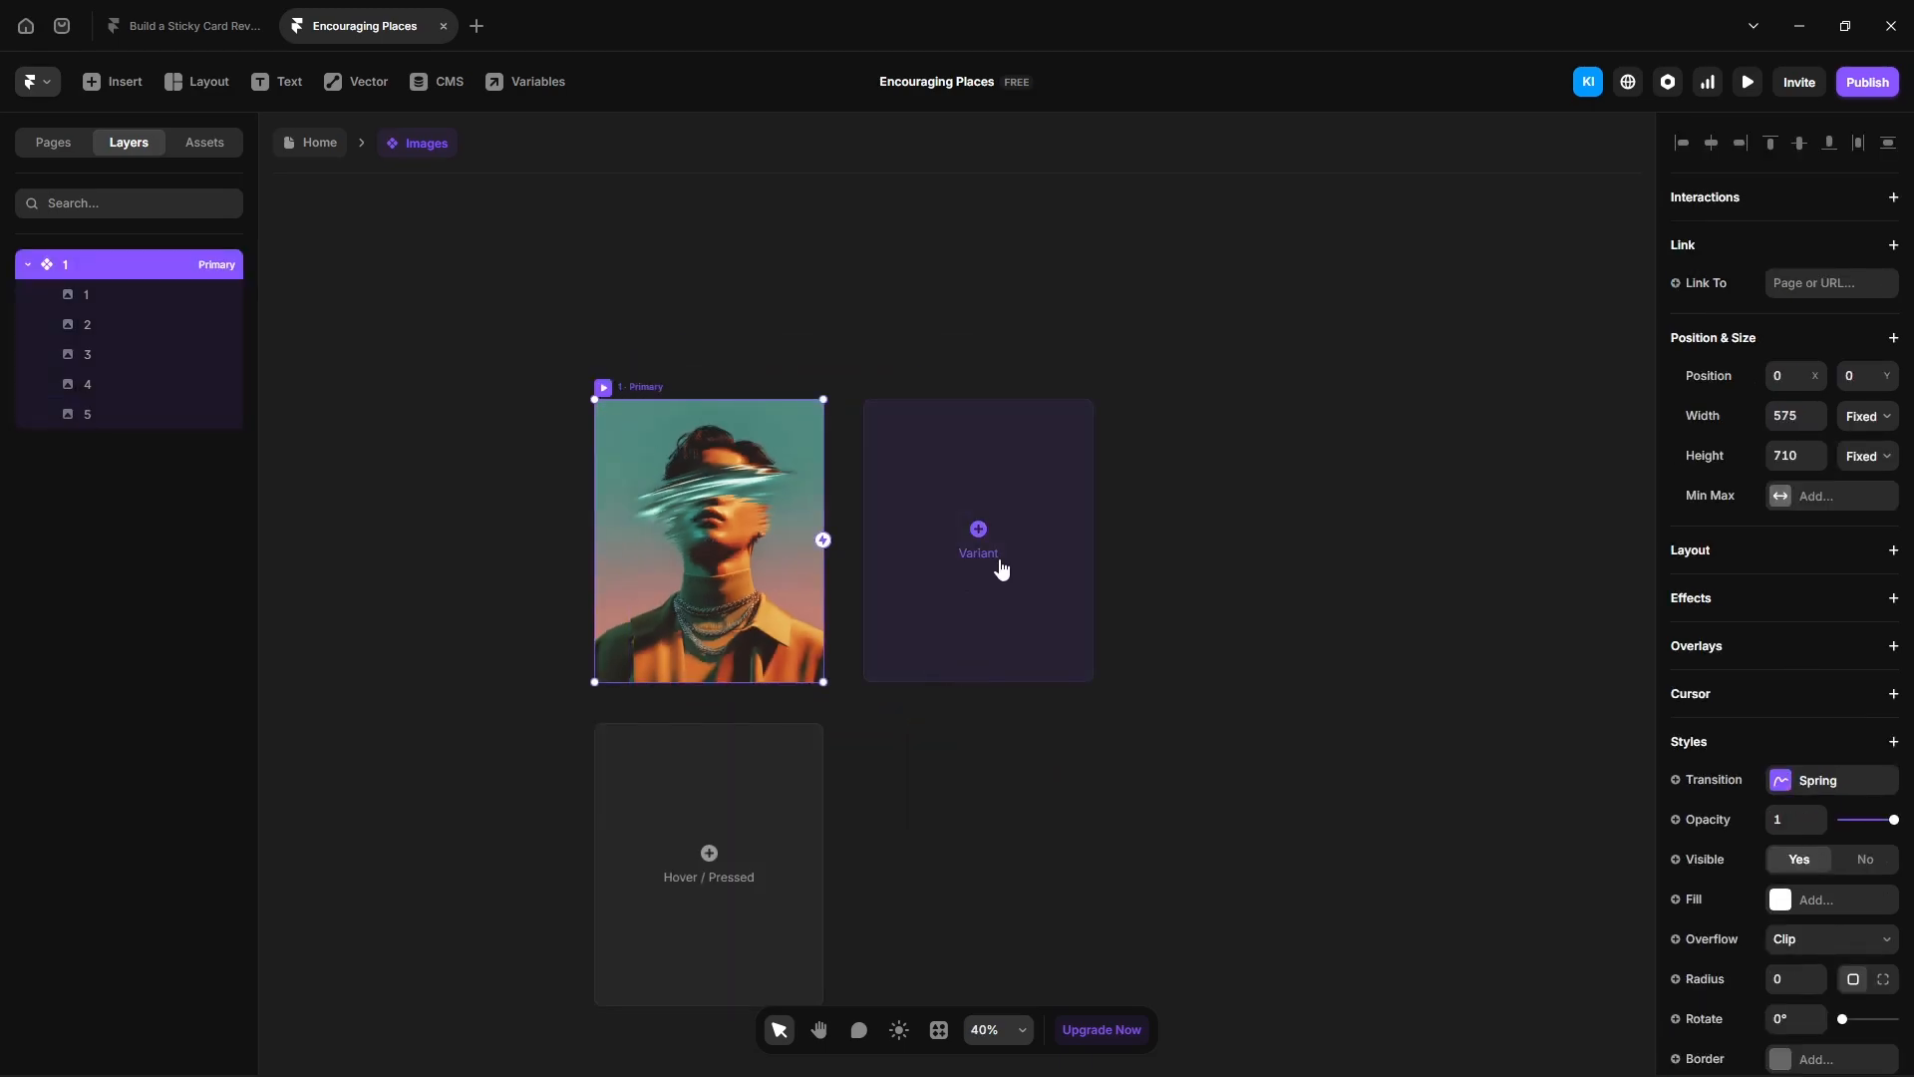
click(1001, 569)
click(1218, 568)
click(1218, 569)
click(1217, 568)
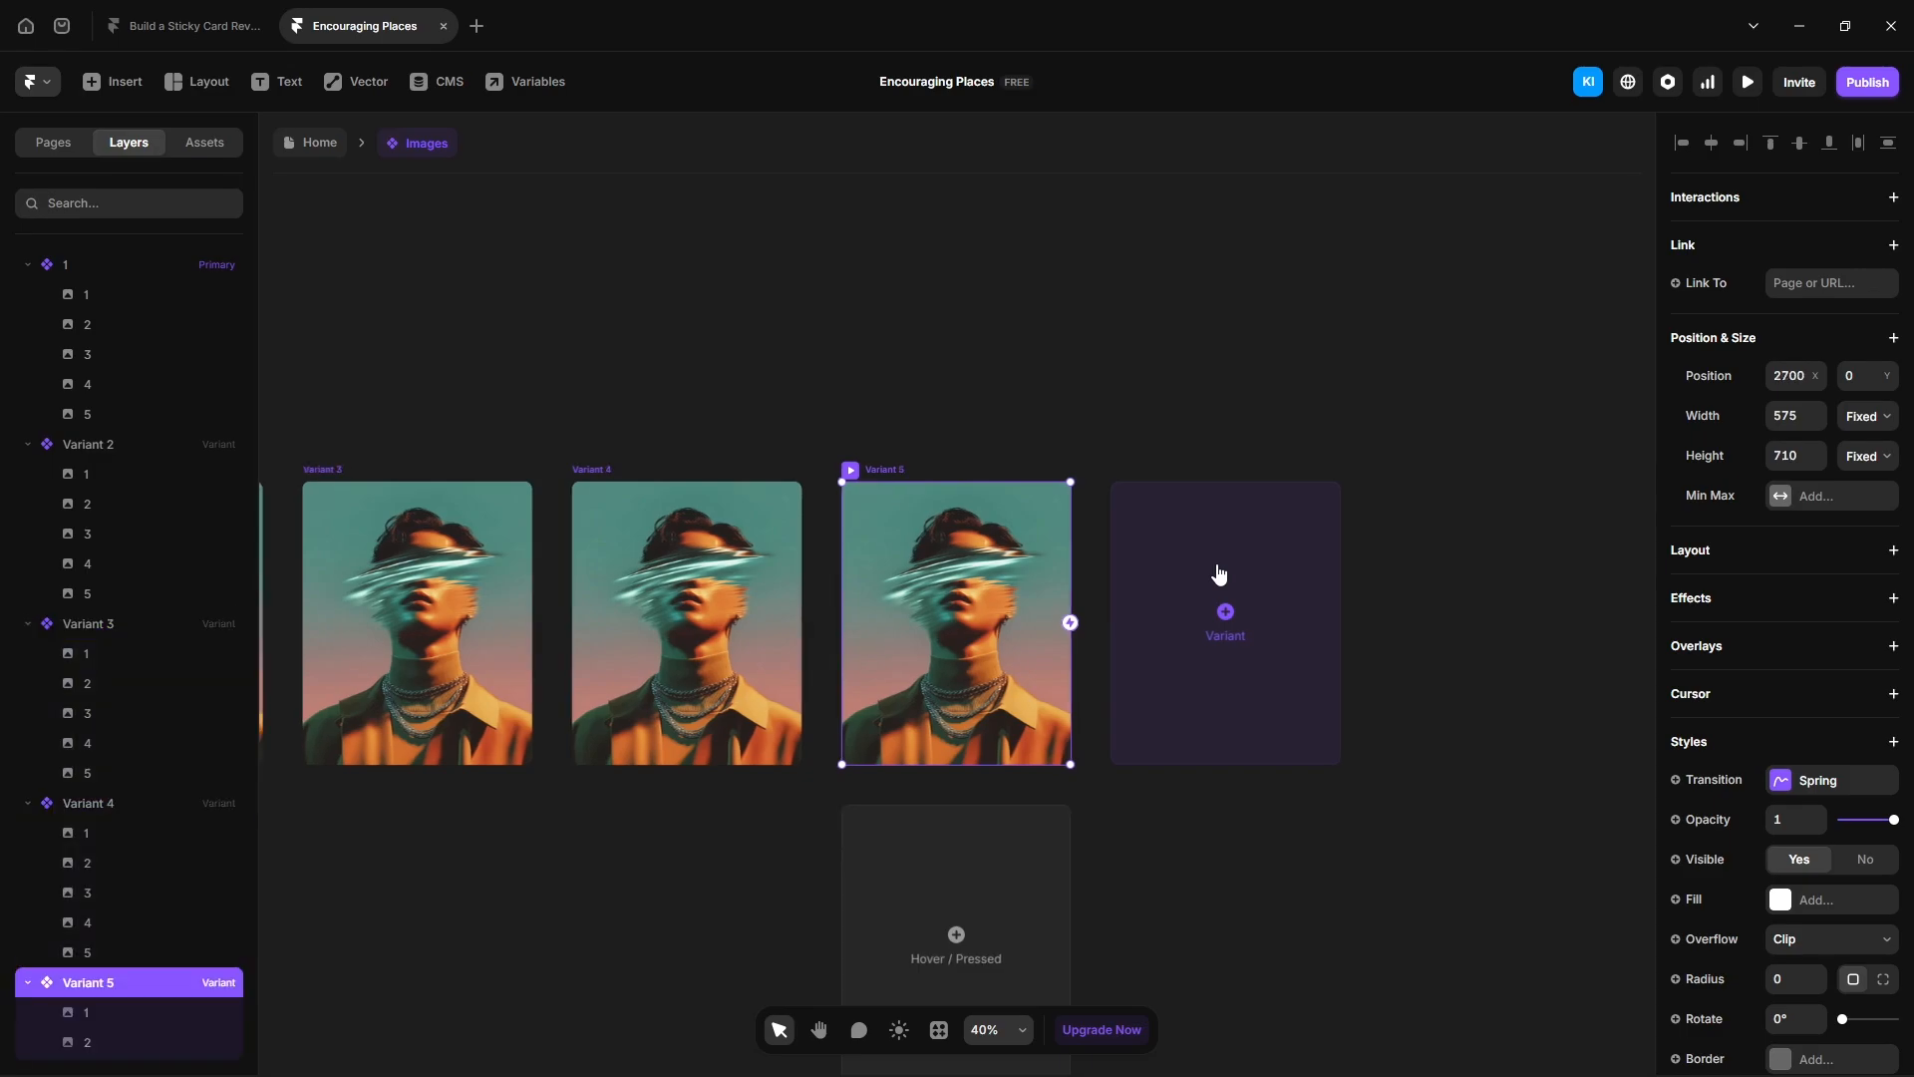
- Rename the new variants to 2, 3, 4 and 5
double_click(113, 446)
text(2)
key(Return)
double_click(92, 624)
text(3)
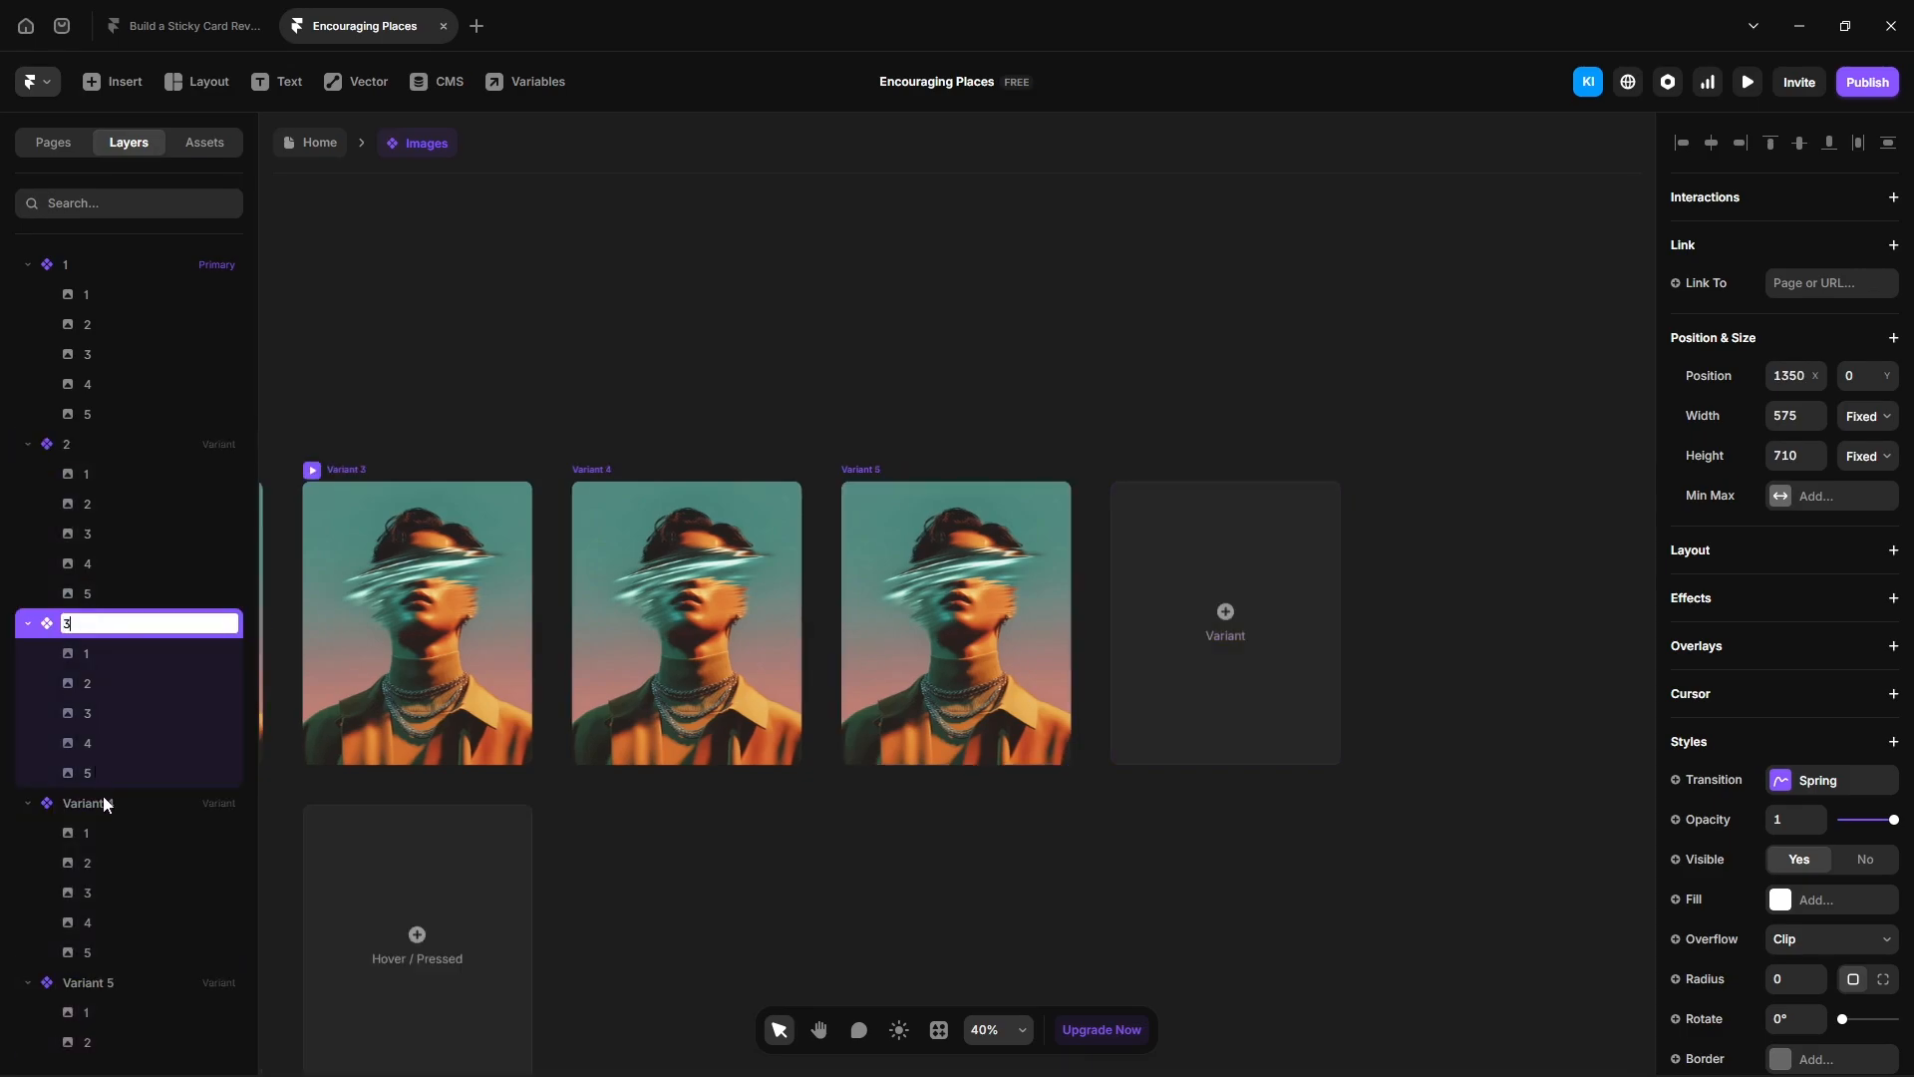
double_click(100, 804)
text(4)
double_click(94, 985)
text(5)
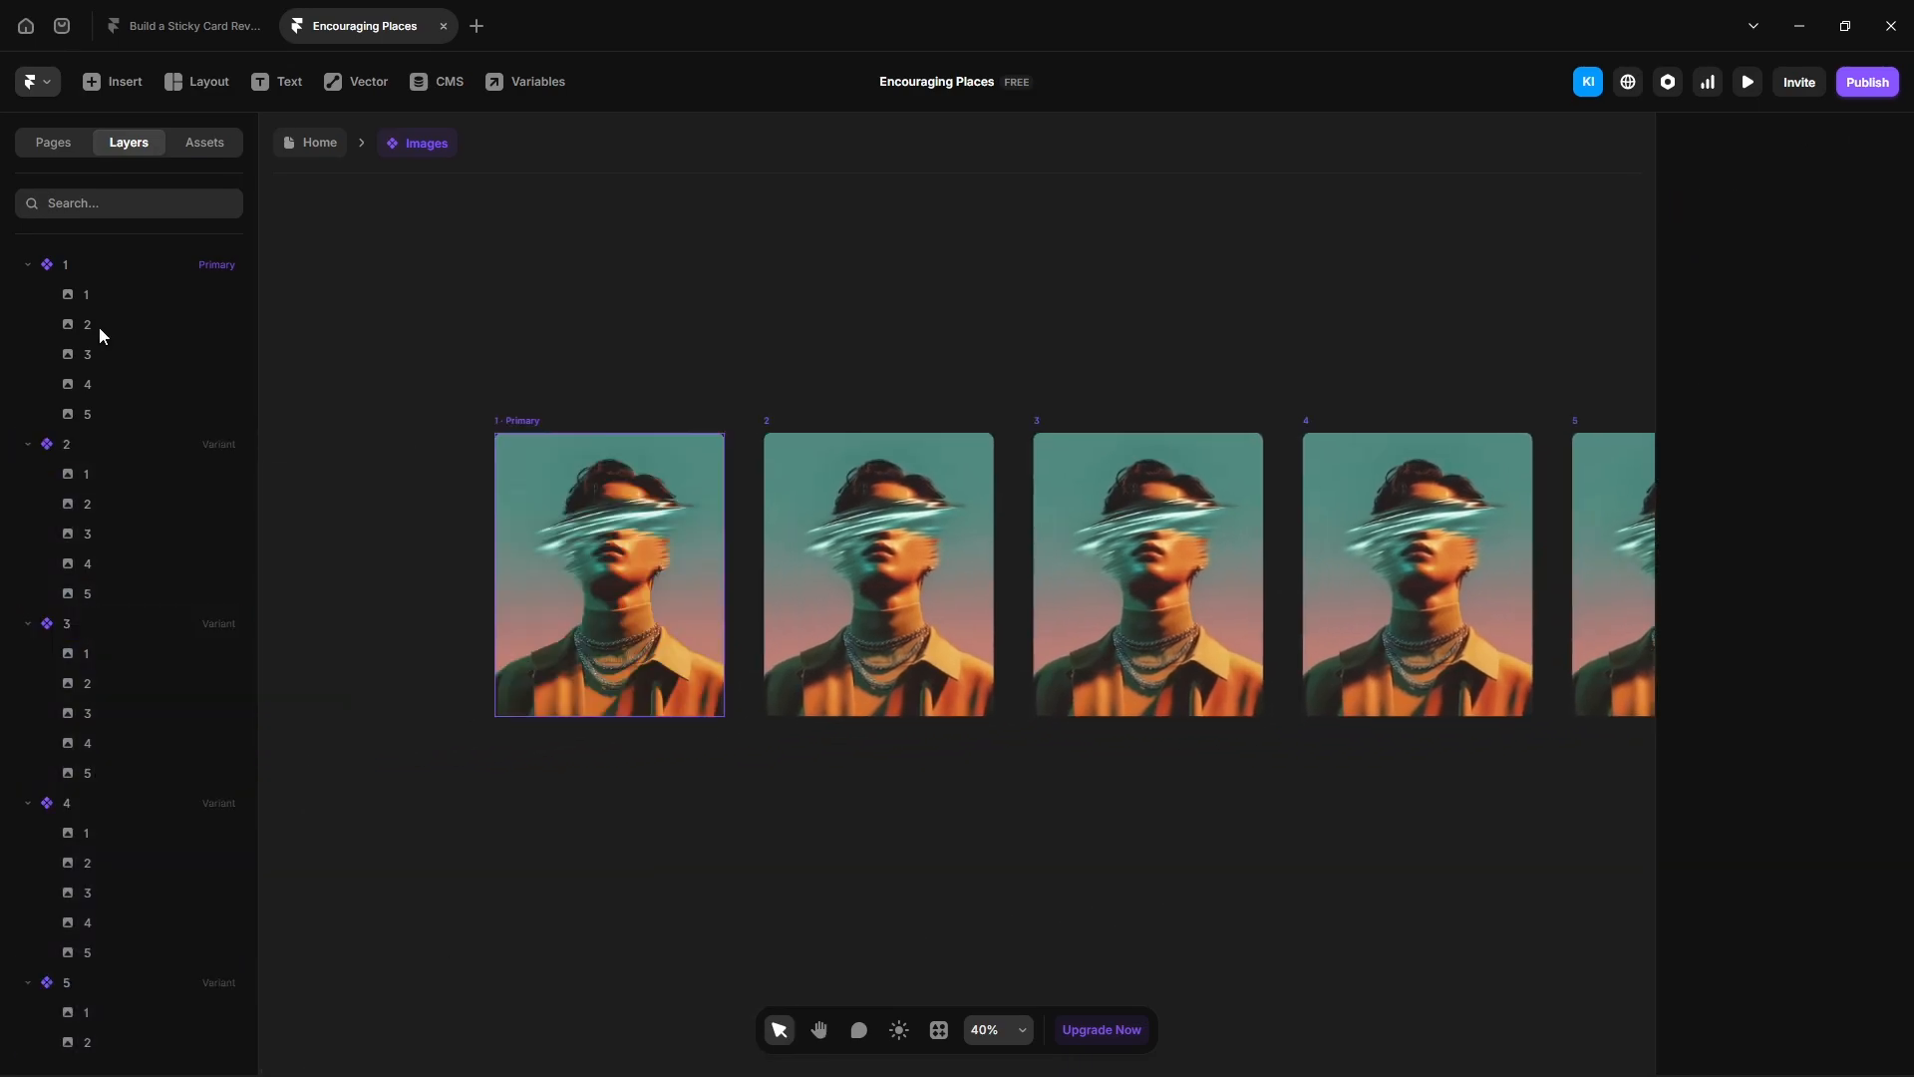
- Replace image 2's fill in variant 1 with the laptop and colour swatches photo
click(98, 326)
scroll(1775, 798, down, 5)
click(1808, 771)
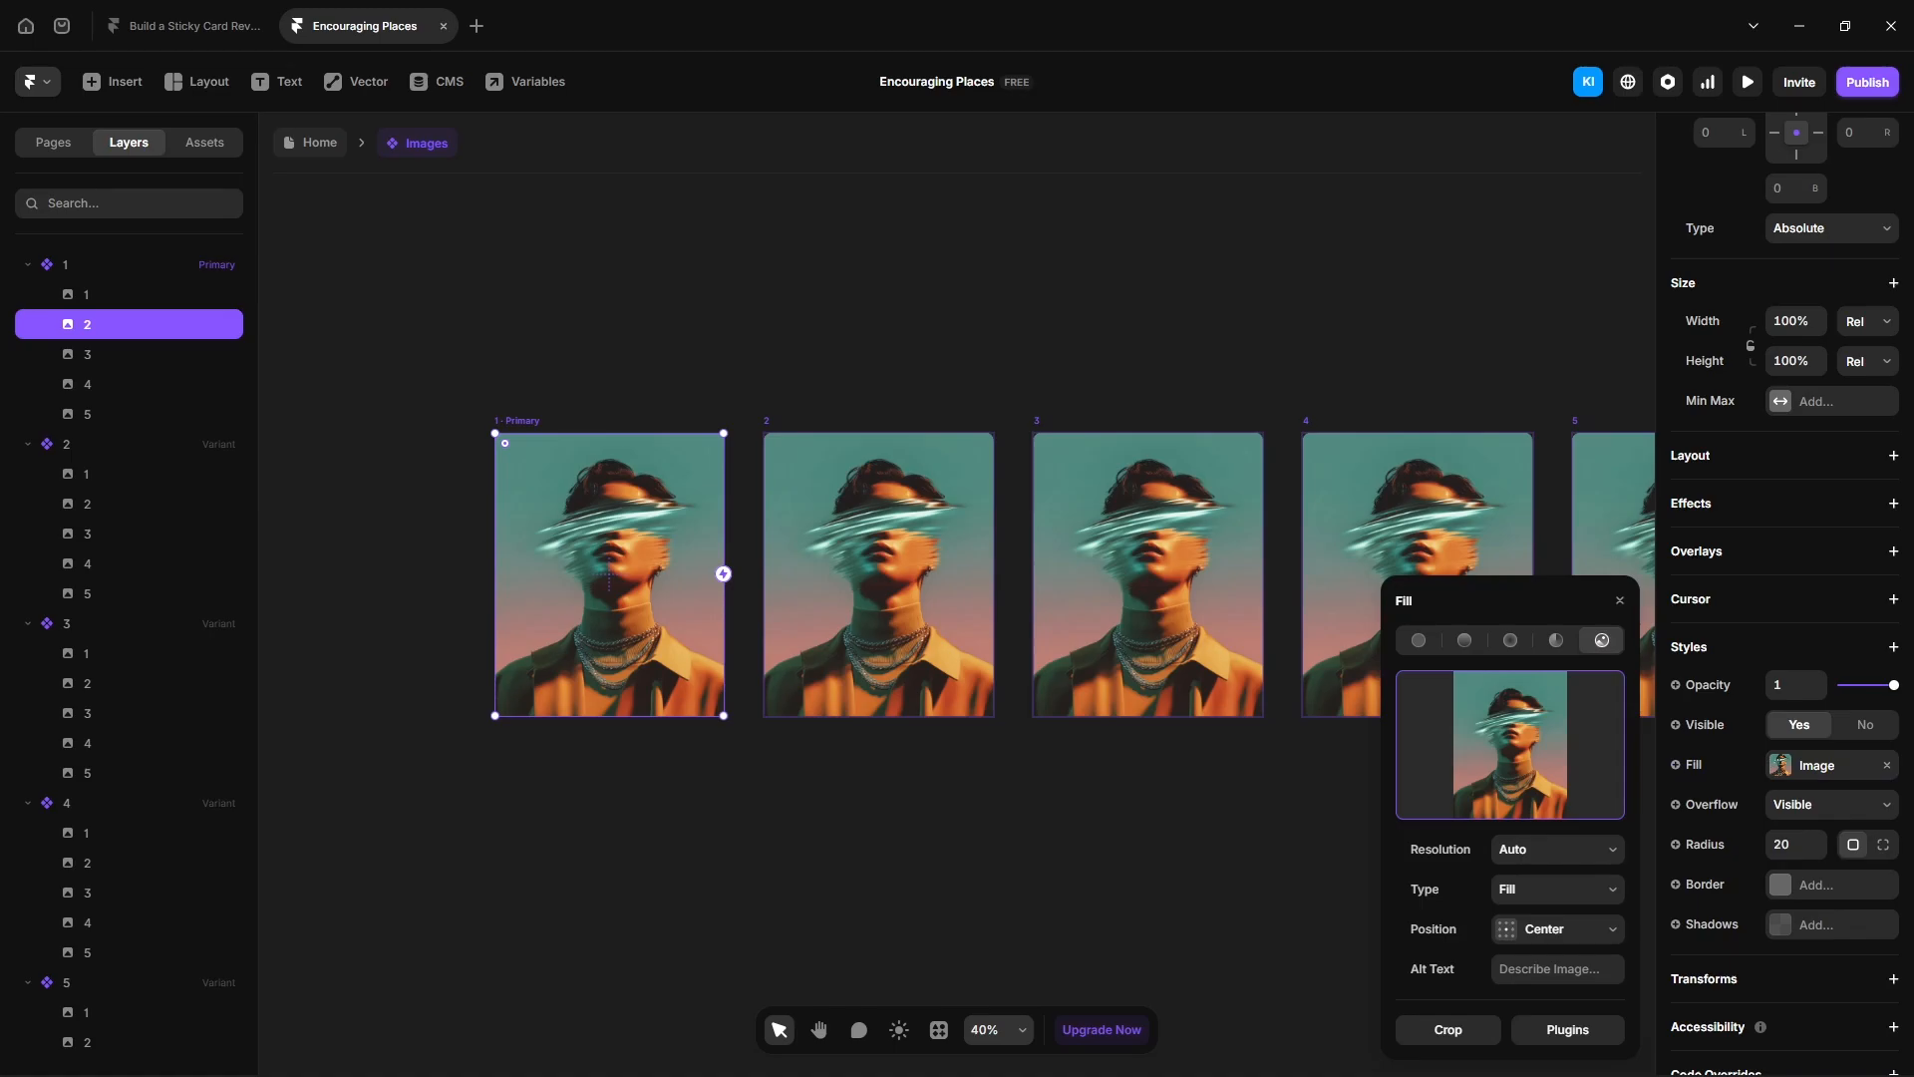
drag(1909, 598, 1517, 740)
- Drop new photos into the fills of images 4 and 5 in variant 1, including the tablet photo
click(96, 355)
click(105, 384)
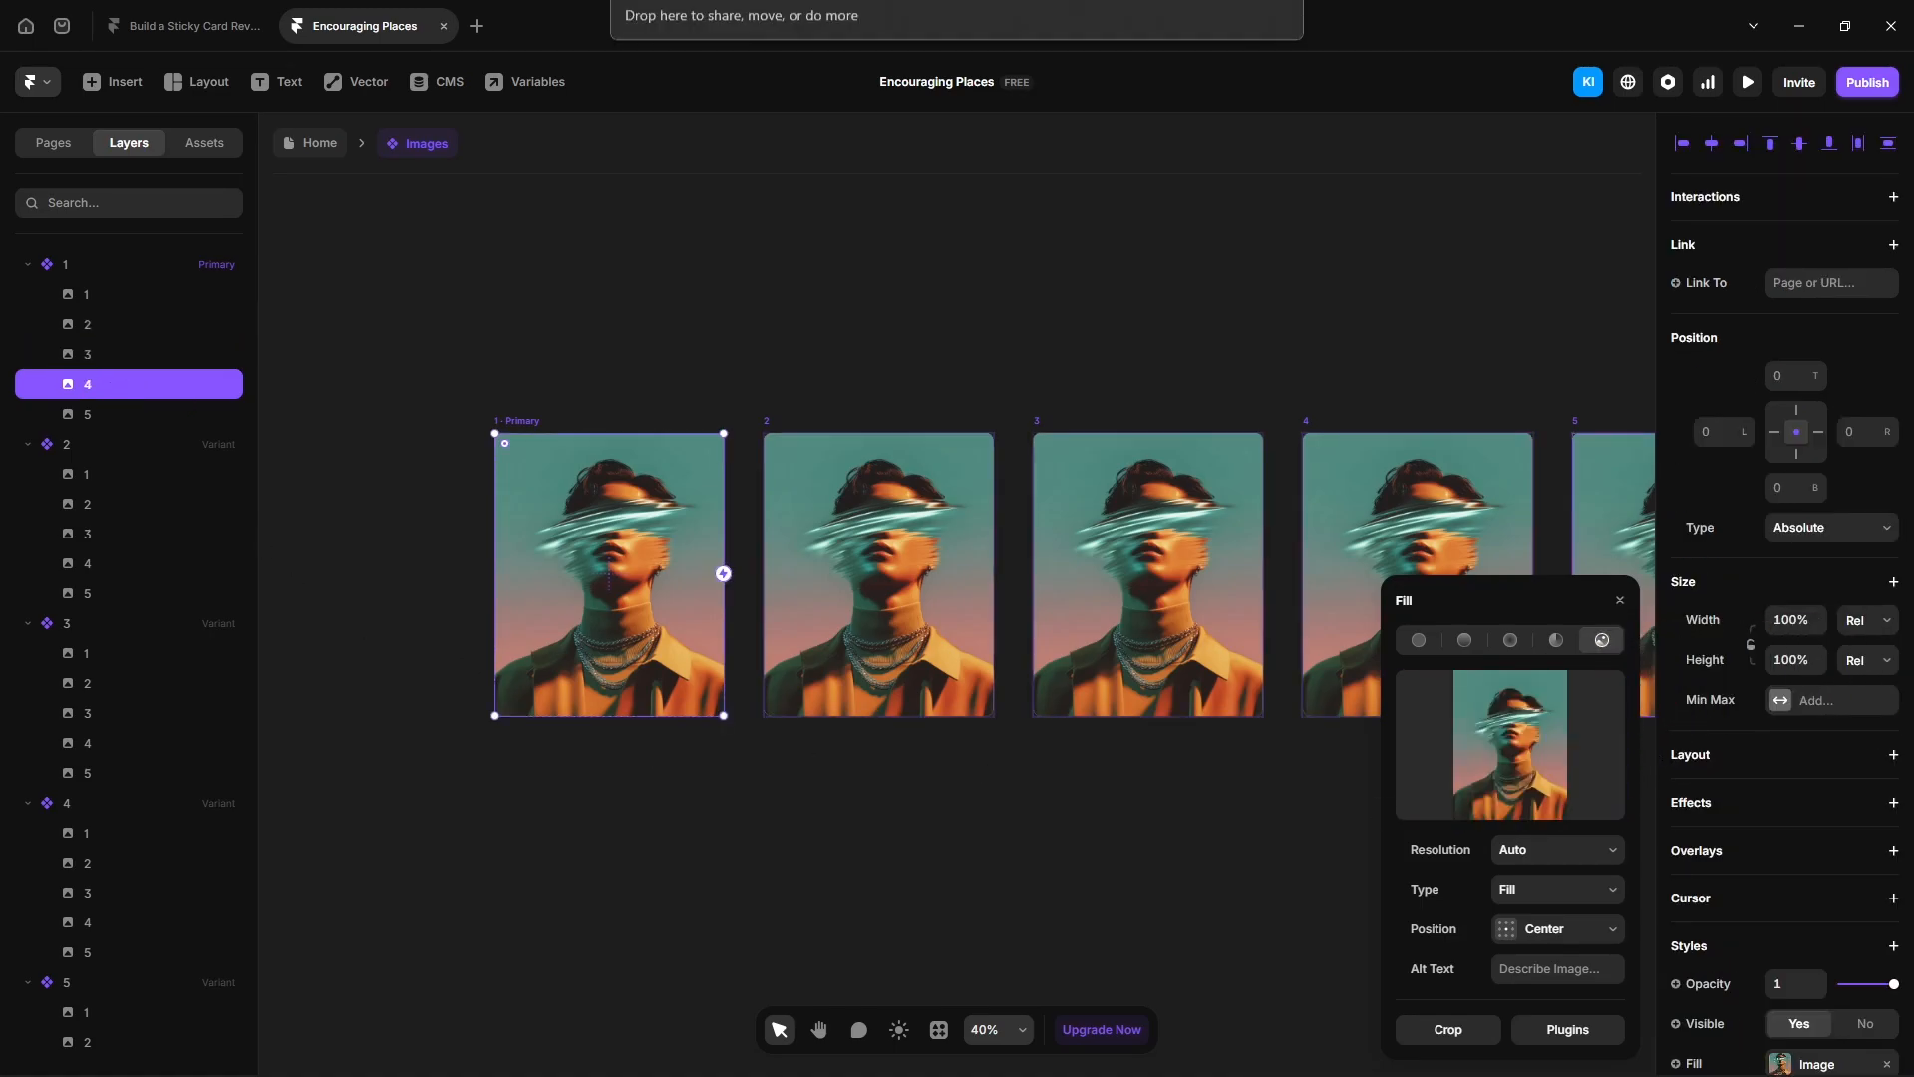
drag(1685, 589, 1474, 798)
click(94, 414)
drag(1909, 598, 1441, 798)
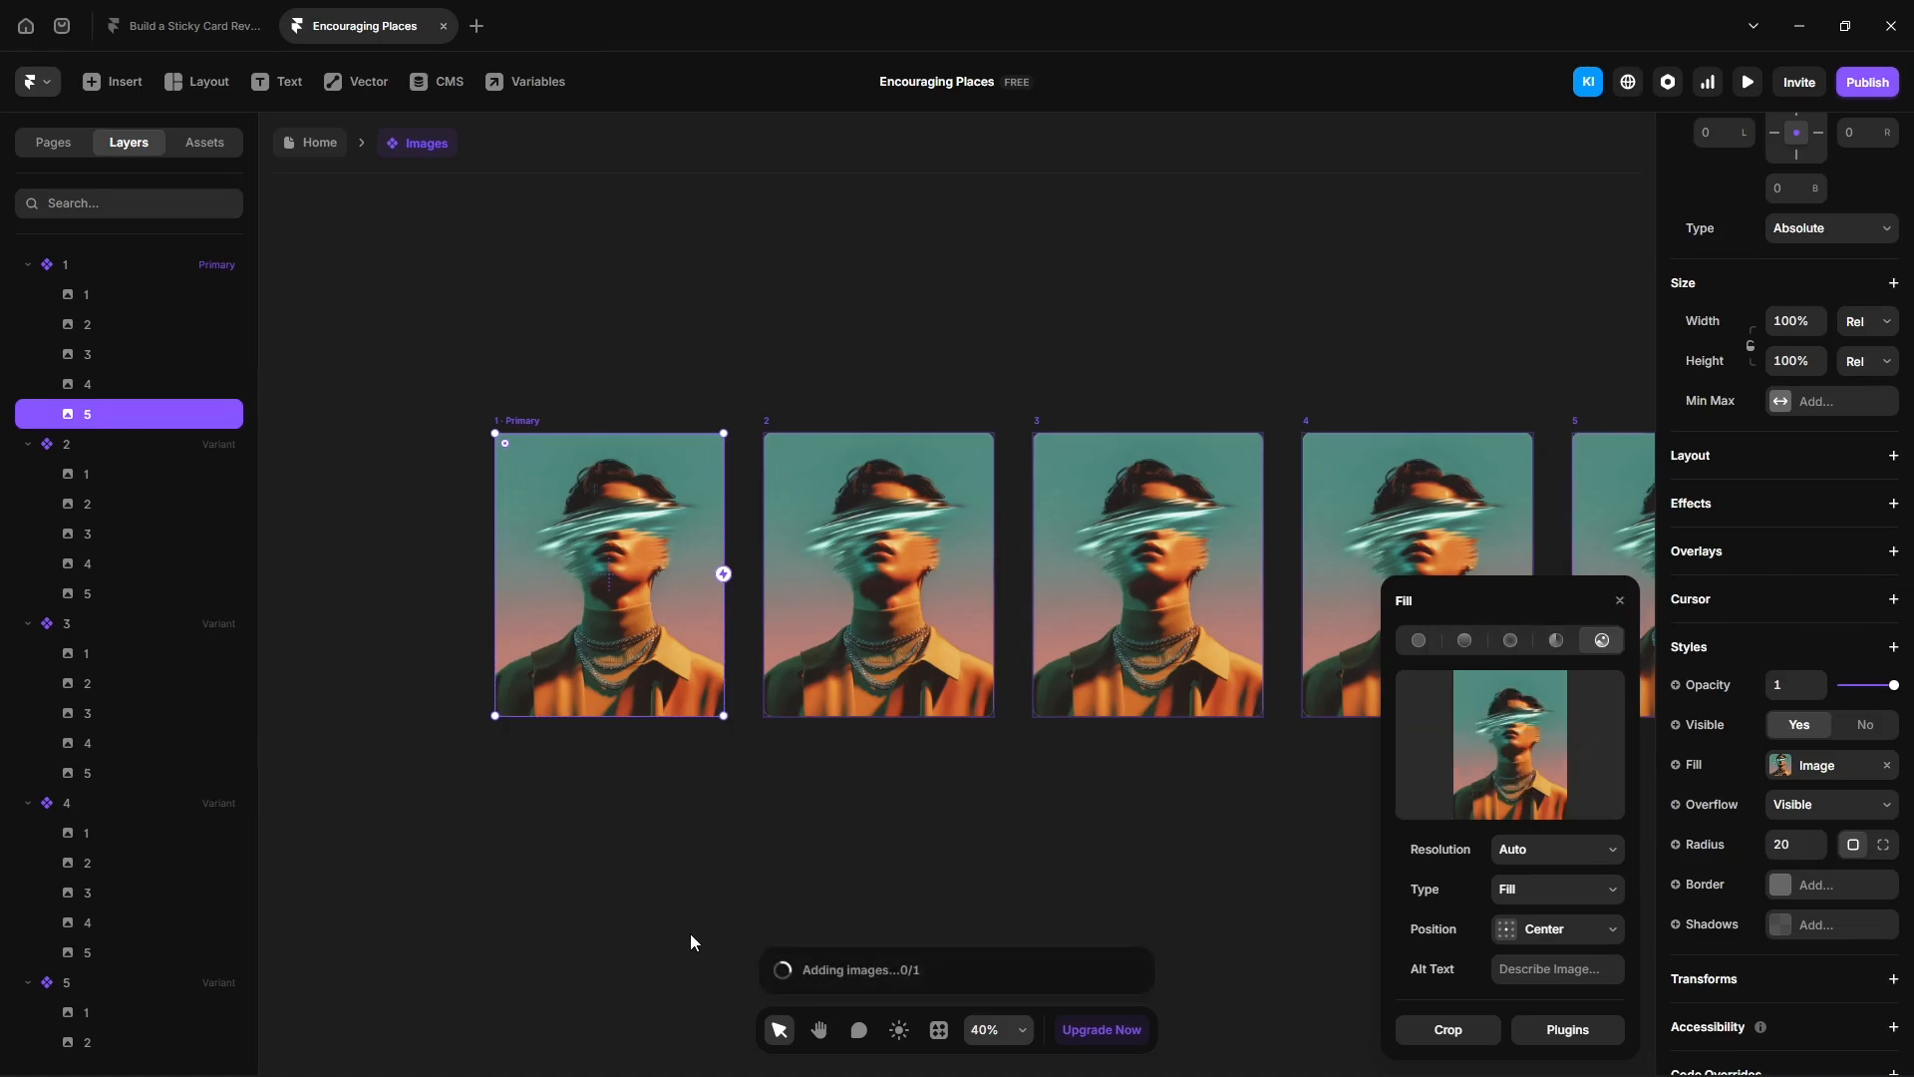
- Select images 2 through 5 in variant 1 and set their opacity to 0
click(98, 325)
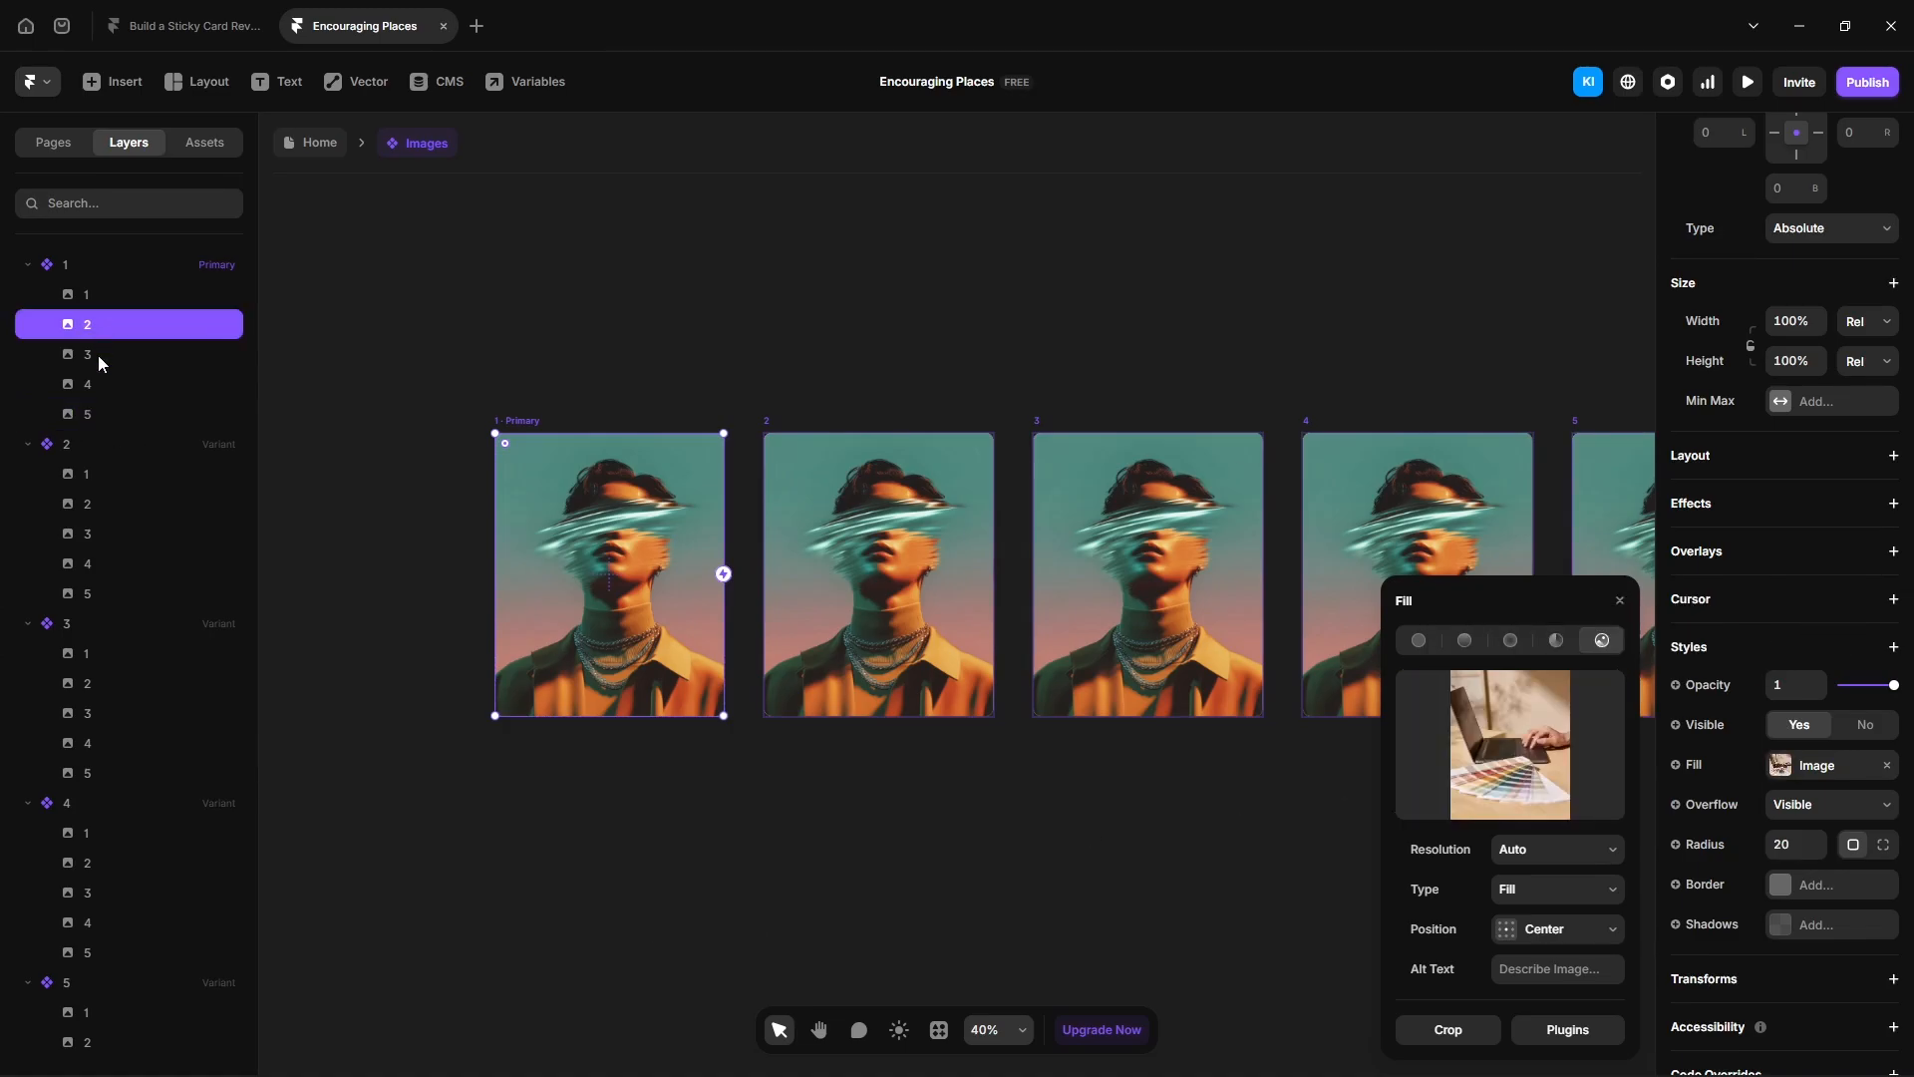
shift+click(99, 411)
click(1795, 888)
text(0)
click(1561, 932)
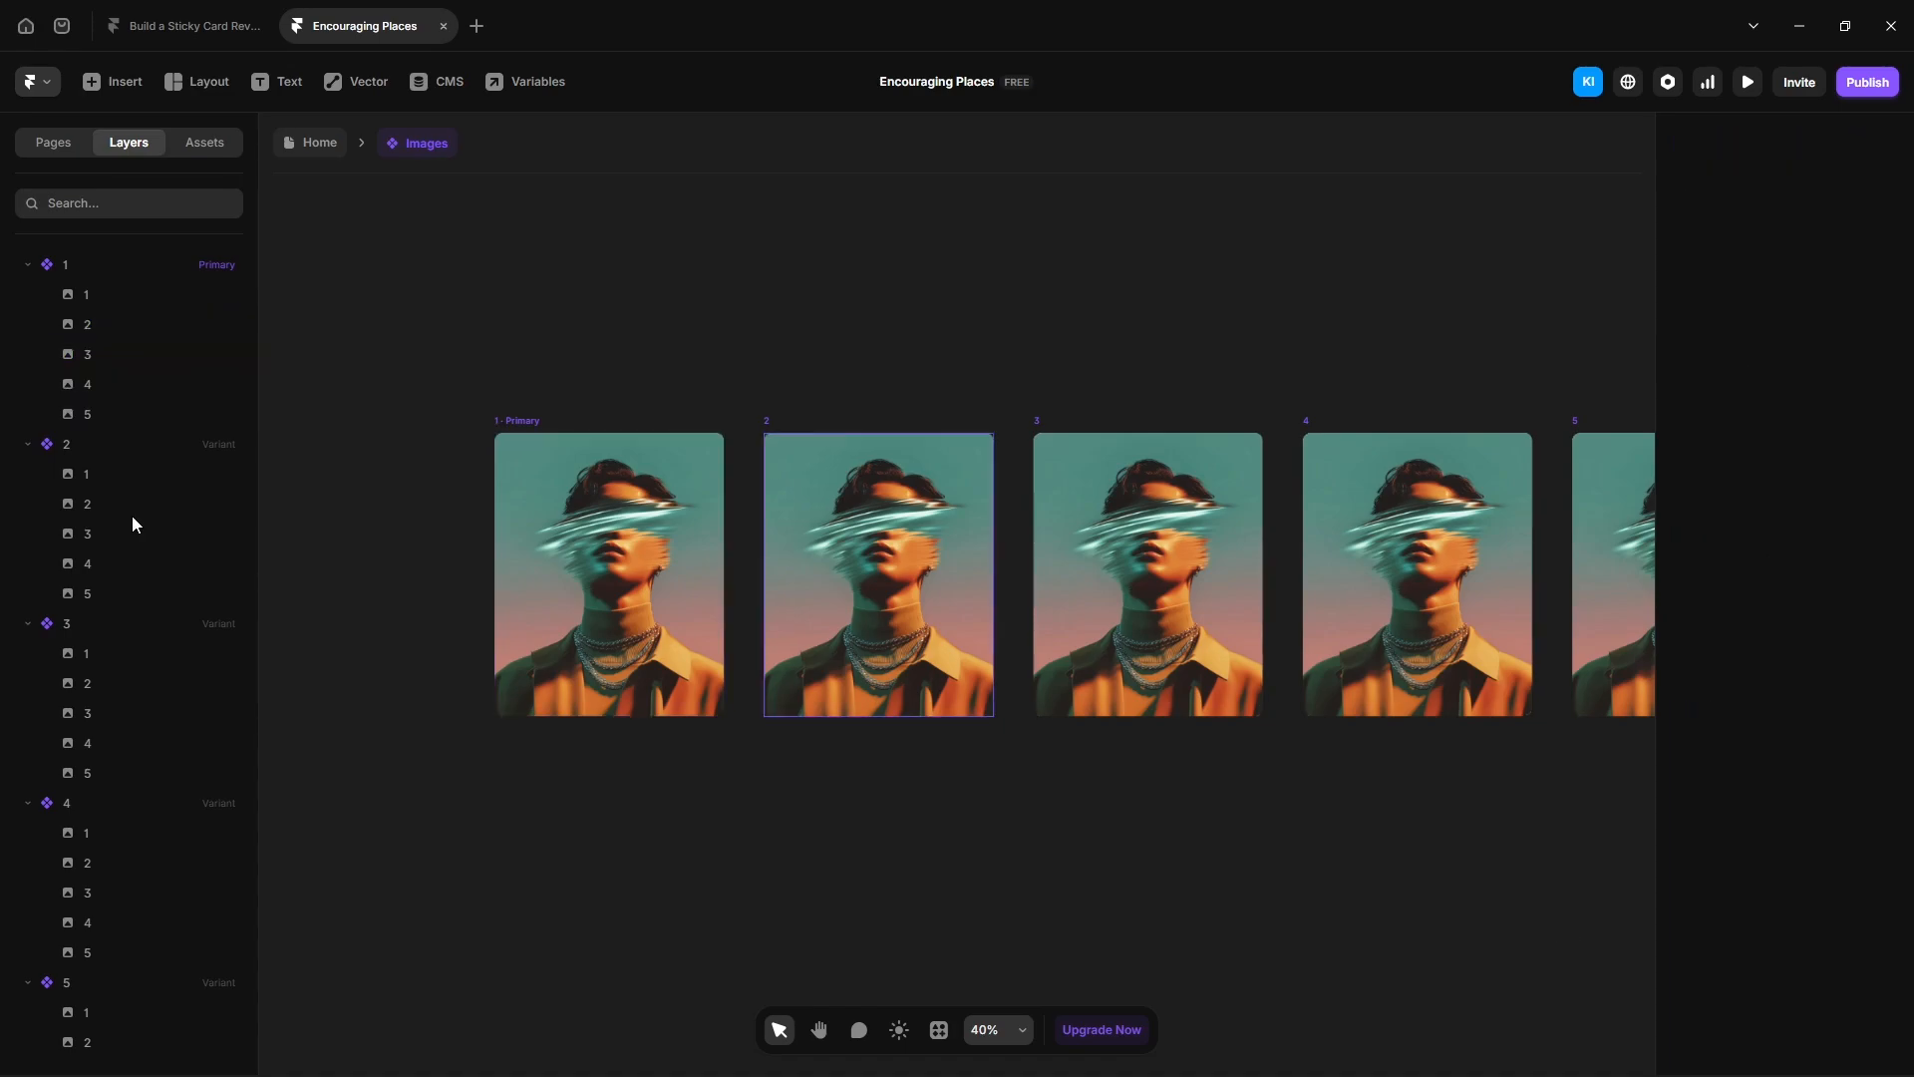
- In variant 2, set image 1's opacity to 0 and image 2's opacity to 1
click(92, 469)
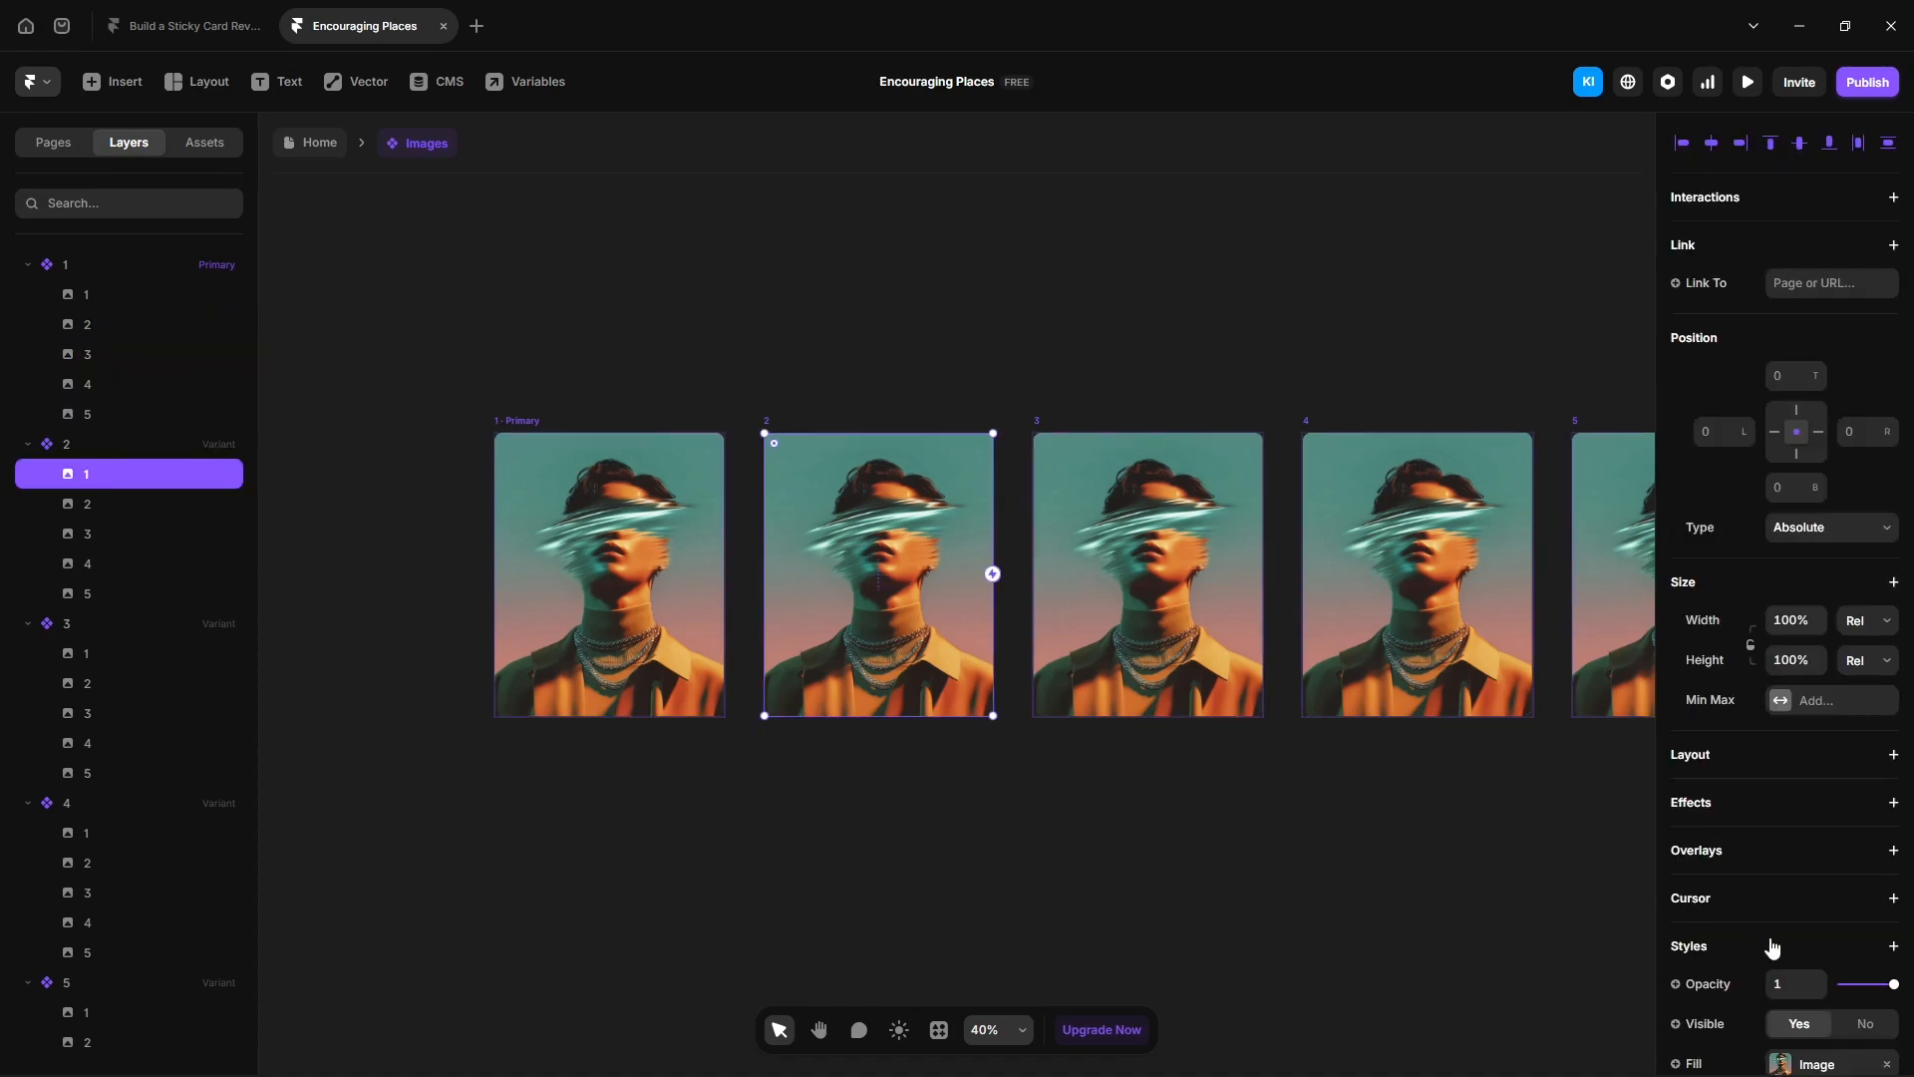
click(1795, 984)
text(0)
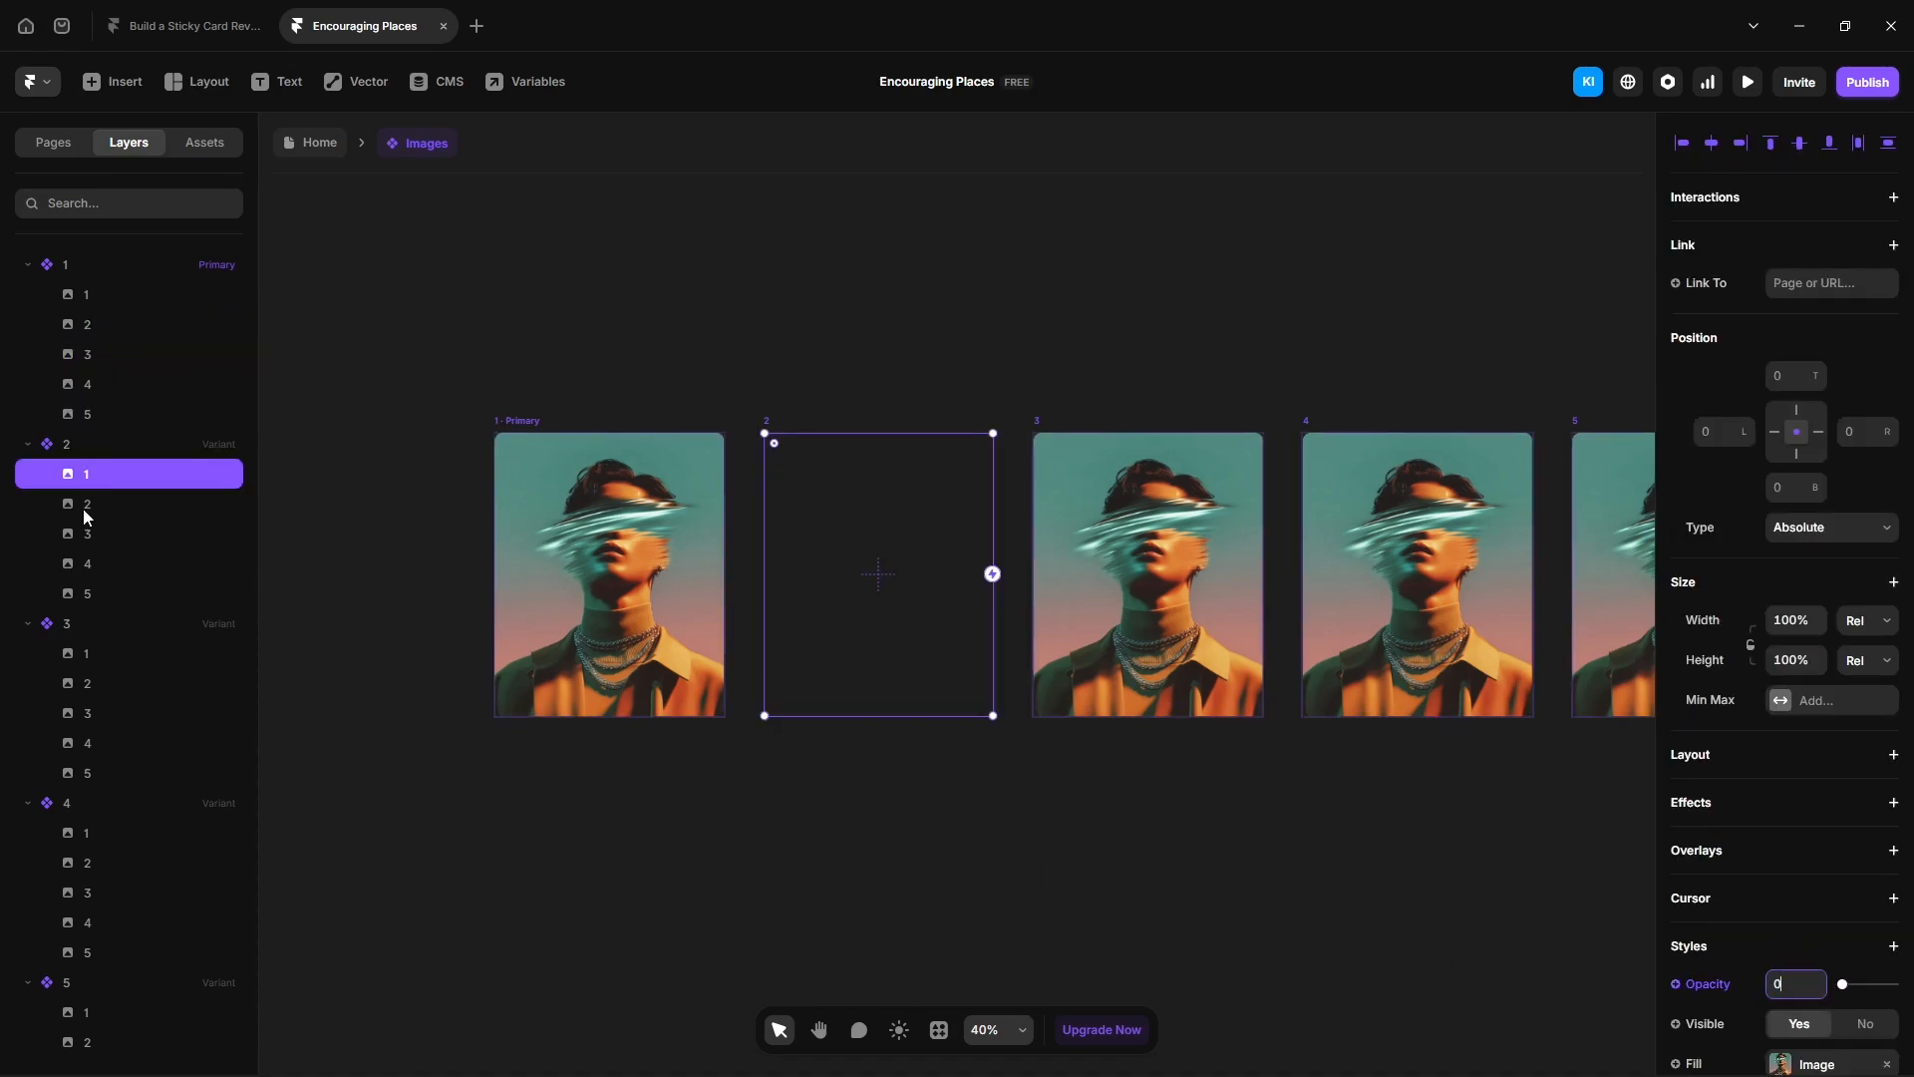
click(86, 504)
click(1795, 984)
text(1)
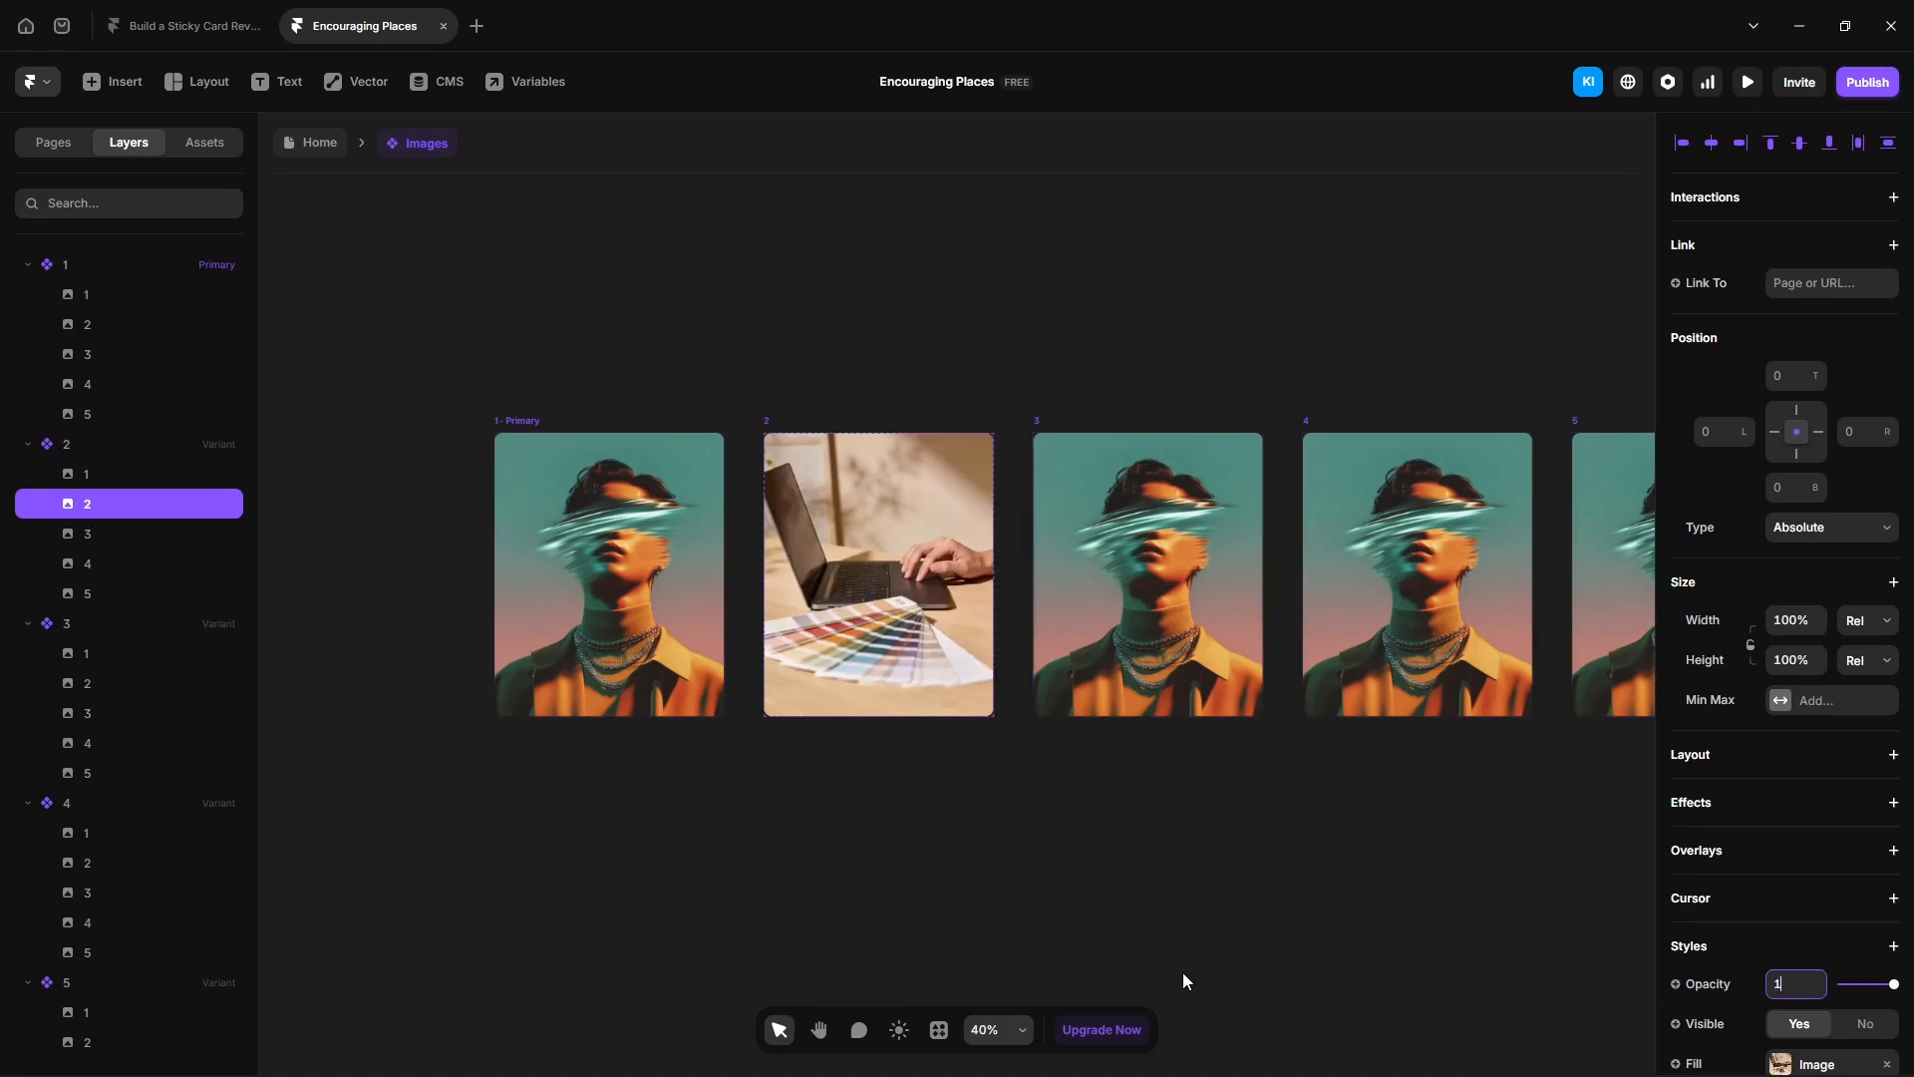
- In variant 3, set image 1's opacity to 0
click(1182, 972)
scroll(1073, 858, right, 3)
click(858, 592)
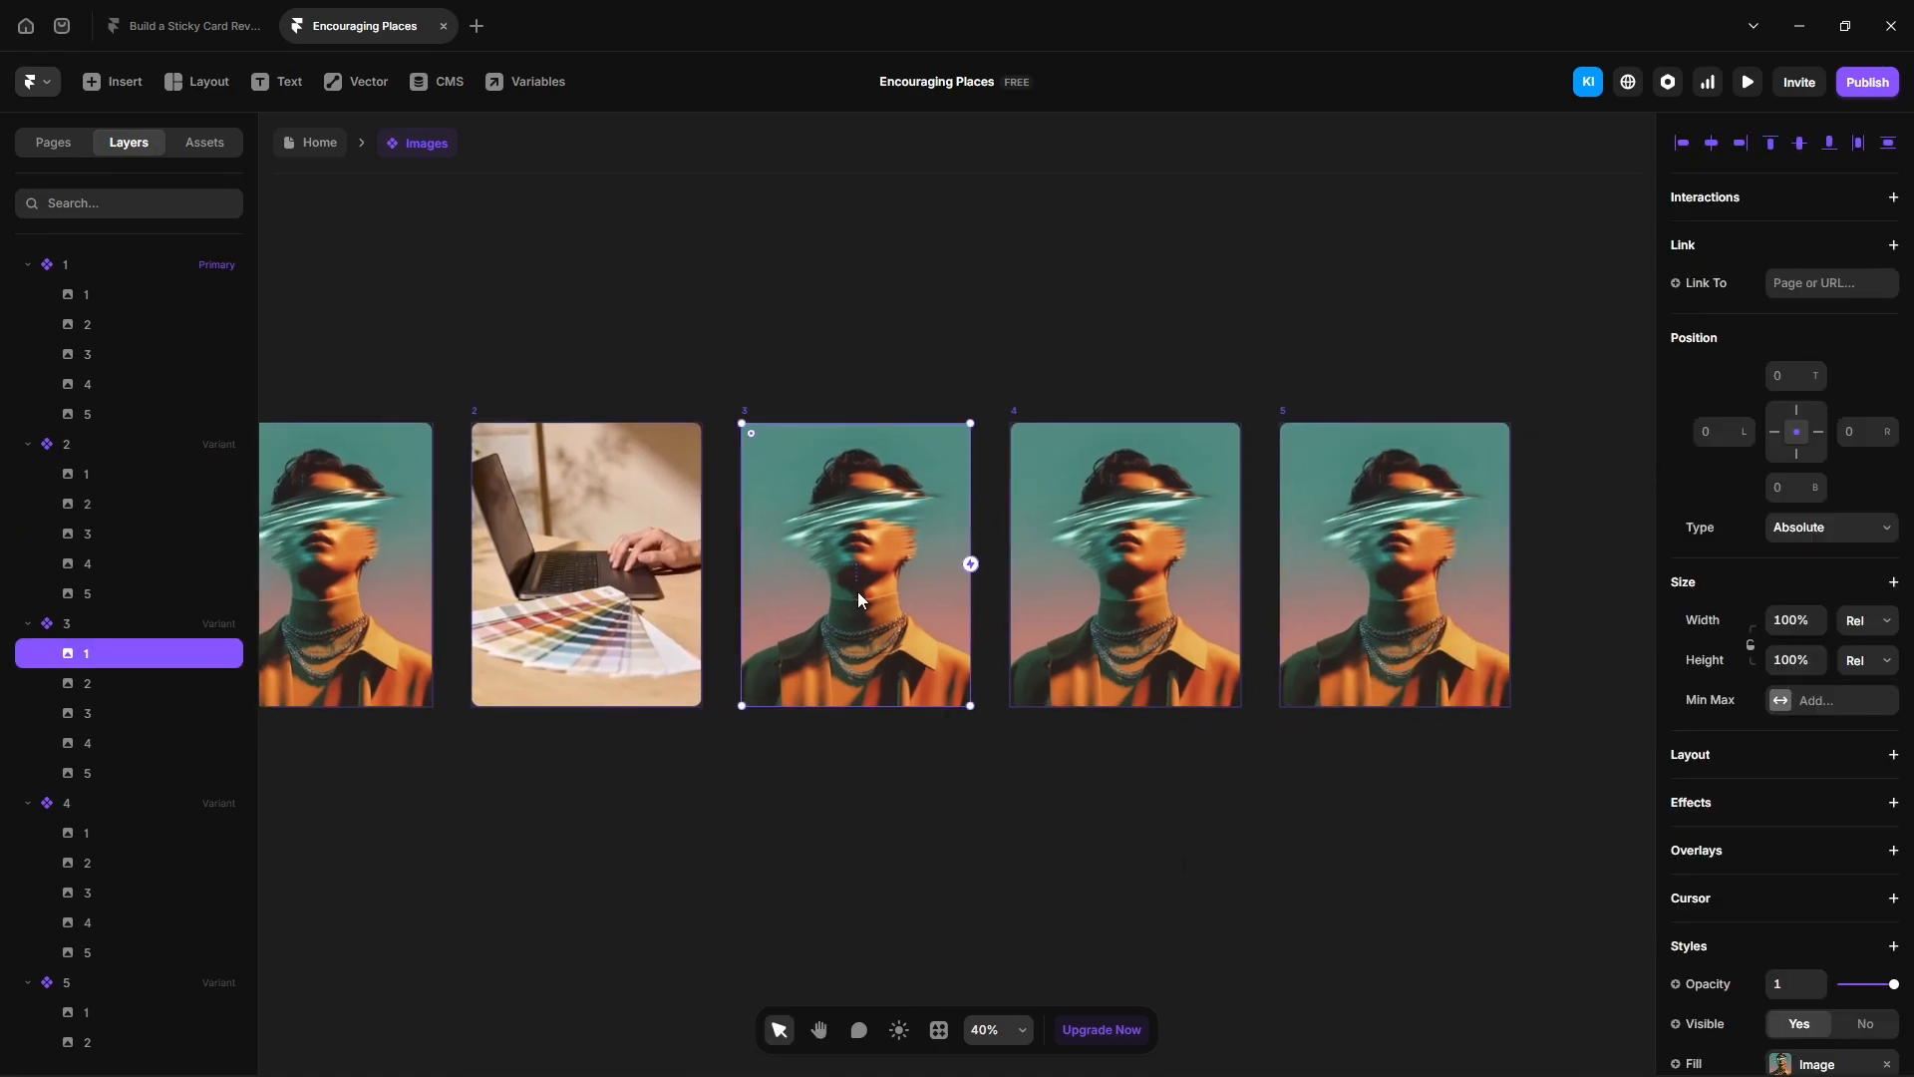
click(1795, 984)
text(0)
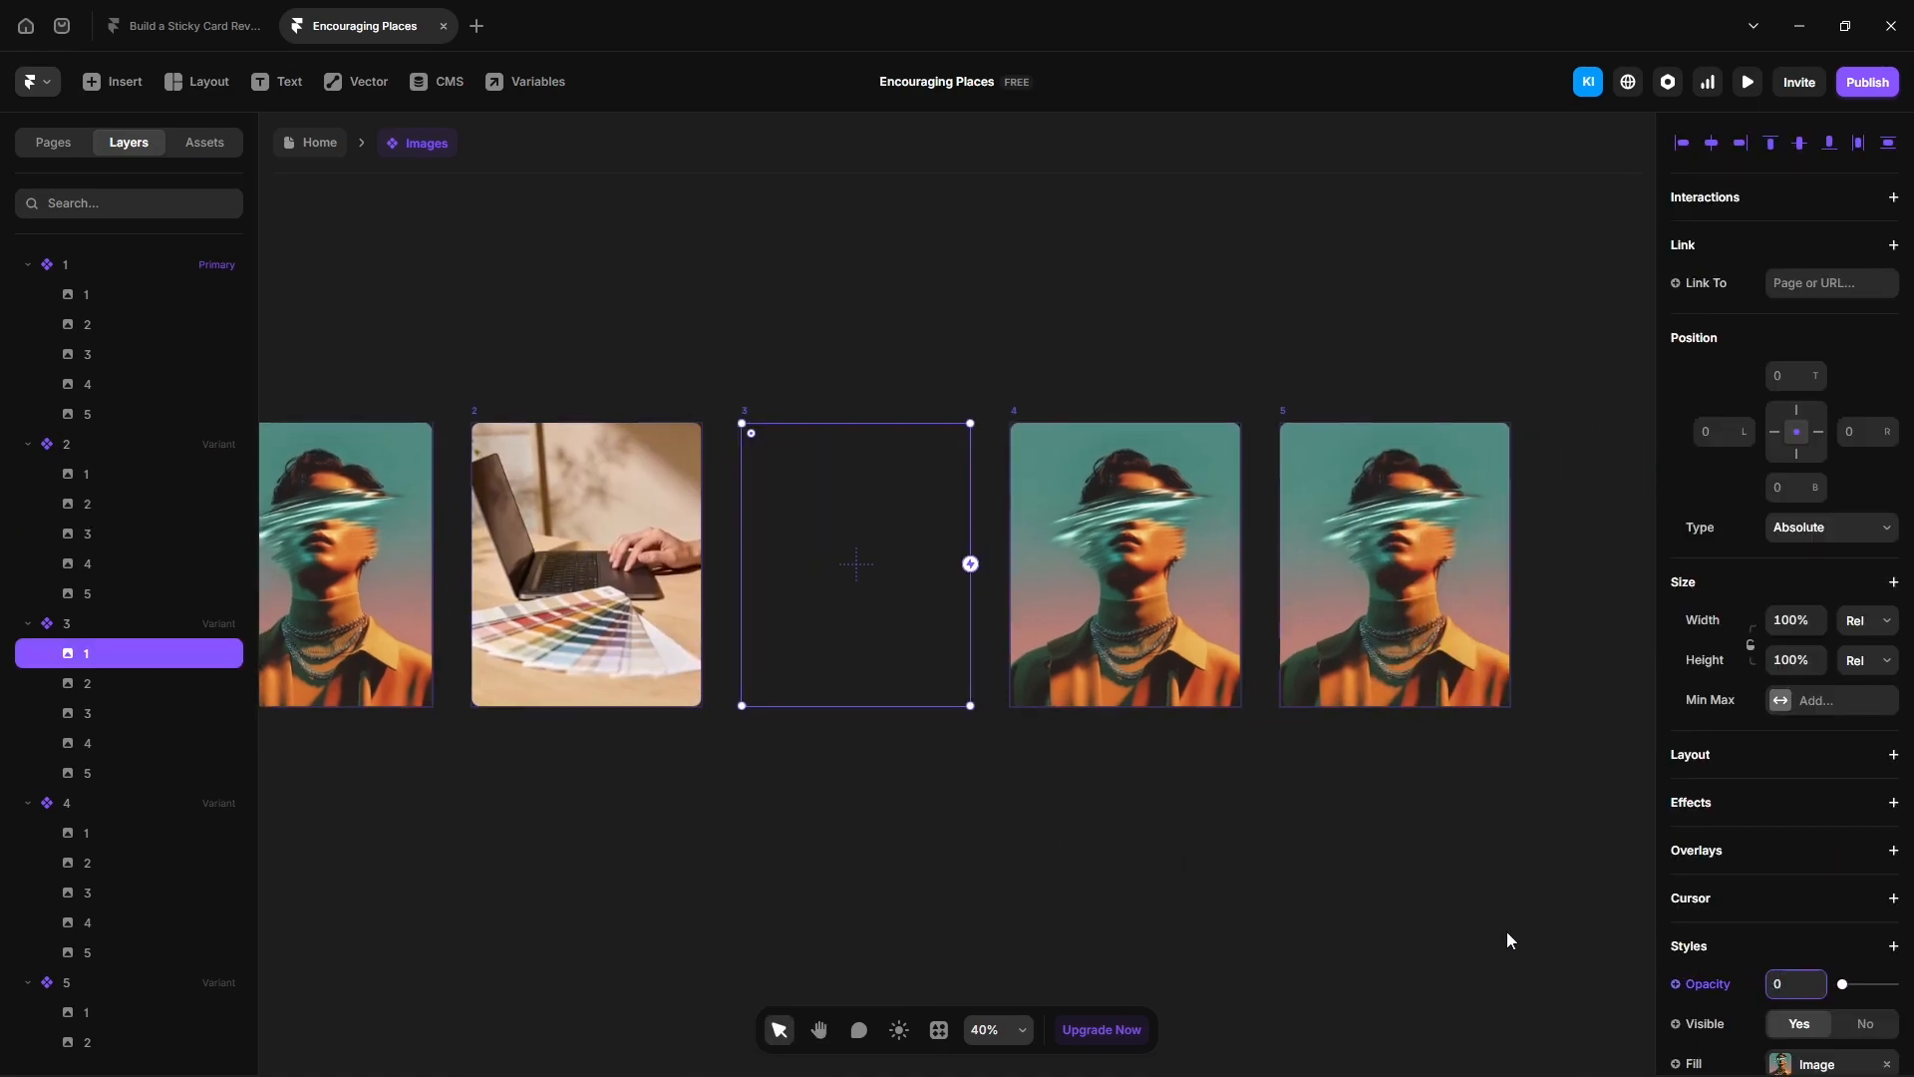
- In variant 3, set image 3's opacity to 1
click(90, 710)
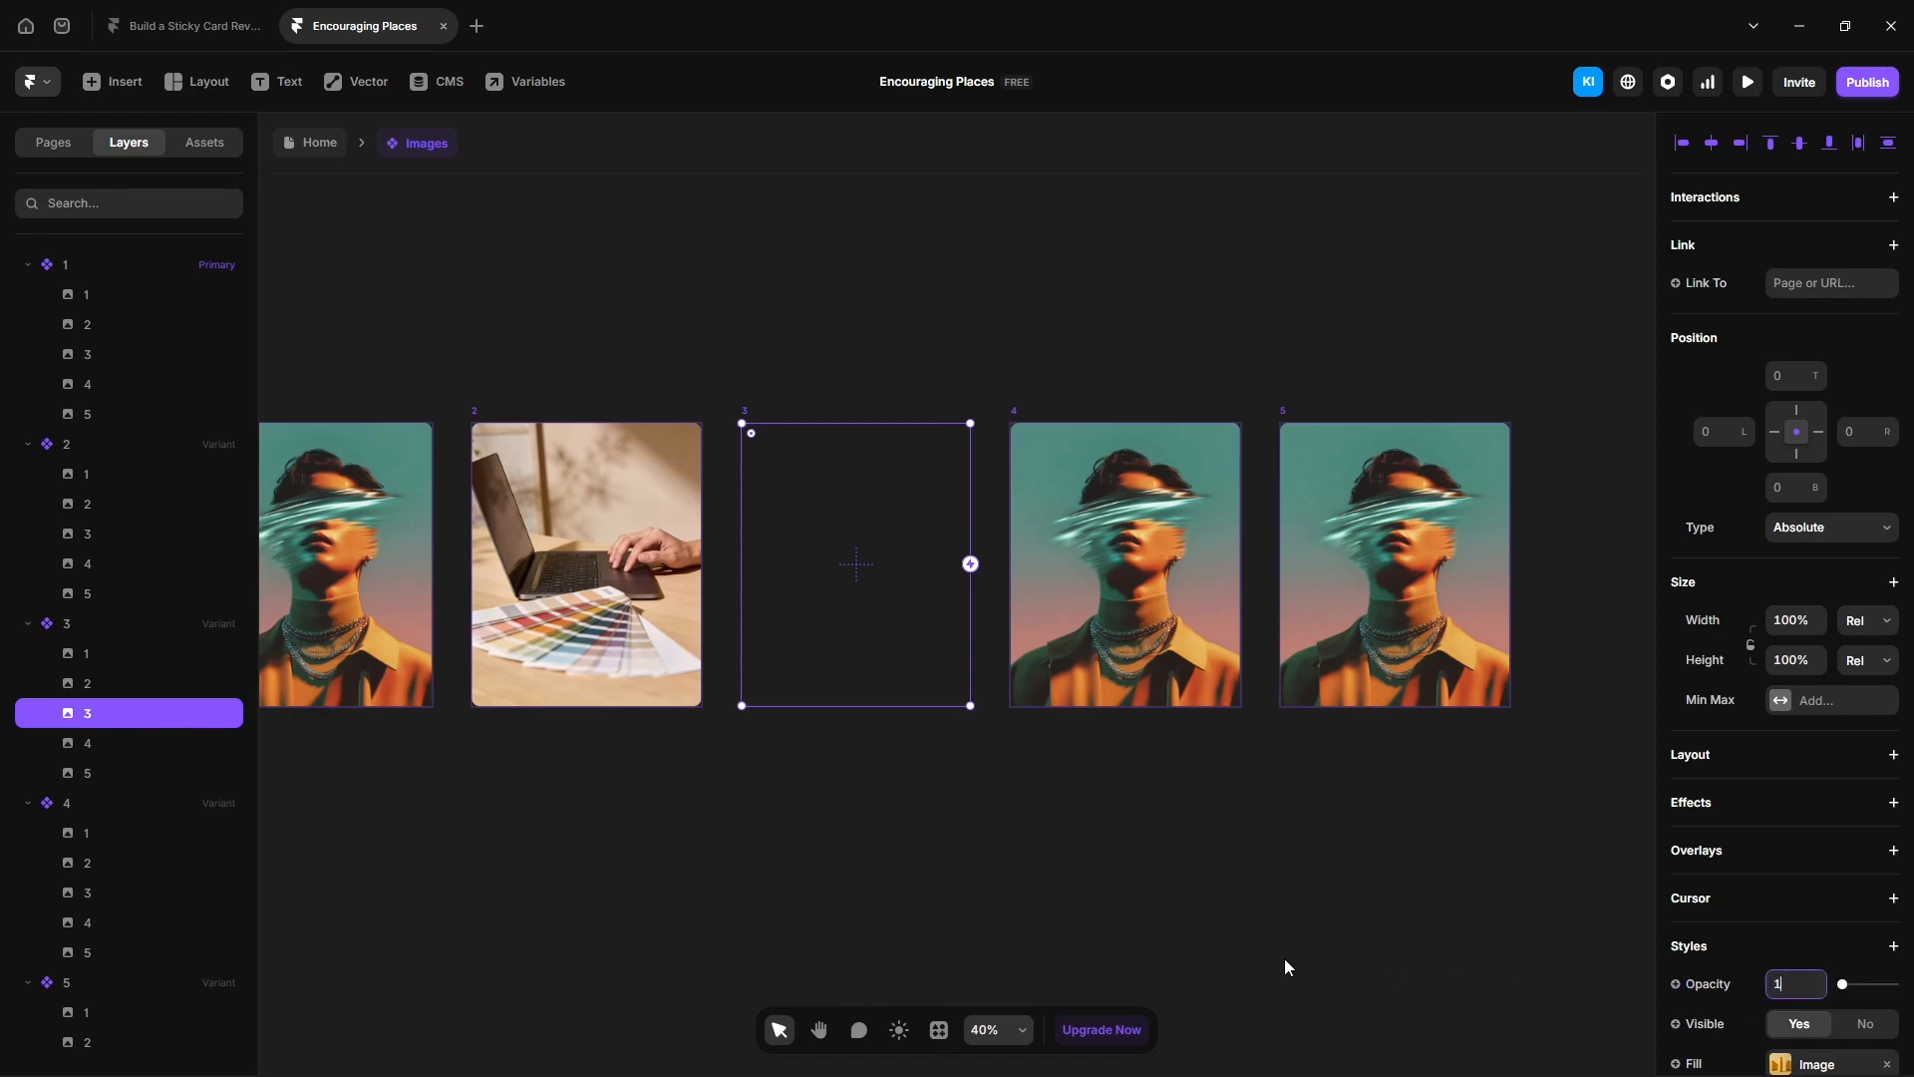
text(1)
key(Return)
- In variant 4, set image 1's opacity to 0 and image 4's opacity to 1
click(1100, 621)
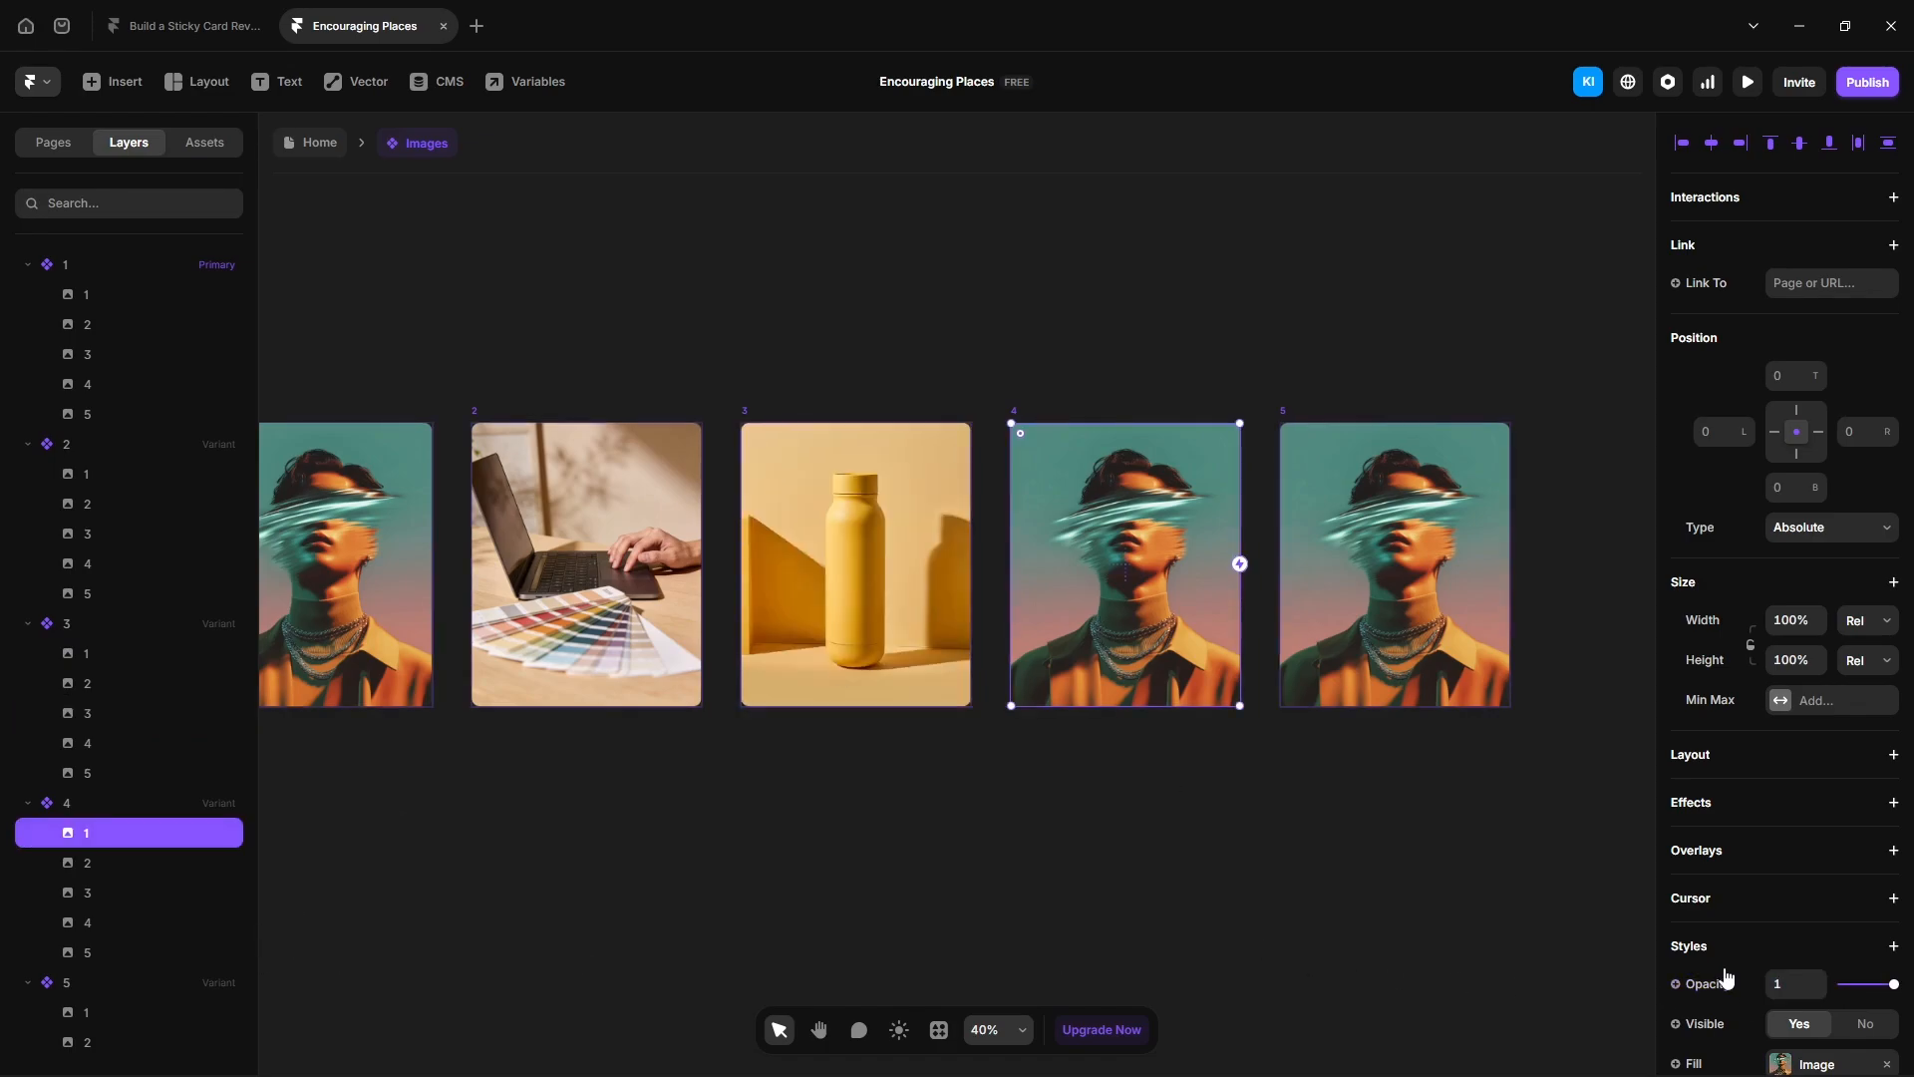
click(1795, 984)
text(0)
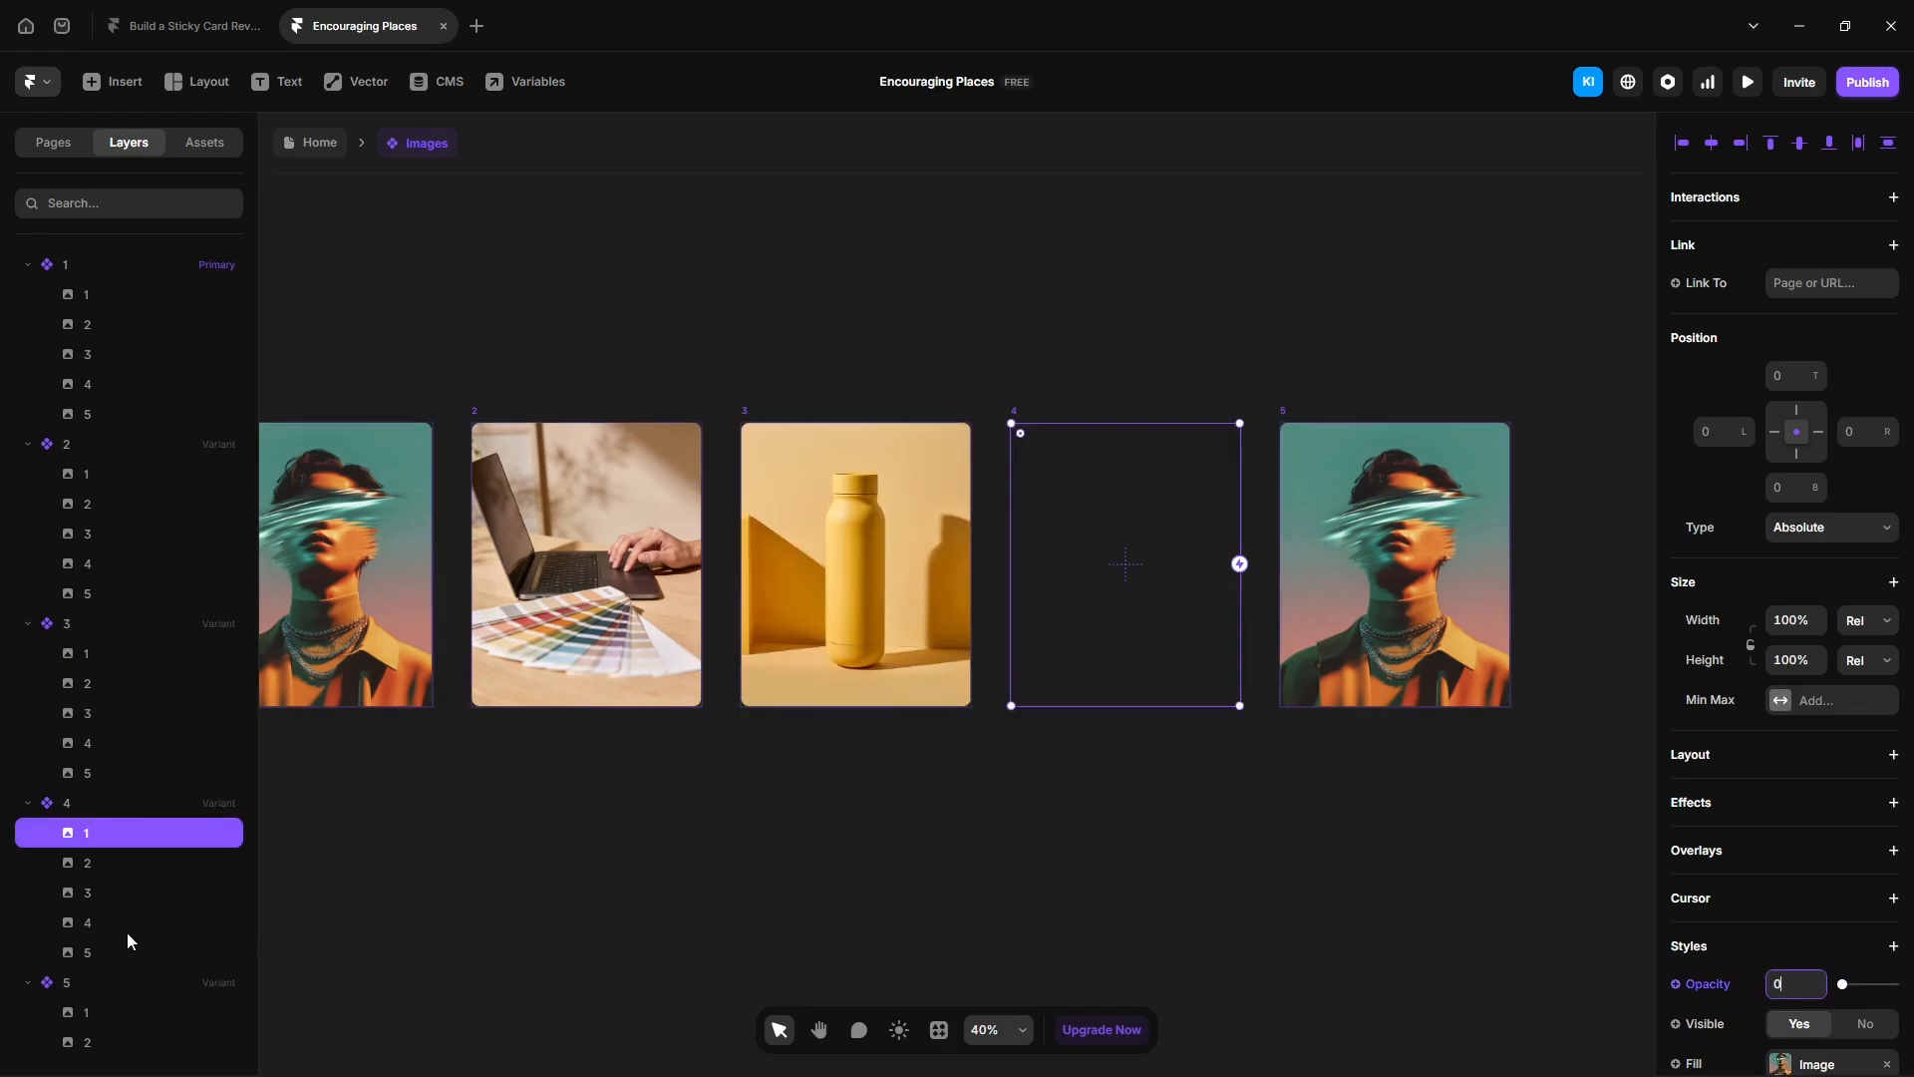
click(127, 927)
click(1795, 987)
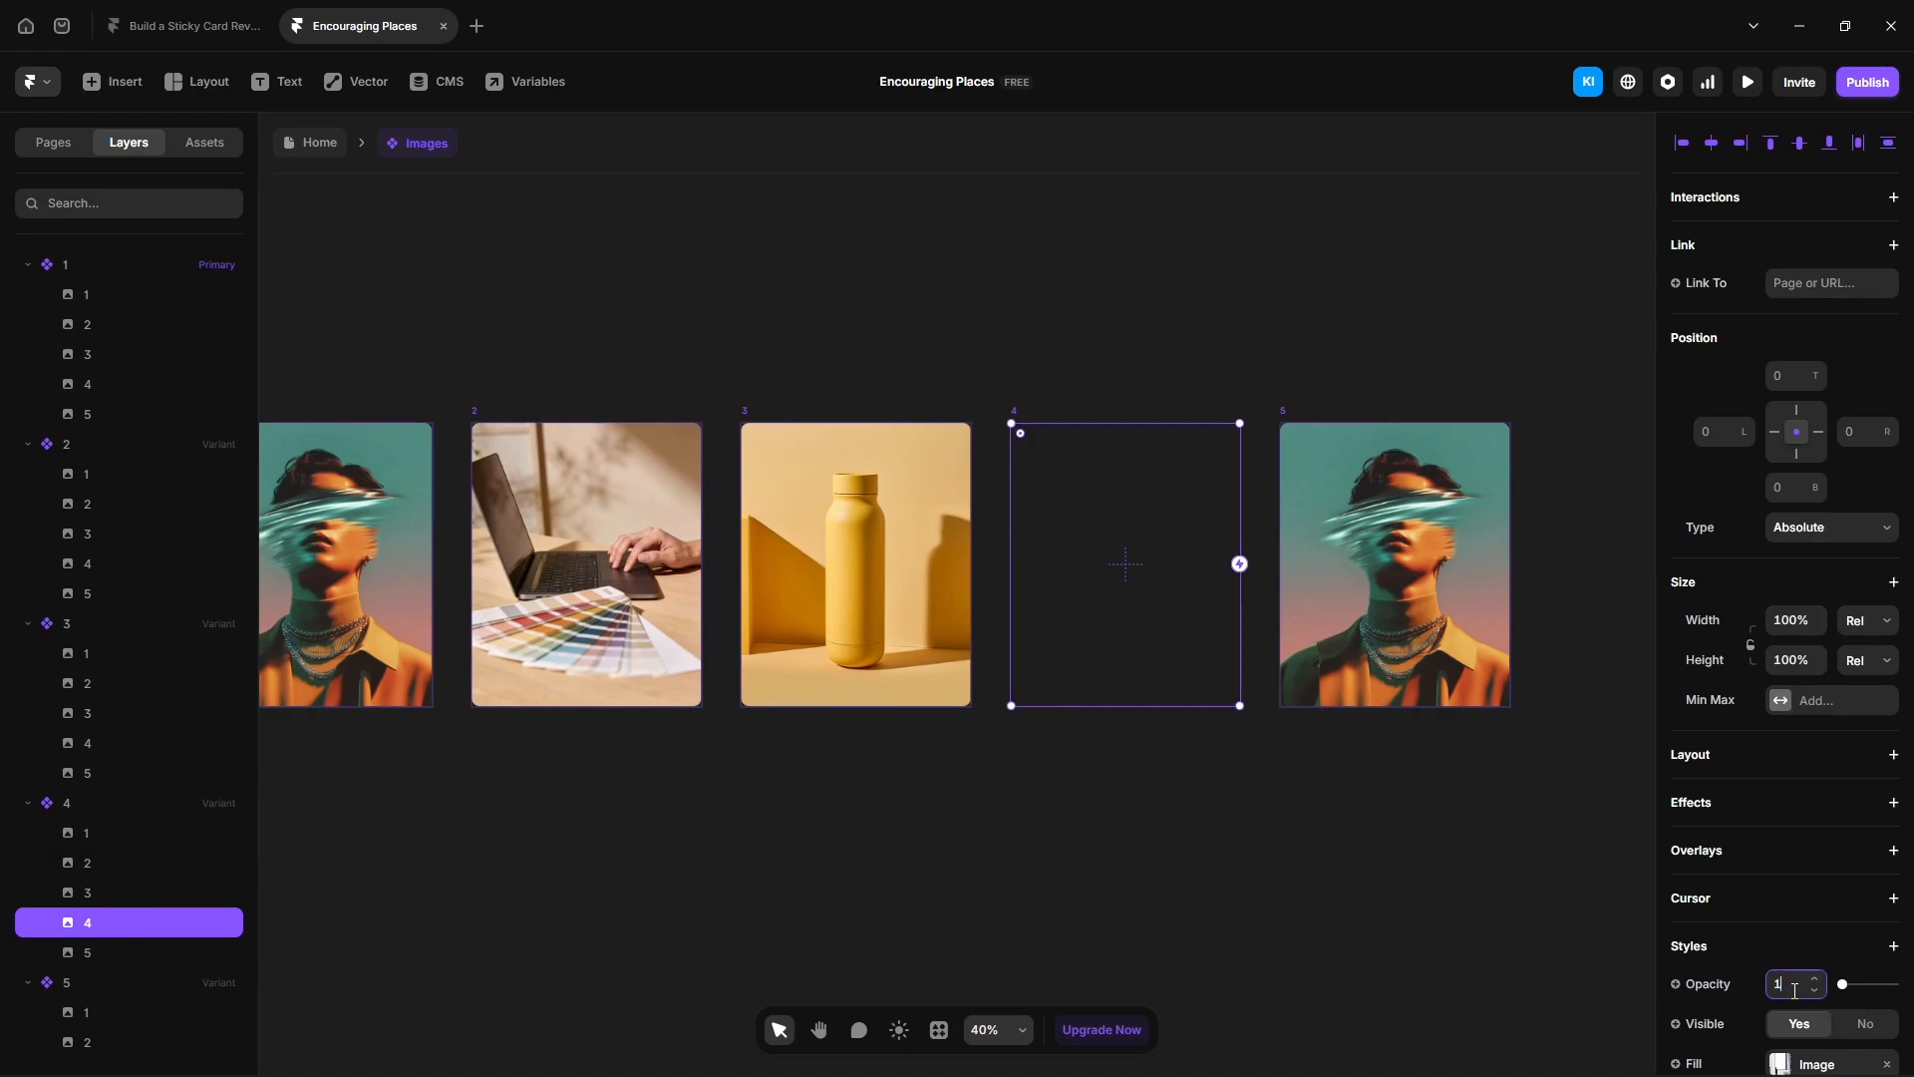
text(1)
key(Return)
- In variant 5, set image 1's opacity to 0 and image 5's opacity to 1
click(1424, 567)
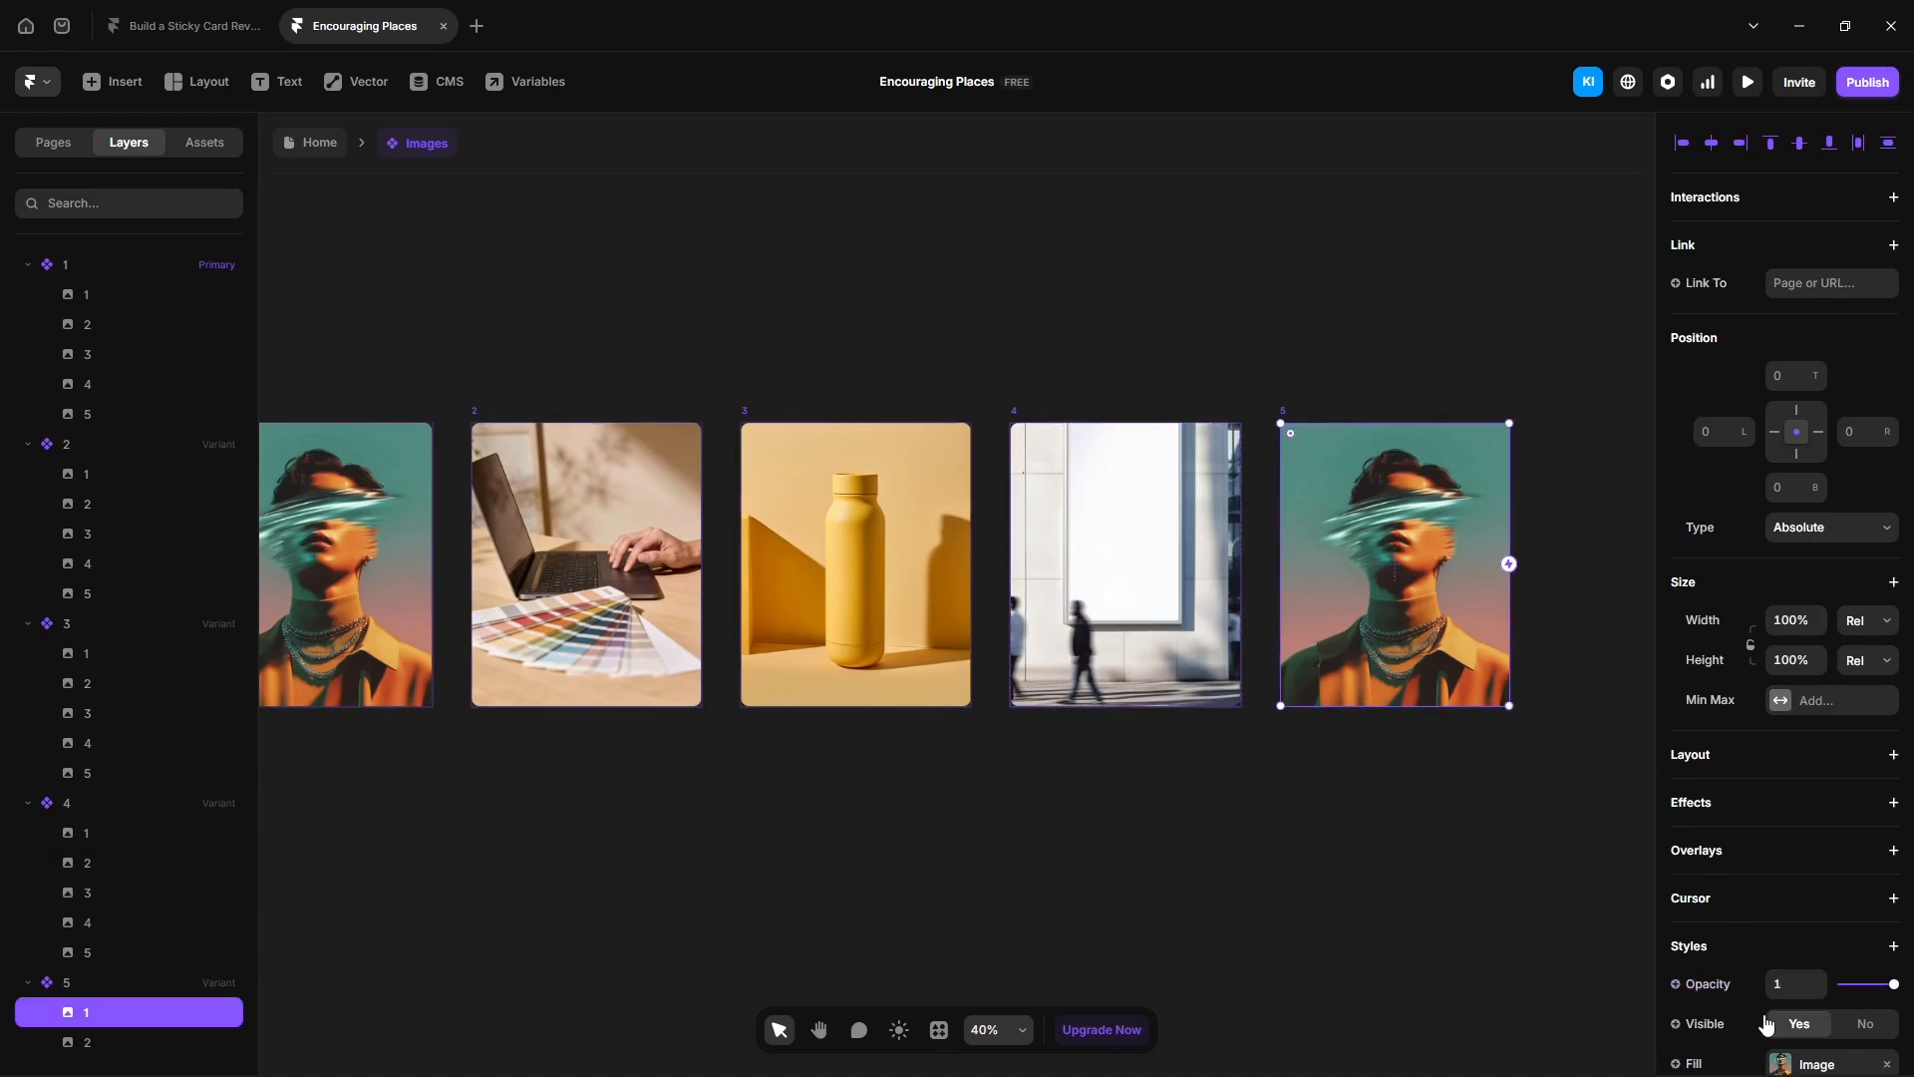
click(1777, 985)
text(0)
scroll(200, 930, down, 2)
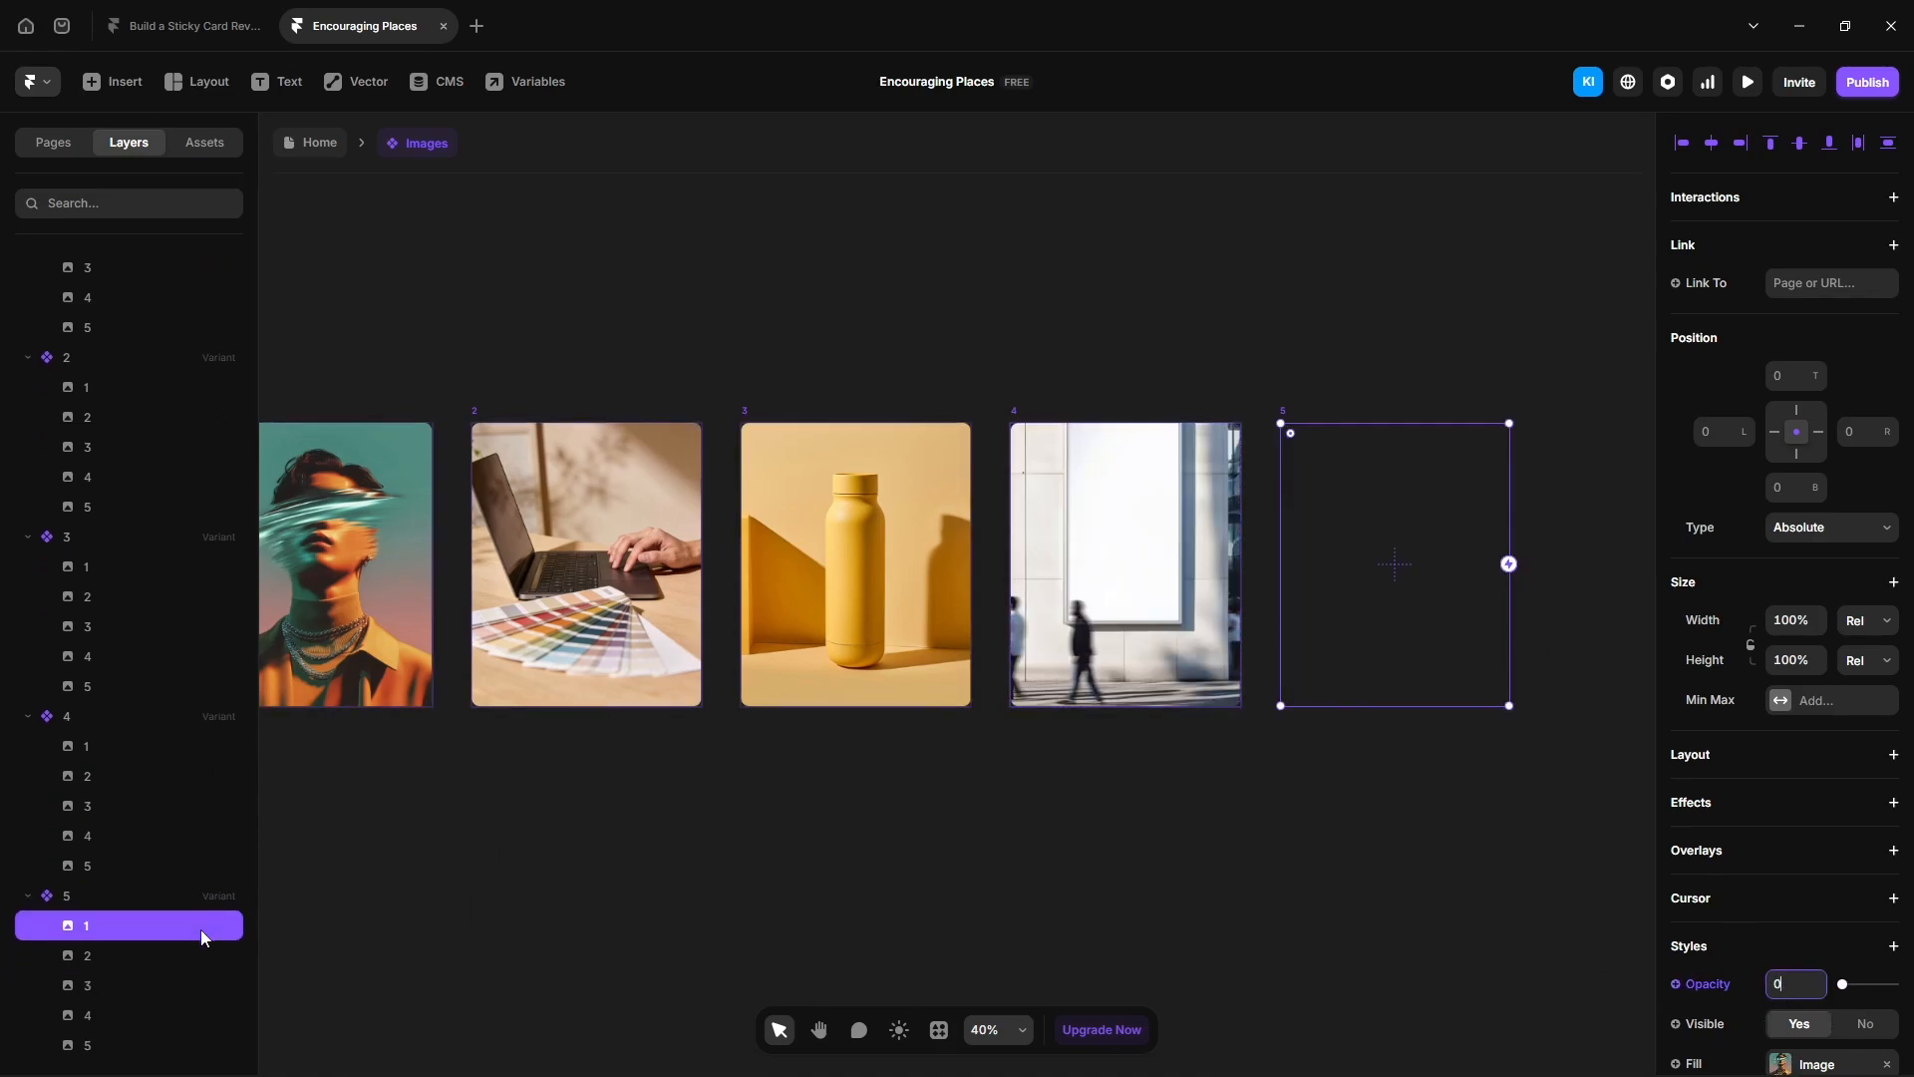
click(140, 1043)
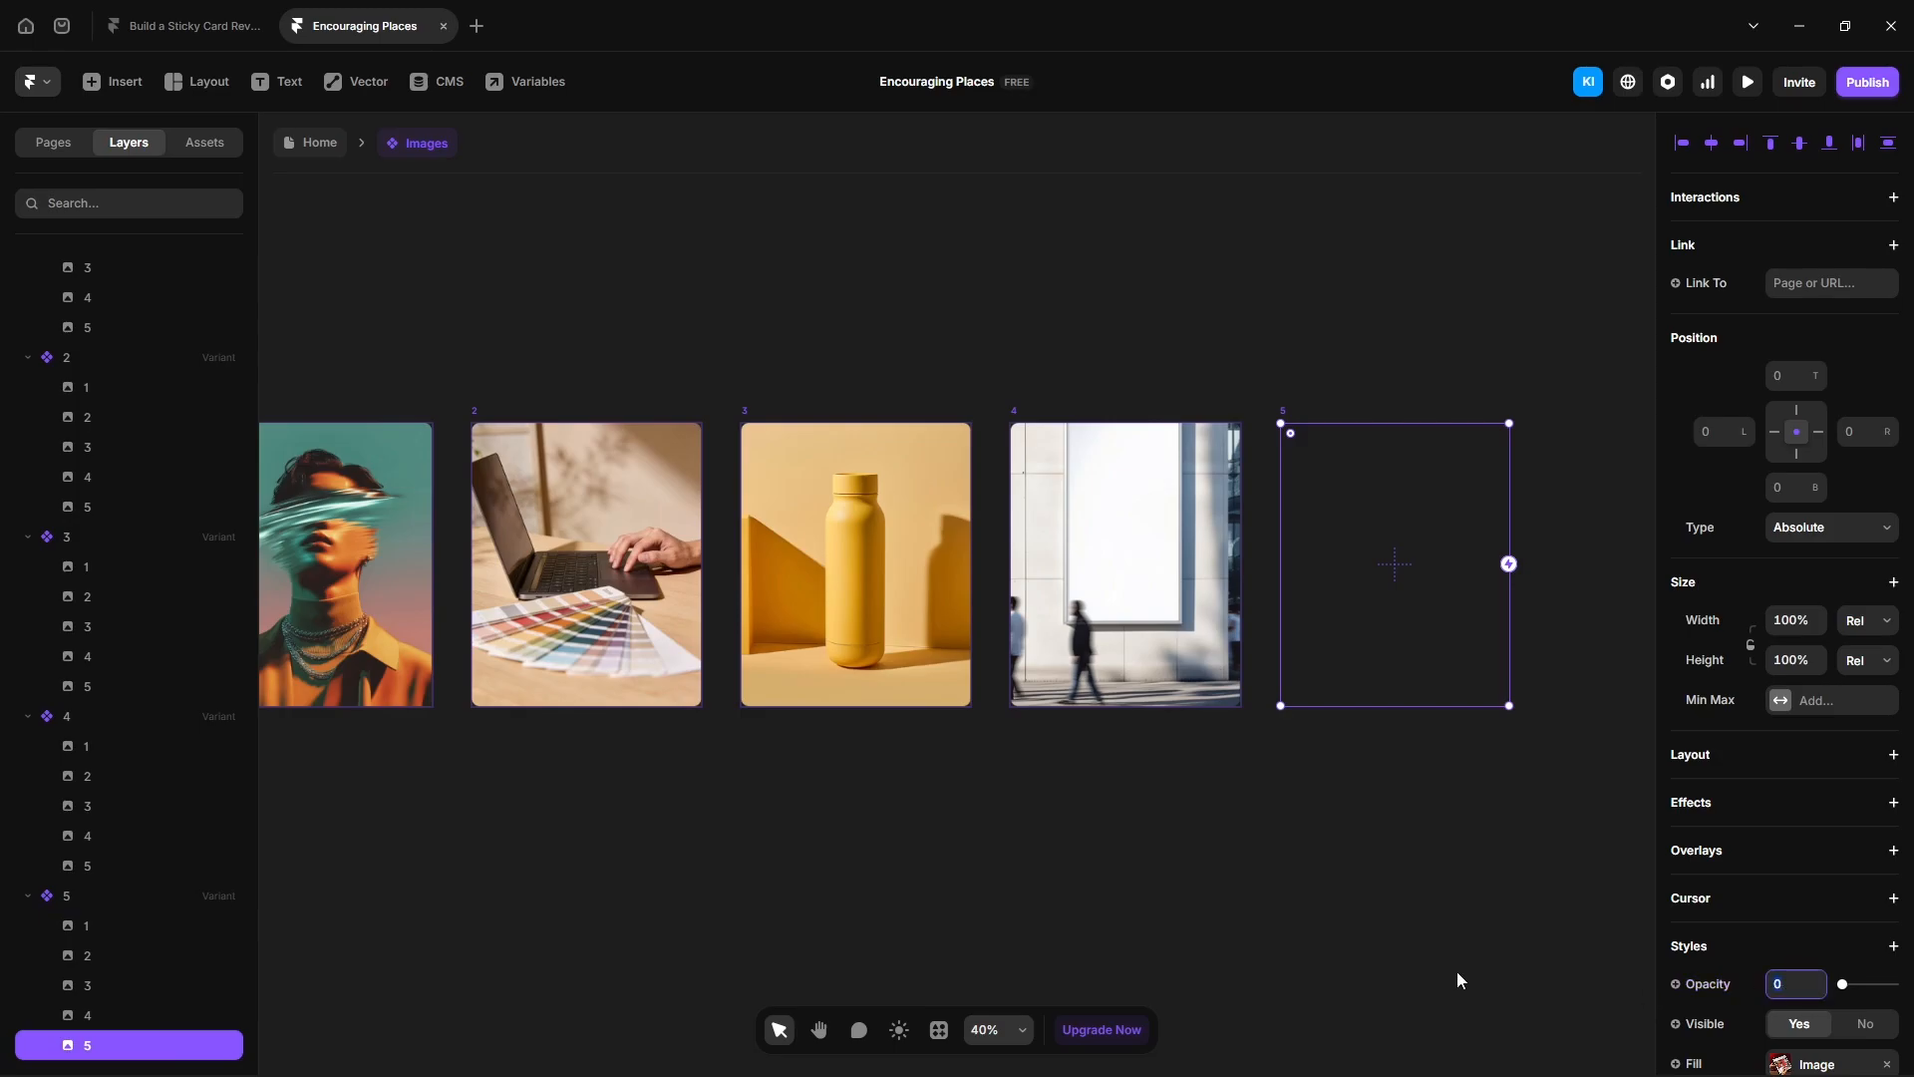
text(1)
key(Return)
- Return to the Home page and wrap the Wrapper in a new stack named Container
click(1126, 950)
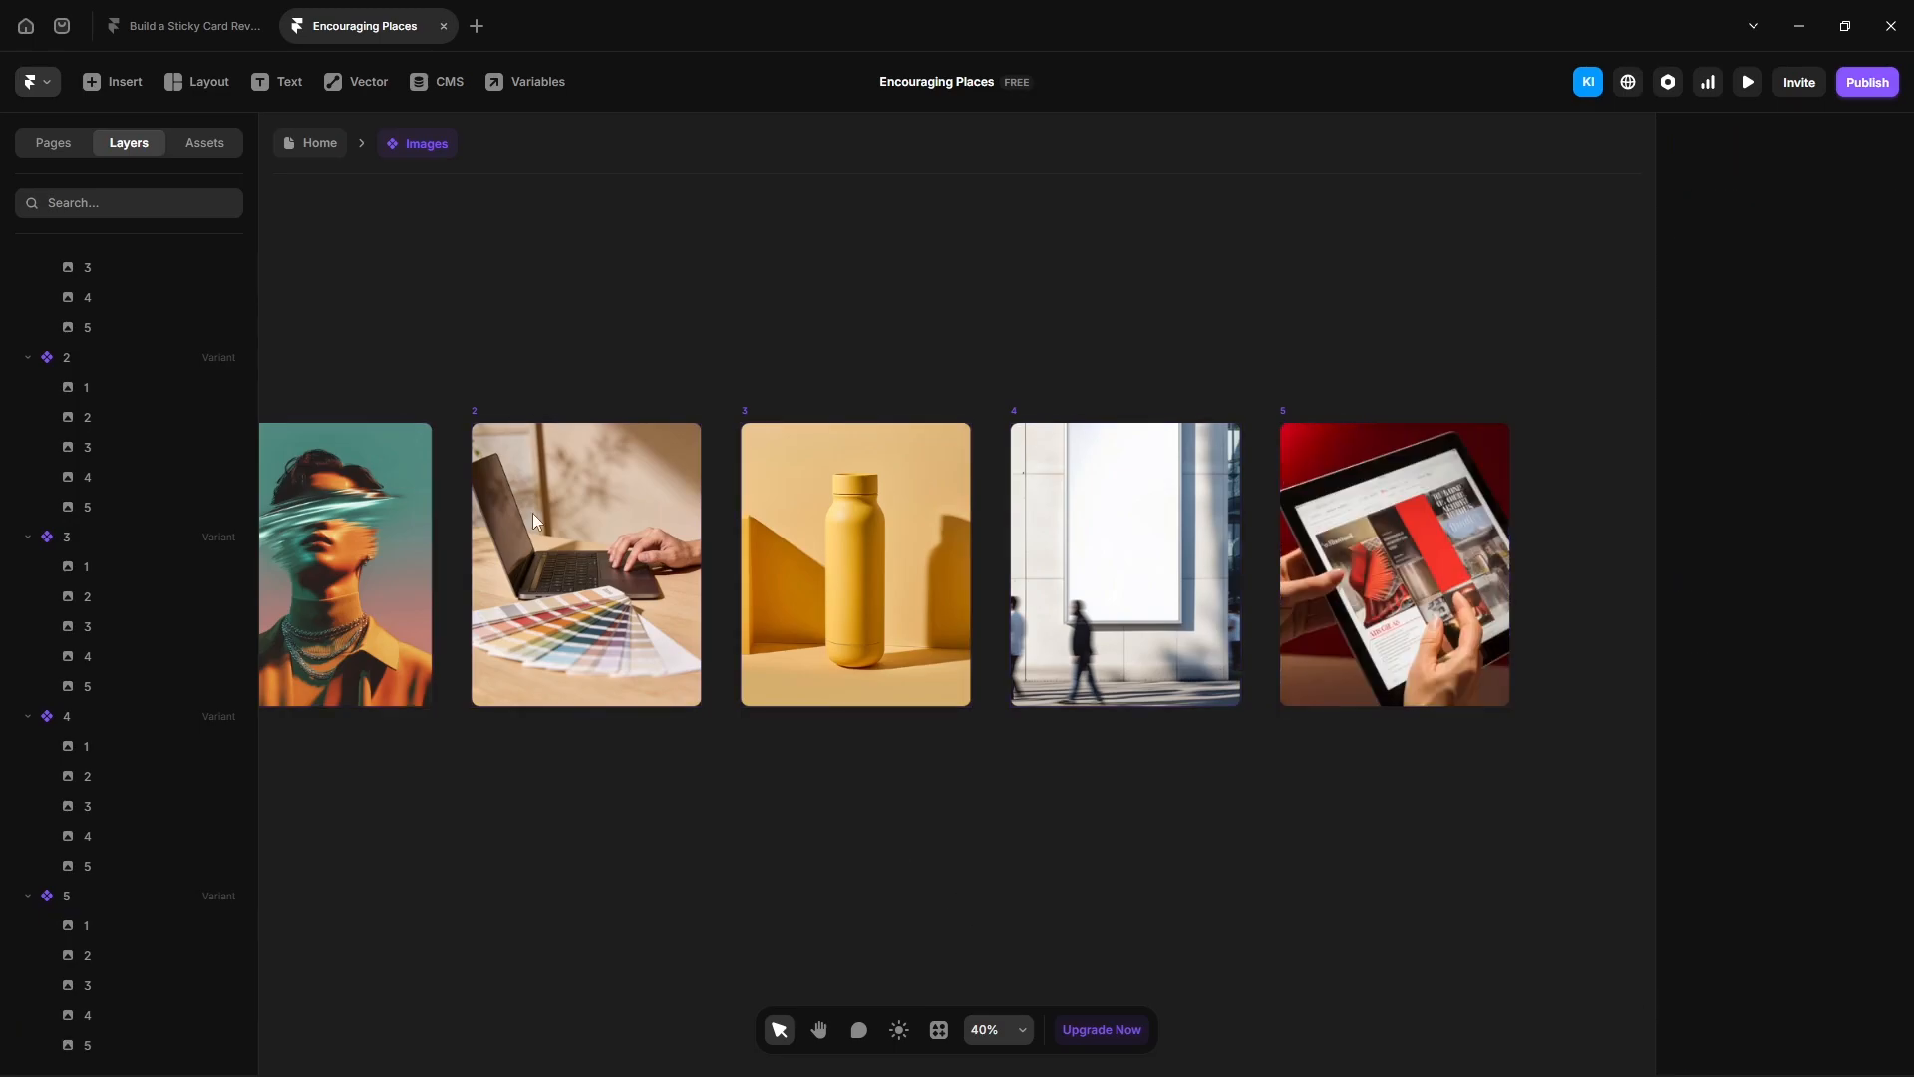
click(300, 145)
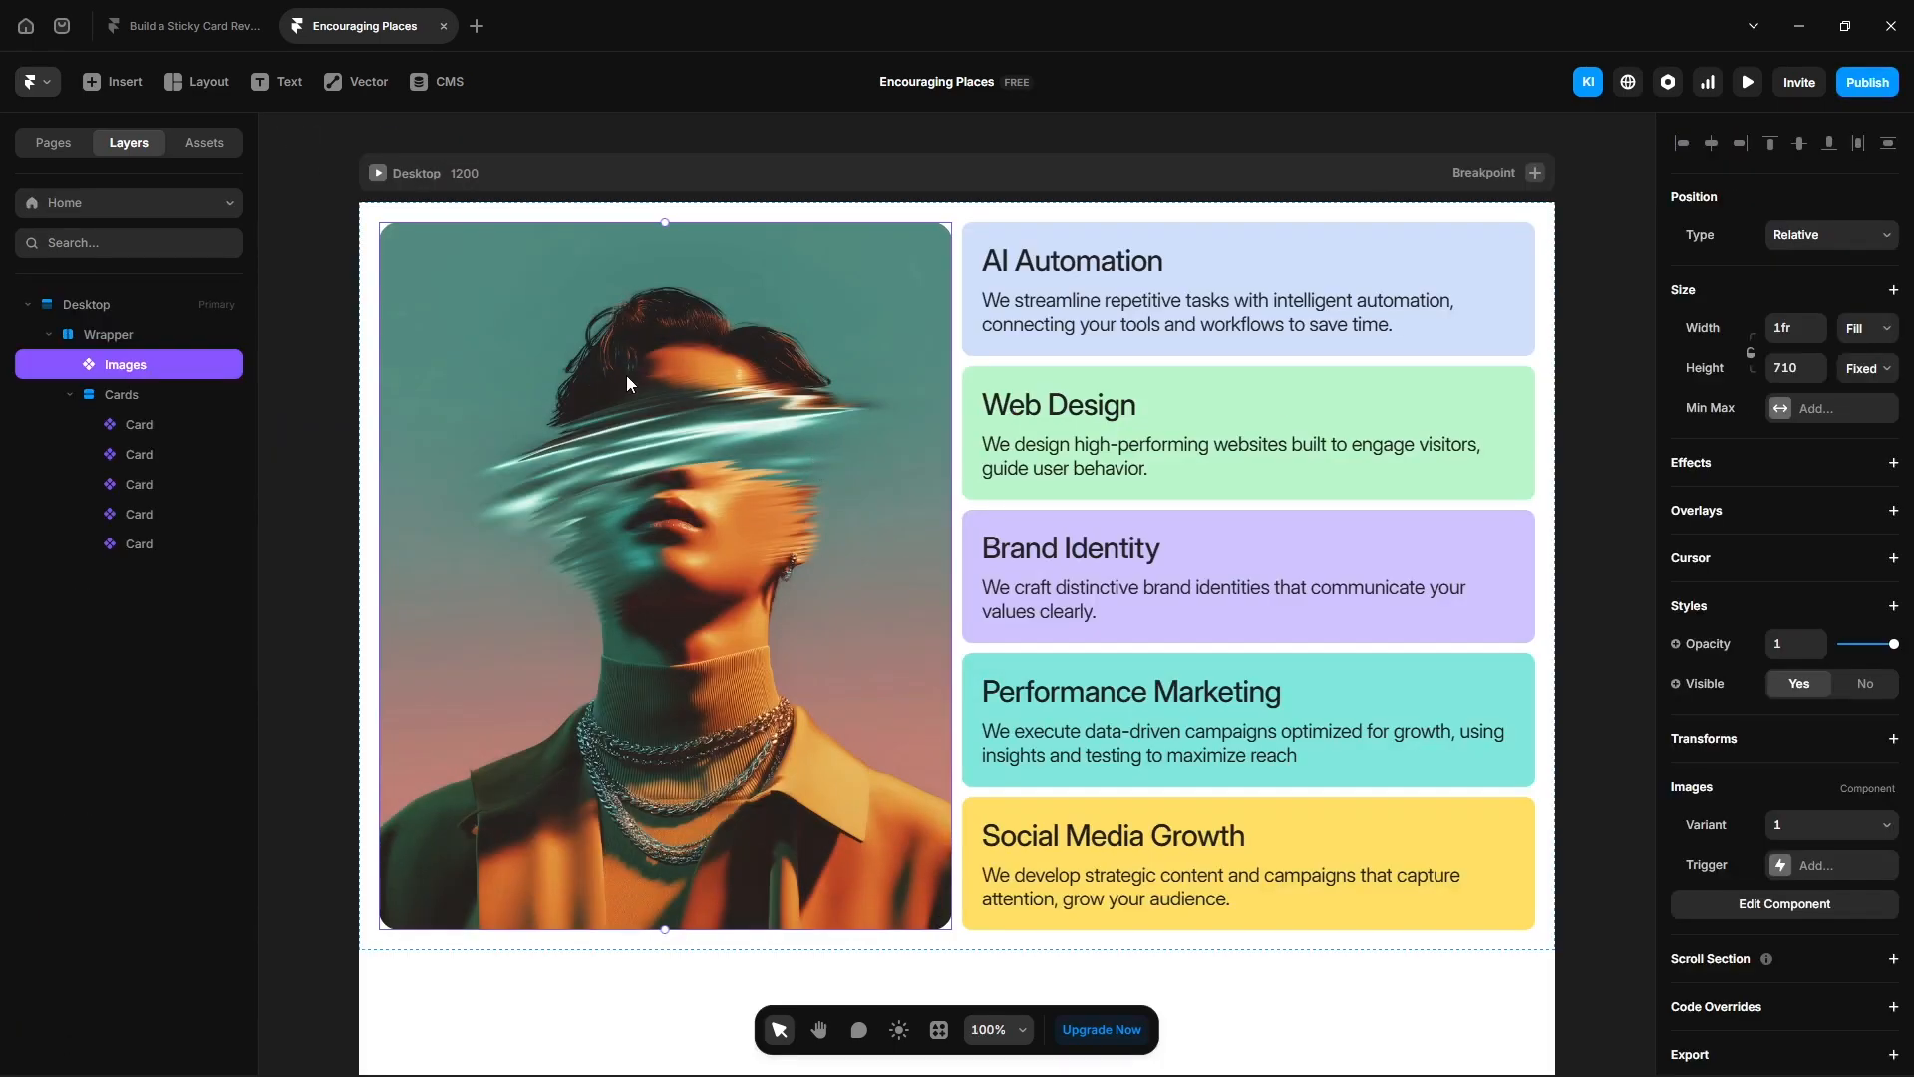
click(138, 338)
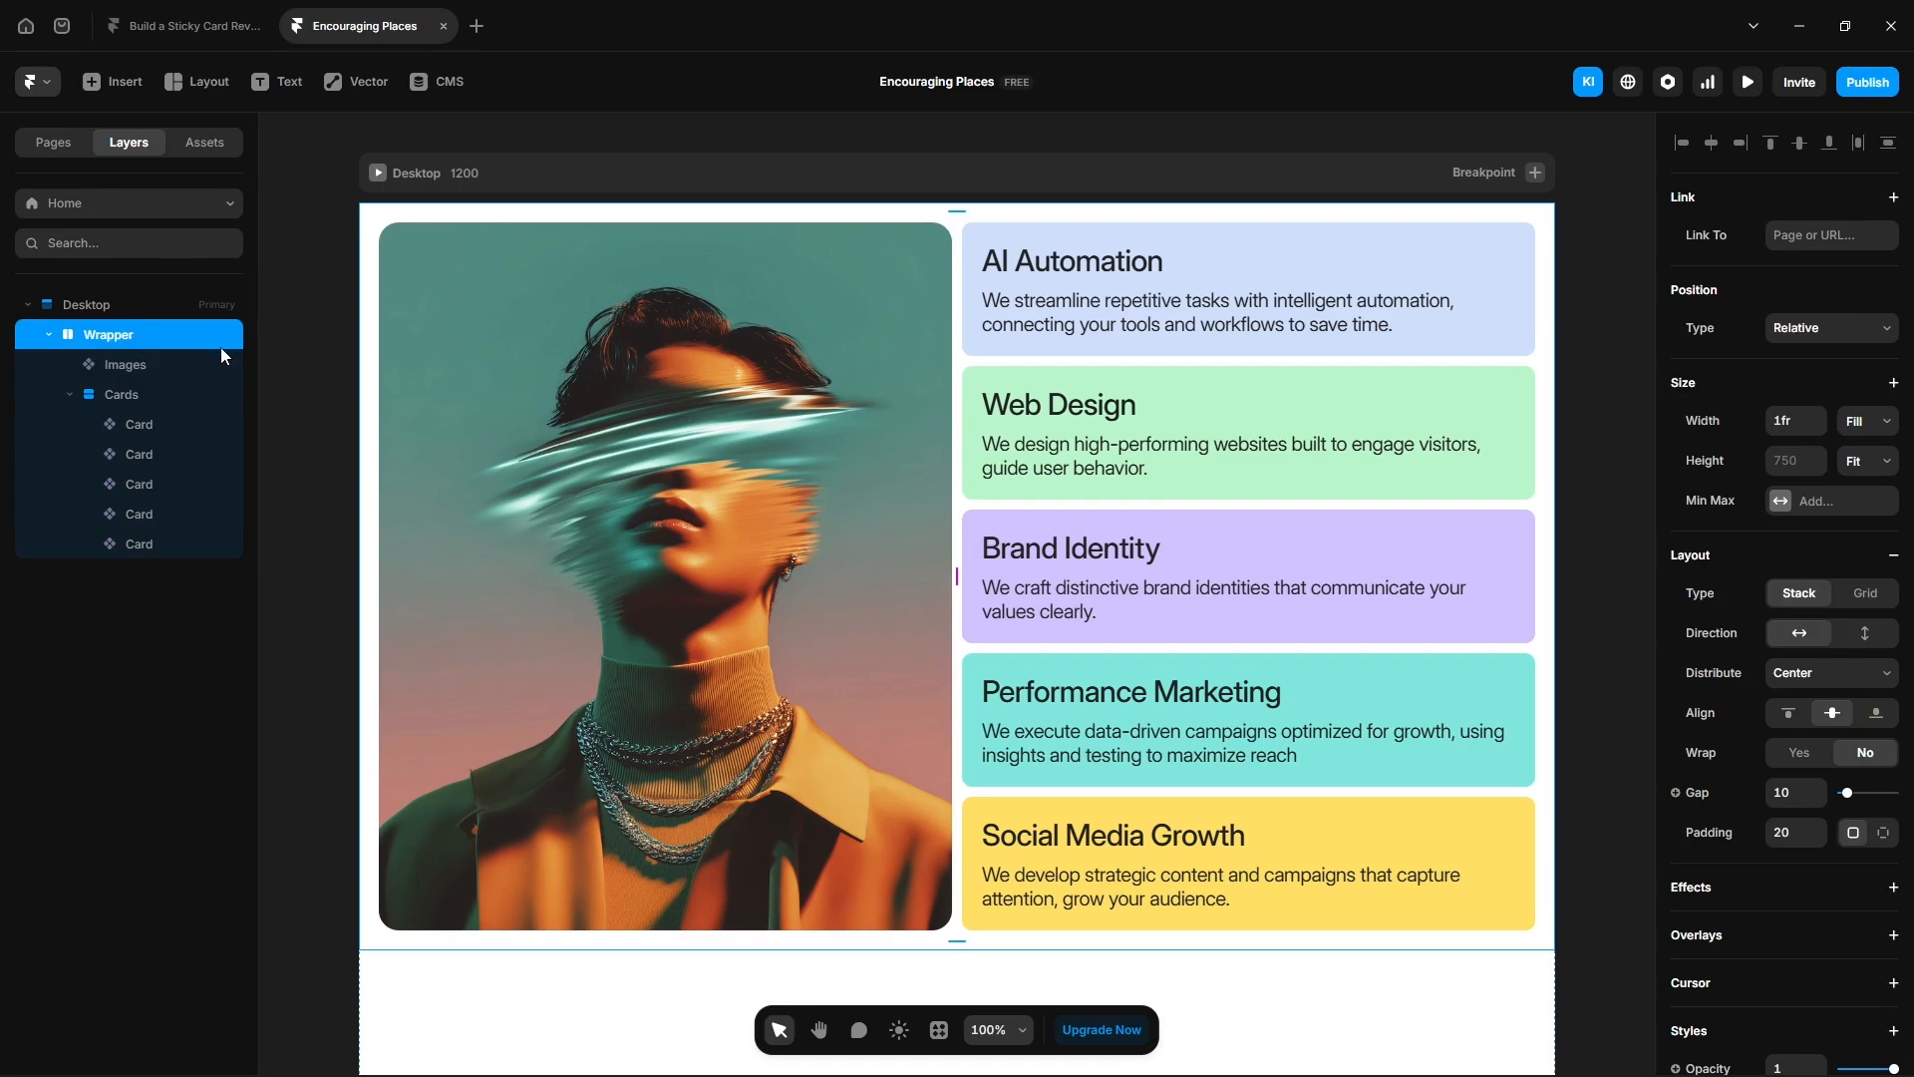
key(ctrl+Return)
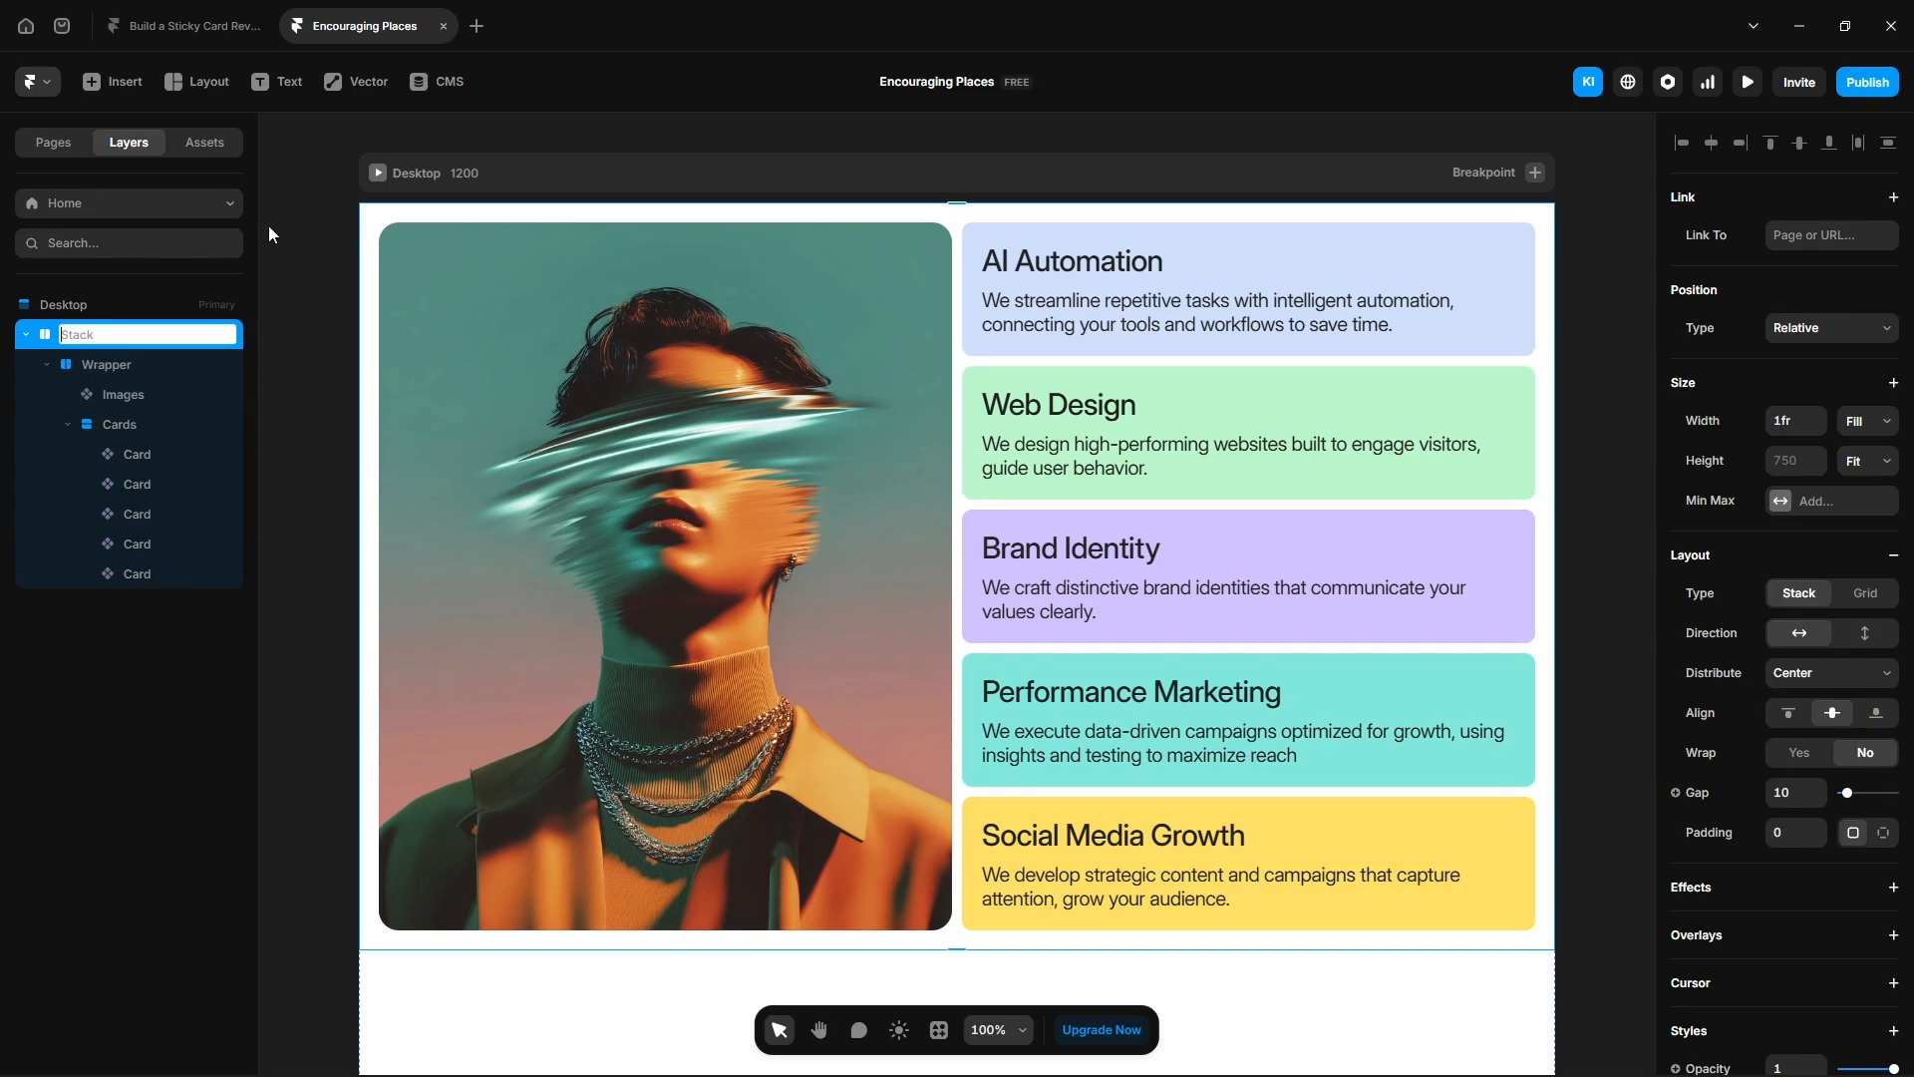
text(Container)
key(Tab)
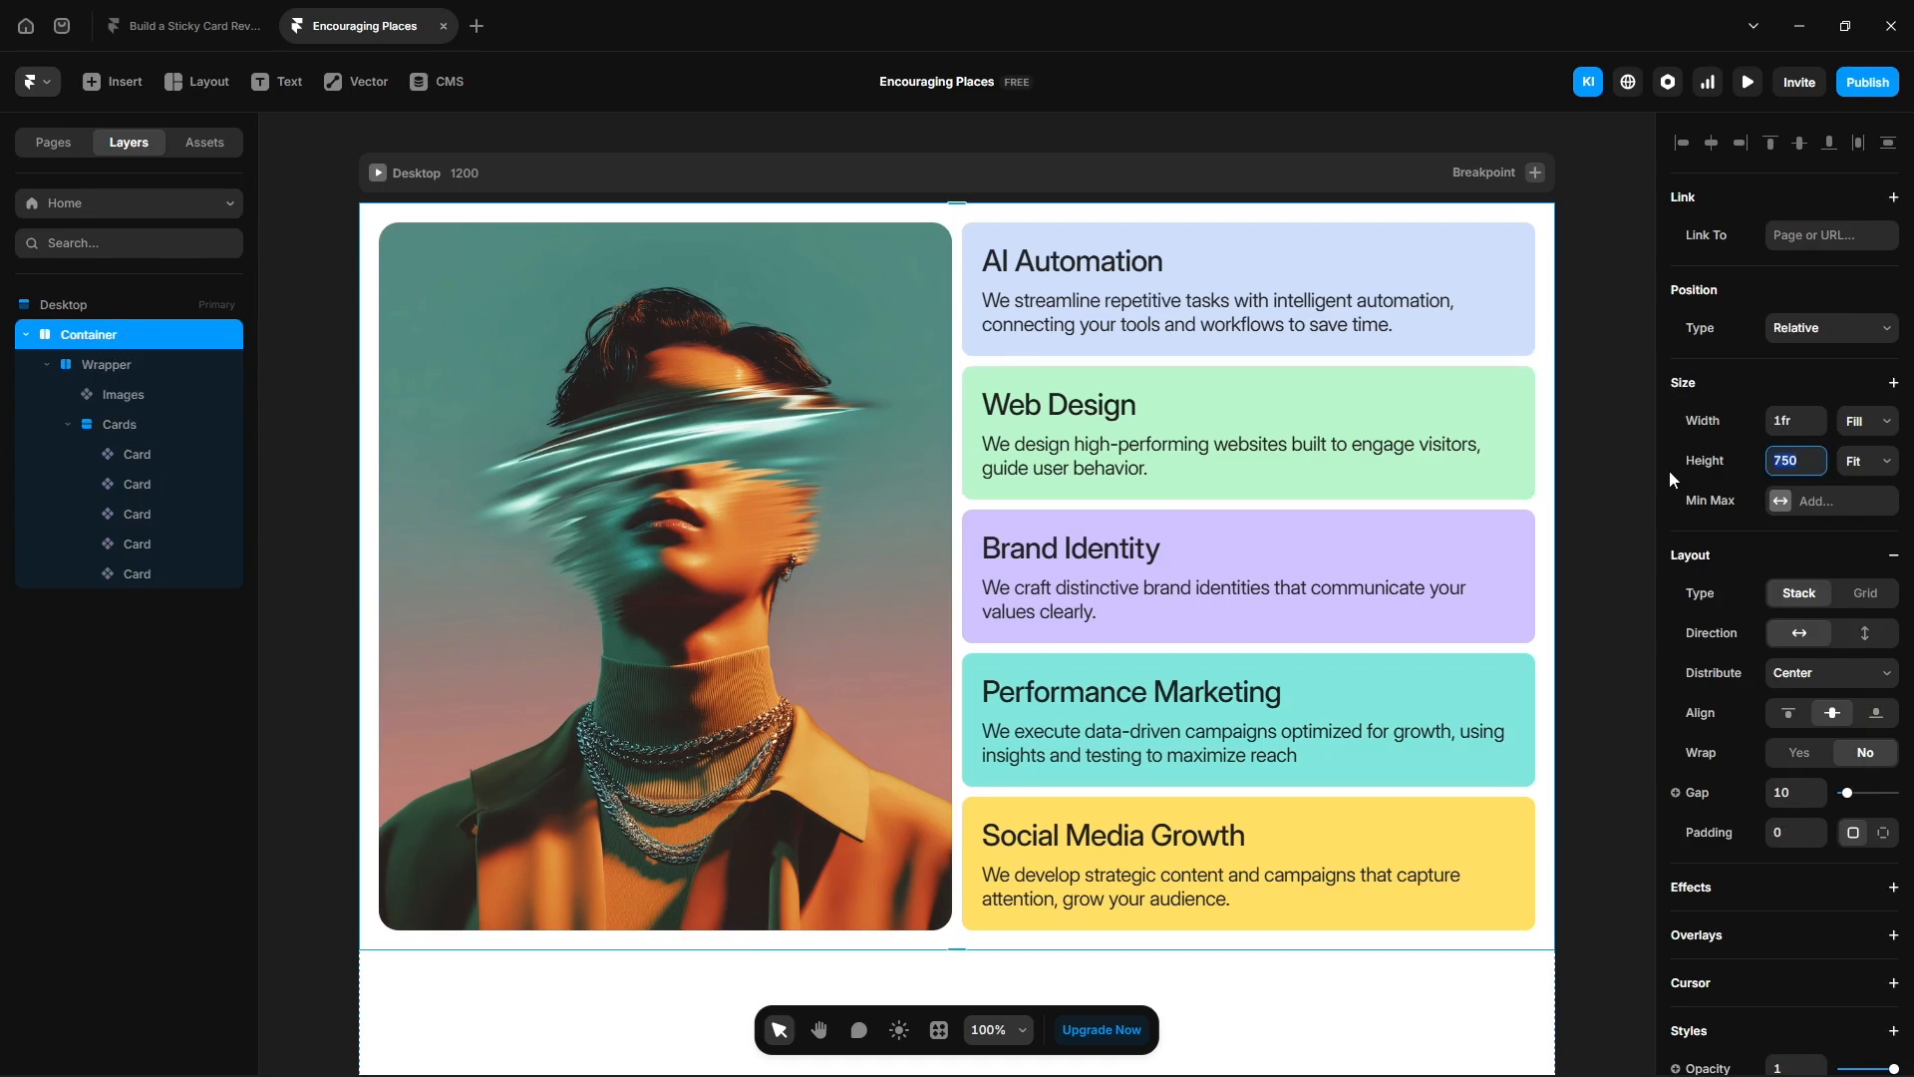
- Set the Container's height to 5000 and align its content to the top
text(5000)
key(Return)
click(1790, 716)
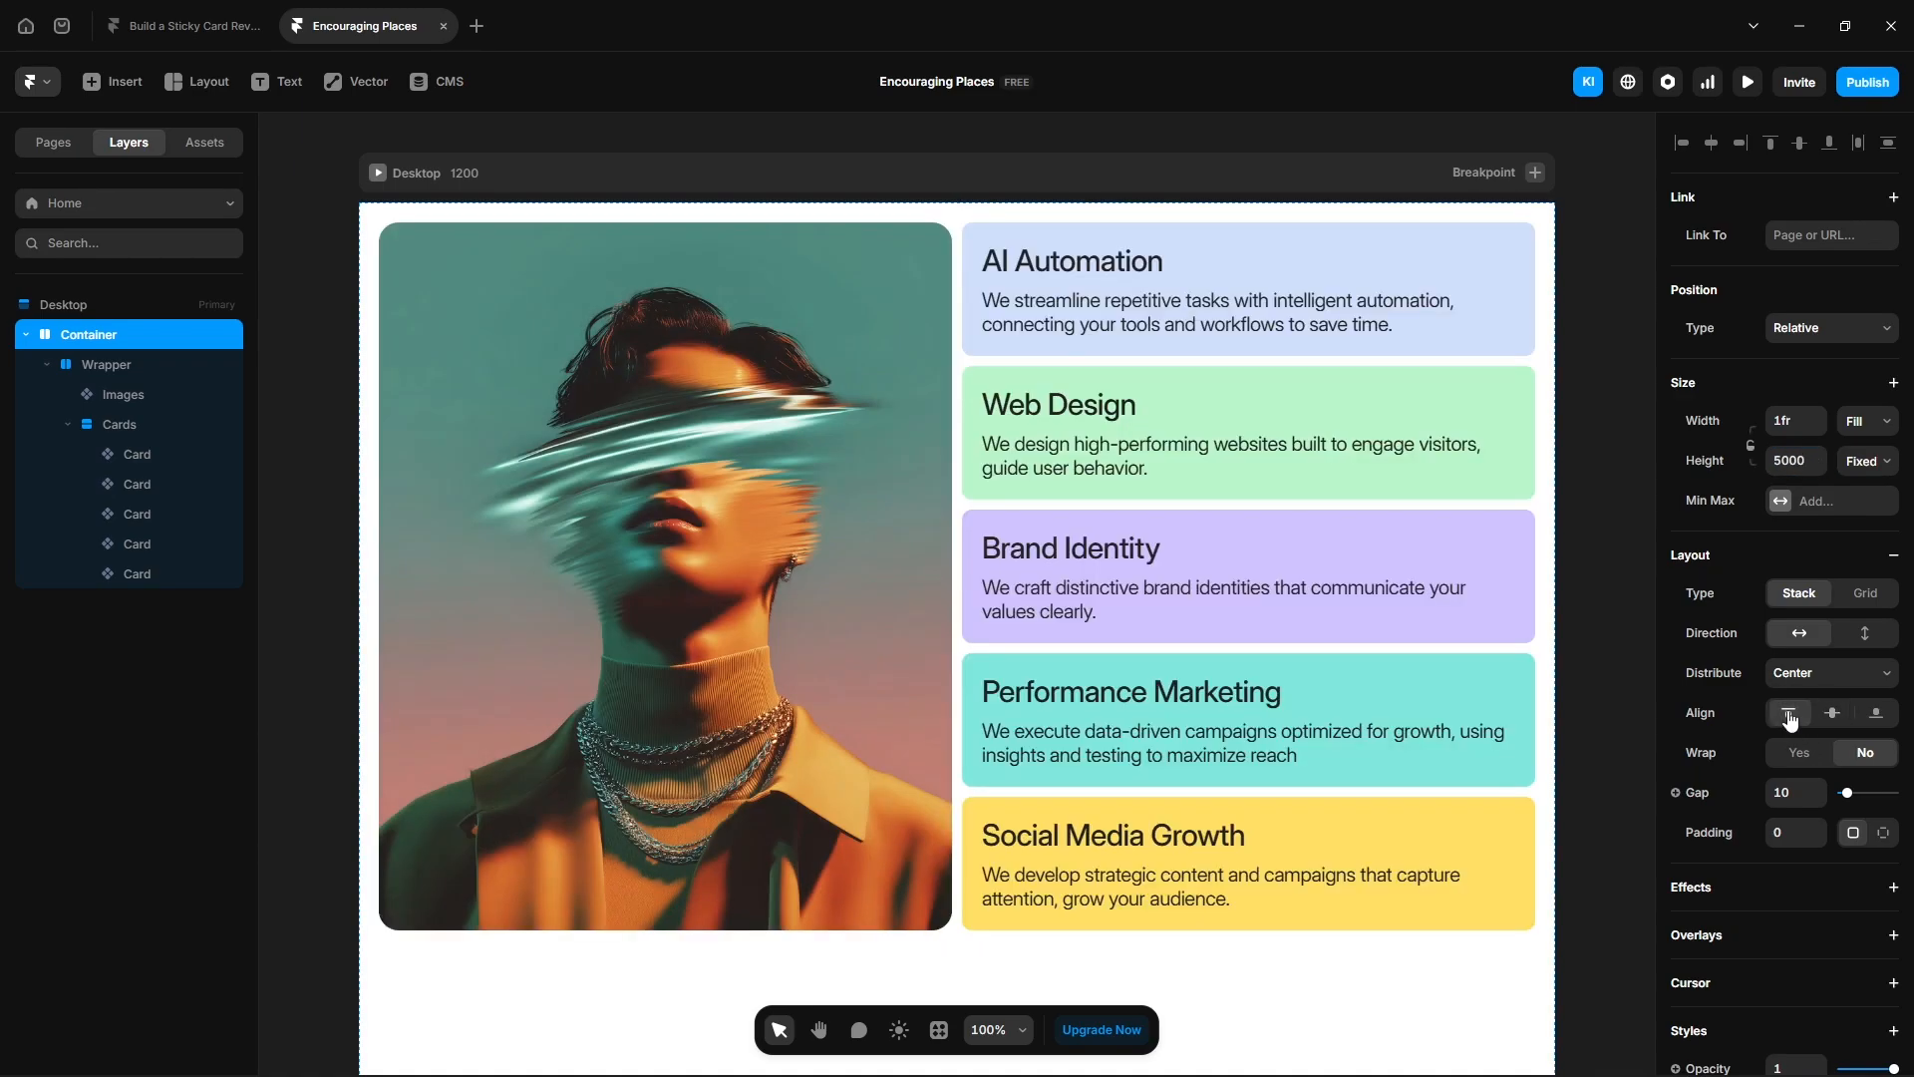
- Set the Desktop breakpoint's height to Fit
click(125, 307)
scroll(1099, 595, down, 3)
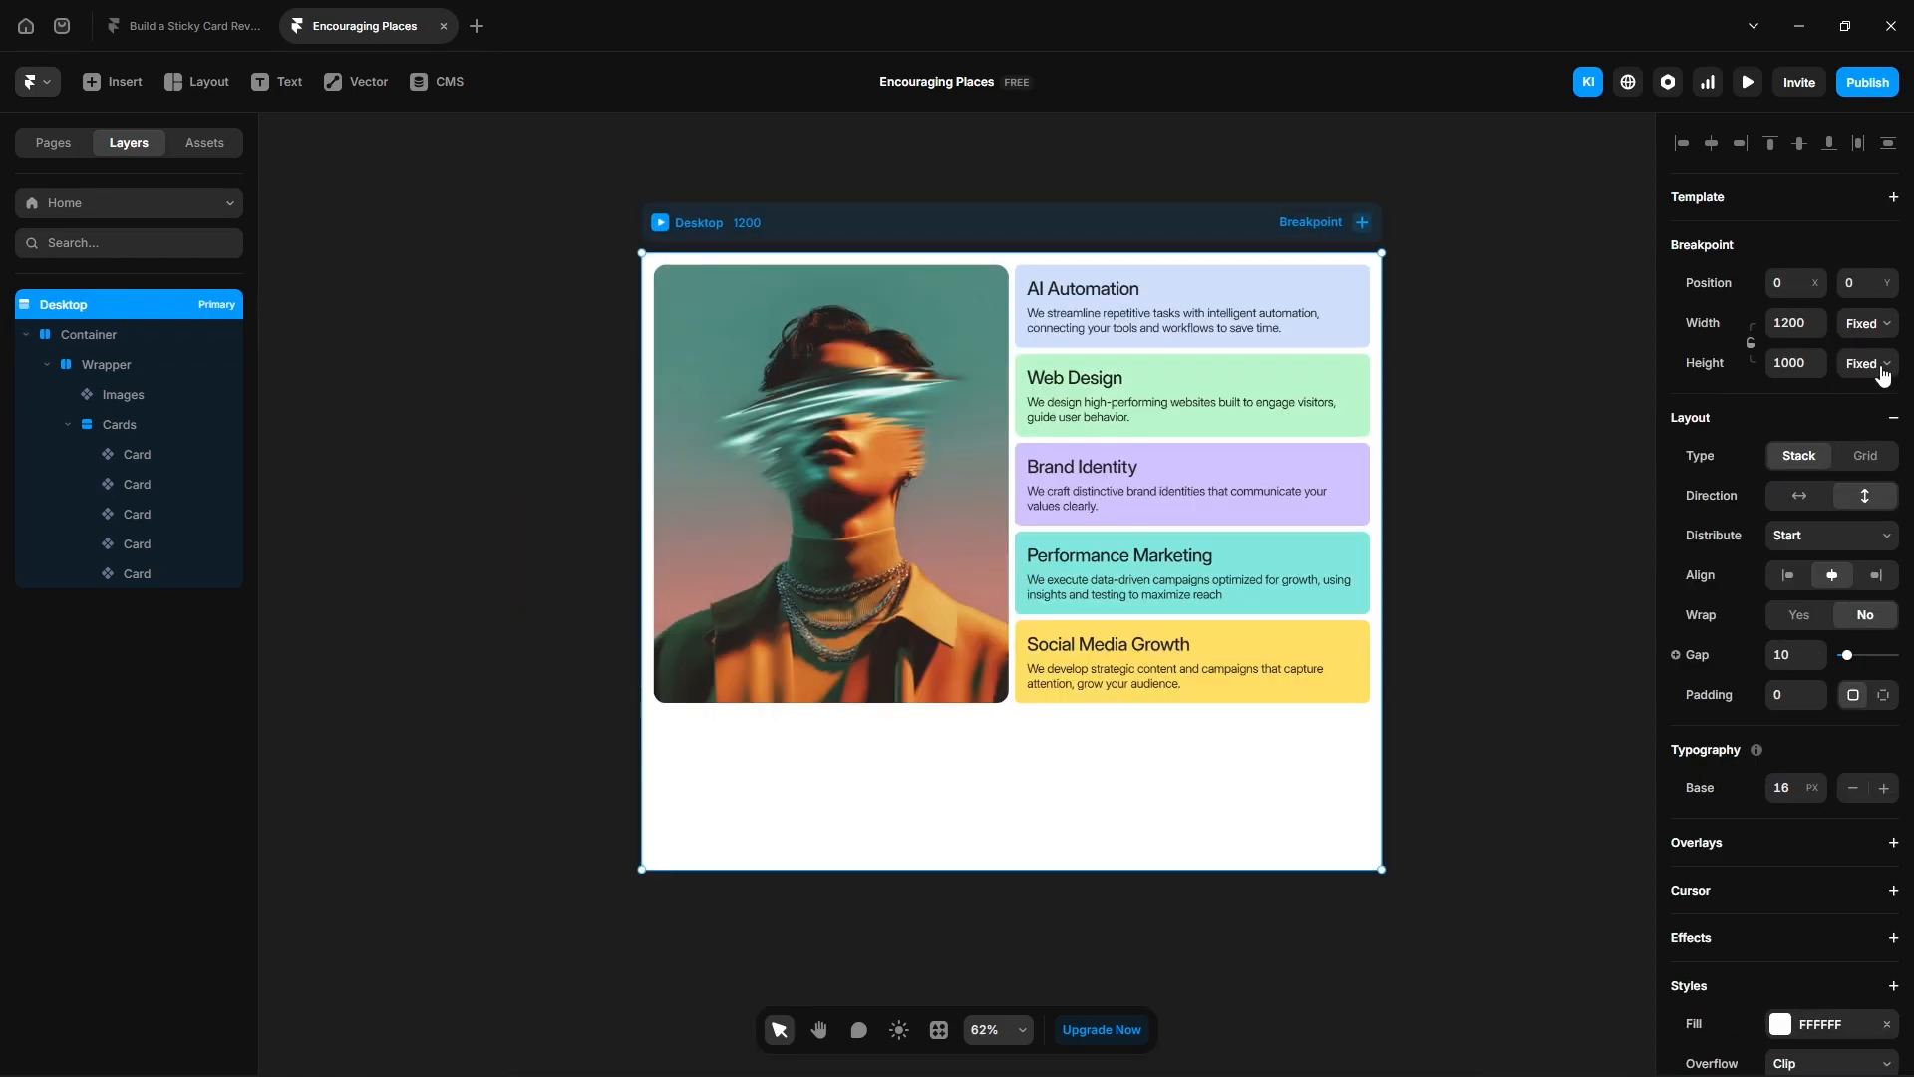
click(1869, 363)
click(1880, 465)
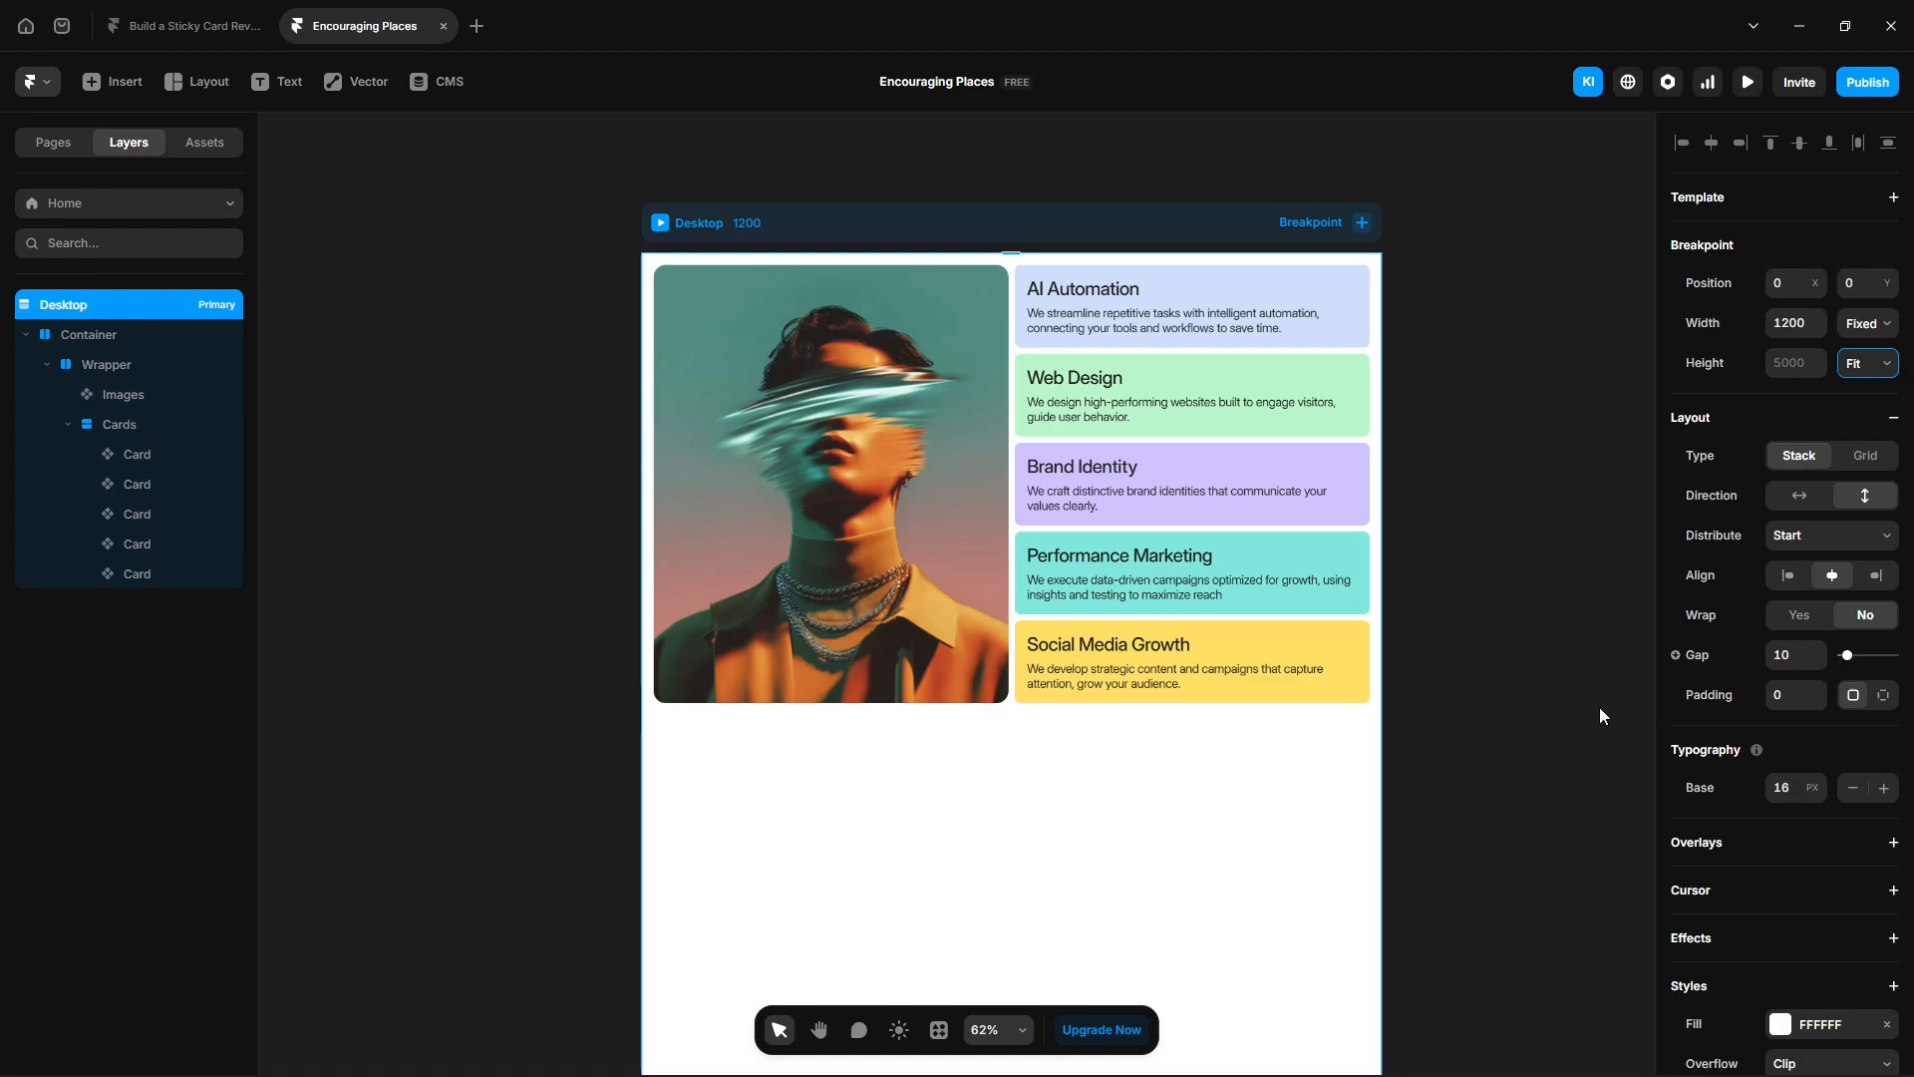
- Set the Wrapper's position type to Sticky
click(116, 367)
click(1816, 329)
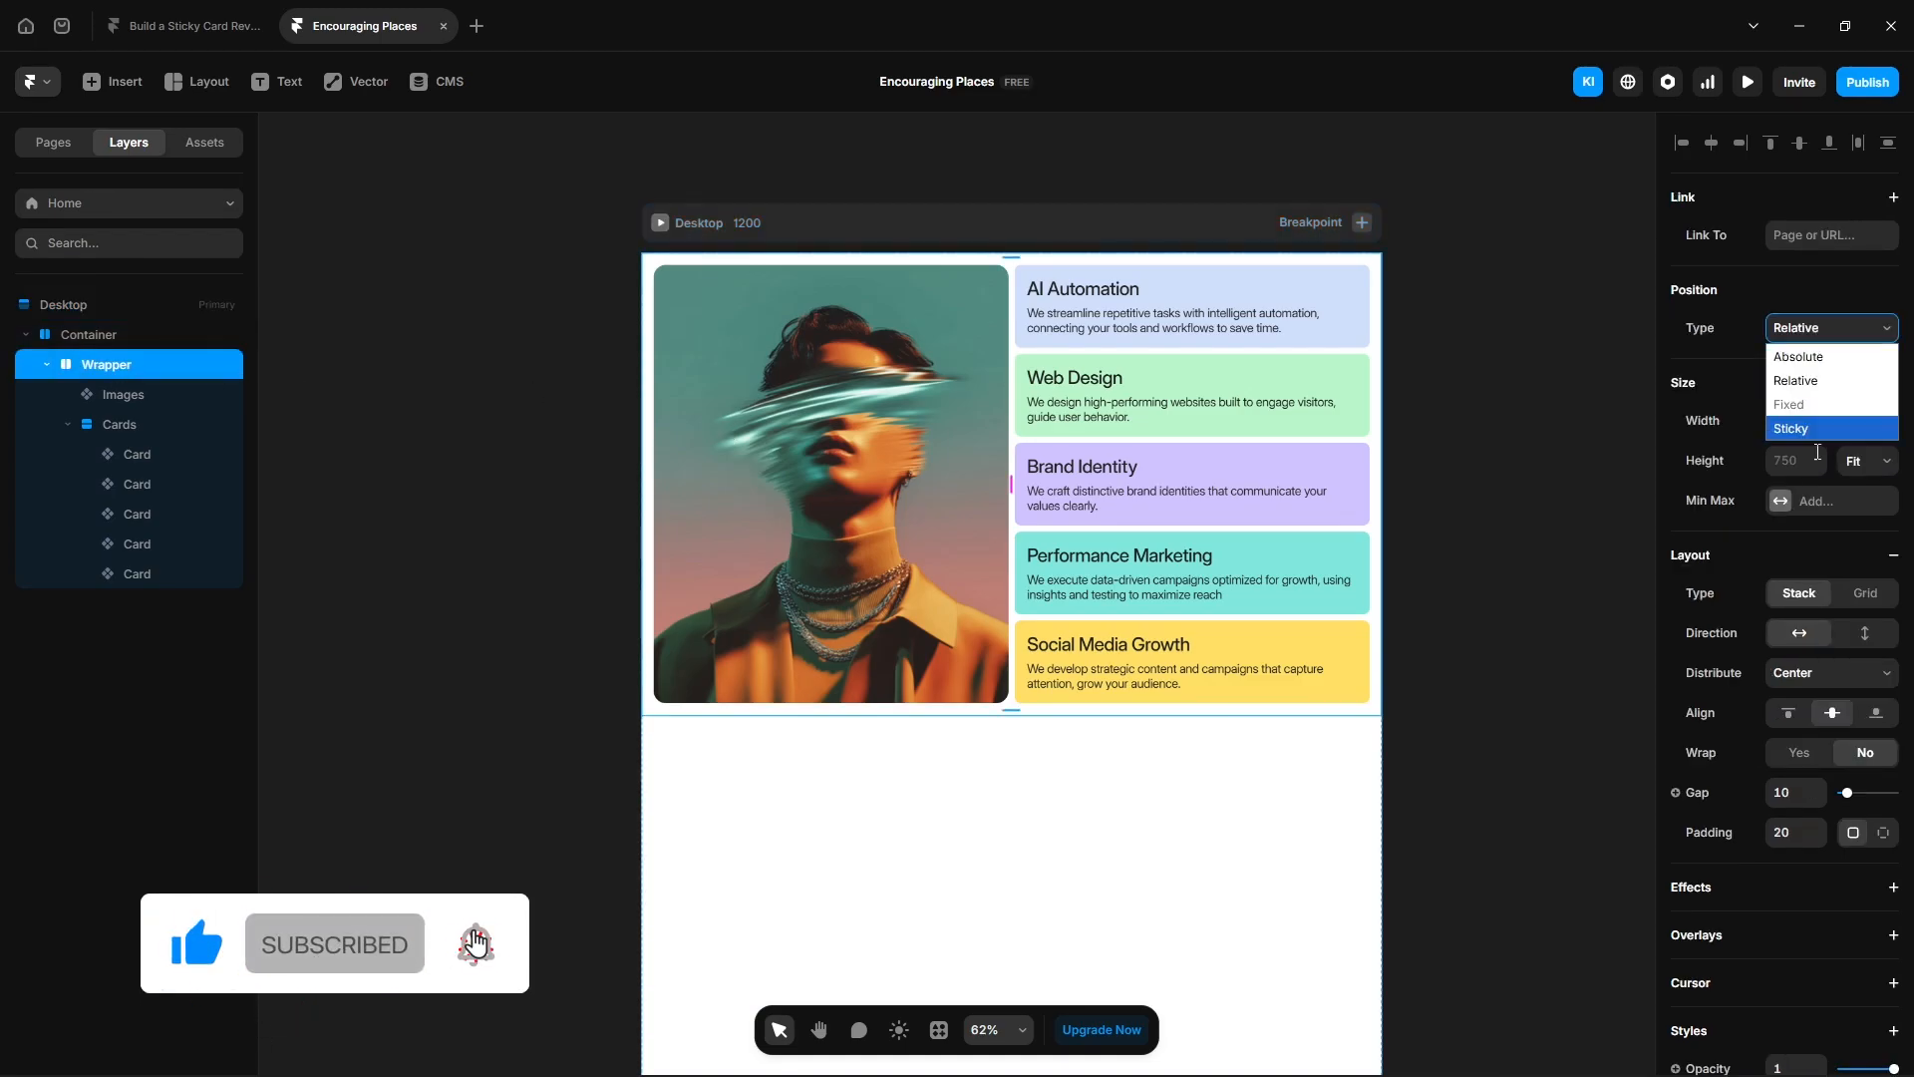
click(1820, 435)
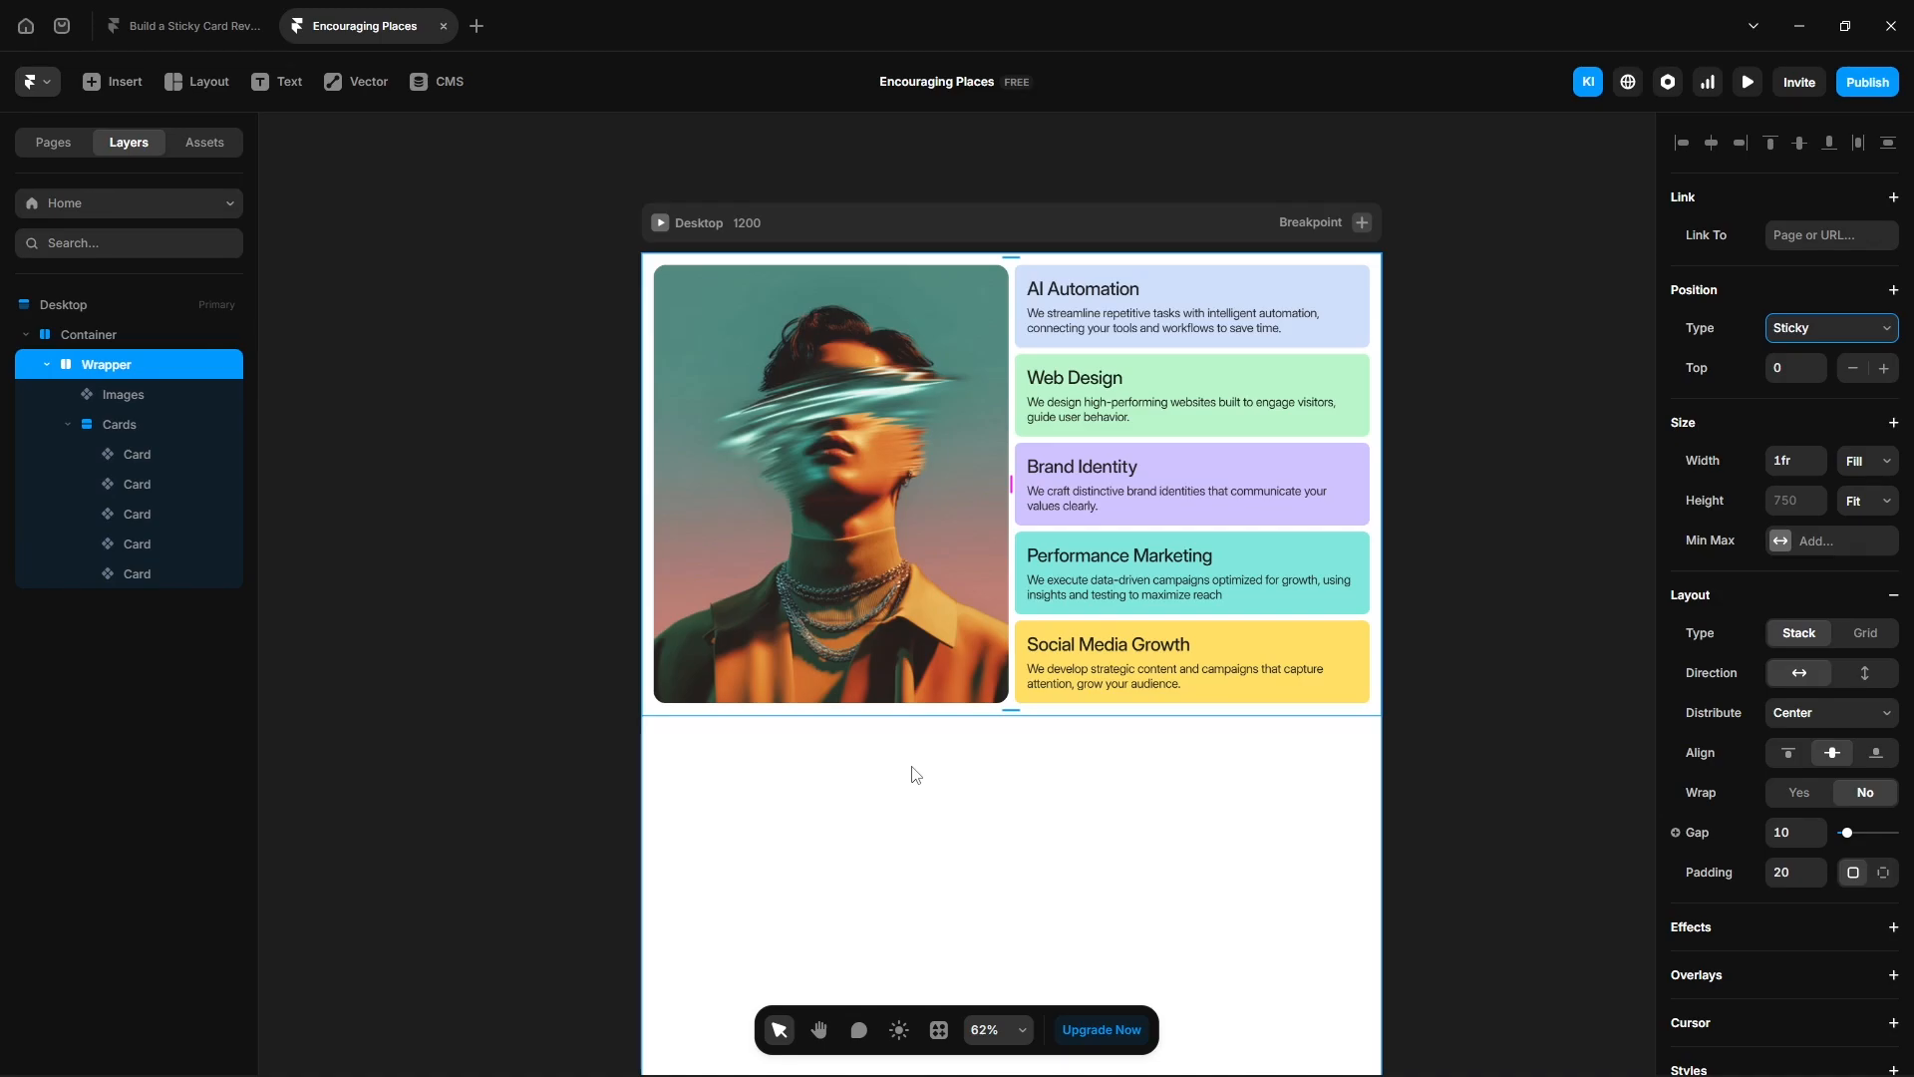
- Draw a new frame inside the Container and set its position type to Absolute
key(f)
drag(835, 744, 1047, 795)
click(1832, 328)
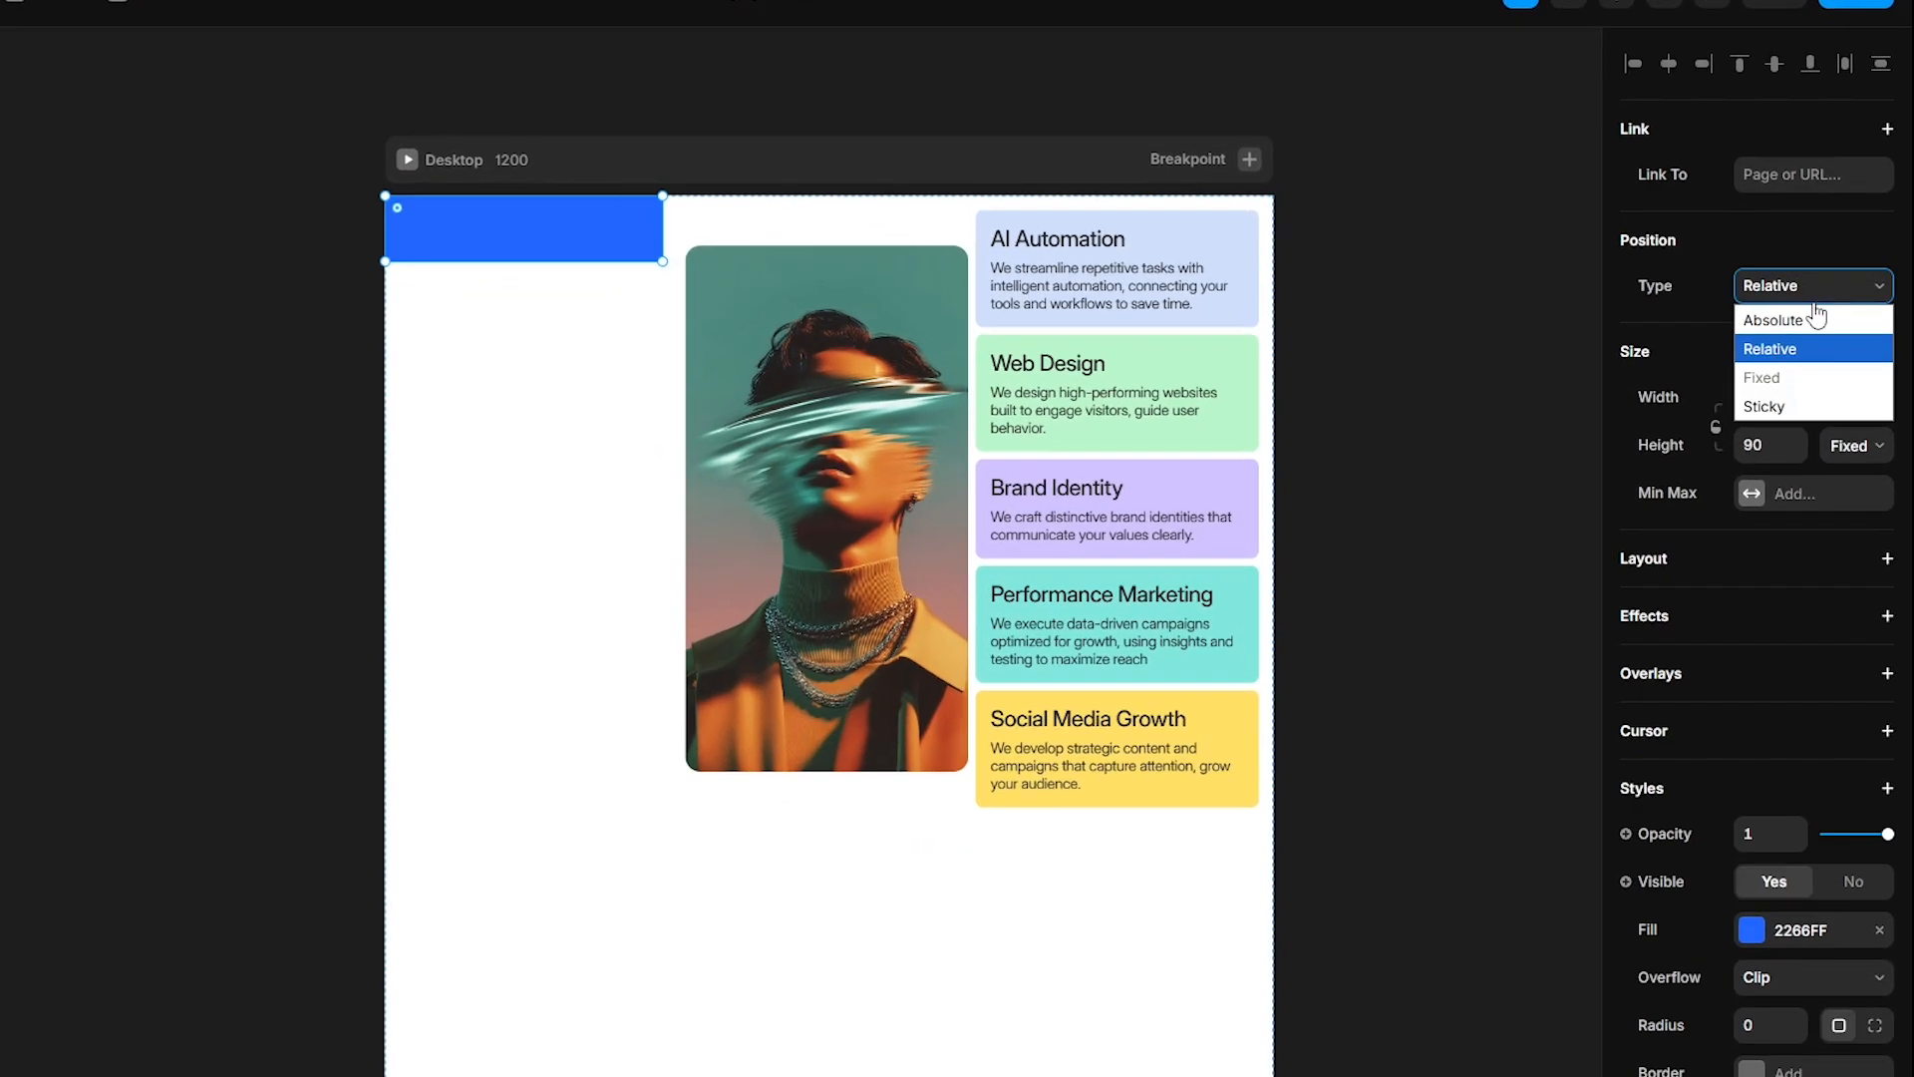
click(1817, 319)
click(1765, 578)
- Size the frame to 300 by 10, center it horizontally, and set its top offset to 800
text(30)
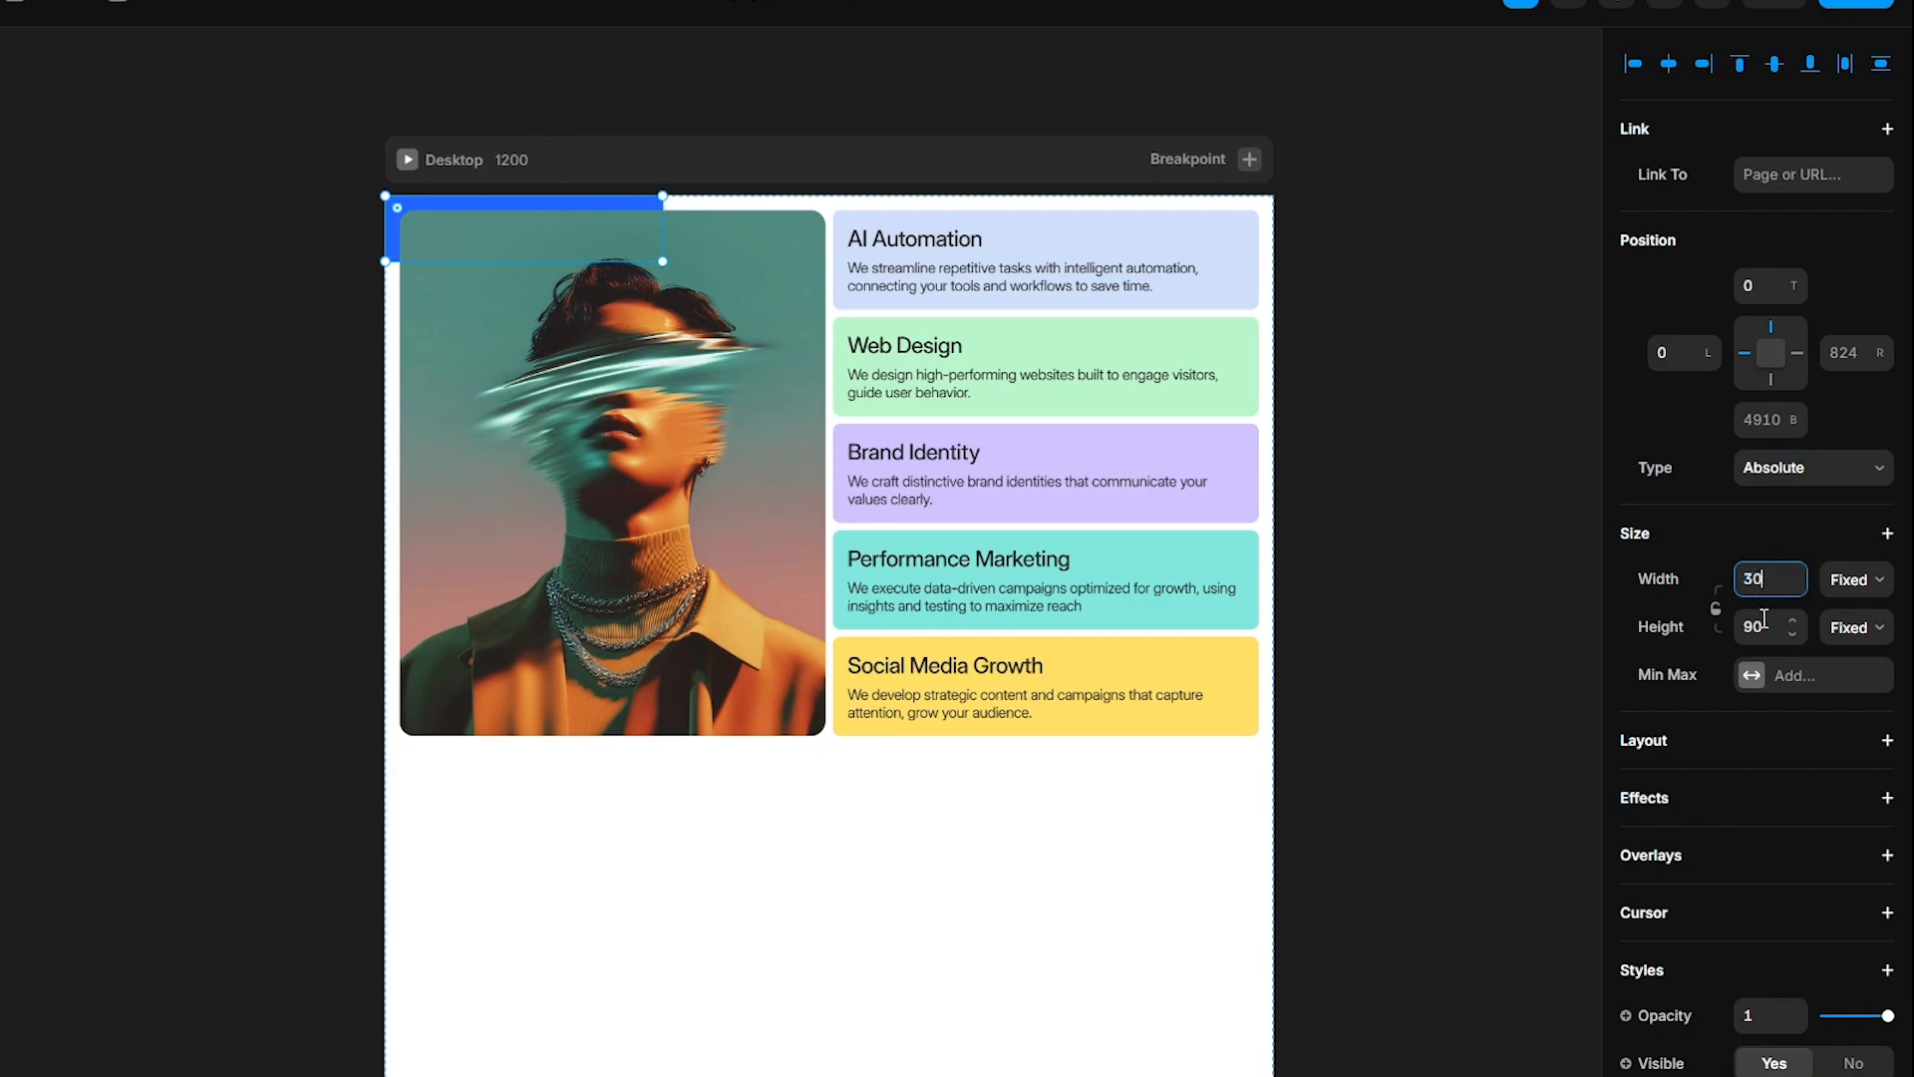
text(0)
click(1760, 626)
text(1)
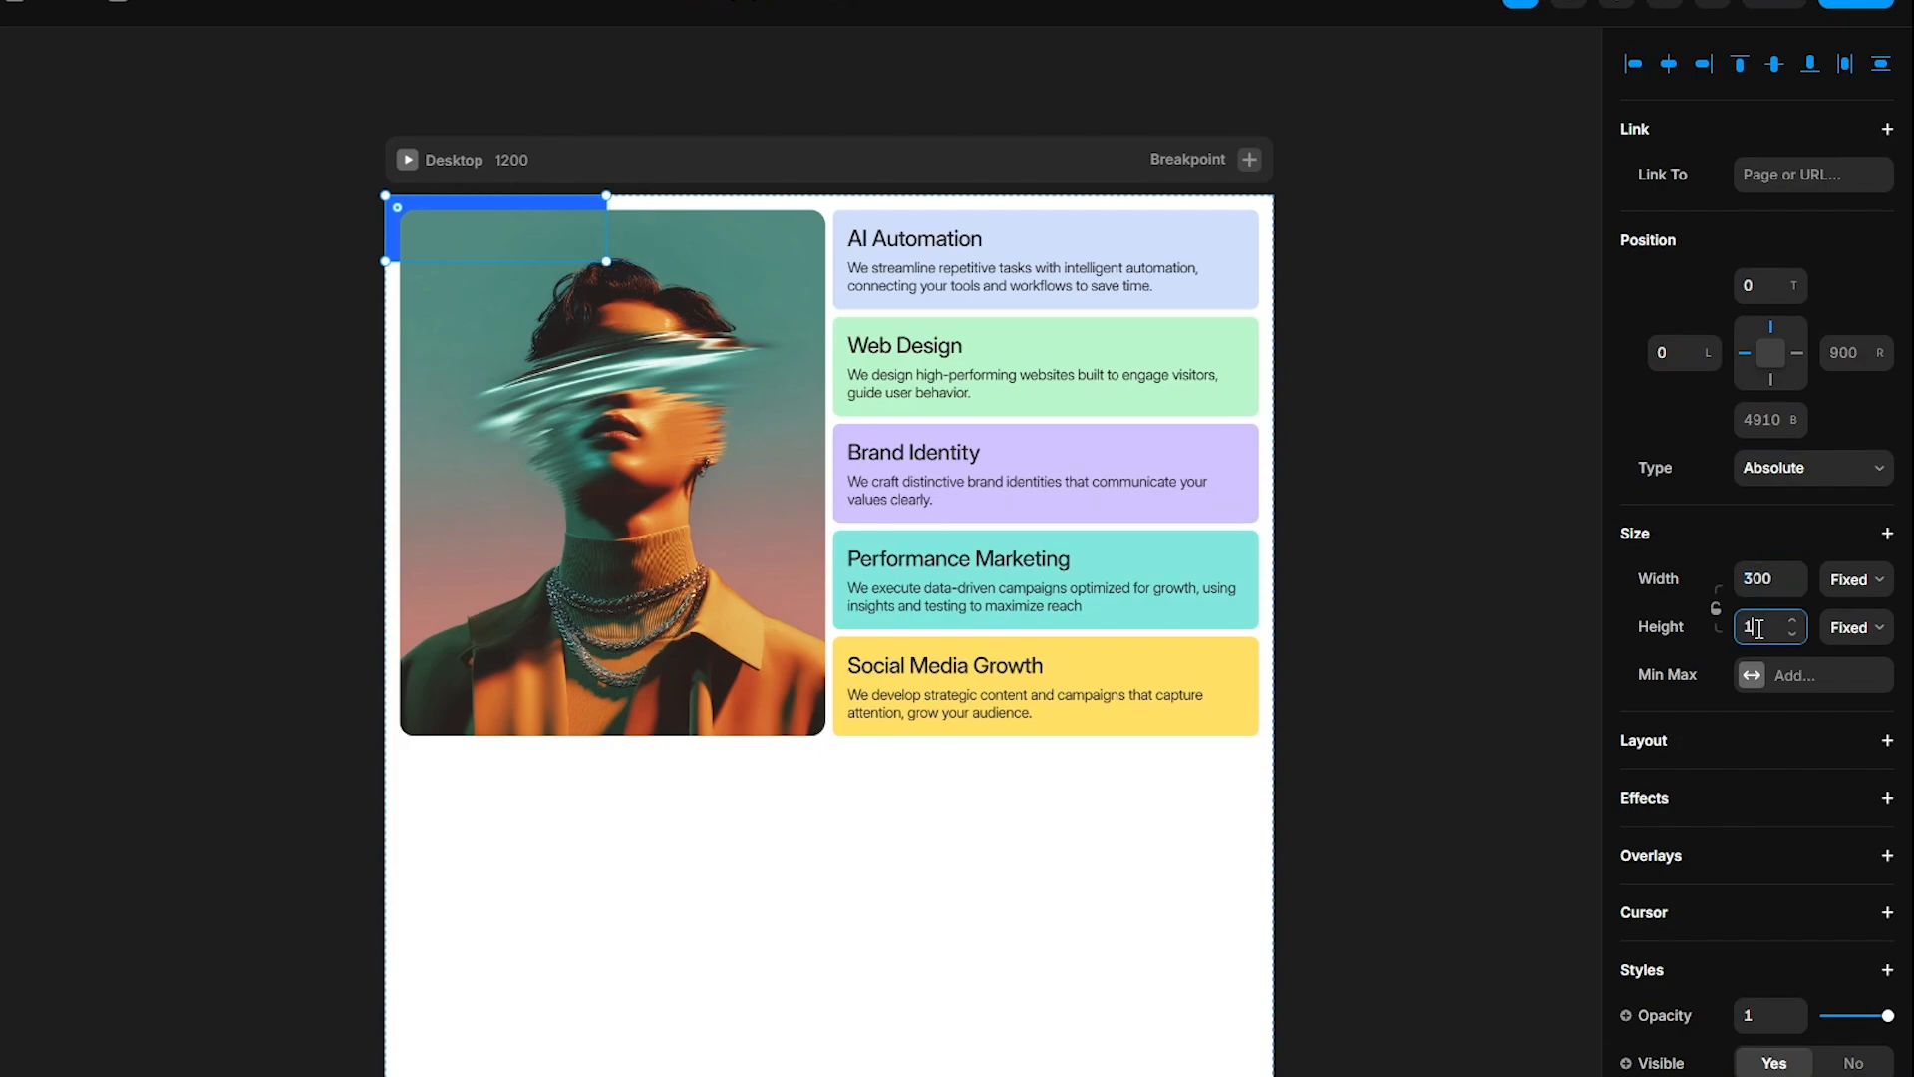
text(0)
click(1671, 66)
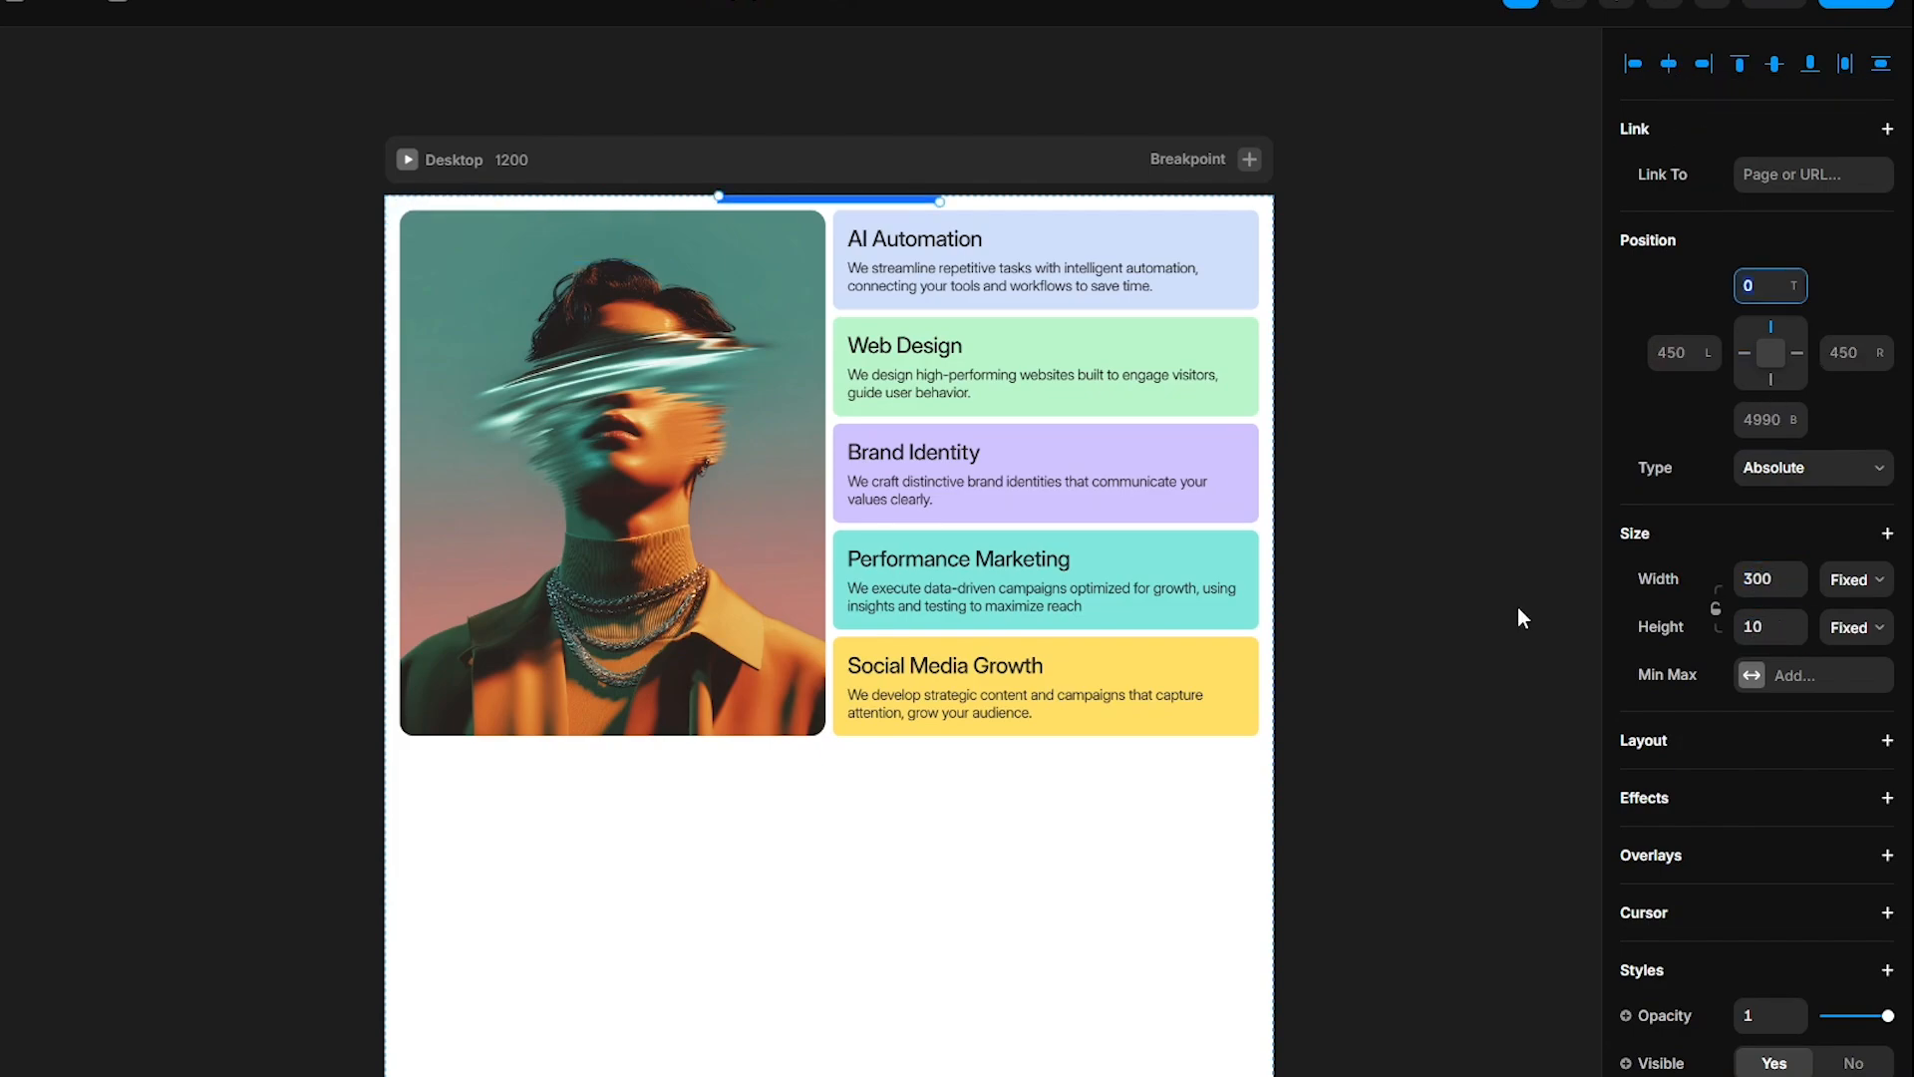
key(Return)
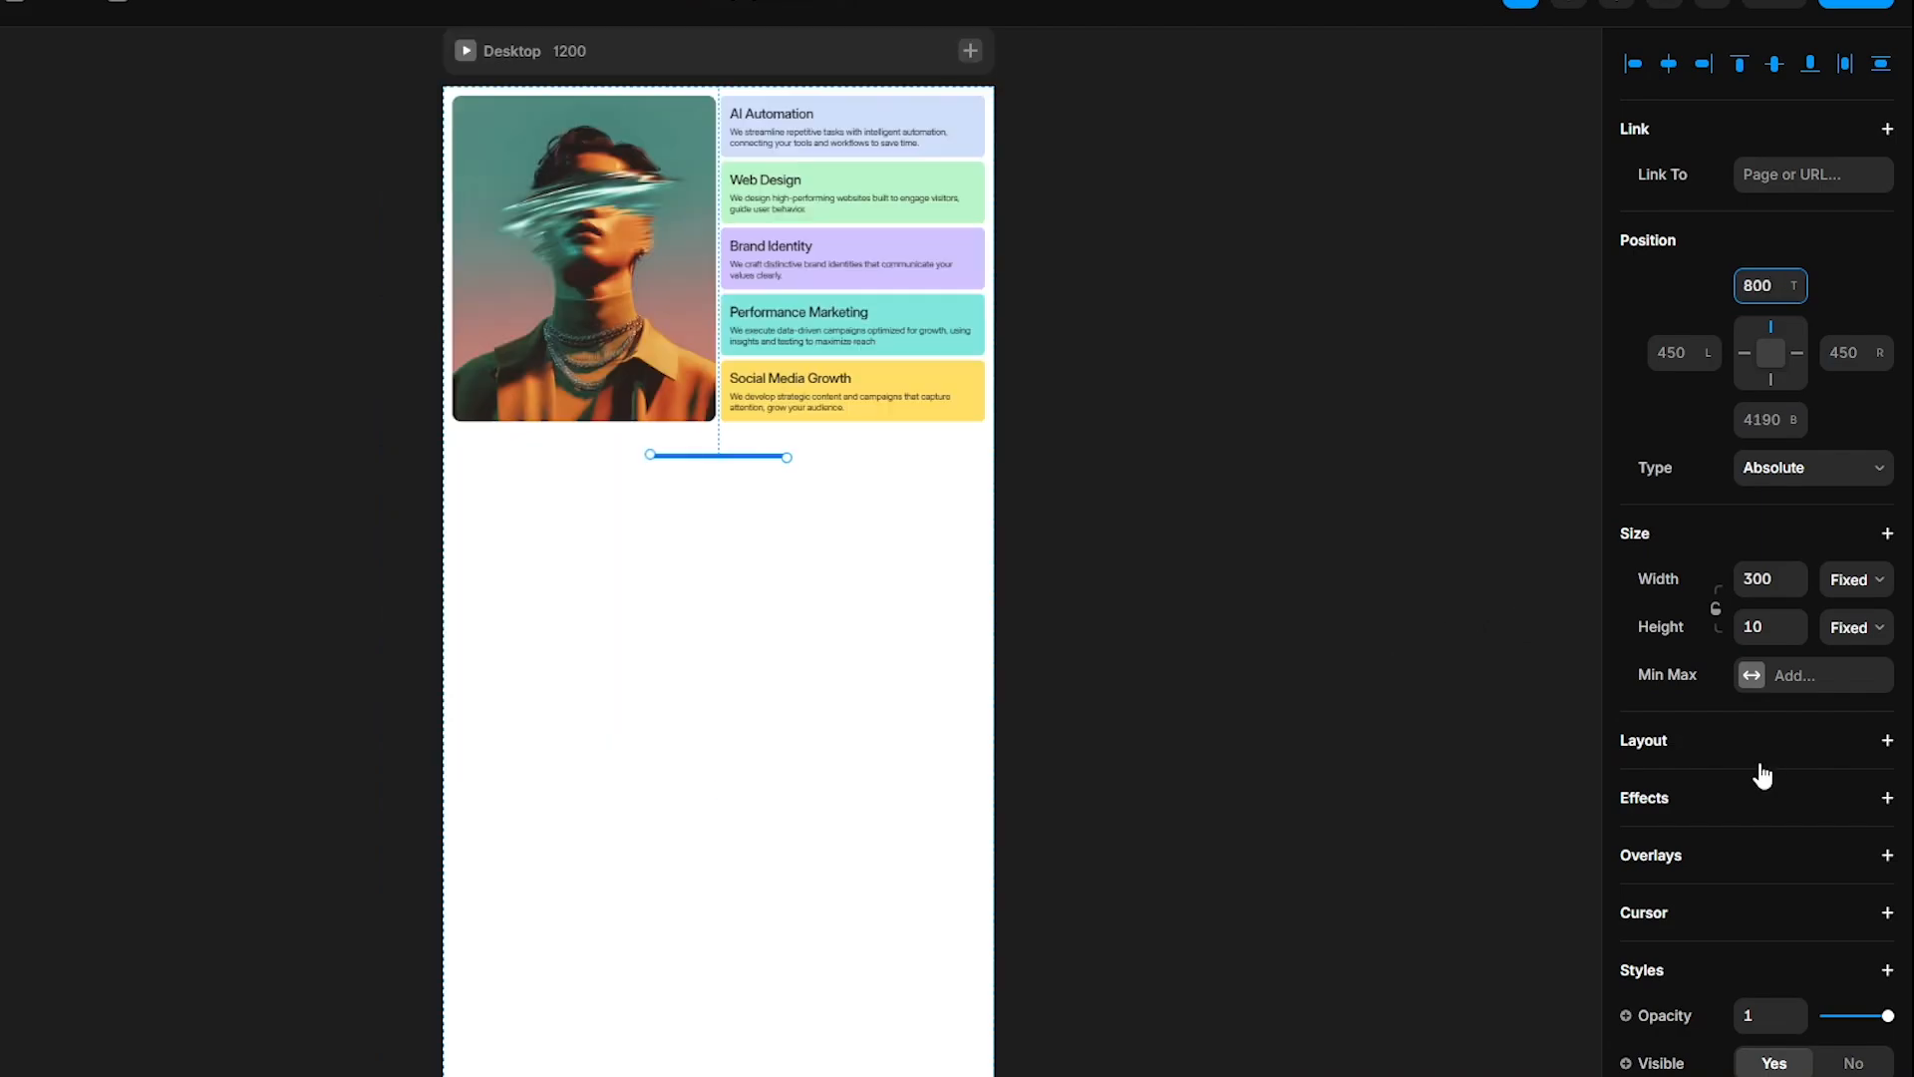
- Add a scroll section to the frame and rename the frame 1
scroll(1762, 774, down, 5)
click(1682, 972)
click(1799, 999)
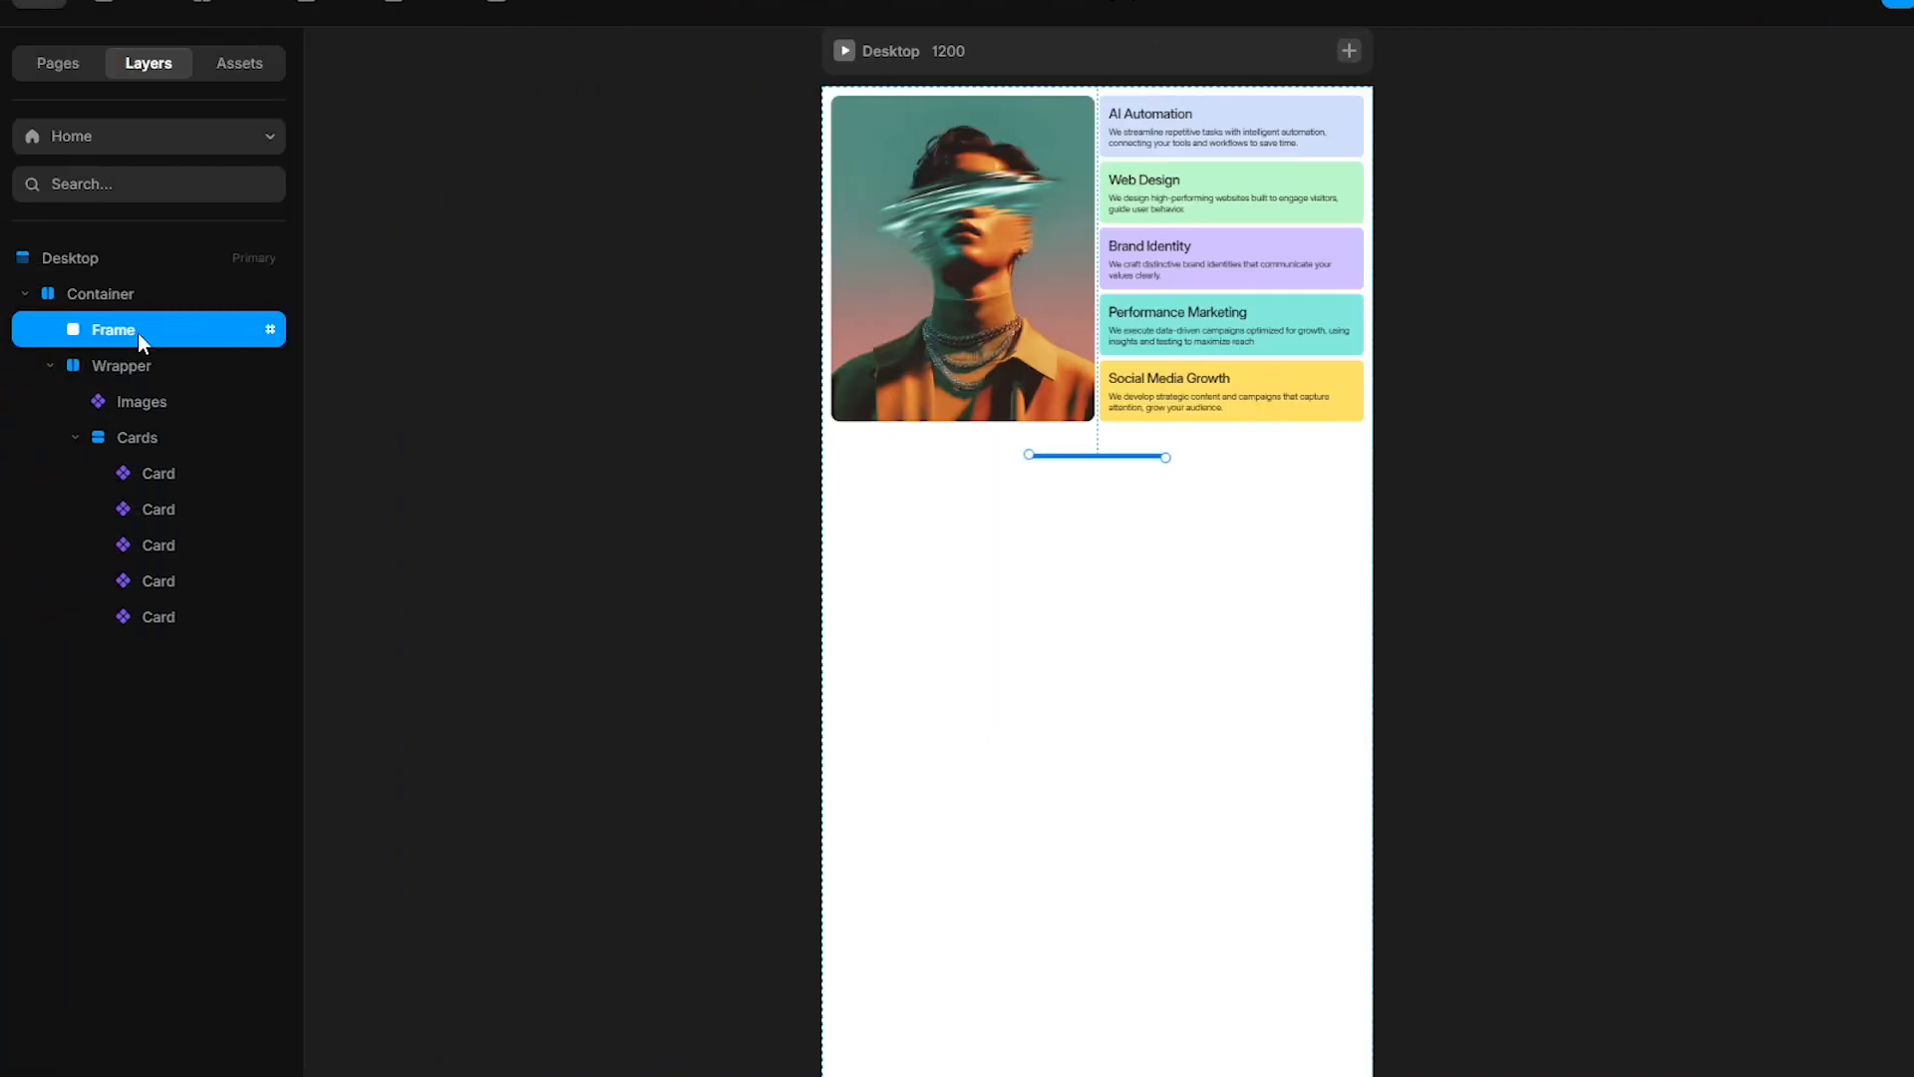
double_click(139, 330)
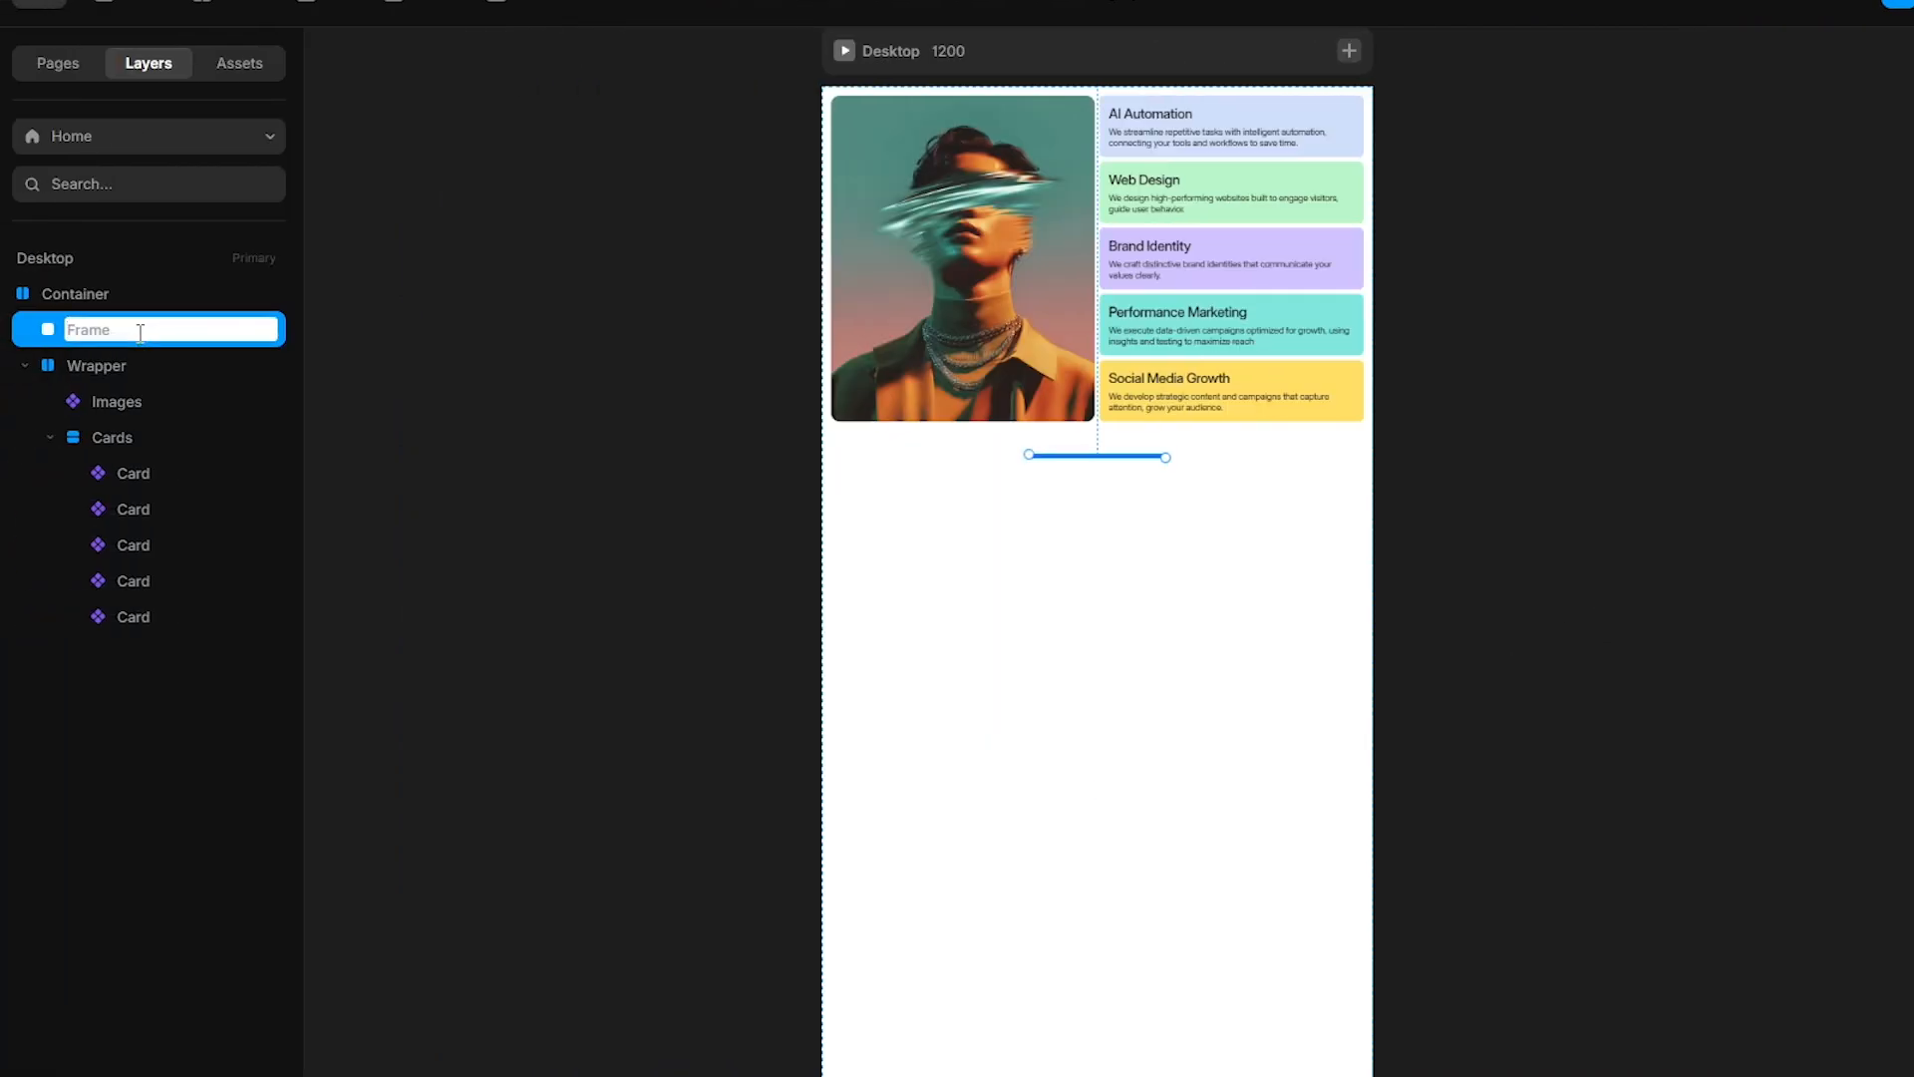
text(1)
key(Return)
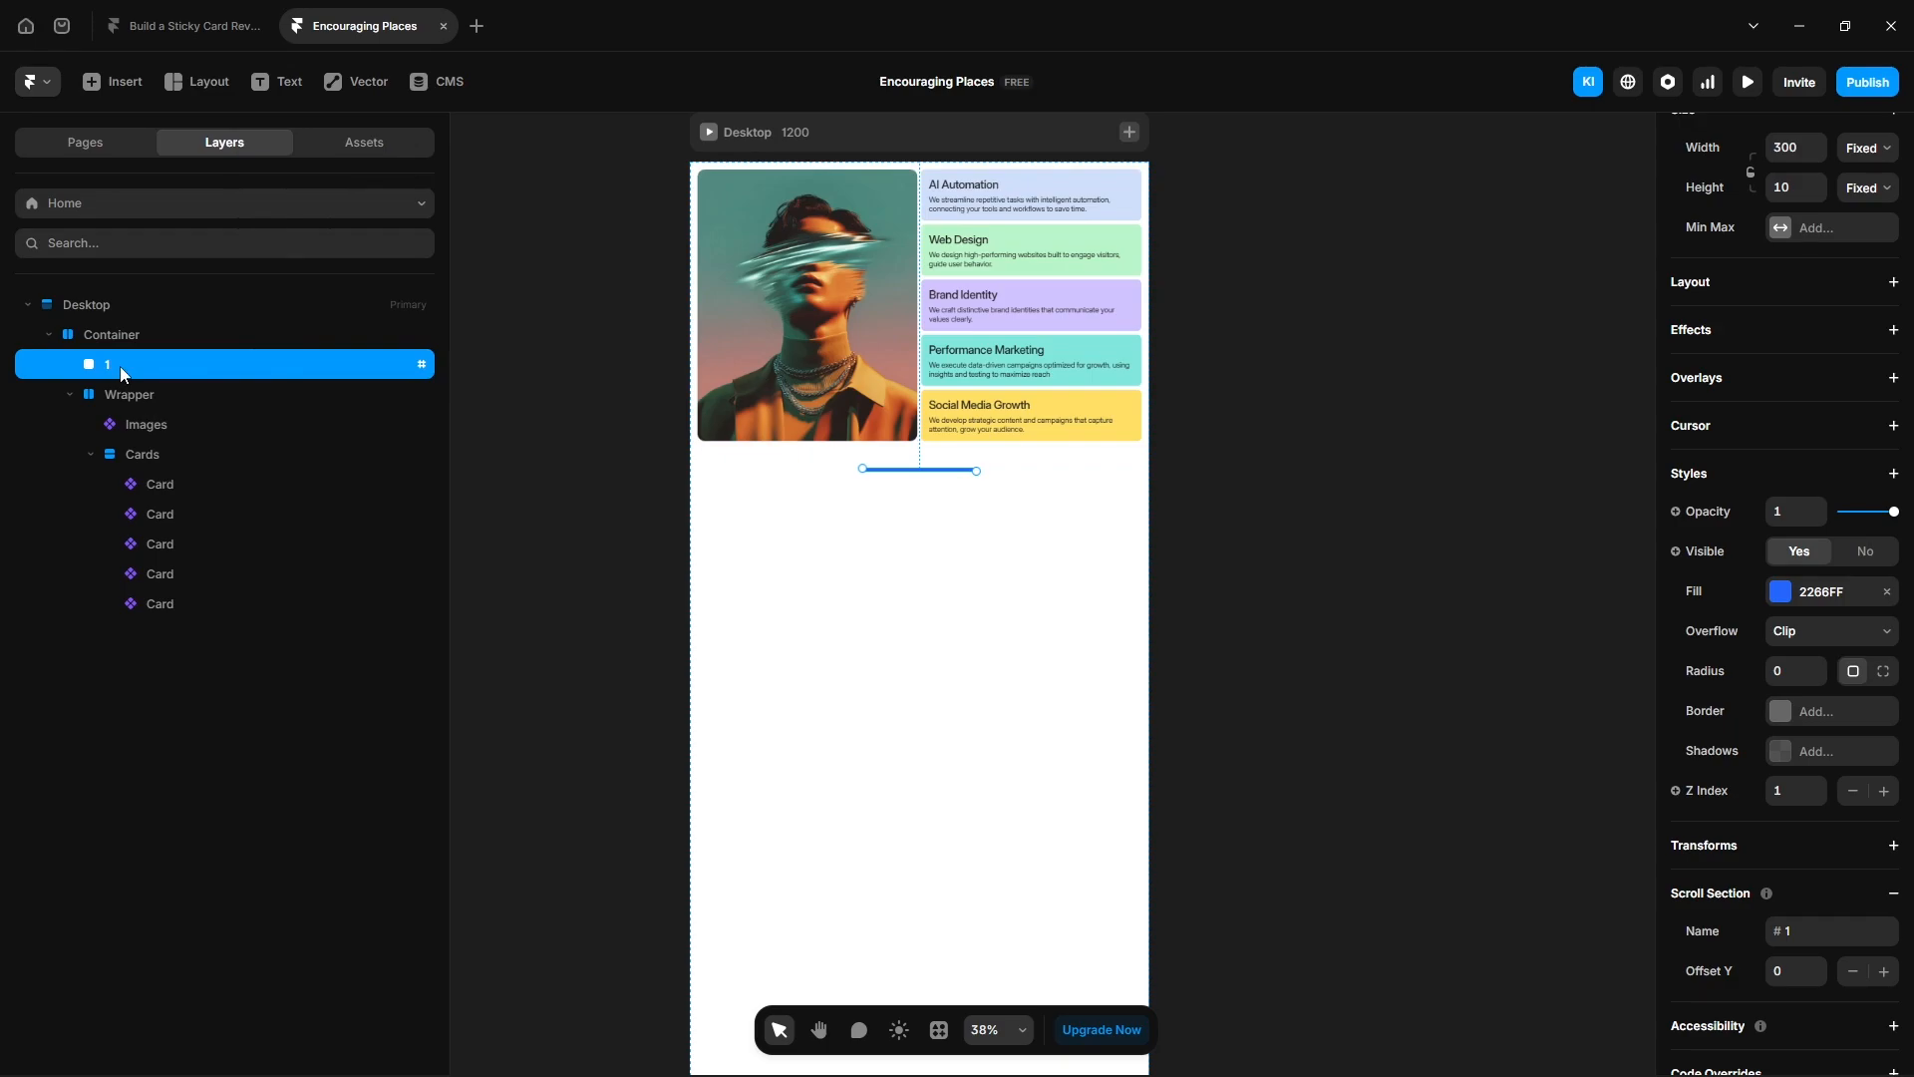
- Duplicate frame 1 into four copies and rename them 2, 3, 4 and 5
key(ctrl+d)
key(ctrl+d)
key(ctrl+d)
key(ctrl+d)
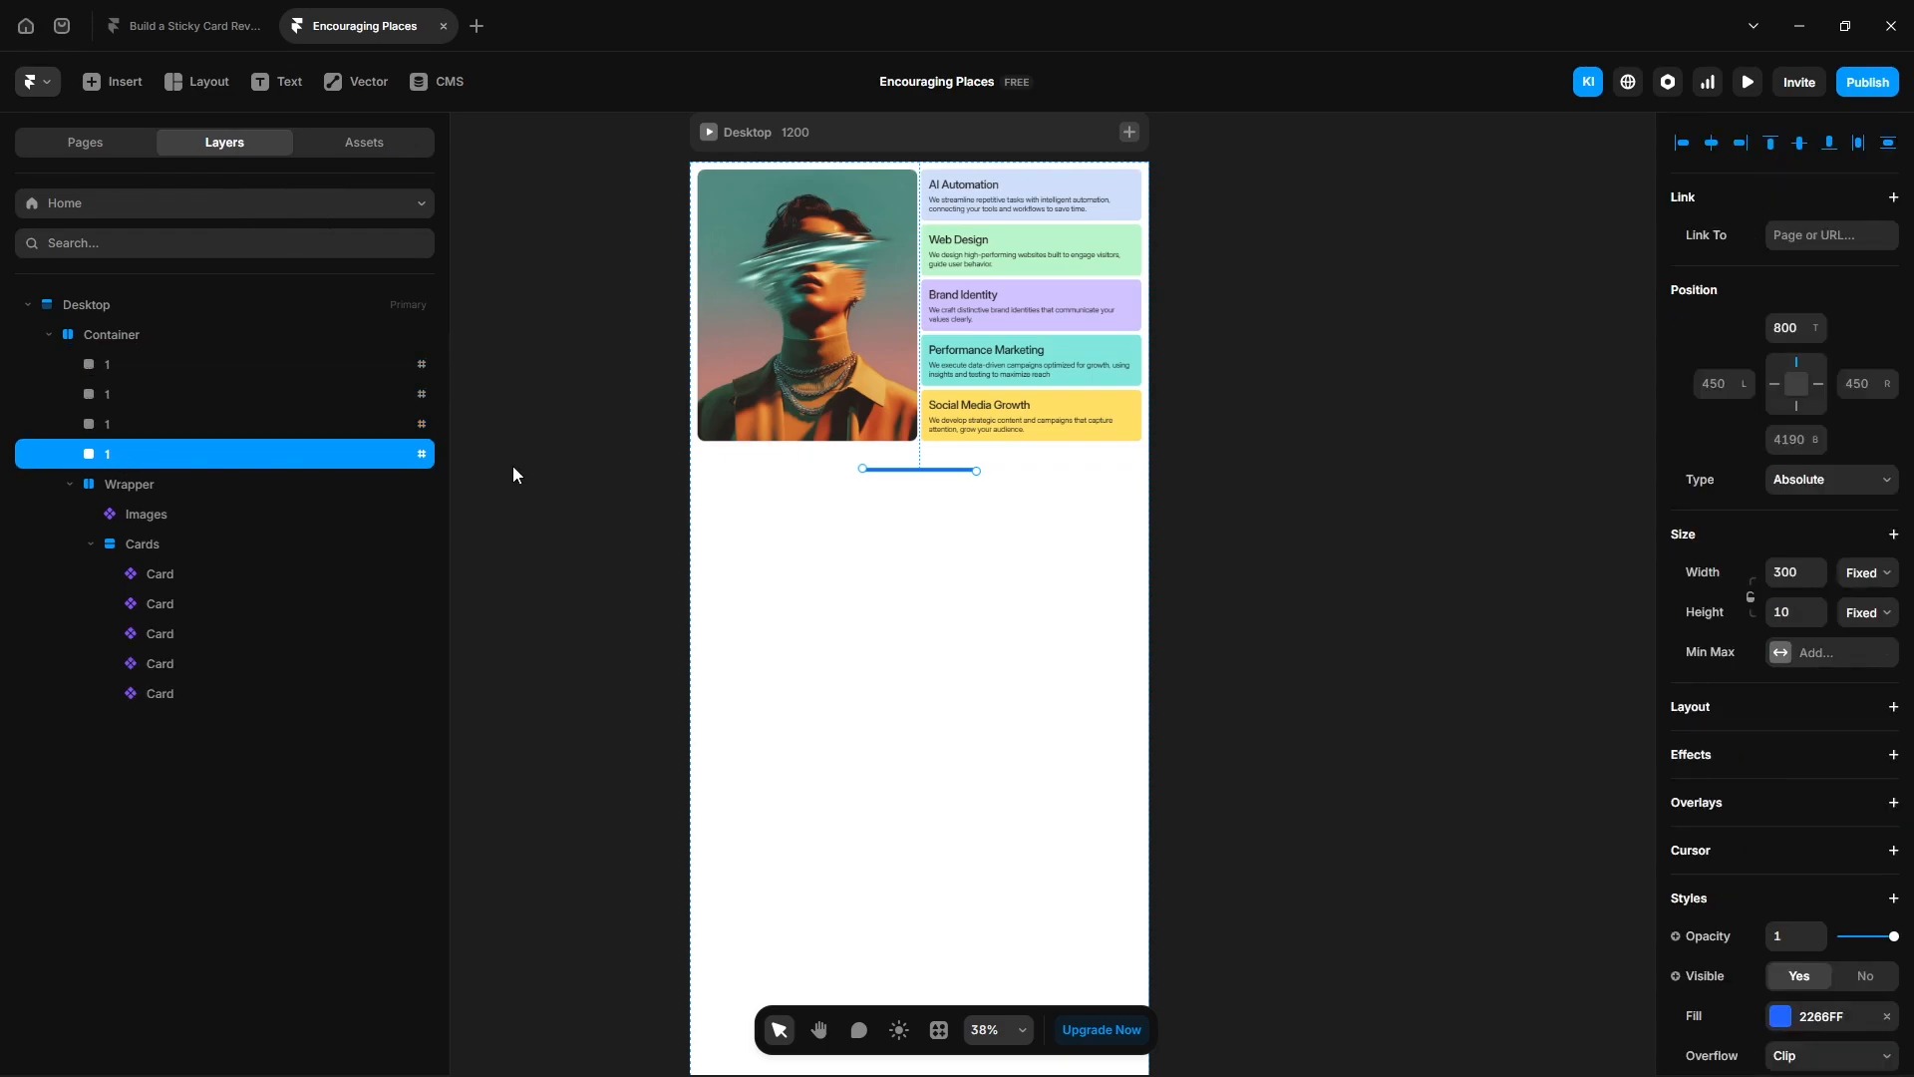
double_click(119, 407)
double_click(122, 421)
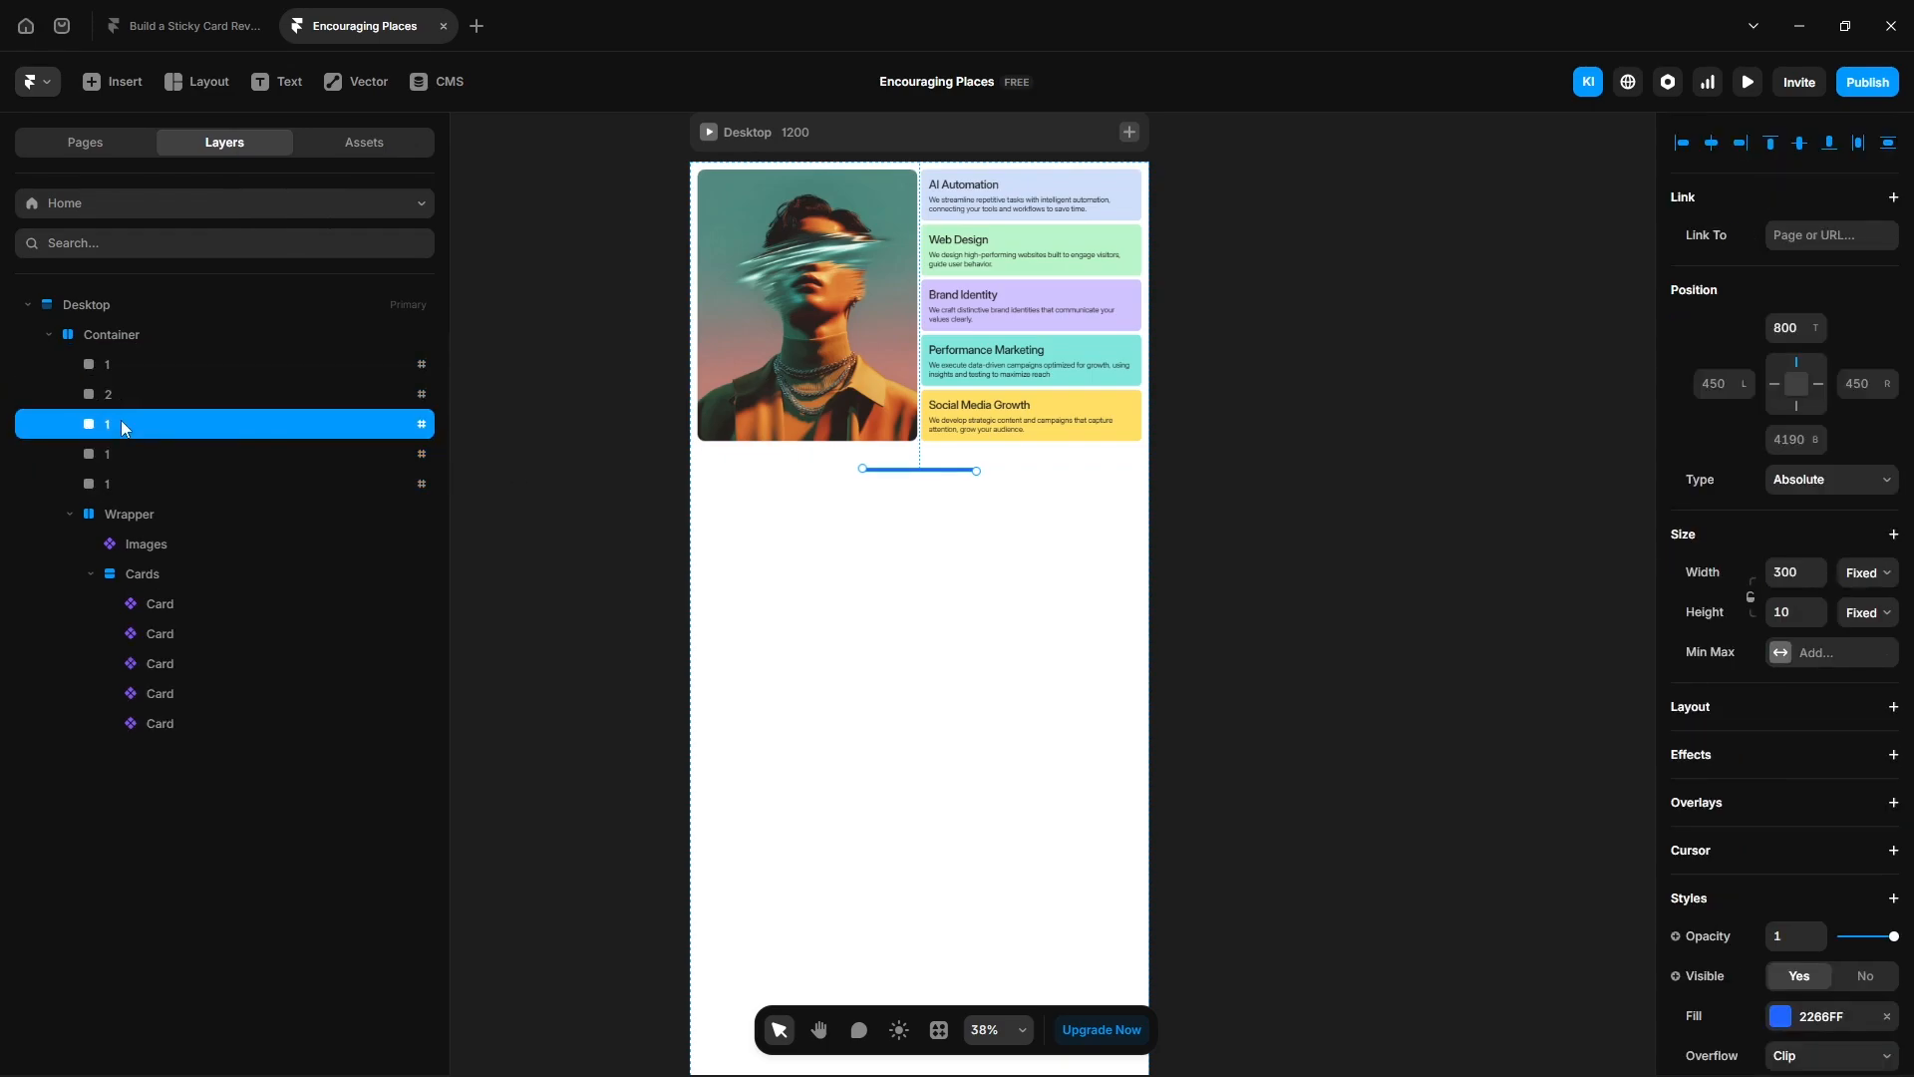
text(3)
key(Return)
double_click(118, 455)
text(4)
key(Return)
double_click(136, 476)
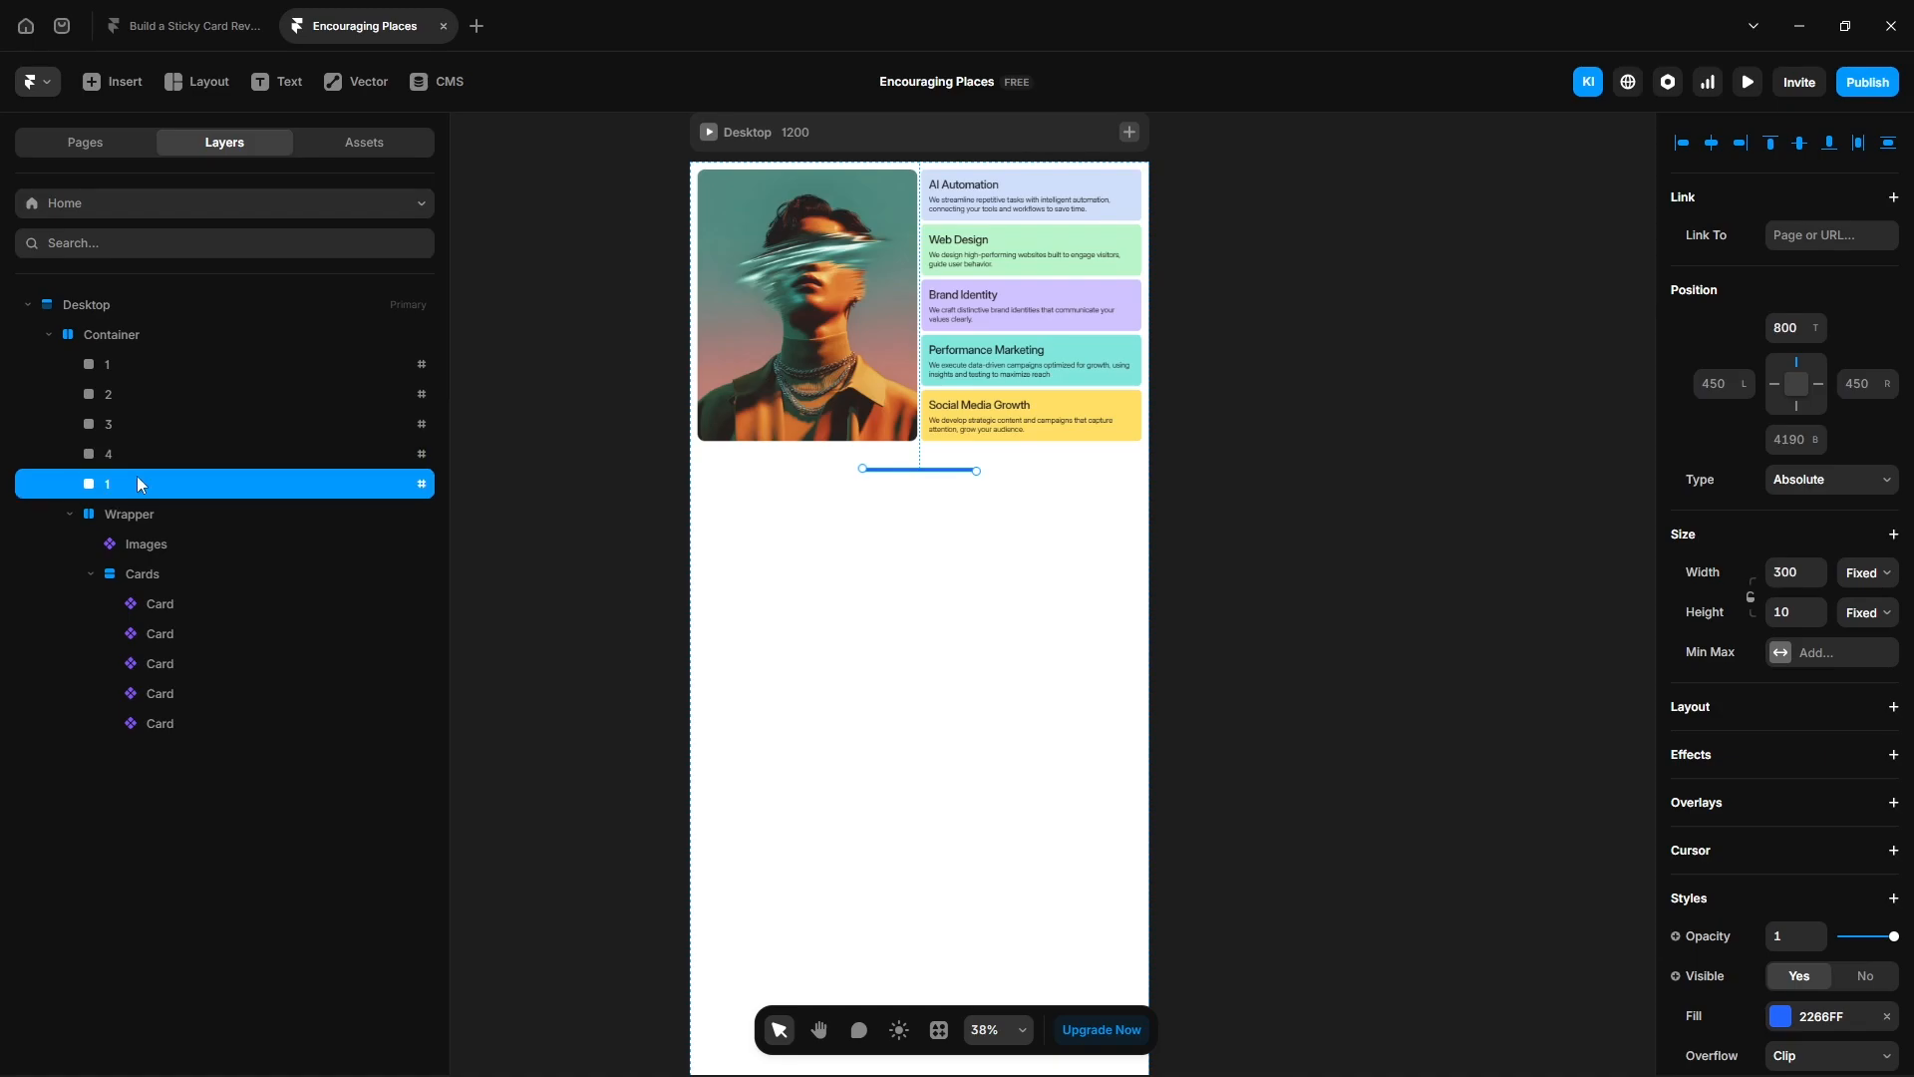
text(5)
key(Return)
- Set frame 2's top position to 1600 and open its scroll section name
click(126, 396)
click(1778, 329)
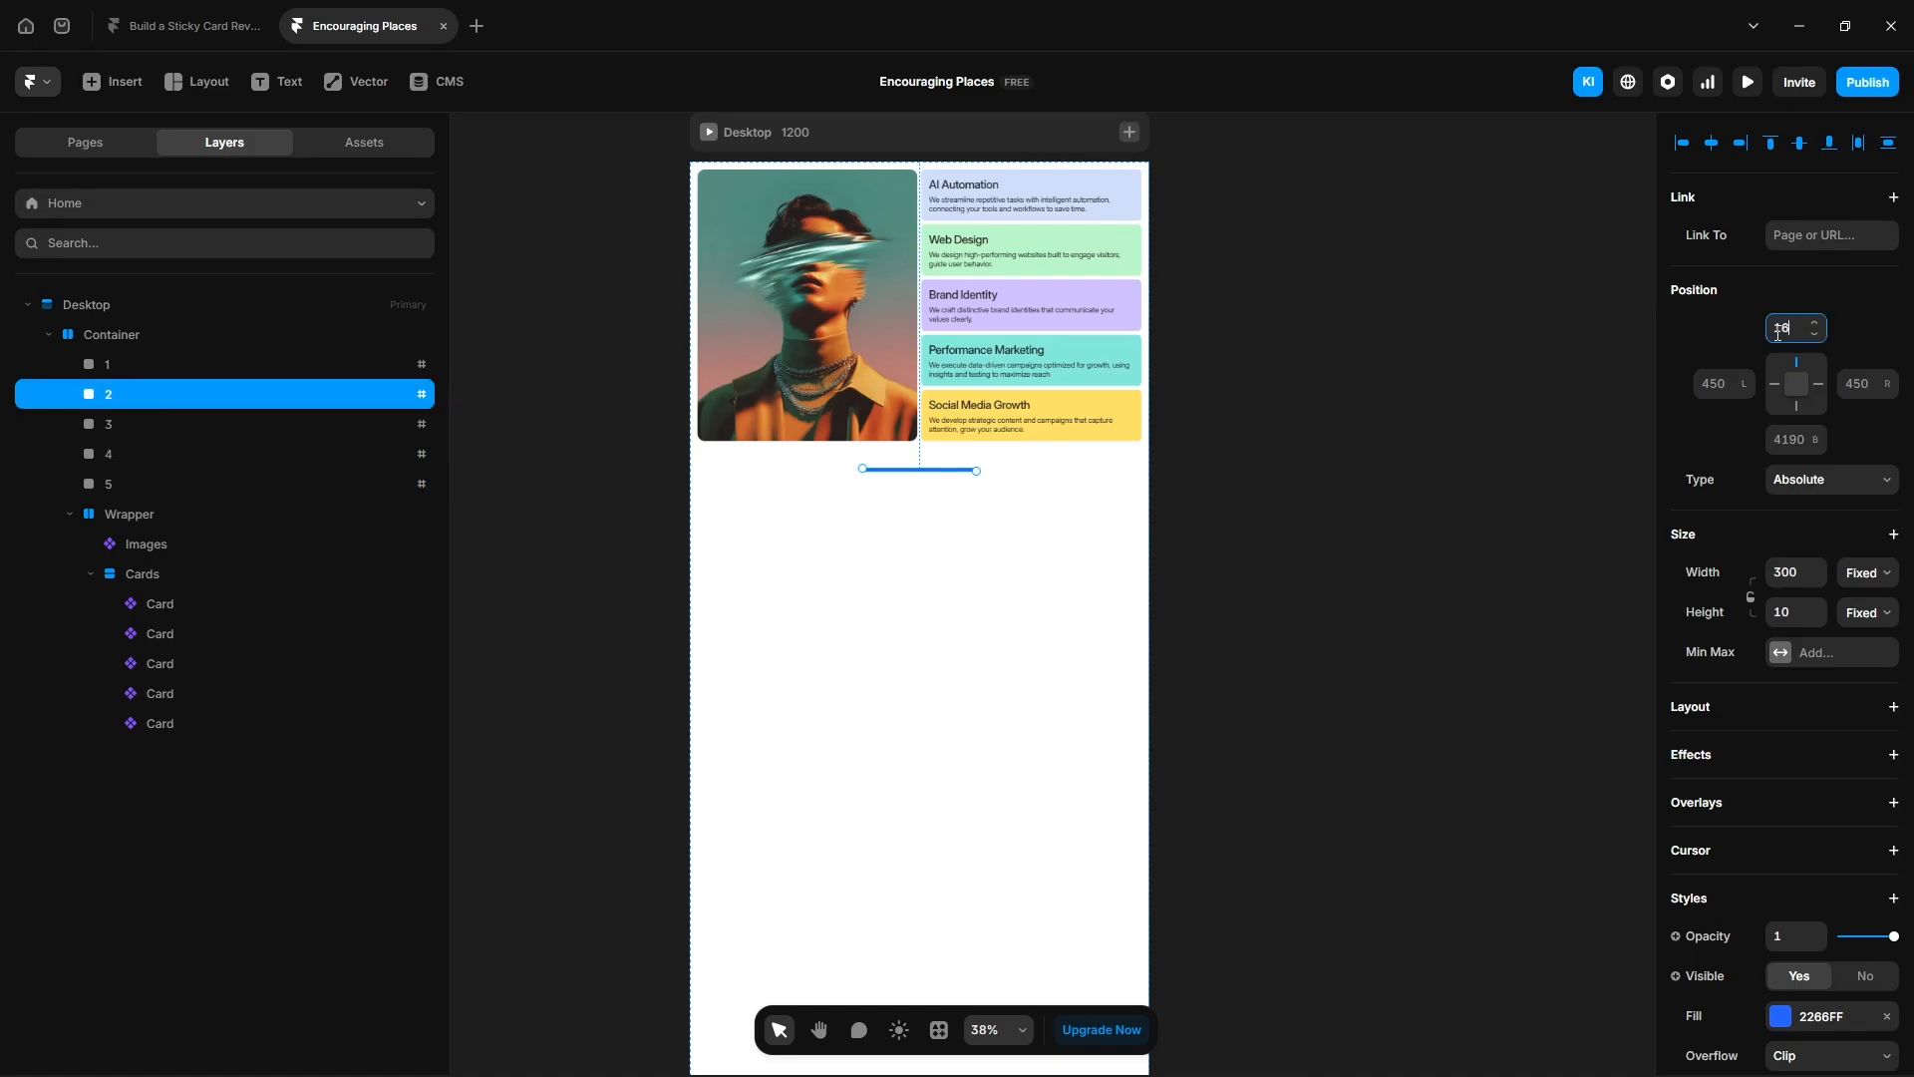
text(1600)
key(Return)
scroll(1743, 795, down, 5)
click(1785, 846)
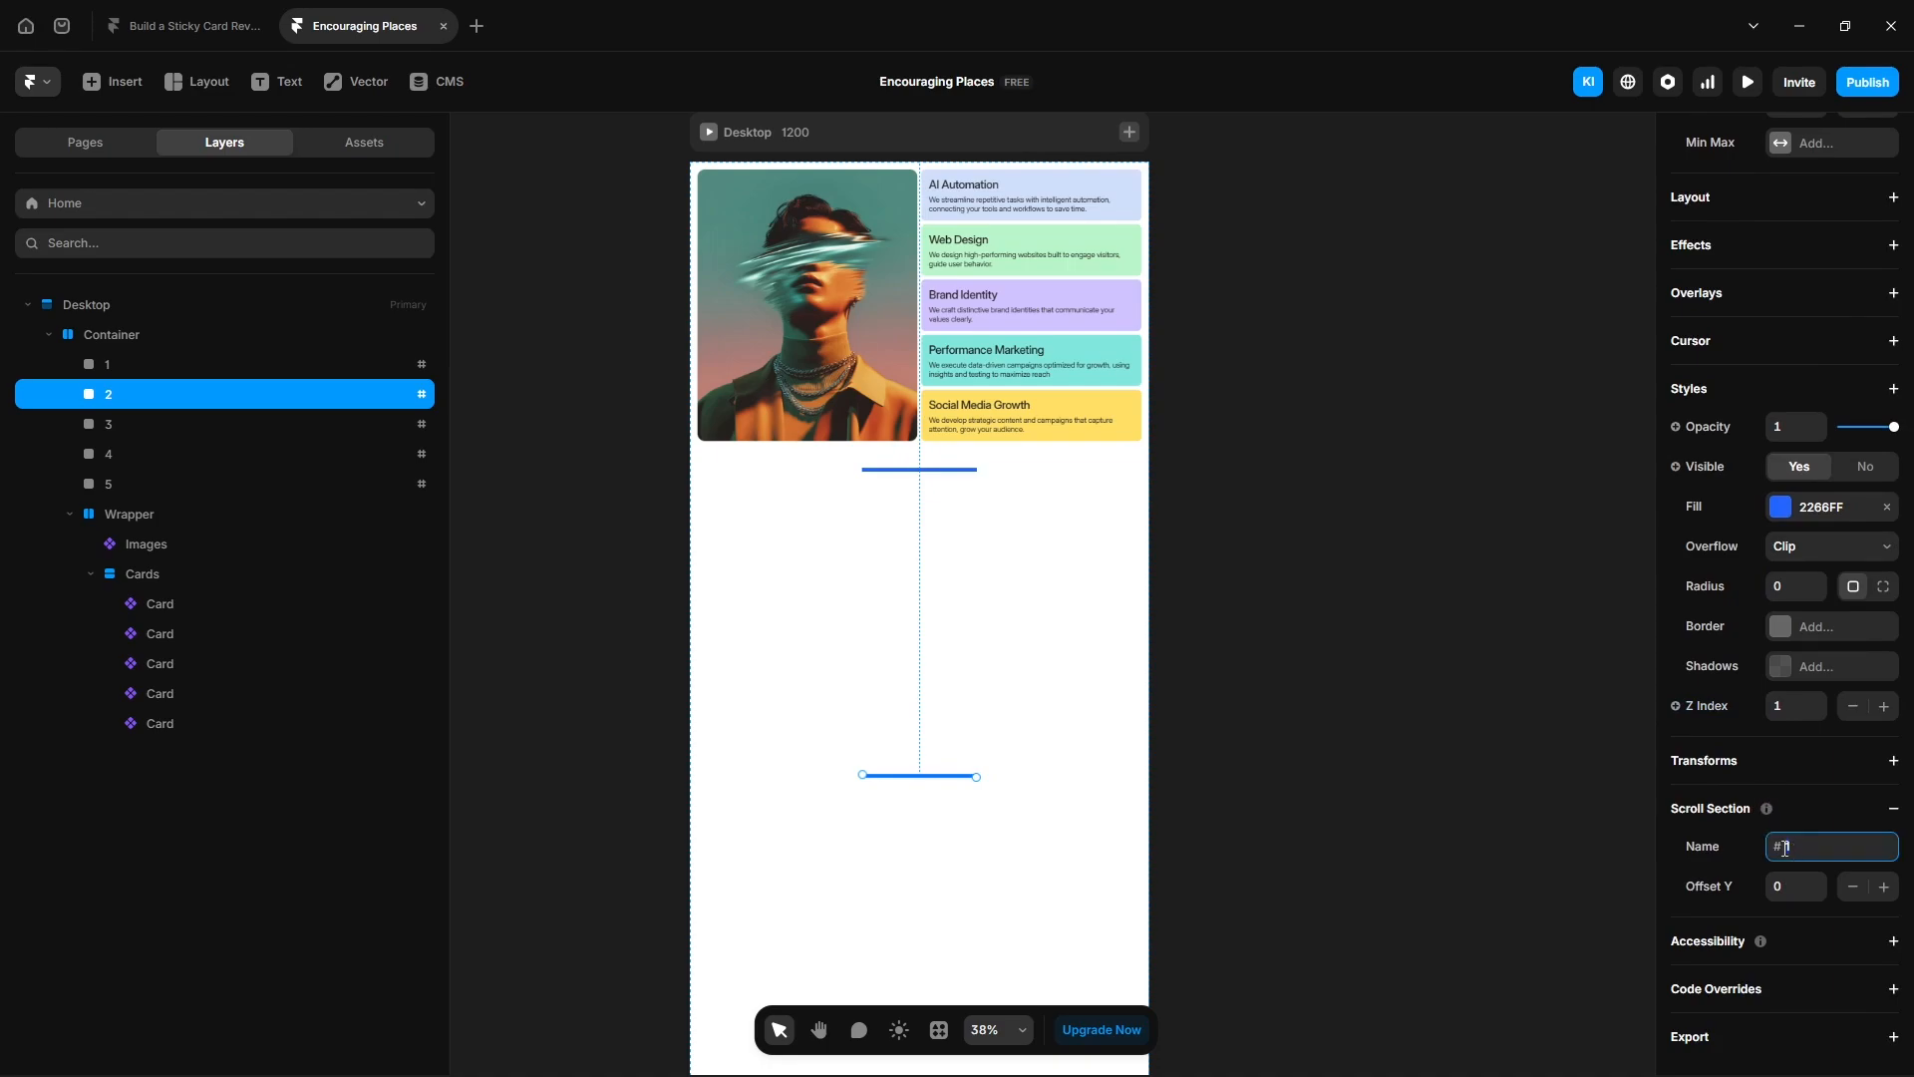
- Set frame 3's top position to 2400 and open its scroll section name
click(129, 426)
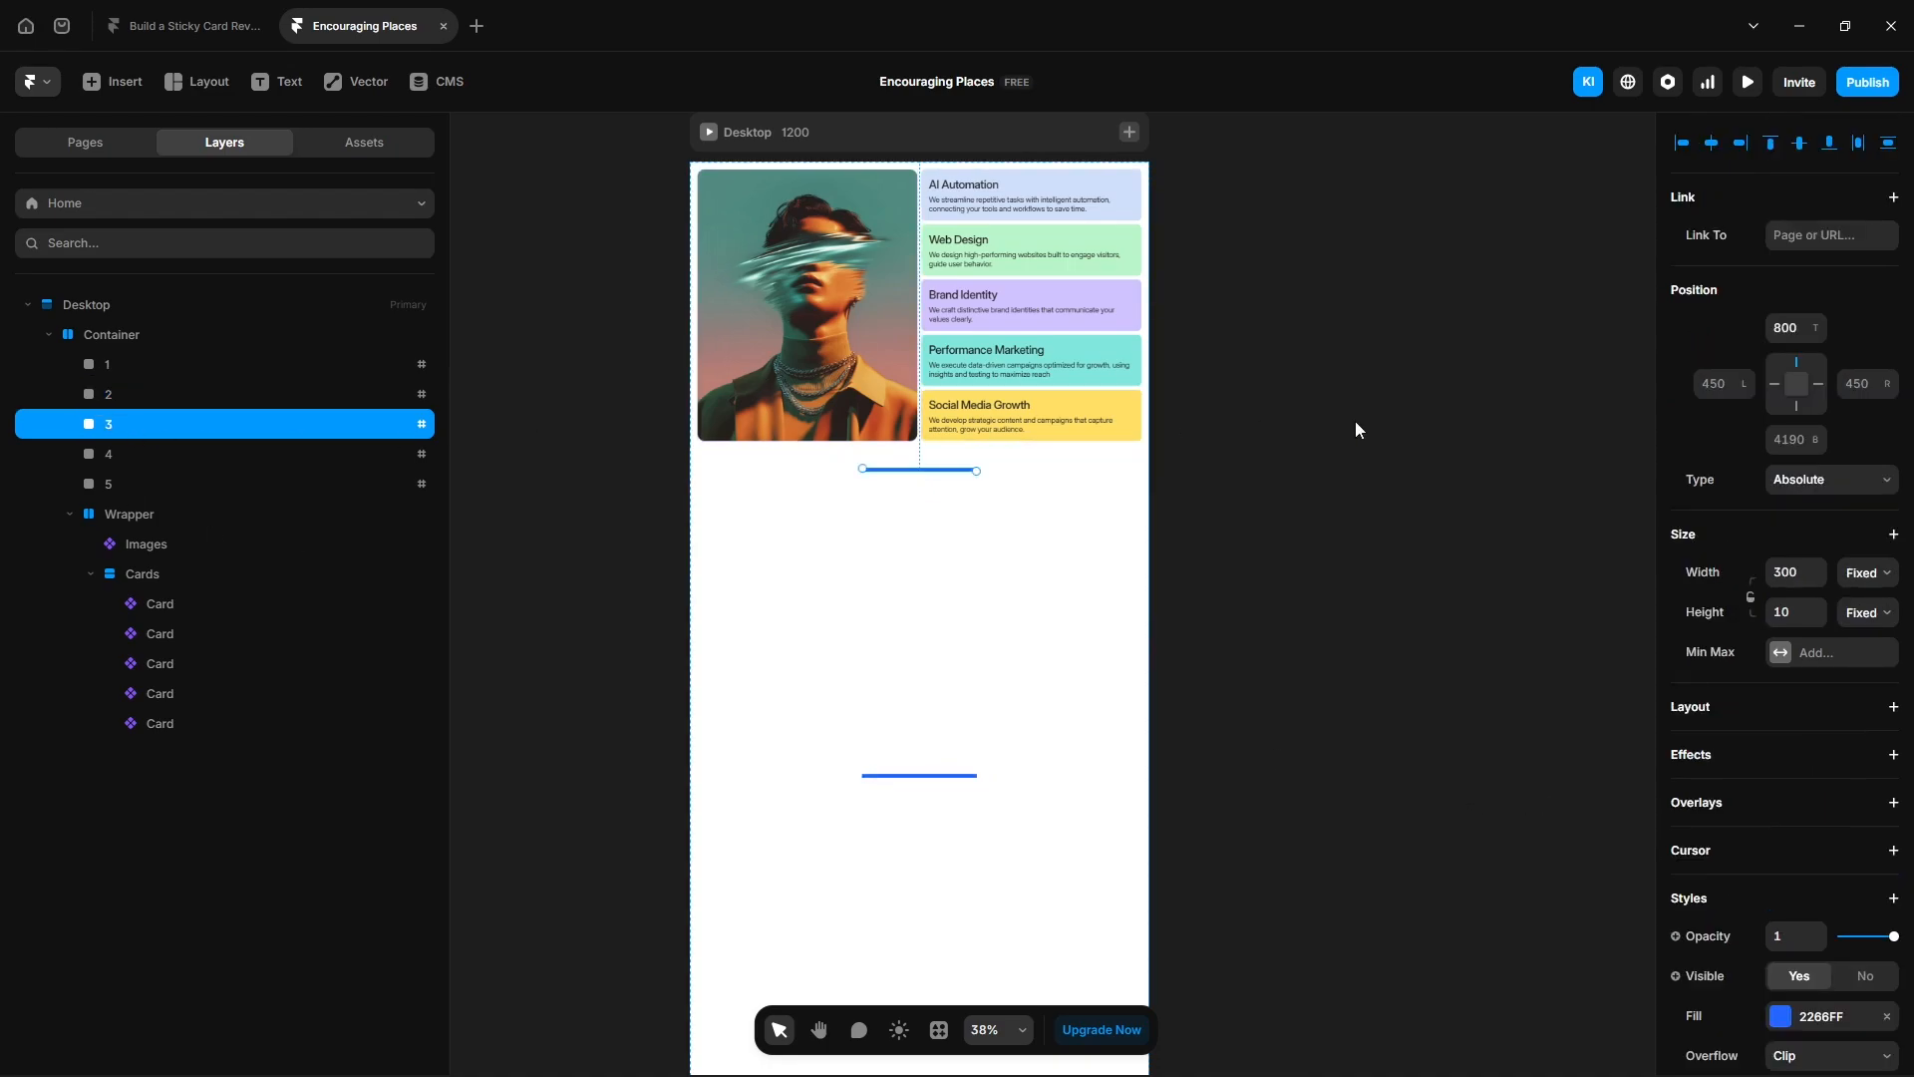
click(1780, 329)
text(2400)
key(Return)
scroll(1201, 818, down, 5)
scroll(1752, 867, down, 5)
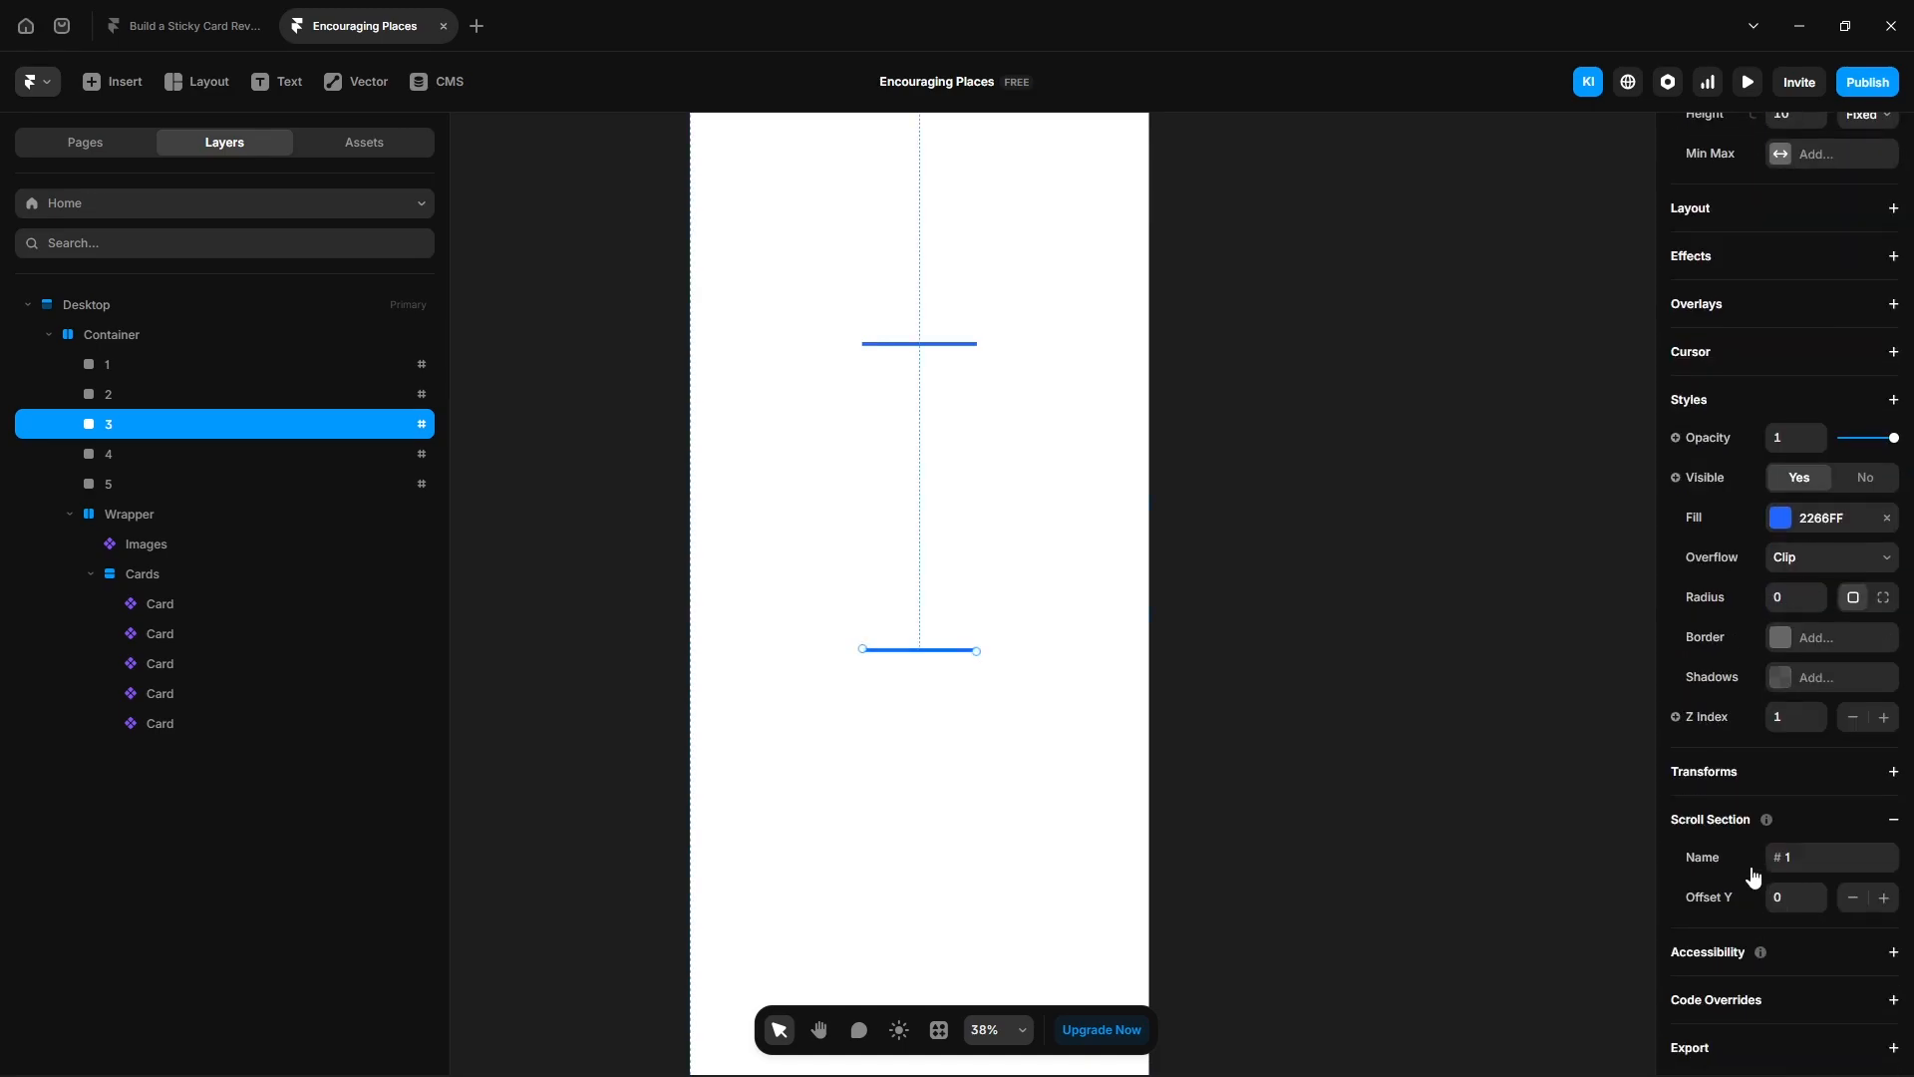
click(1784, 858)
- Set frame 4's top position to 3200 and open its scroll section name
click(119, 450)
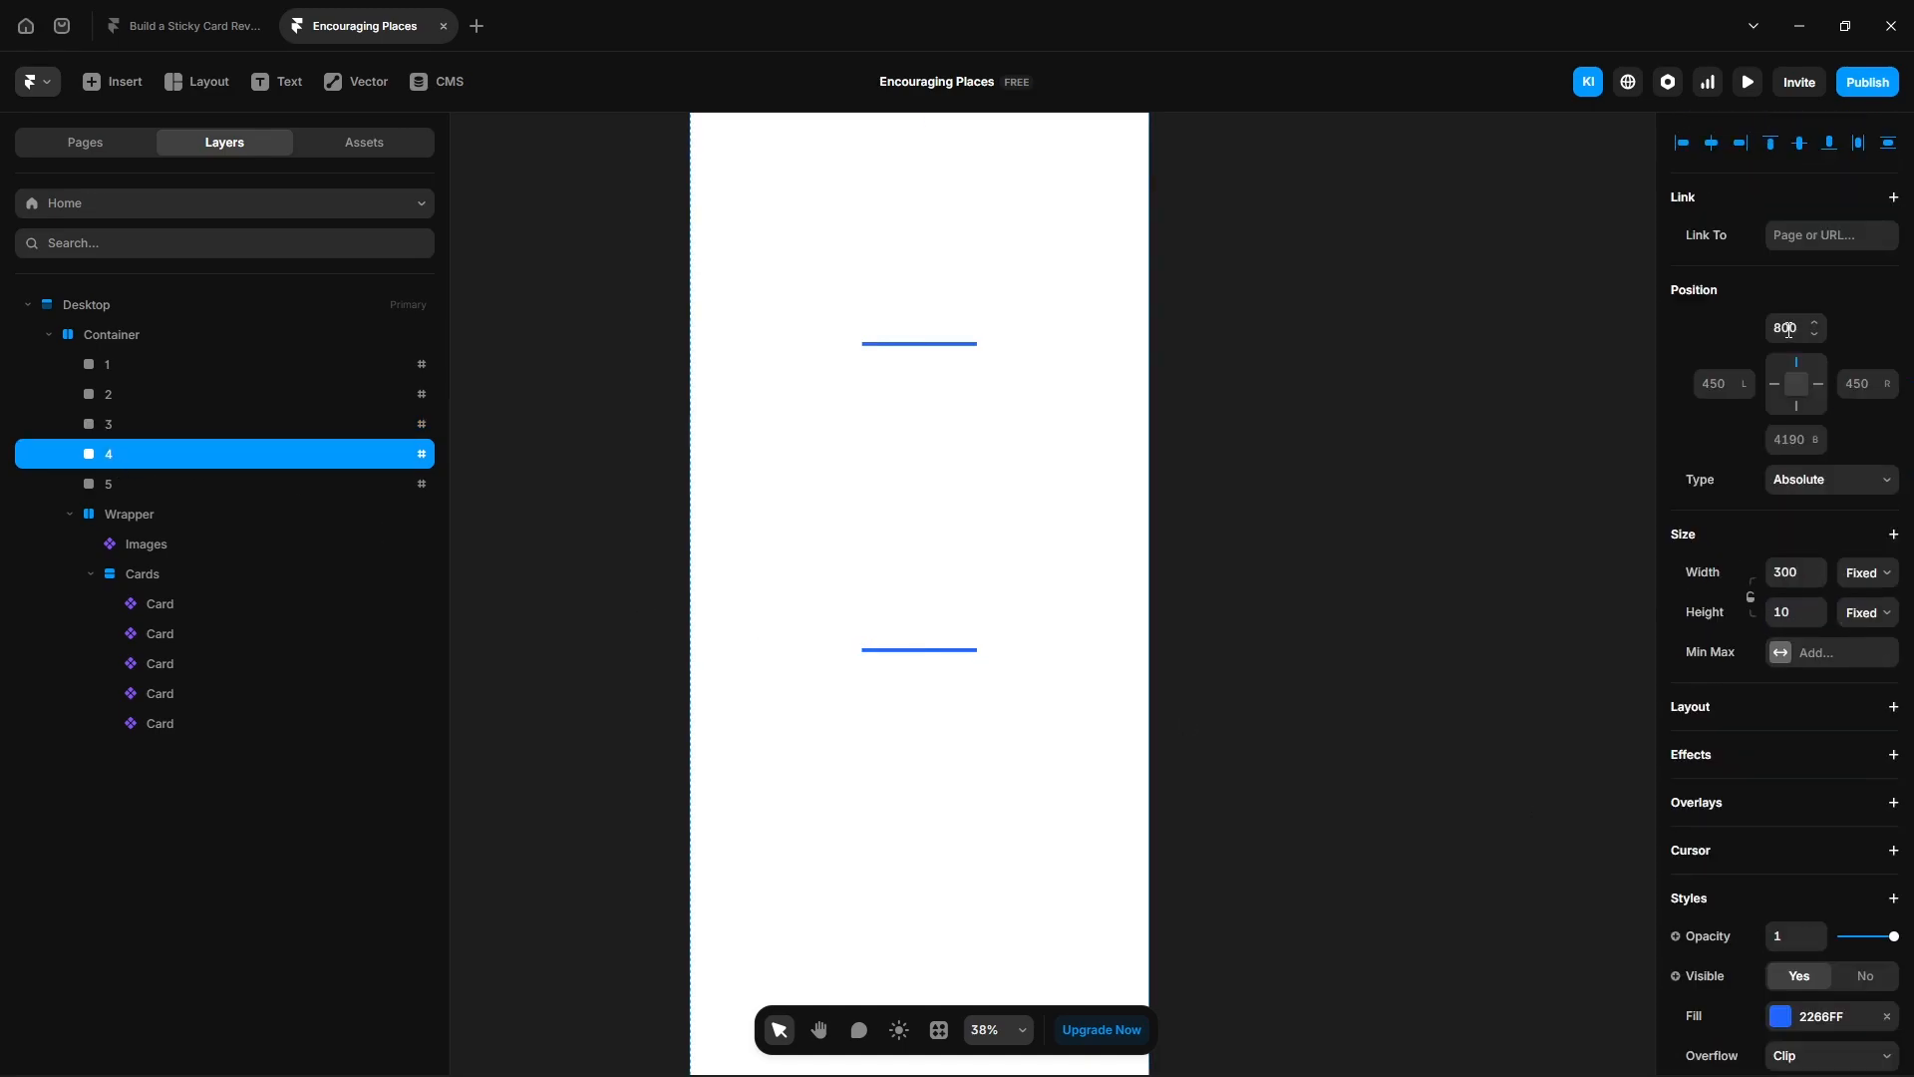
click(1789, 330)
text(3200)
key(Return)
scroll(1779, 836, down, 5)
click(1797, 850)
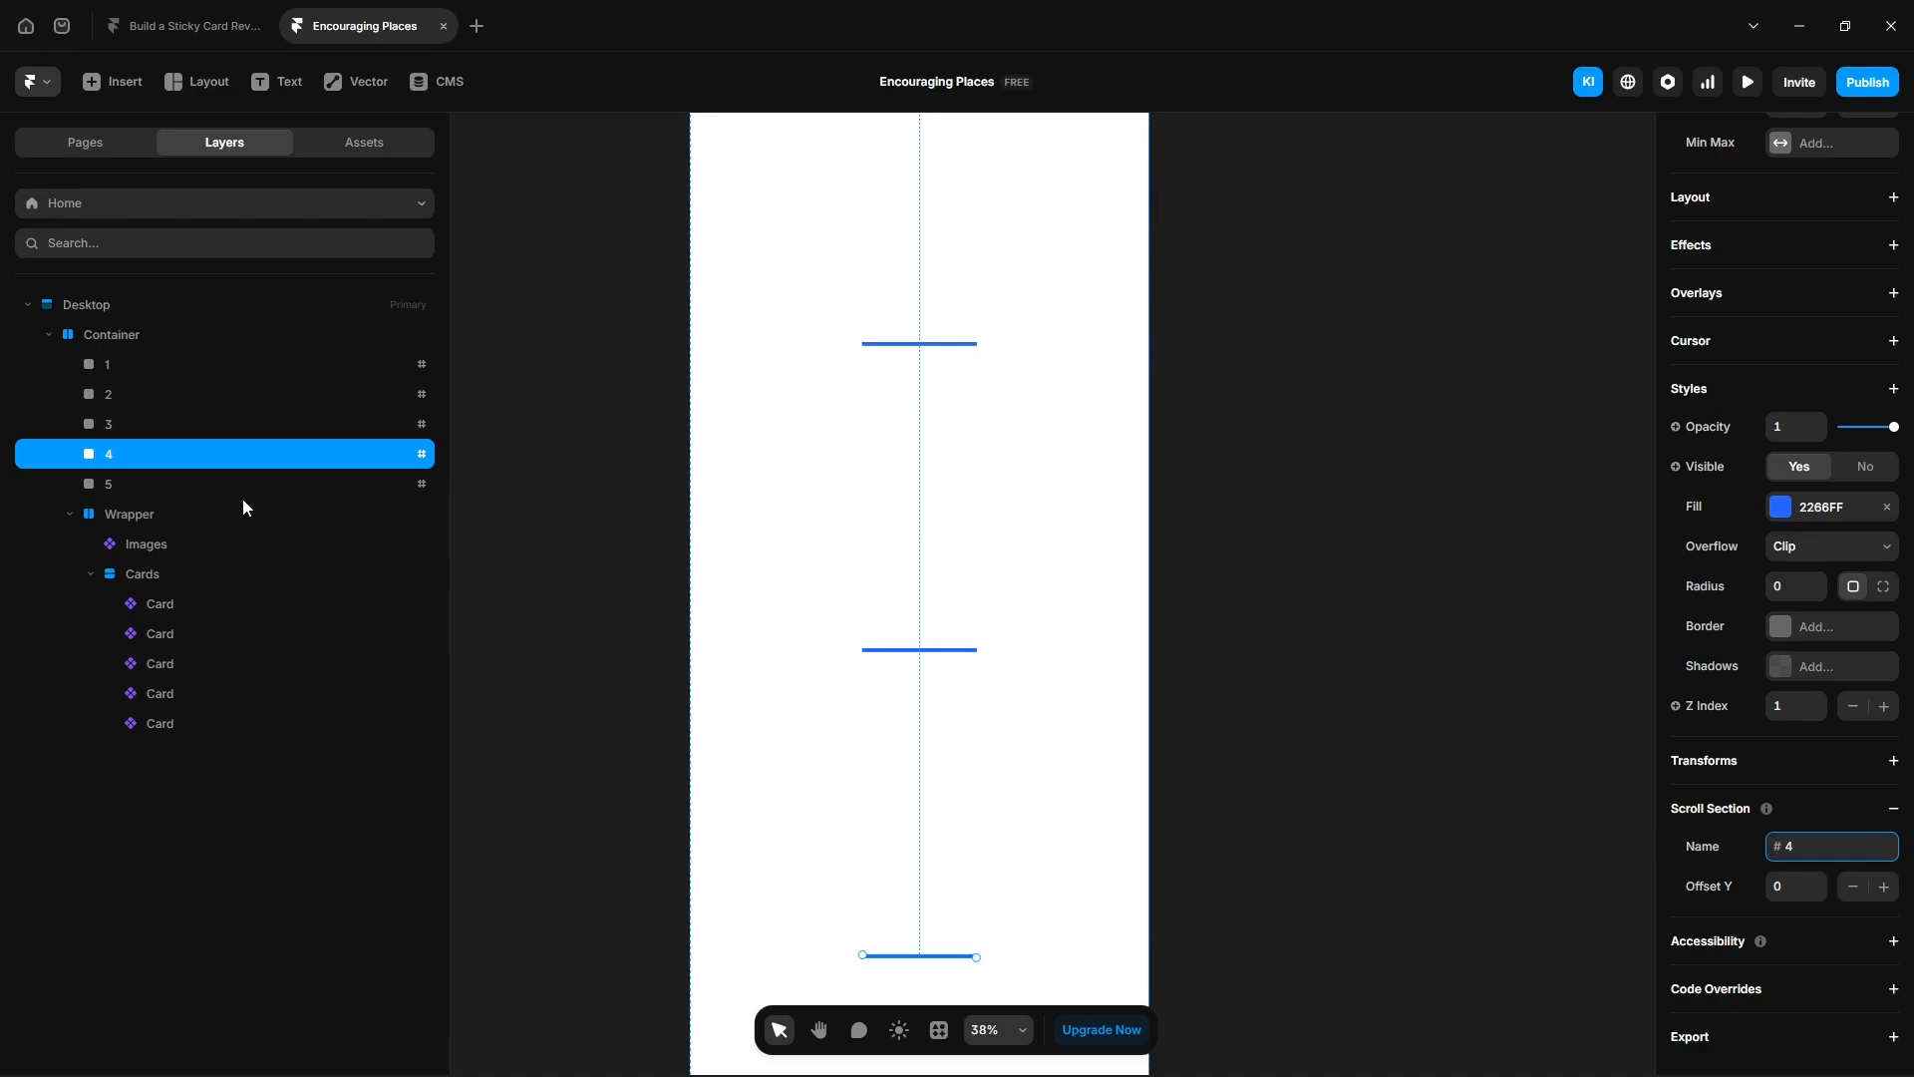
- Set frame 5's top position to 4000 and name its scroll section 5
click(205, 486)
text(4000)
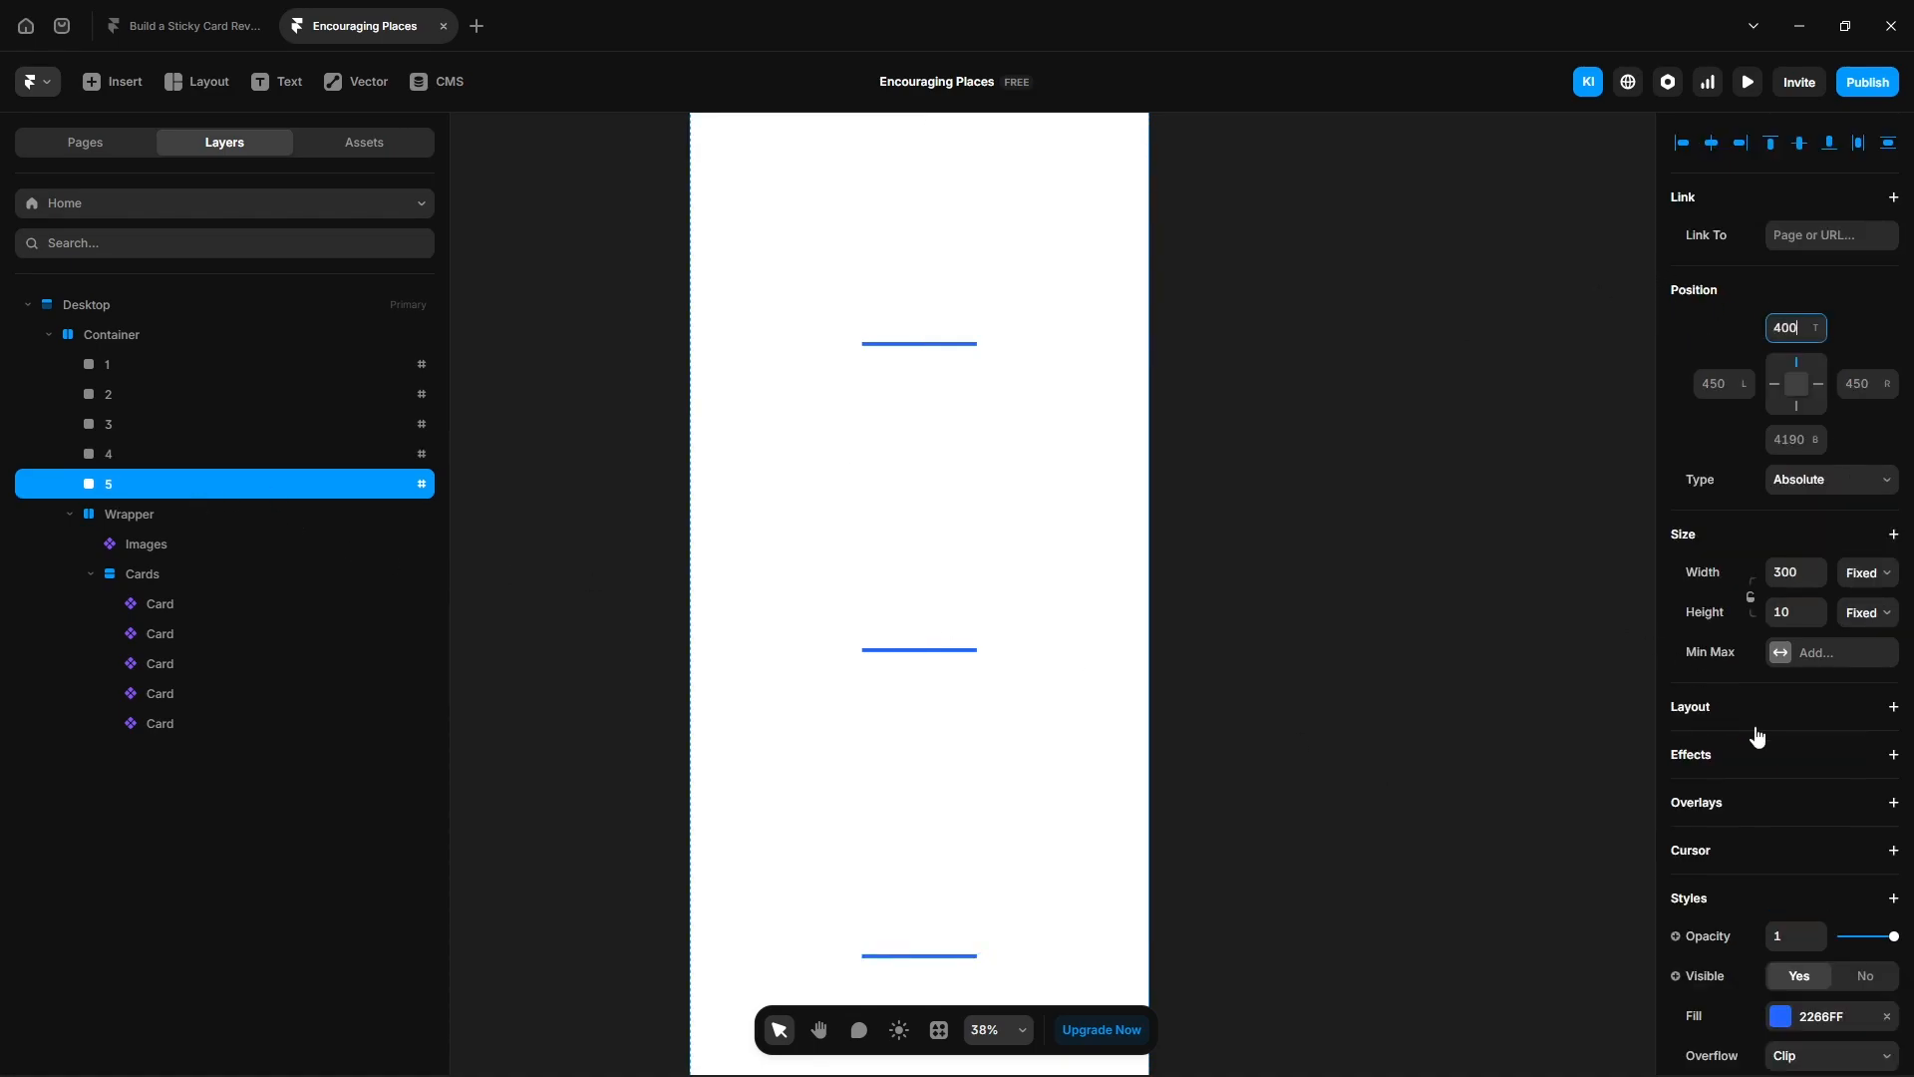
scroll(1785, 744, down, 5)
click(1802, 841)
key(ctrl+a)
text(5)
click(1416, 894)
scroll(1416, 893, up, 6)
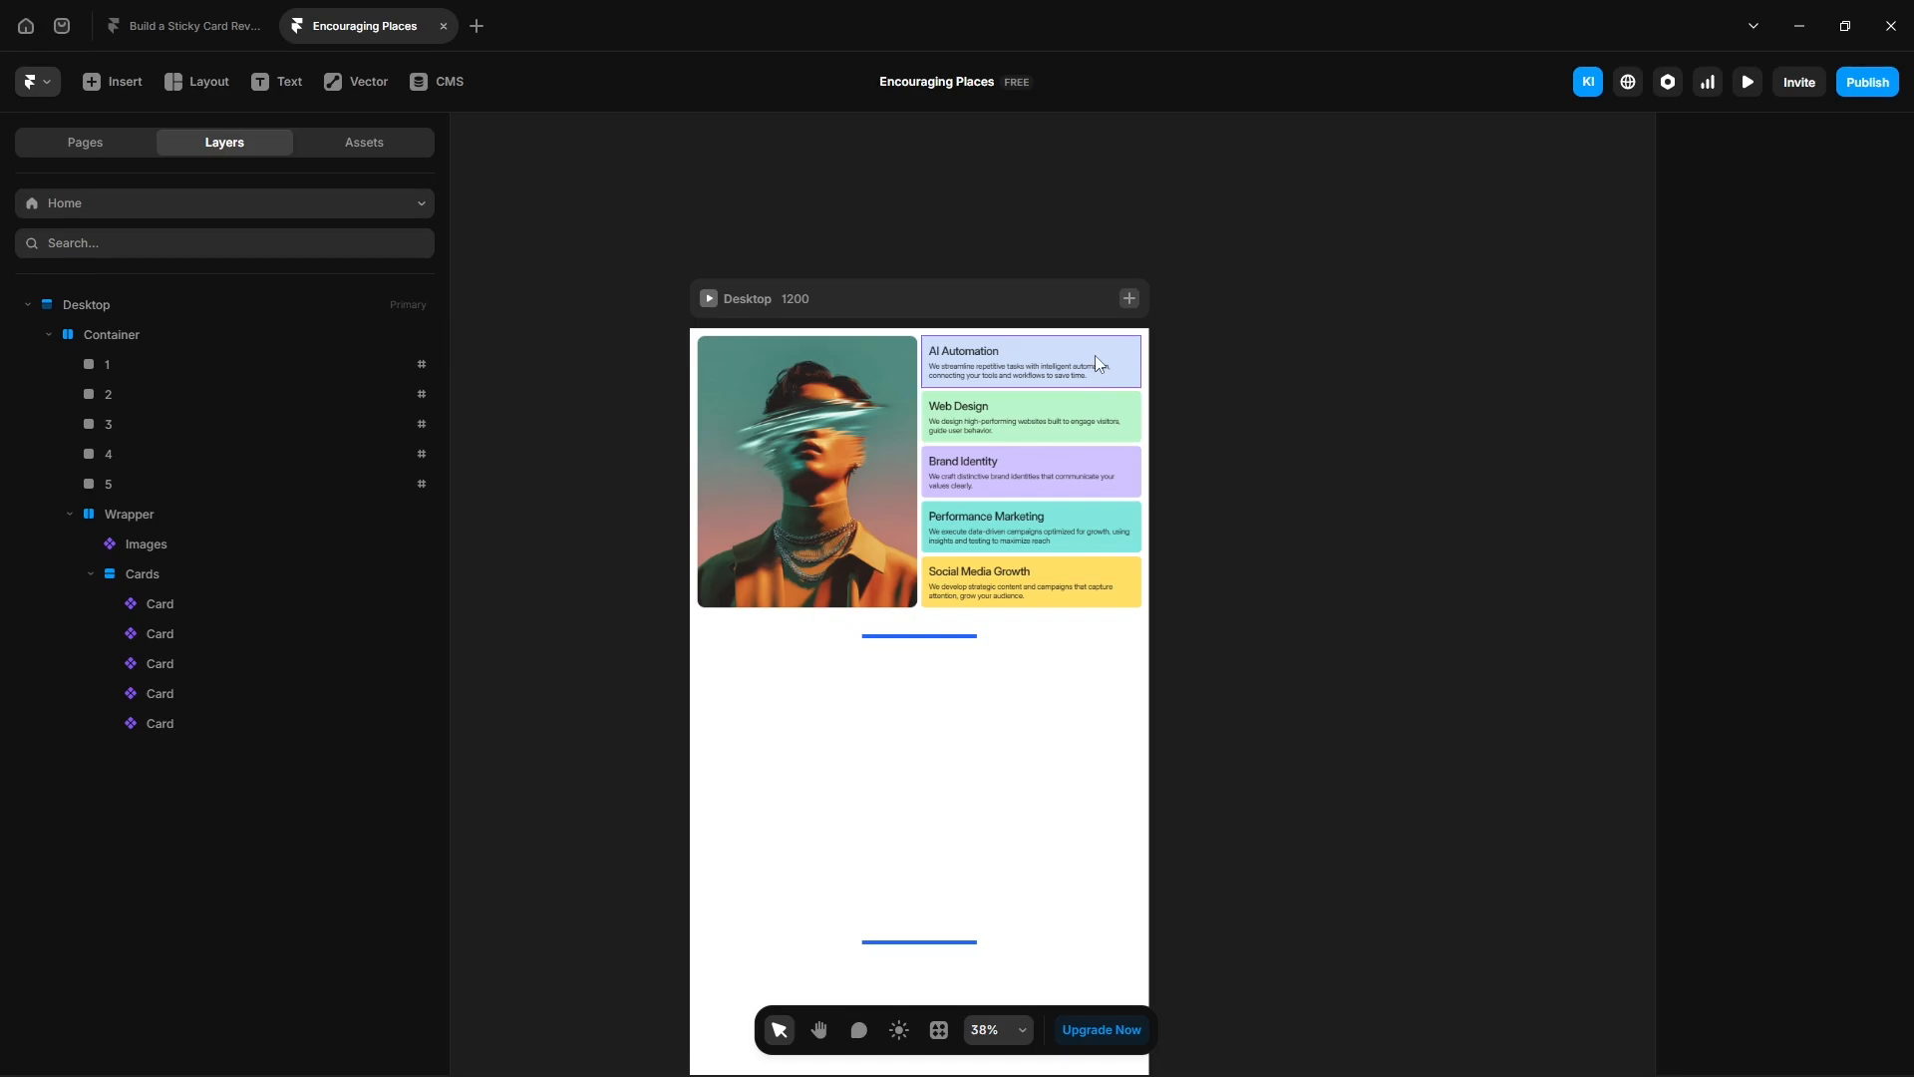
- Add a Scroll Transform effect to the AI Automation card, triggered by section #1 in view at the viewport centre
click(1095, 355)
click(1695, 455)
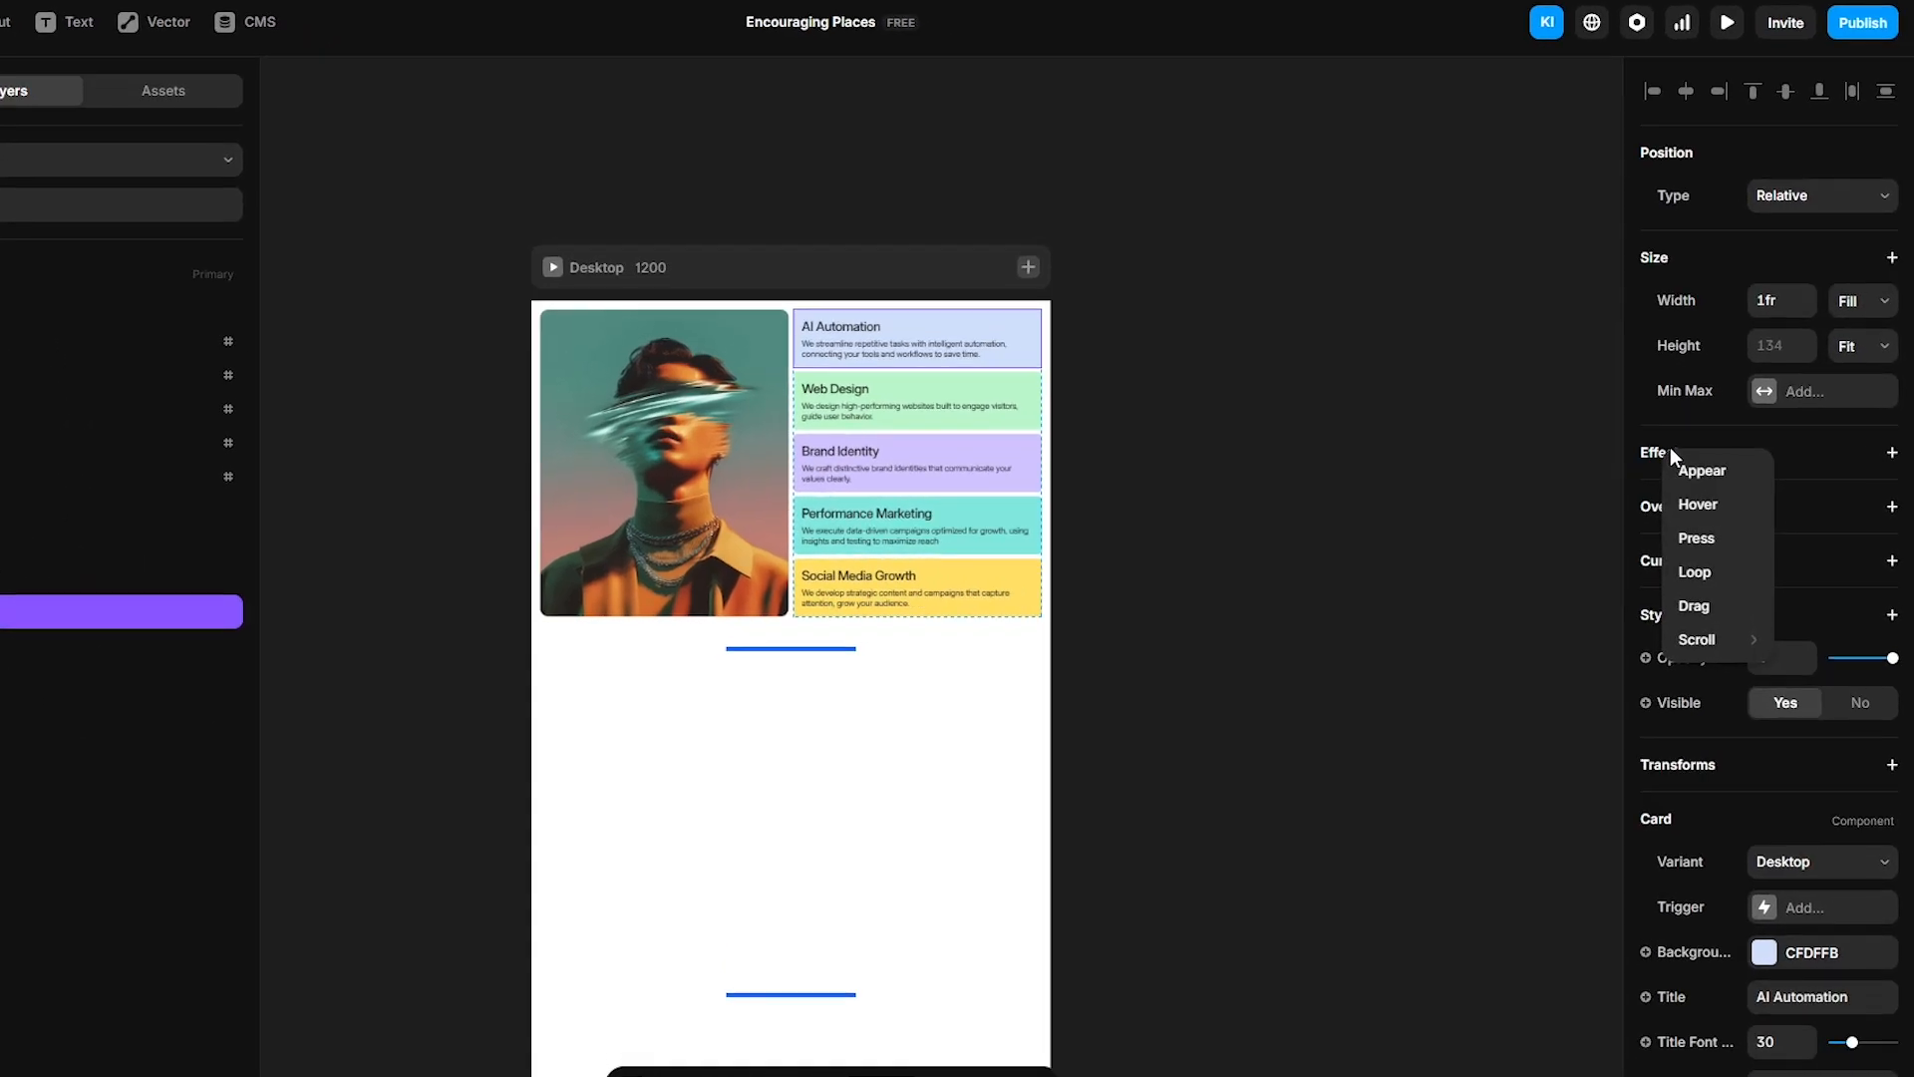
mouse_move(1697, 639)
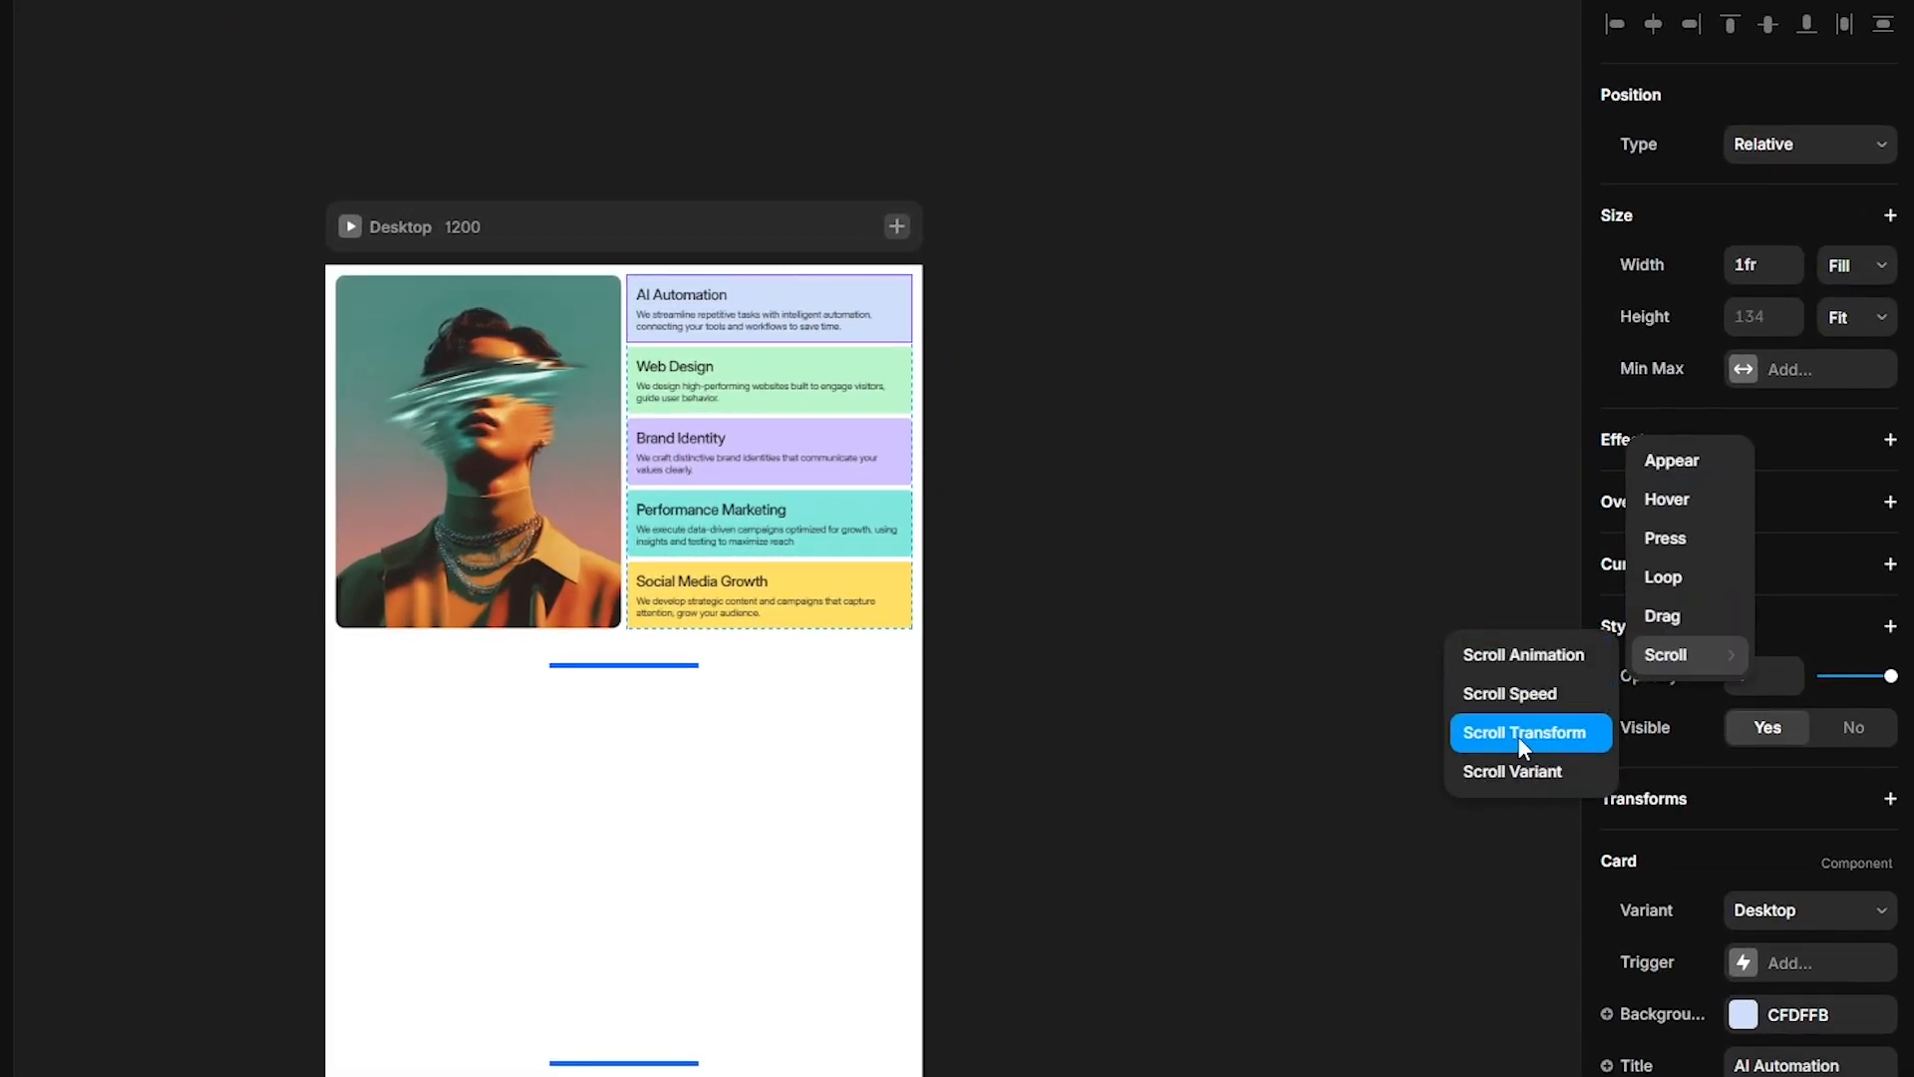
click(1518, 735)
click(1466, 562)
click(1472, 656)
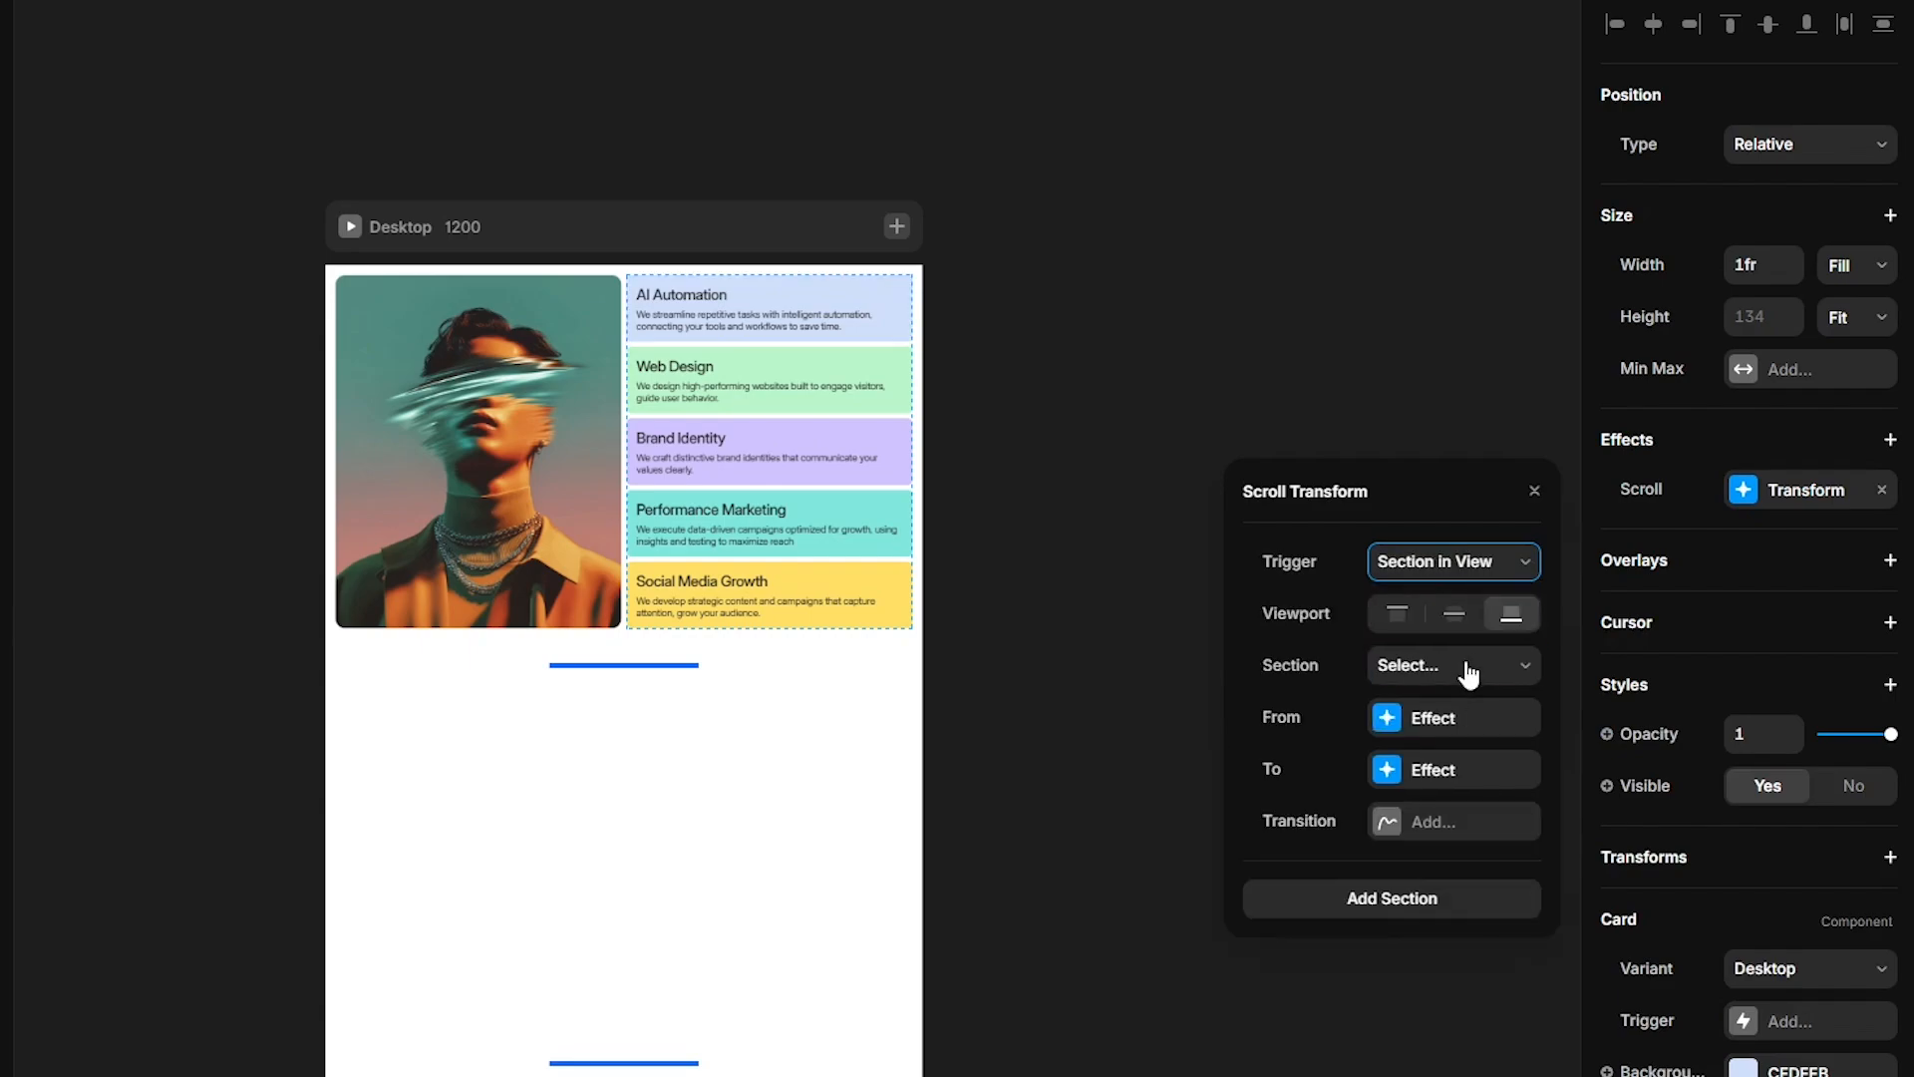
click(1455, 613)
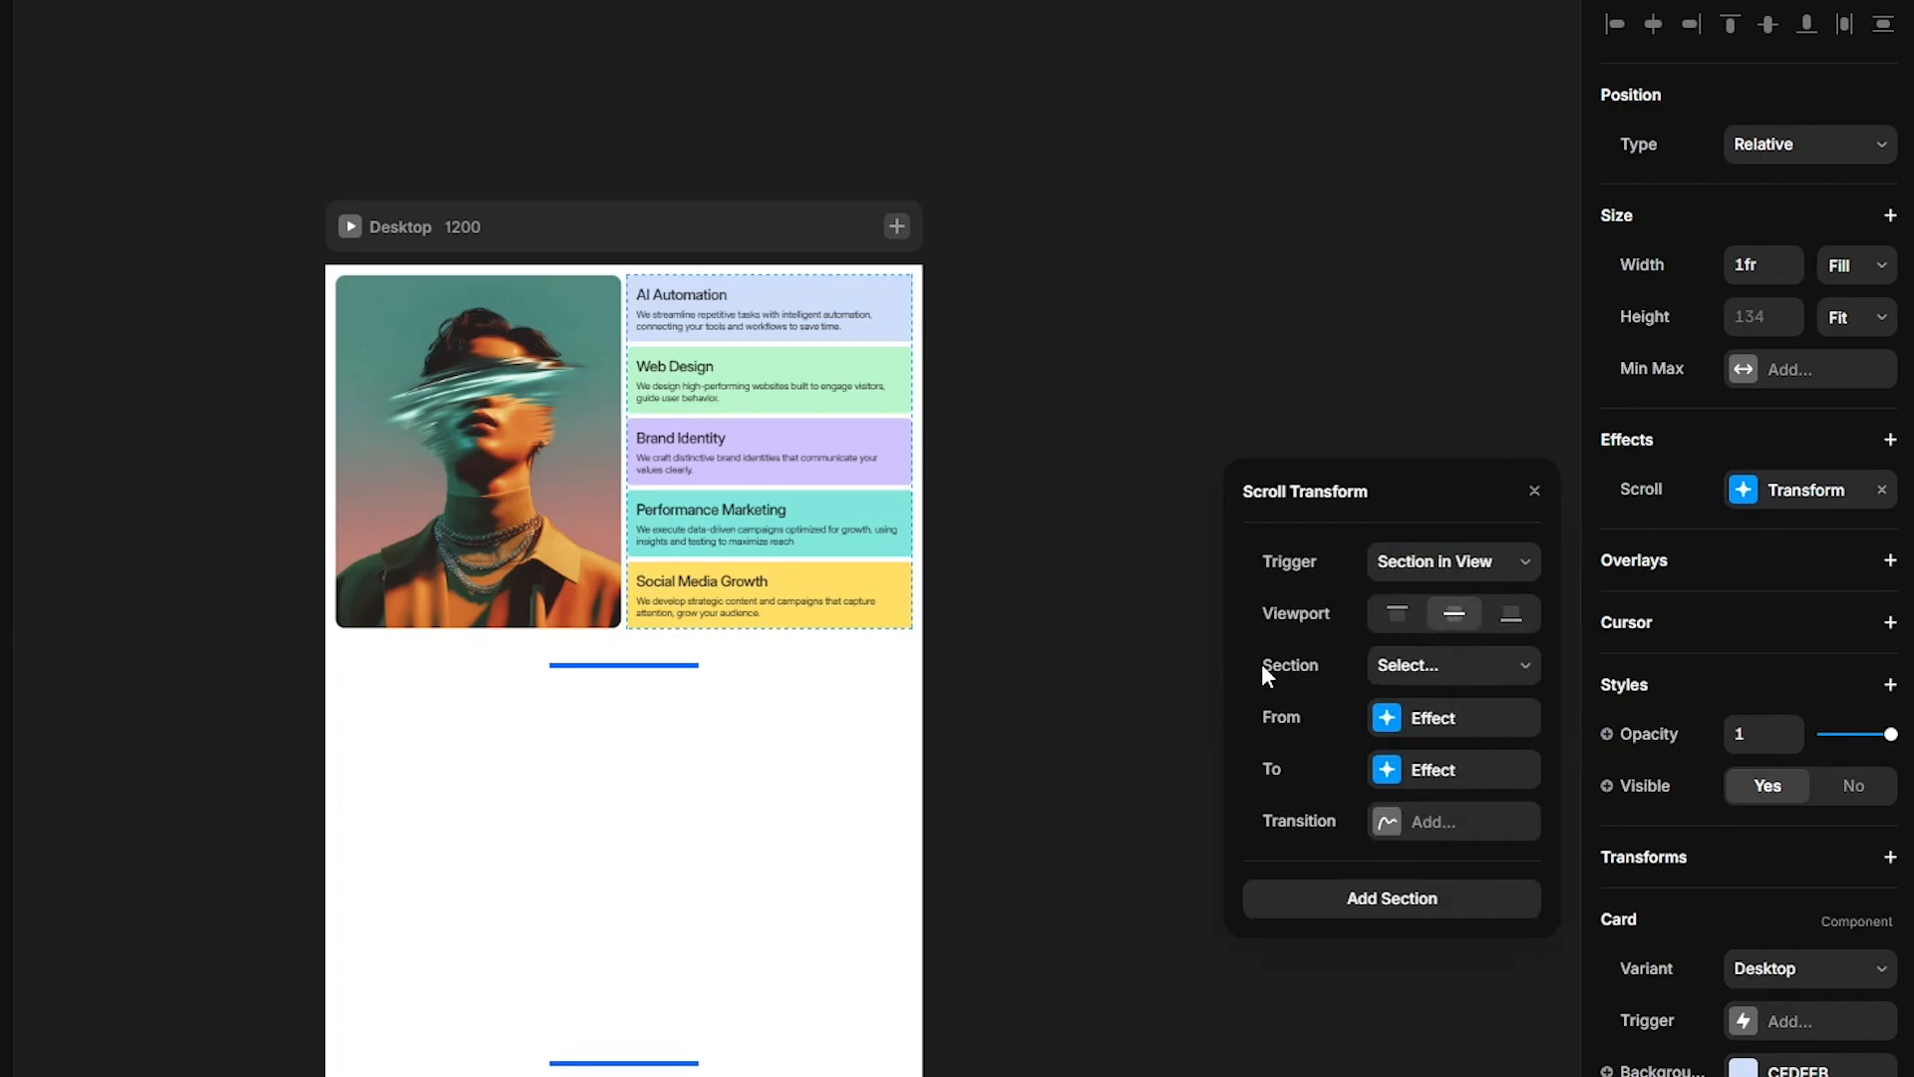
click(1466, 668)
click(1462, 746)
- Set the effect's From state to opacity 0, scale 1 and X offset 600
click(1455, 731)
text(0)
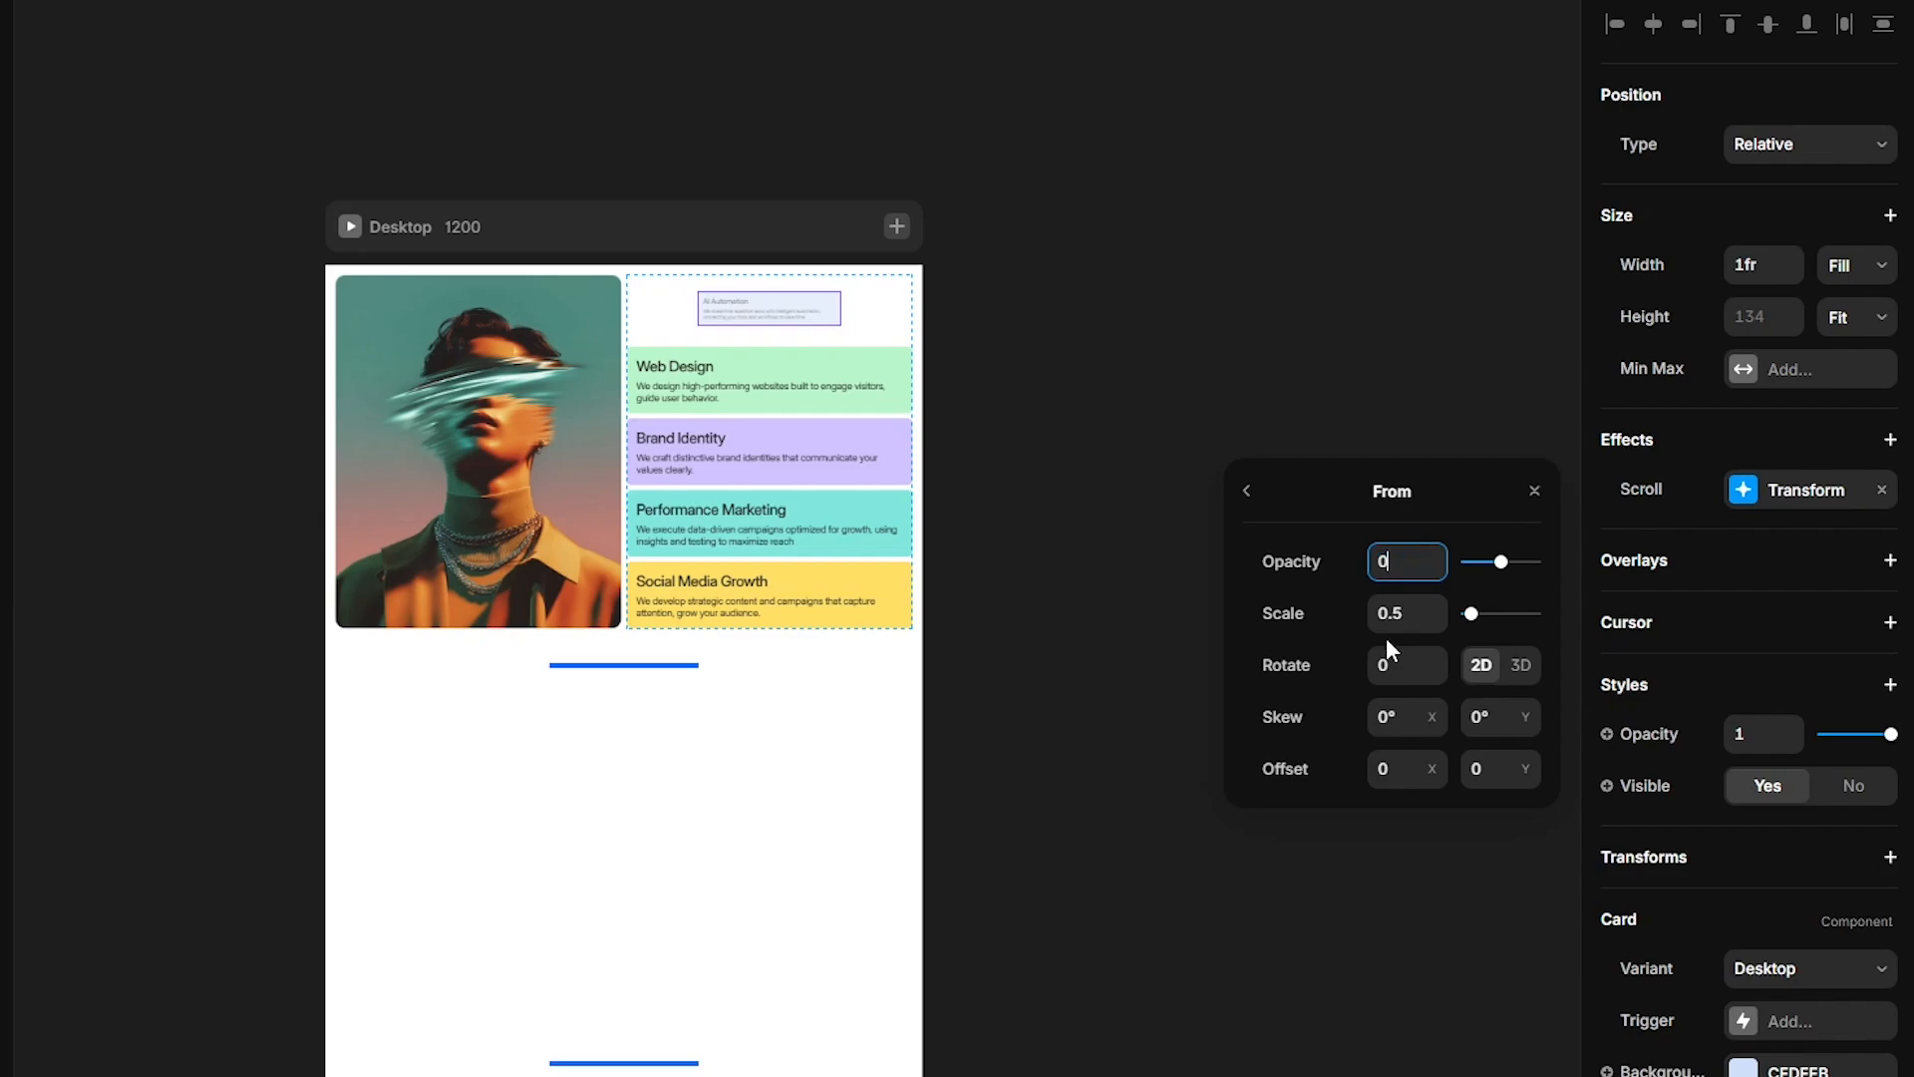
key(Tab)
text(1)
click(1396, 768)
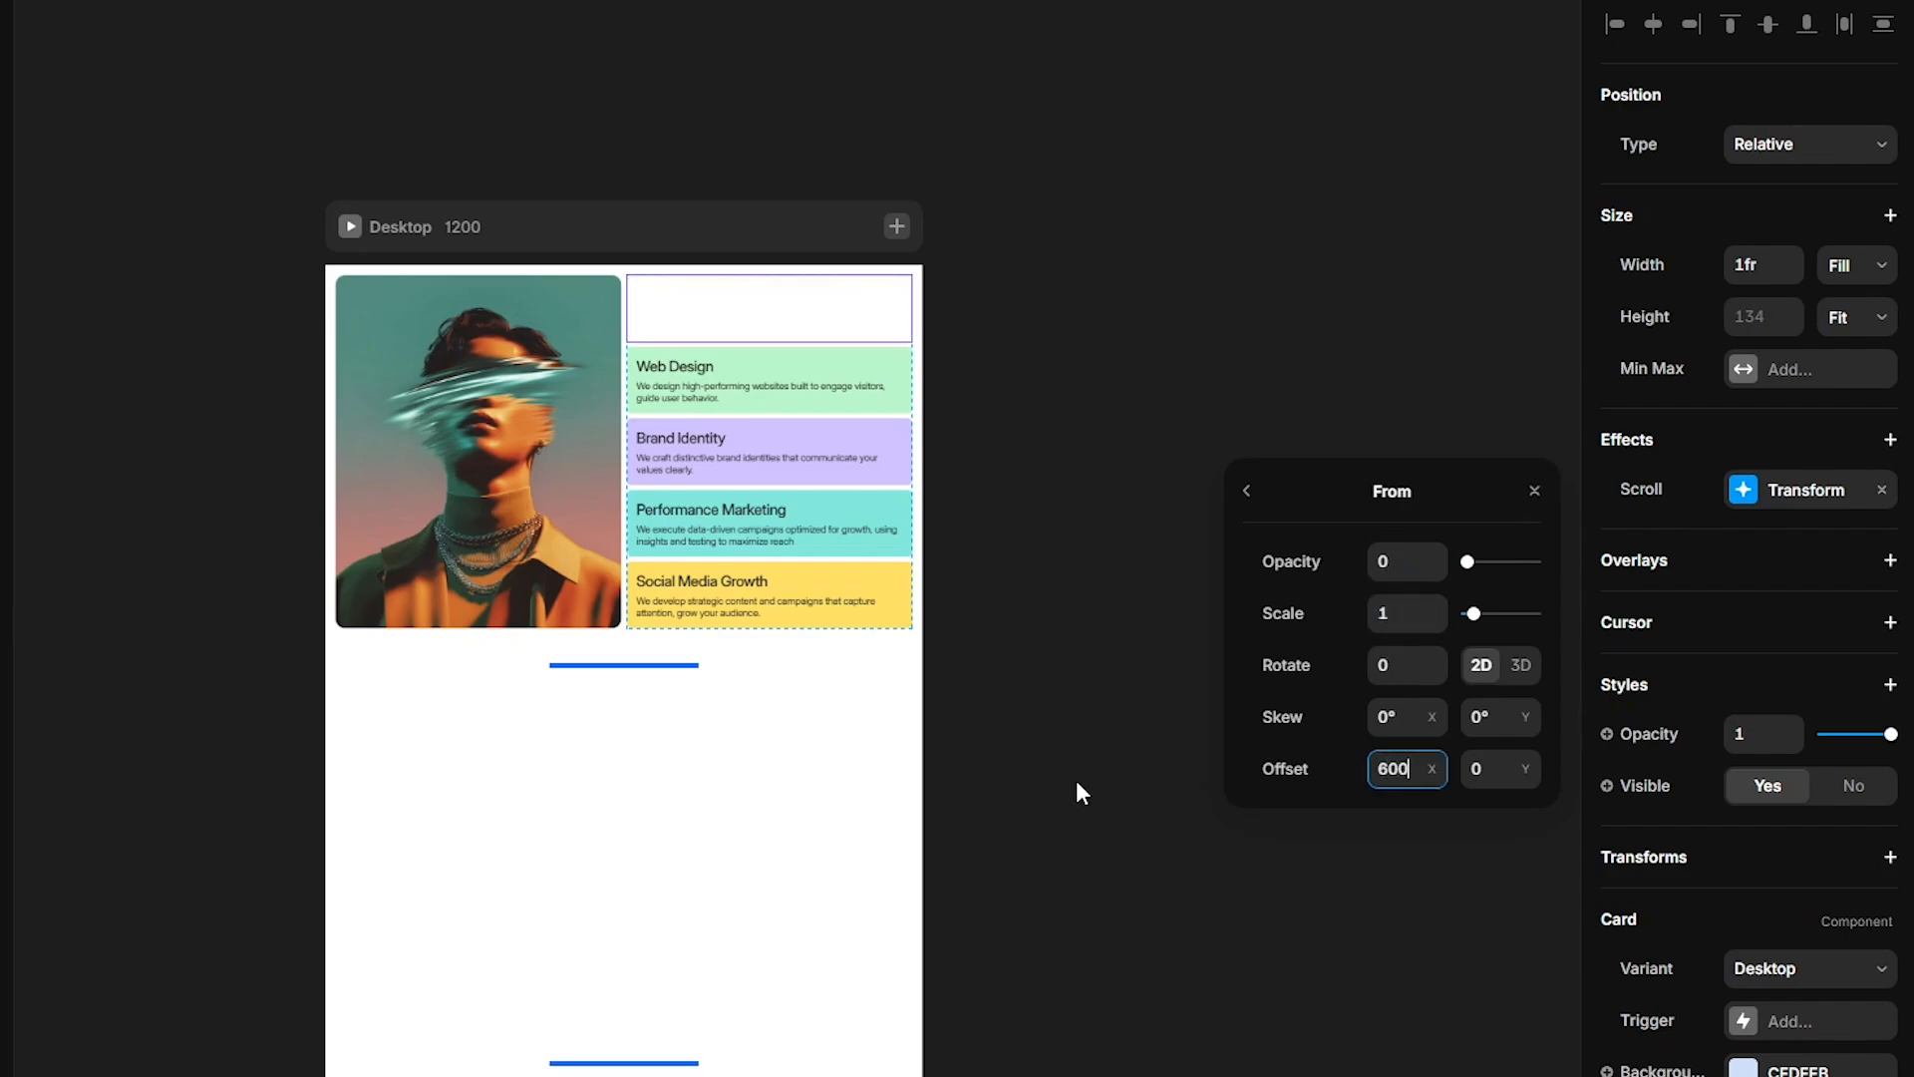
text(600)
key(Return)
- Give the scroll transform a Spring transition with damping 100
click(1246, 491)
click(1418, 838)
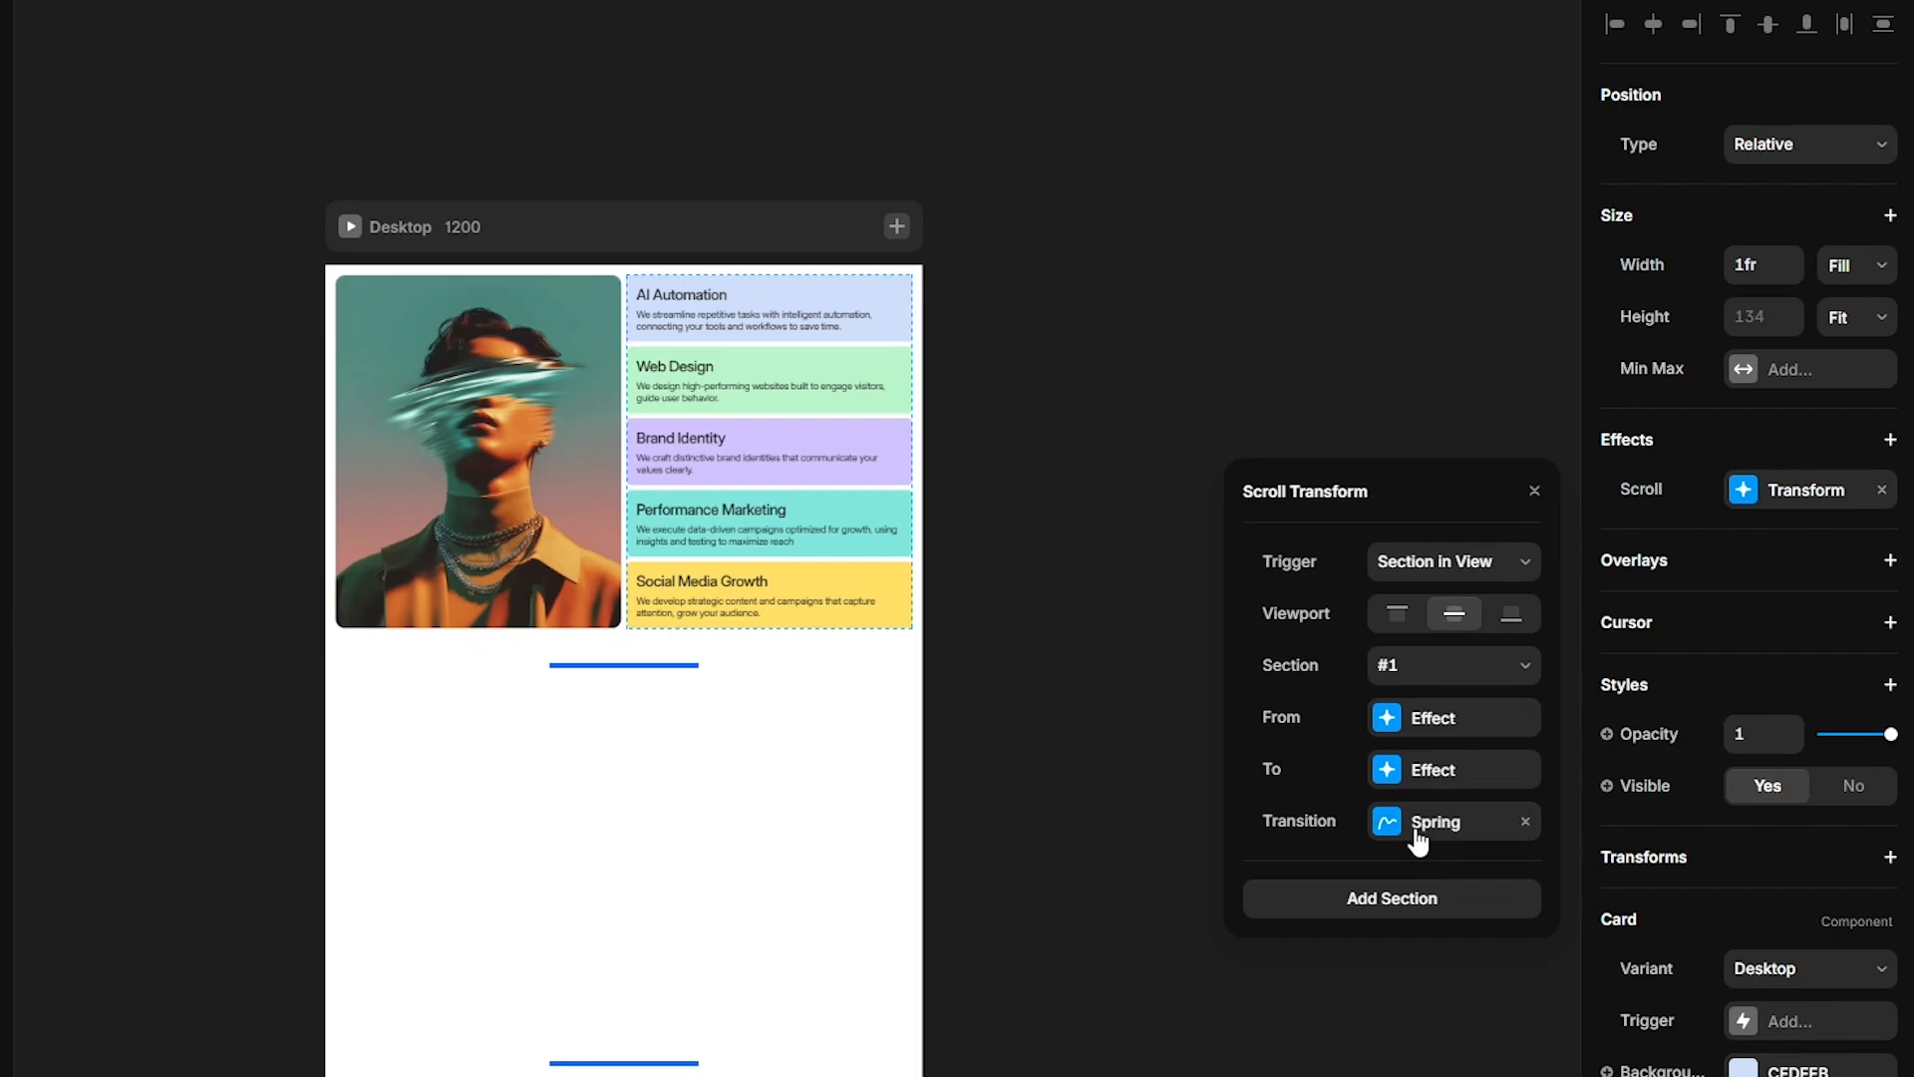
key(Tab)
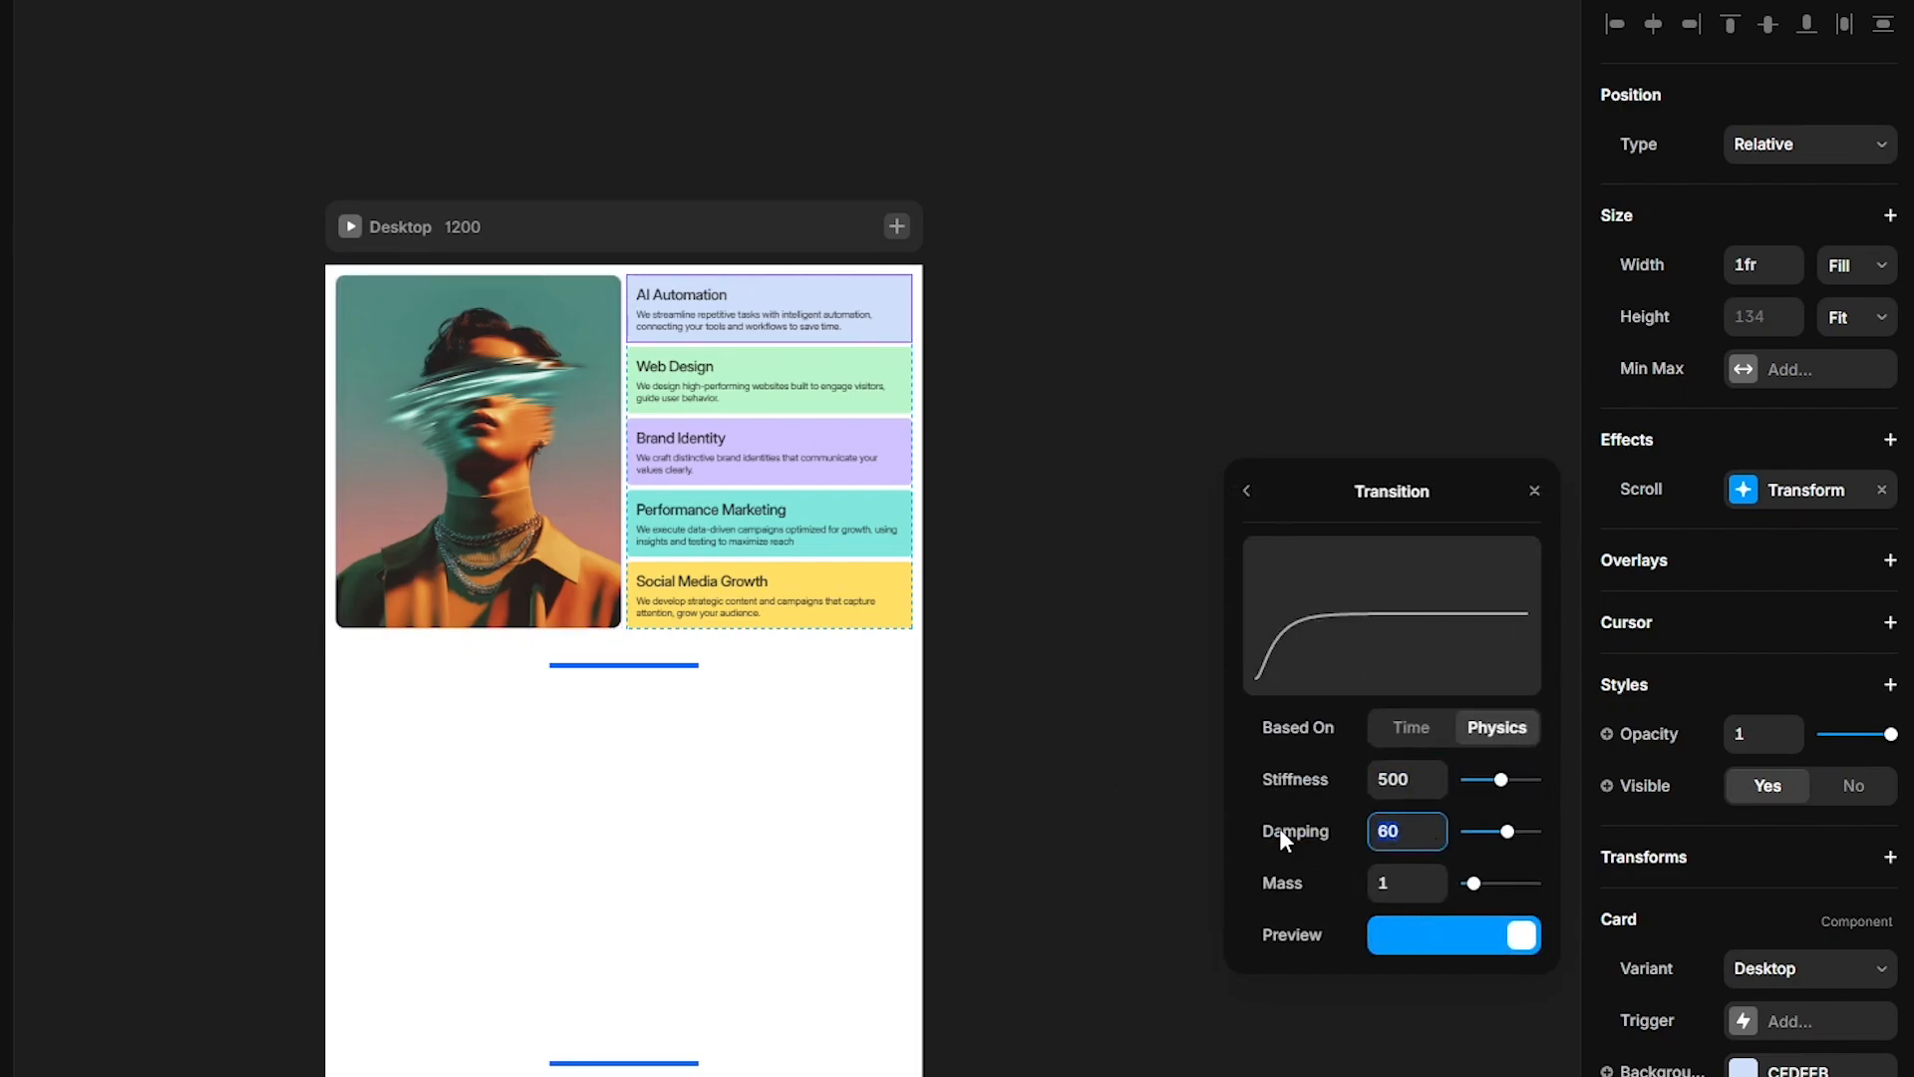
text(100)
key(Return)
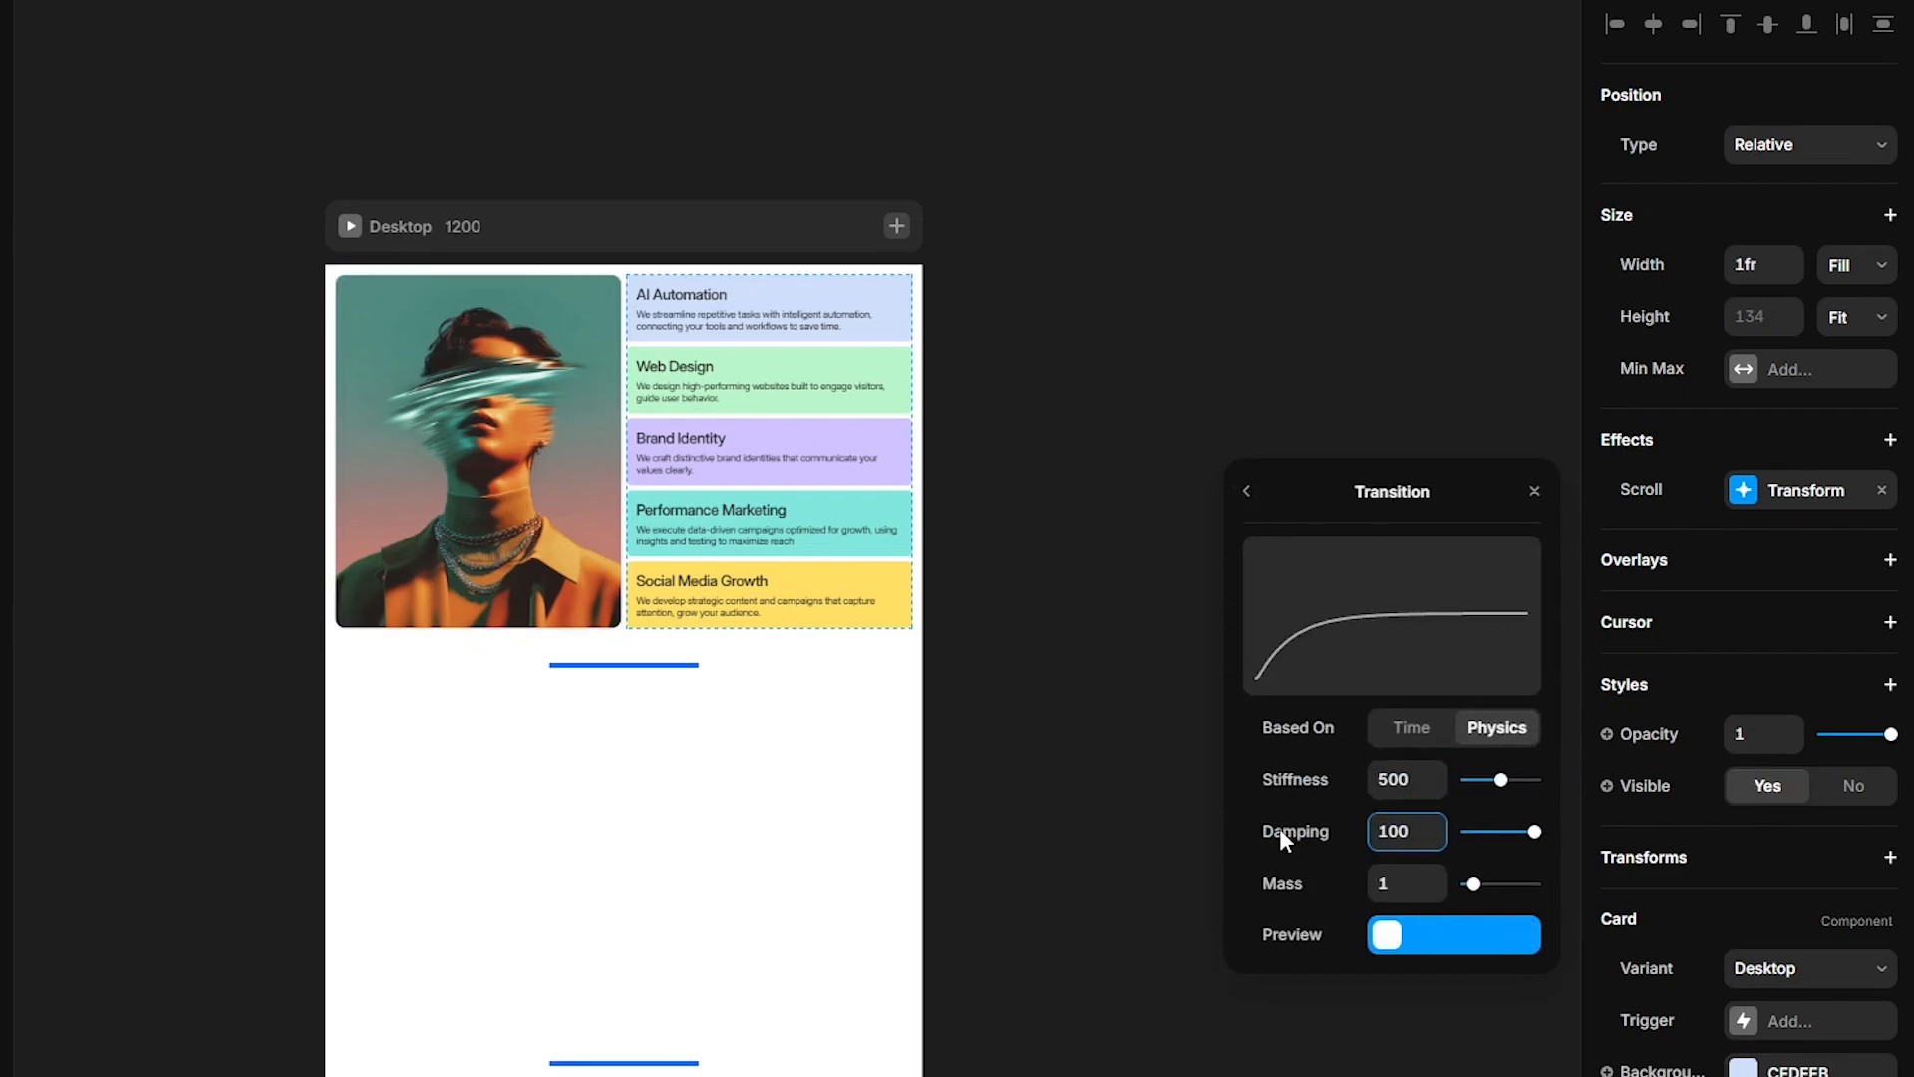
- Copy the card's scroll transform effect and paste it onto the other four cards
right_click(1756, 498)
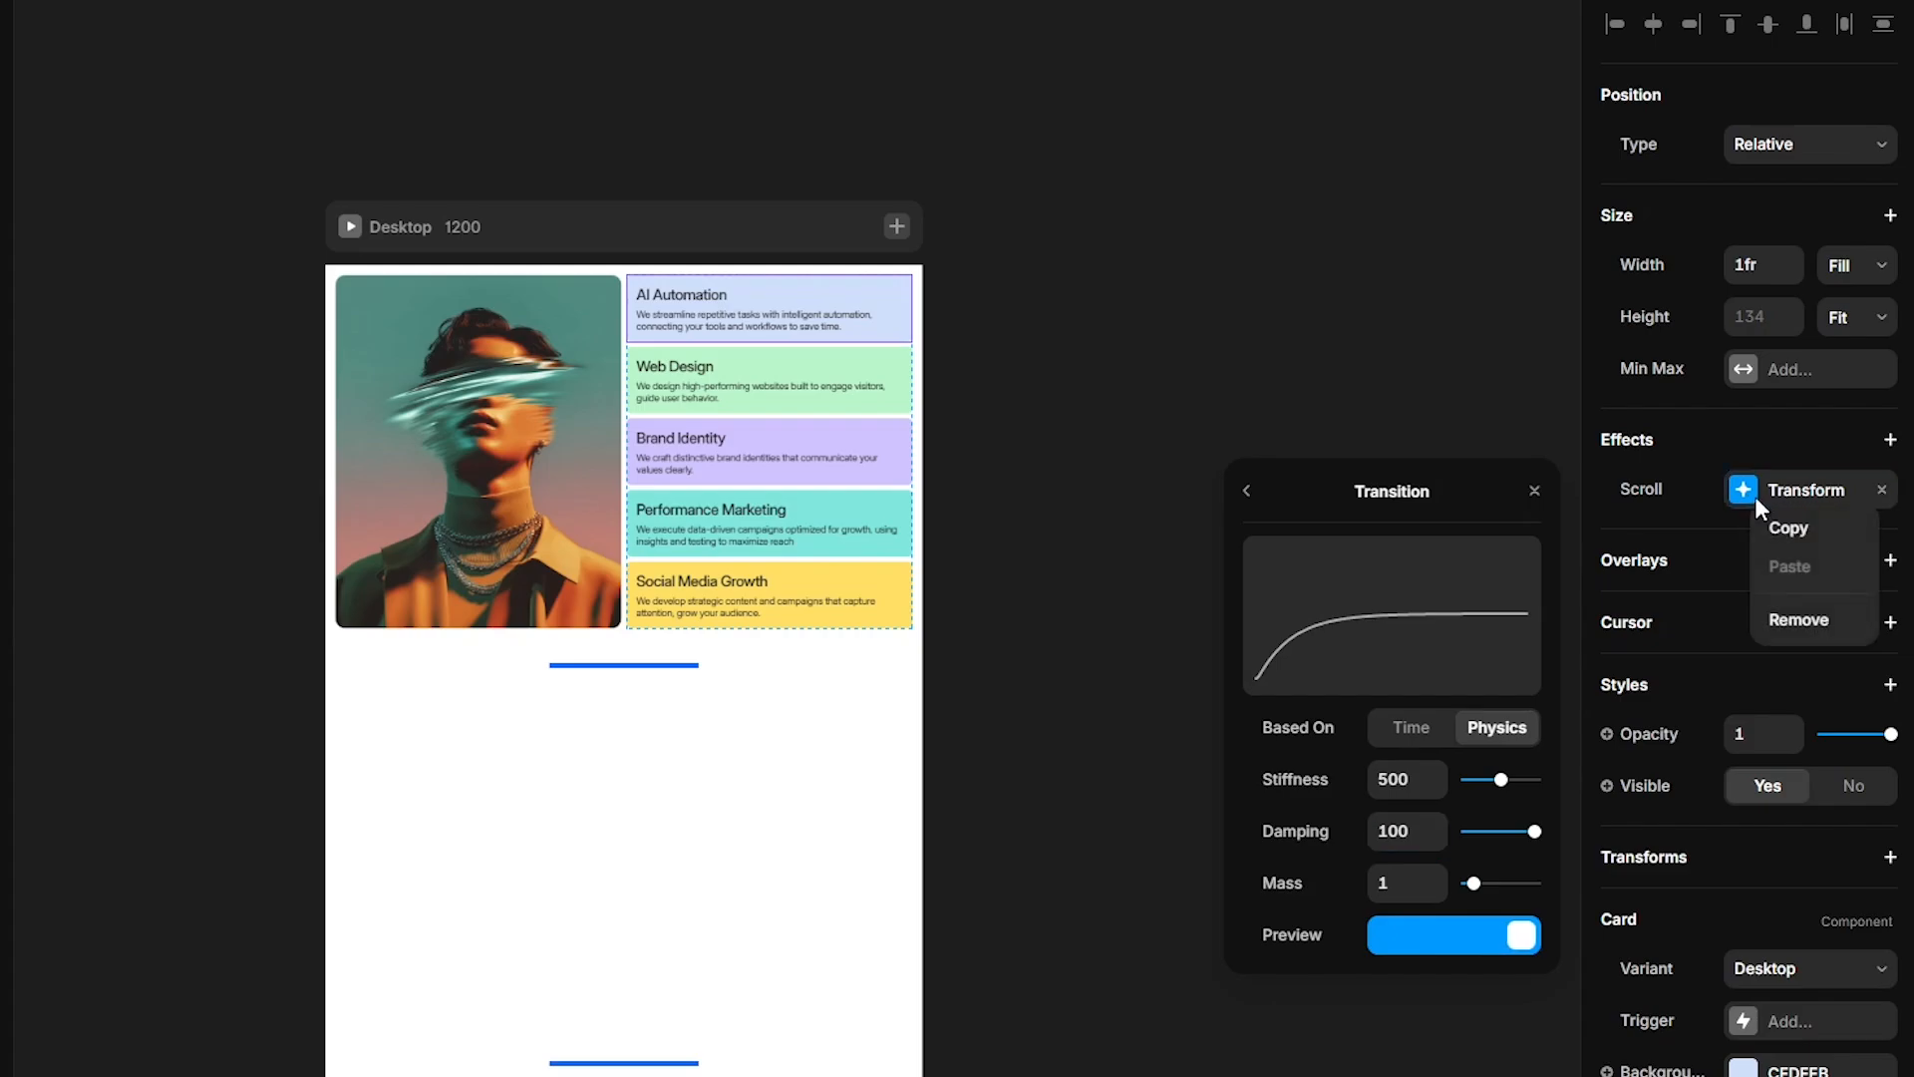
click(1775, 529)
click(193, 637)
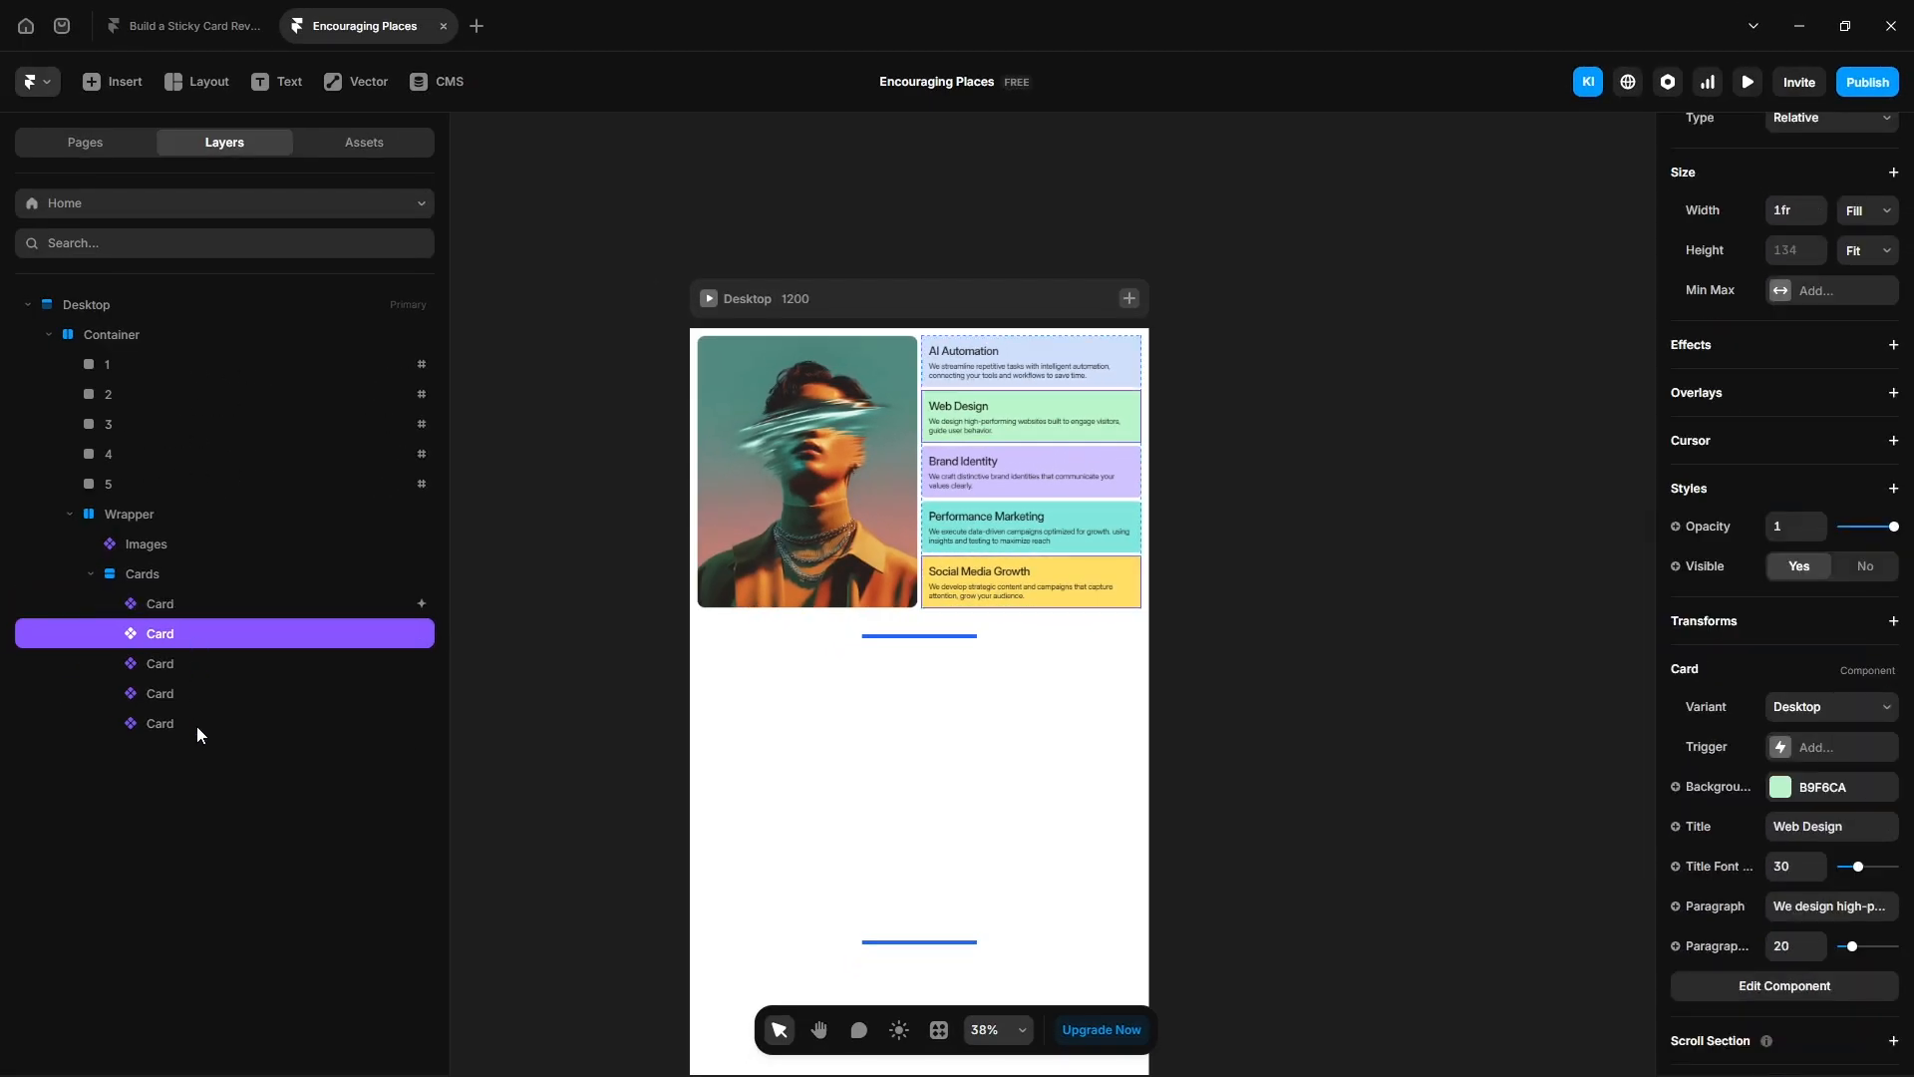
shift+click(198, 724)
click(1681, 469)
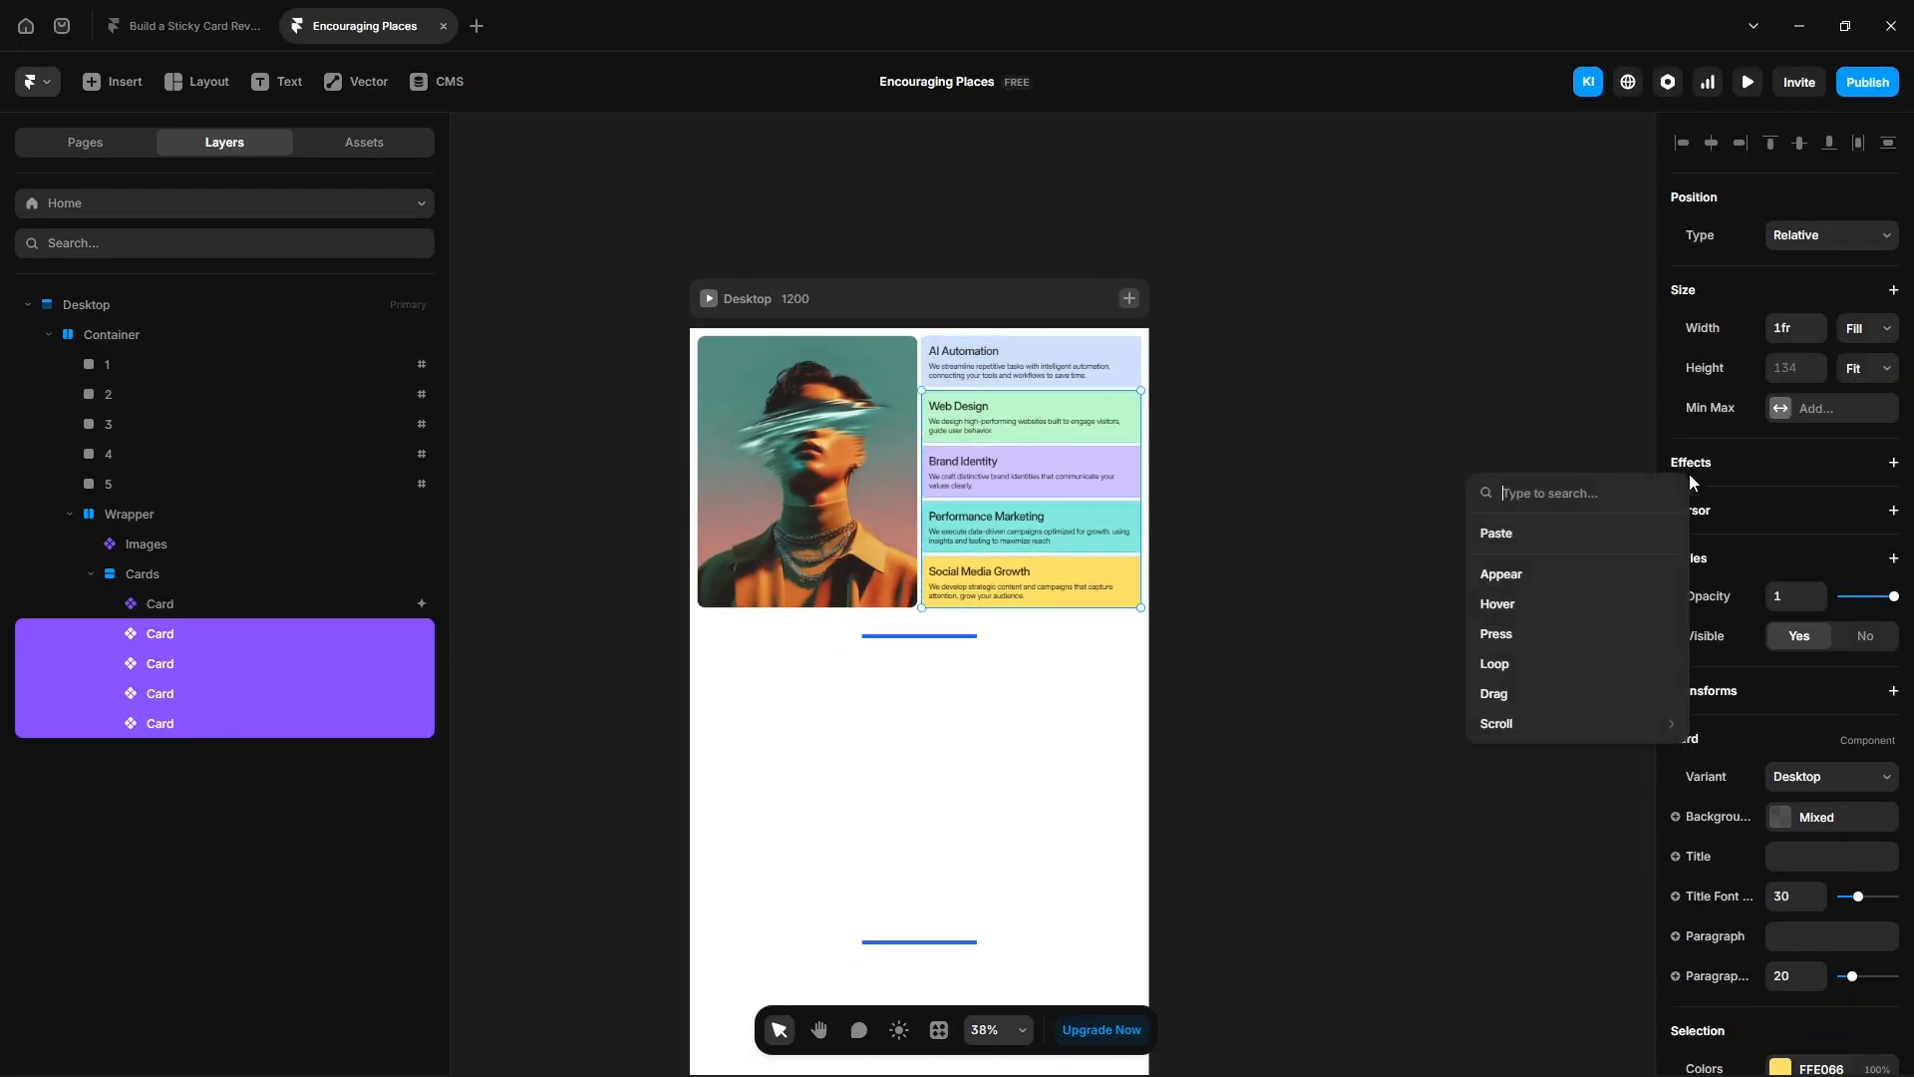
click(1542, 533)
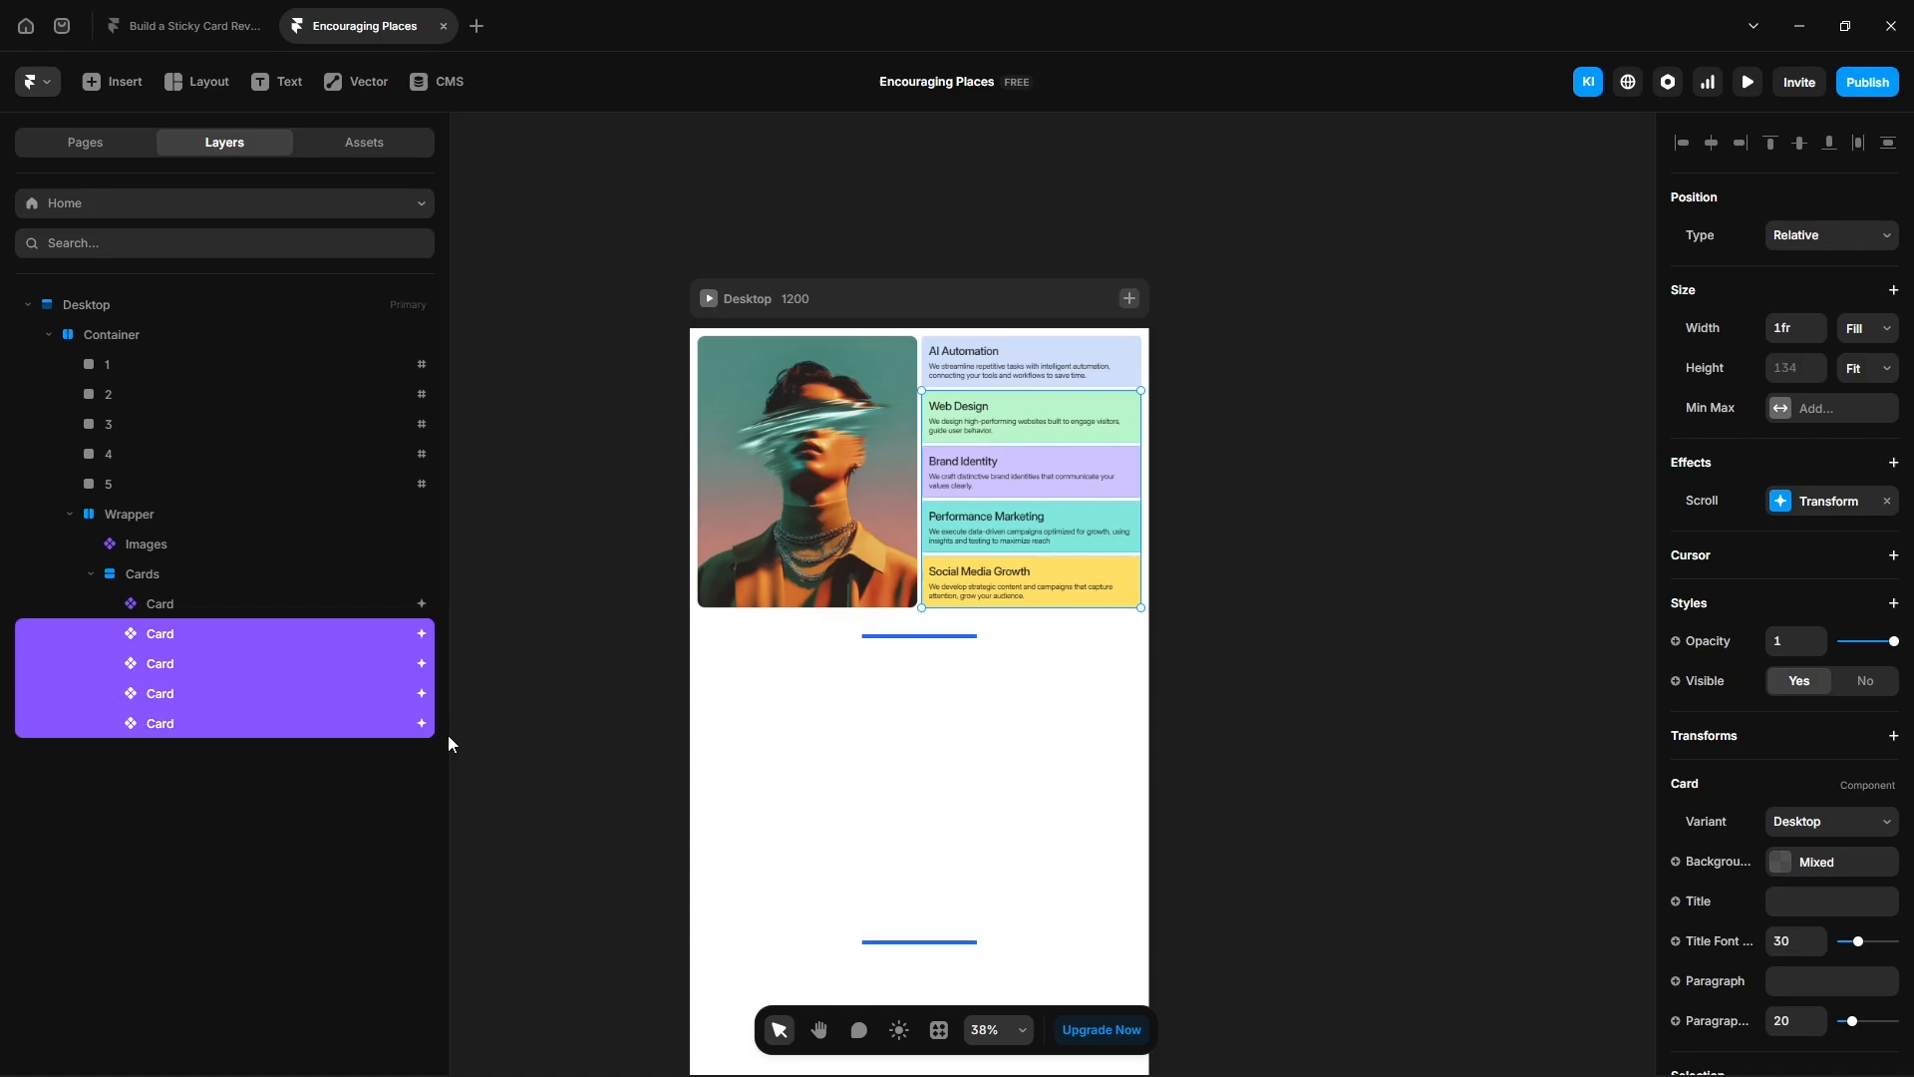
- Set the Web Design card's scroll section to #2 and open its From X offset
click(108, 630)
click(1801, 394)
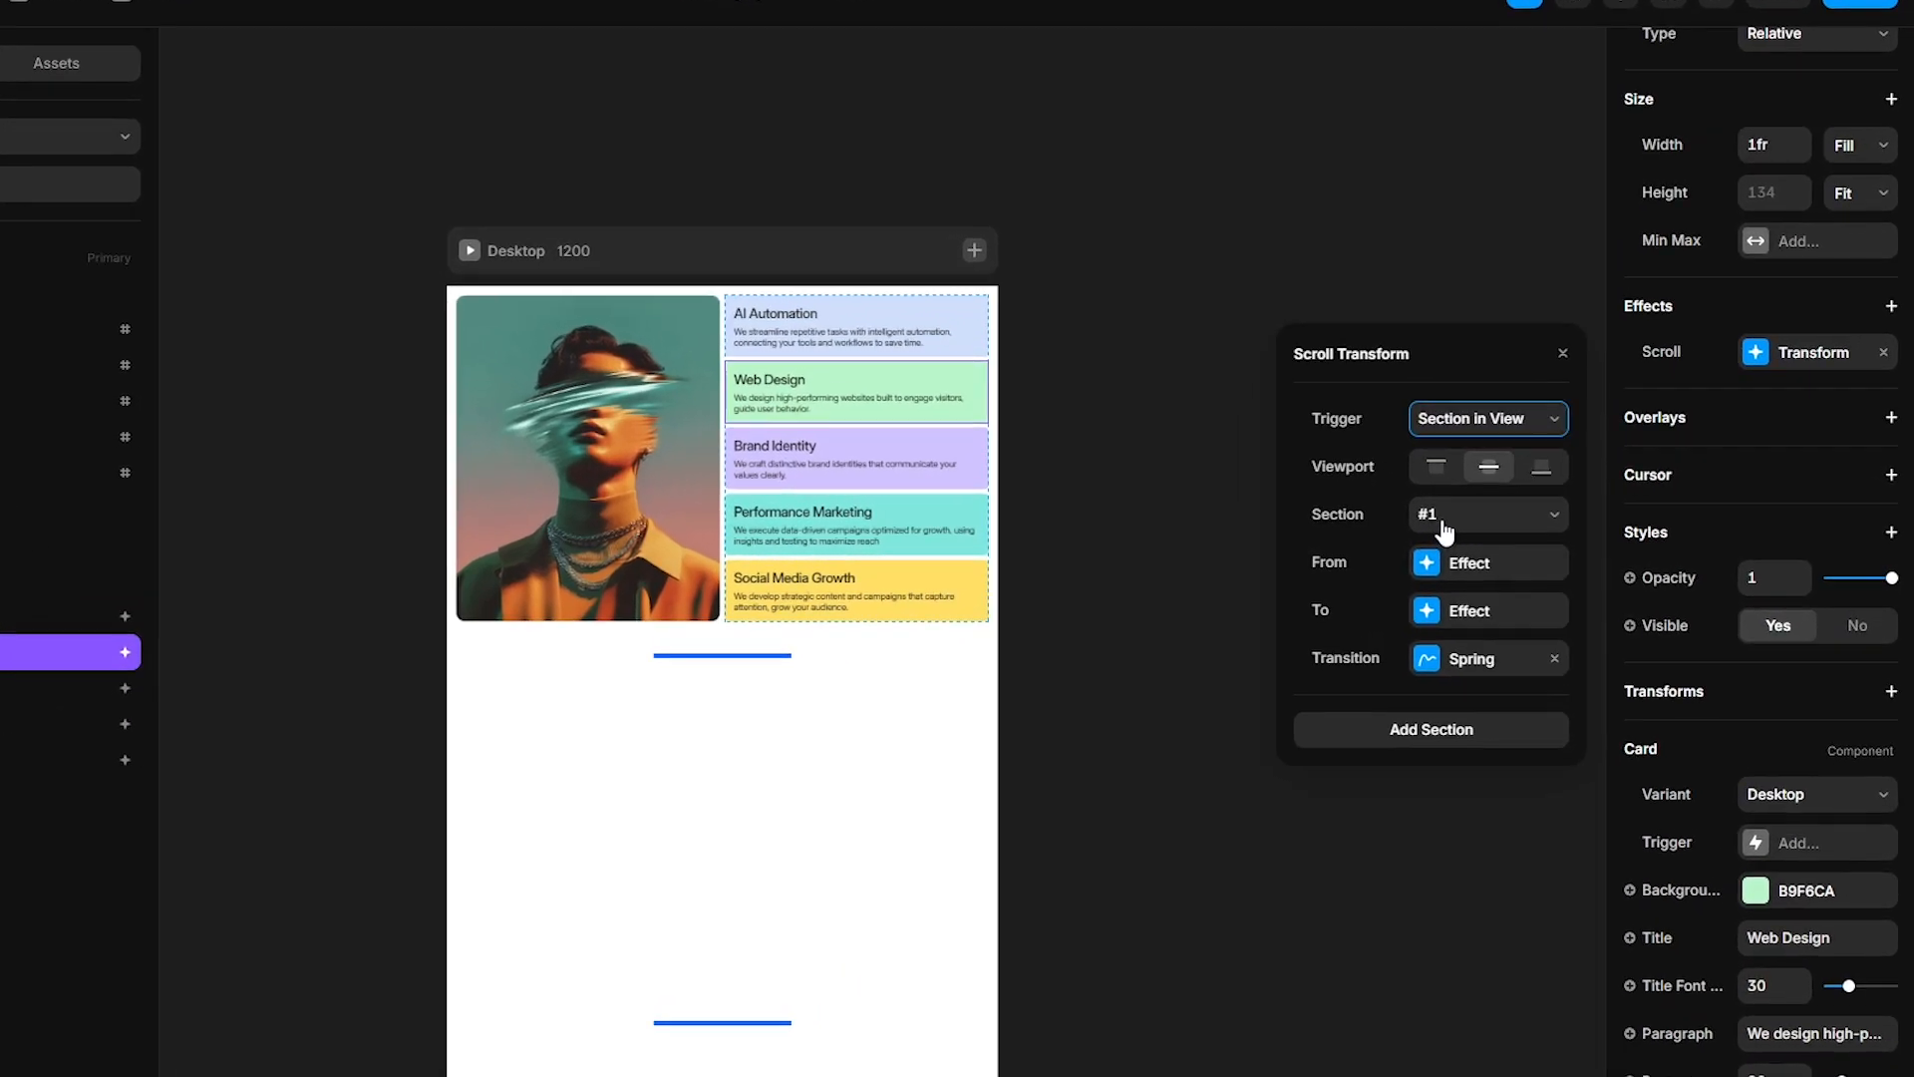
click(1556, 518)
click(1521, 586)
click(1479, 577)
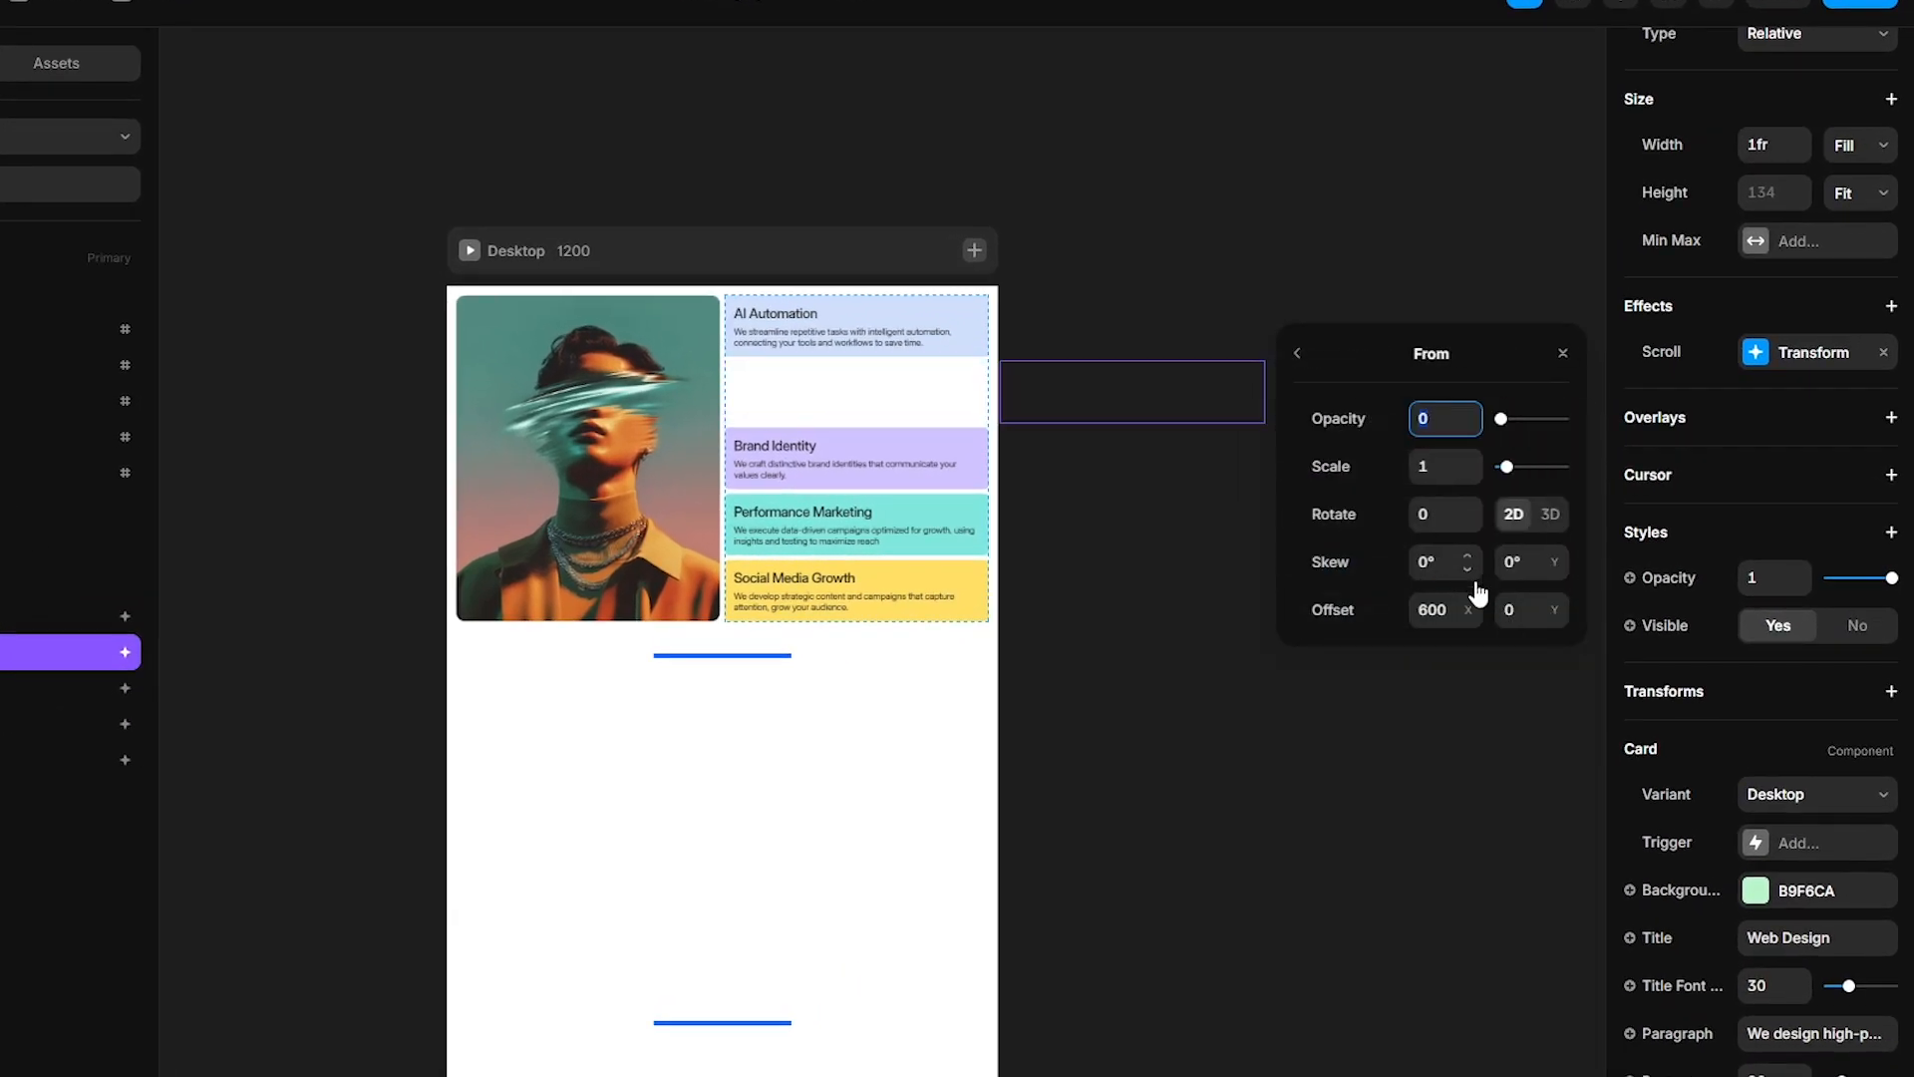
click(1466, 606)
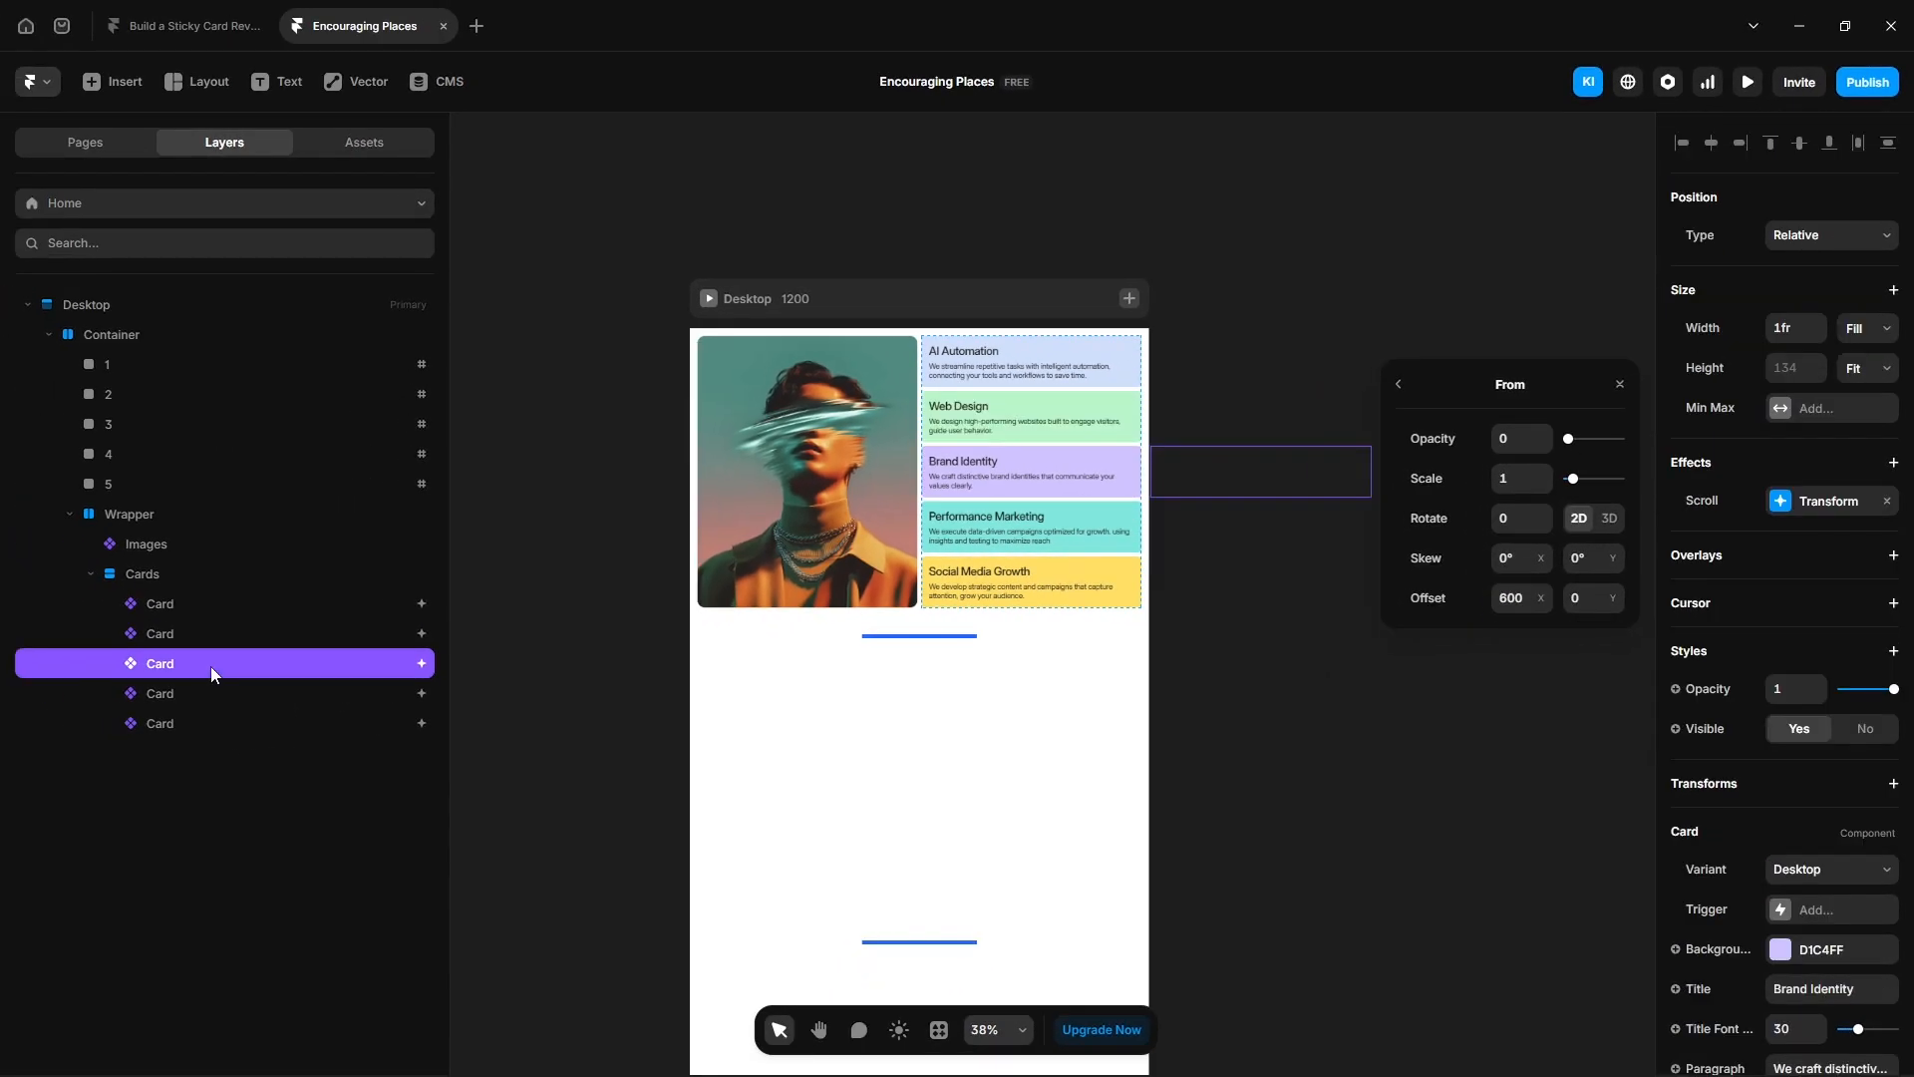
- Set the Brand Identity card's From X offset to 400 and open its section list
text(400)
key(Return)
key(Escape)
click(1555, 518)
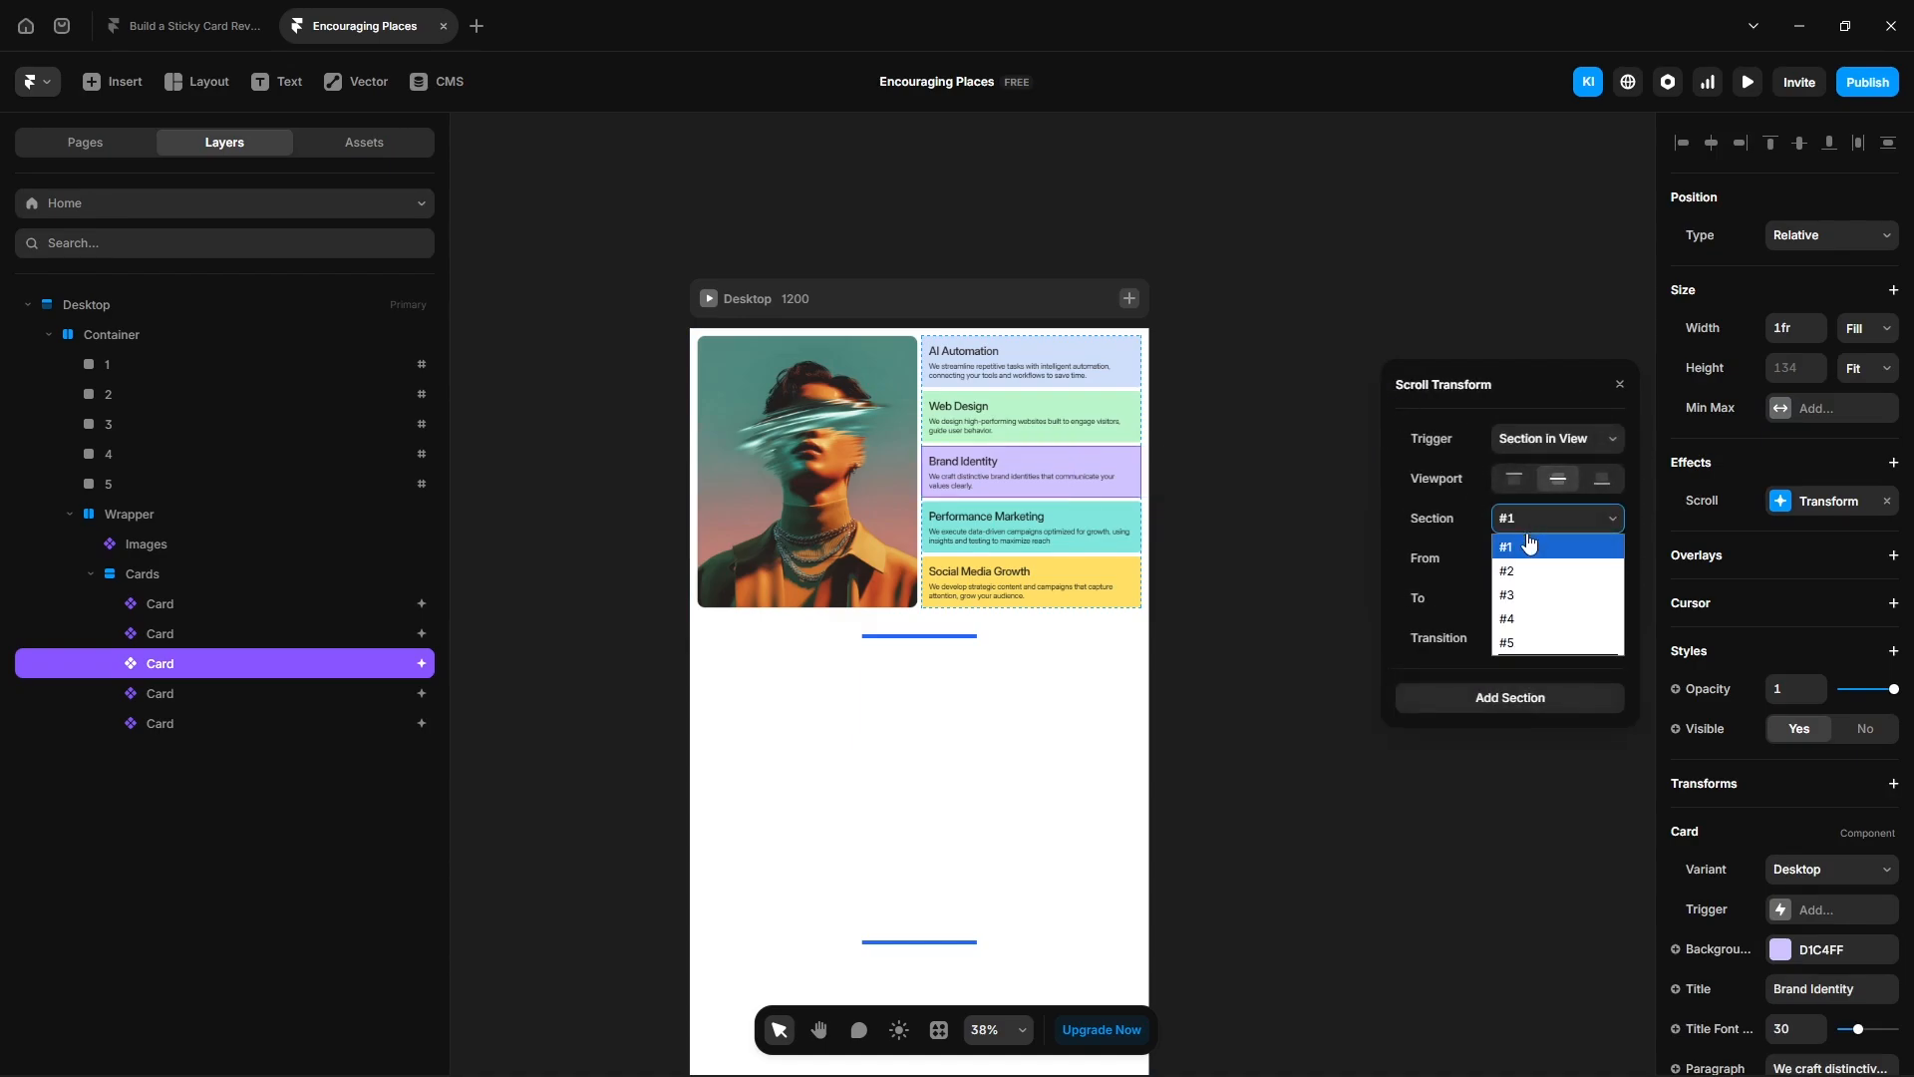
key(Escape)
- Set the Performance Marketing card's scroll section to #4 and its From X offset to 300
click(227, 695)
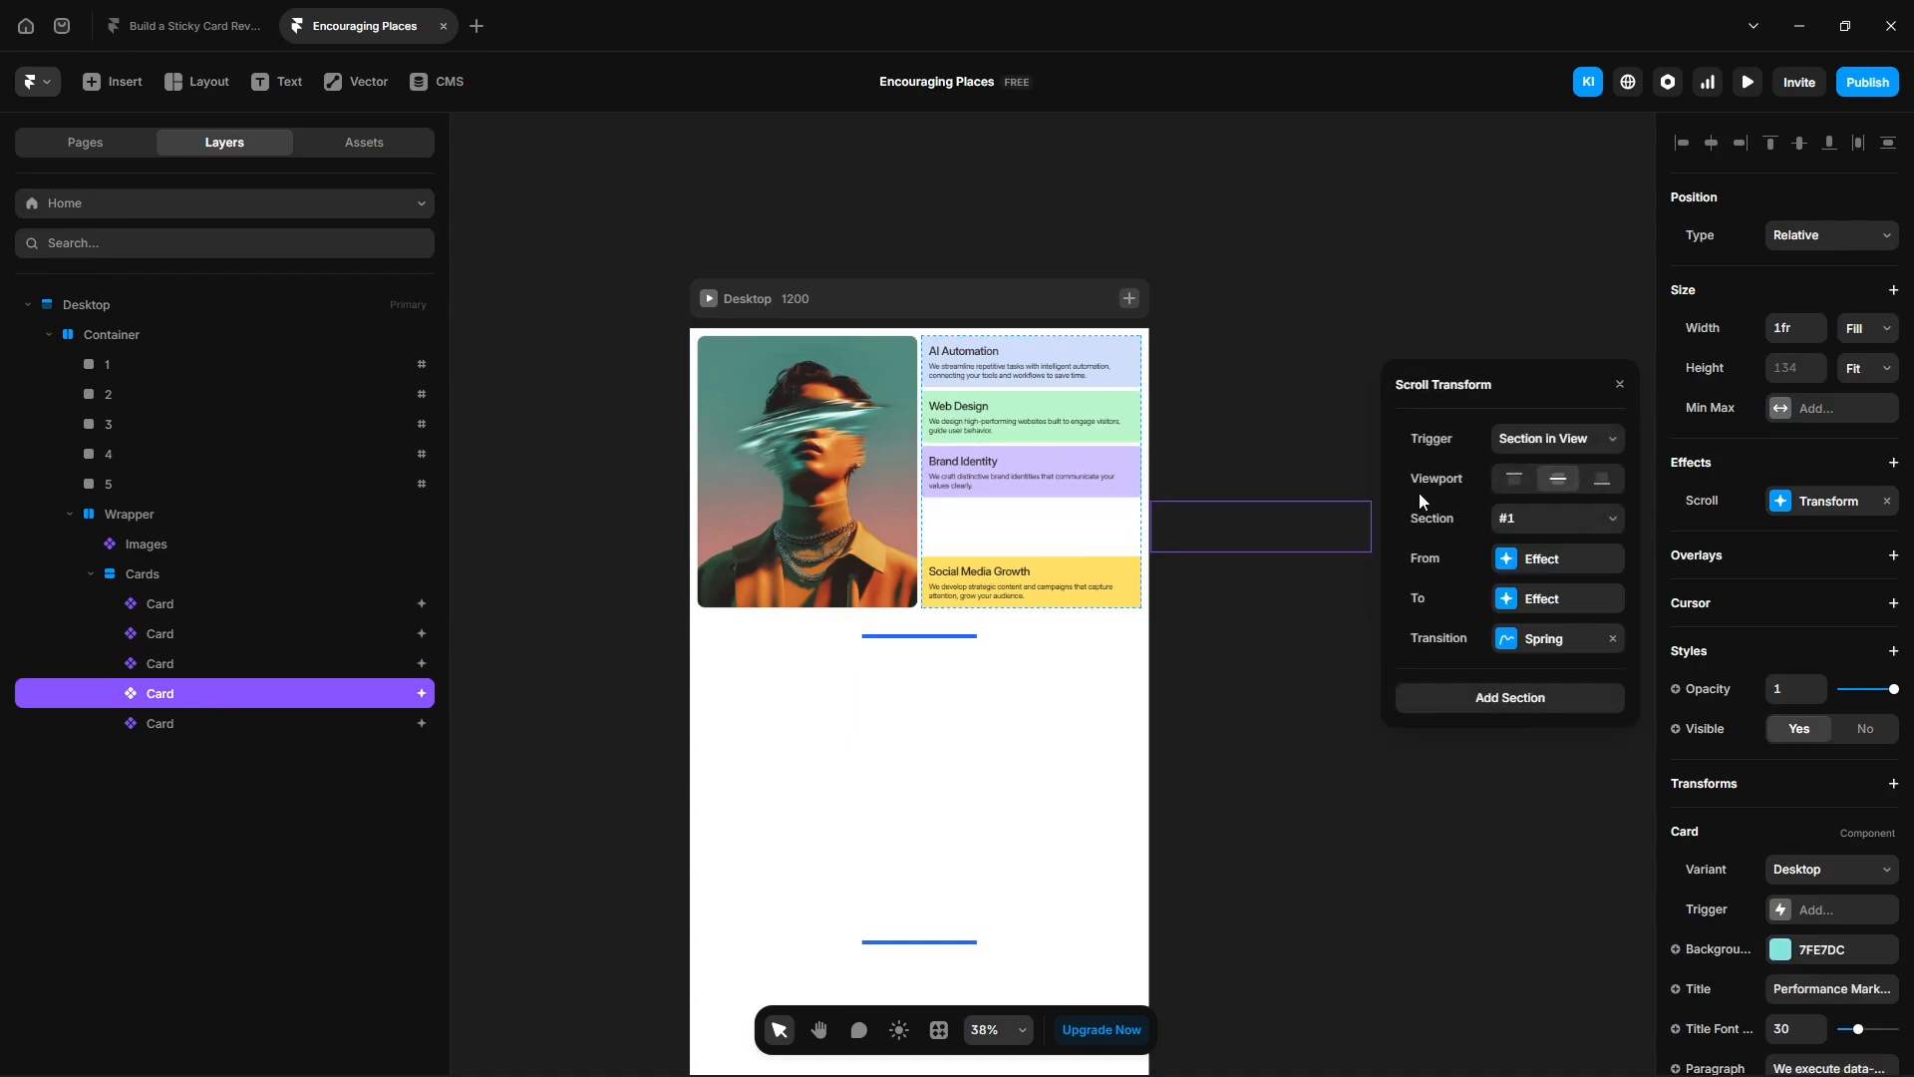
click(1543, 519)
click(1539, 618)
click(1526, 558)
click(1519, 602)
text(300)
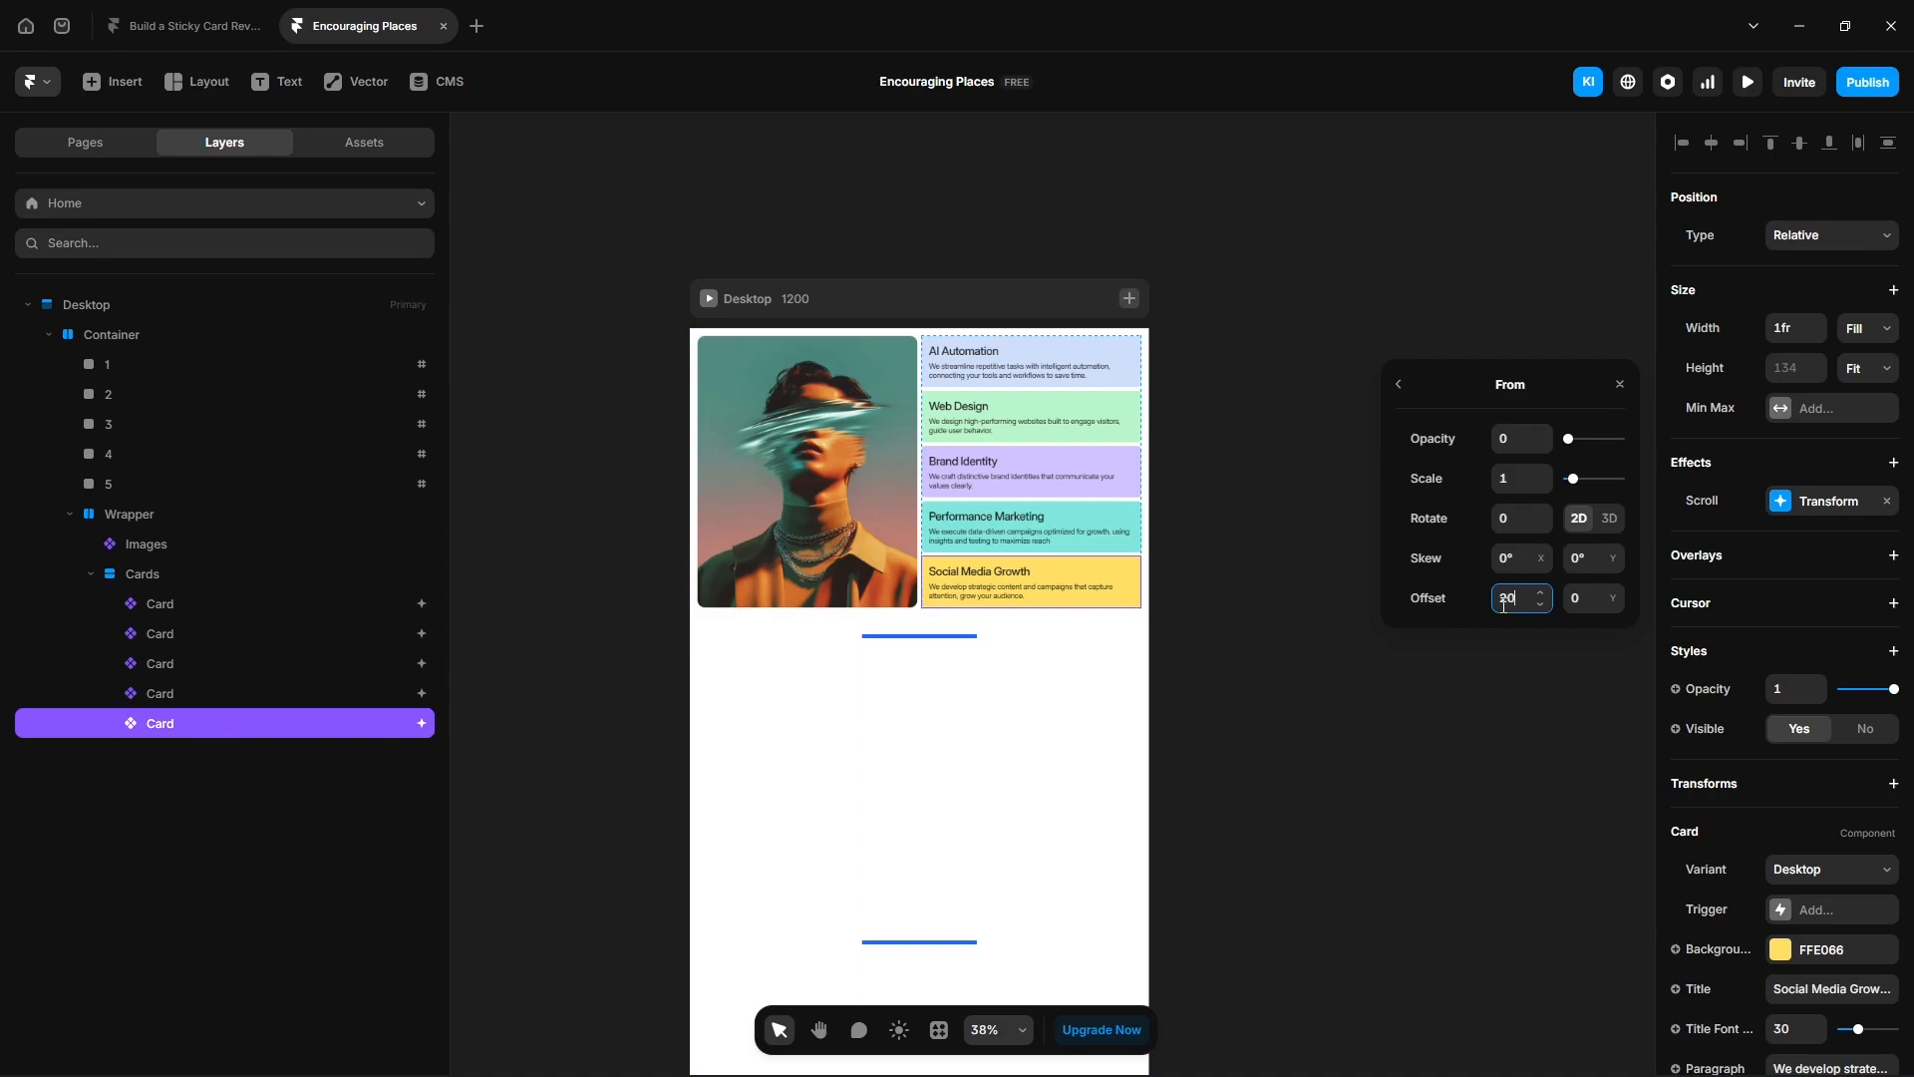
- Set the Social Media Growth card's From X offset to 200 and its scroll section to #5
text(0)
click(1400, 386)
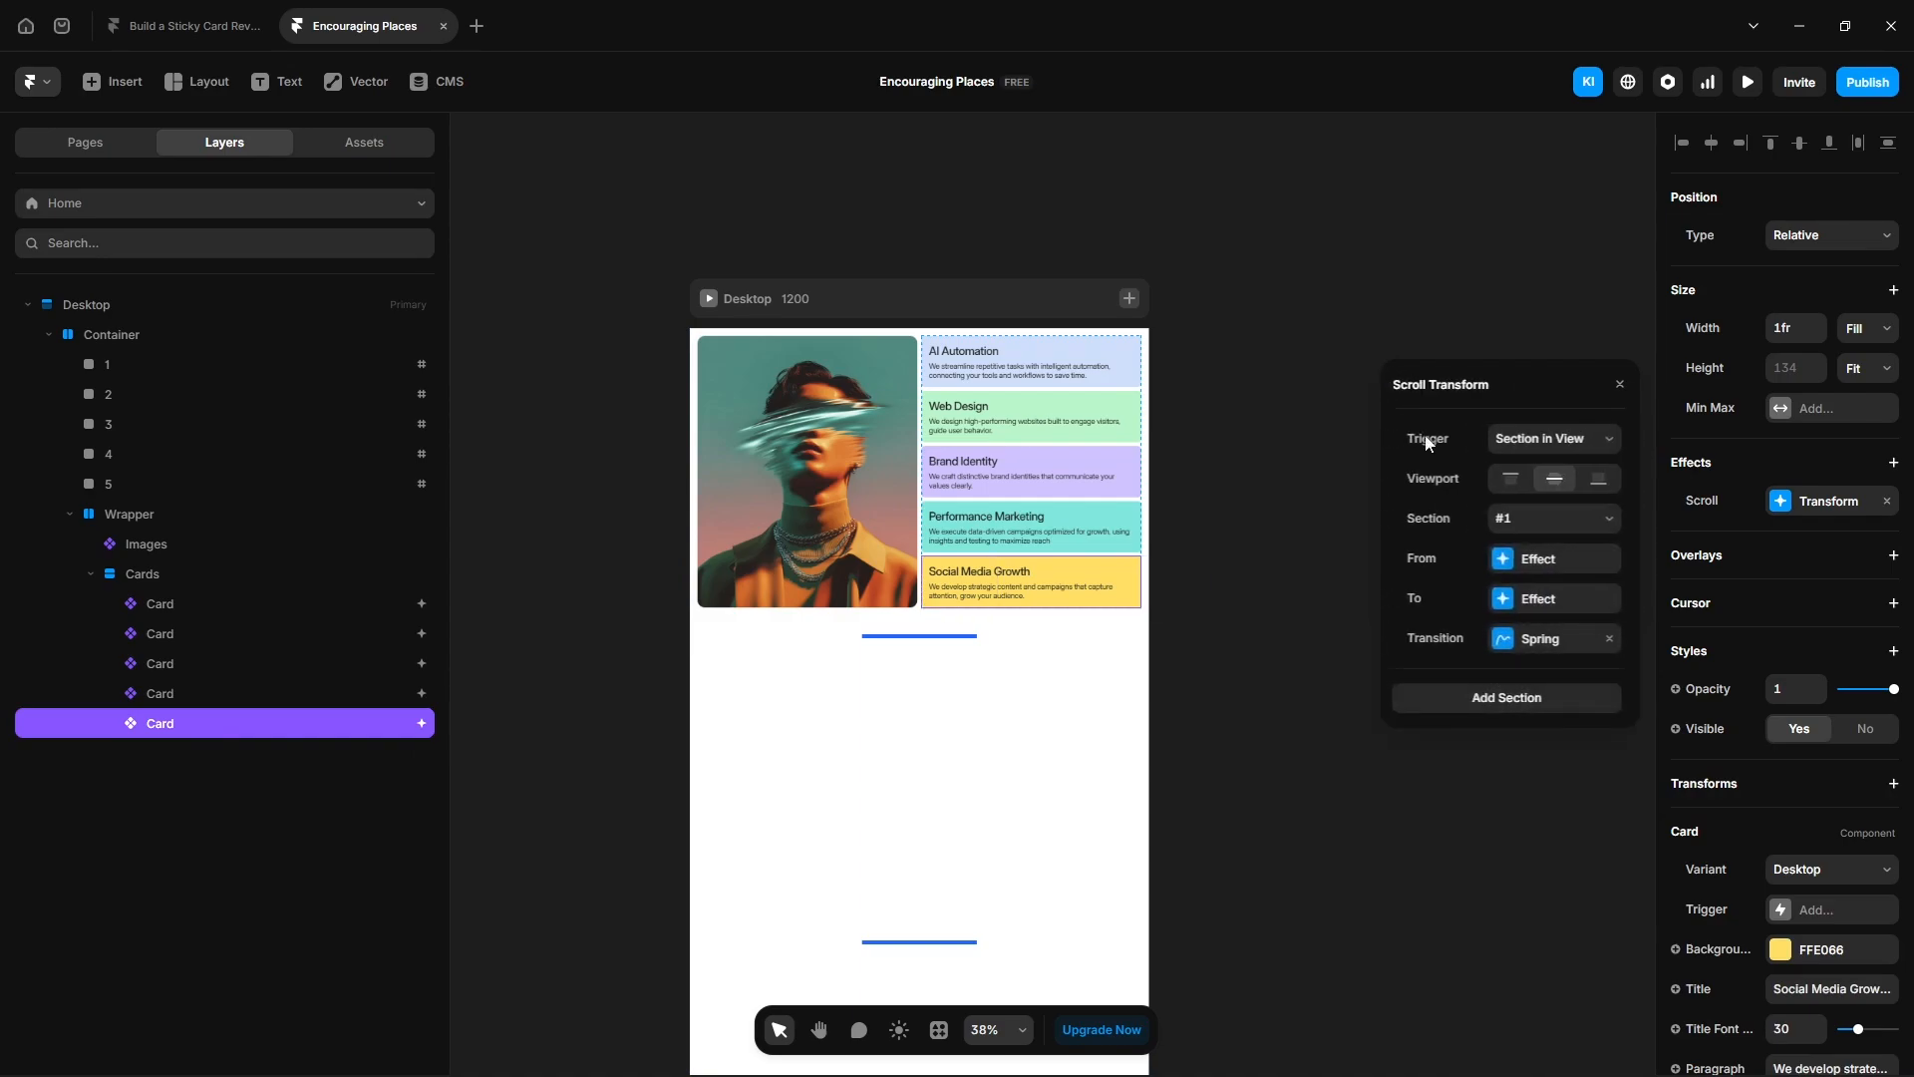
click(1526, 518)
click(1506, 641)
click(1288, 576)
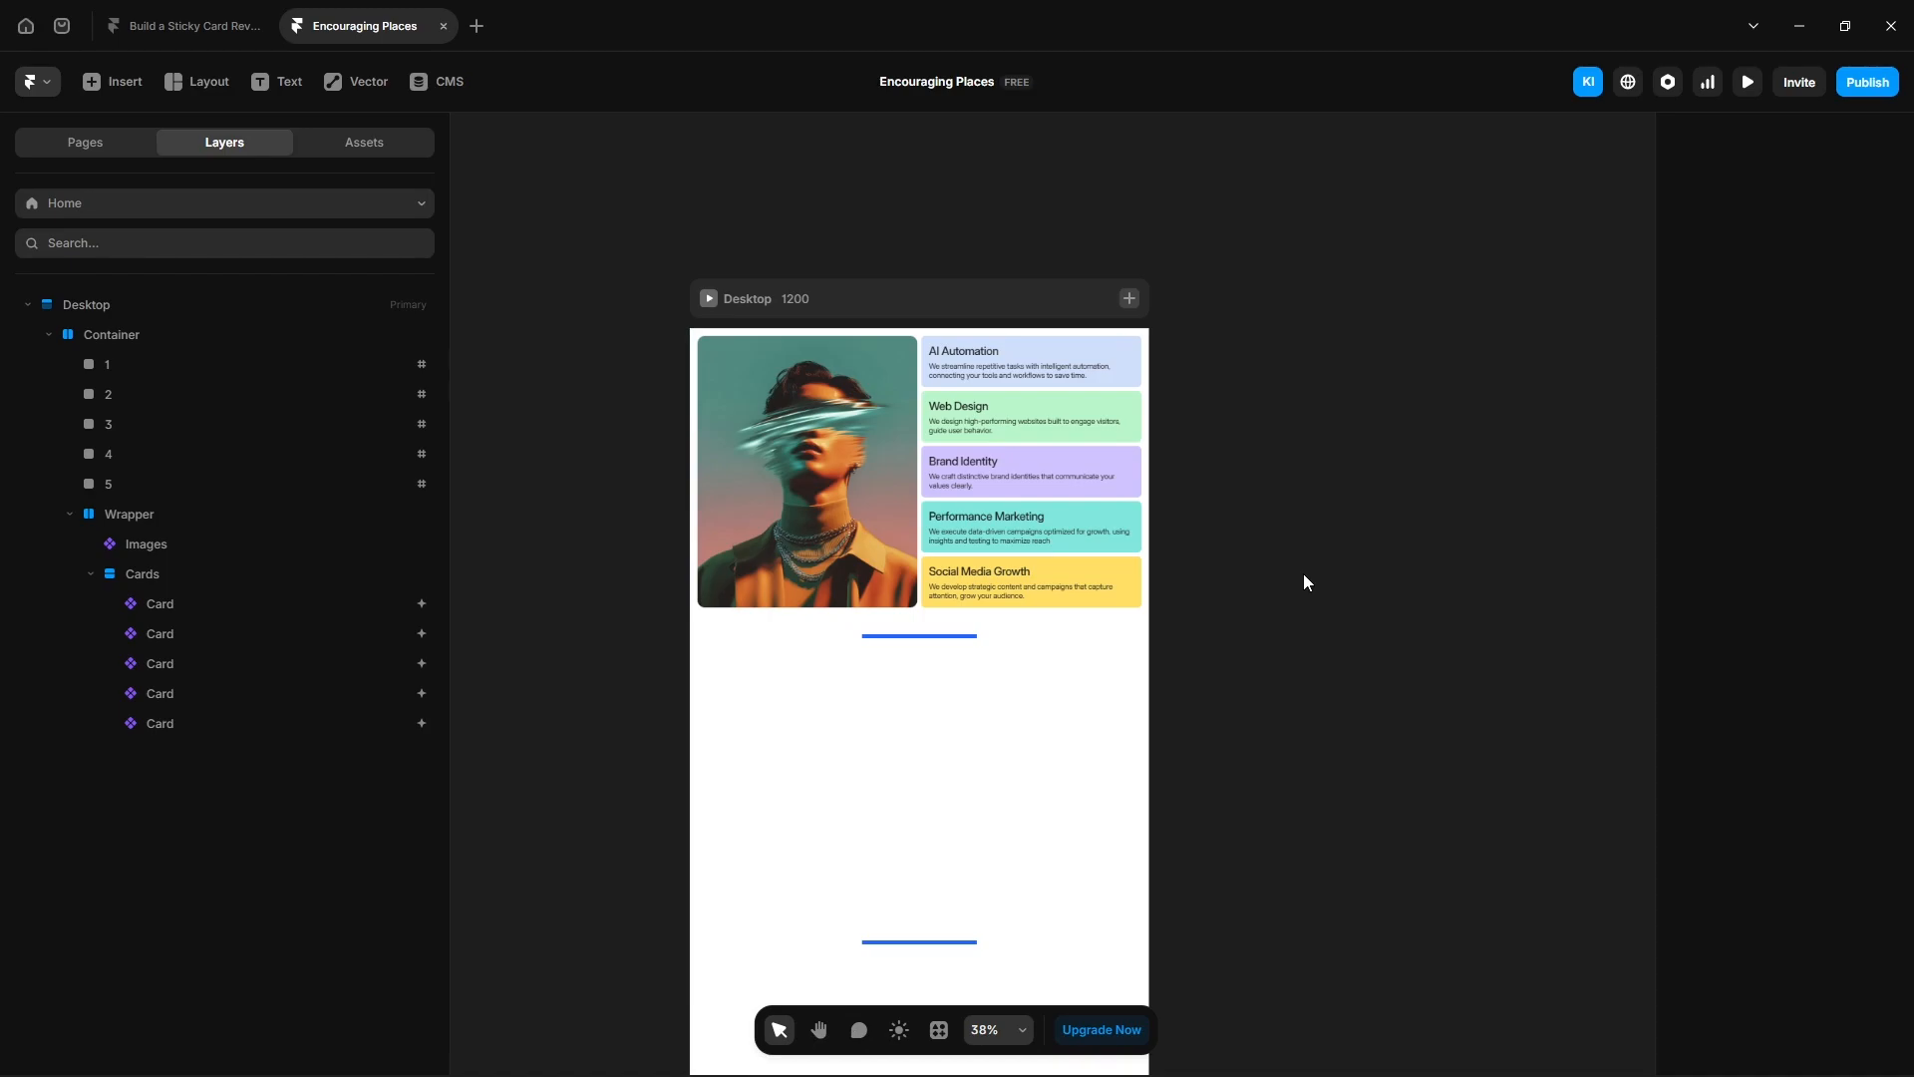
- Preview the page and scroll through it to check how the cards reveal
click(1748, 83)
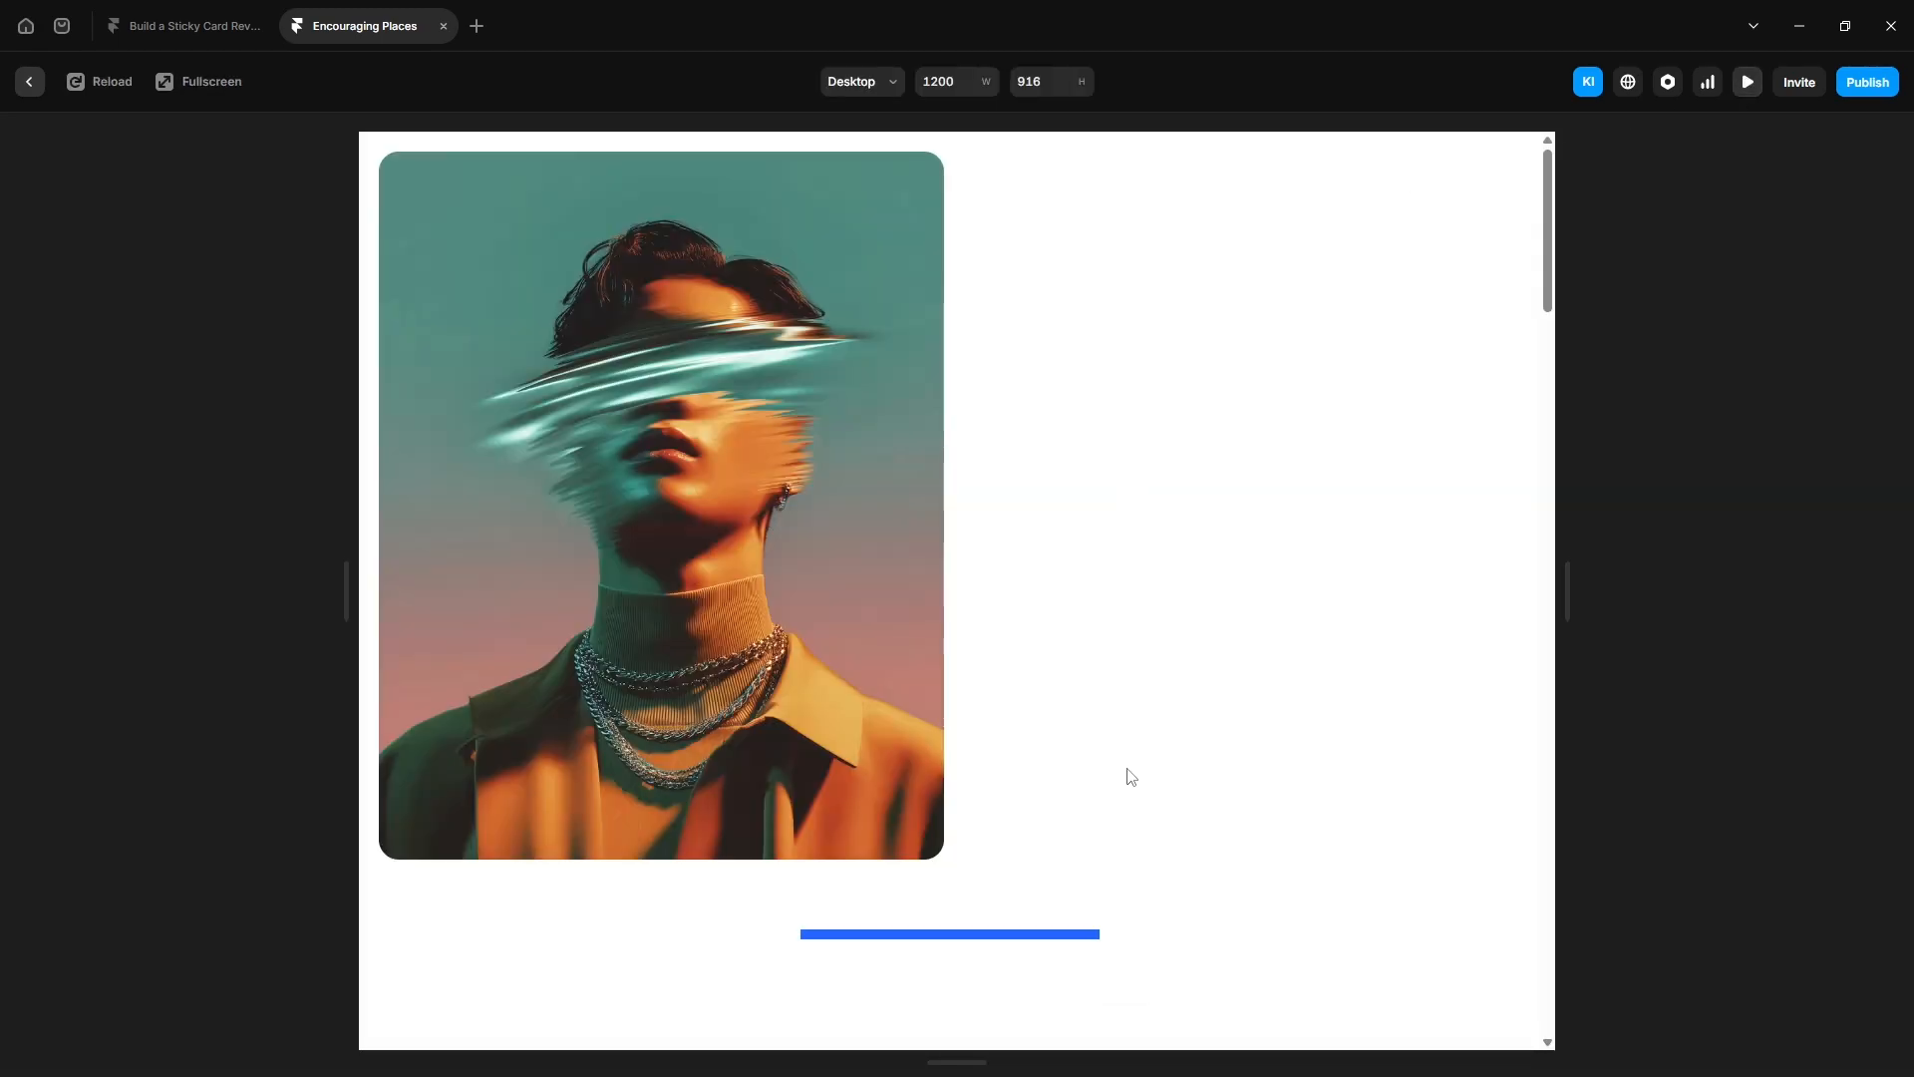
scroll(1131, 776, down, 5)
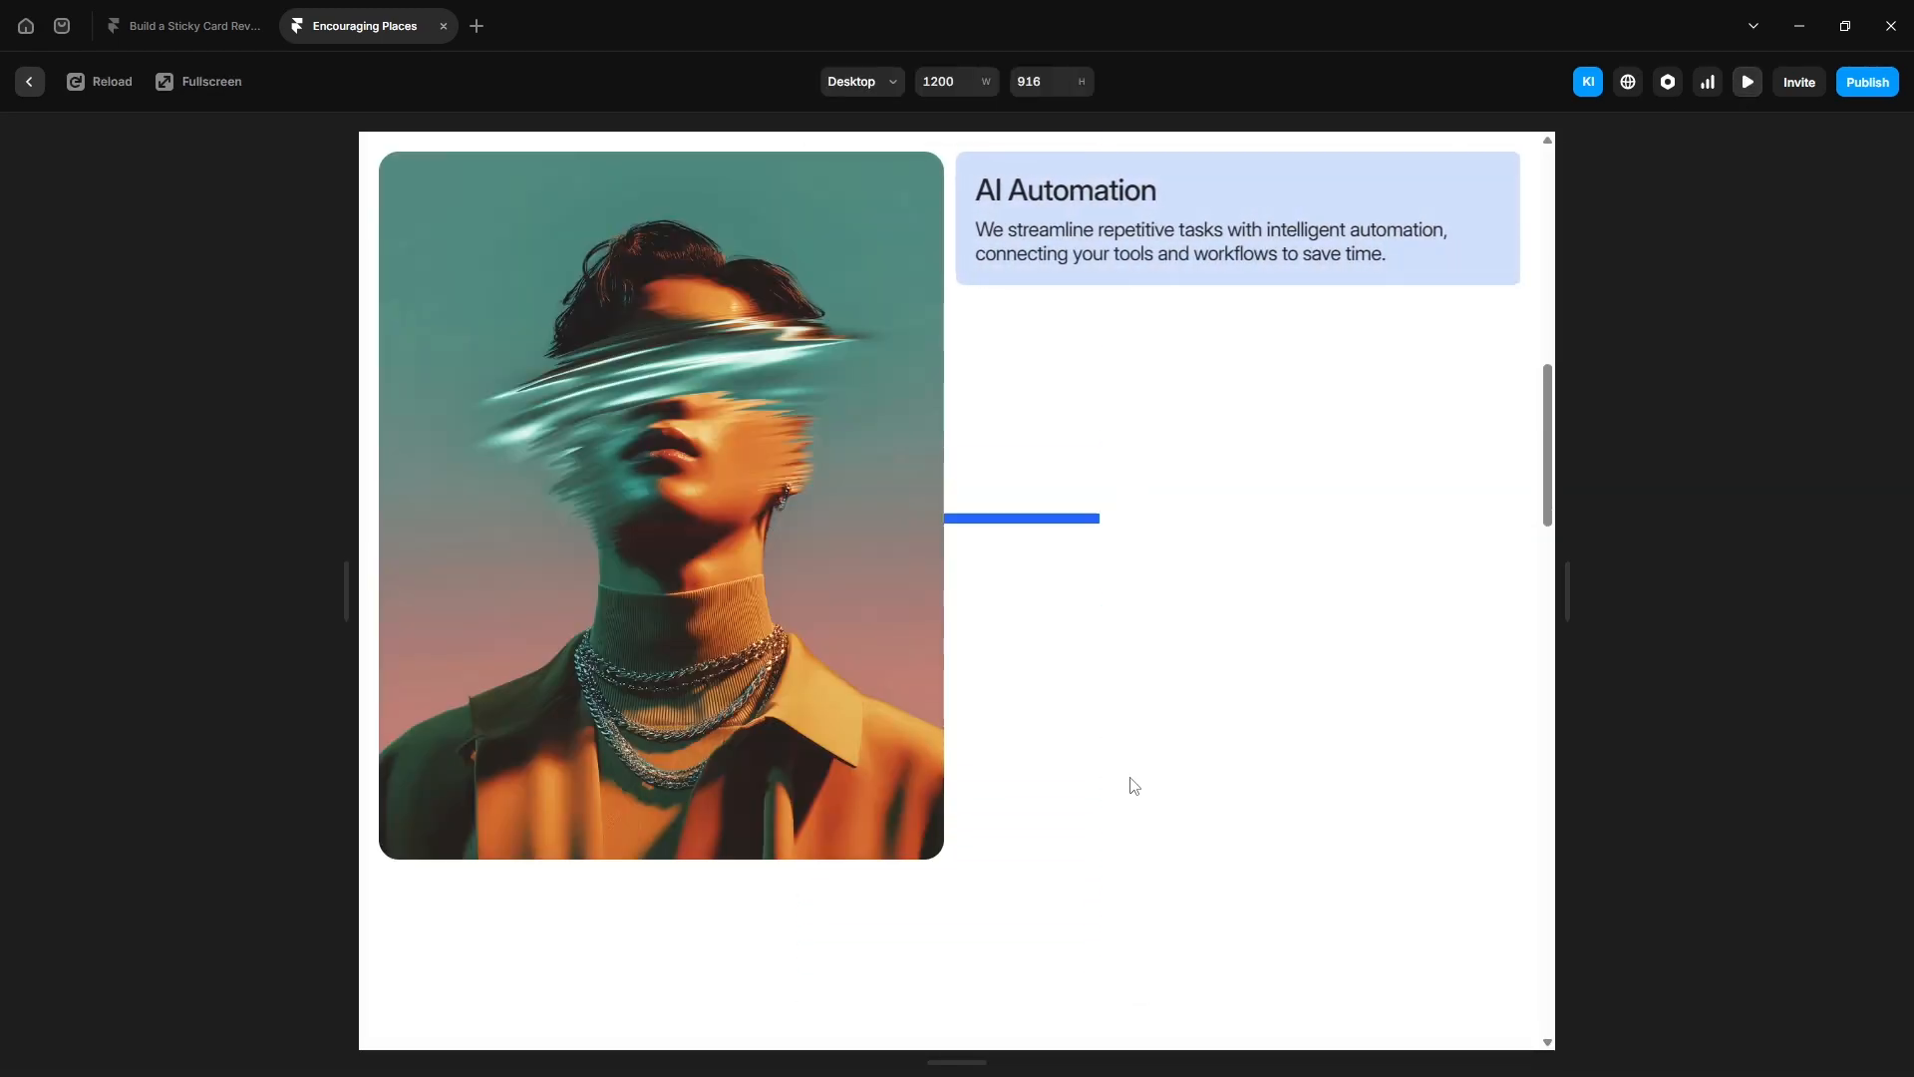
scroll(1133, 786, down, 5)
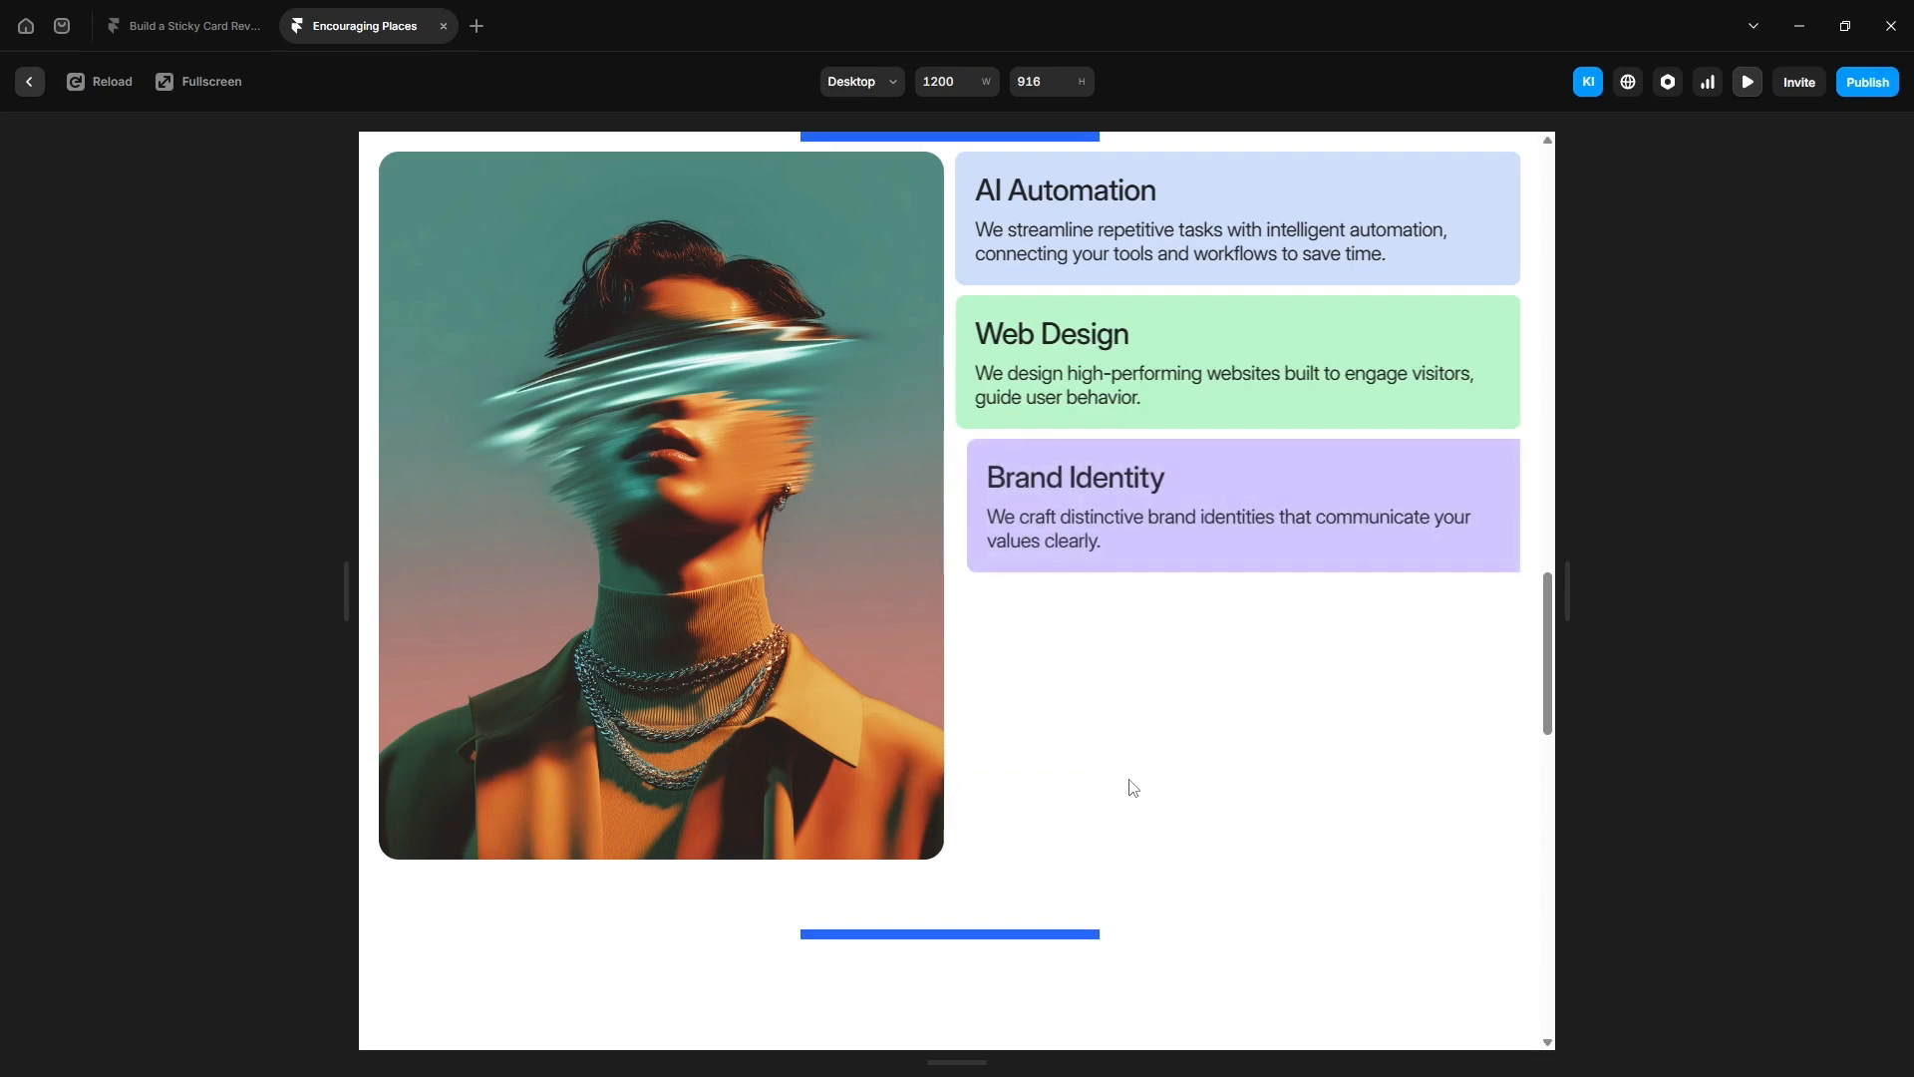
scroll(1134, 787, down, 5)
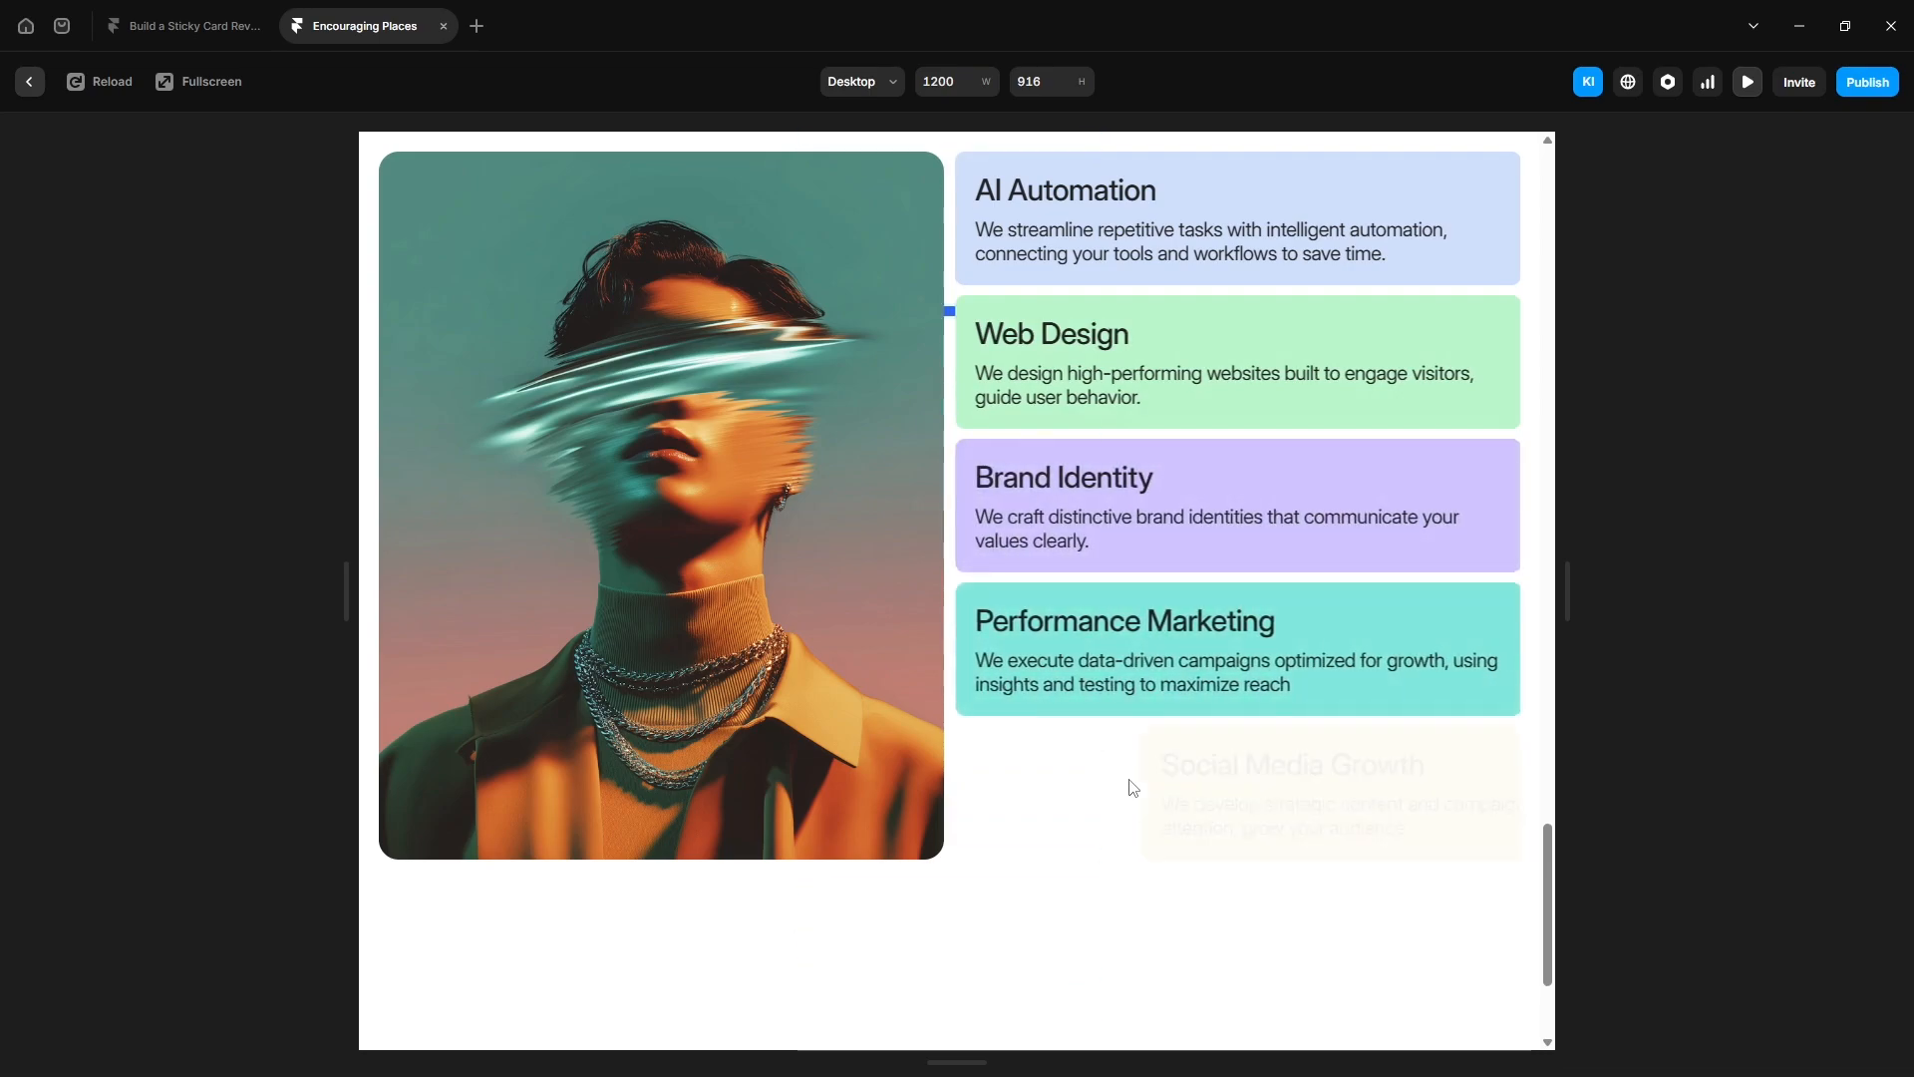
scroll(1129, 780, down, 3)
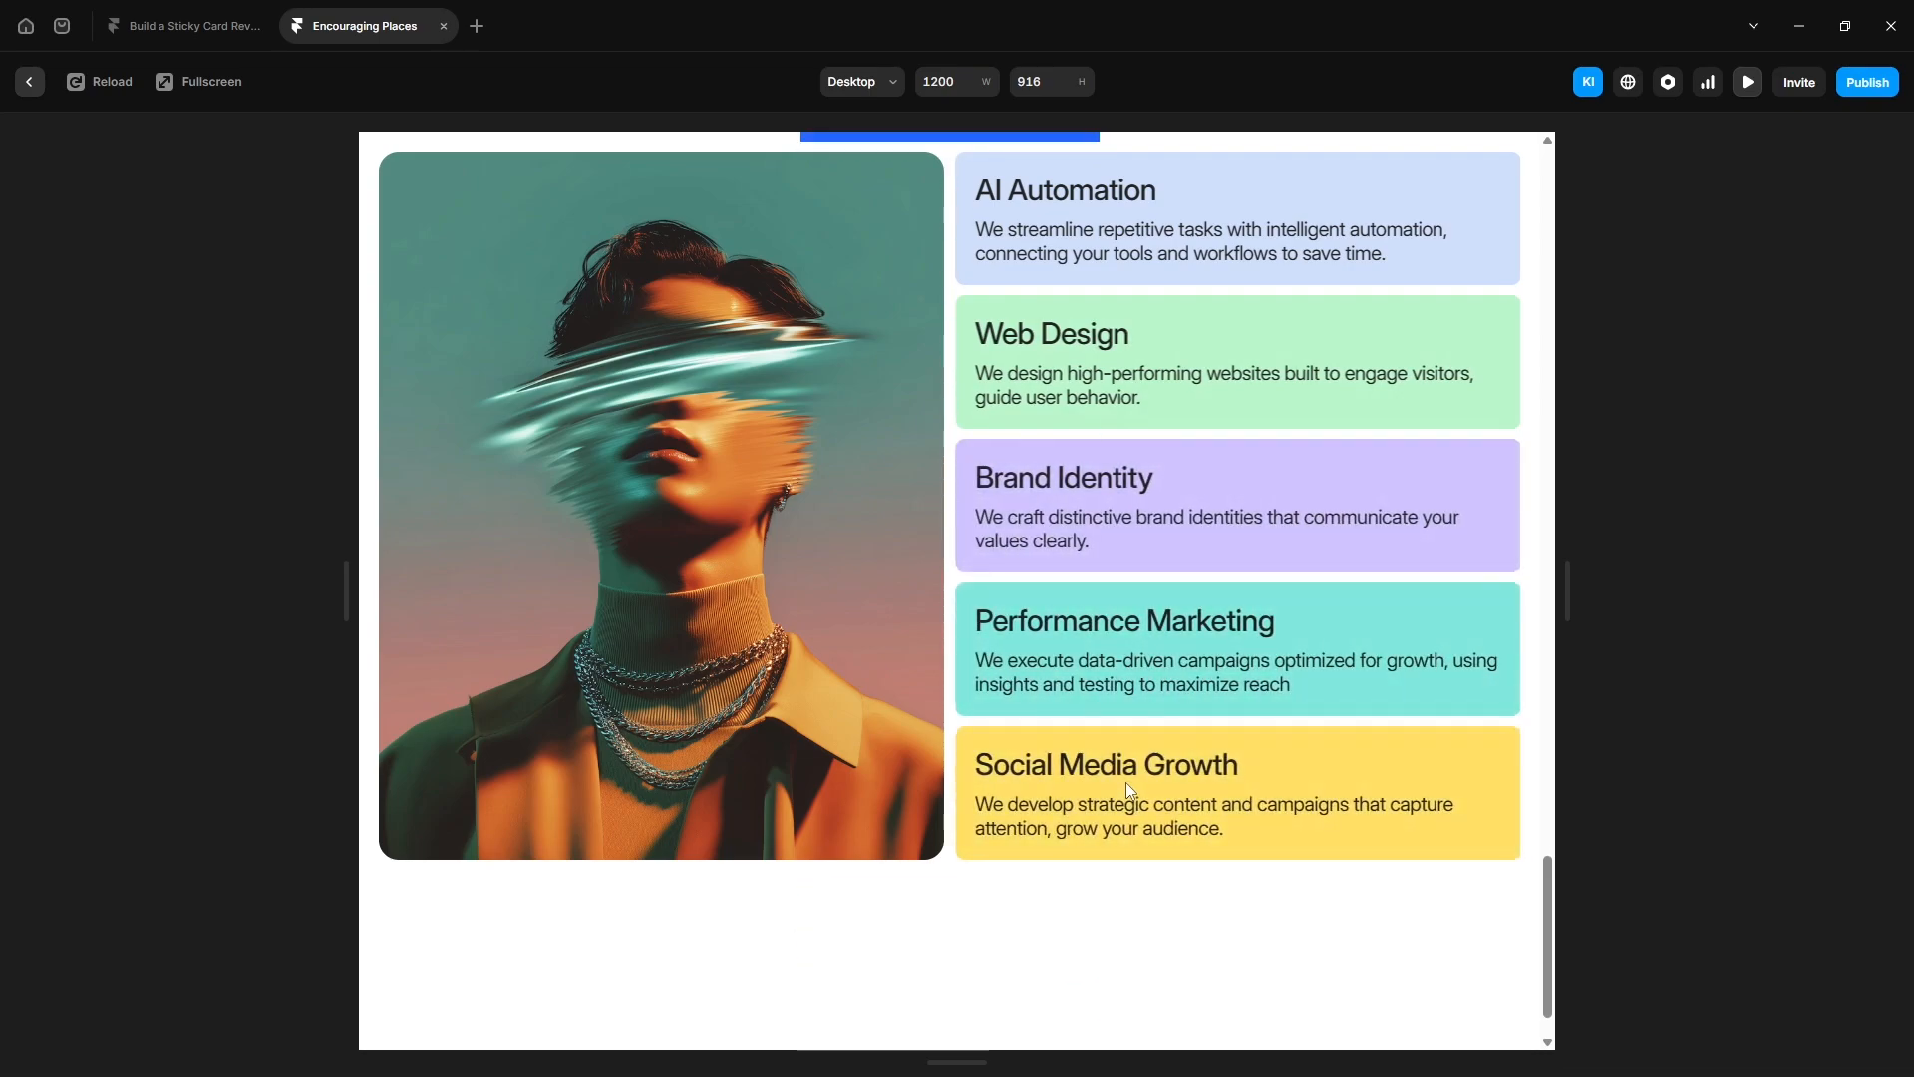
scroll(1130, 789, up, 5)
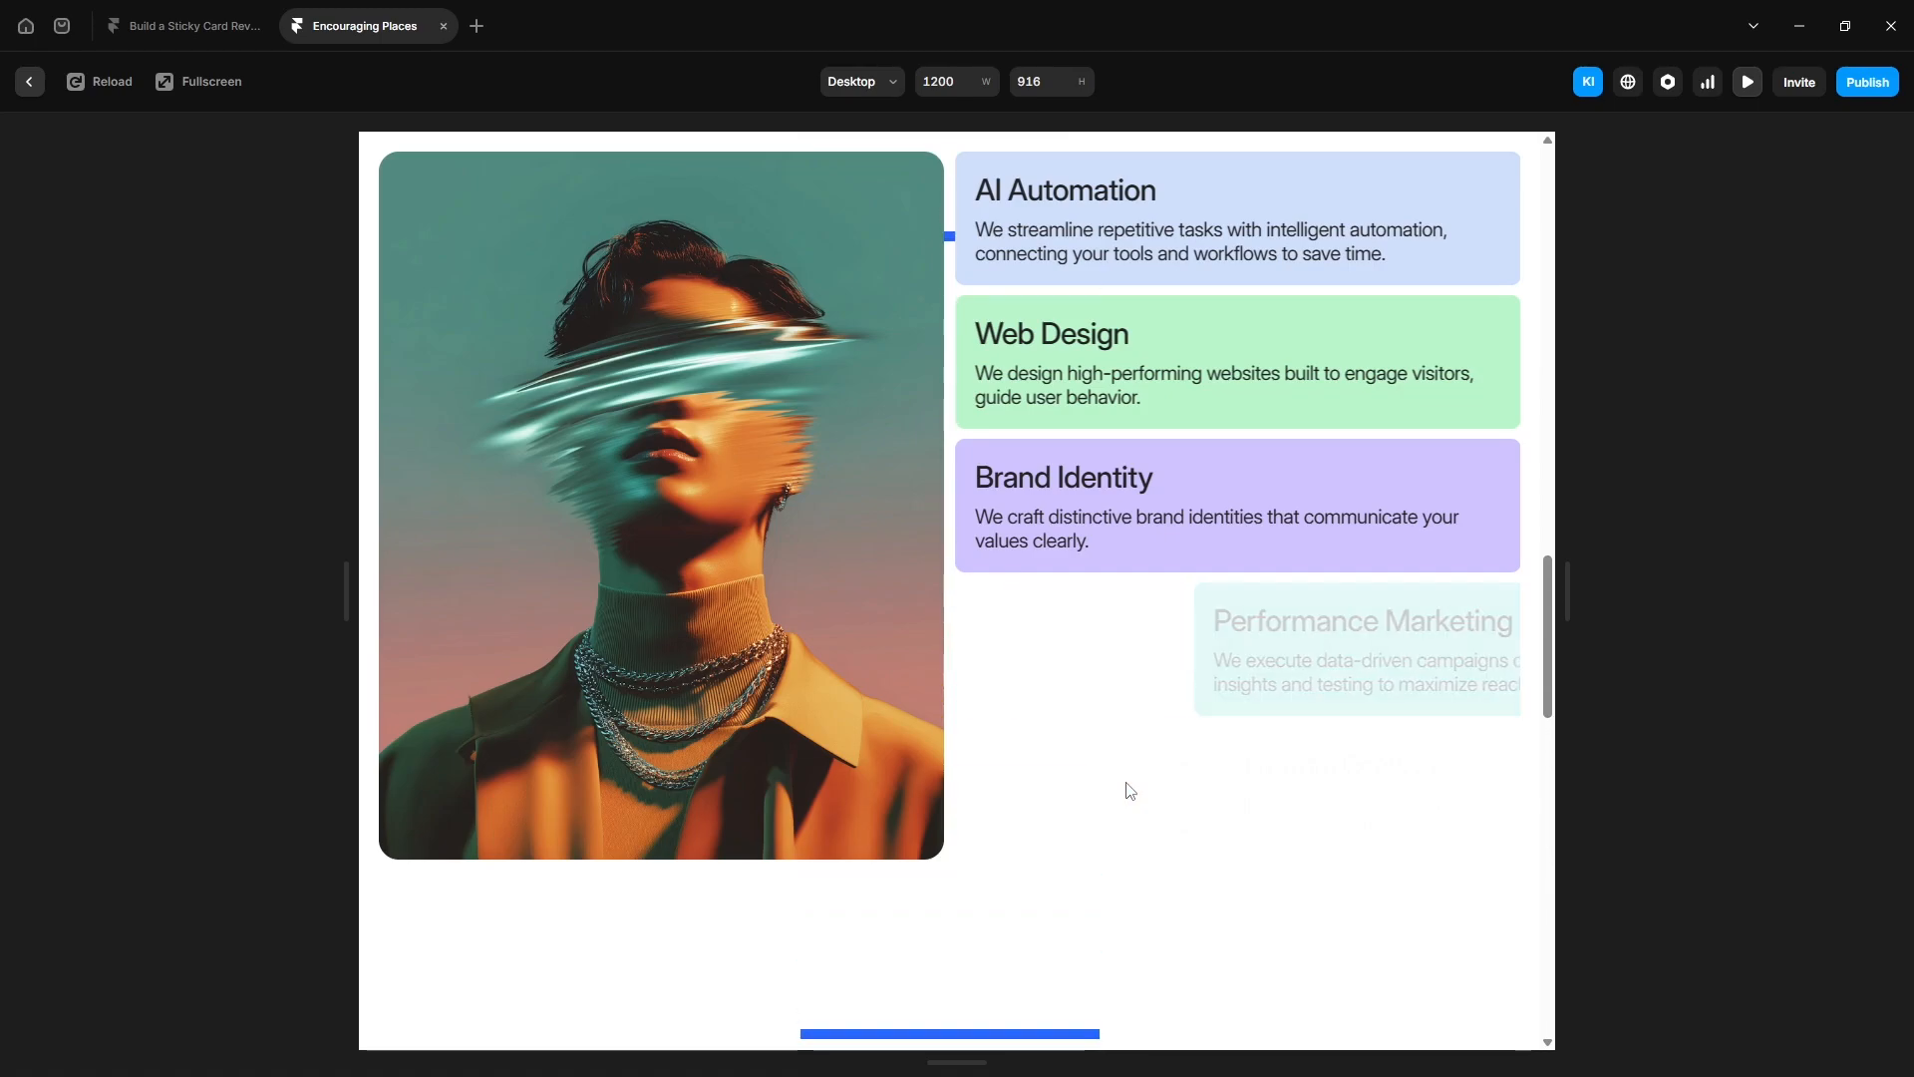
scroll(1129, 791, up, 5)
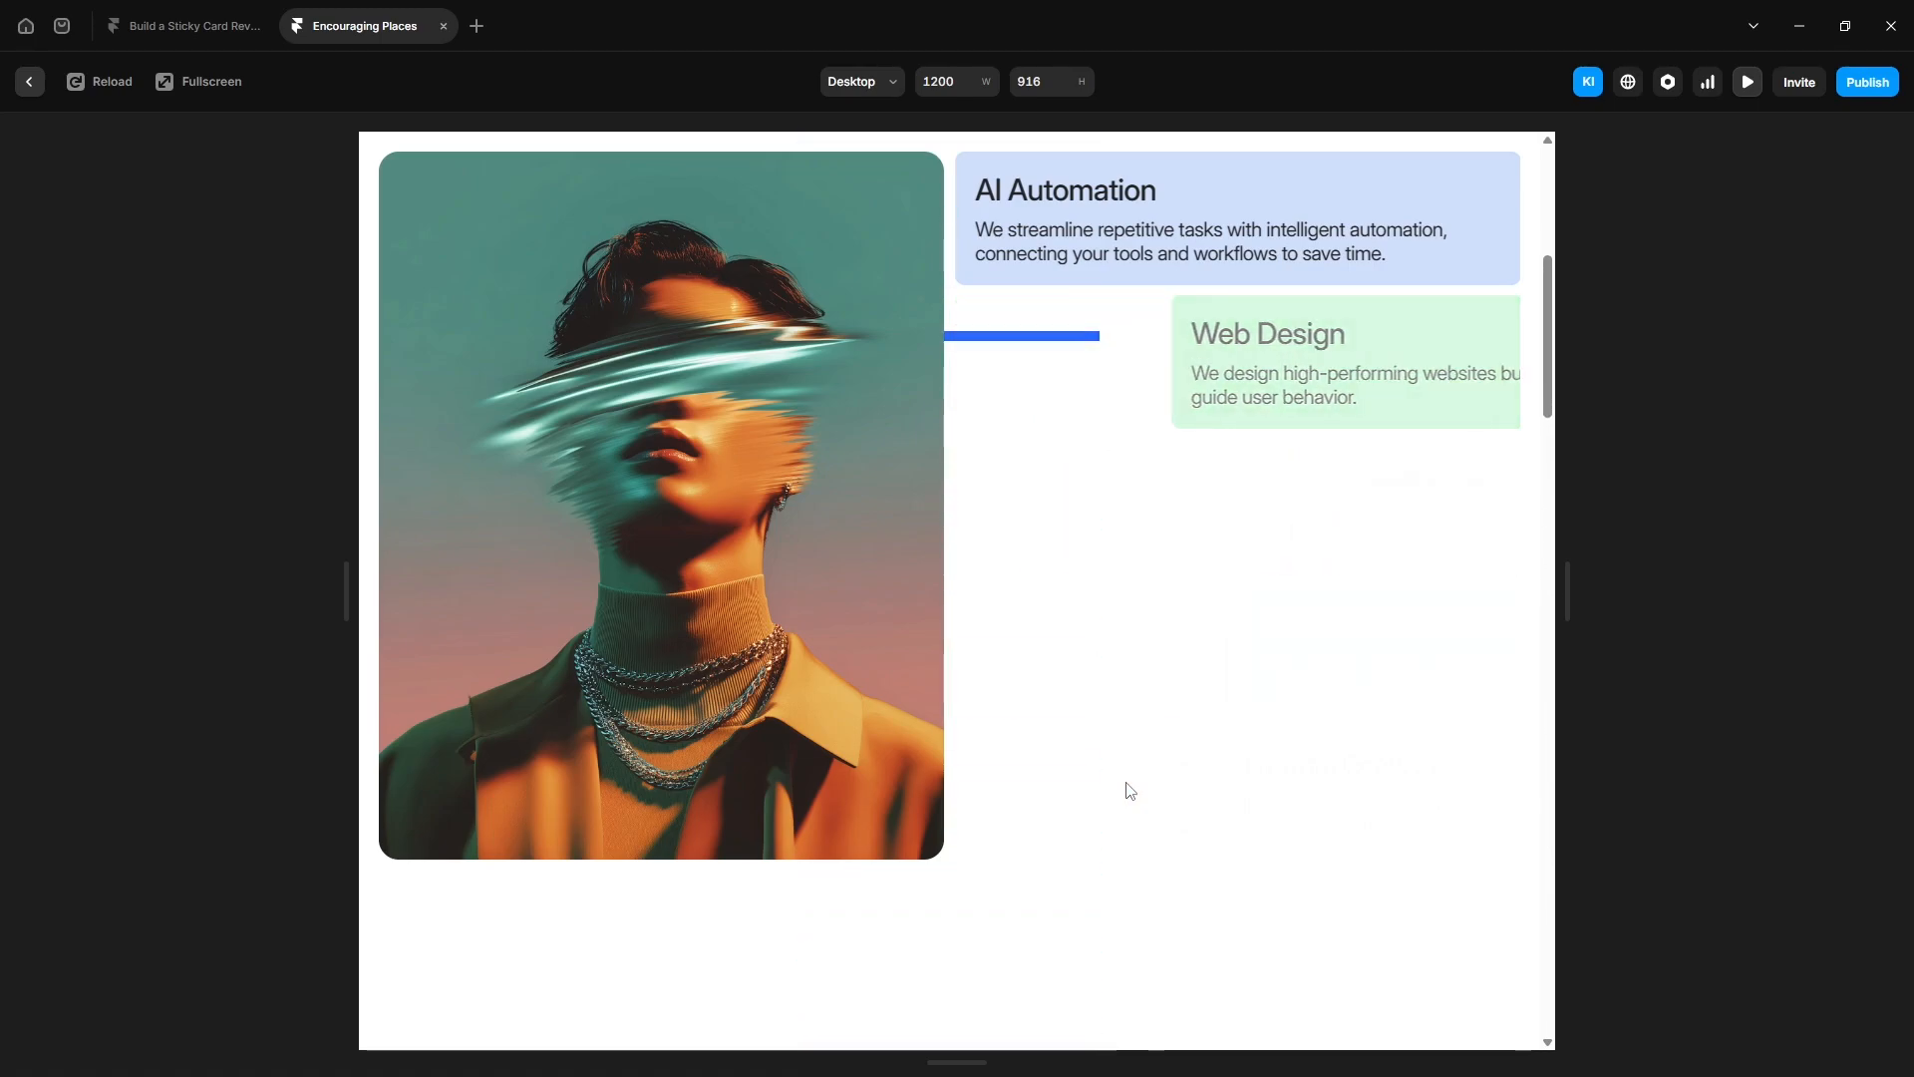
scroll(1129, 791, up, 3)
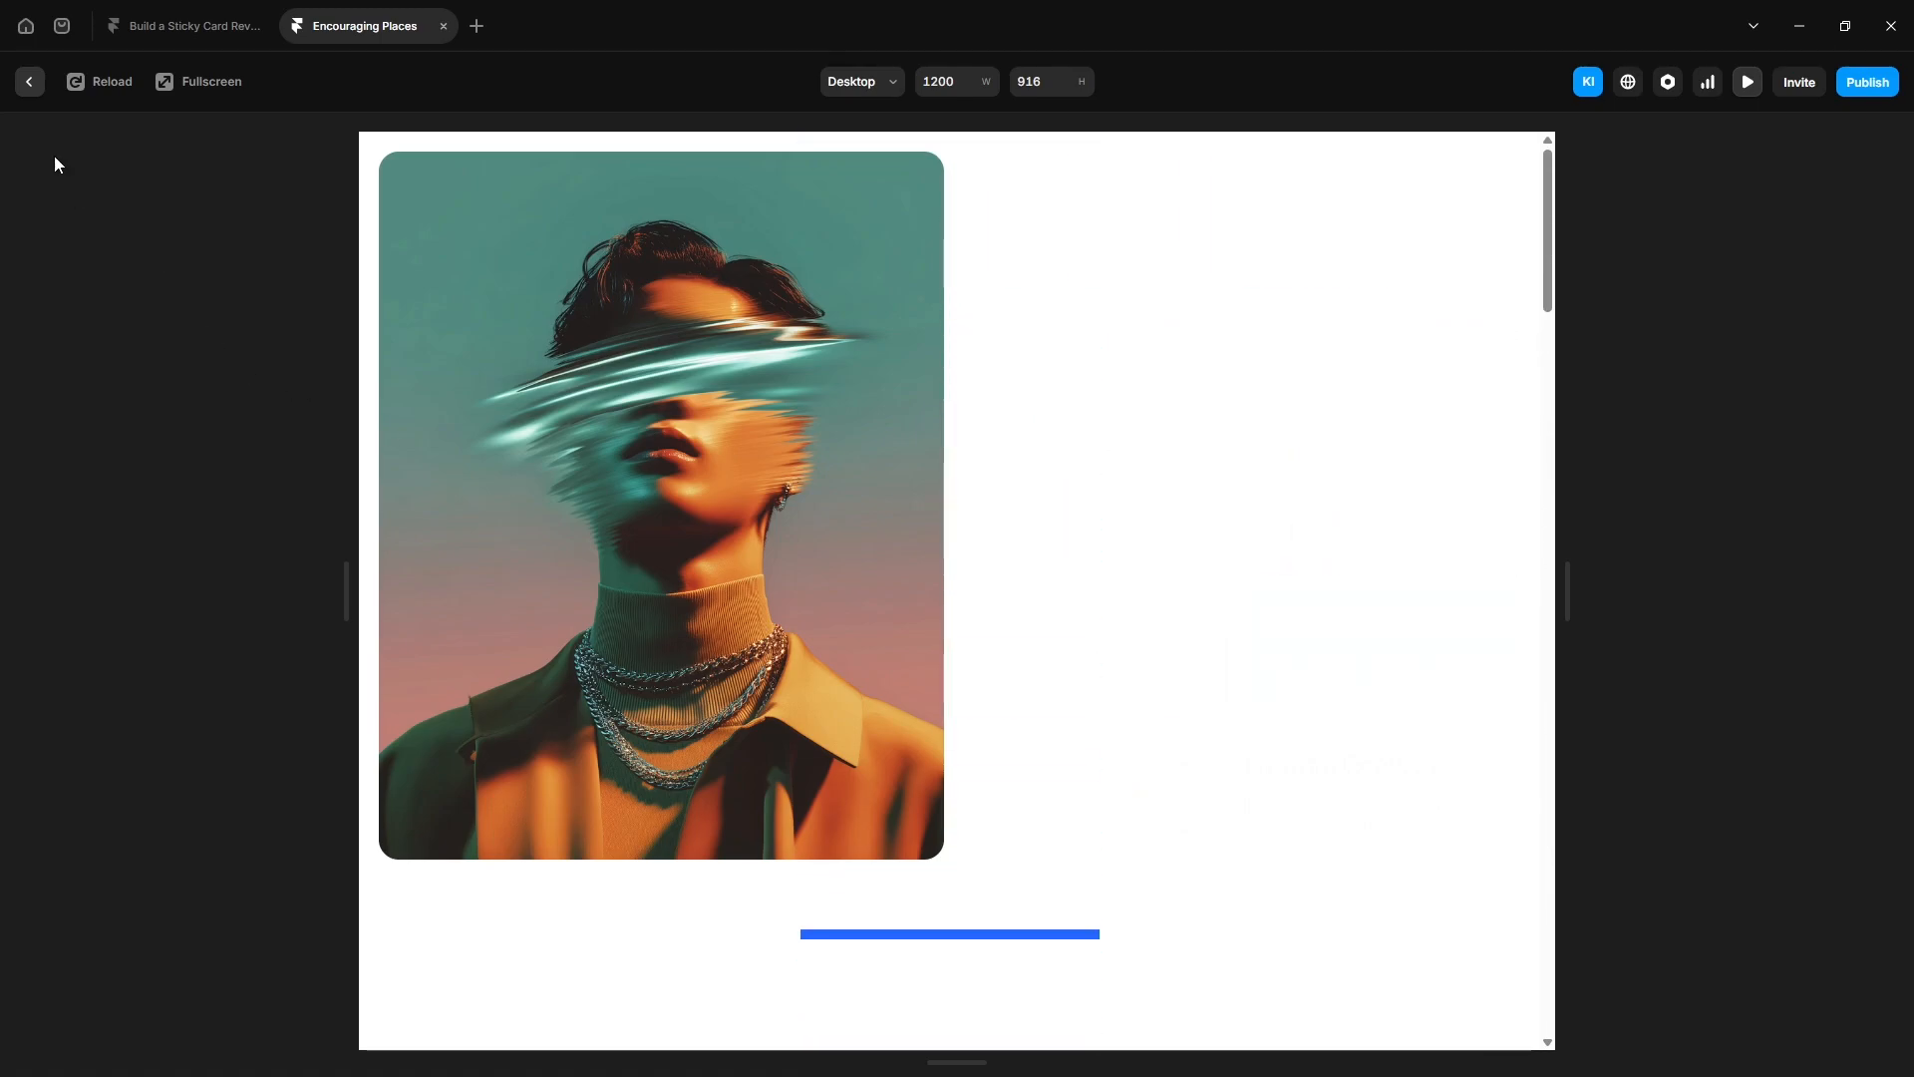
click(30, 82)
- Select all five section markers and remove their fill
click(150, 366)
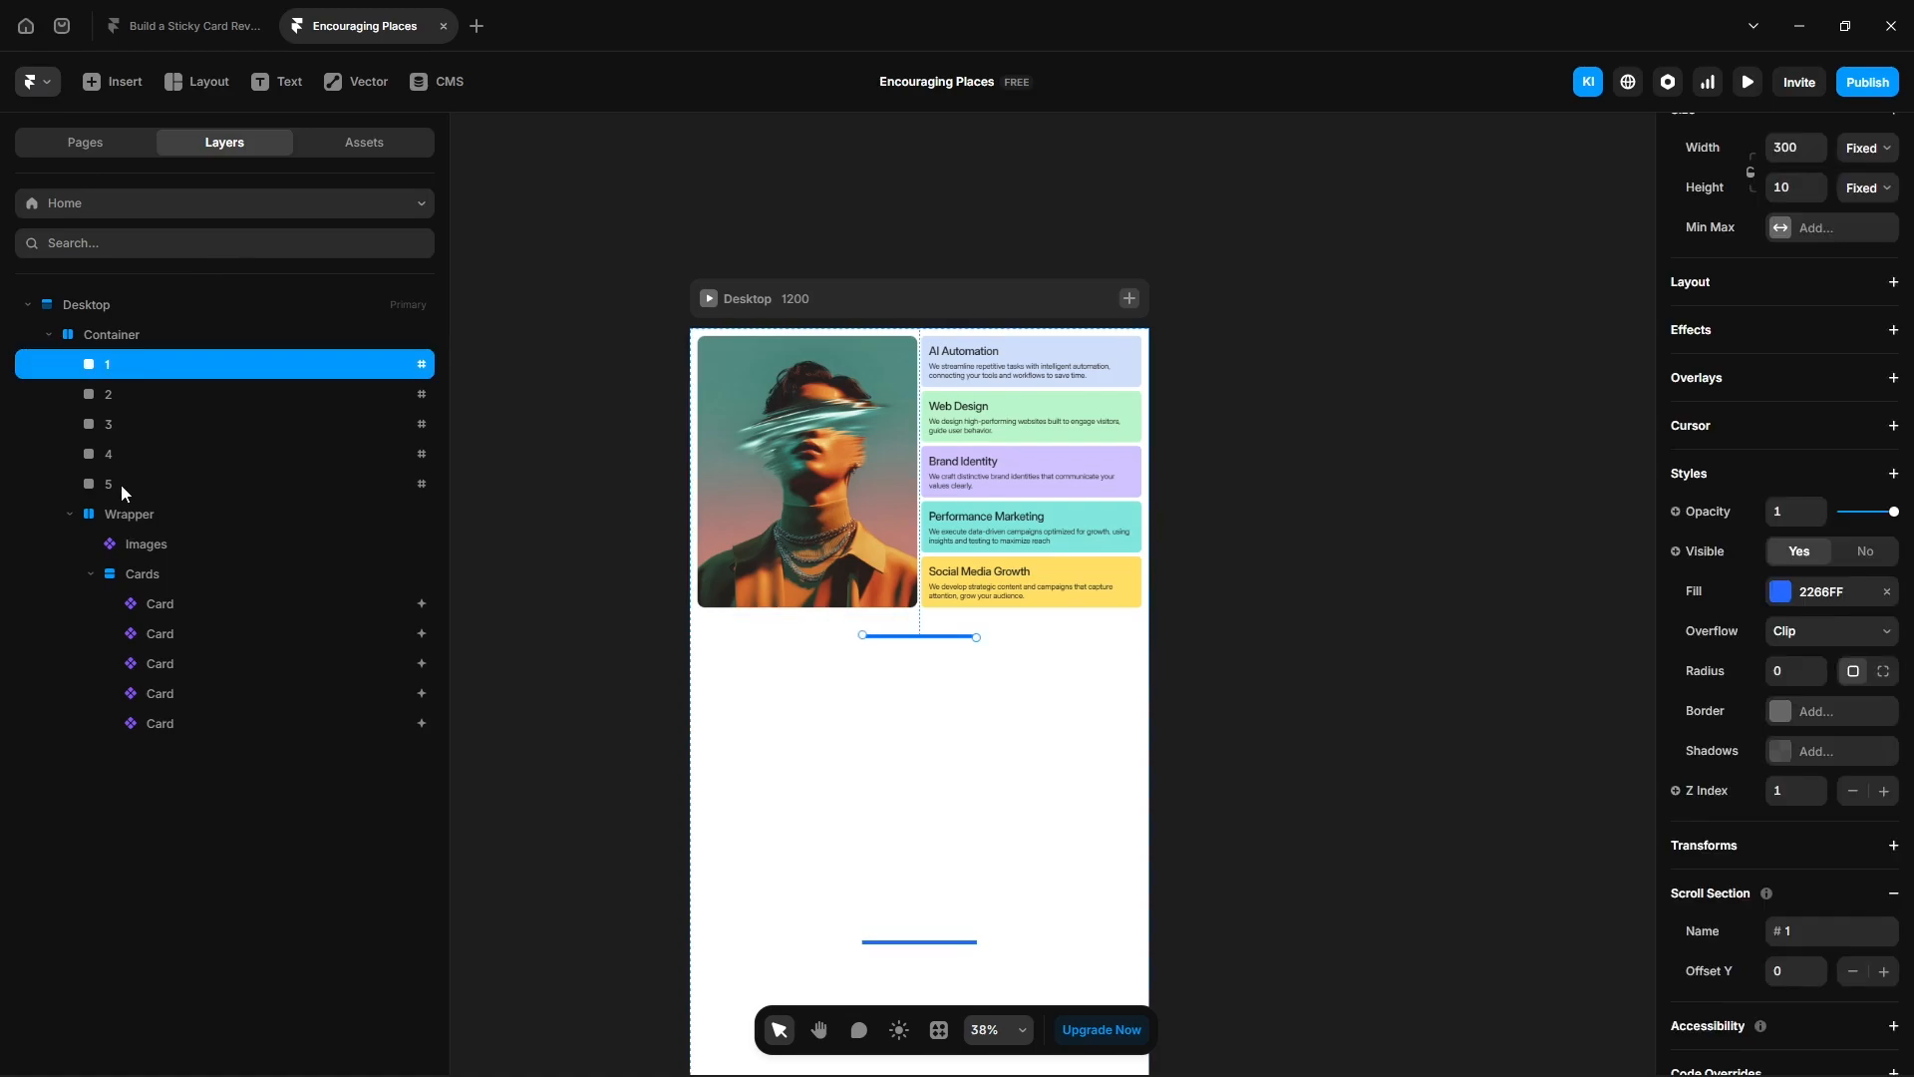
shift+click(121, 483)
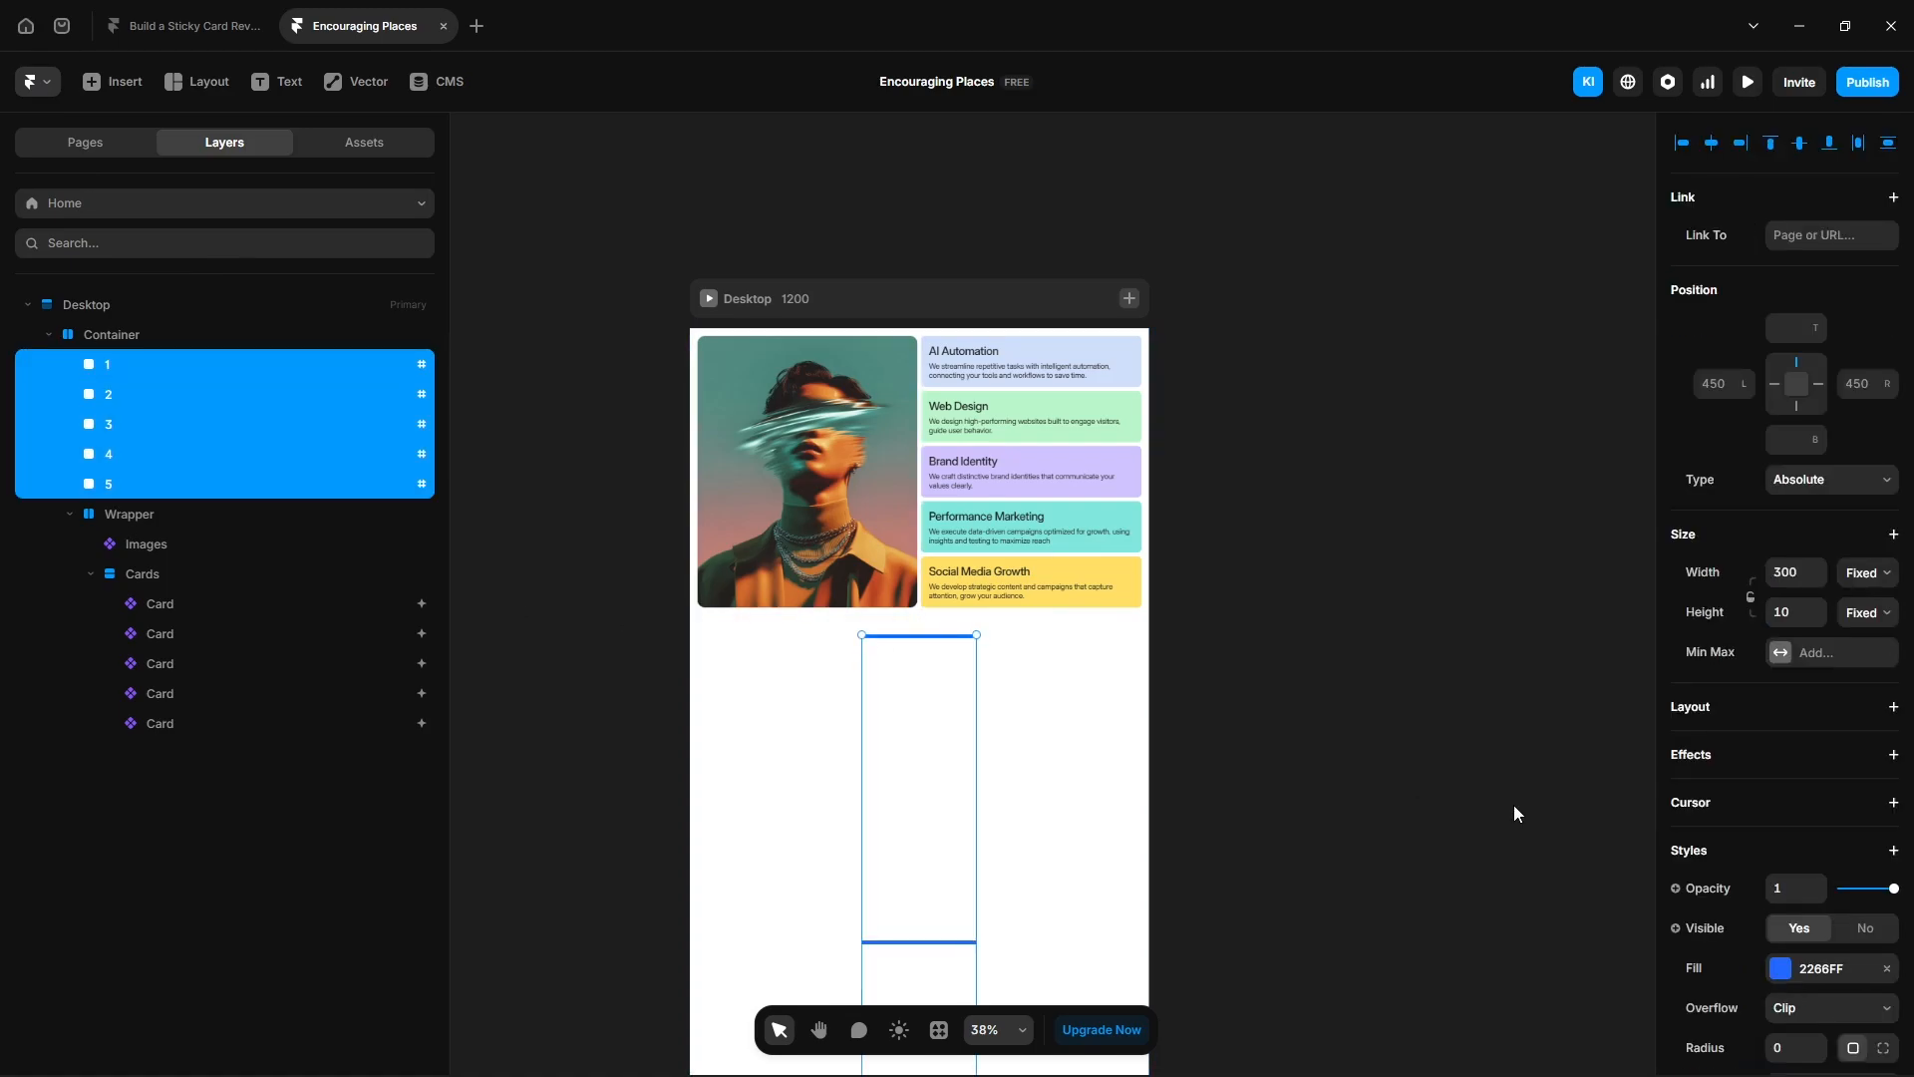
scroll(1771, 815, down, 2)
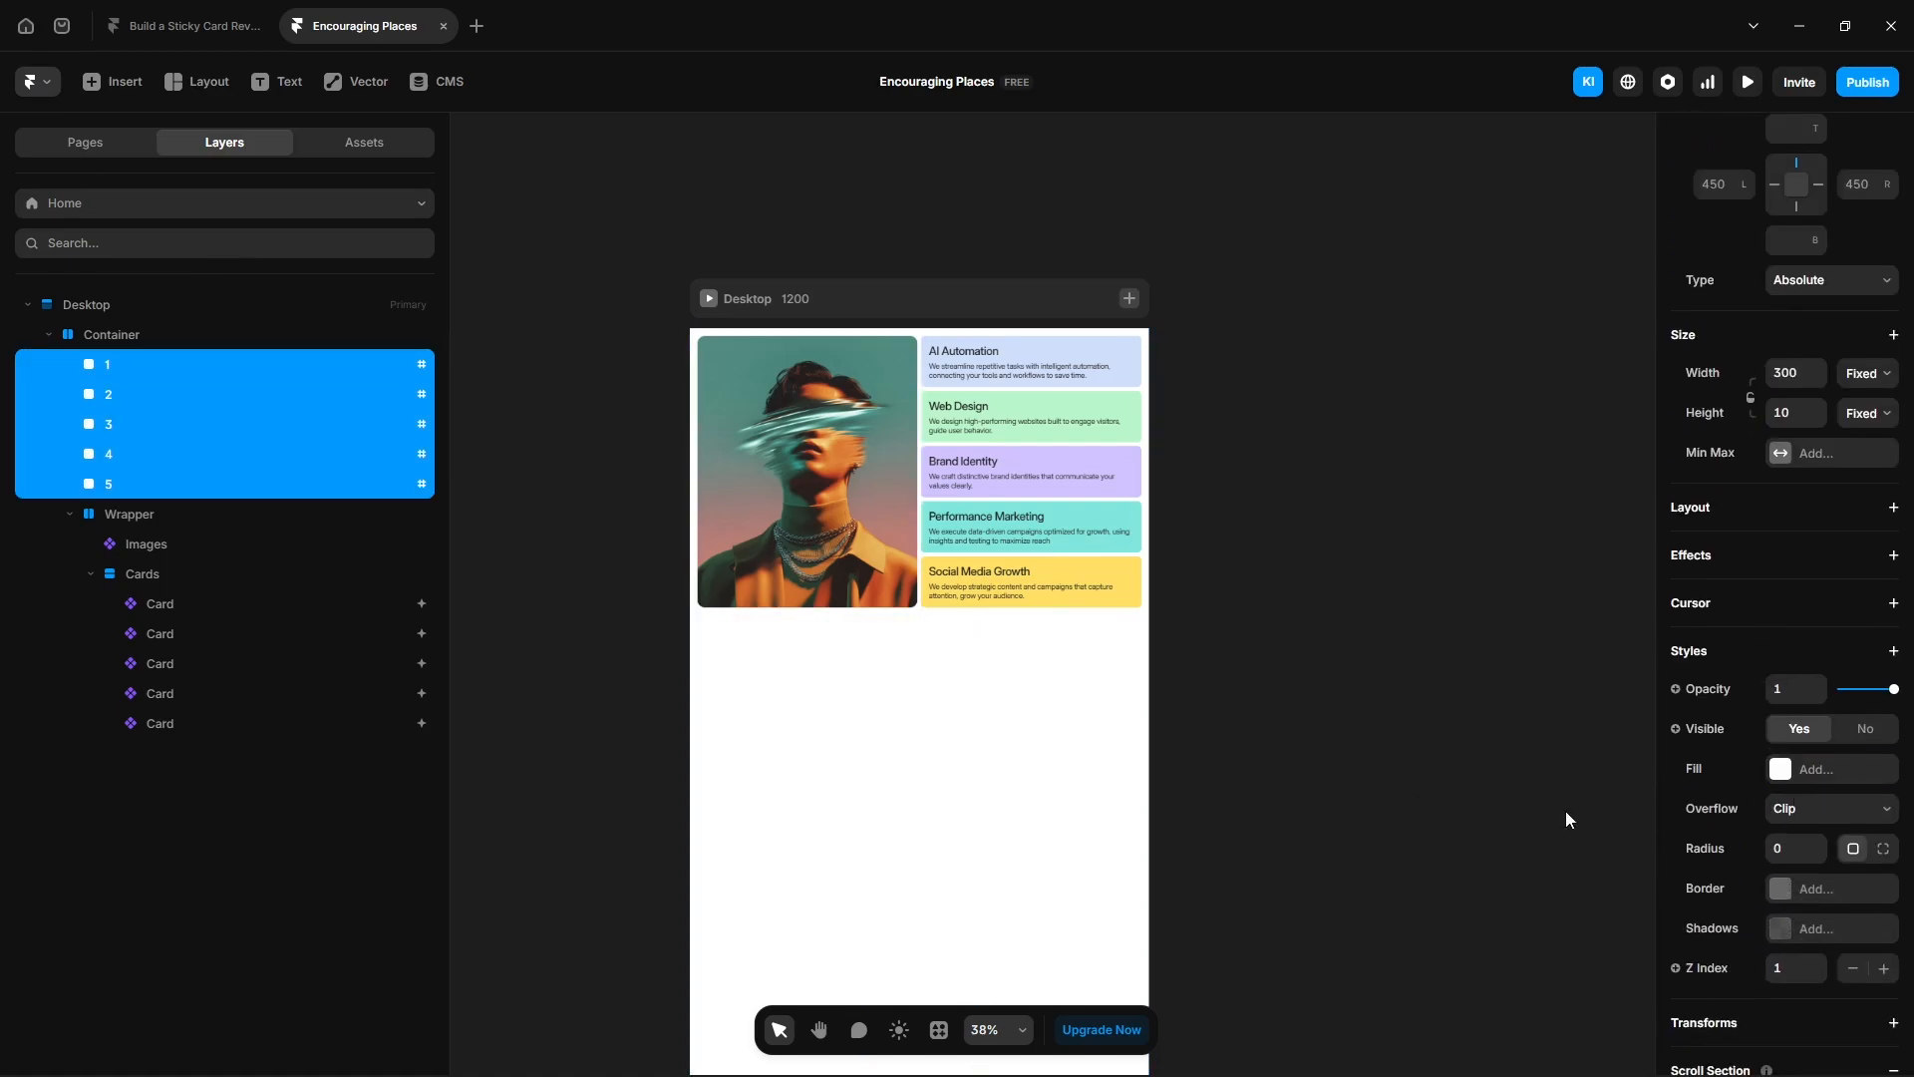
- Add a Scroll Variant effect to the Images component, using a Section in View trigger with the viewport centred
click(867, 518)
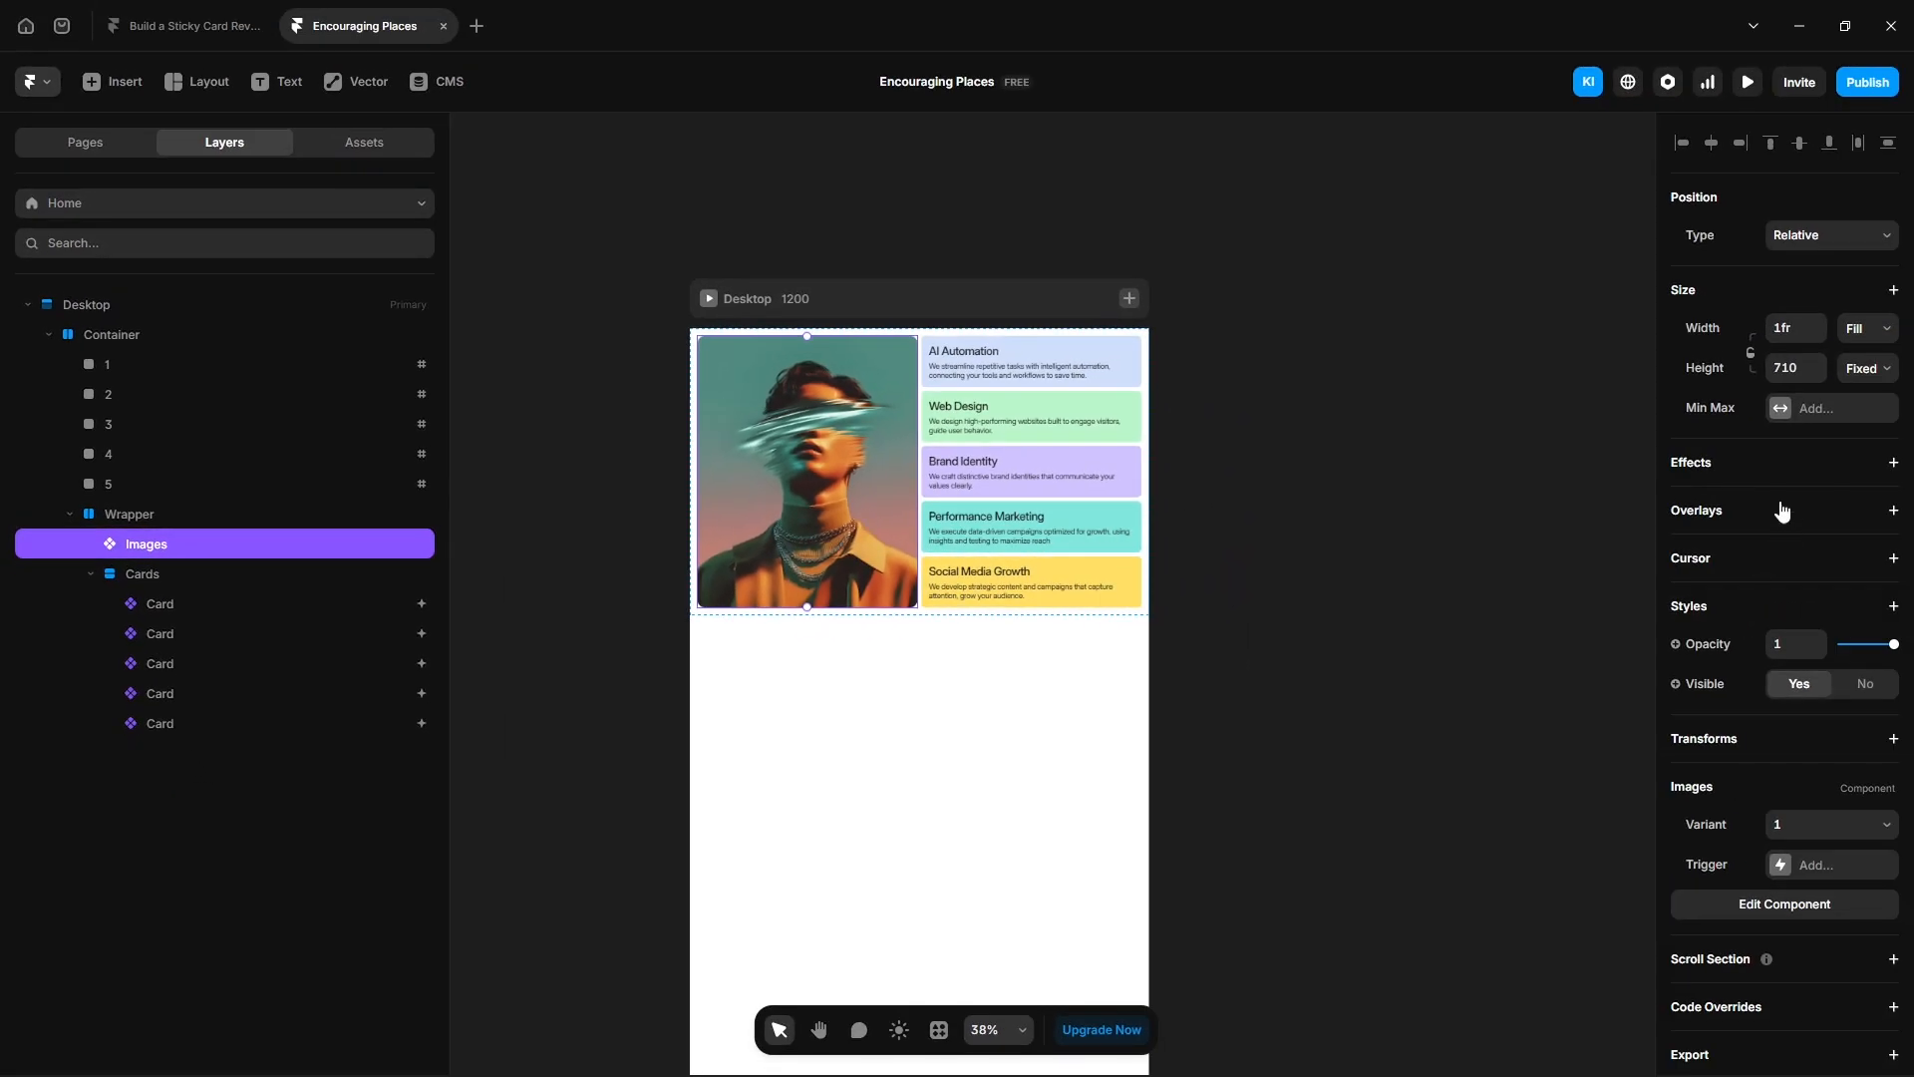
click(1715, 472)
mouse_move(1738, 635)
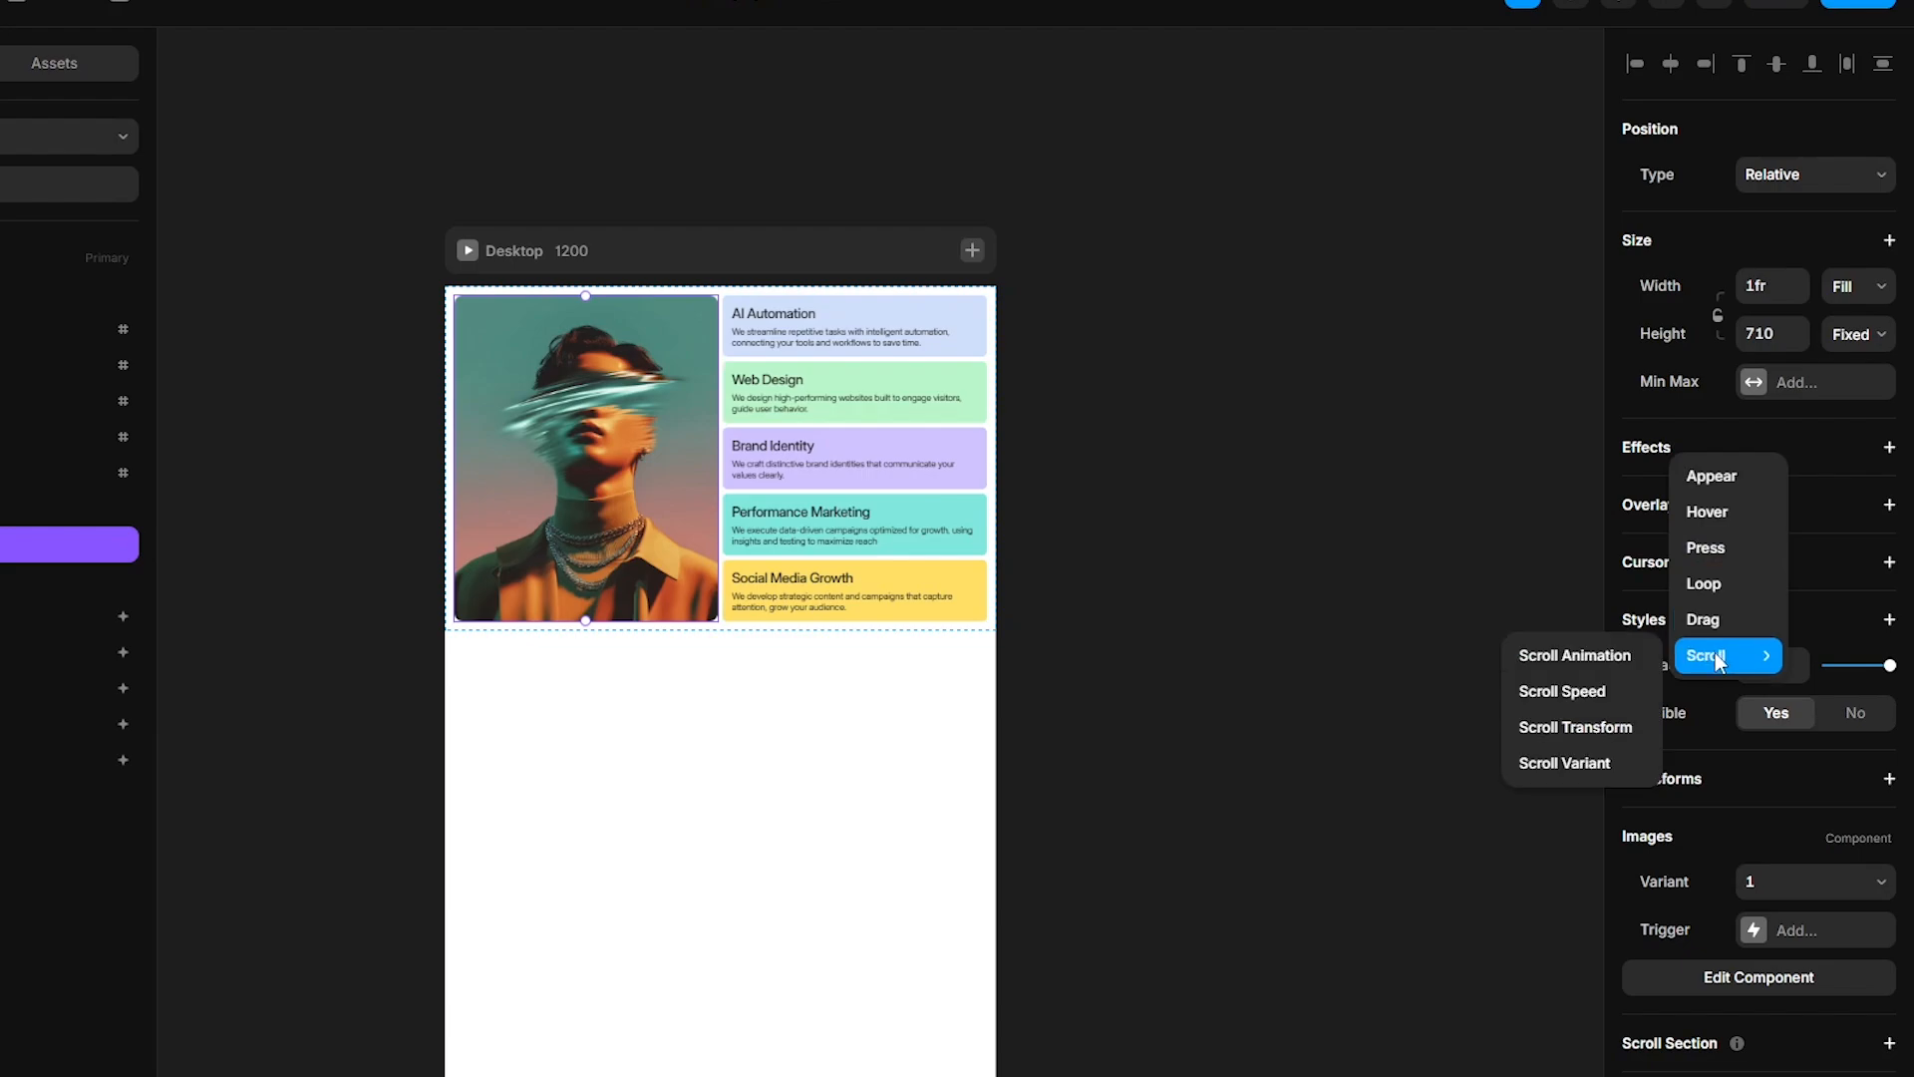
click(1560, 760)
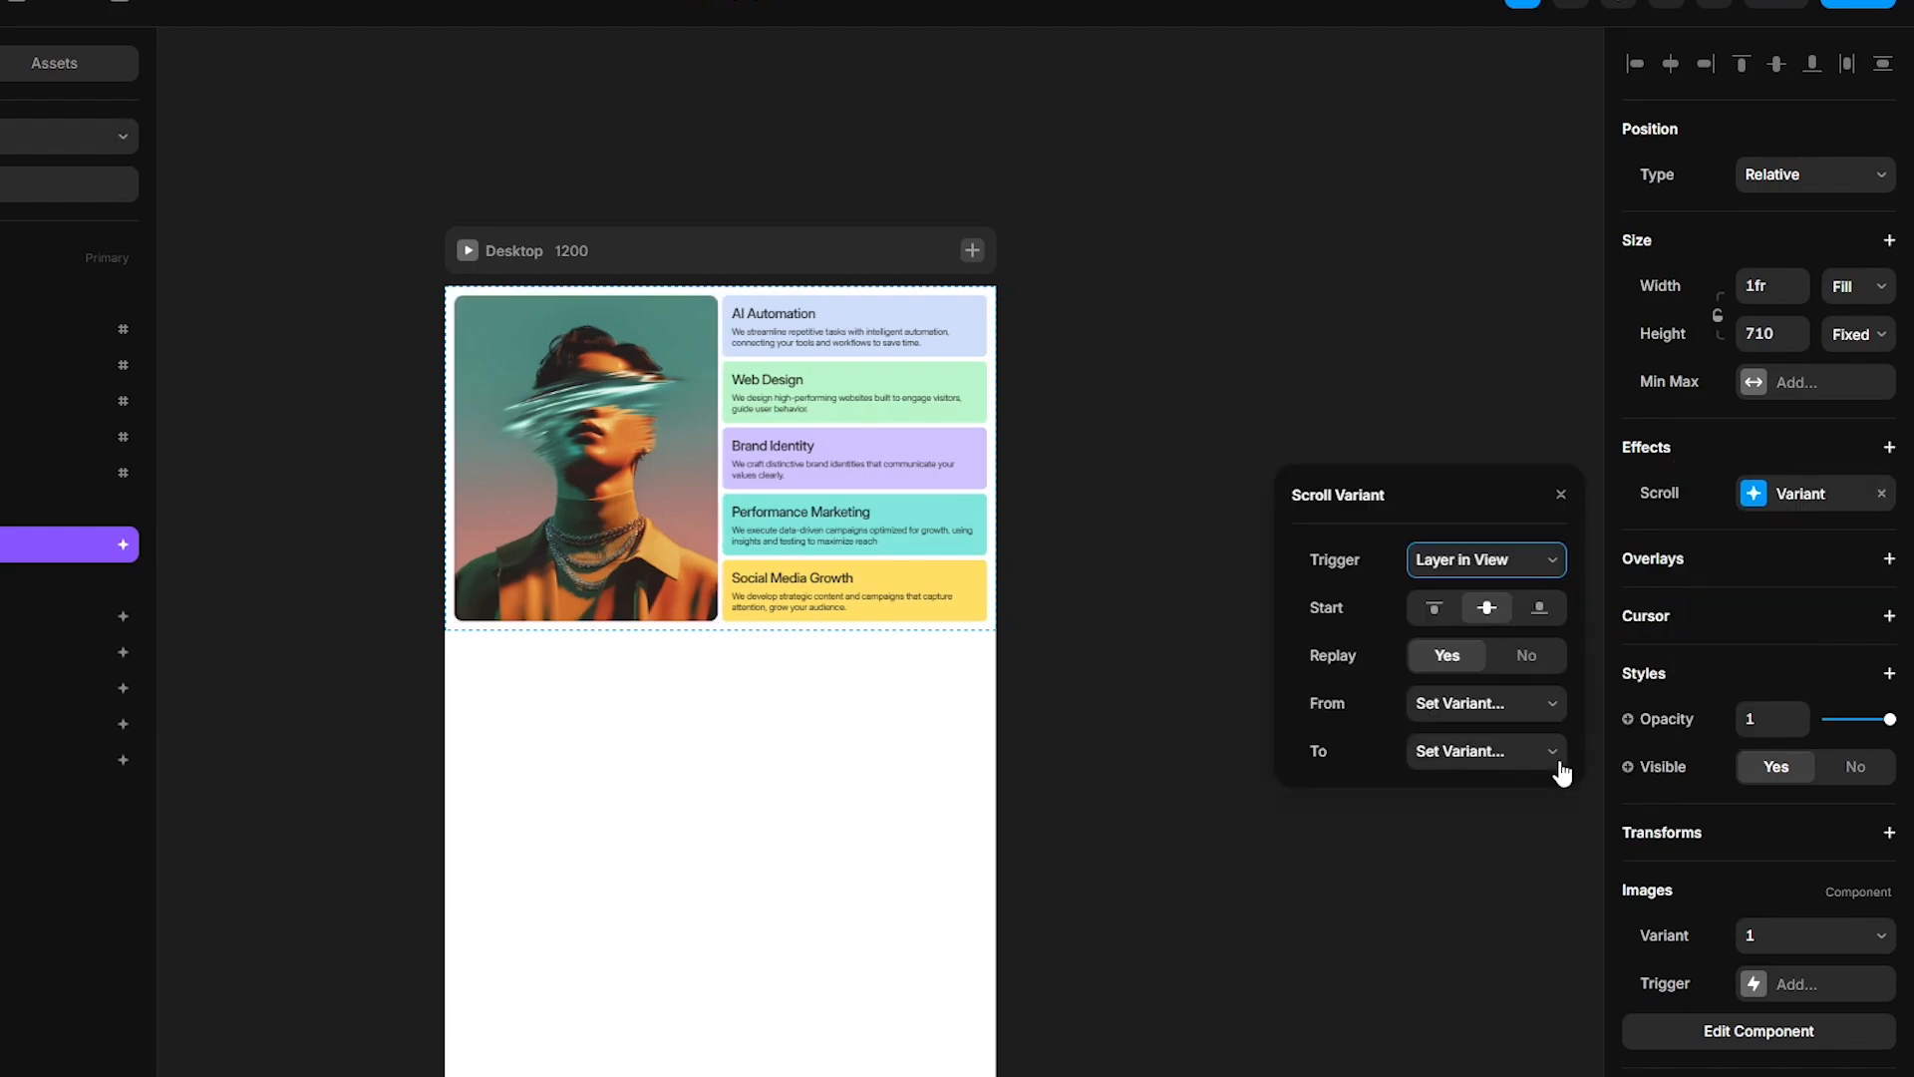
click(1466, 561)
click(1469, 650)
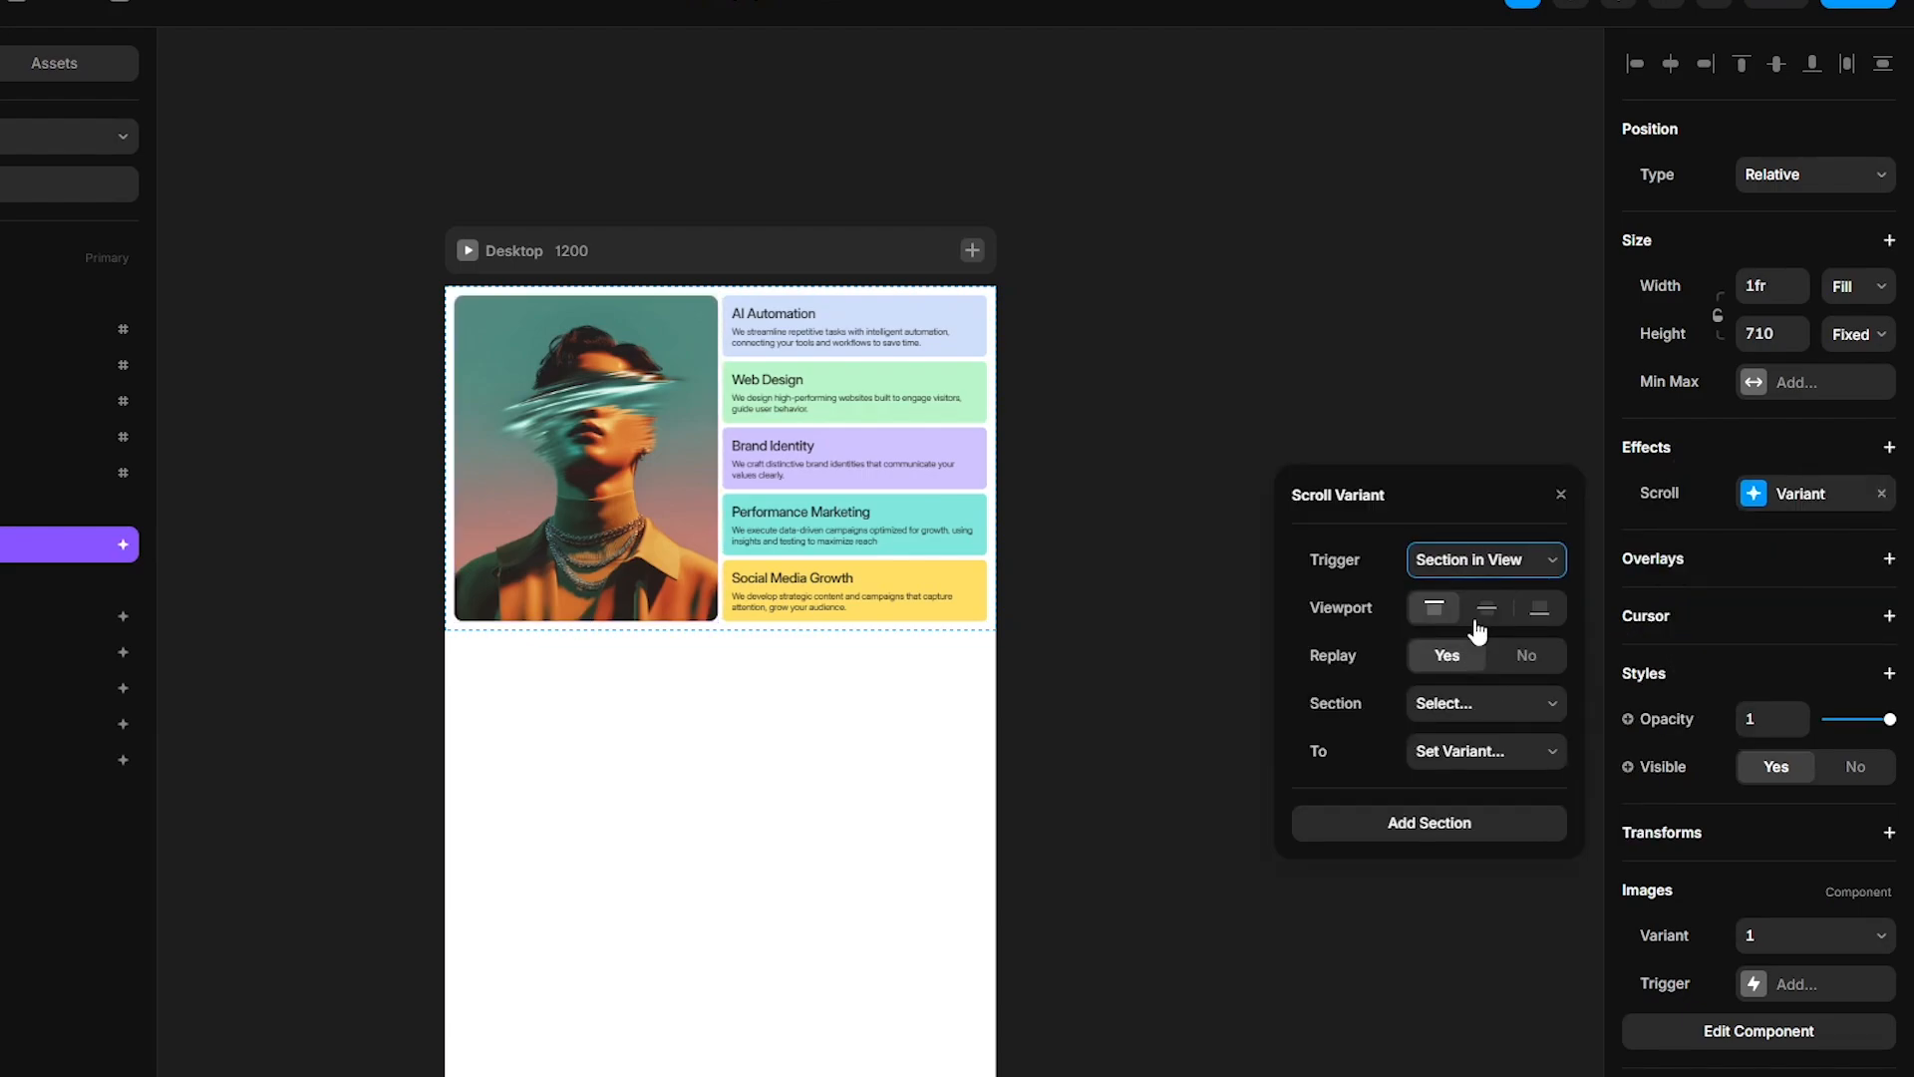
click(1484, 620)
- Map scroll section #1 to image variant 1 and section #2 to variant 2, adding another section row
click(1443, 704)
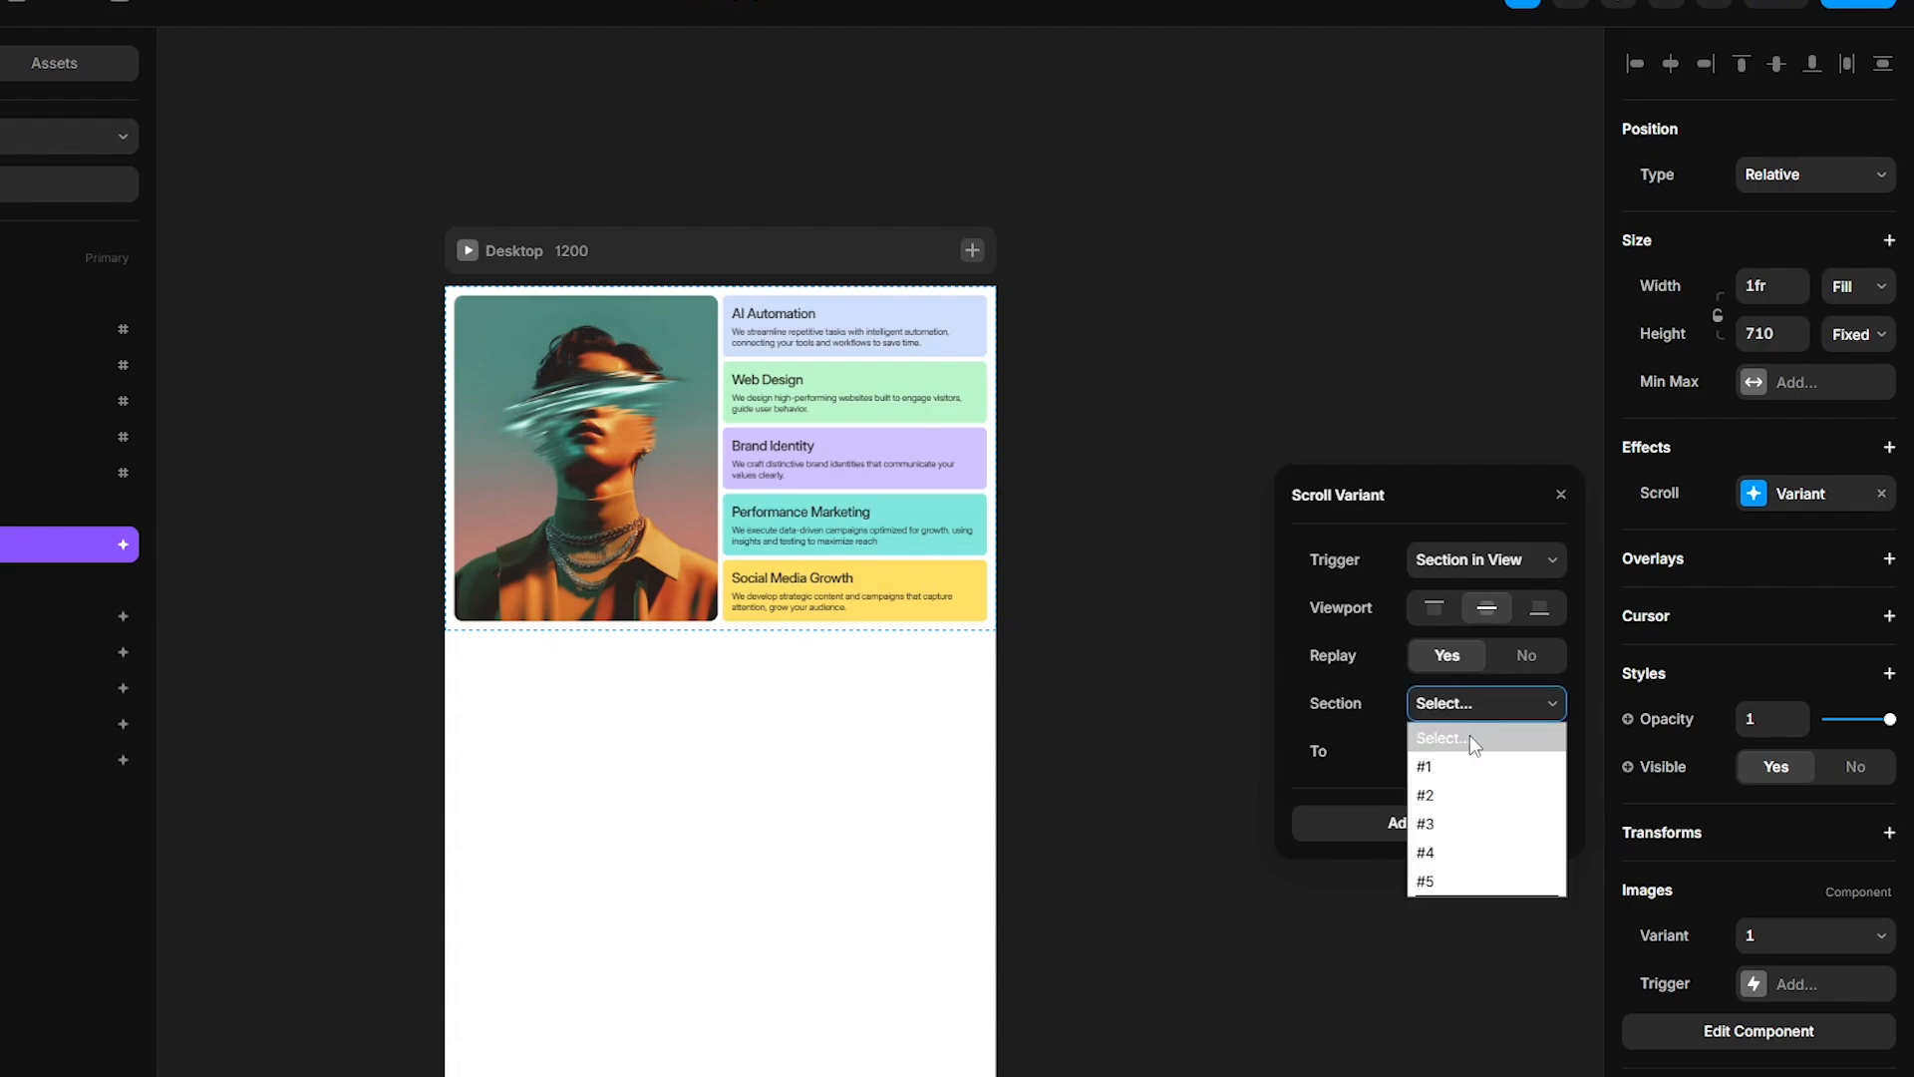
click(1463, 765)
click(1462, 754)
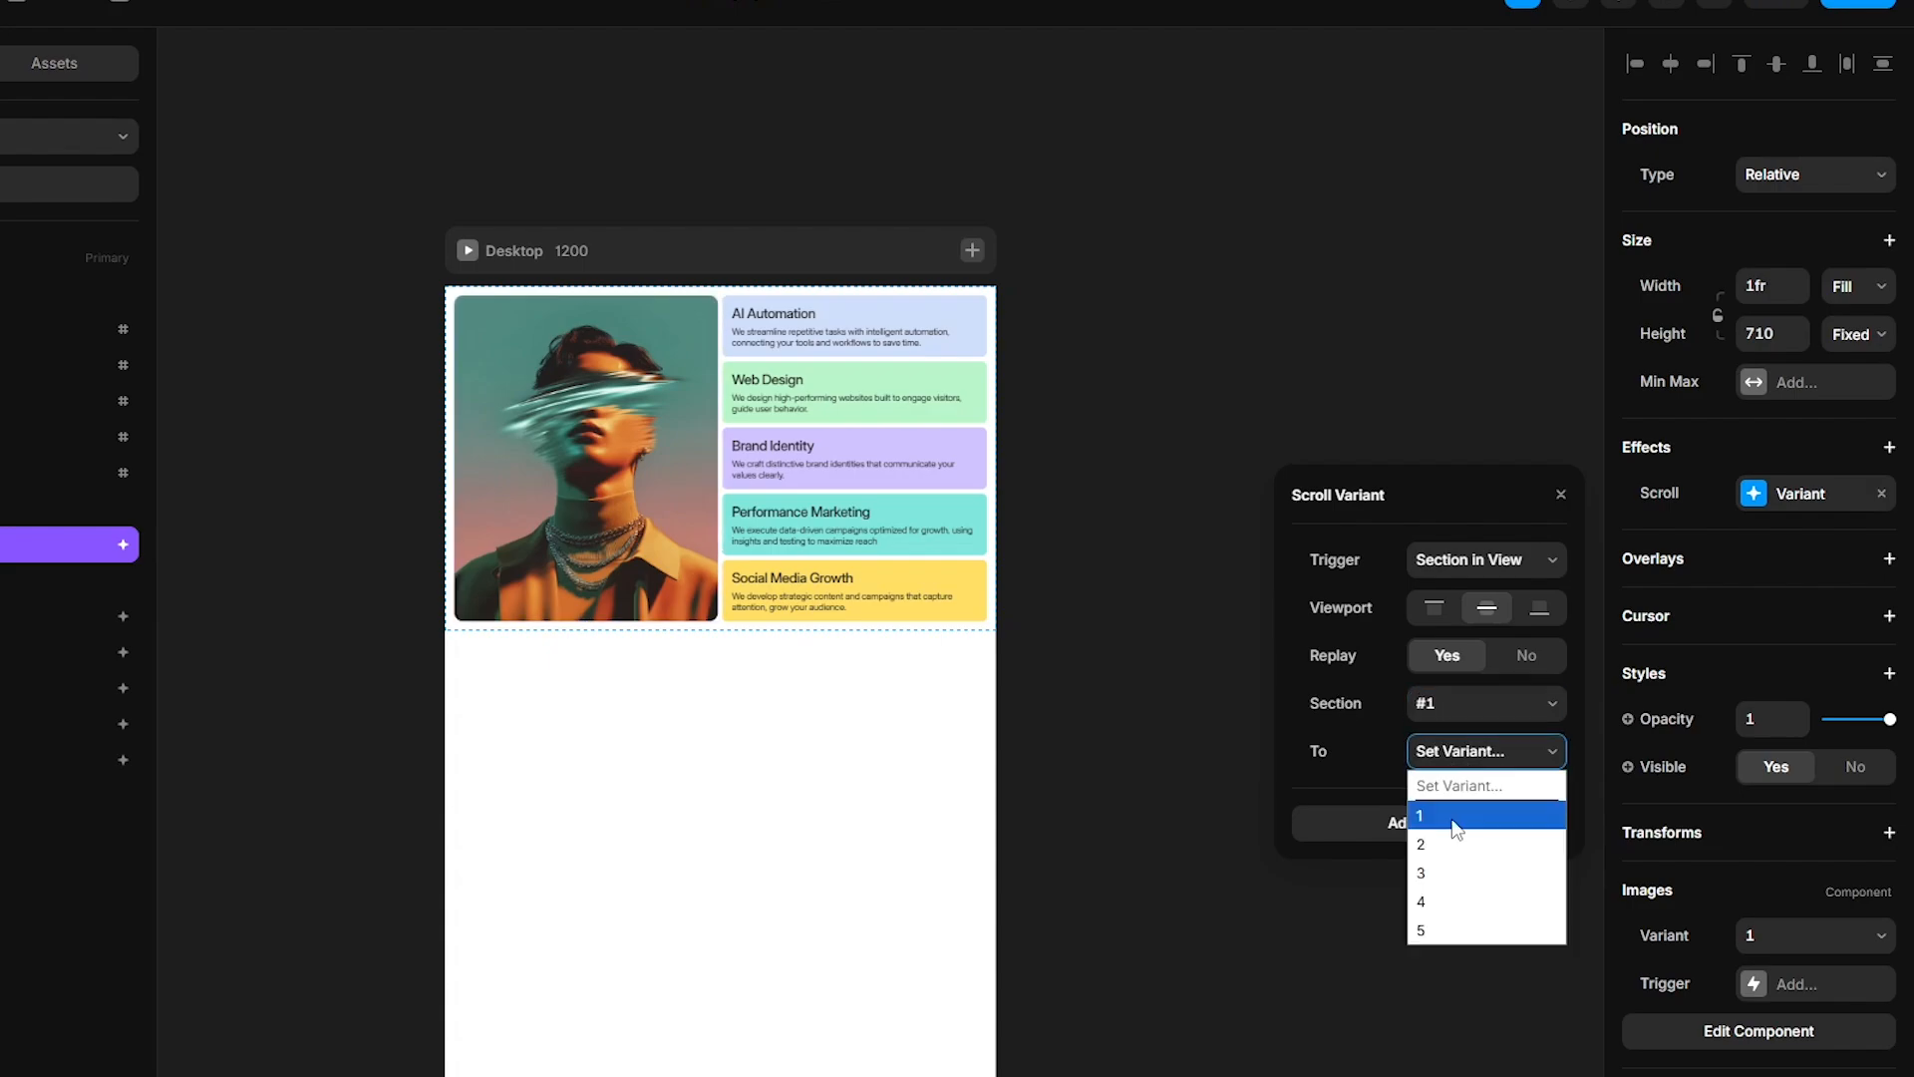
click(1454, 815)
click(1452, 825)
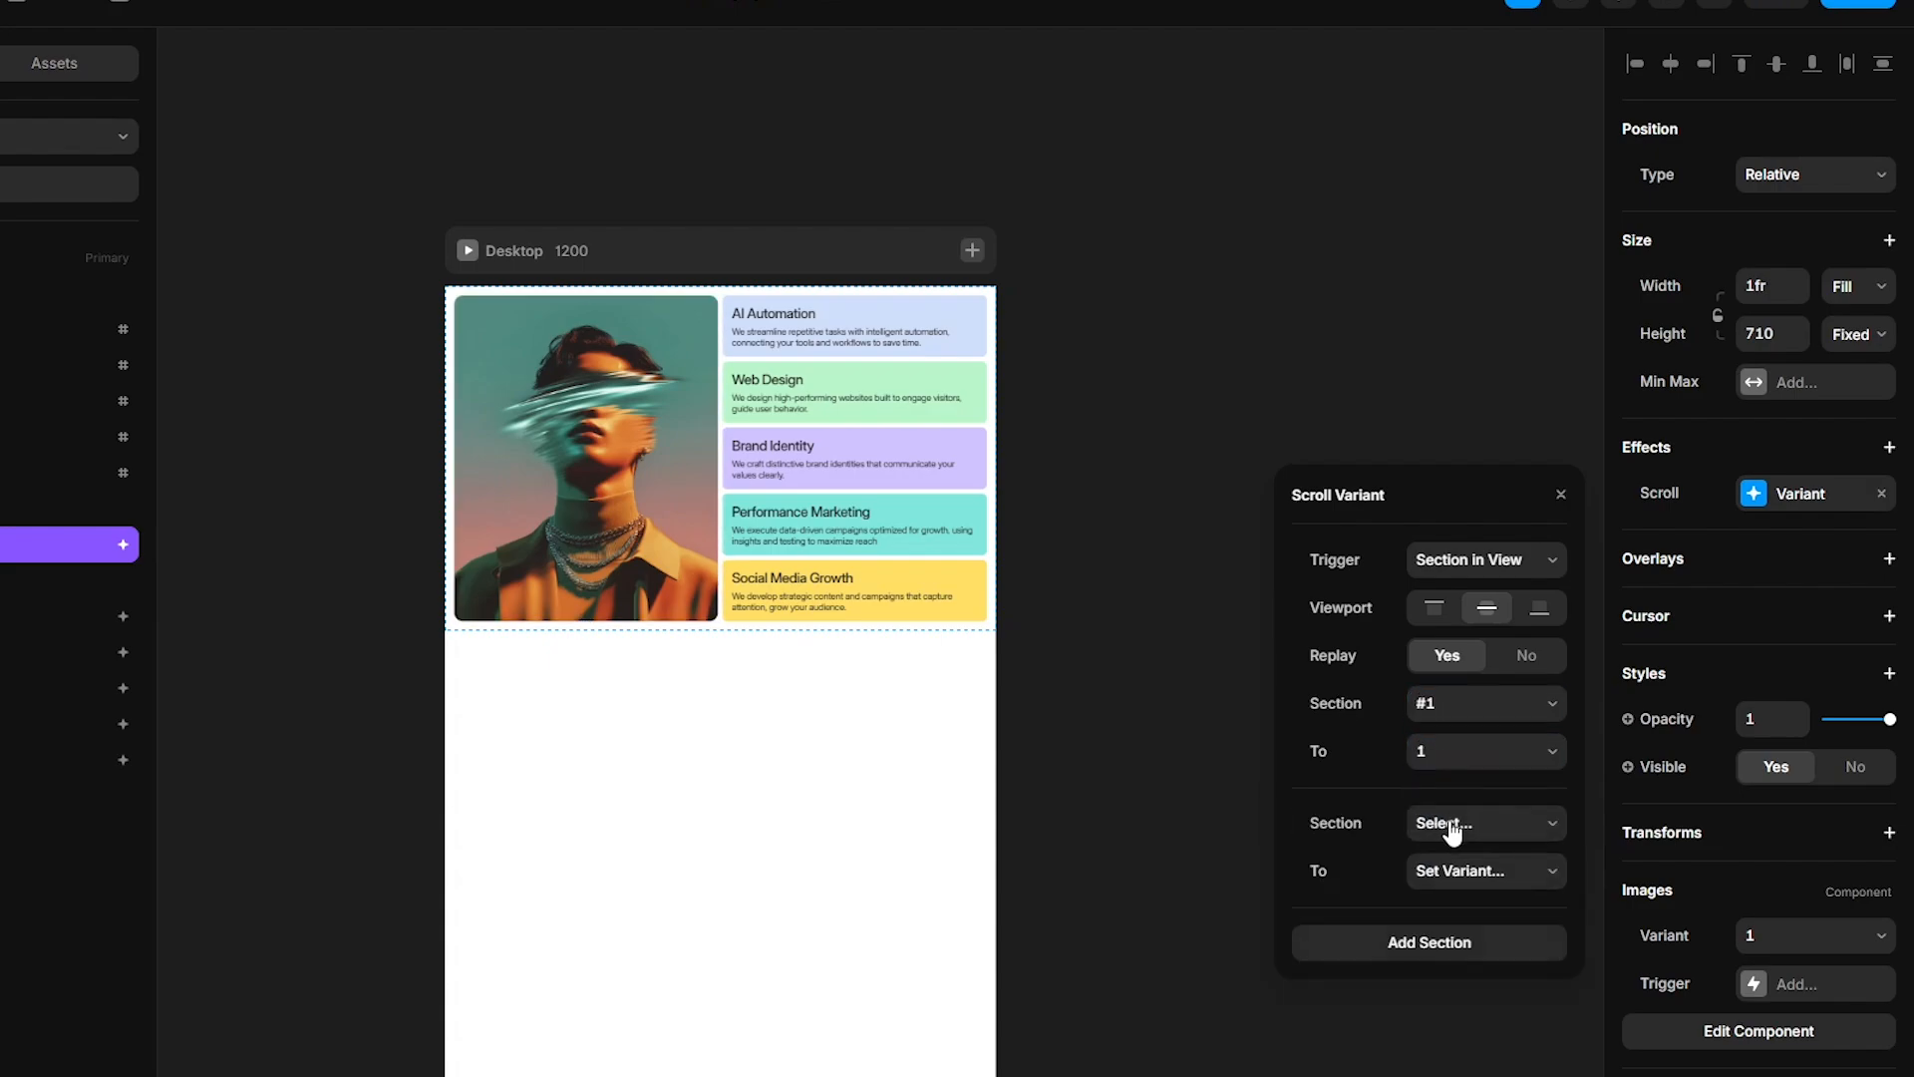
click(1452, 828)
click(1436, 917)
click(1454, 877)
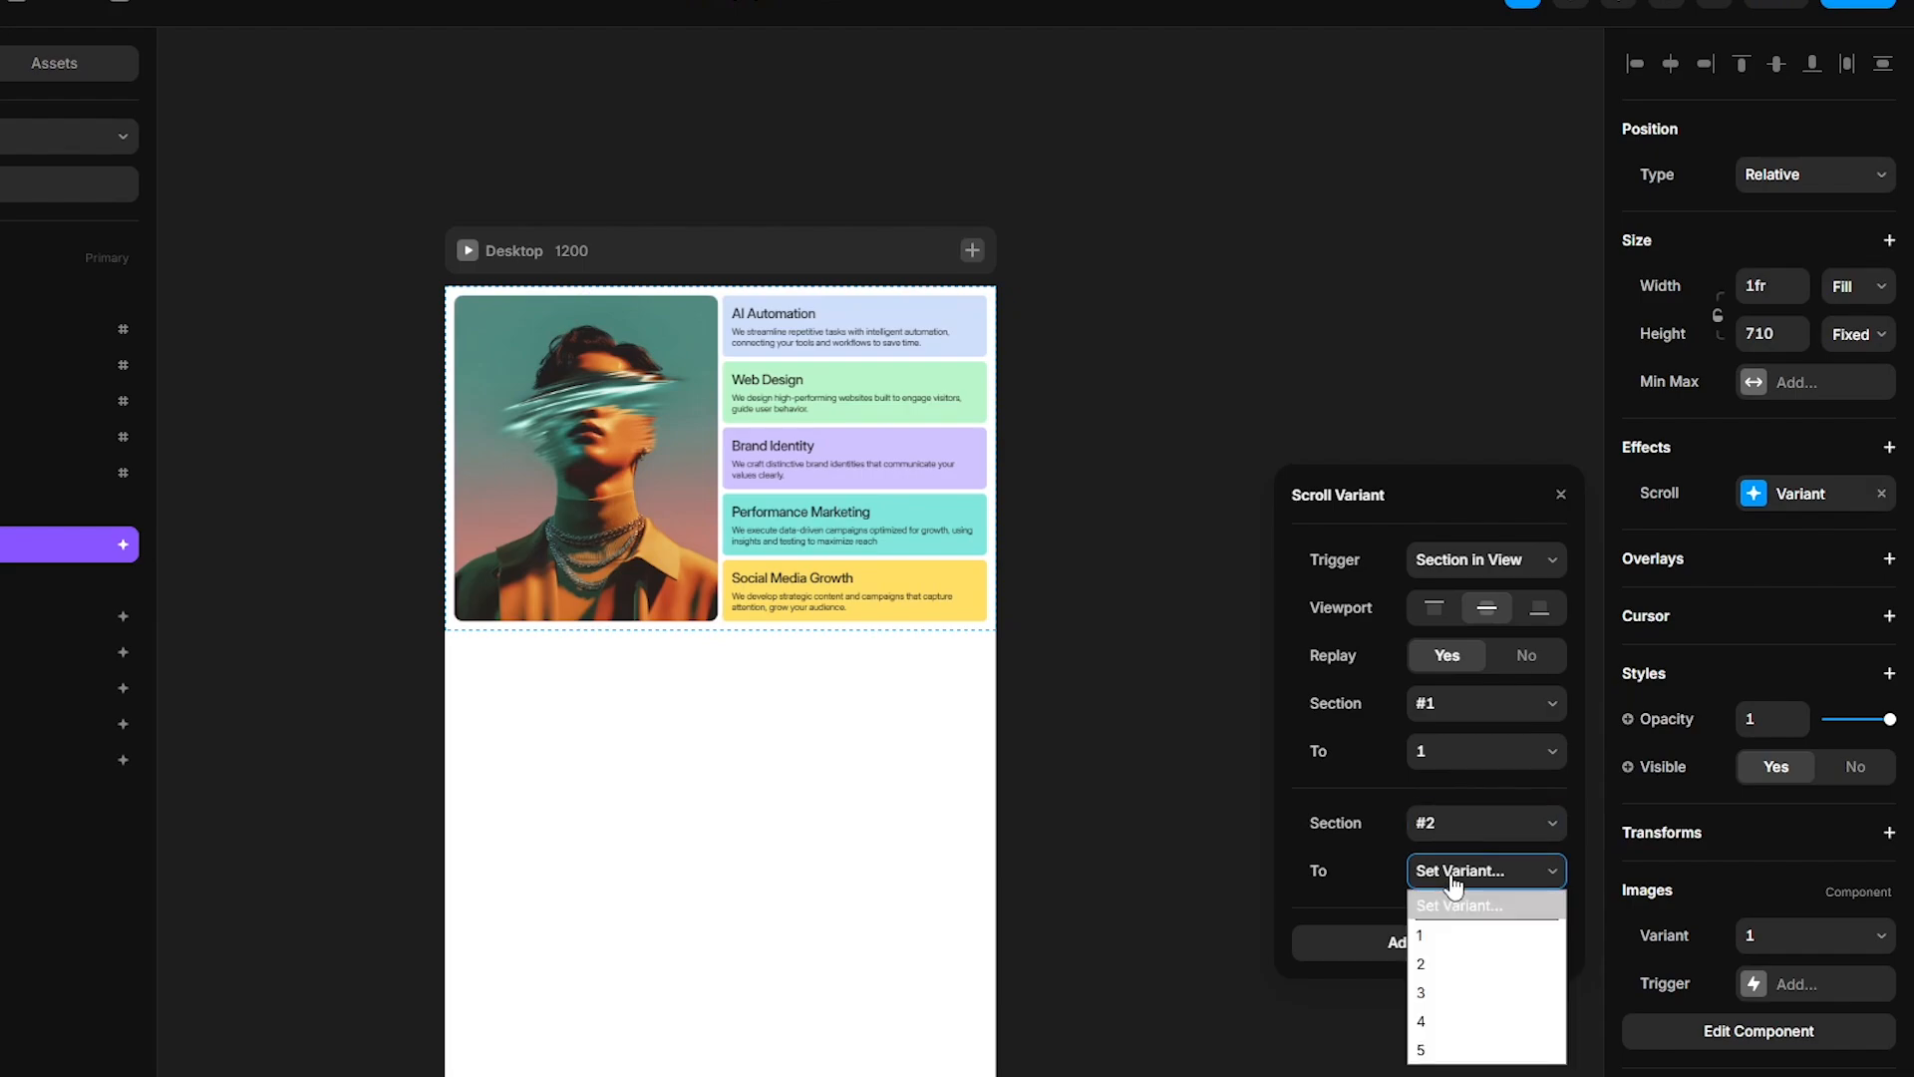
click(1446, 963)
click(1450, 947)
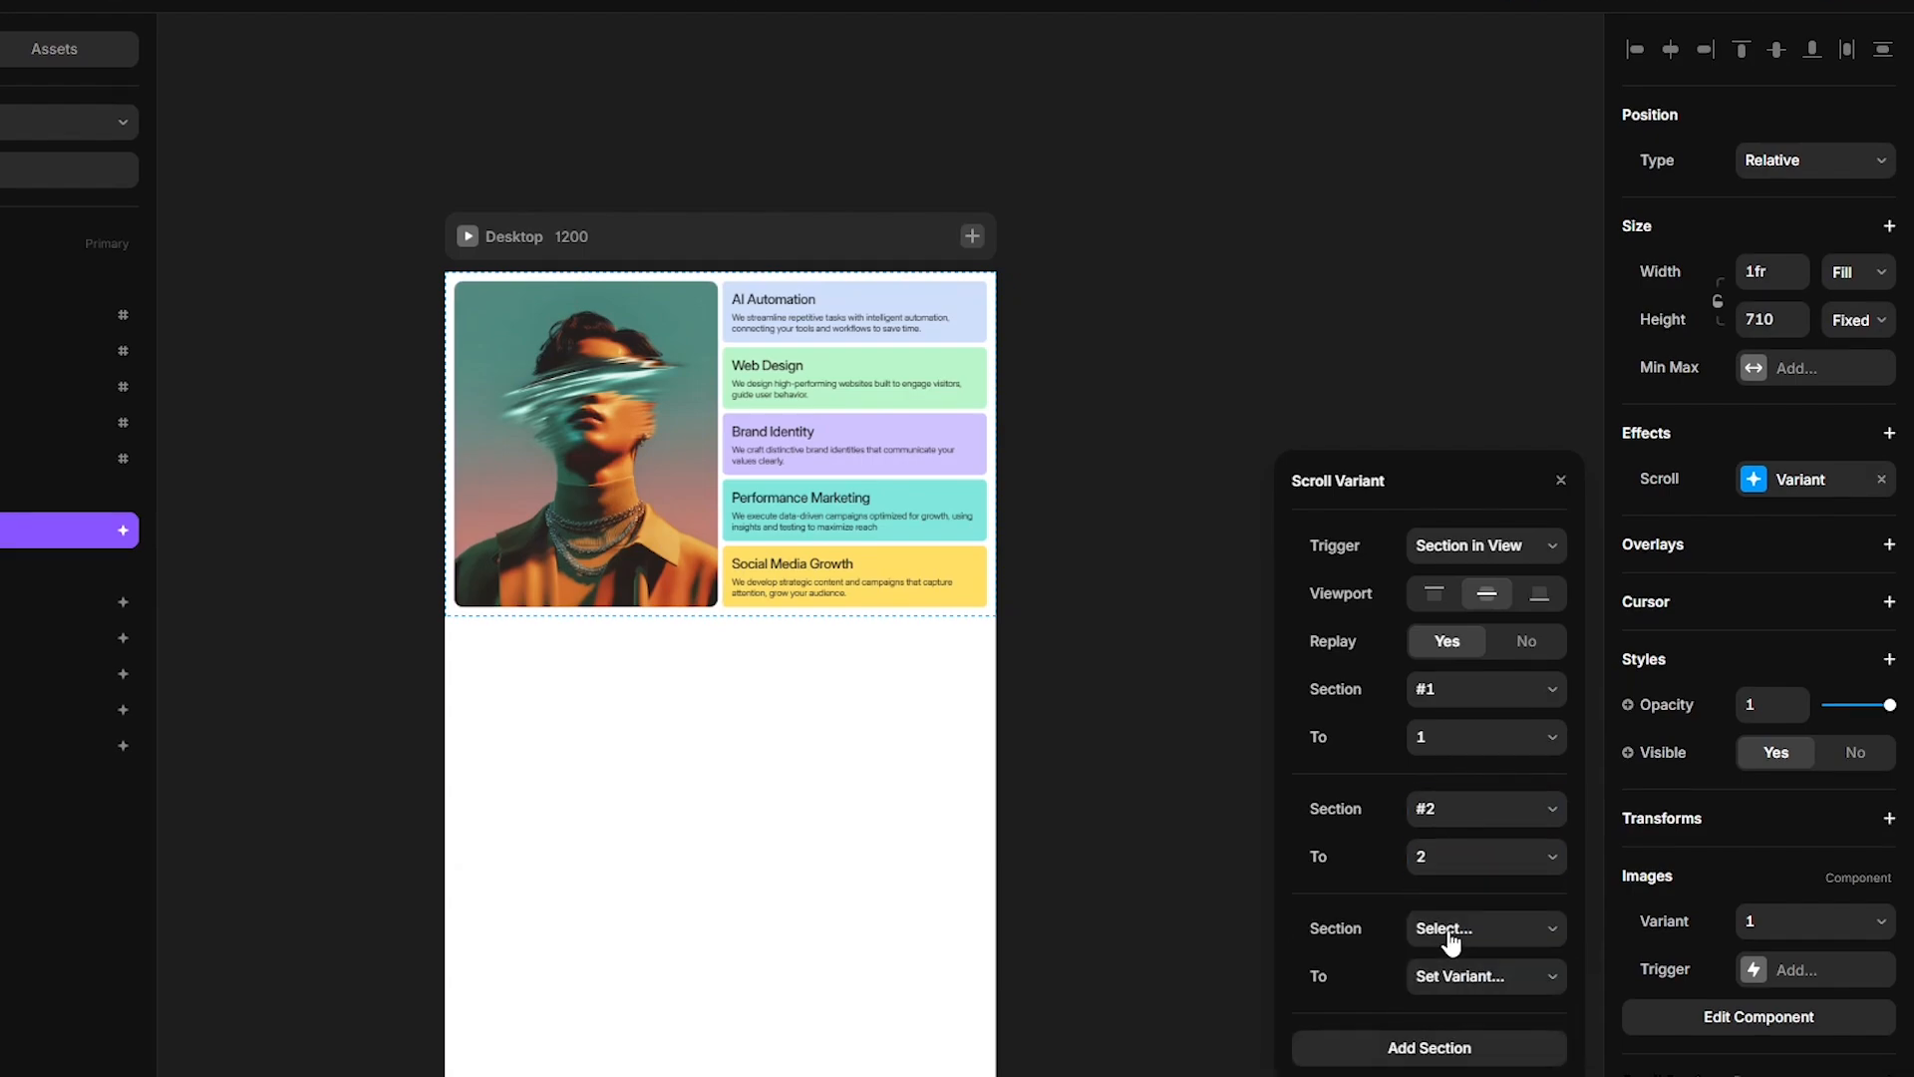
- Map scroll section #3 to image variant 3 and section #4 to variant 4, adding another section row
click(1451, 932)
click(1441, 1050)
click(1458, 983)
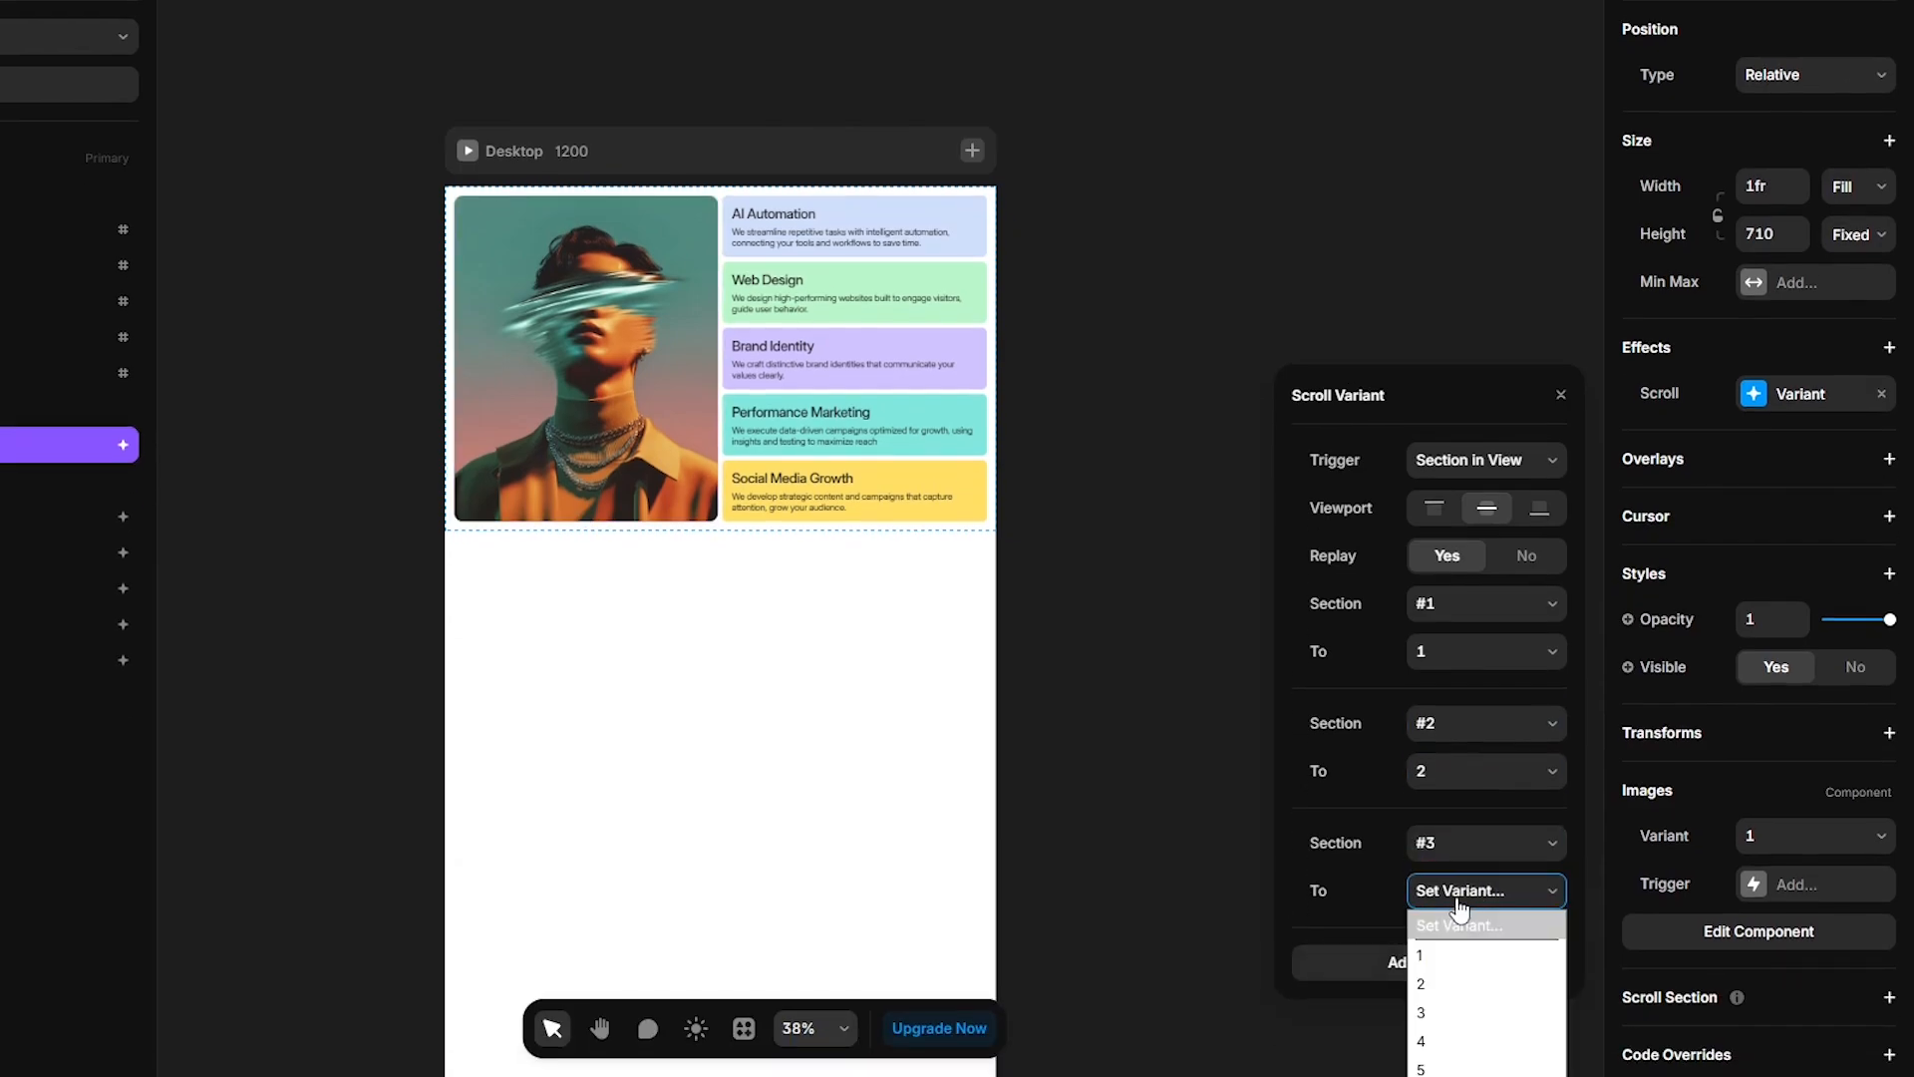
click(1451, 1013)
click(1448, 966)
click(1451, 913)
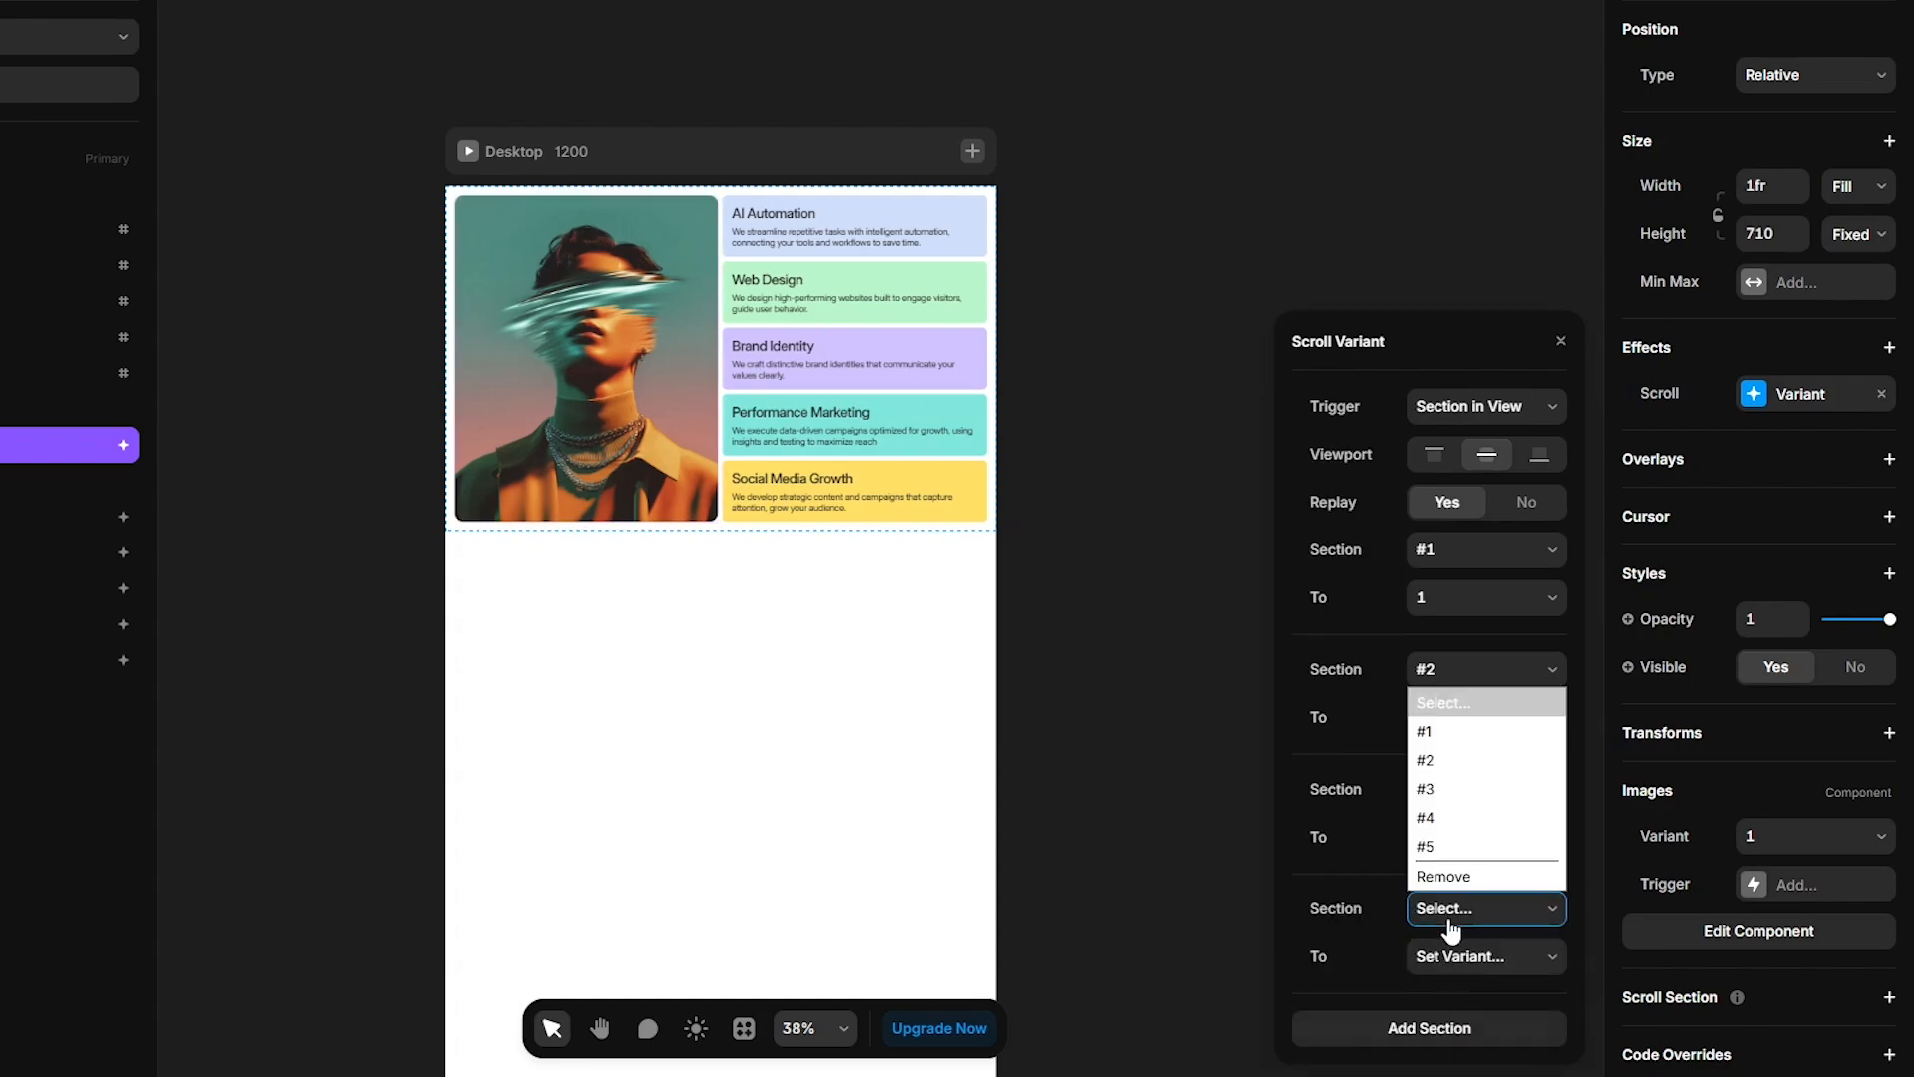
click(1446, 826)
click(1452, 953)
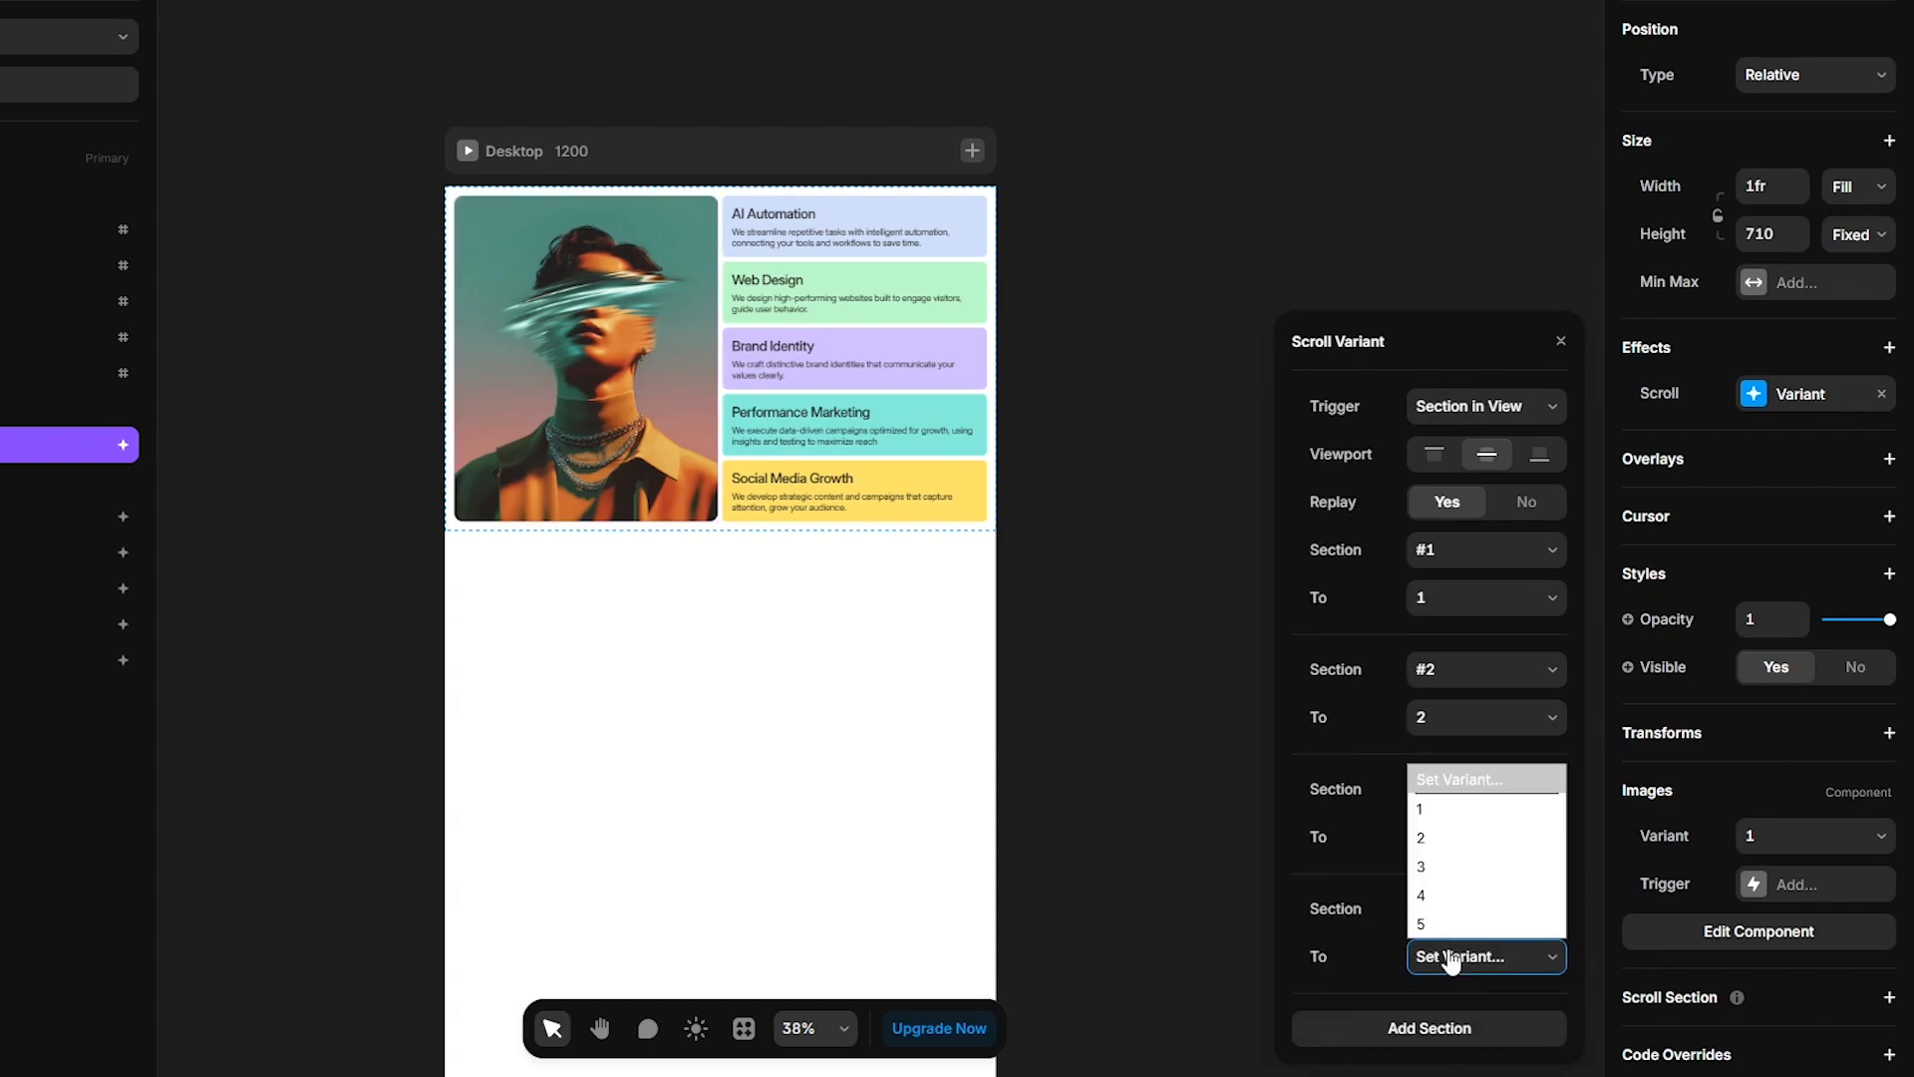
click(1451, 906)
click(1438, 1027)
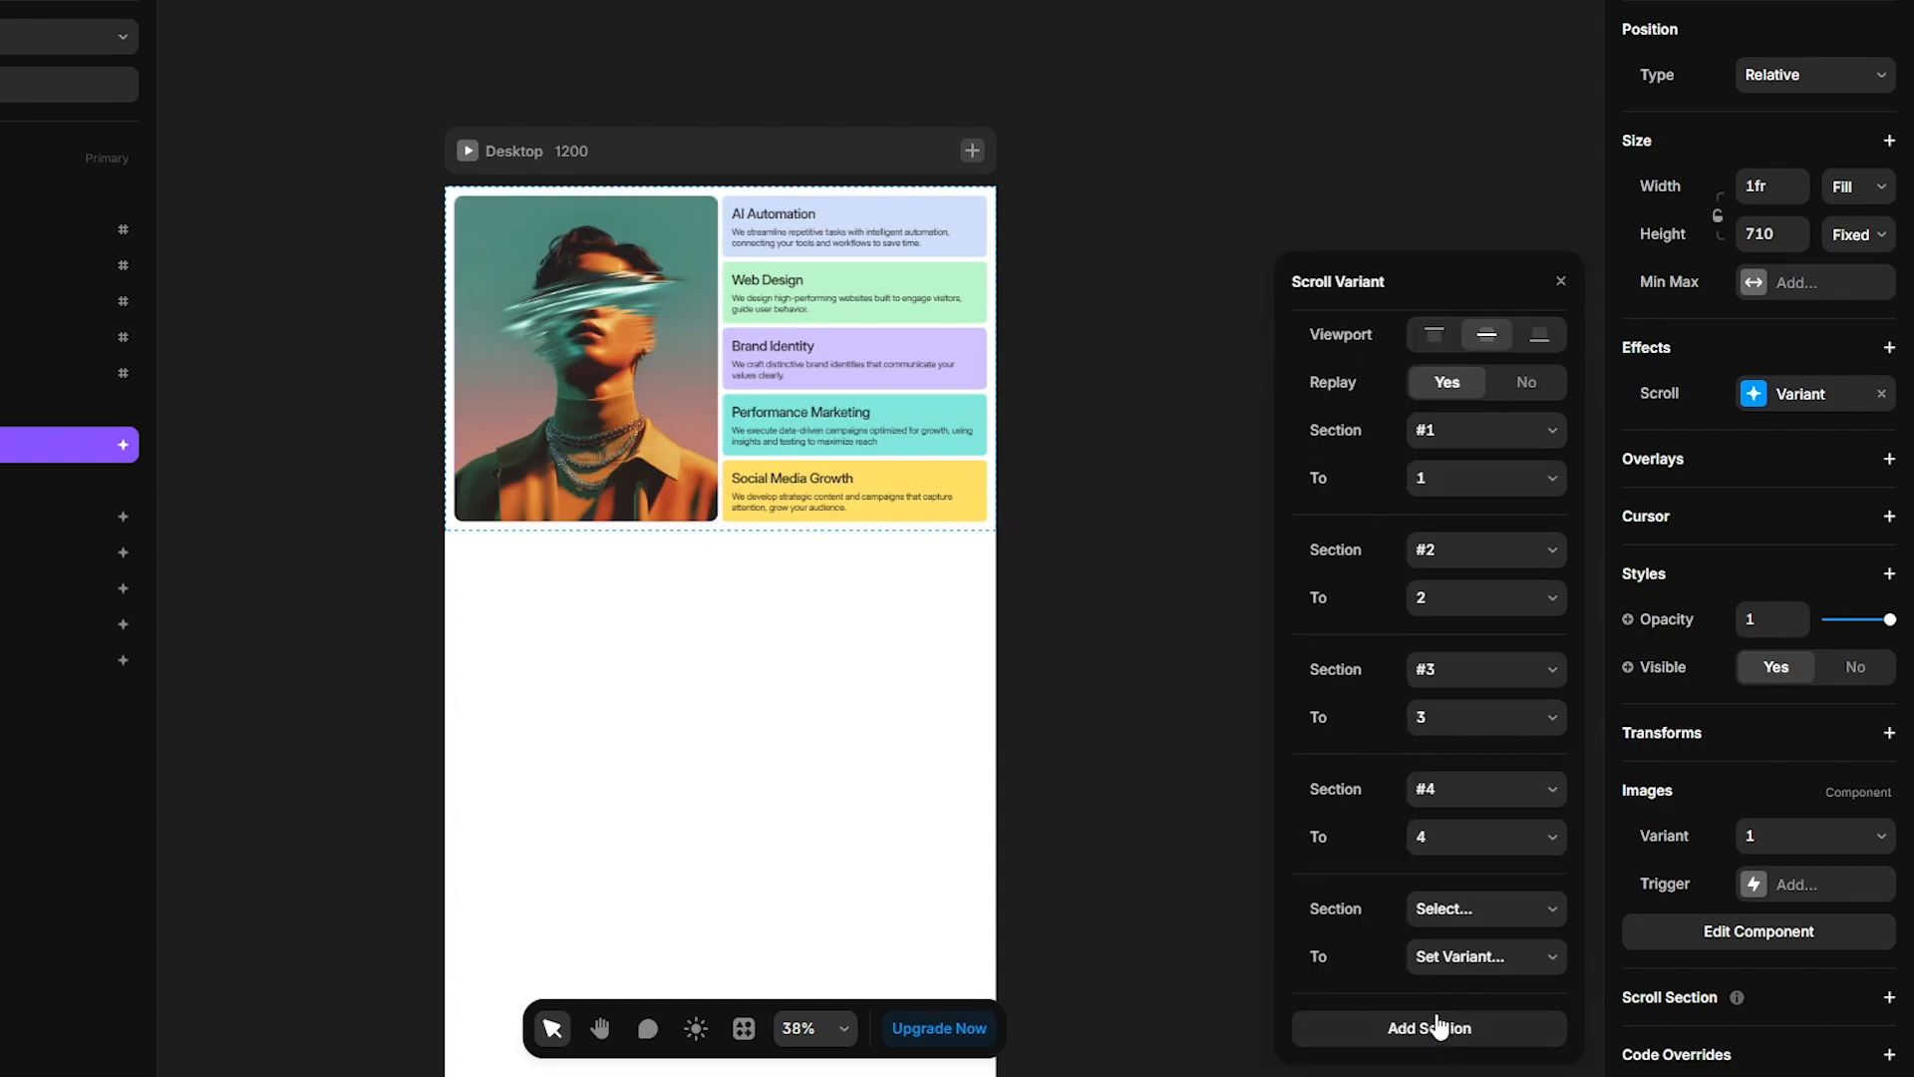
- Map scroll section #5 to image variant 5 and close the Scroll Variant settings
click(1433, 910)
click(1448, 848)
click(1470, 957)
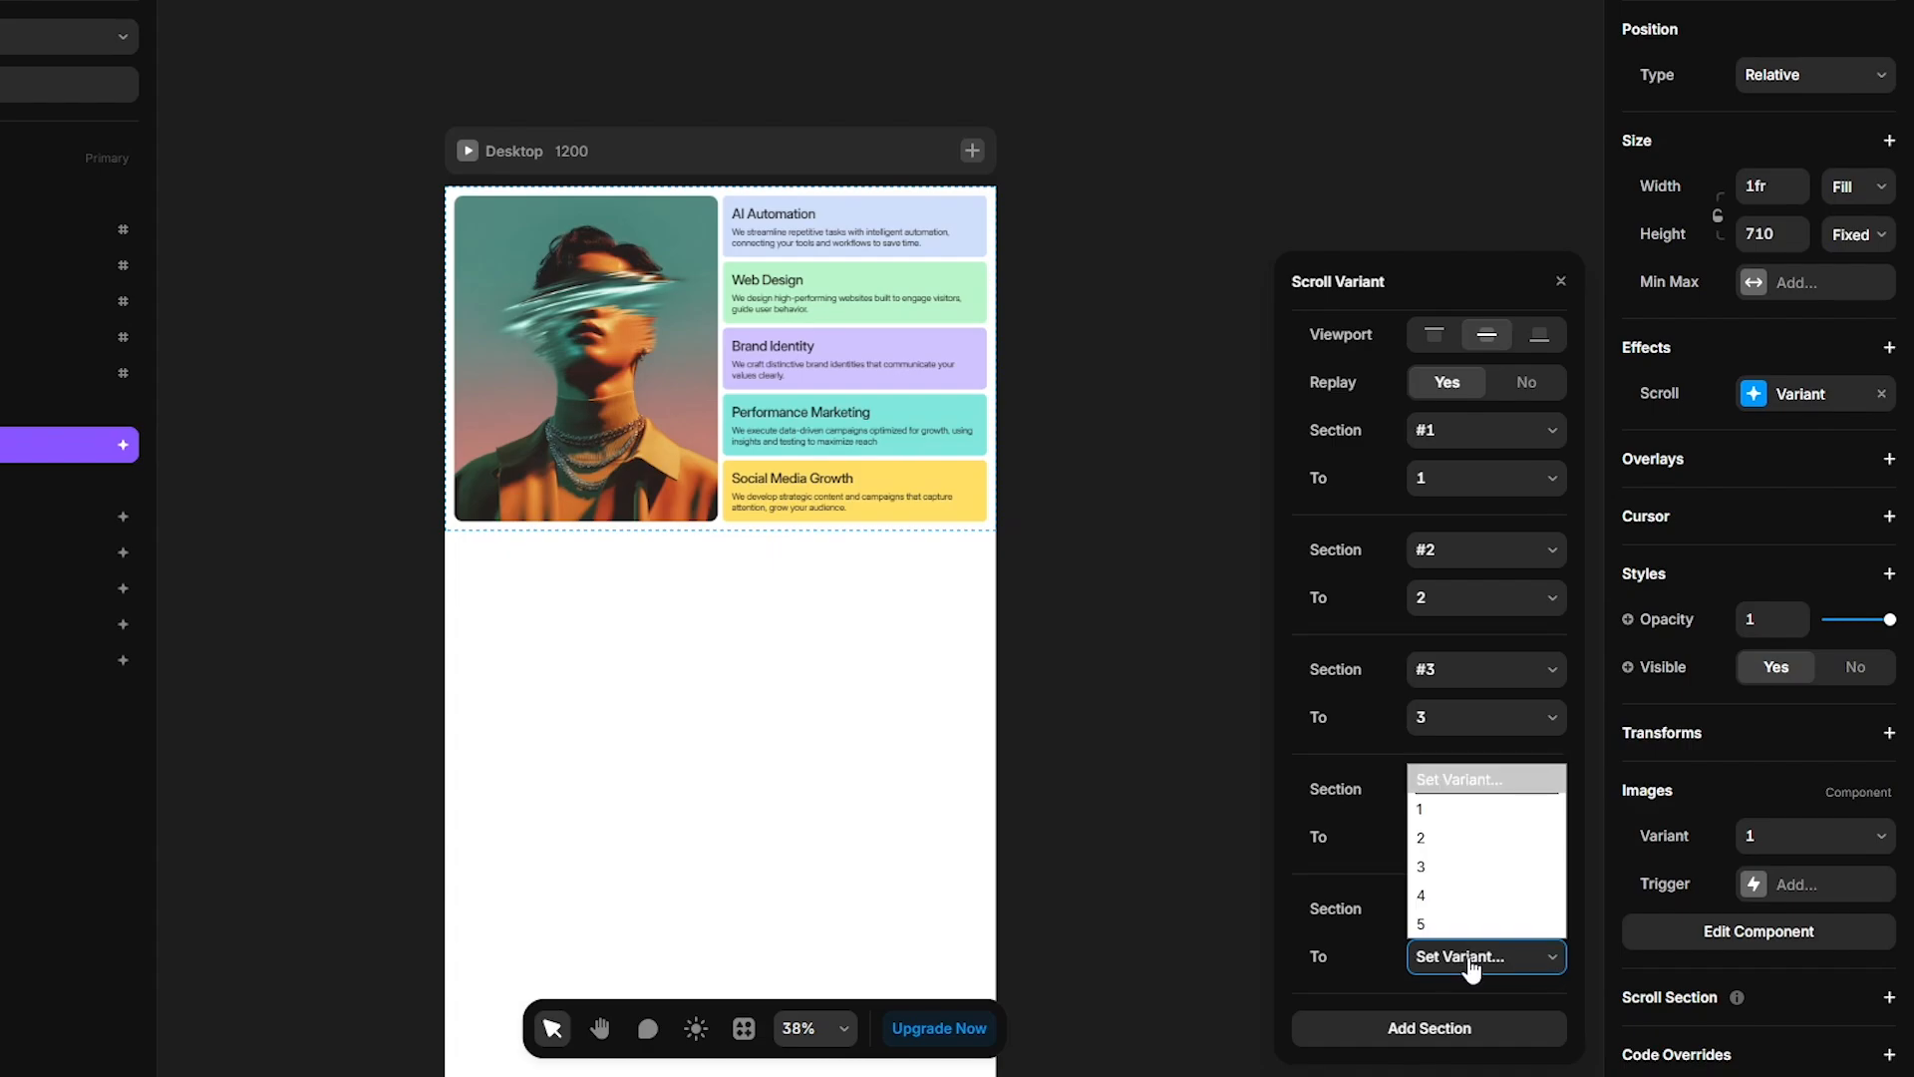
click(1451, 924)
click(1196, 814)
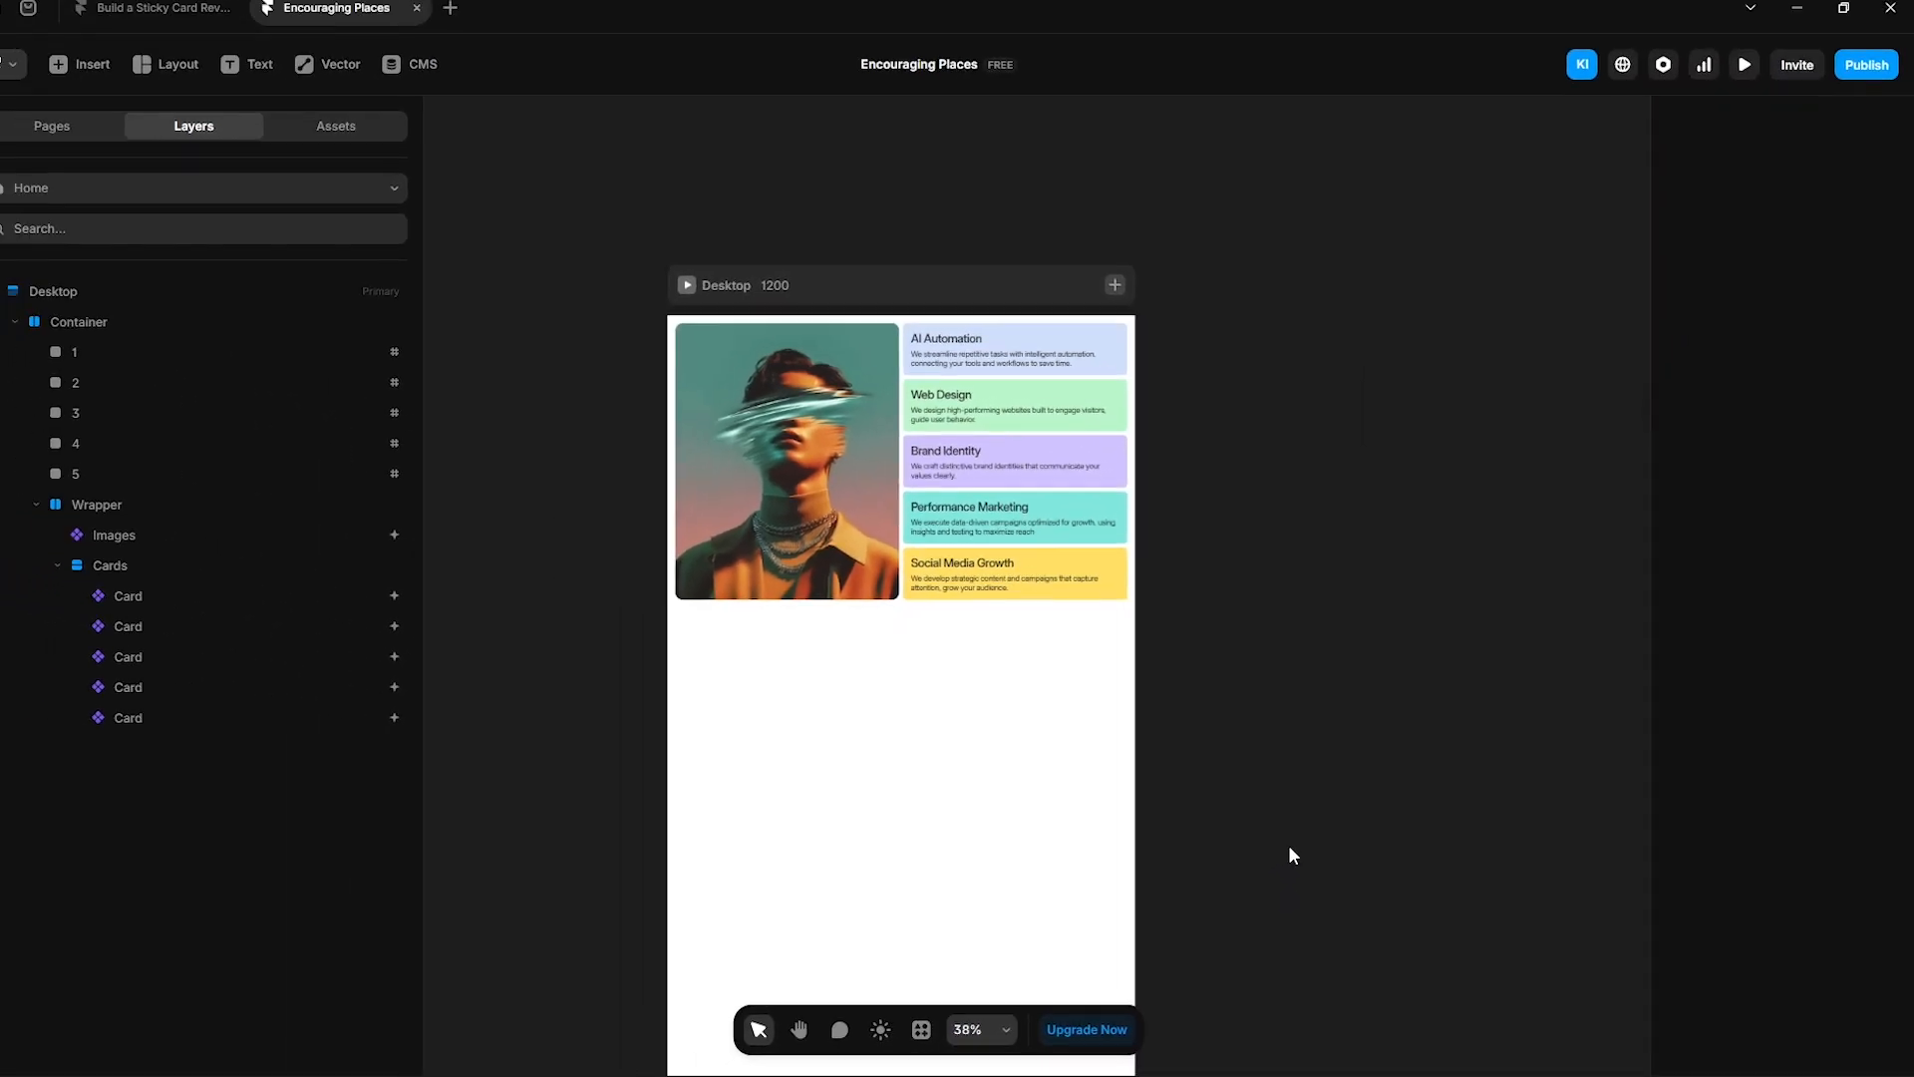
- Preview the page and scroll through it to check the image changes alongside the cards
click(1747, 82)
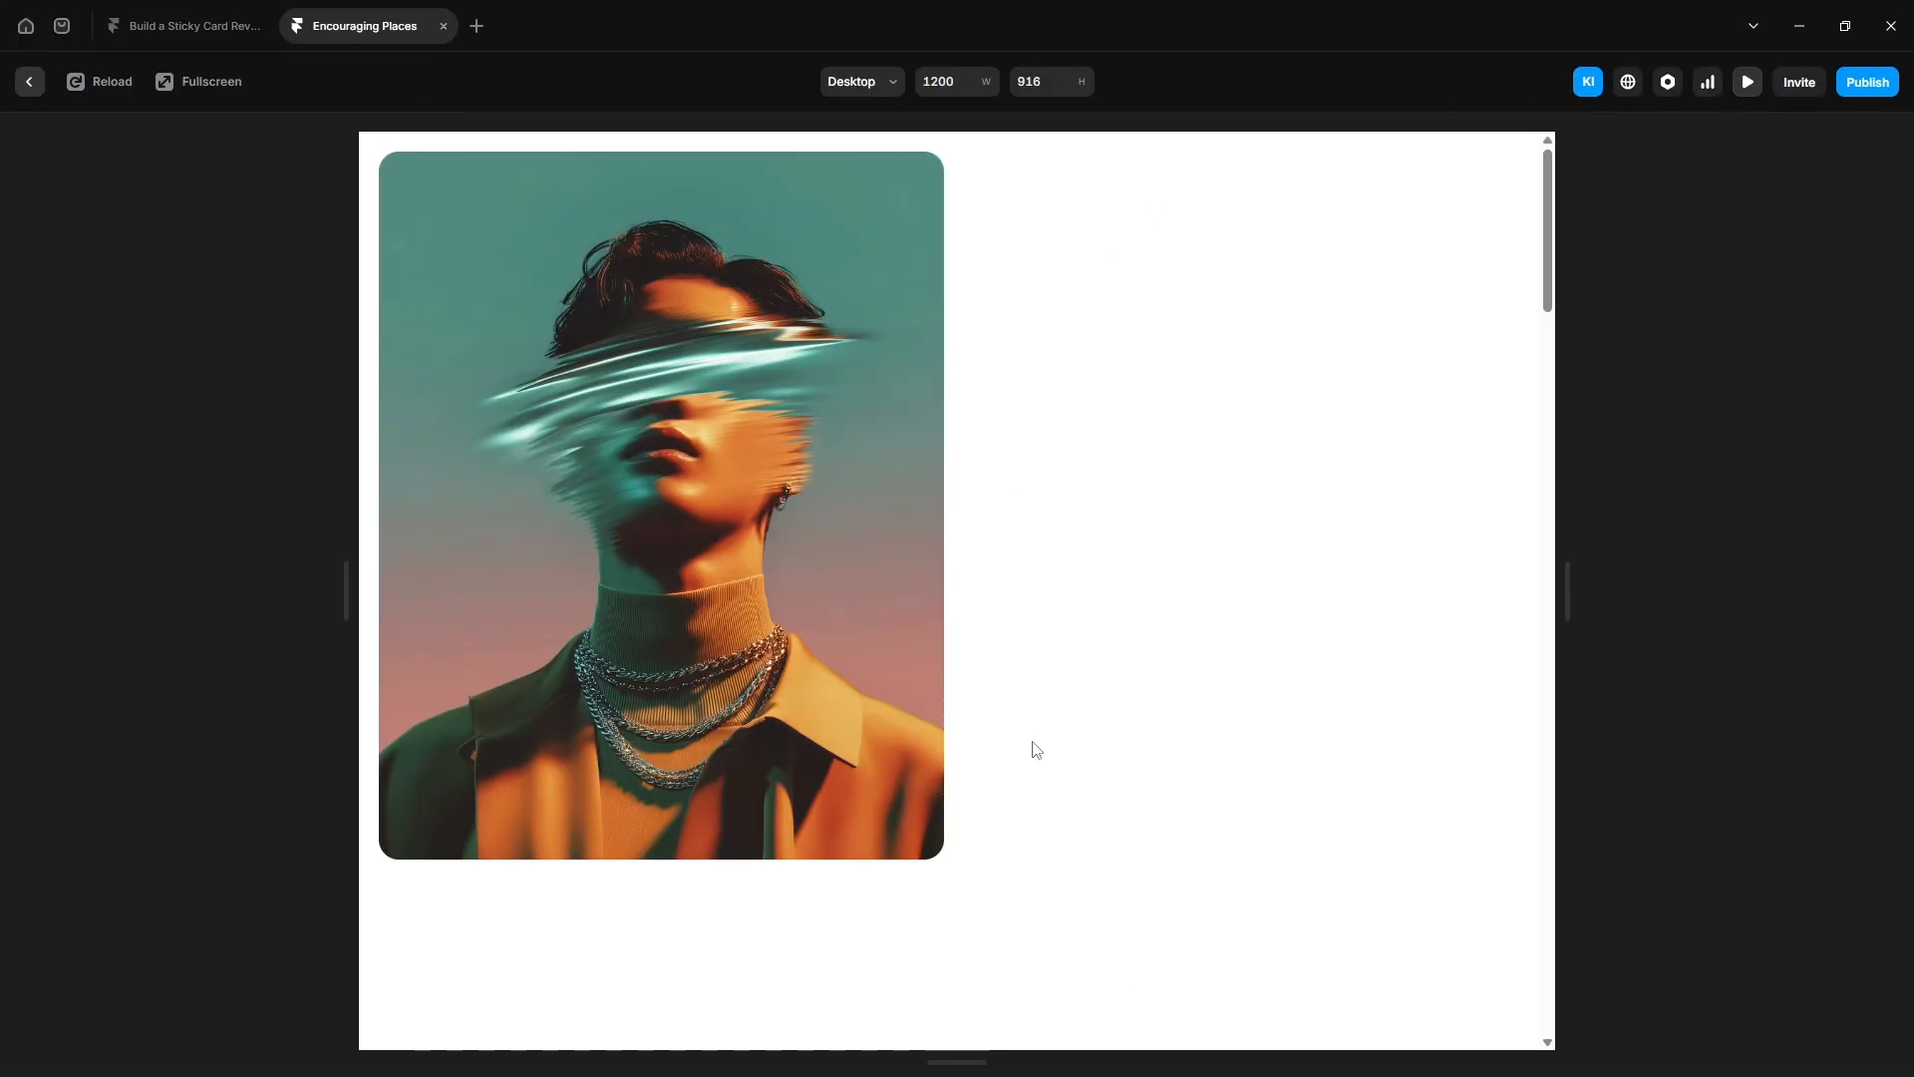
scroll(1037, 750, down, 3)
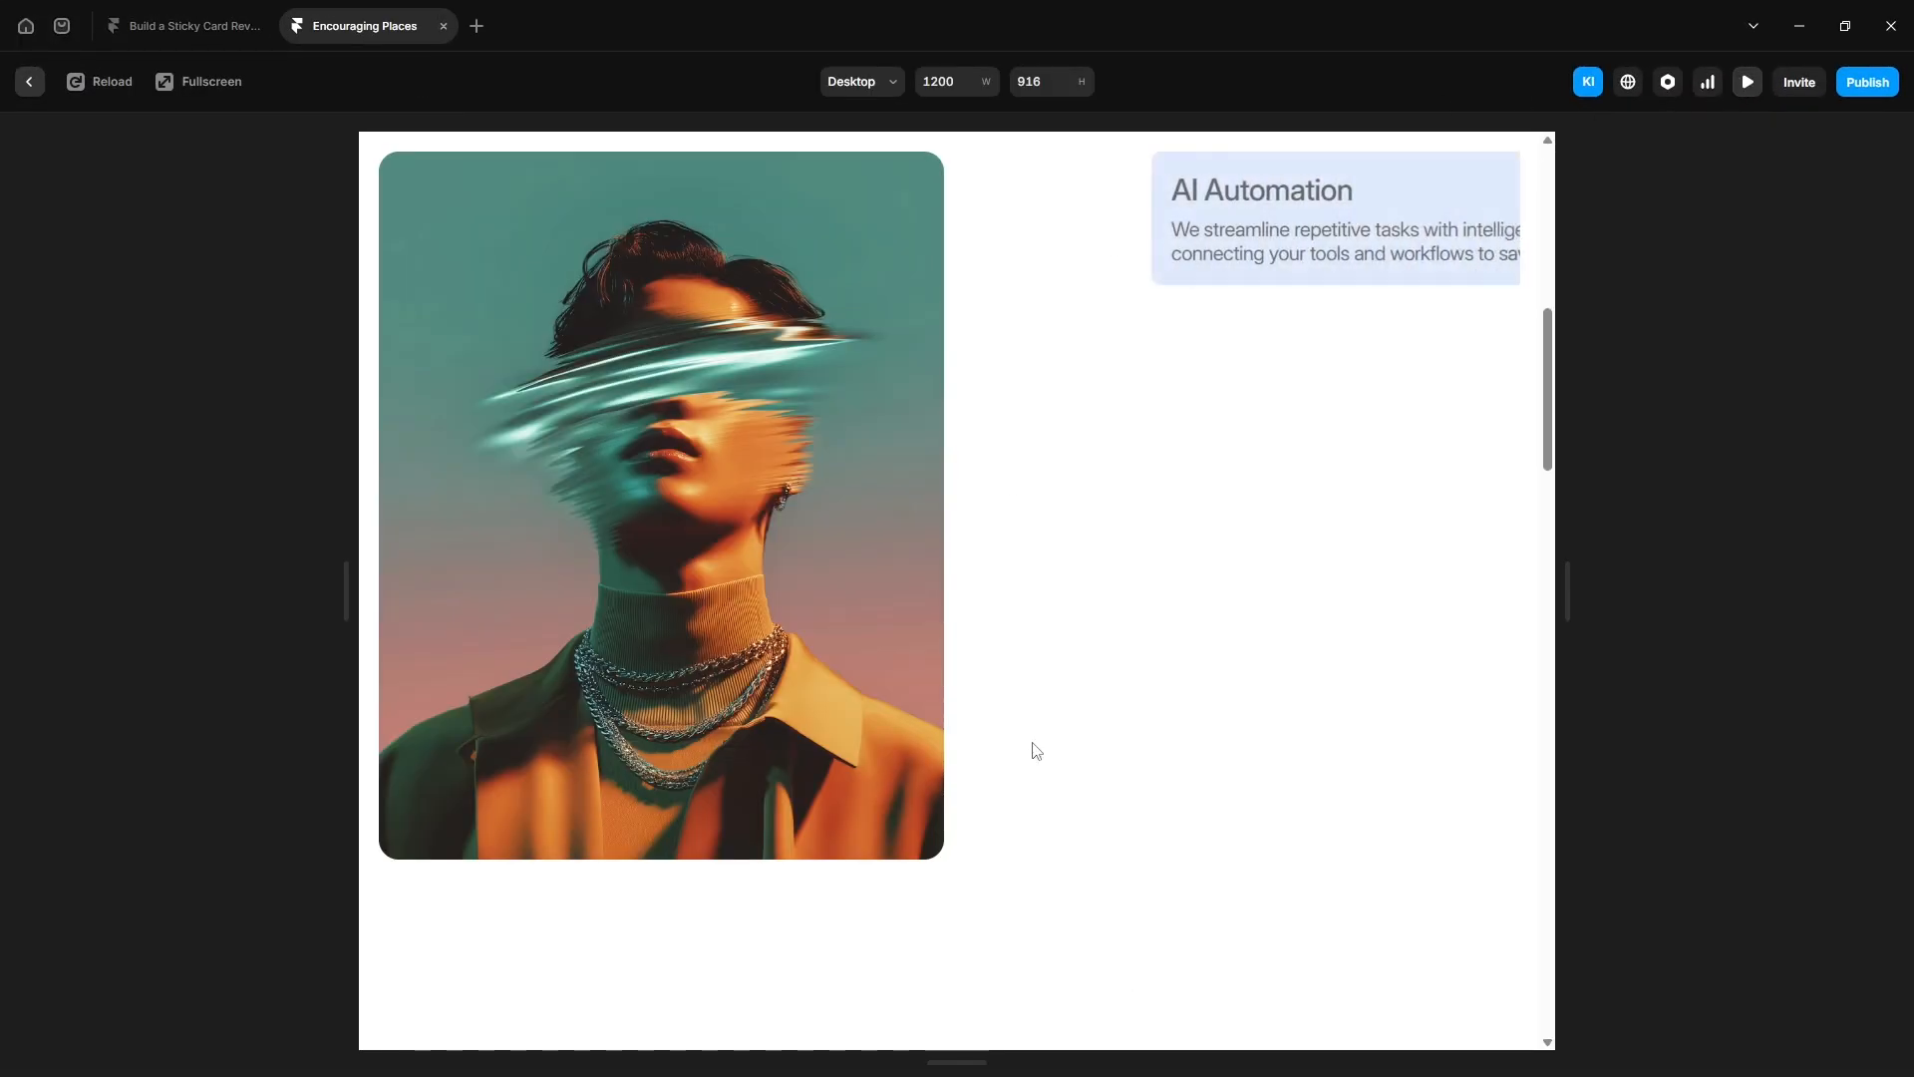
scroll(1074, 749, down, 3)
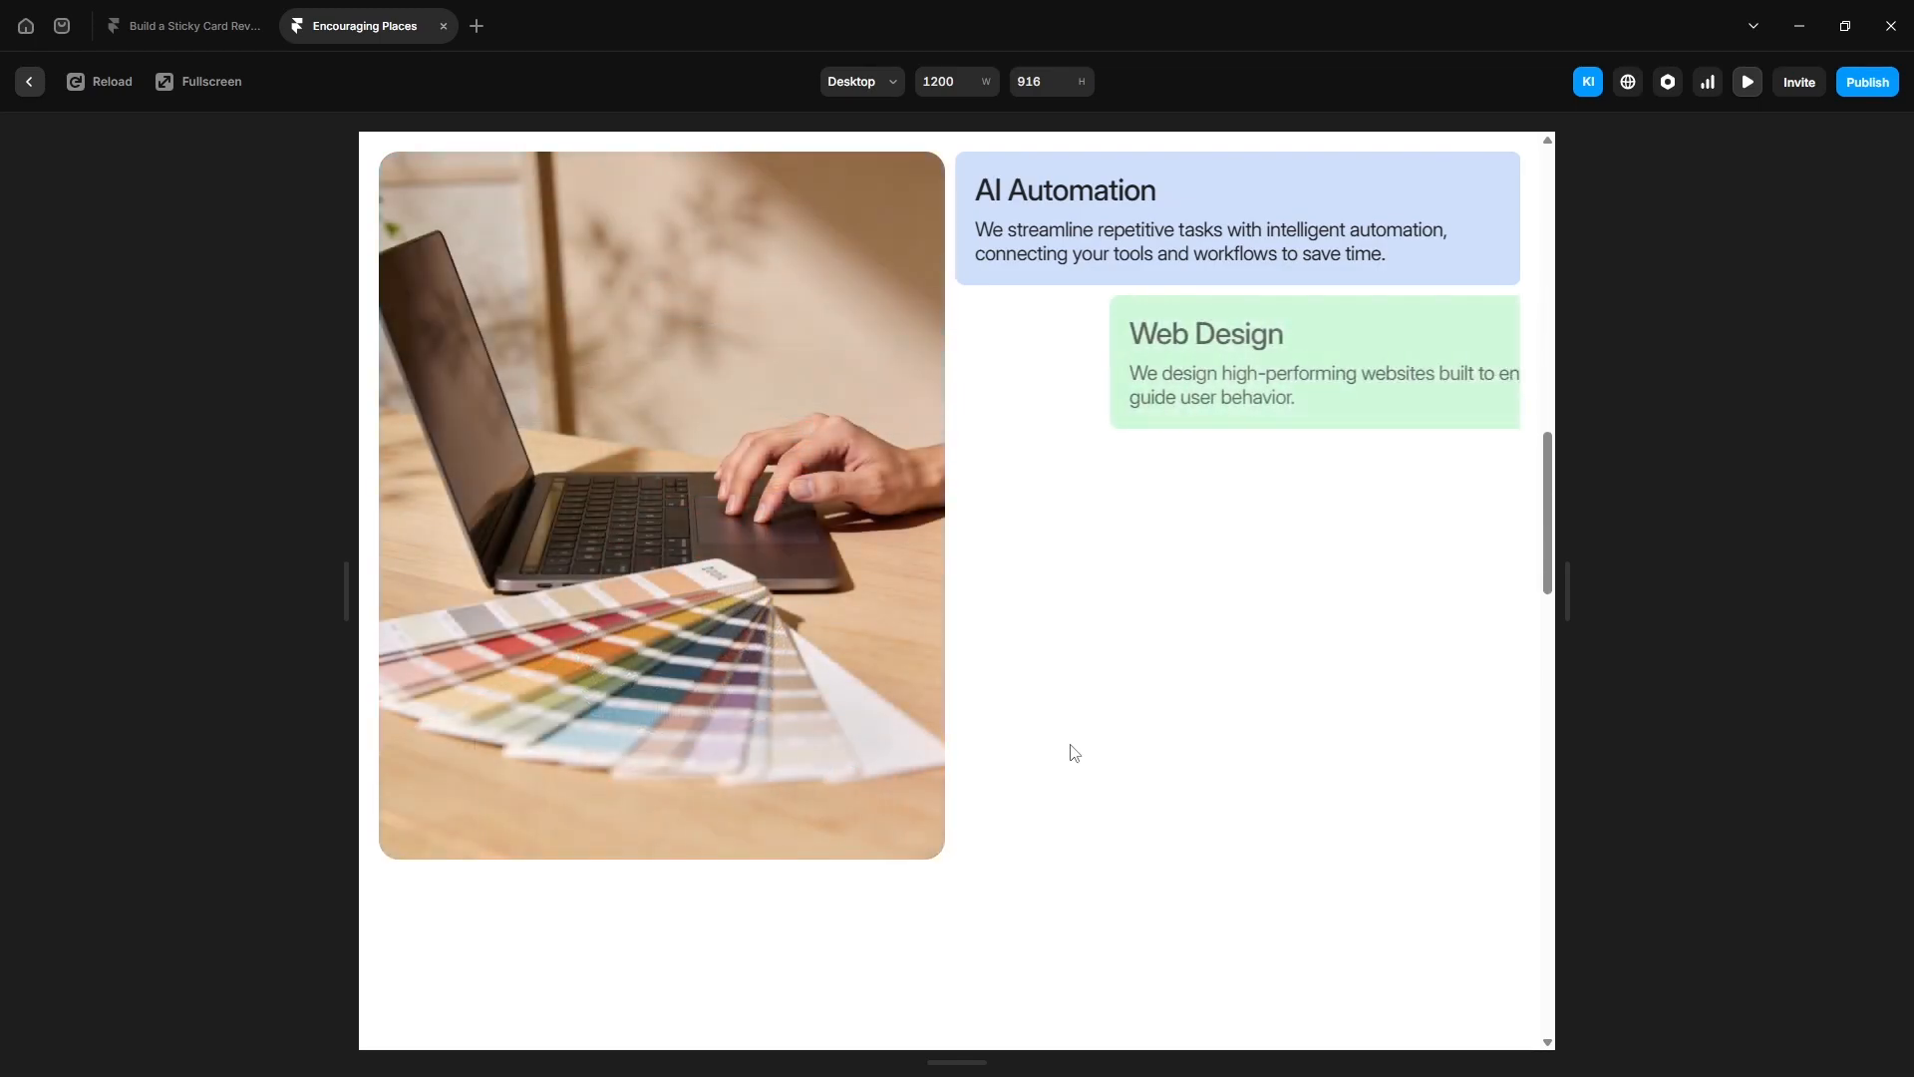
scroll(1070, 741, down, 5)
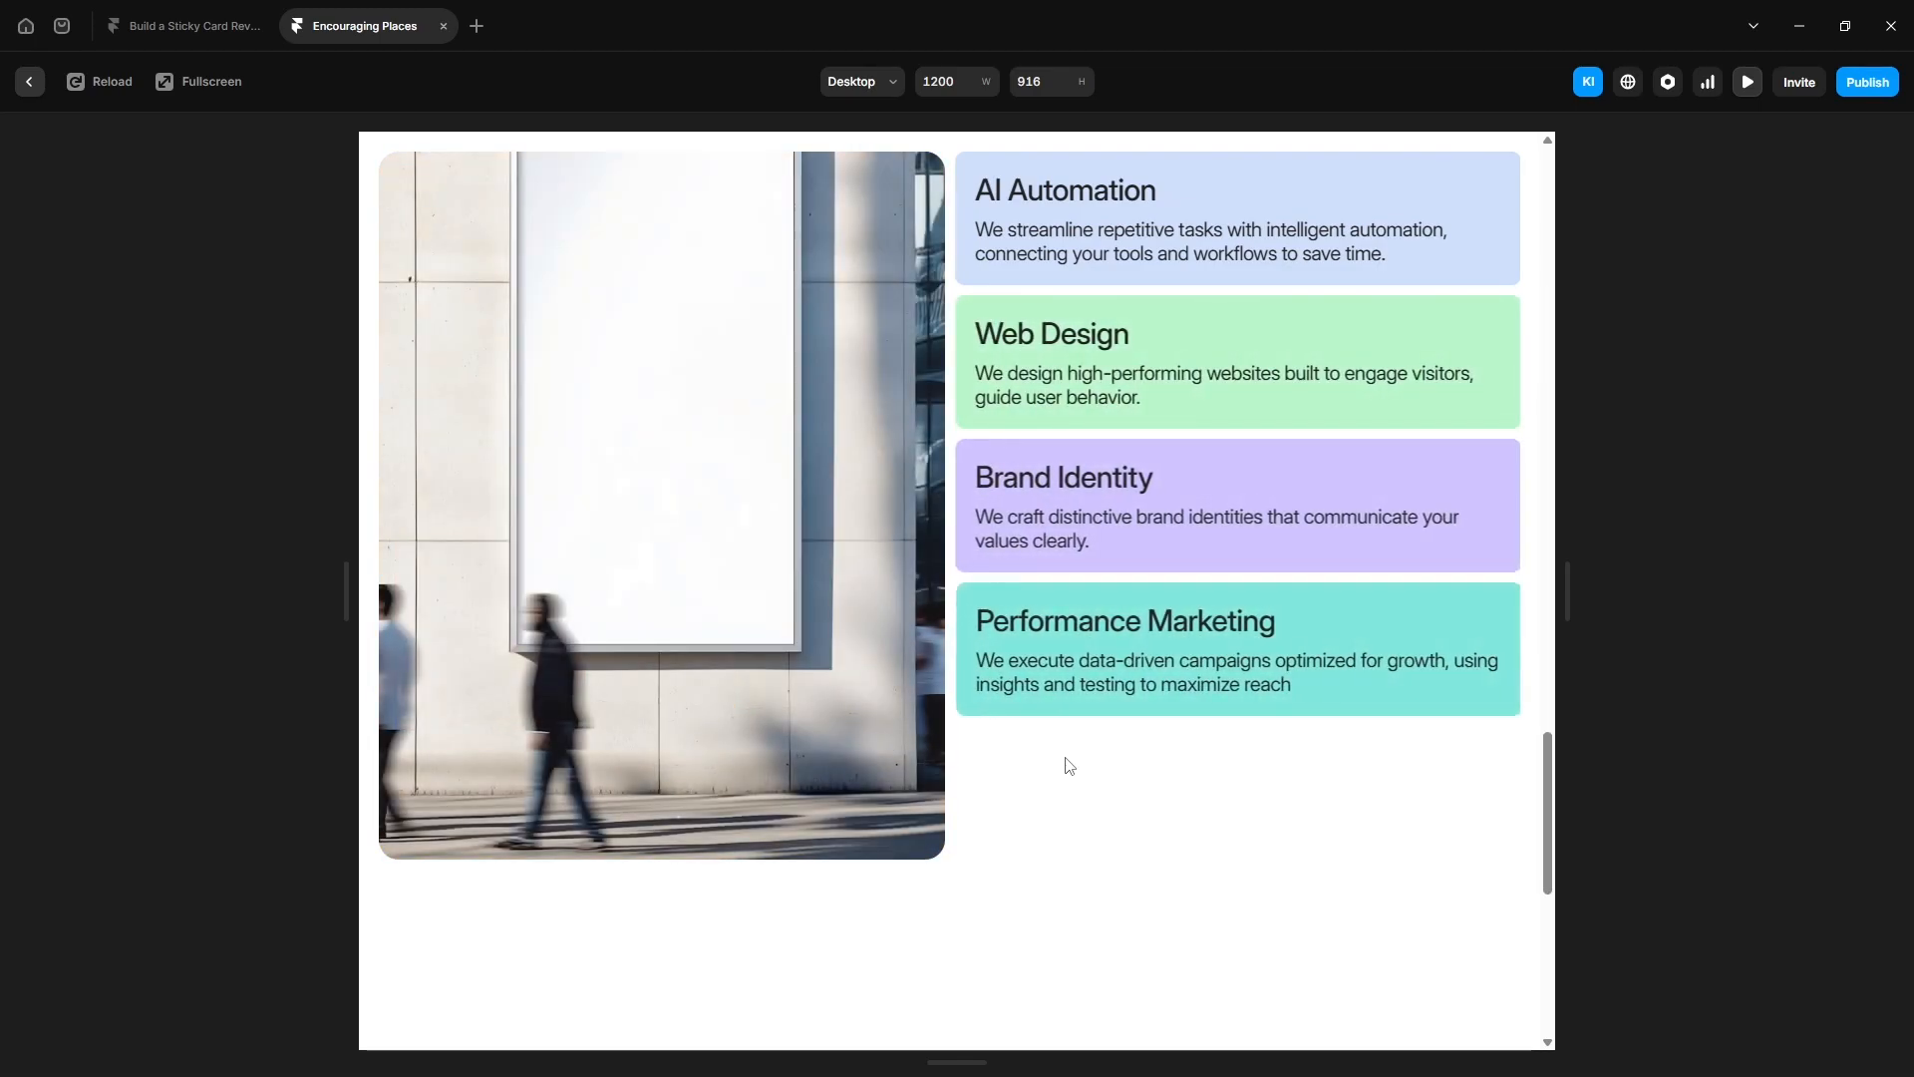
scroll(1069, 765, down, 3)
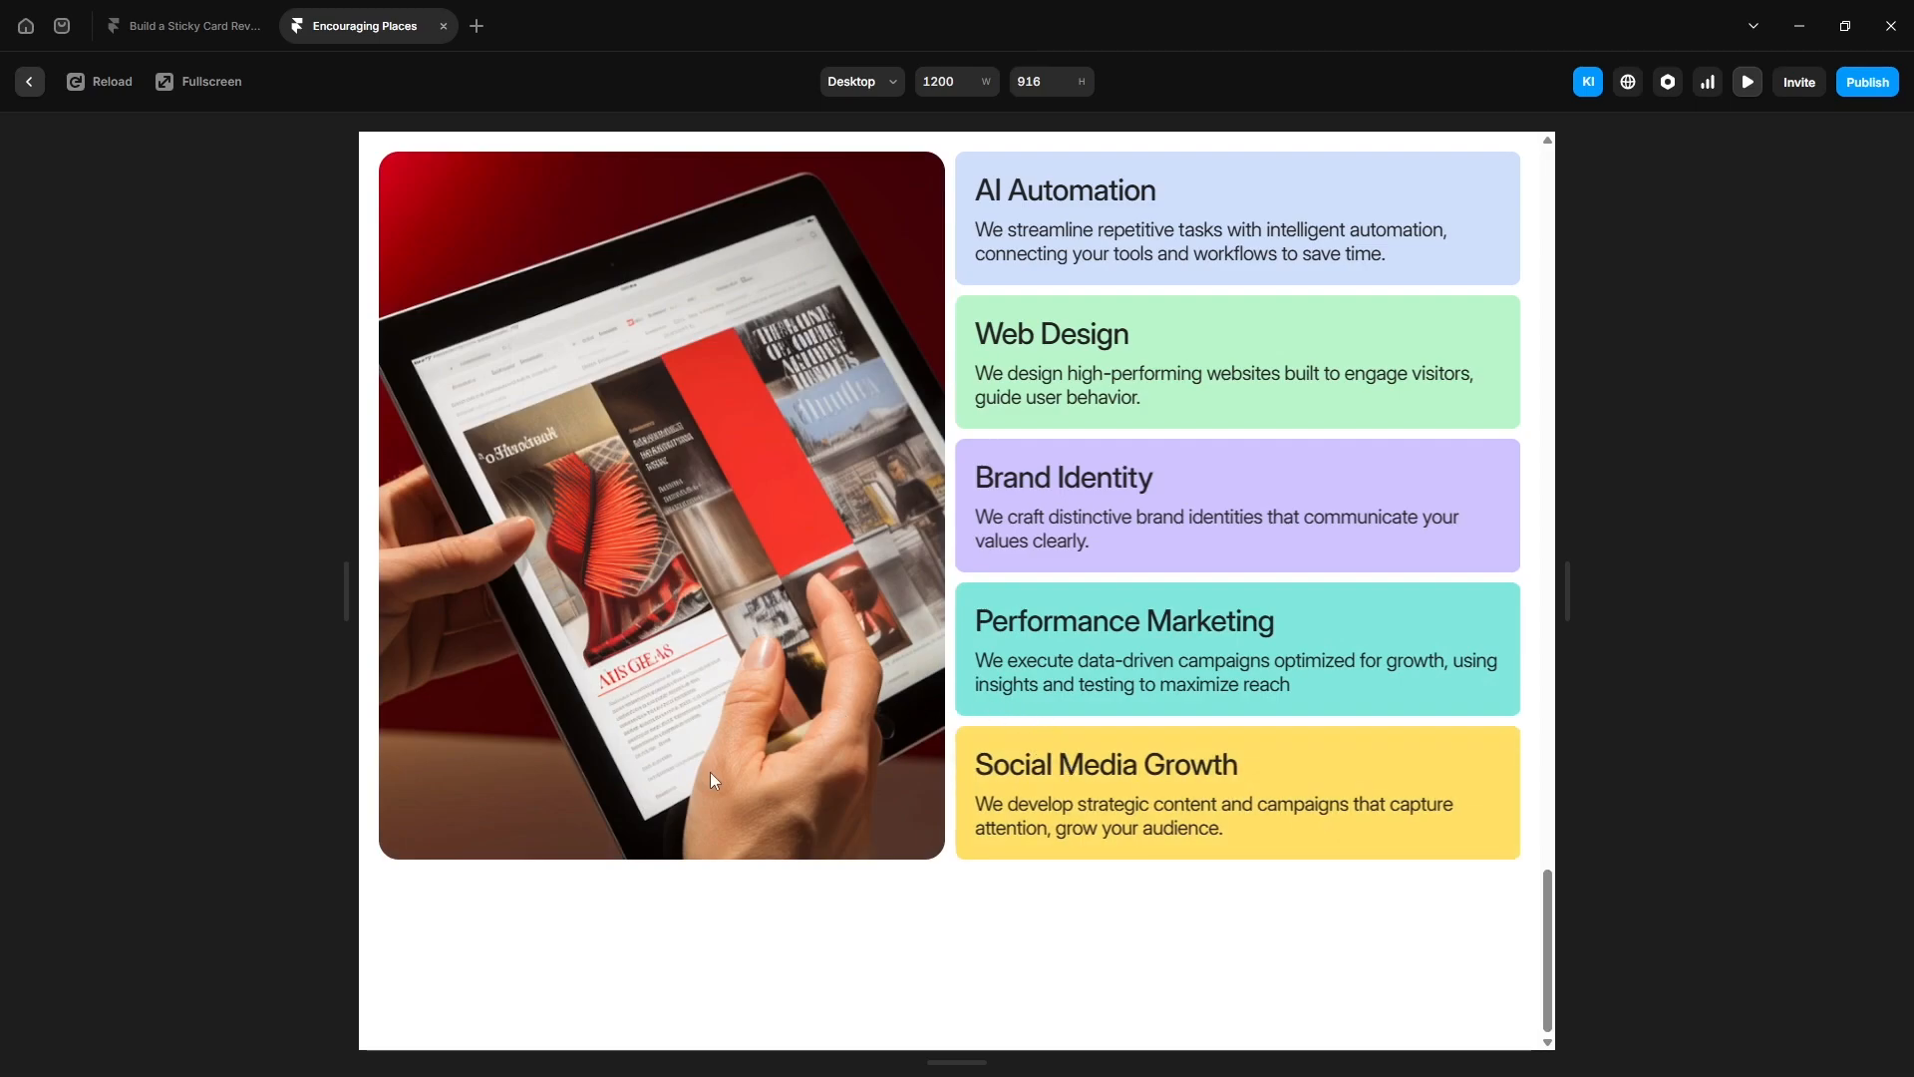
key(Escape)
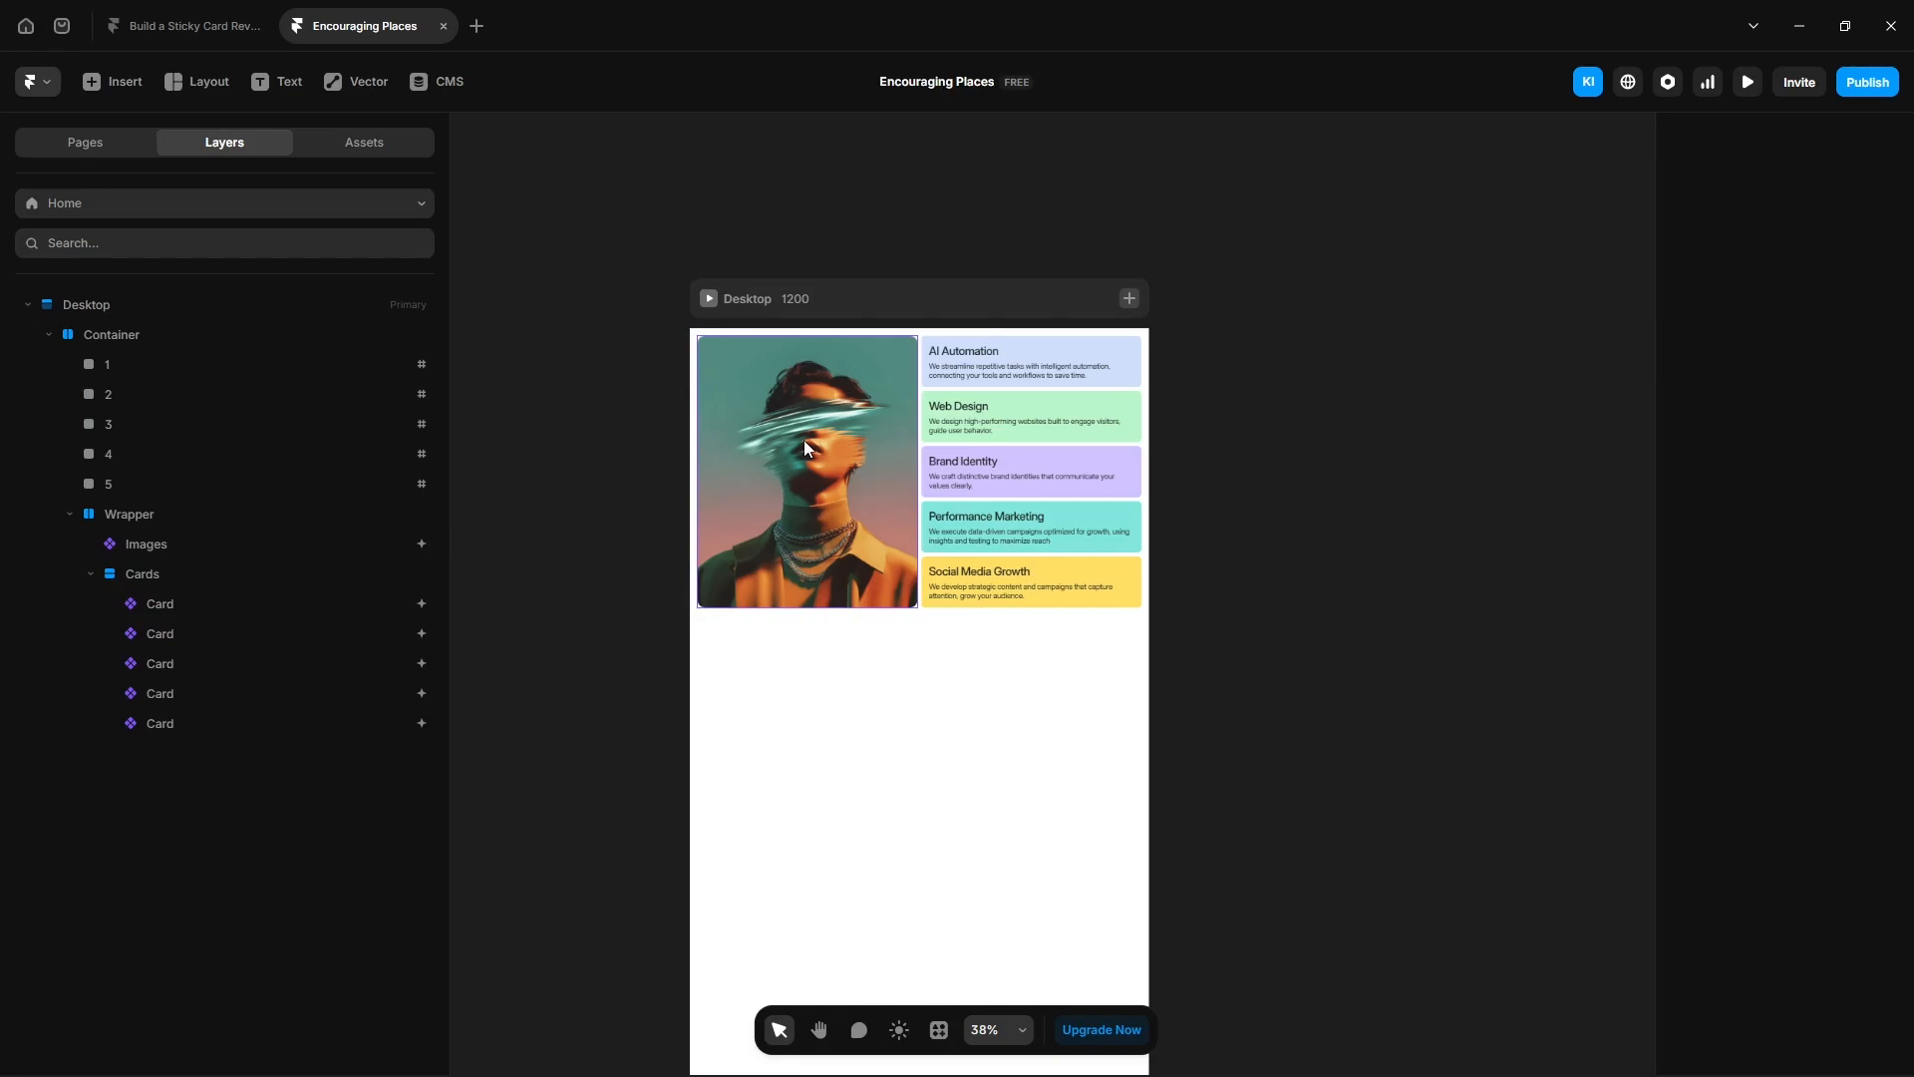
- Open the Images component and set its variant transition time to 0.6, then return to the Home page
double_click(804, 440)
click(1819, 785)
click(1508, 698)
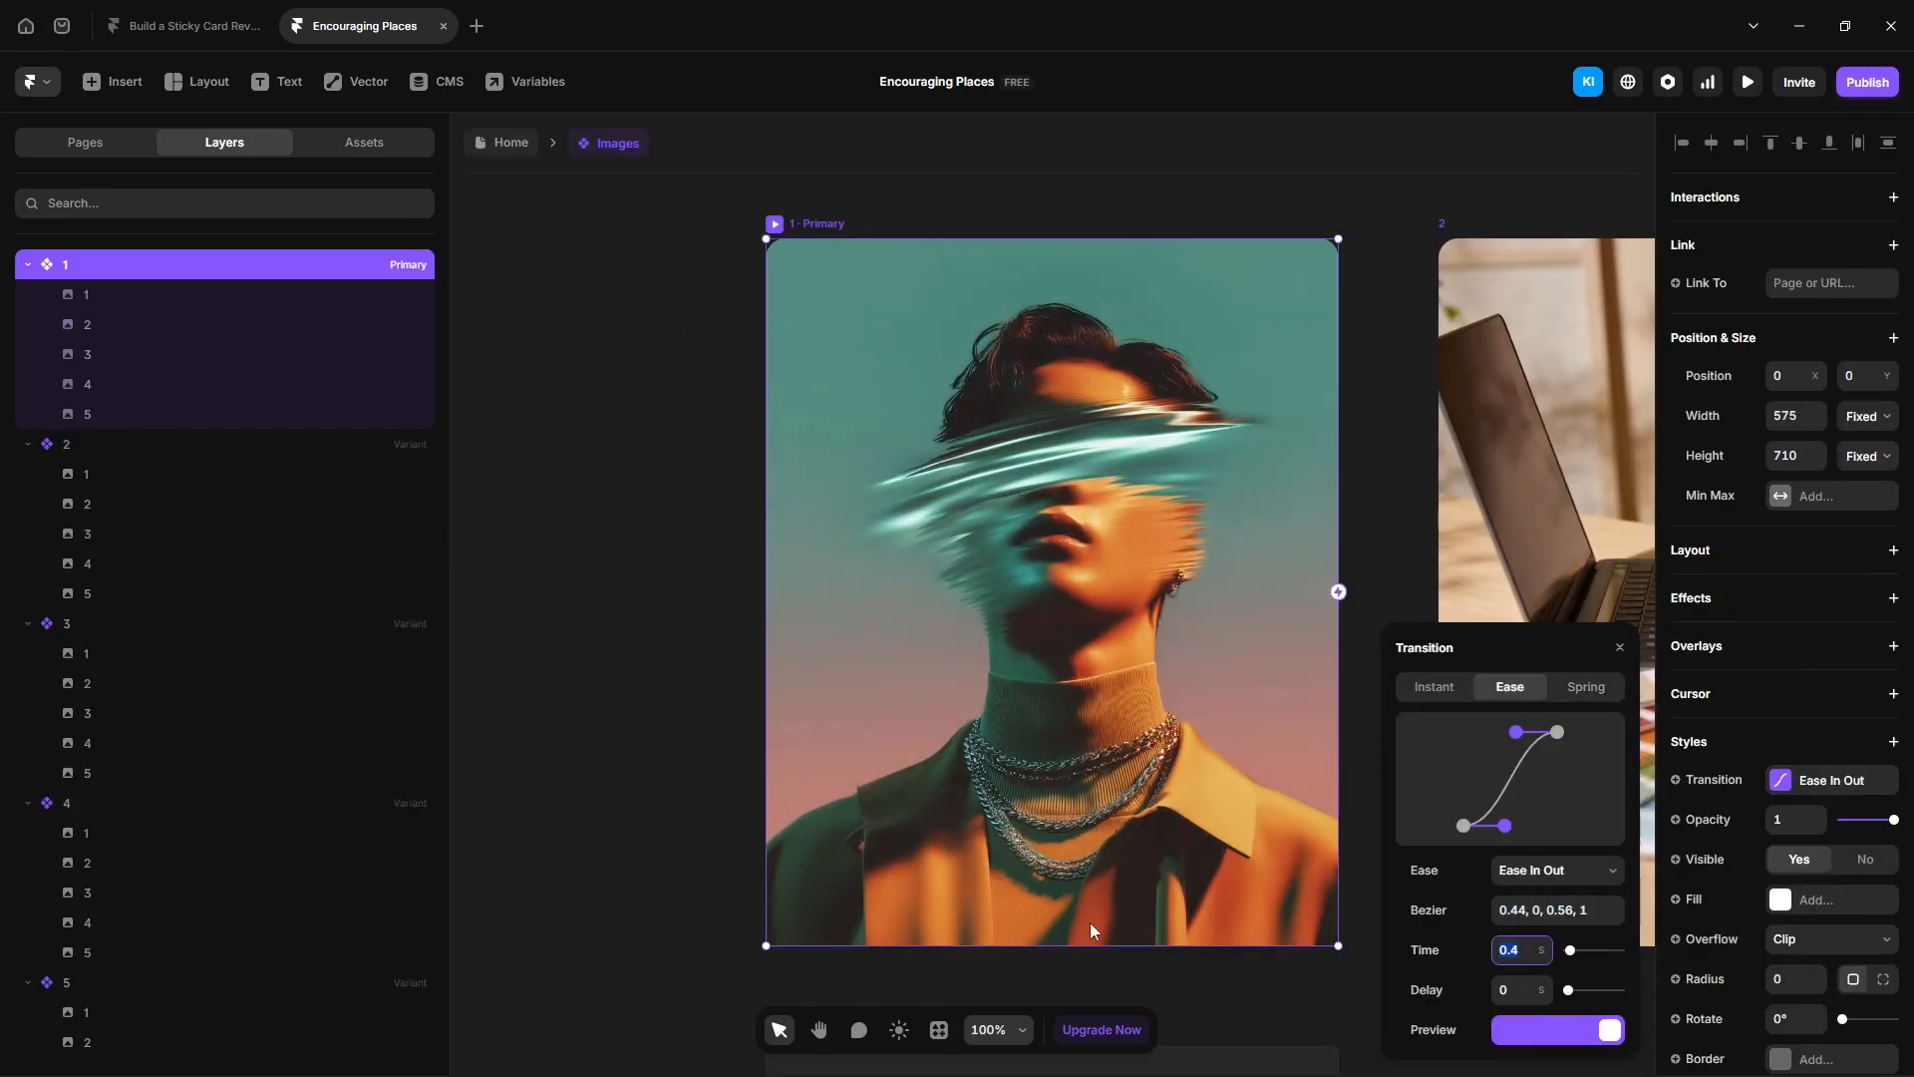
text(.6)
key(Return)
click(487, 145)
- Preview the page and scroll down and back up to check the slower image transitions
click(1748, 82)
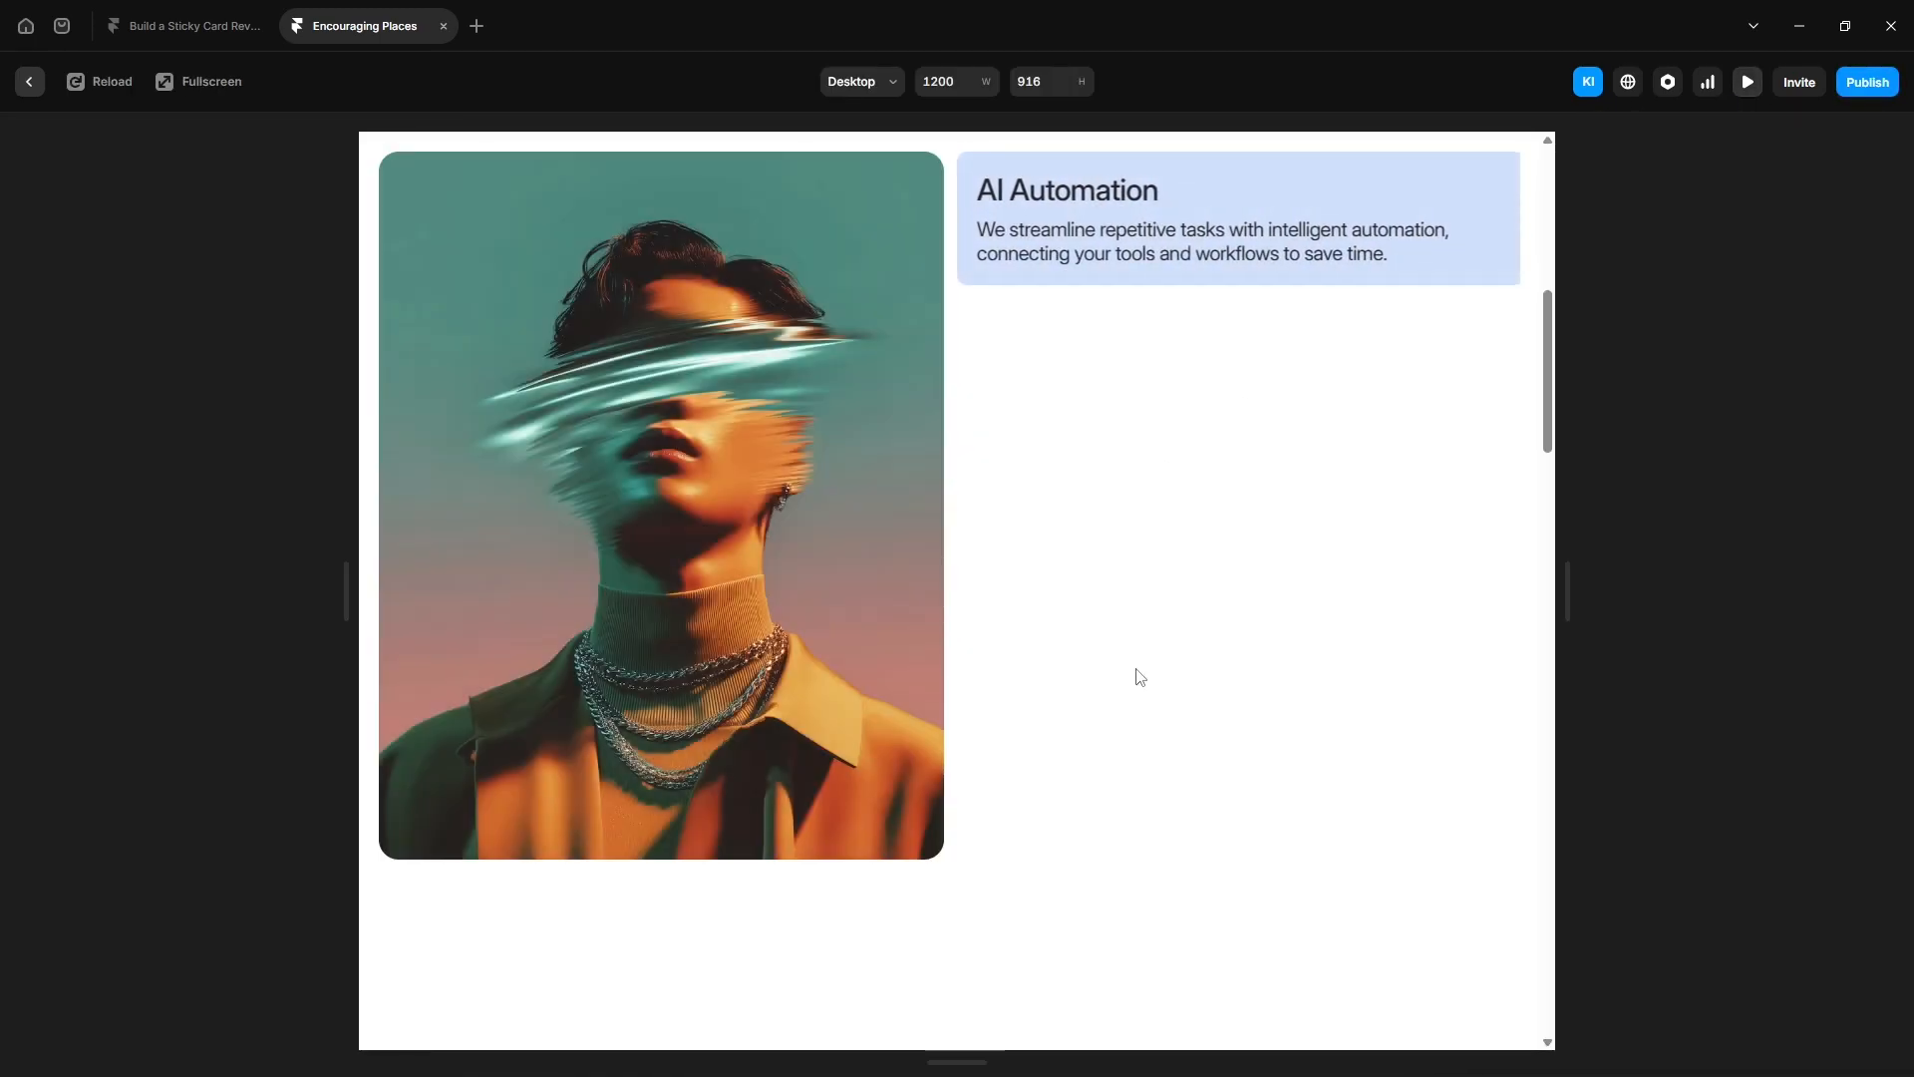
scroll(1139, 678, down, 5)
scroll(1140, 678, down, 5)
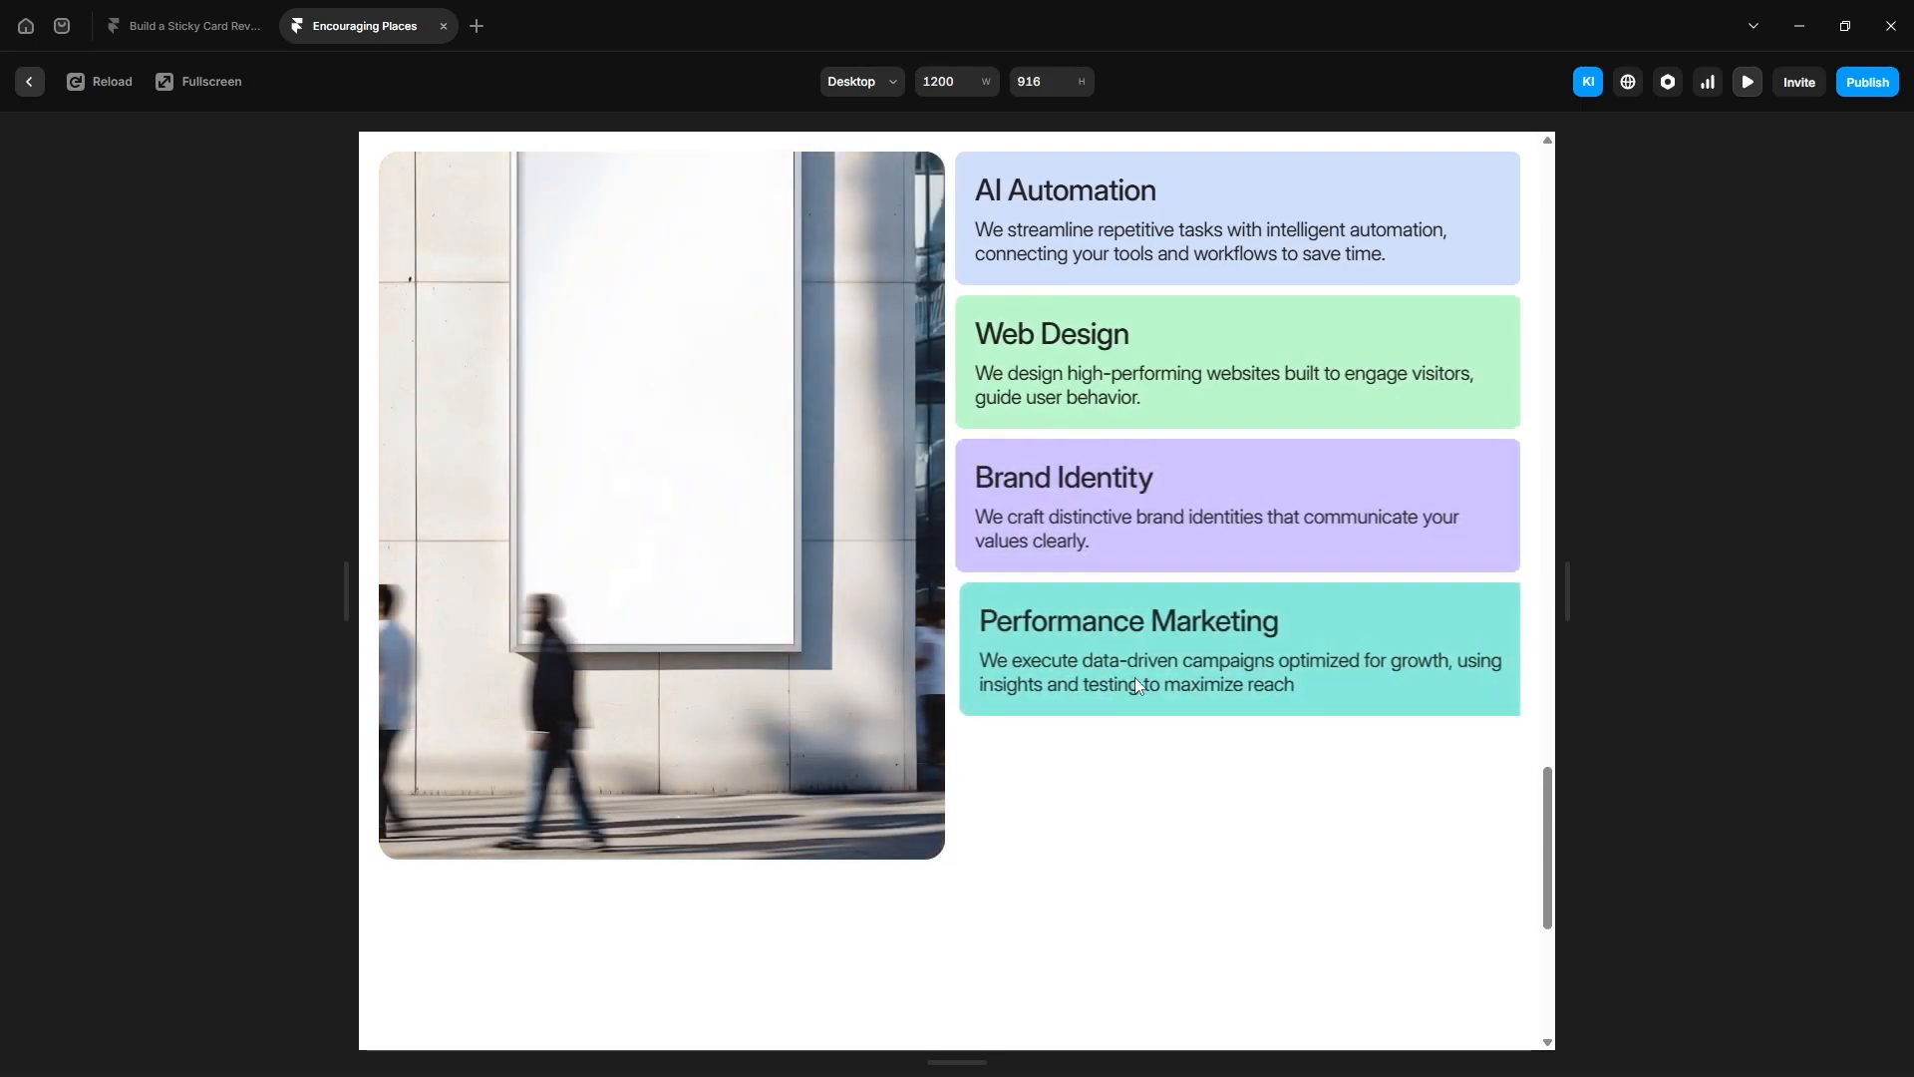
scroll(1137, 683, down, 5)
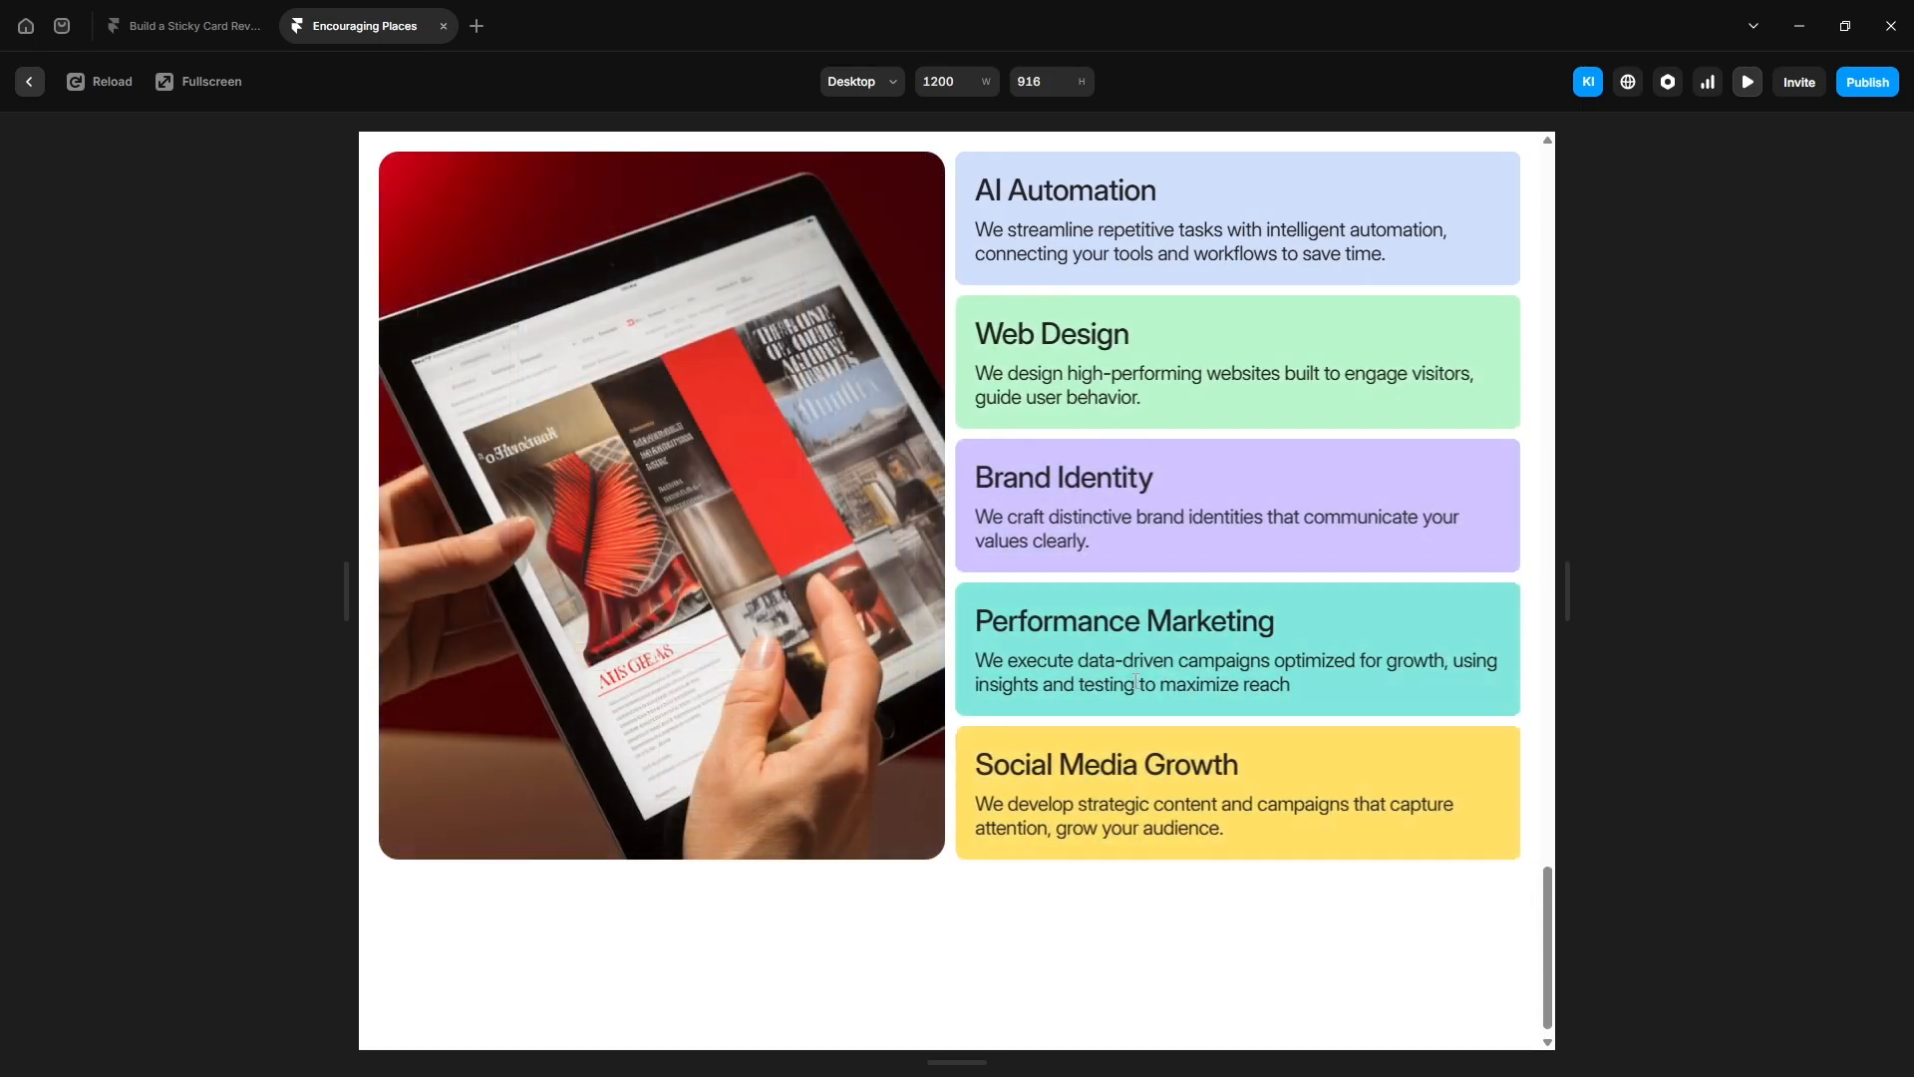
scroll(1136, 683, up, 5)
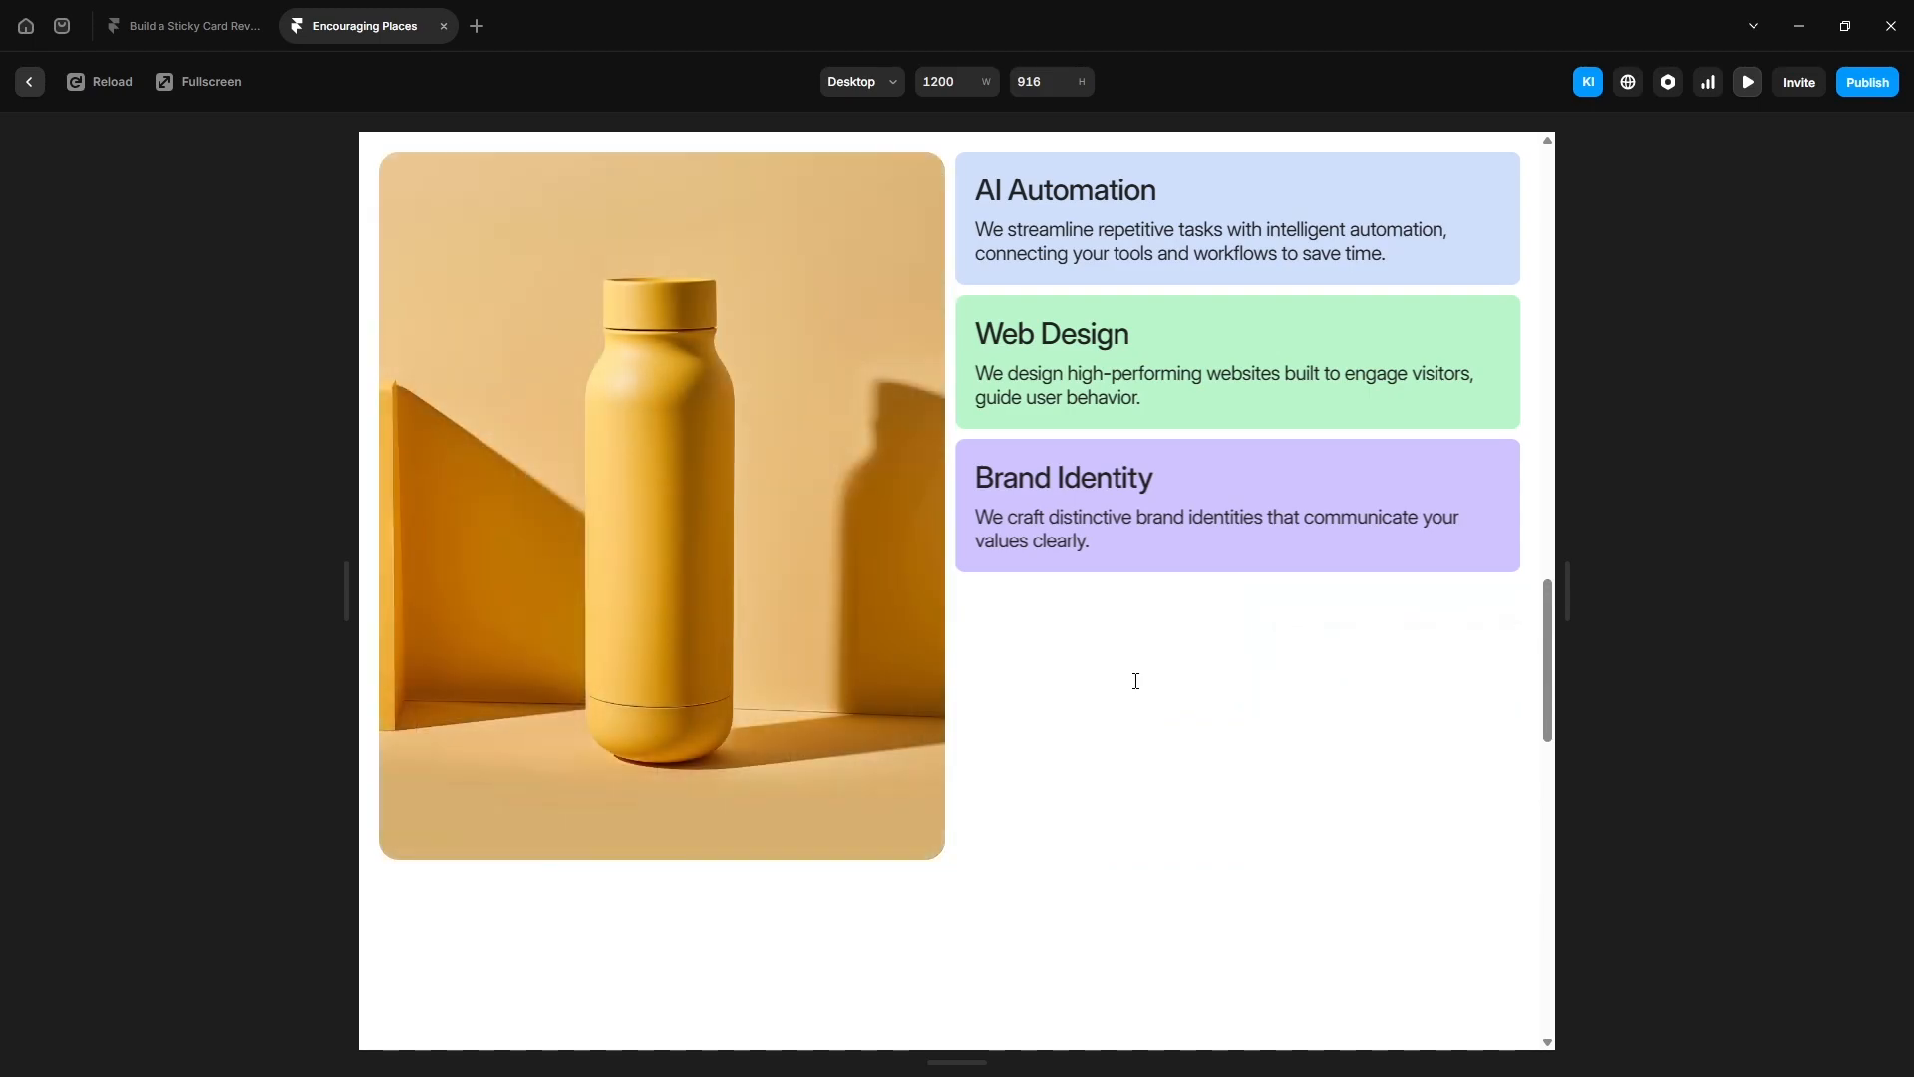
scroll(1136, 681, up, 5)
scroll(1136, 681, up, 3)
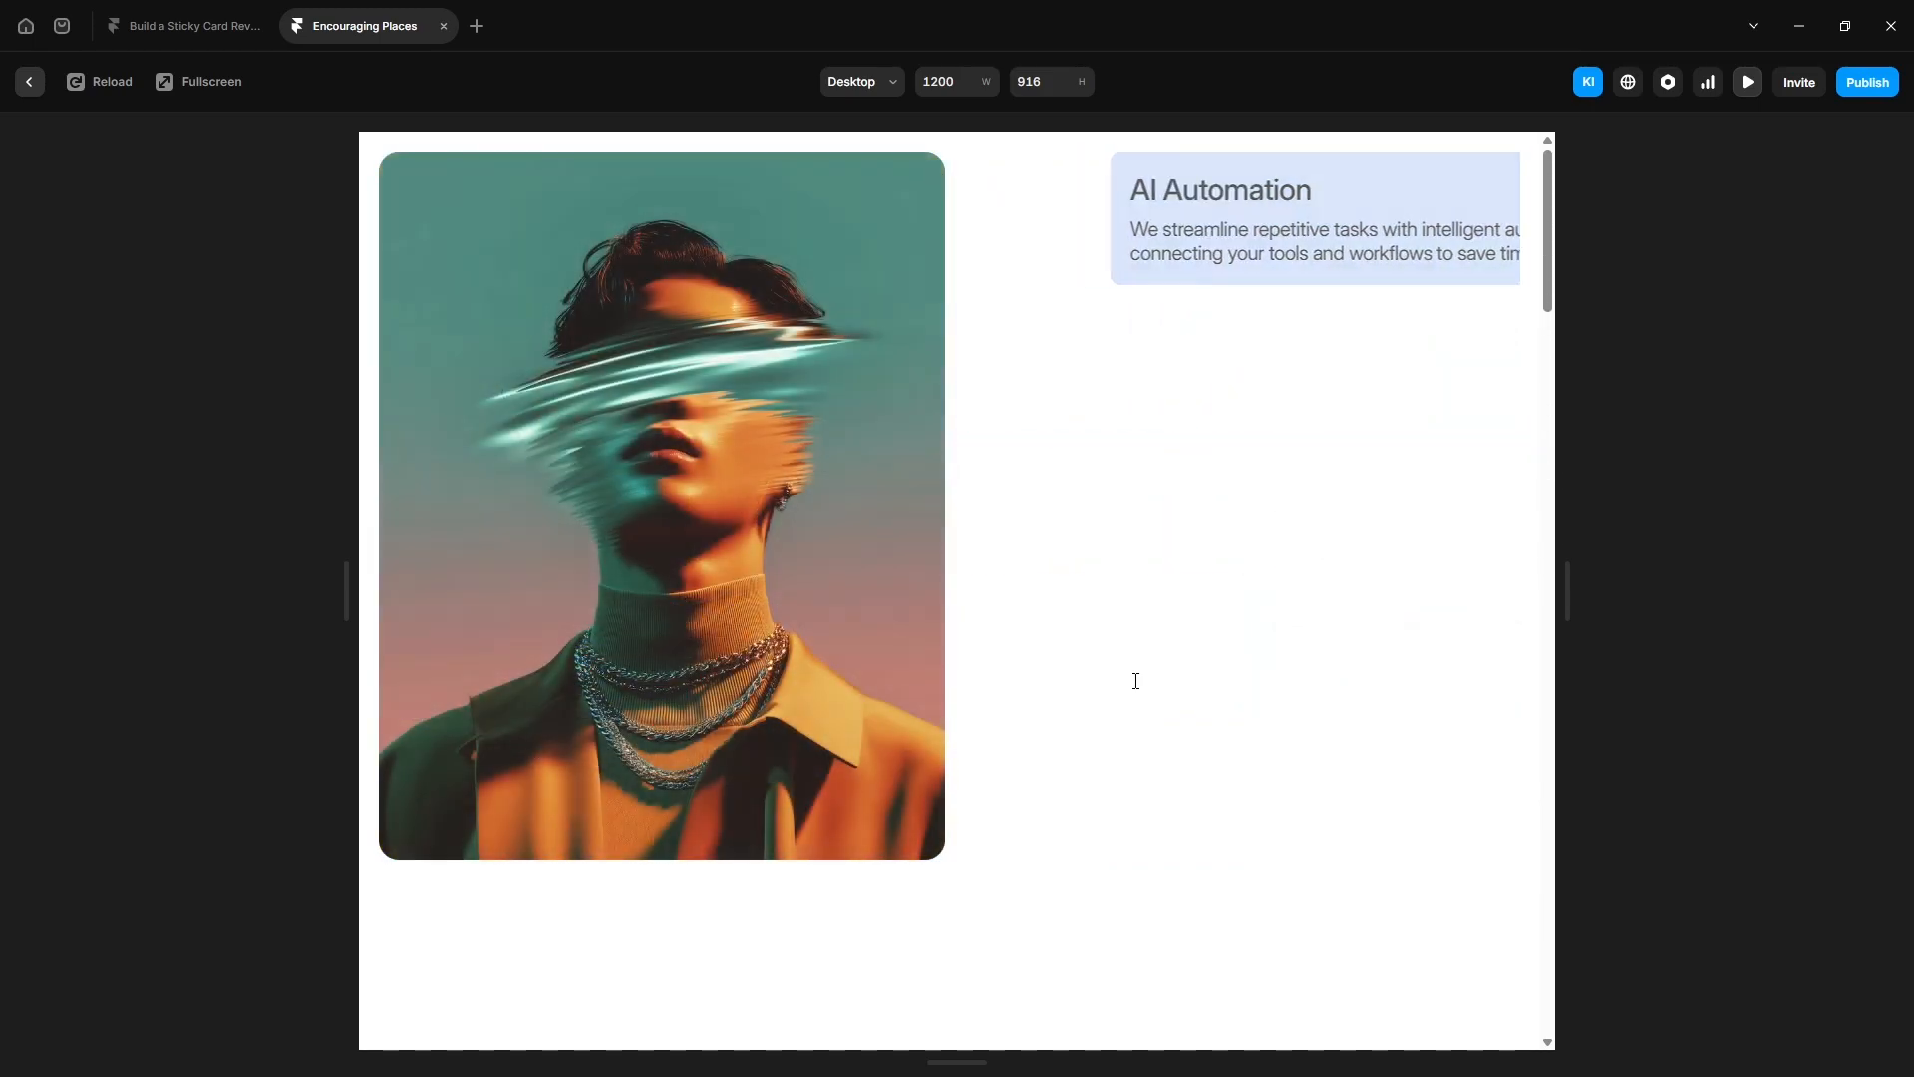
click(29, 82)
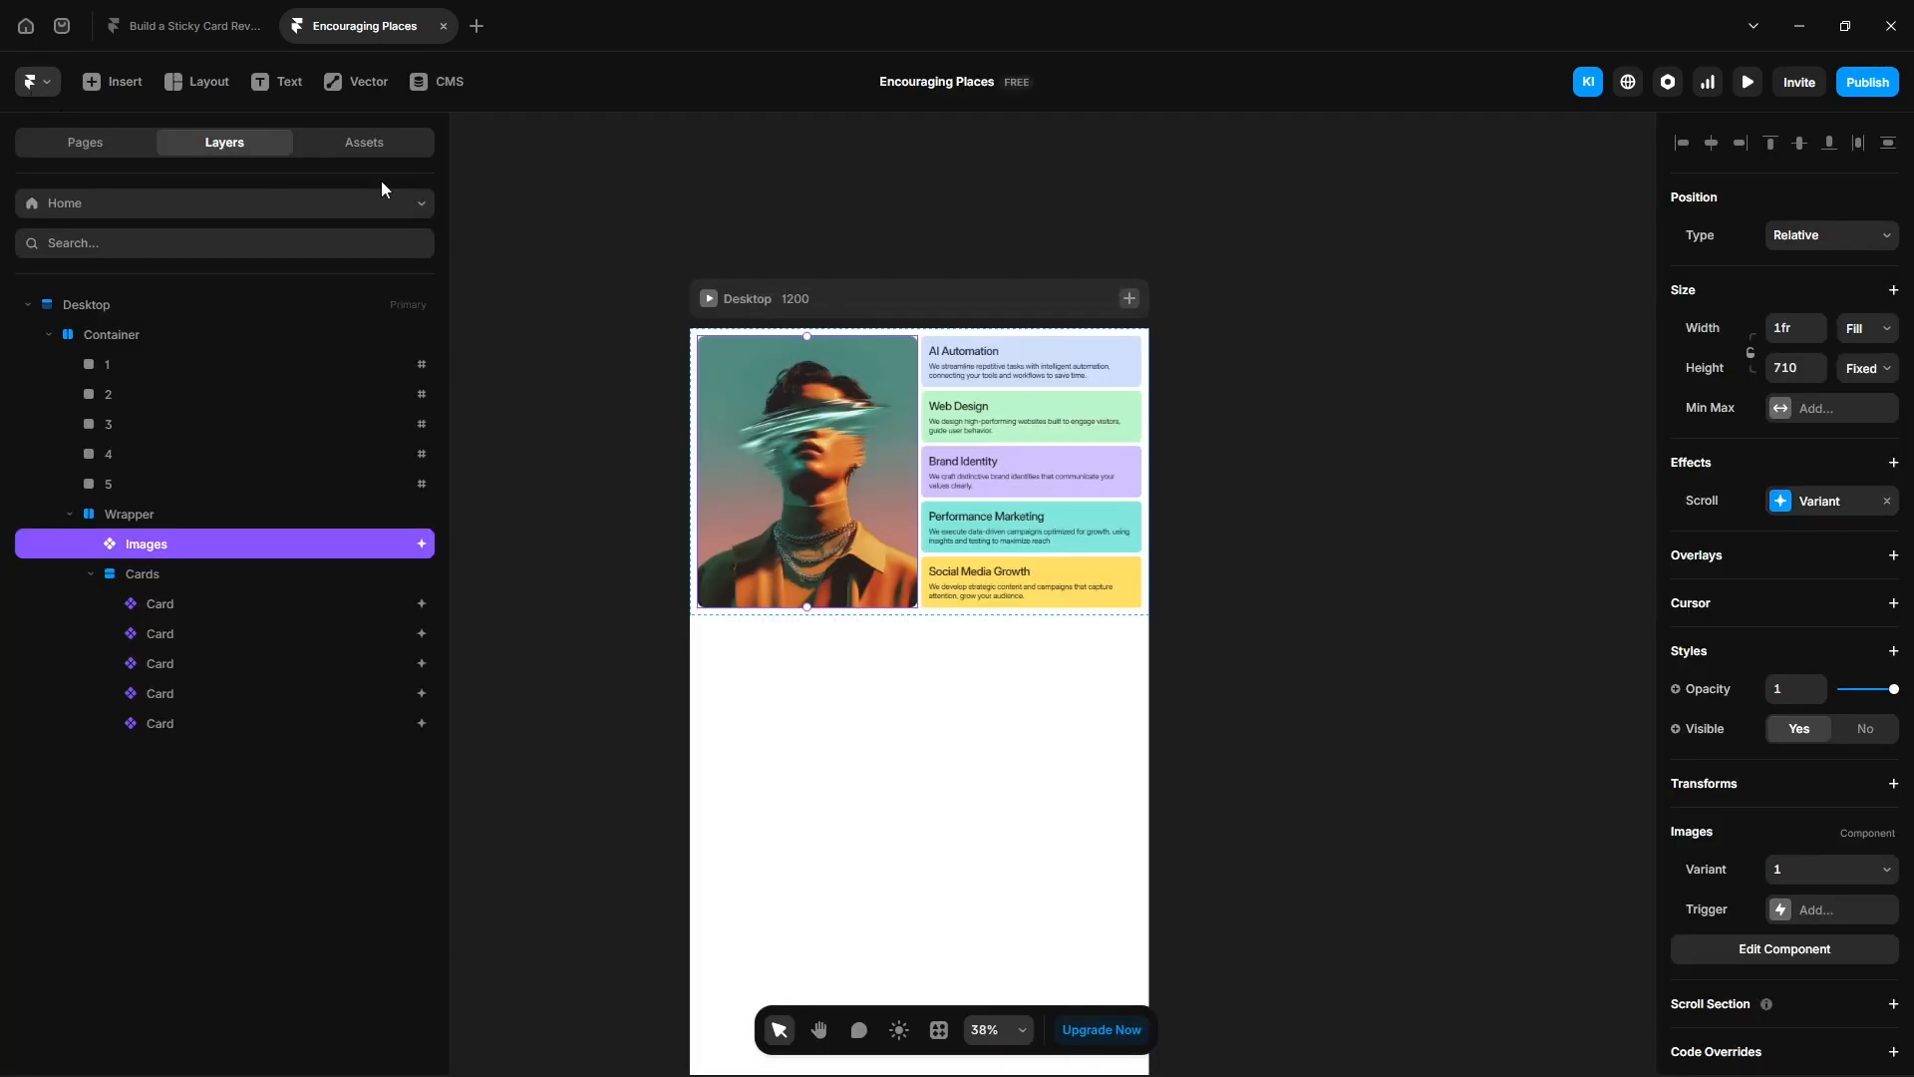
- Add a Tablet breakpoint to the Home page
click(1137, 301)
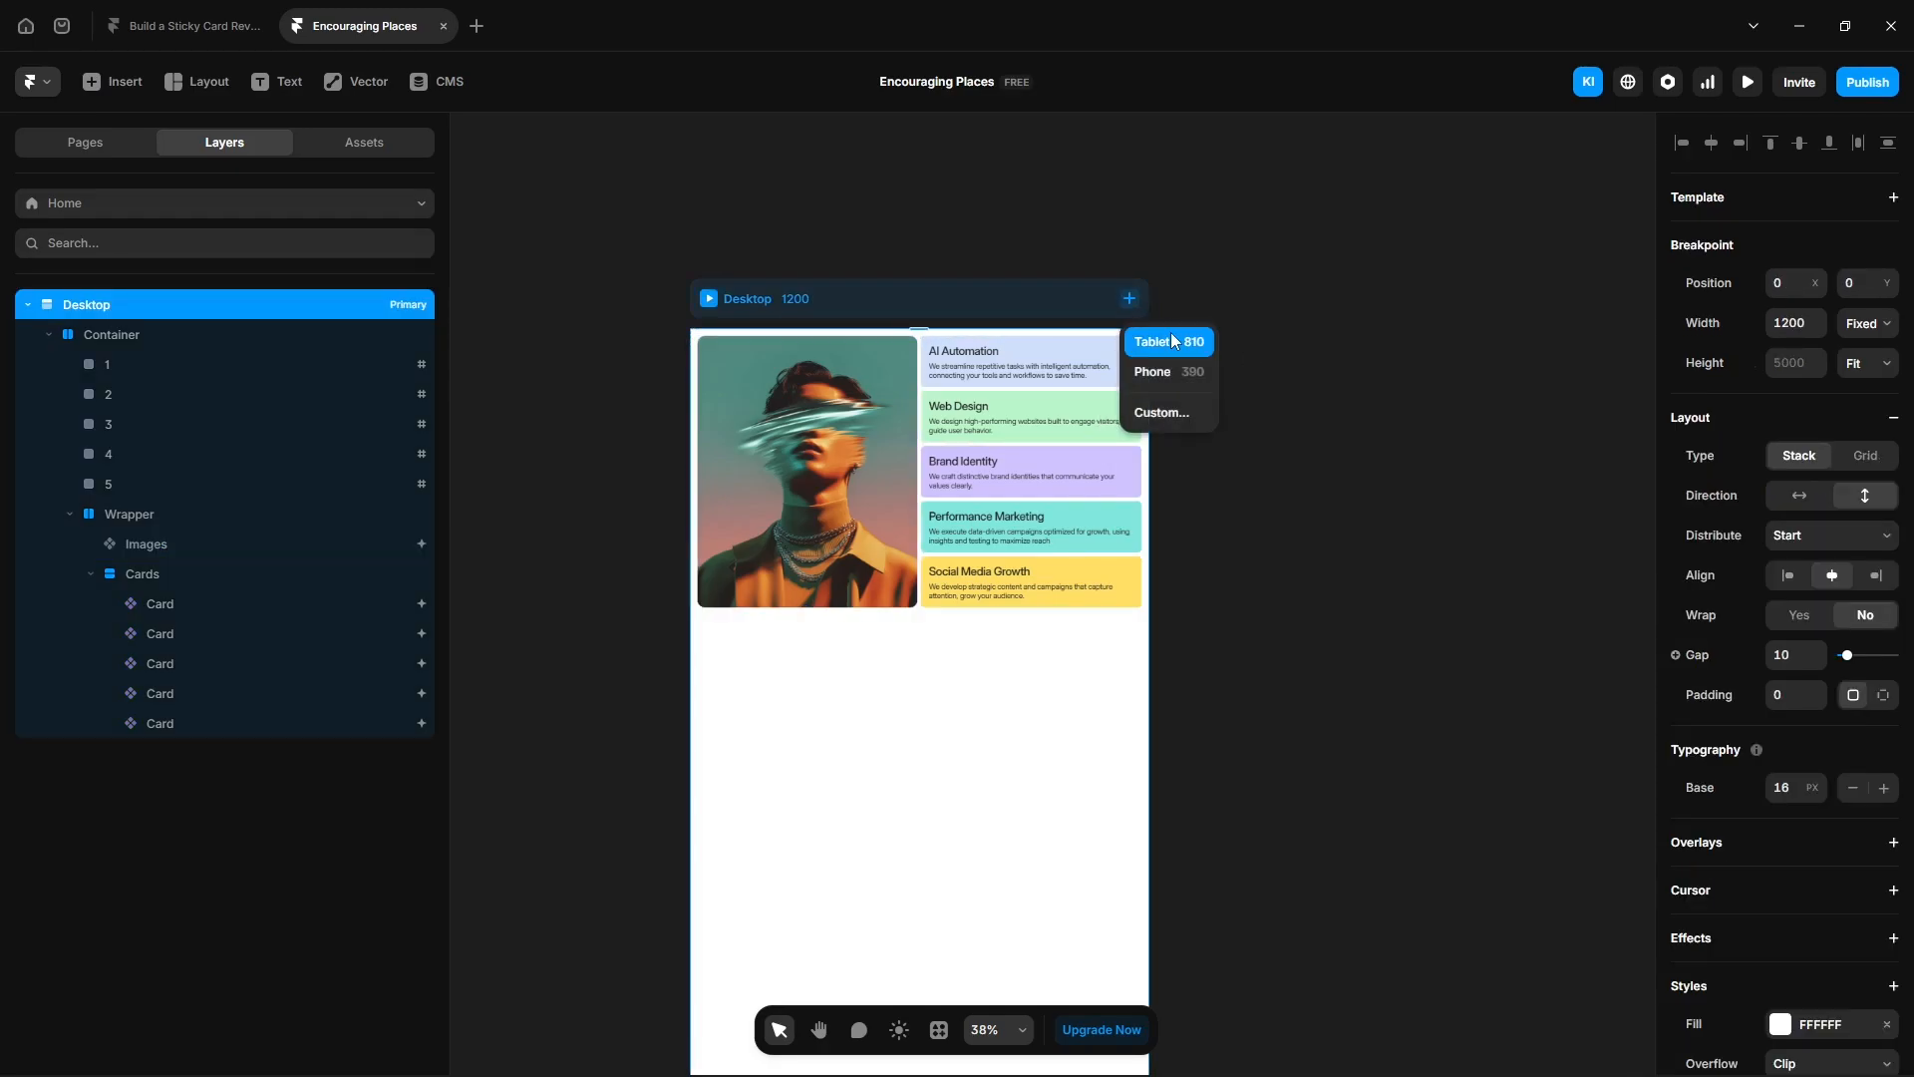
click(1169, 335)
drag(1386, 752, 1027, 758)
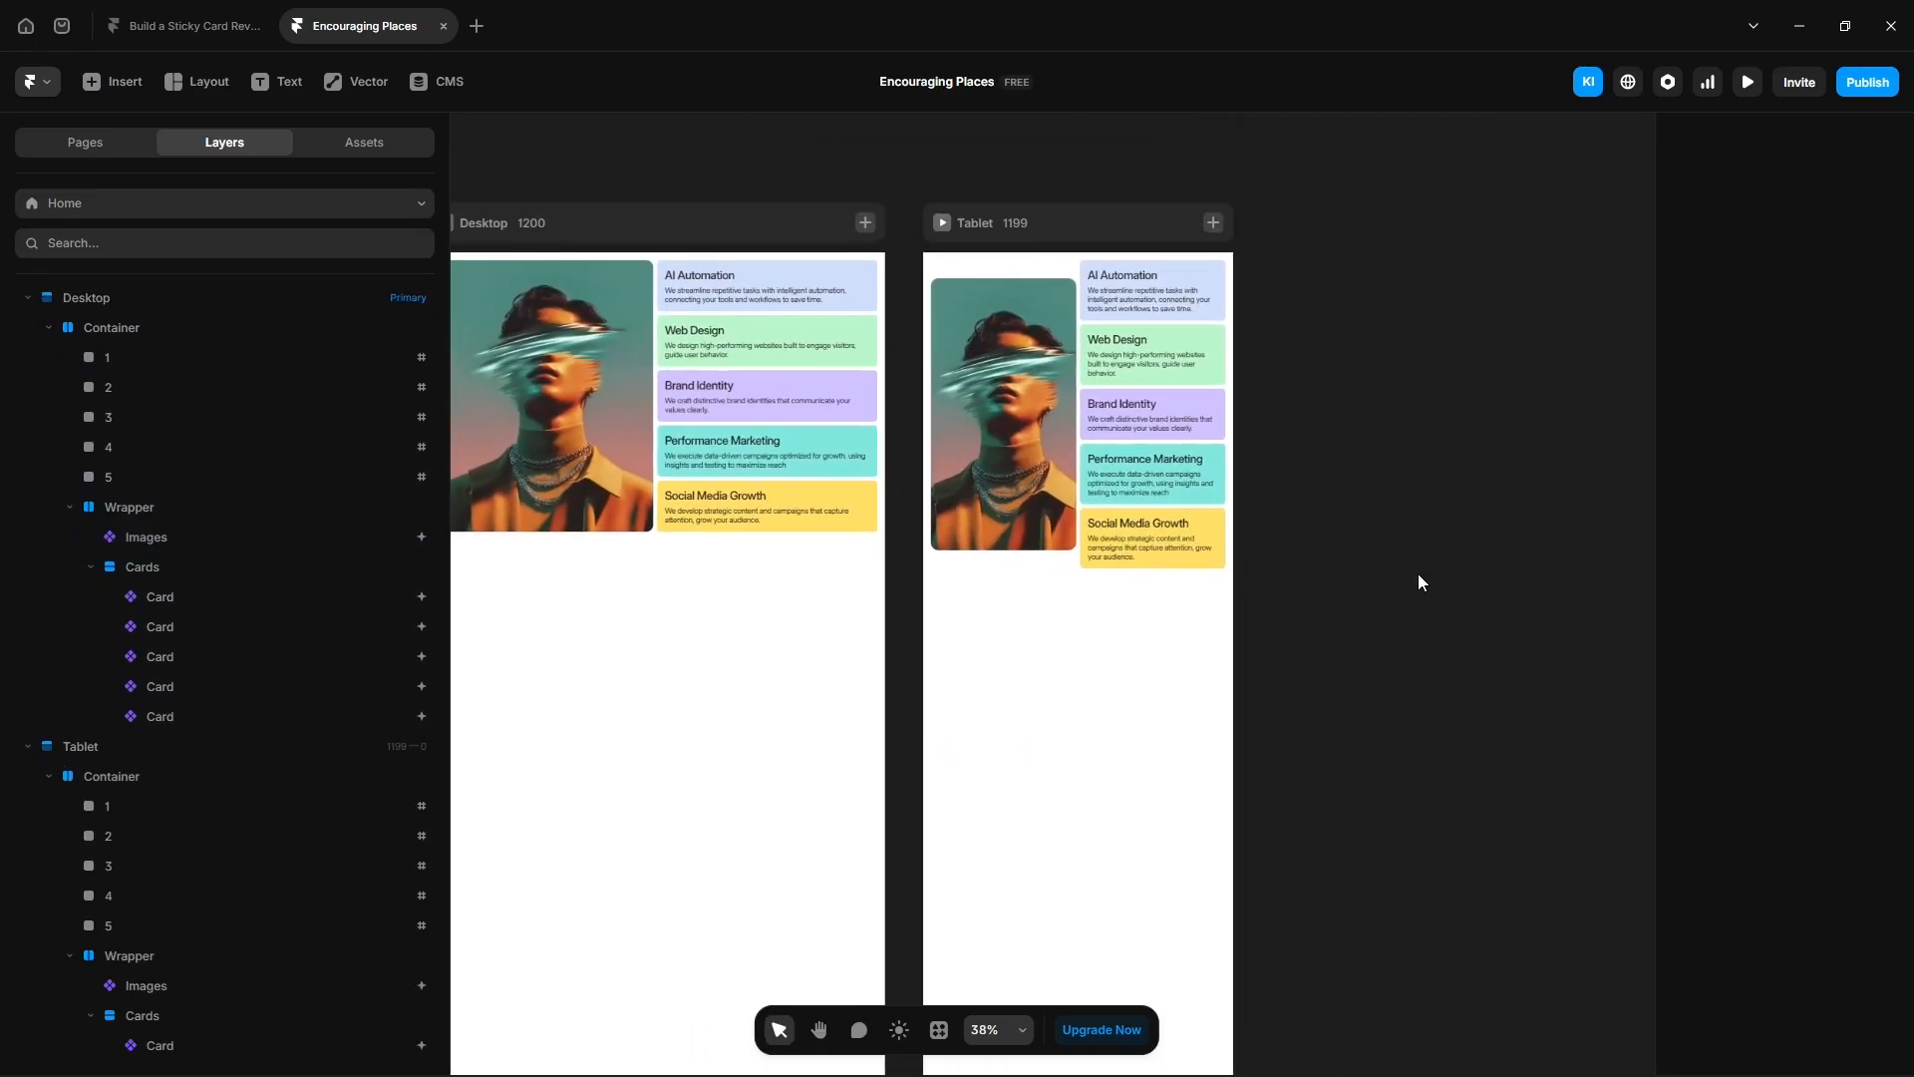
- On the Tablet breakpoint, set the AI Automation card's title font size to 25 and paragraph size to 18
click(1104, 291)
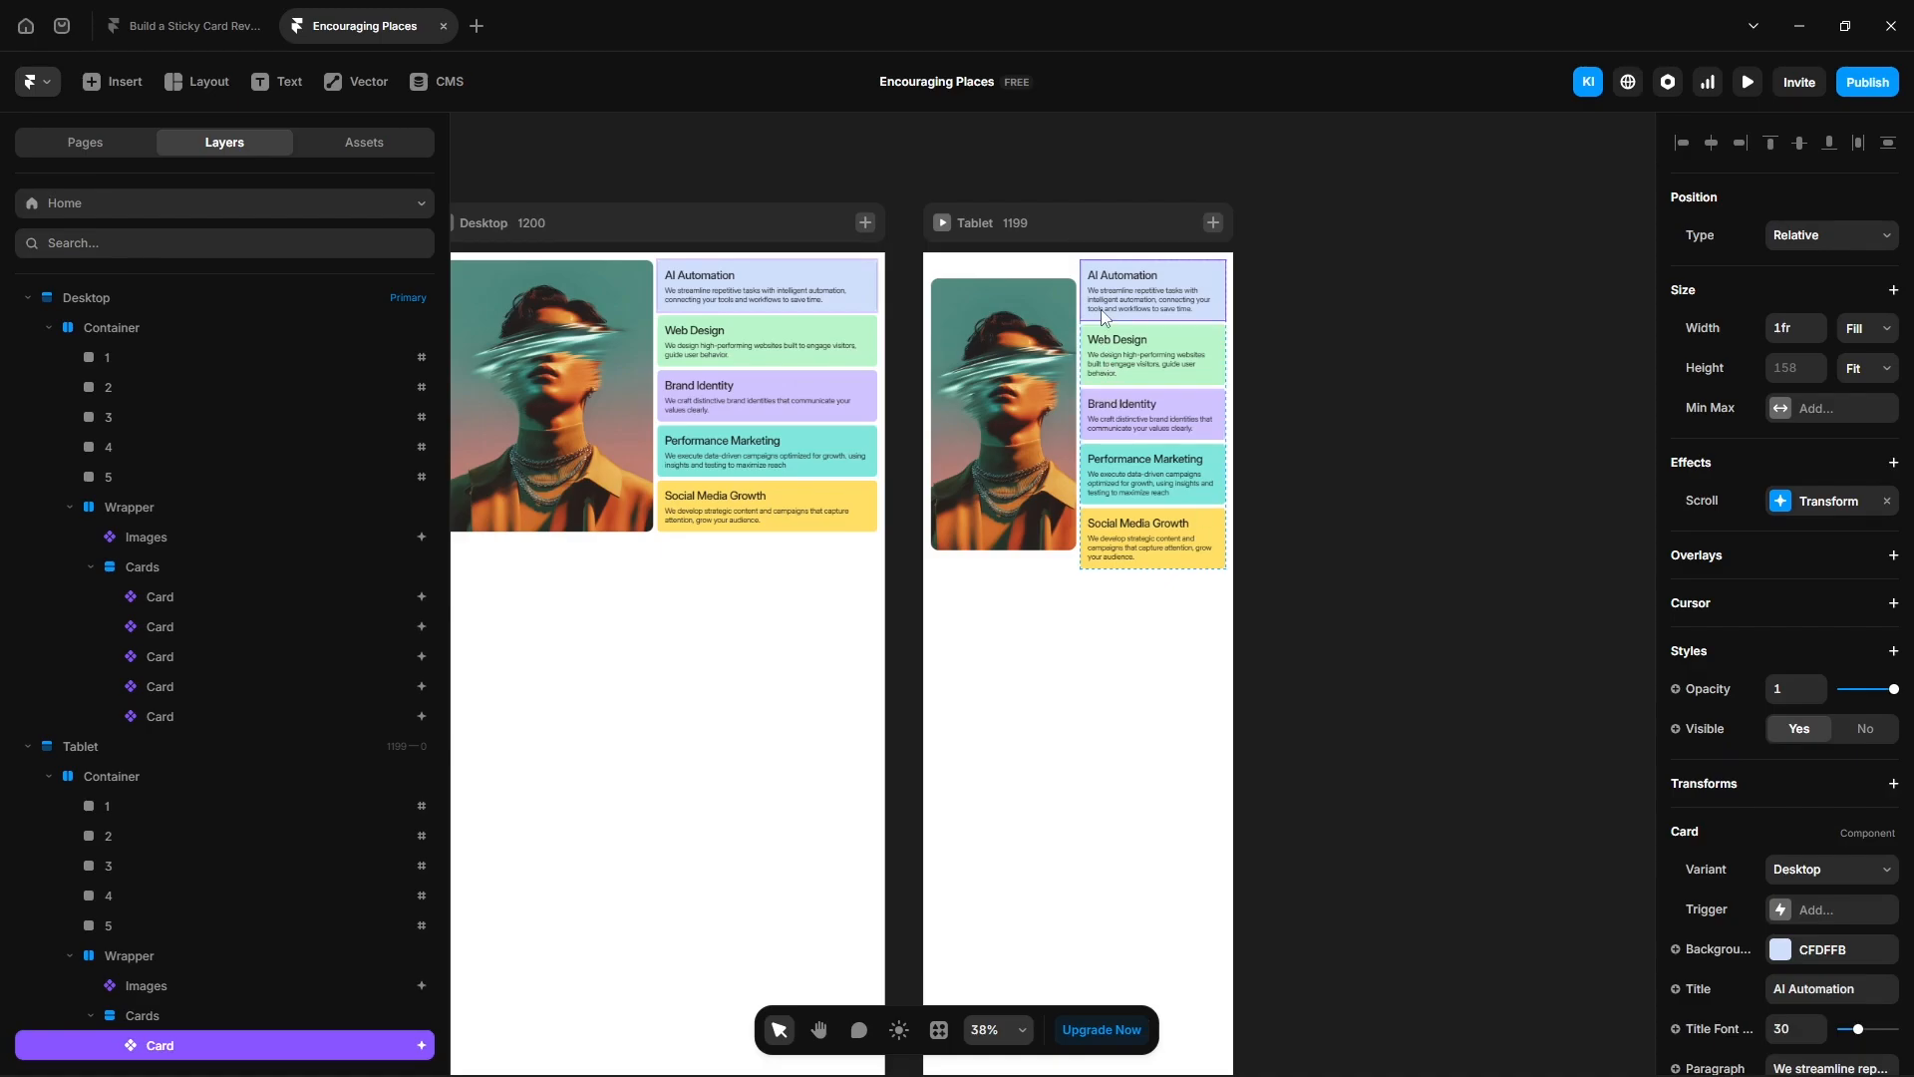
scroll(1711, 859, down, 3)
click(1795, 766)
text(2)
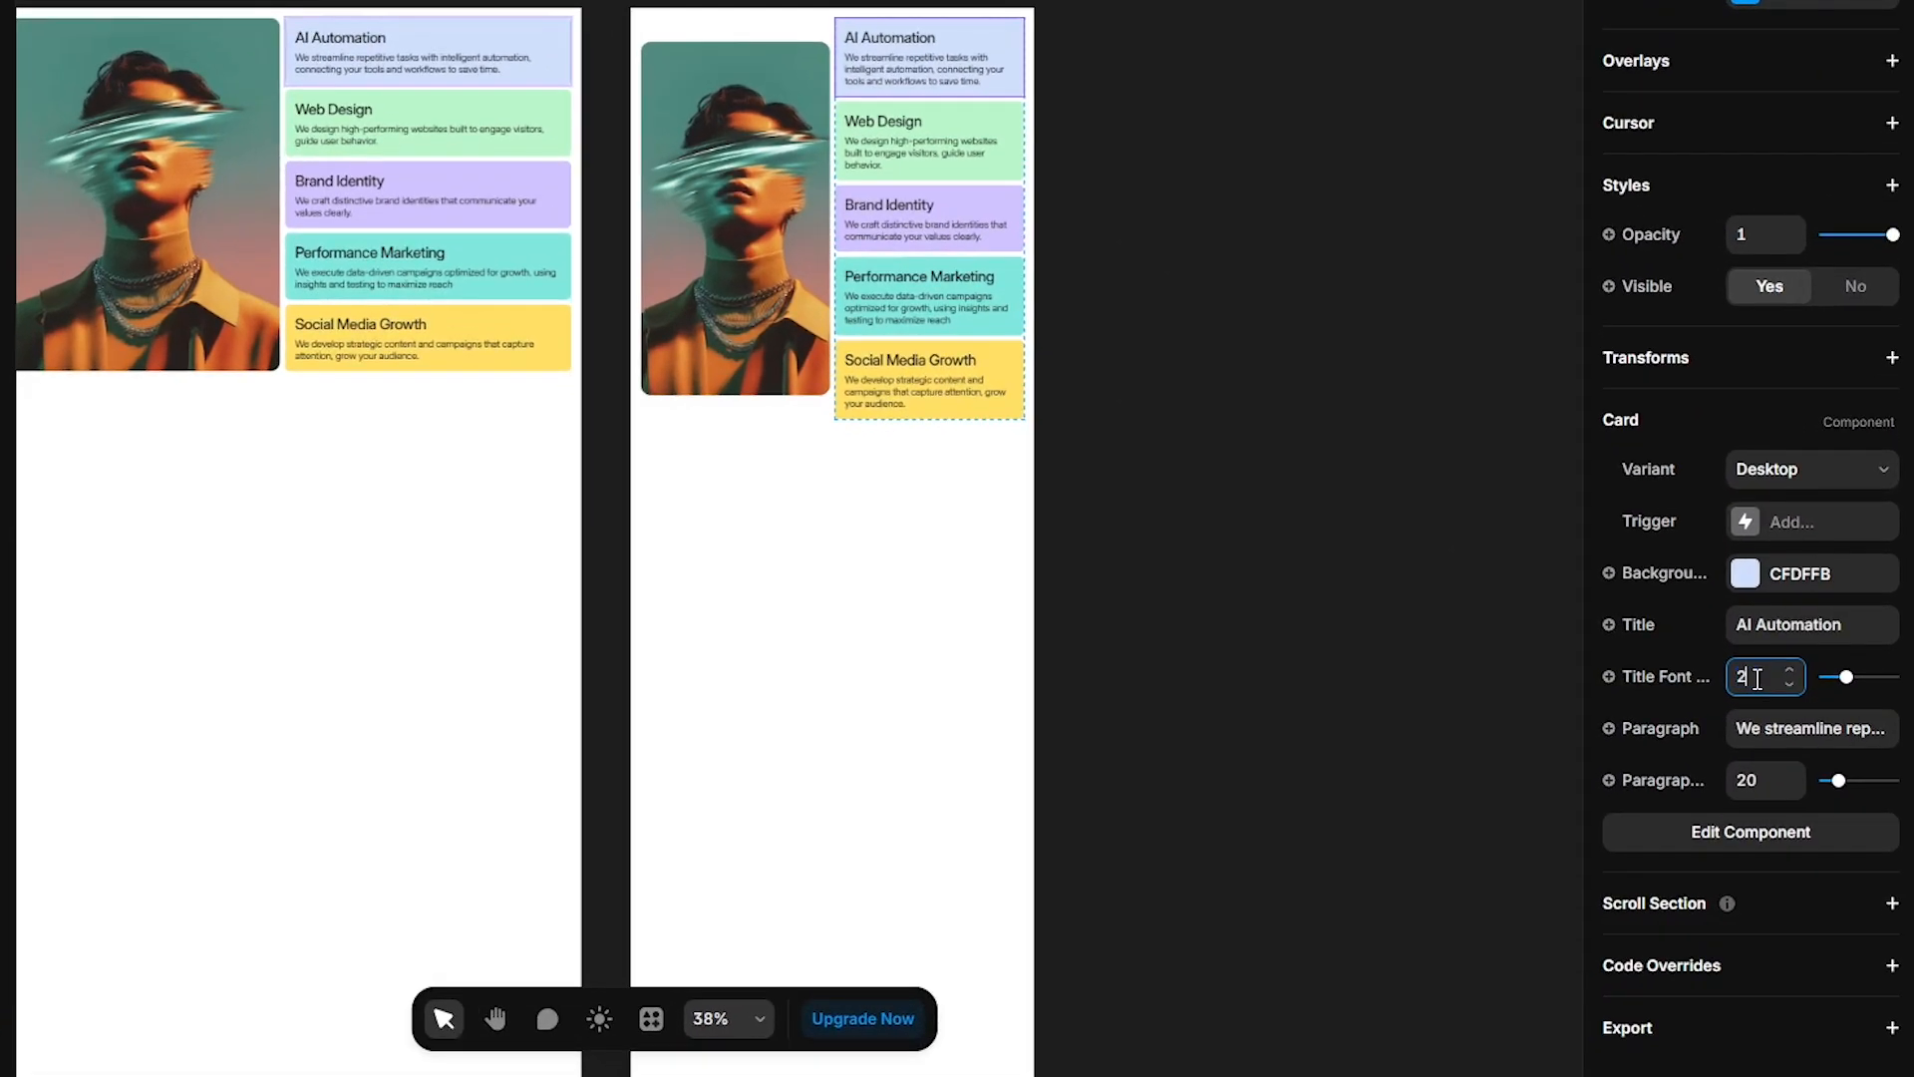
text(5)
click(1747, 783)
text(16)
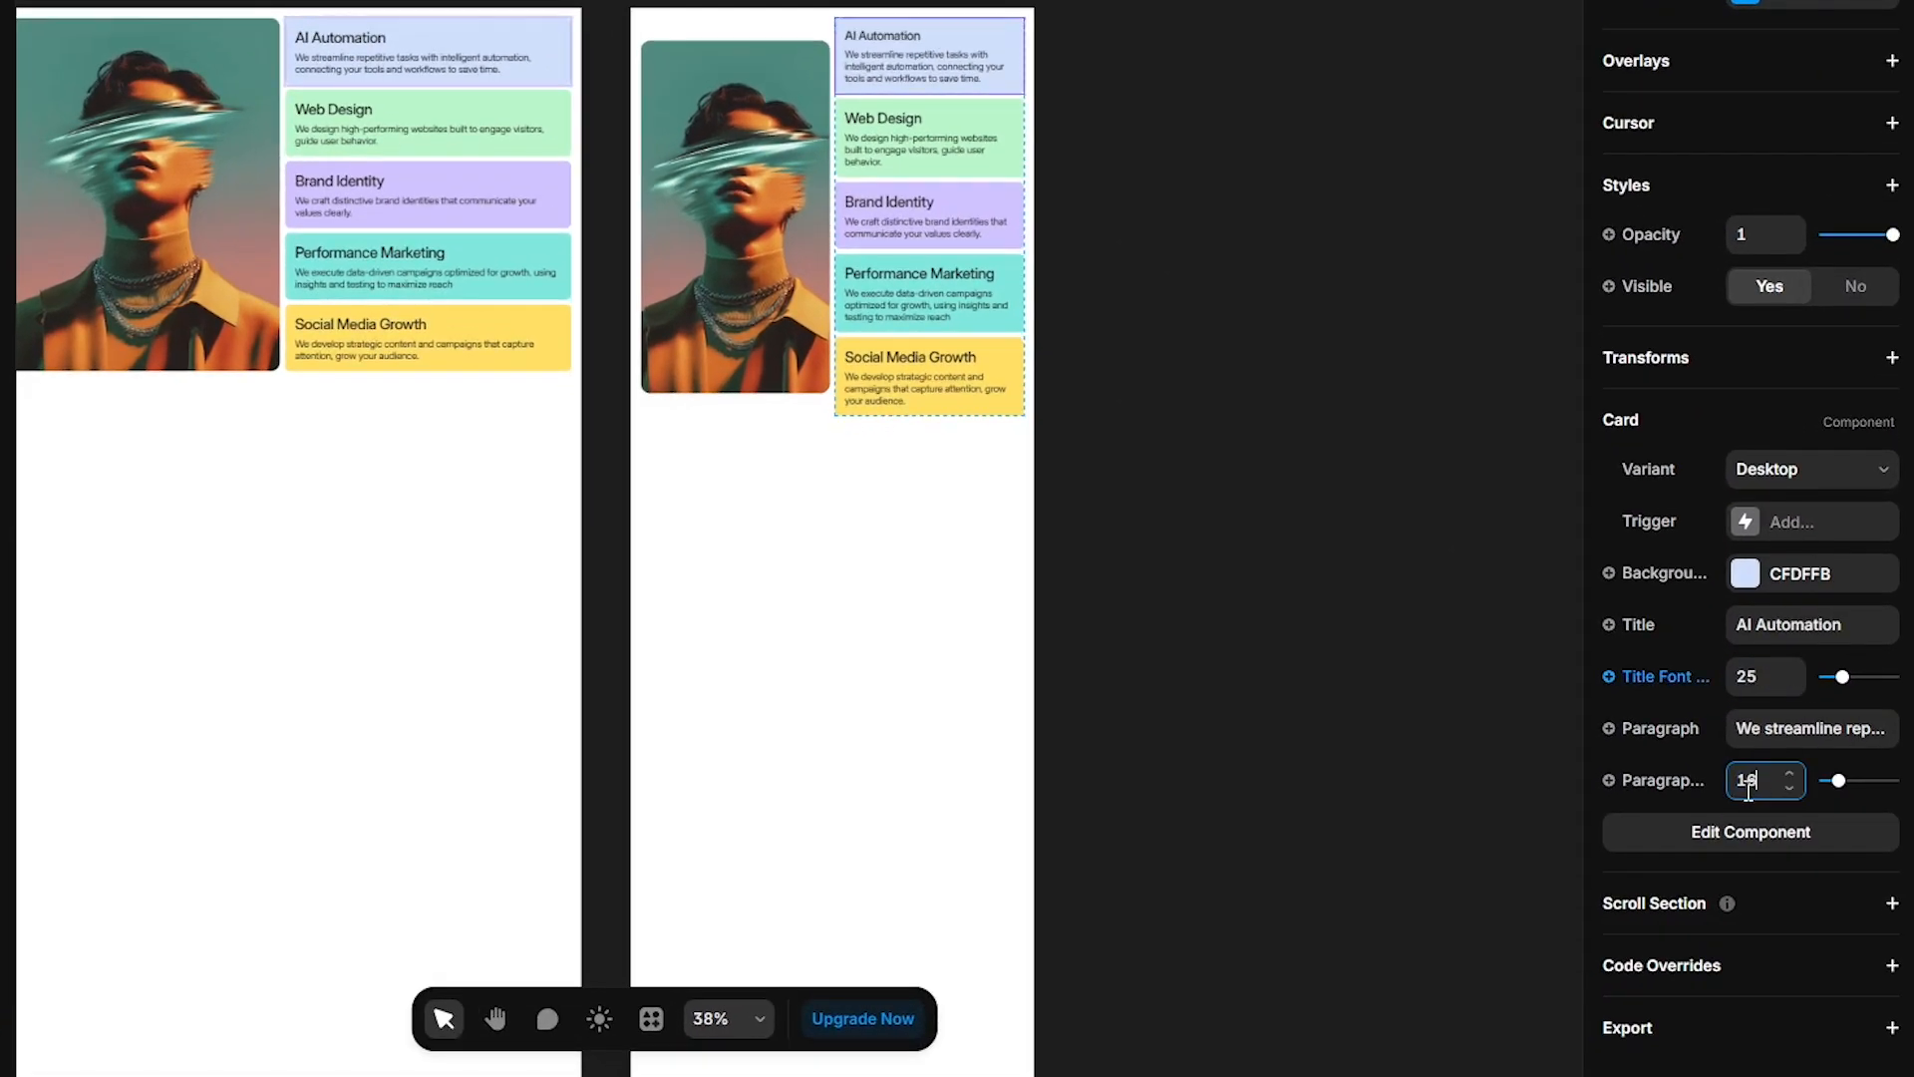
- On the Tablet breakpoint, set the Web Design card's title font size to 25
click(1186, 310)
scroll(981, 152, up, 5)
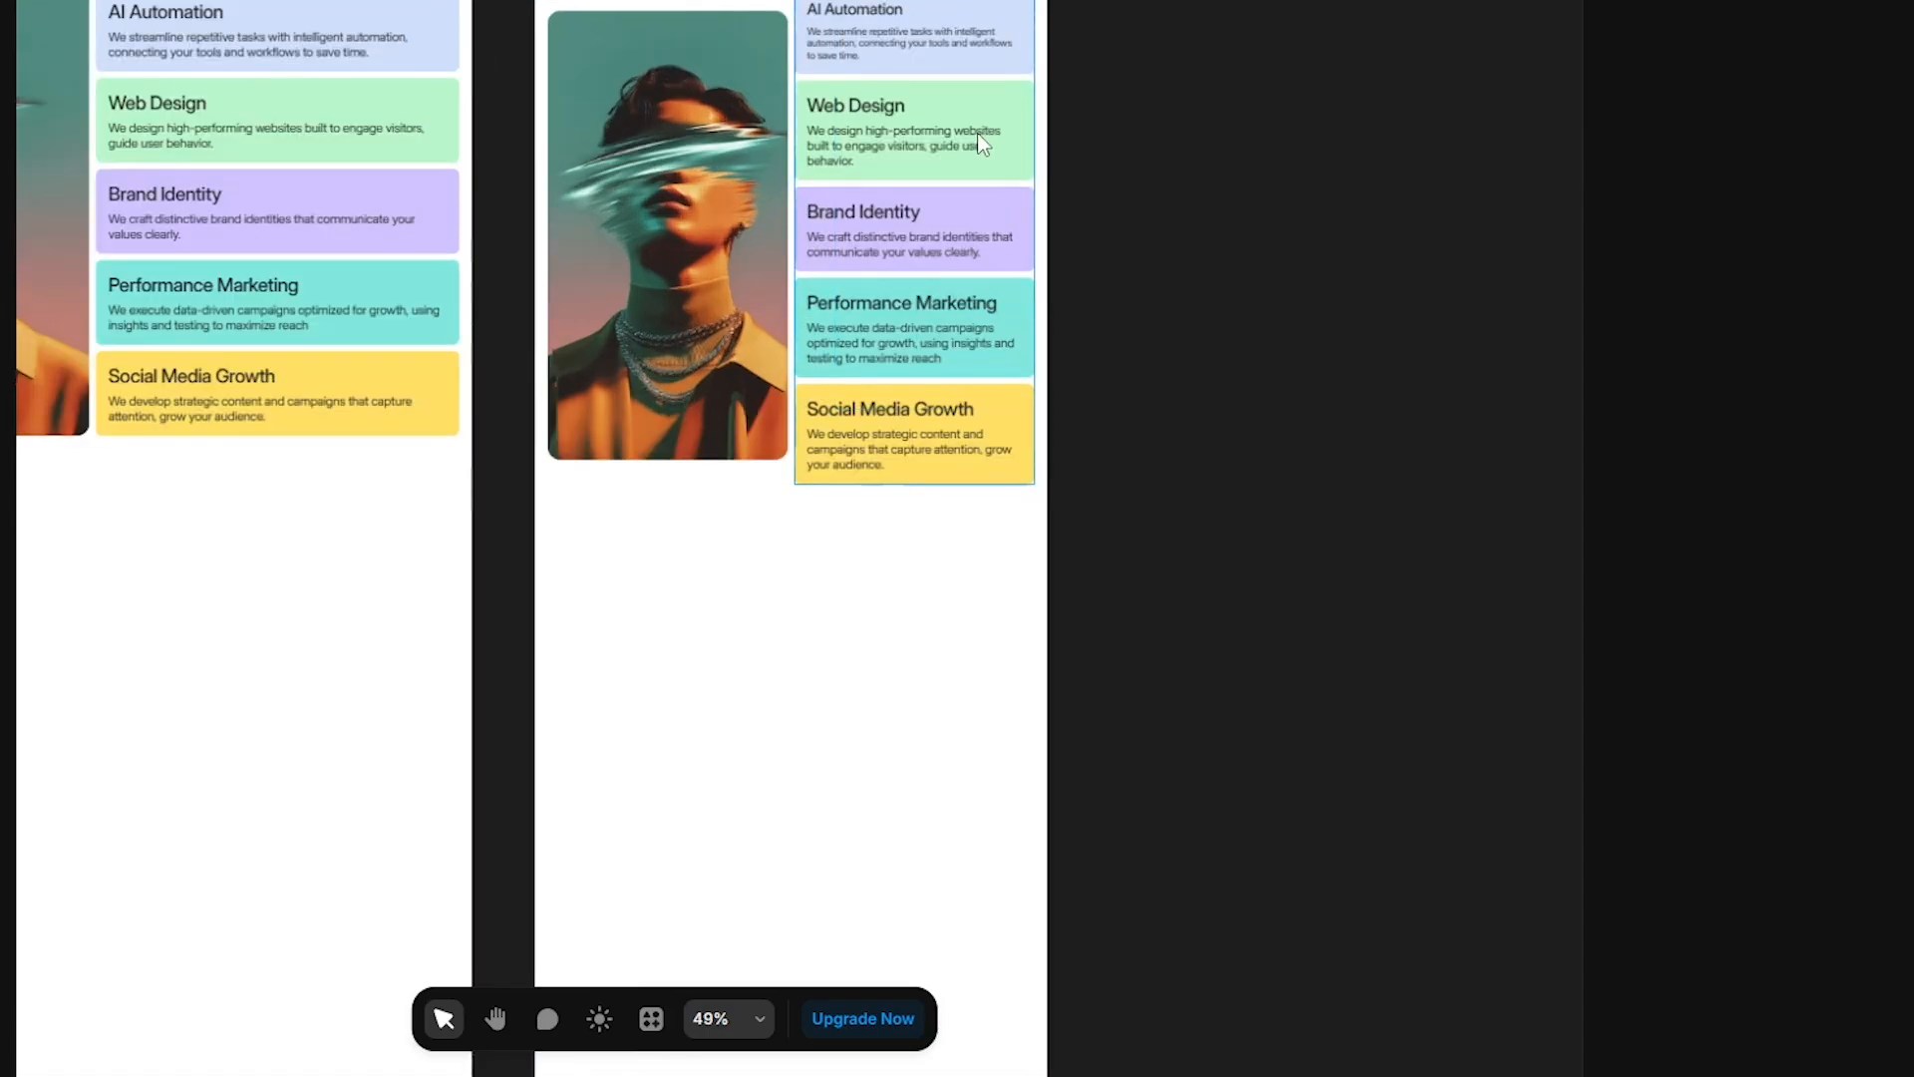
click(860, 93)
scroll(1765, 824, down, 3)
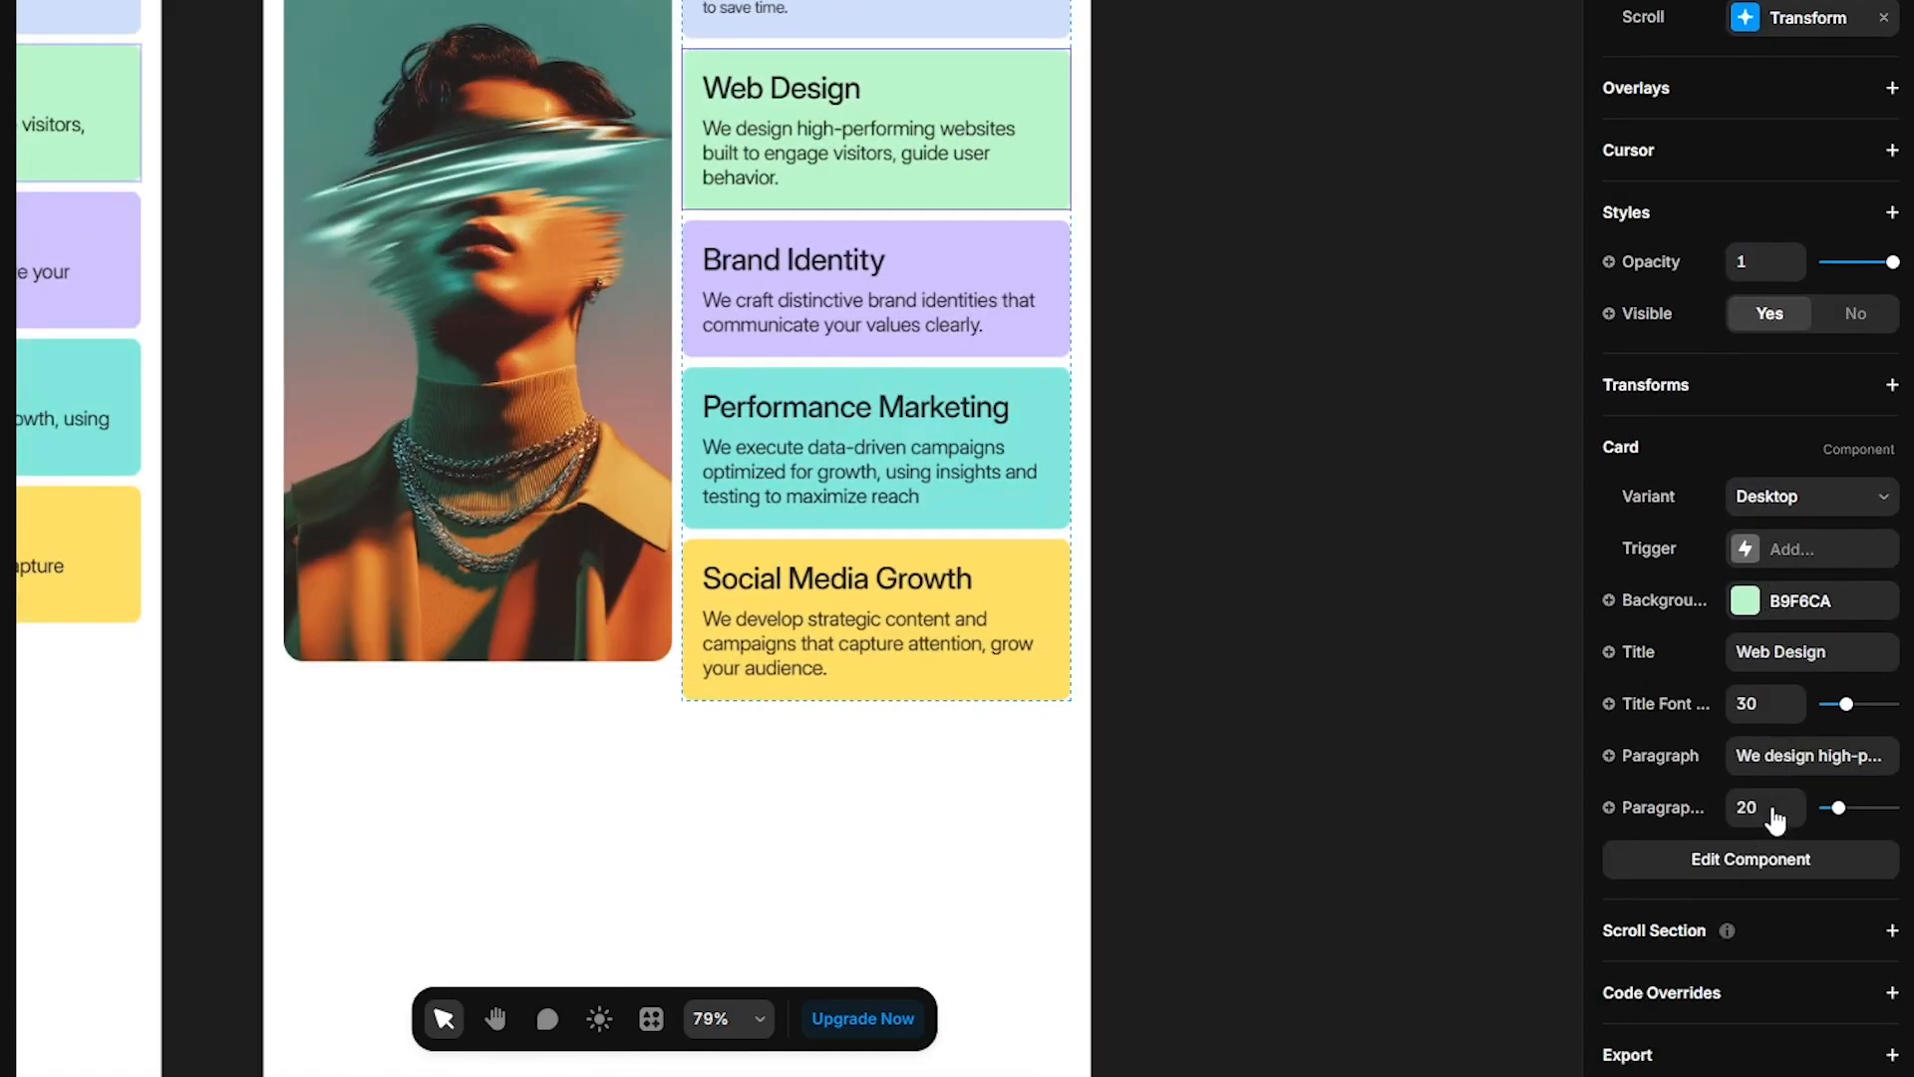
click(1757, 679)
text(25)
key(Return)
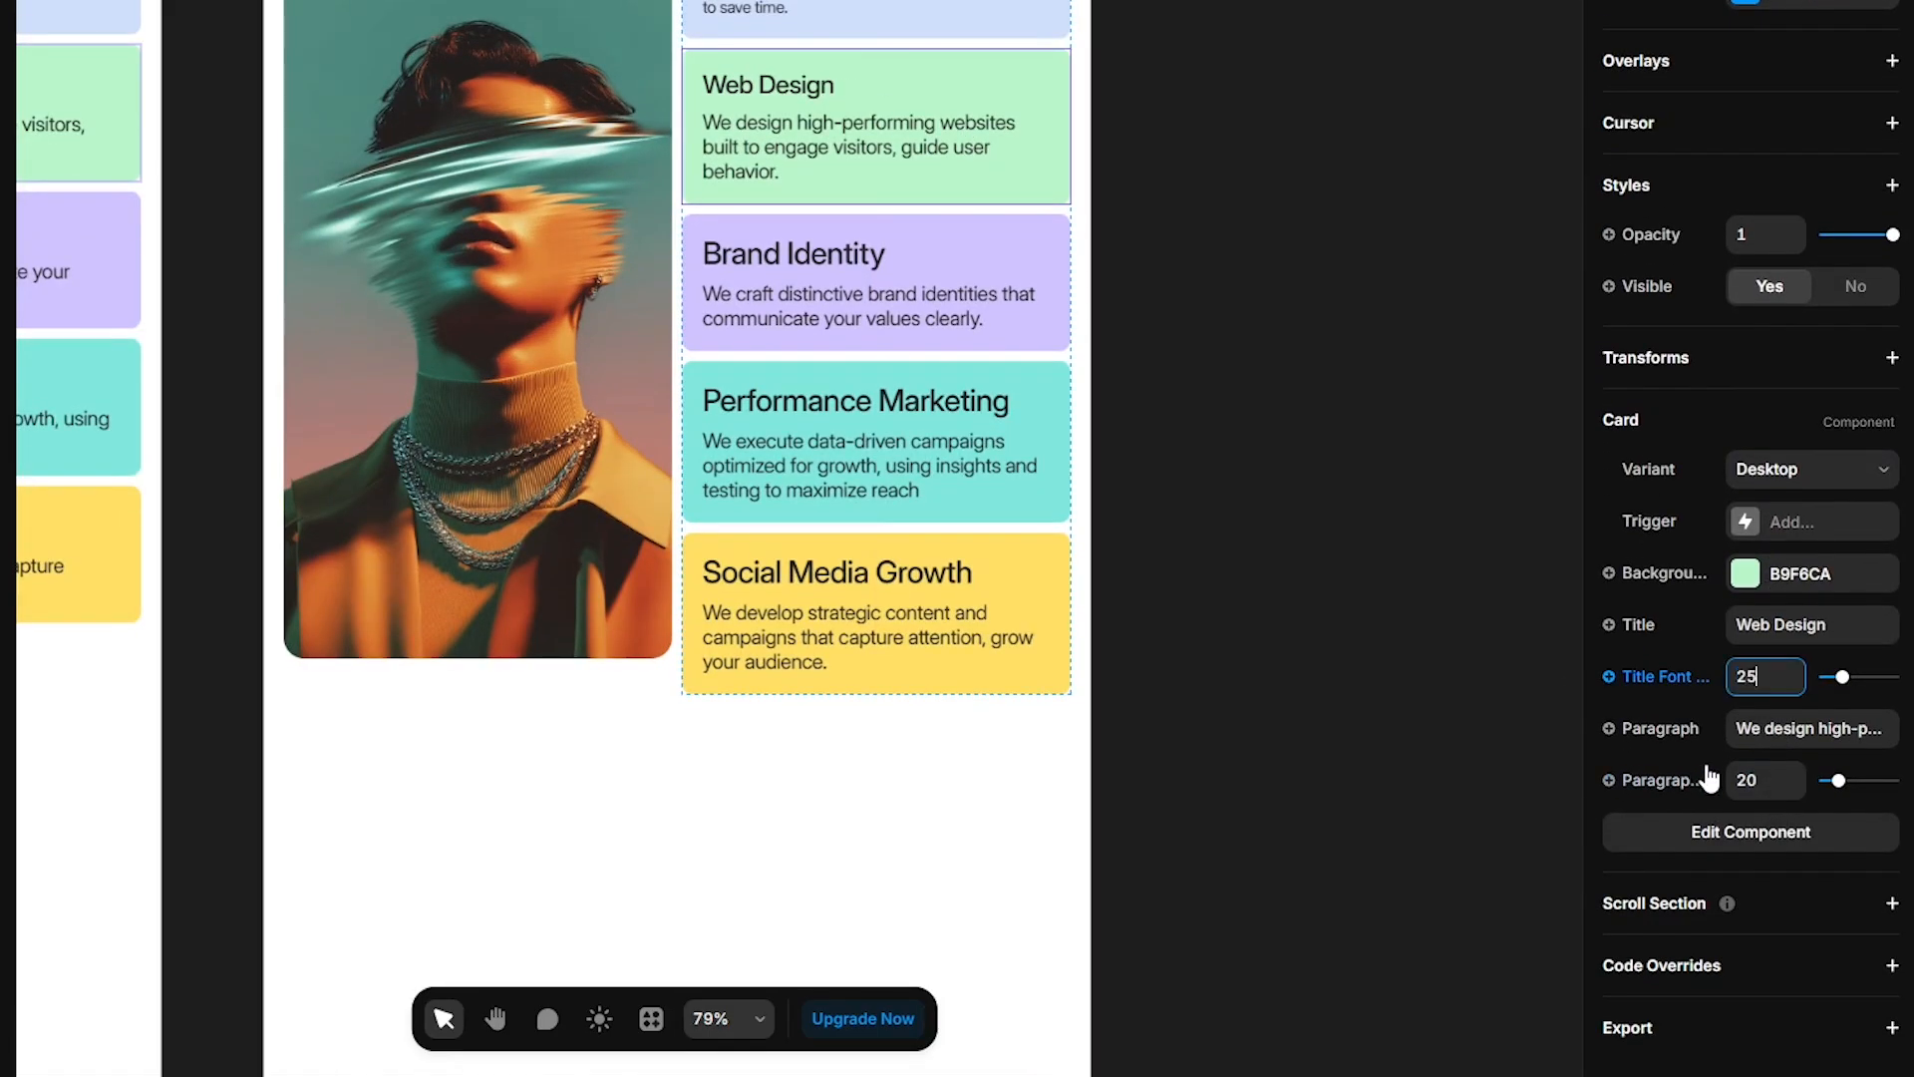
- Set the Web Design card's paragraph font size to 14
click(1744, 777)
text(14)
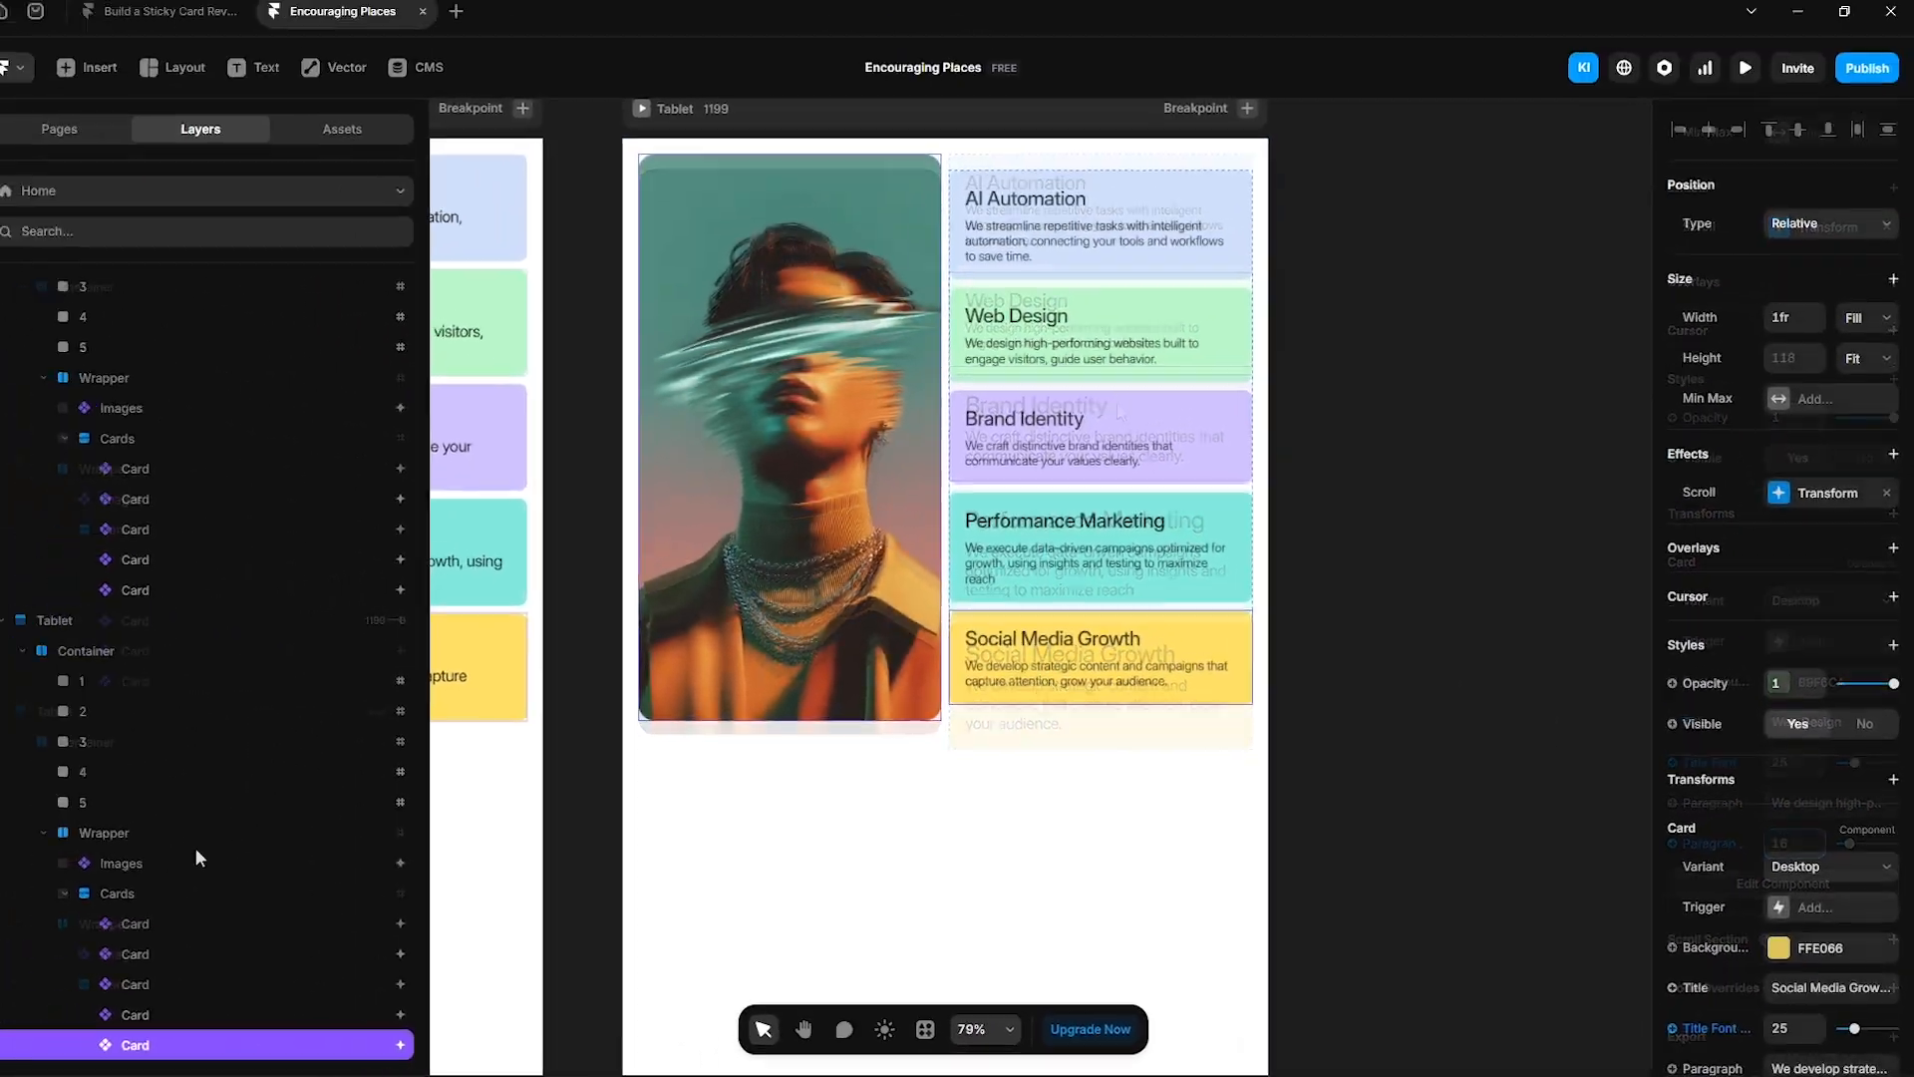
- On the Tablet breakpoint, set the Images component's height to 670
click(142, 833)
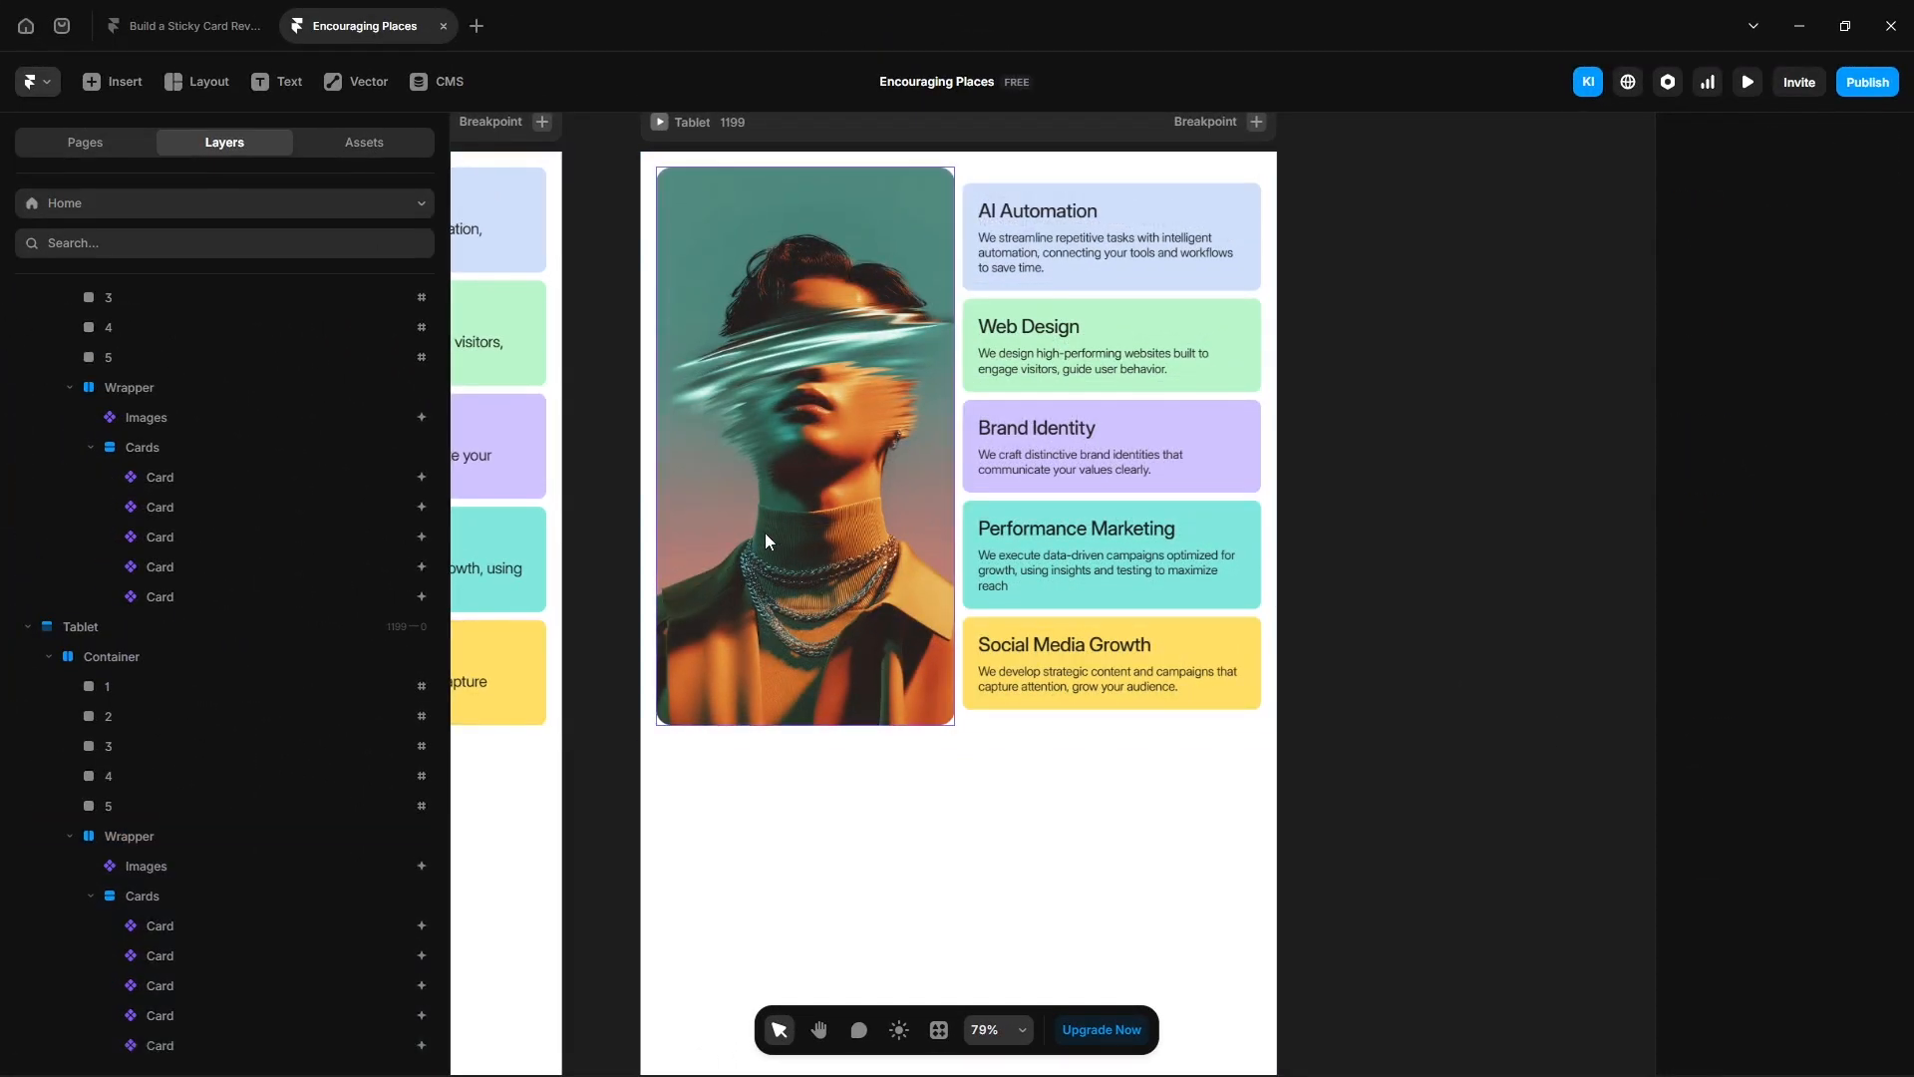
click(766, 534)
click(1785, 368)
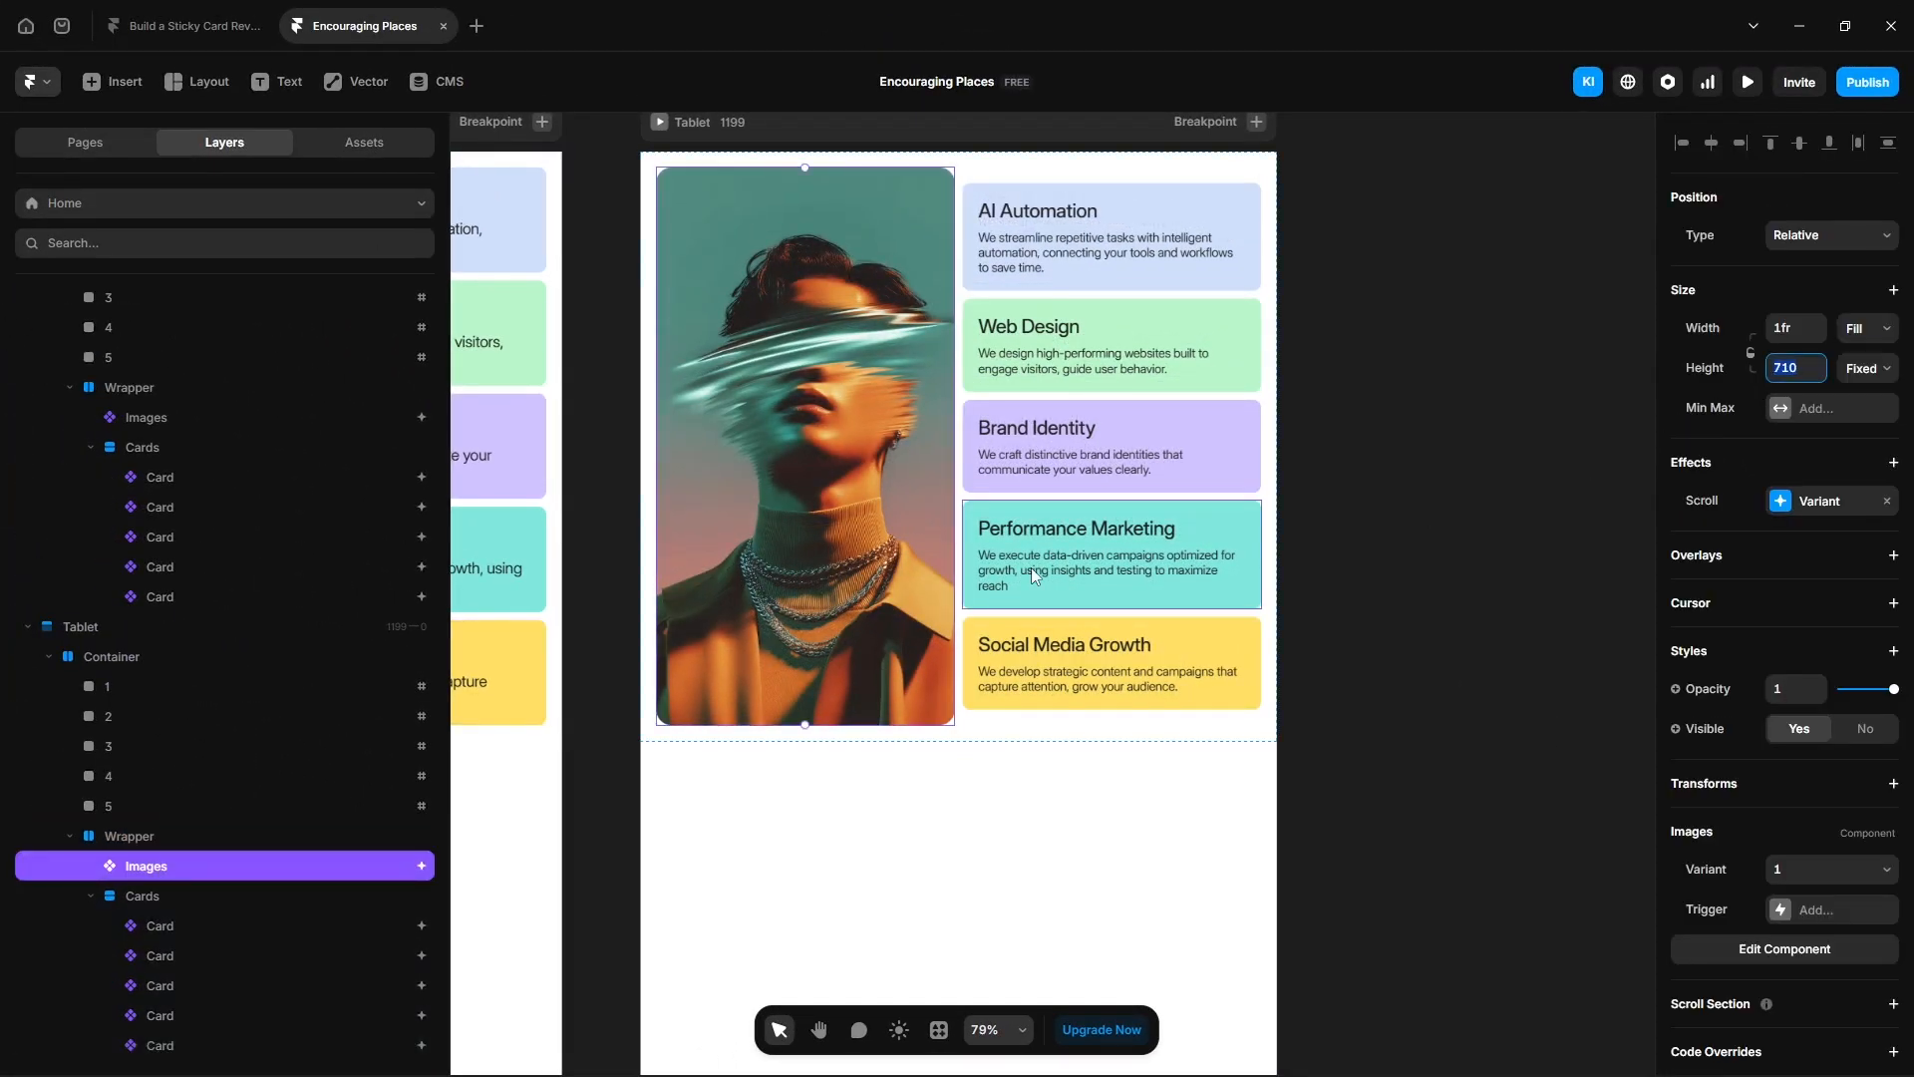
text(670)
key(Return)
- Preview the Tablet layout and scroll through the card reveal
click(1362, 361)
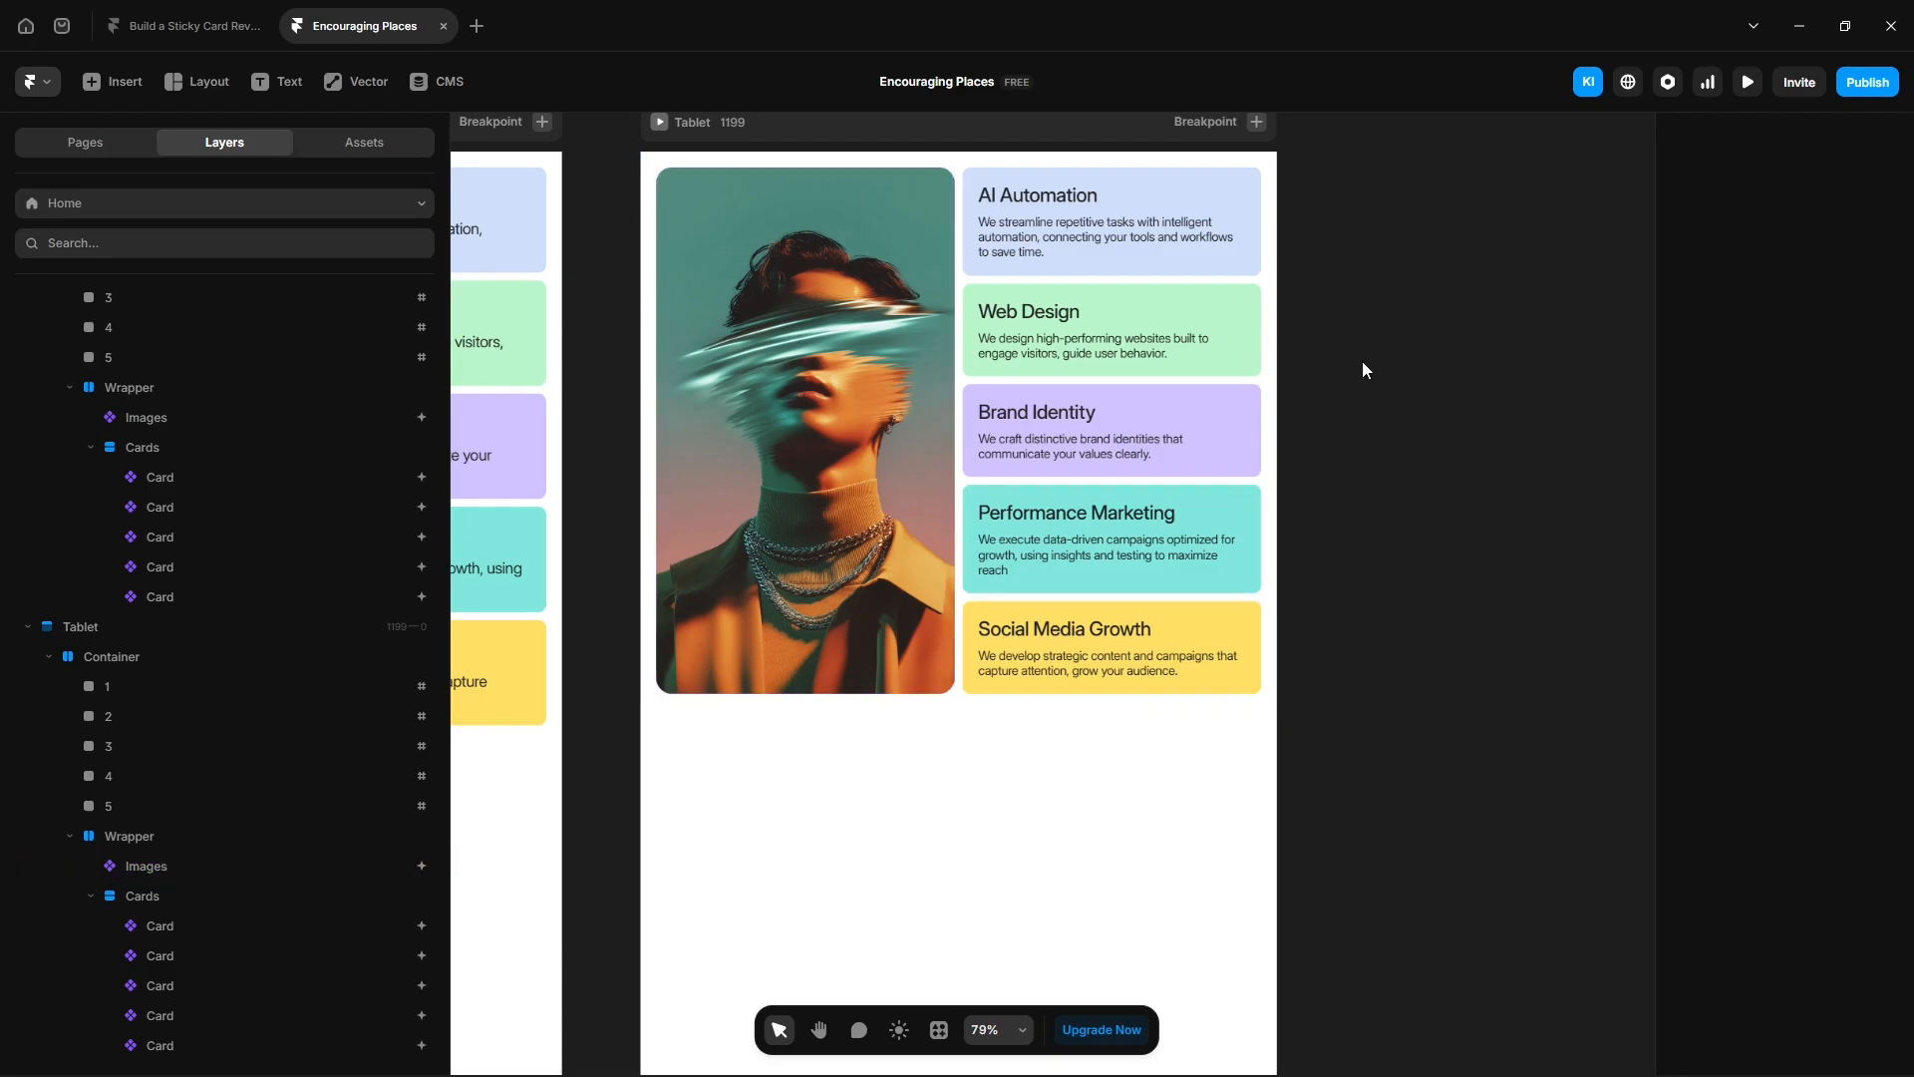
click(659, 122)
scroll(959, 709, down, 3)
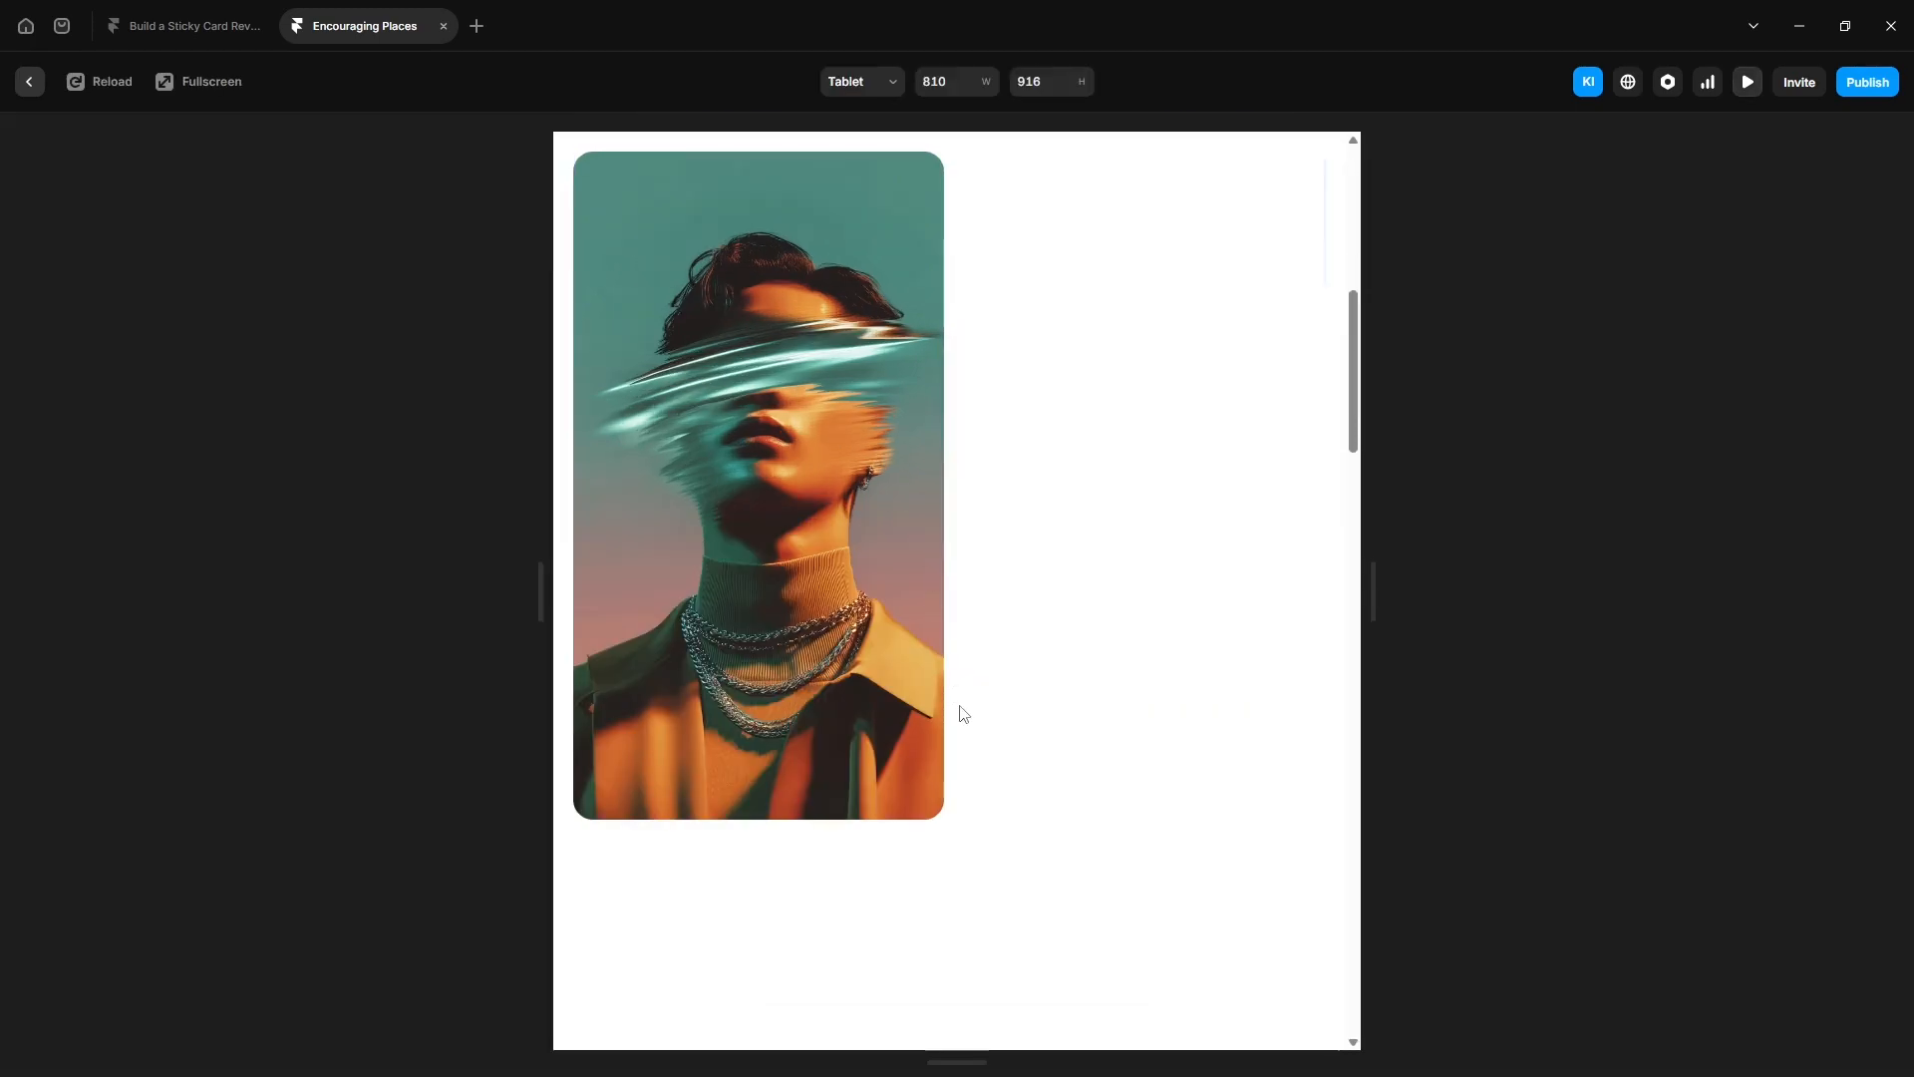
scroll(963, 714, down, 3)
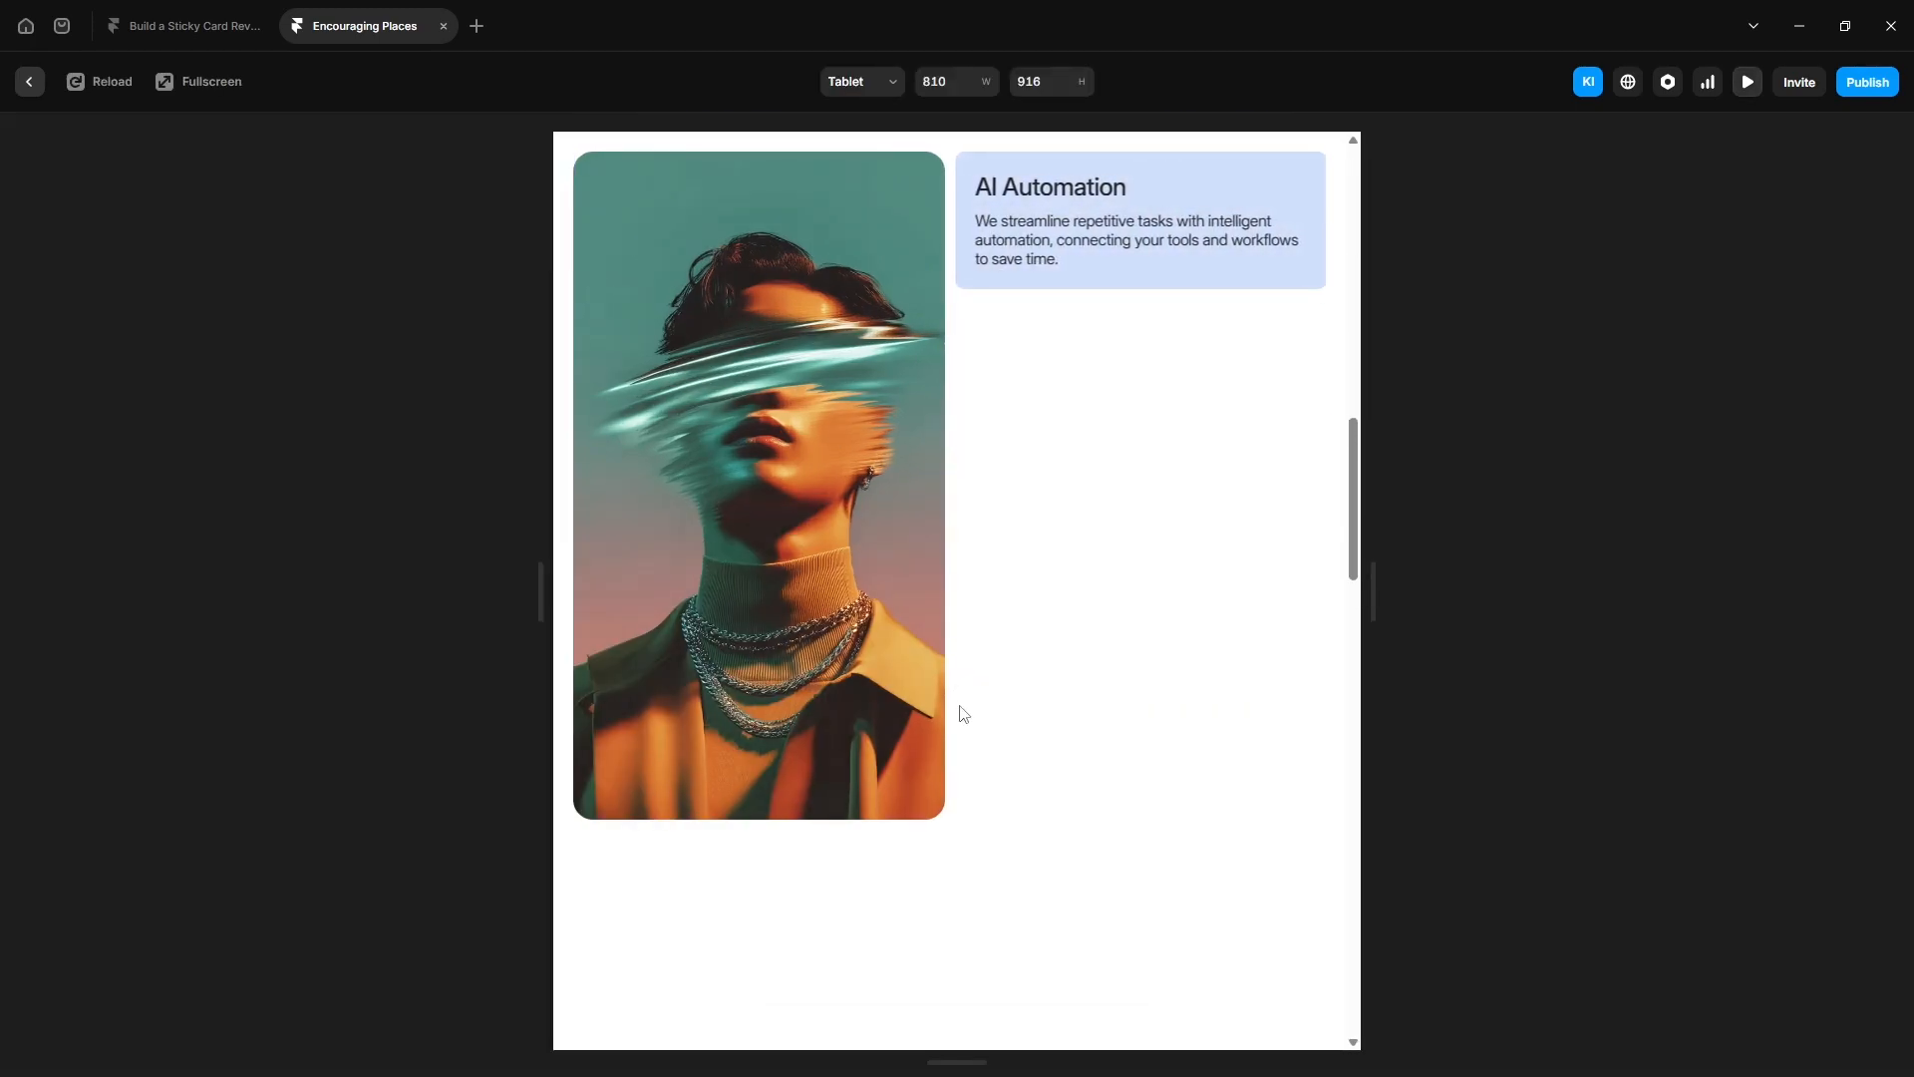
scroll(963, 714, down, 3)
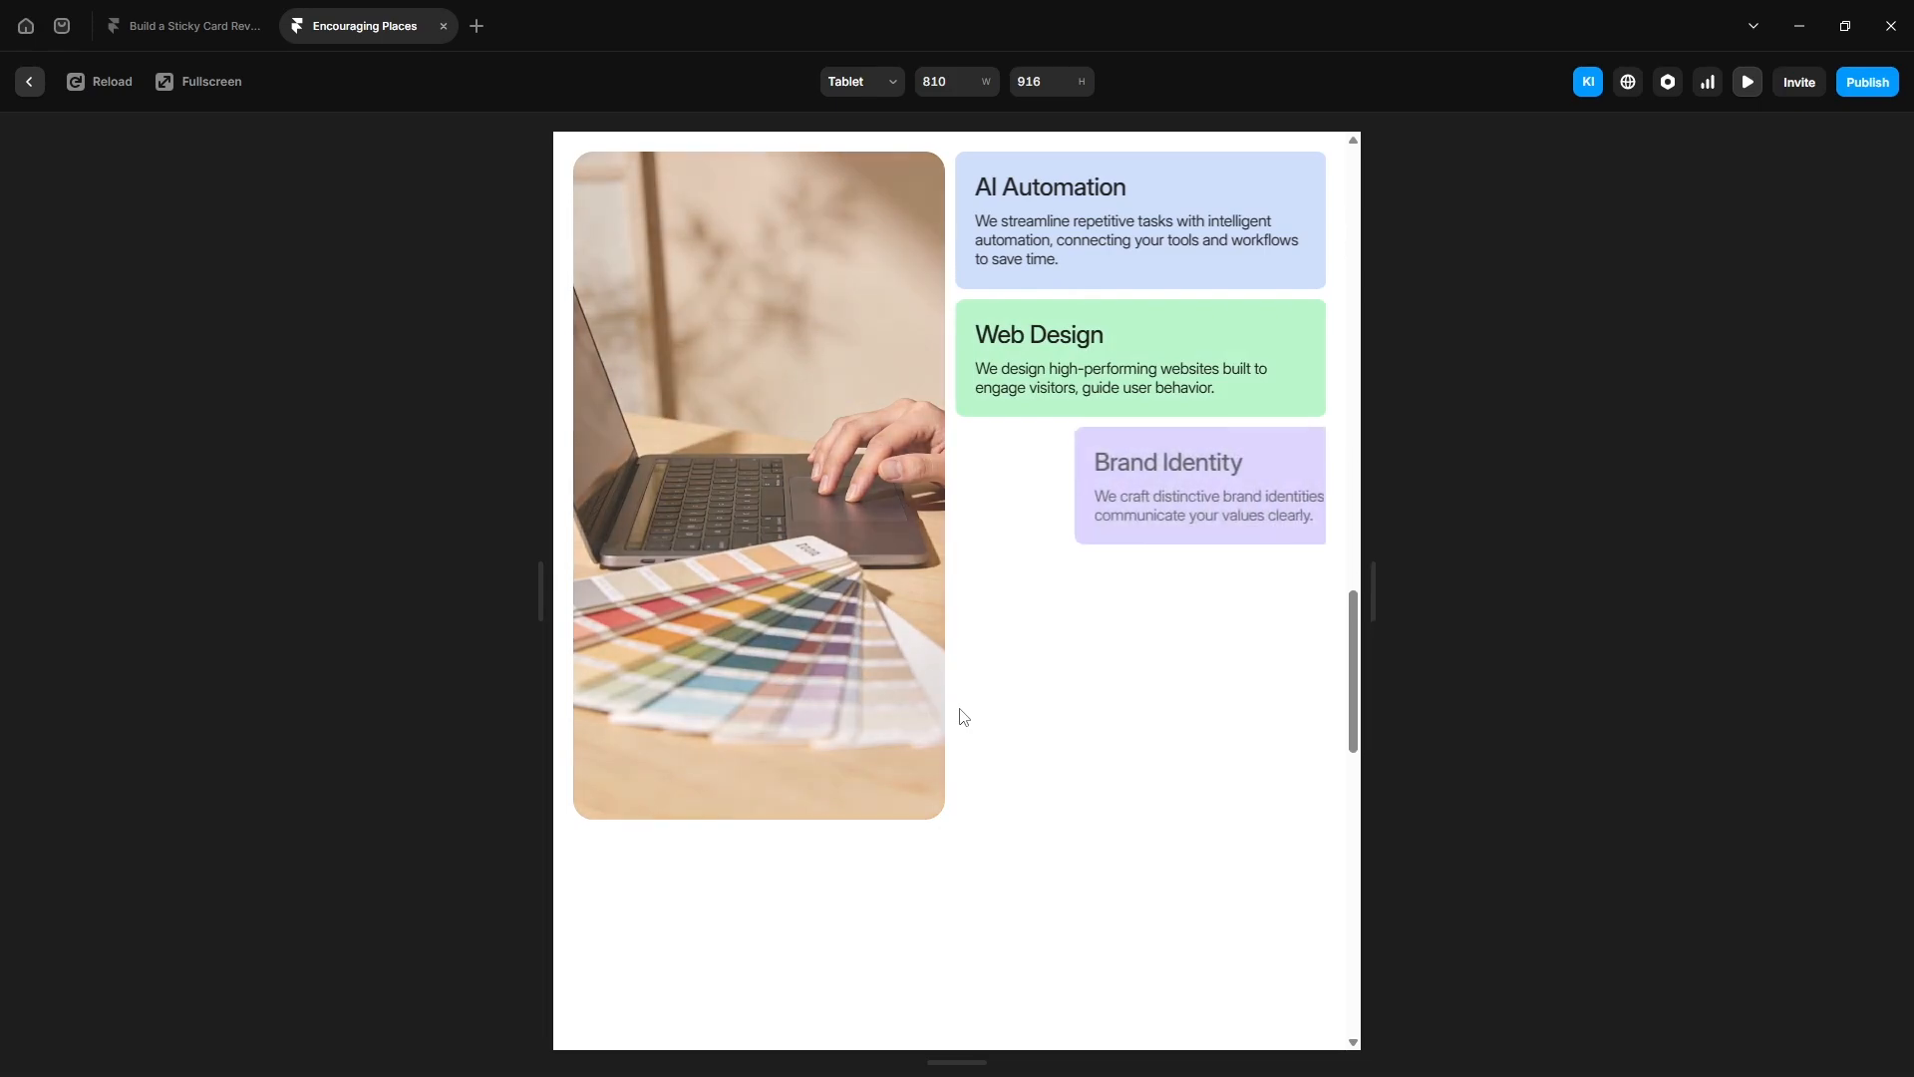
scroll(964, 716, down, 3)
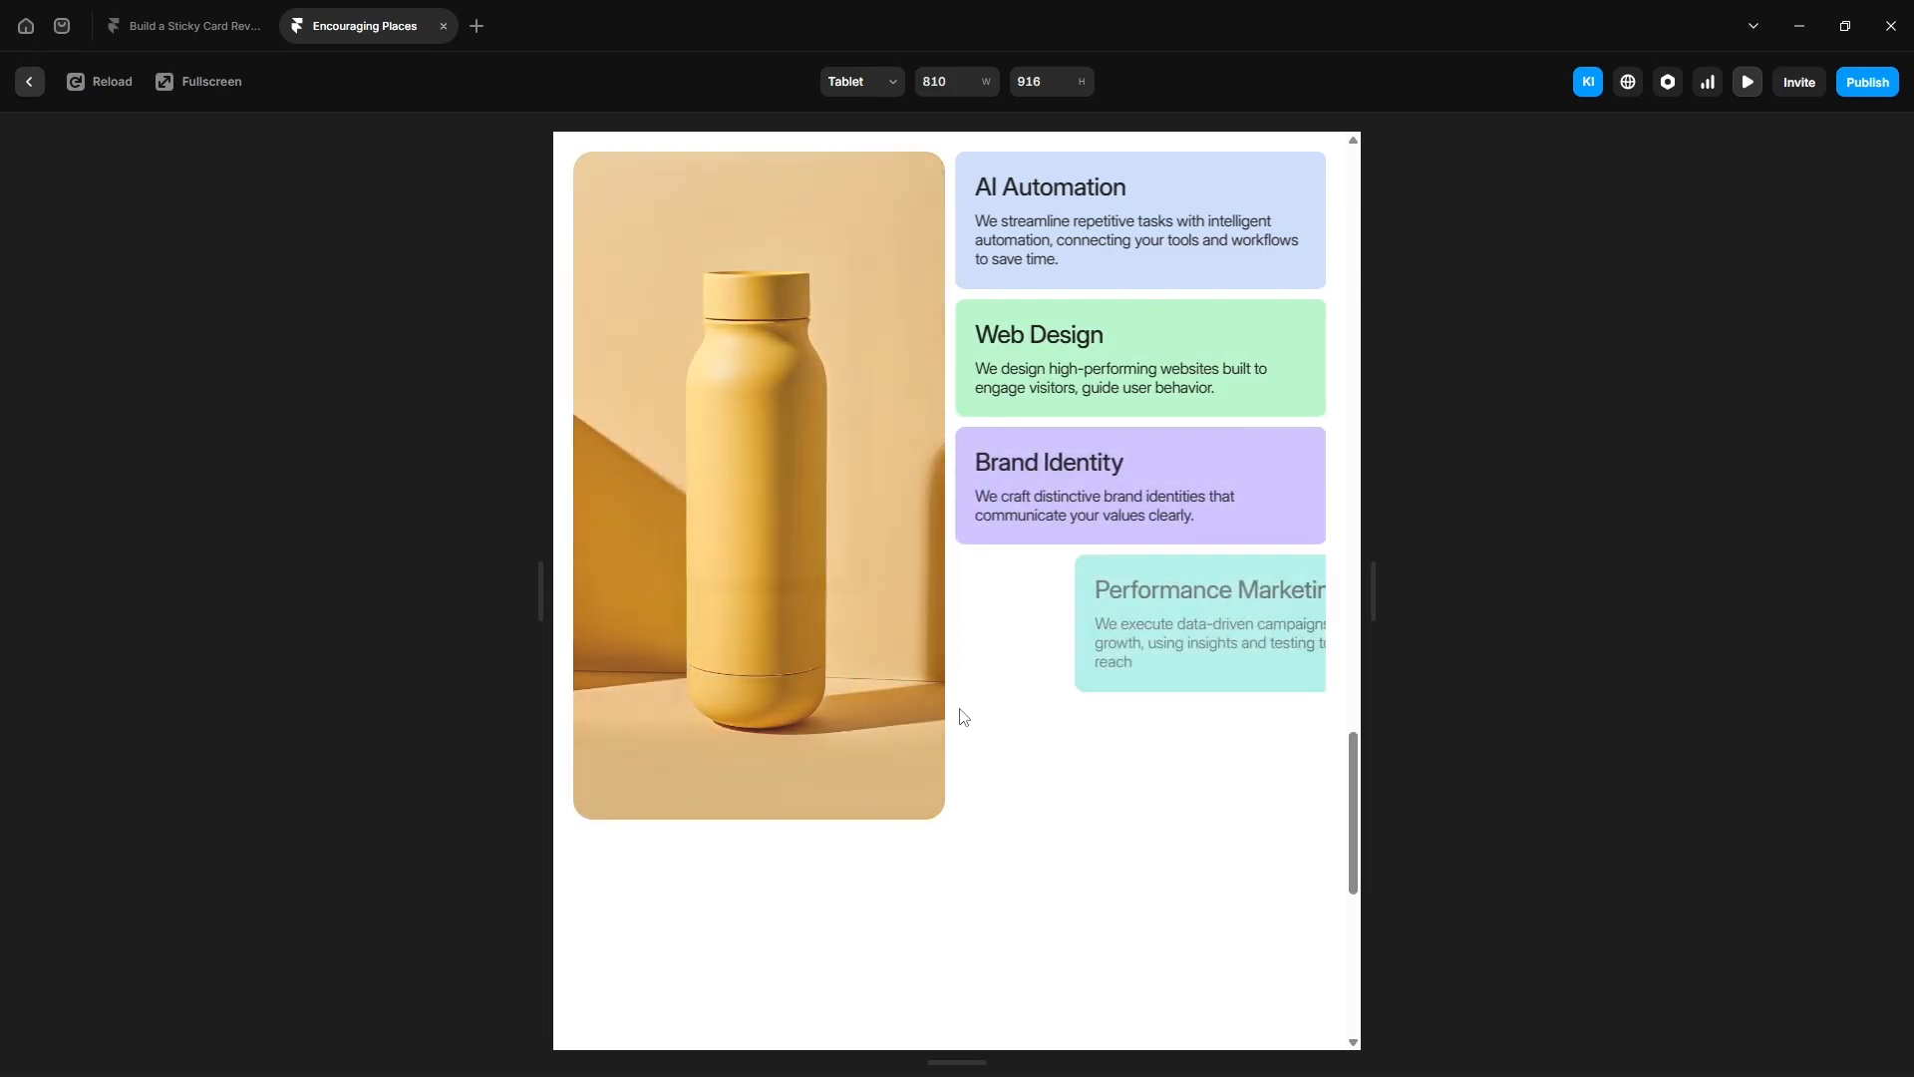
scroll(963, 716, down, 3)
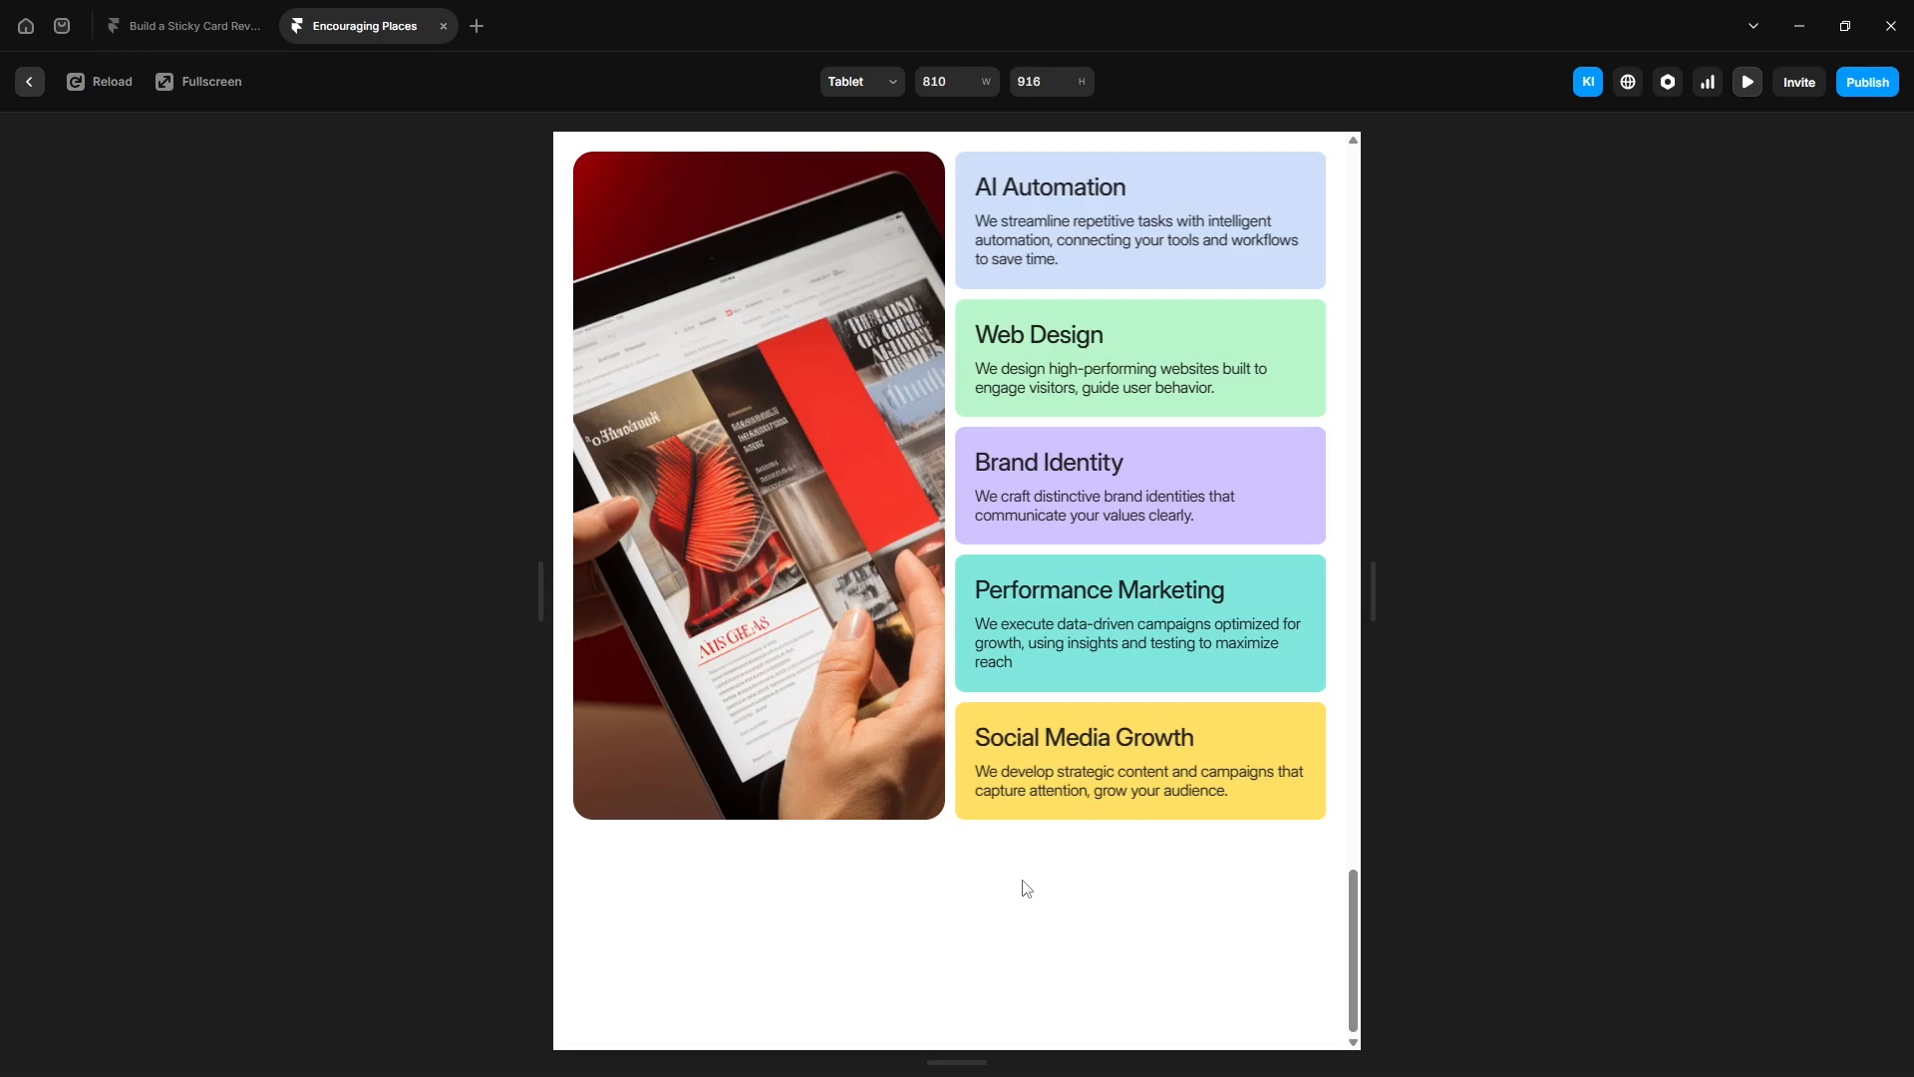
key(Escape)
- Set the Tablet Cards stack's overflow to Visible
click(1157, 668)
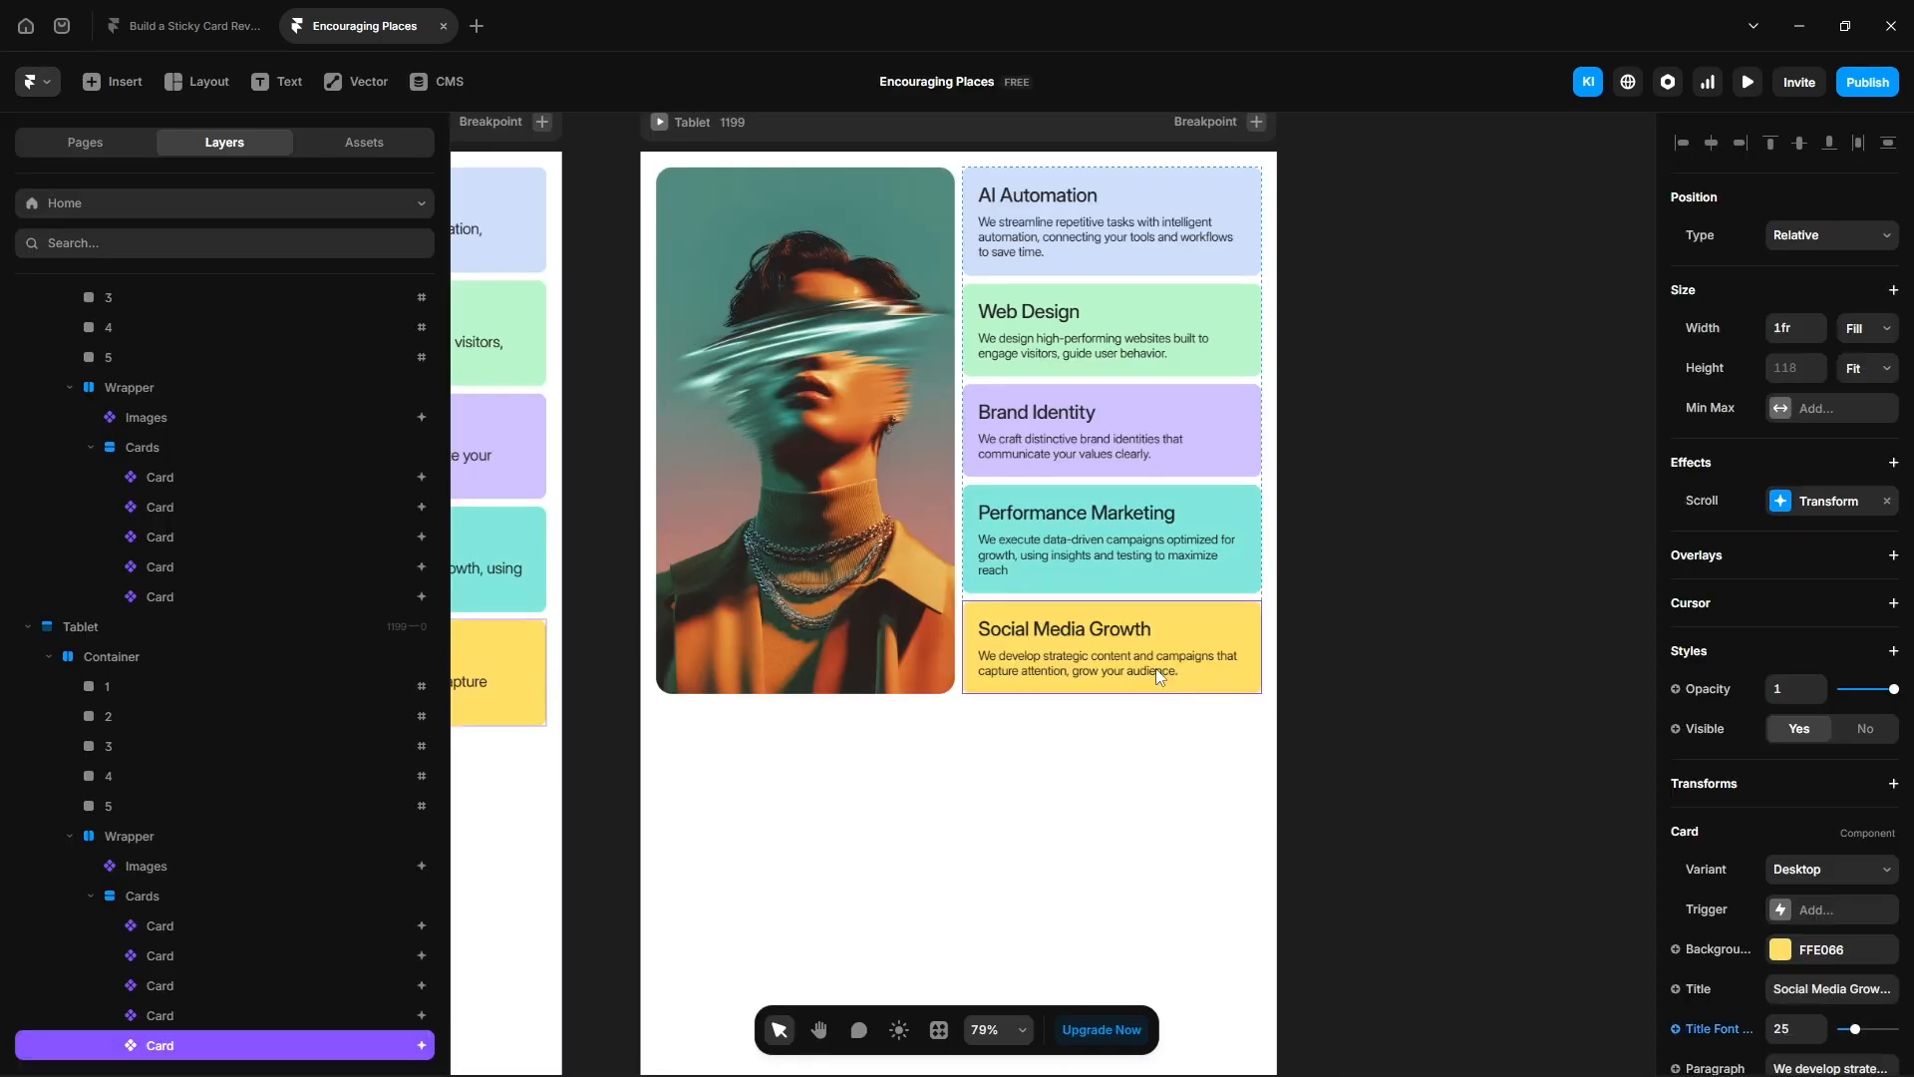
click(142, 897)
scroll(1827, 916, down, 6)
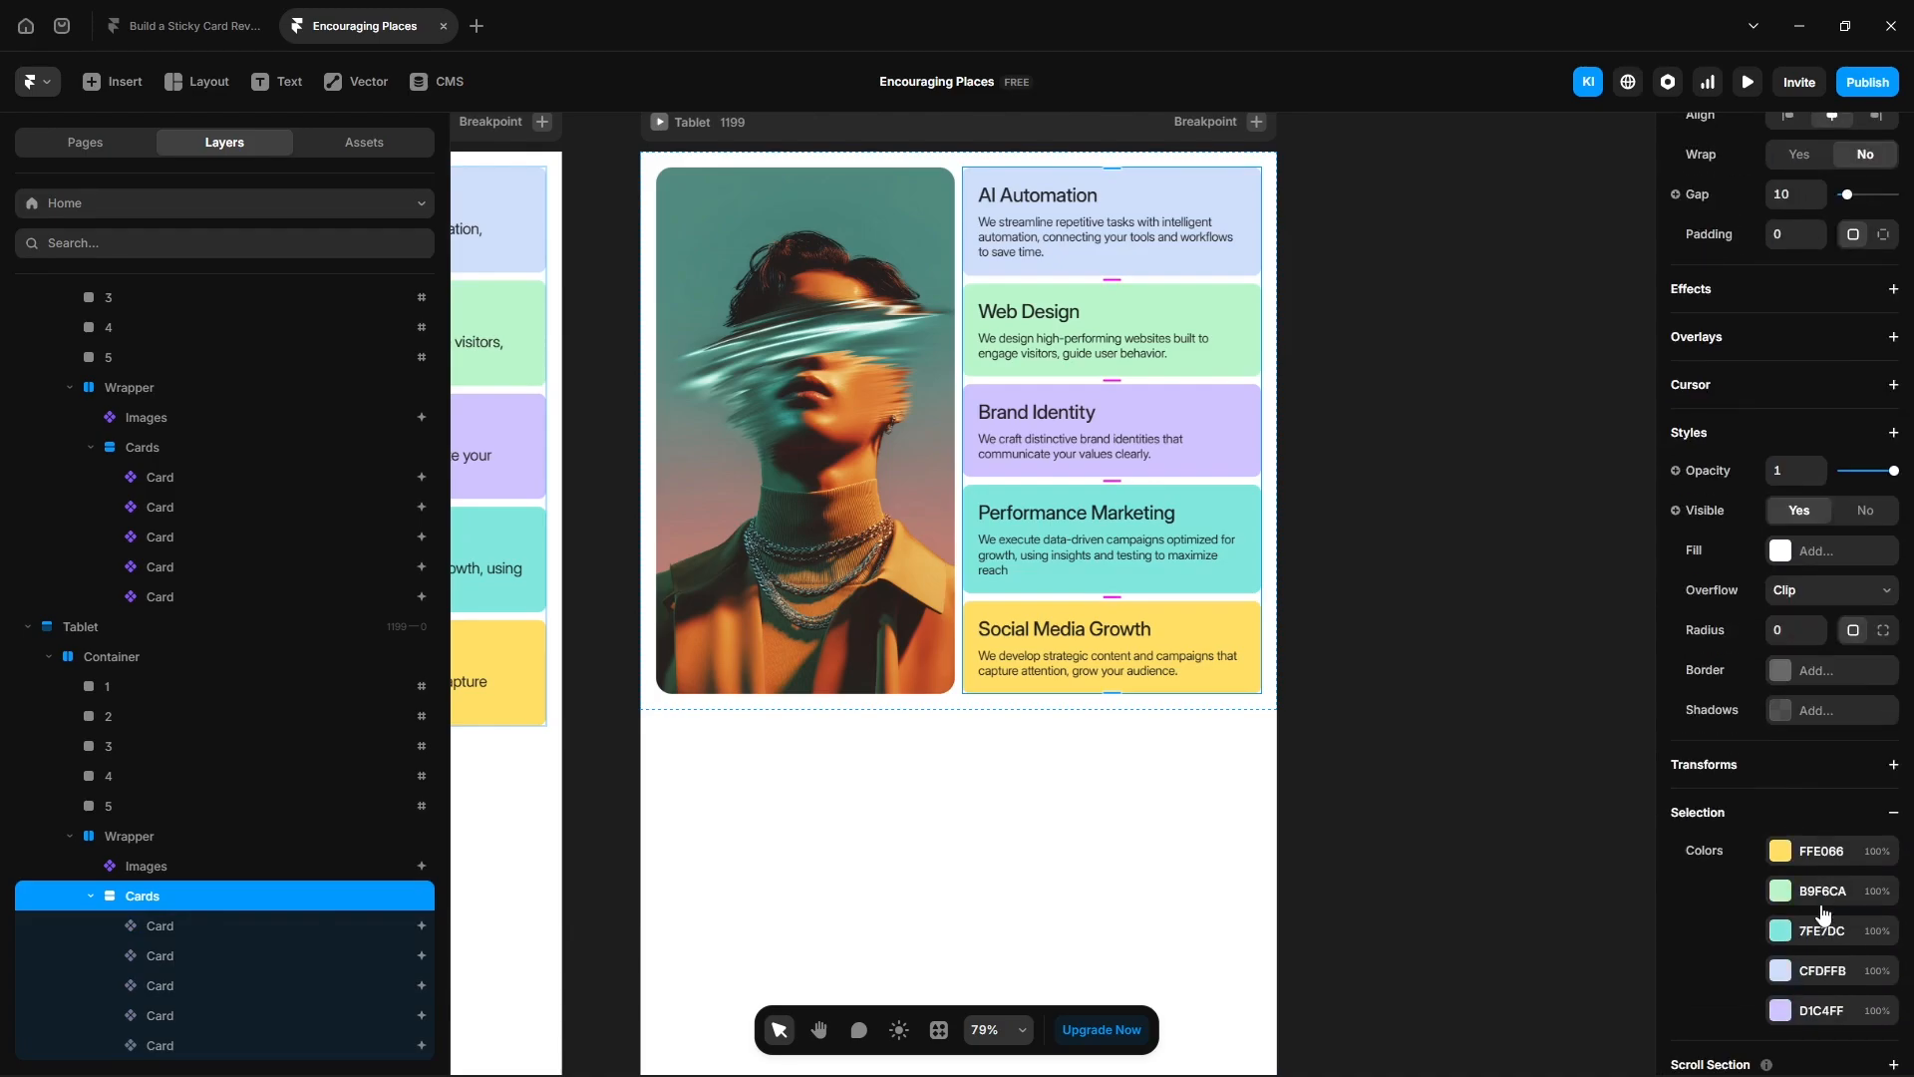
click(1810, 590)
click(1810, 646)
click(1555, 478)
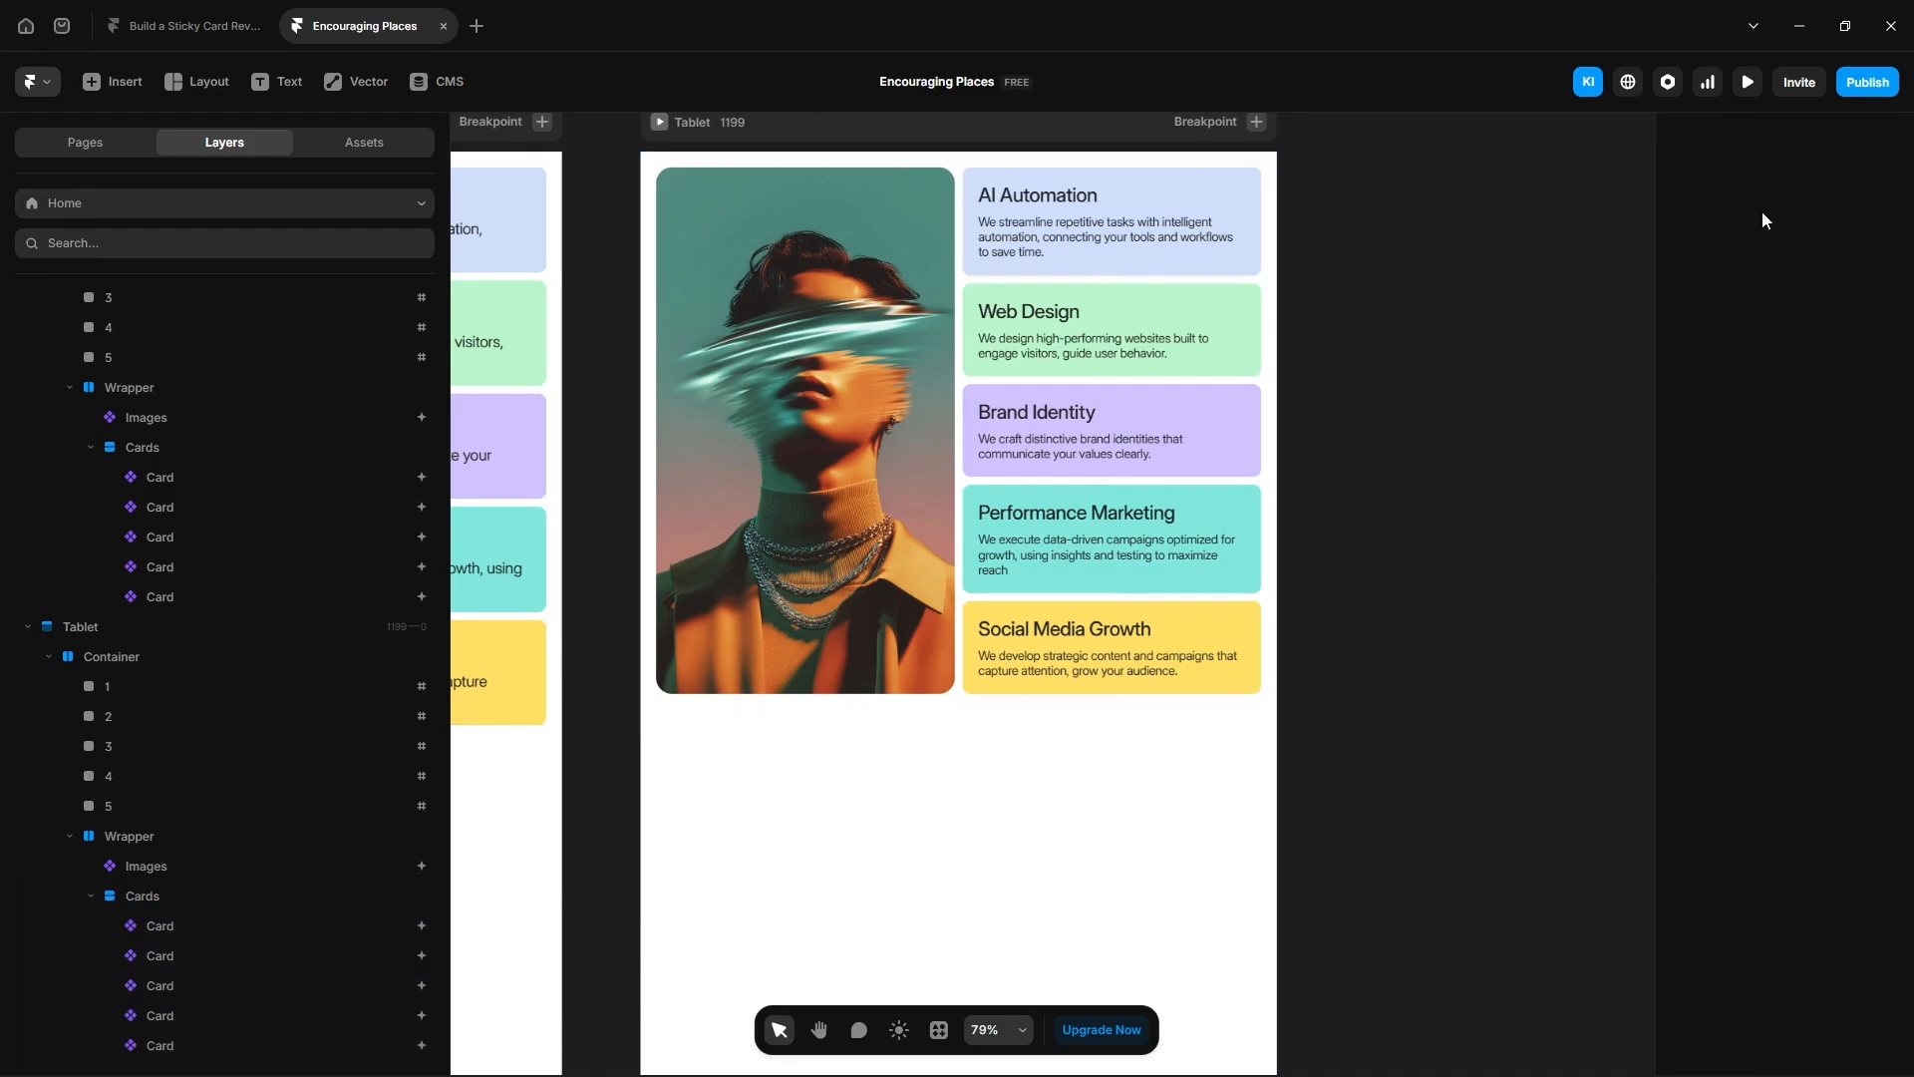
- Preview the page at the Tablet size and scroll through the cards sliding in
click(1747, 82)
click(857, 83)
click(870, 152)
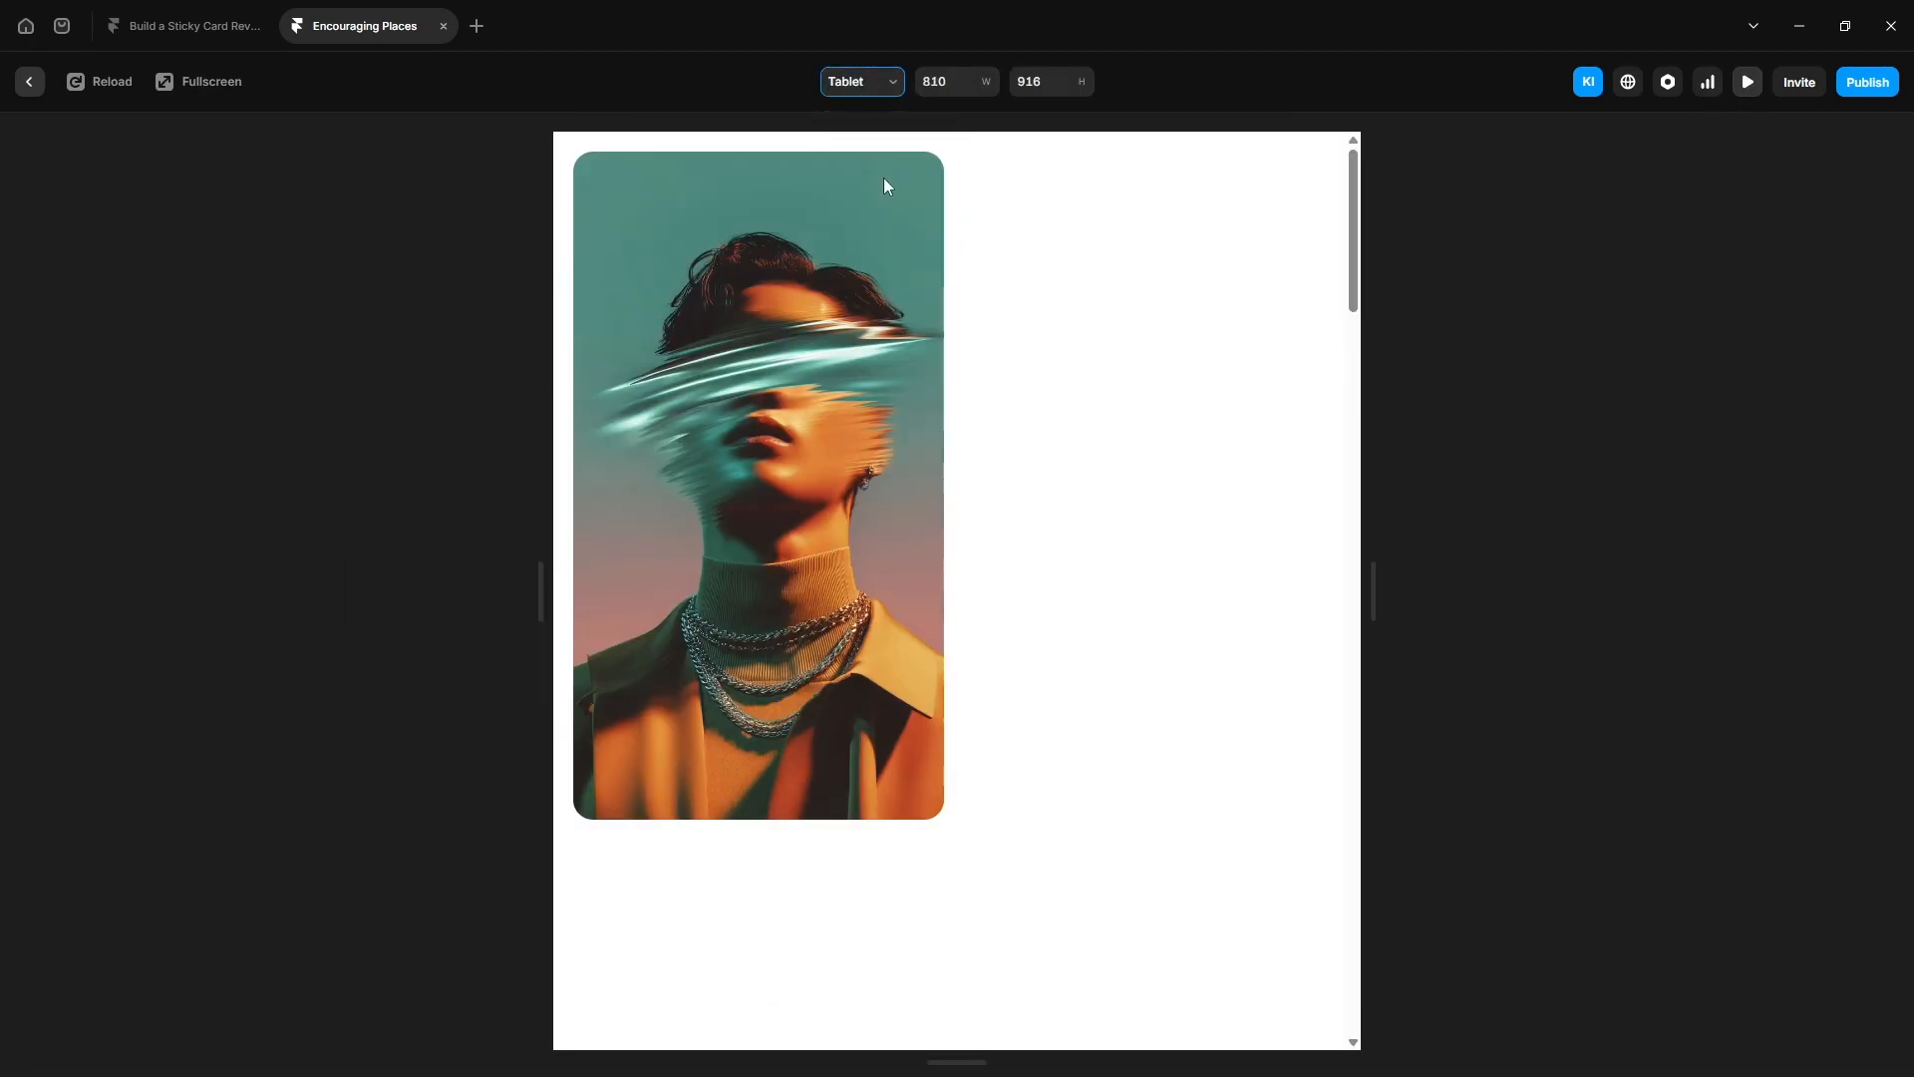
scroll(1149, 765, down, 5)
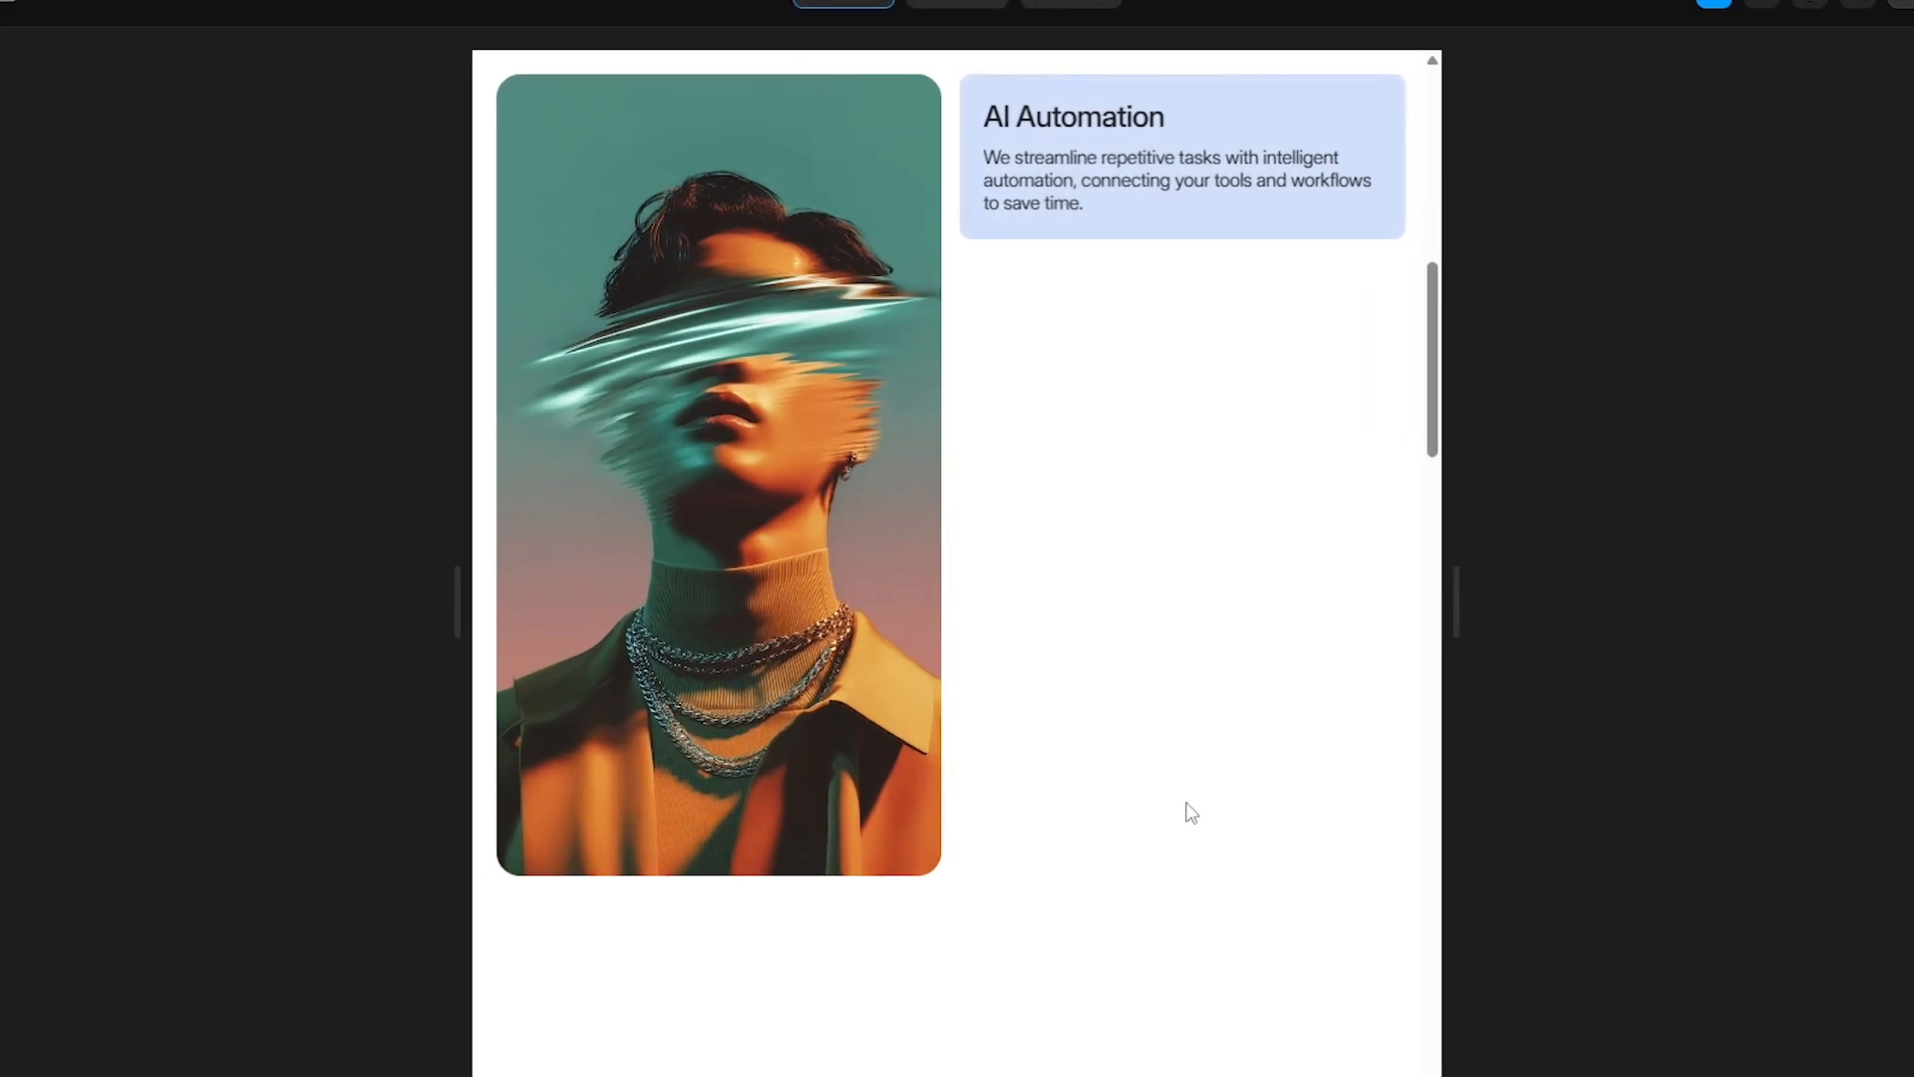
scroll(1191, 813, down, 3)
scroll(1191, 814, down, 3)
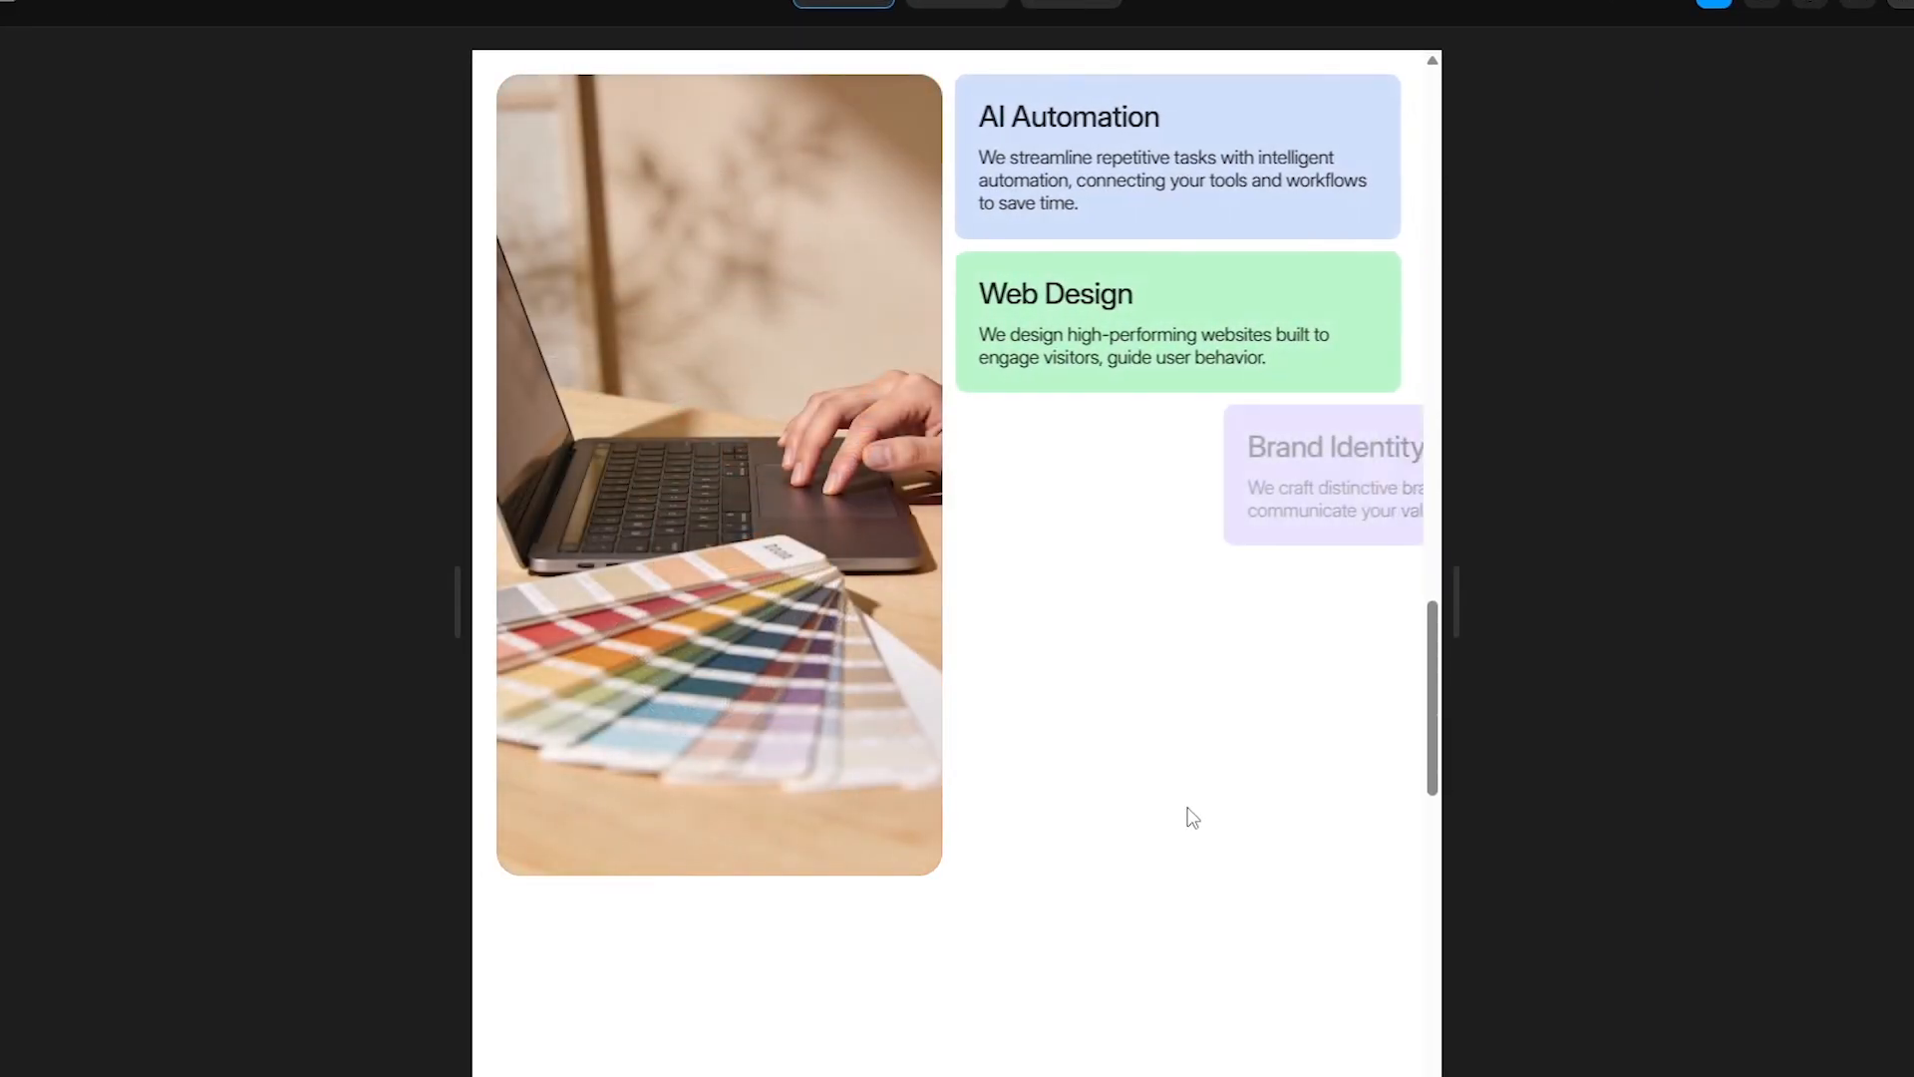
scroll(1191, 818, down, 3)
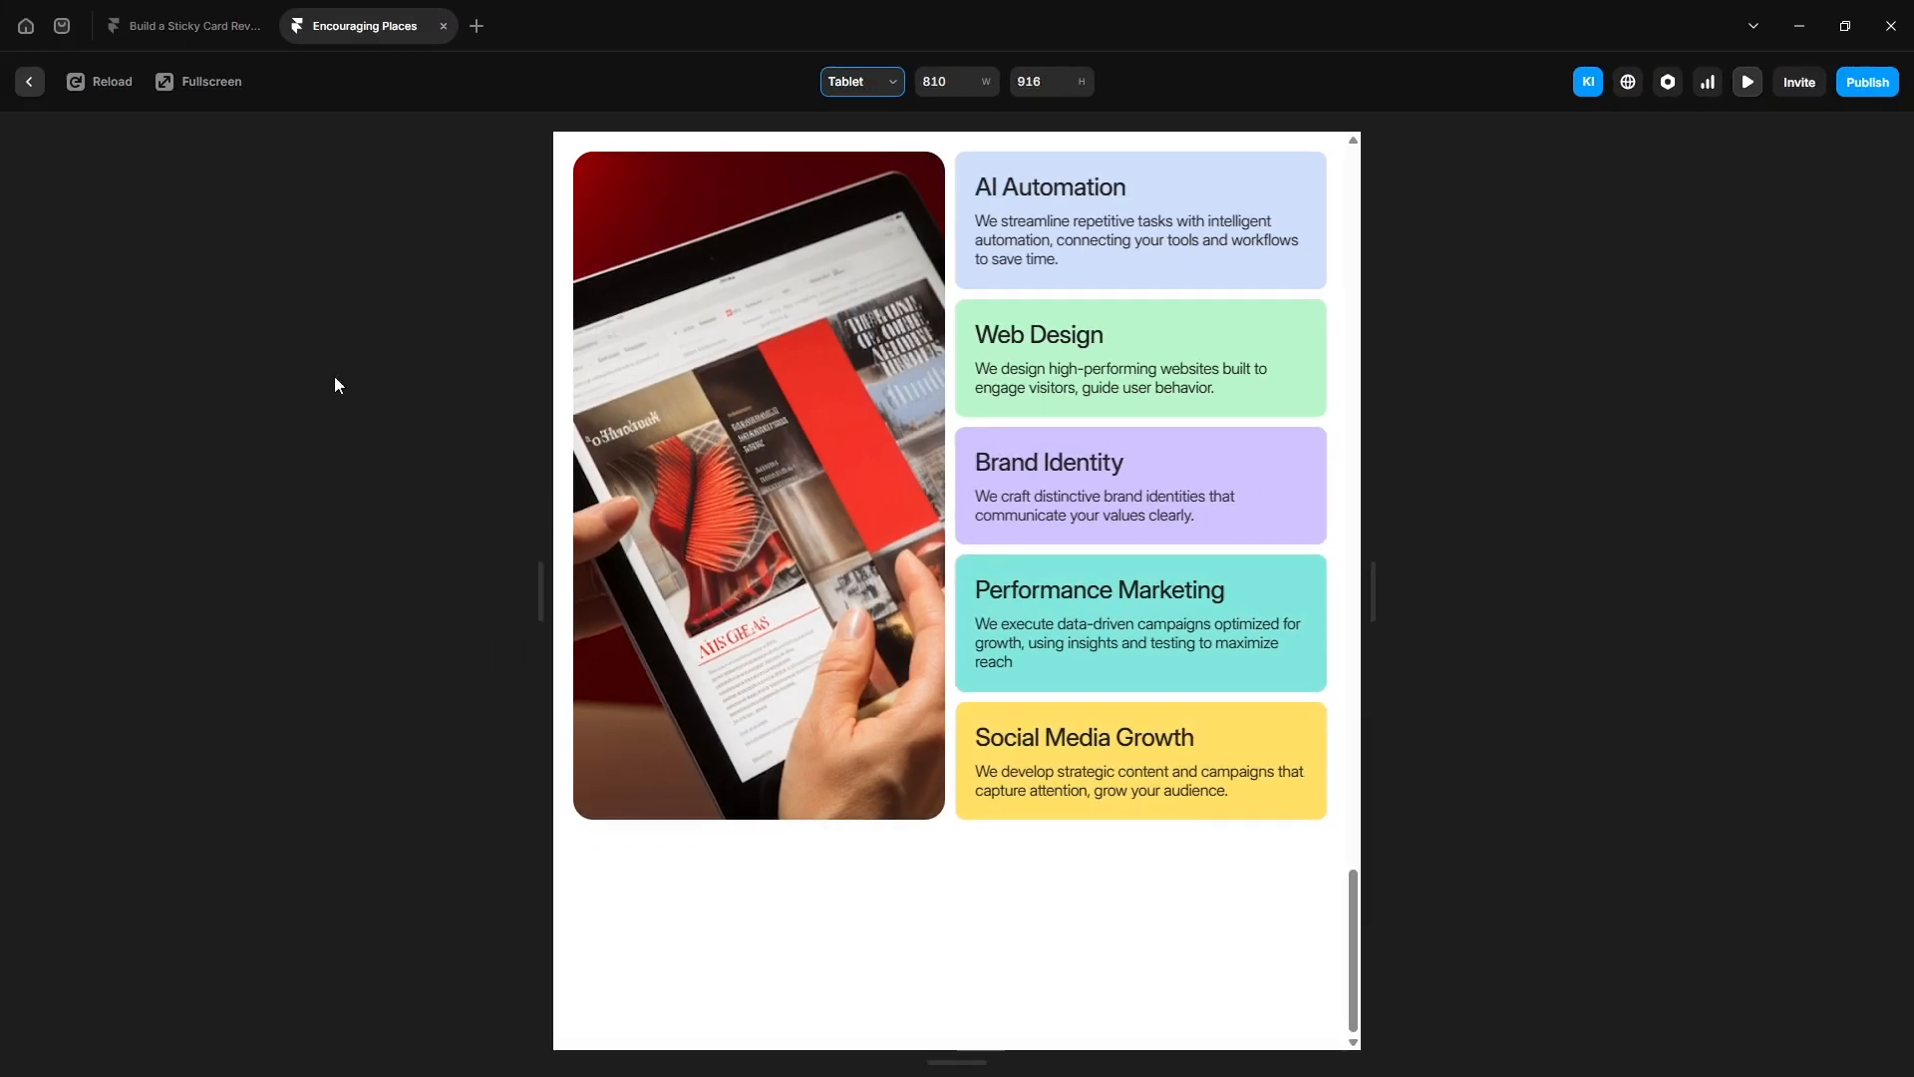
click(26, 82)
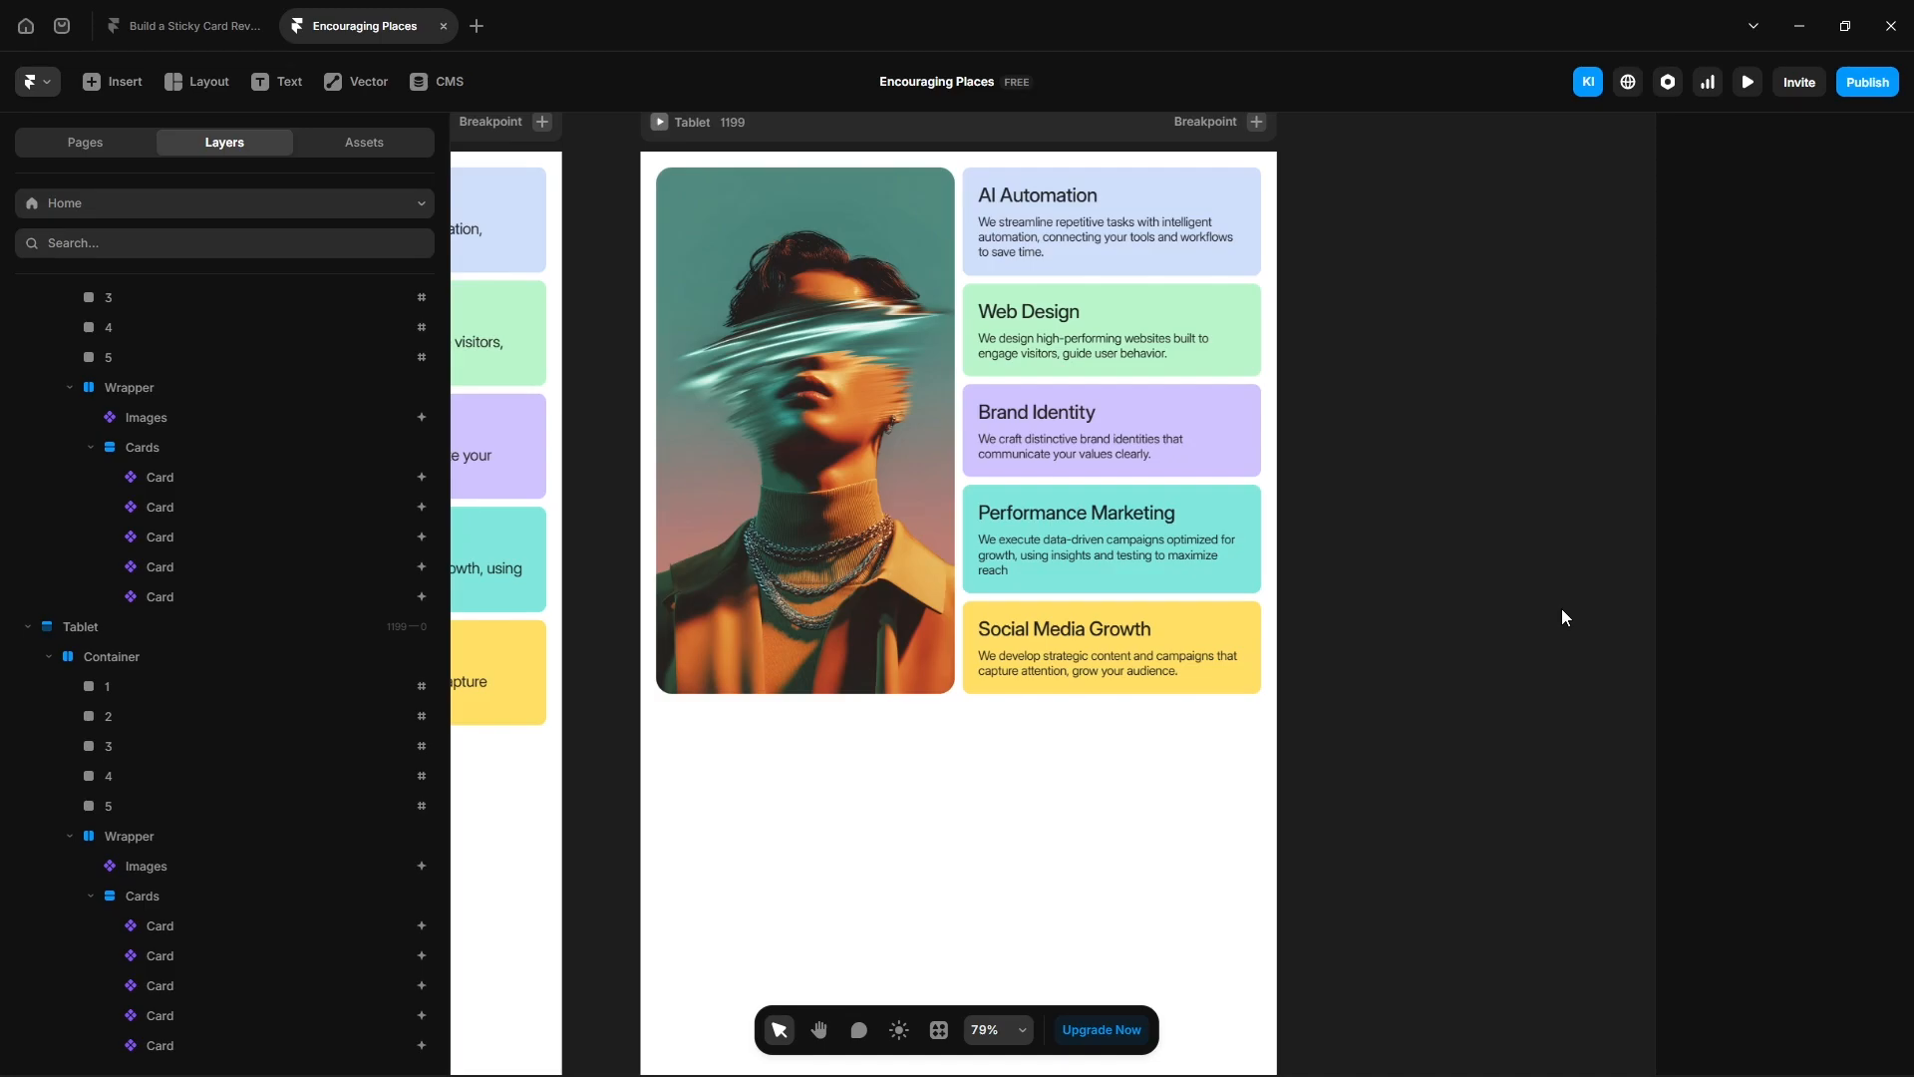
- Add a Phone breakpoint to the Home page
click(1256, 121)
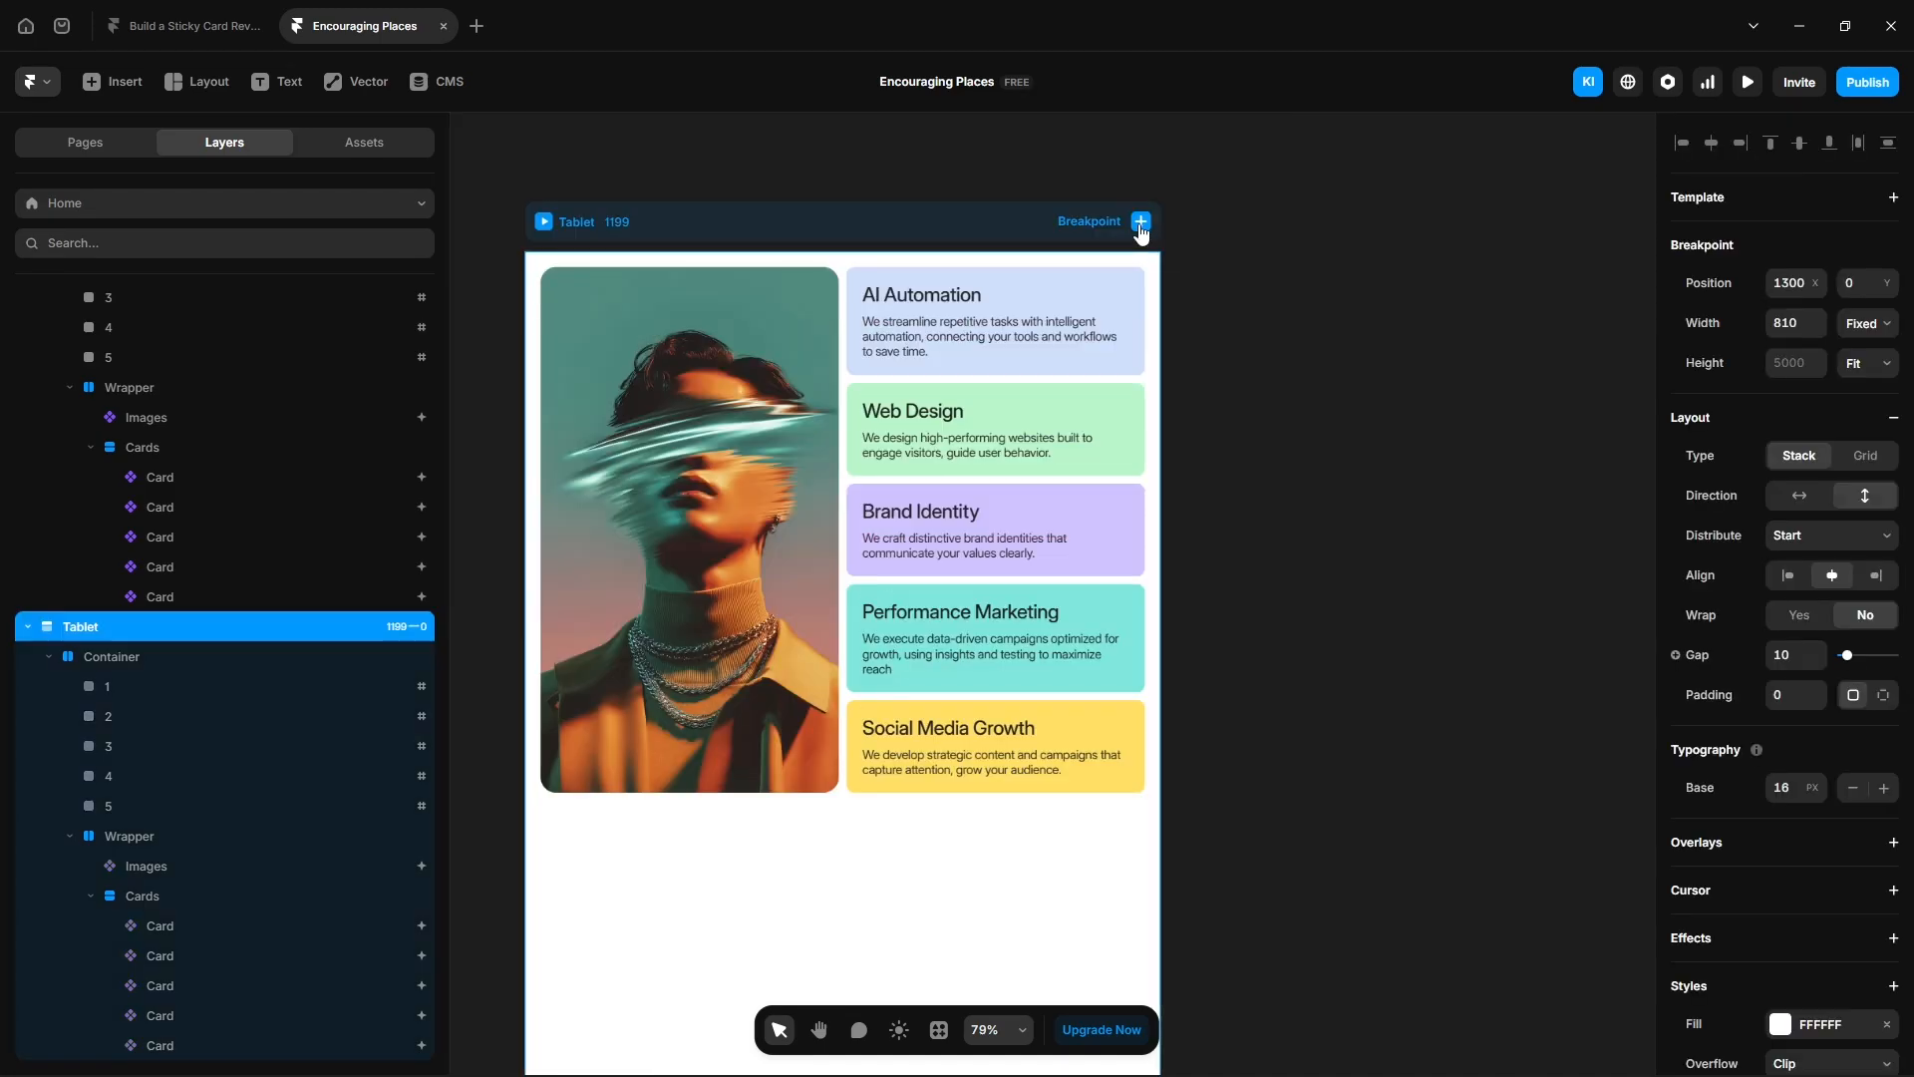
click(1187, 265)
scroll(1241, 615, down, 6)
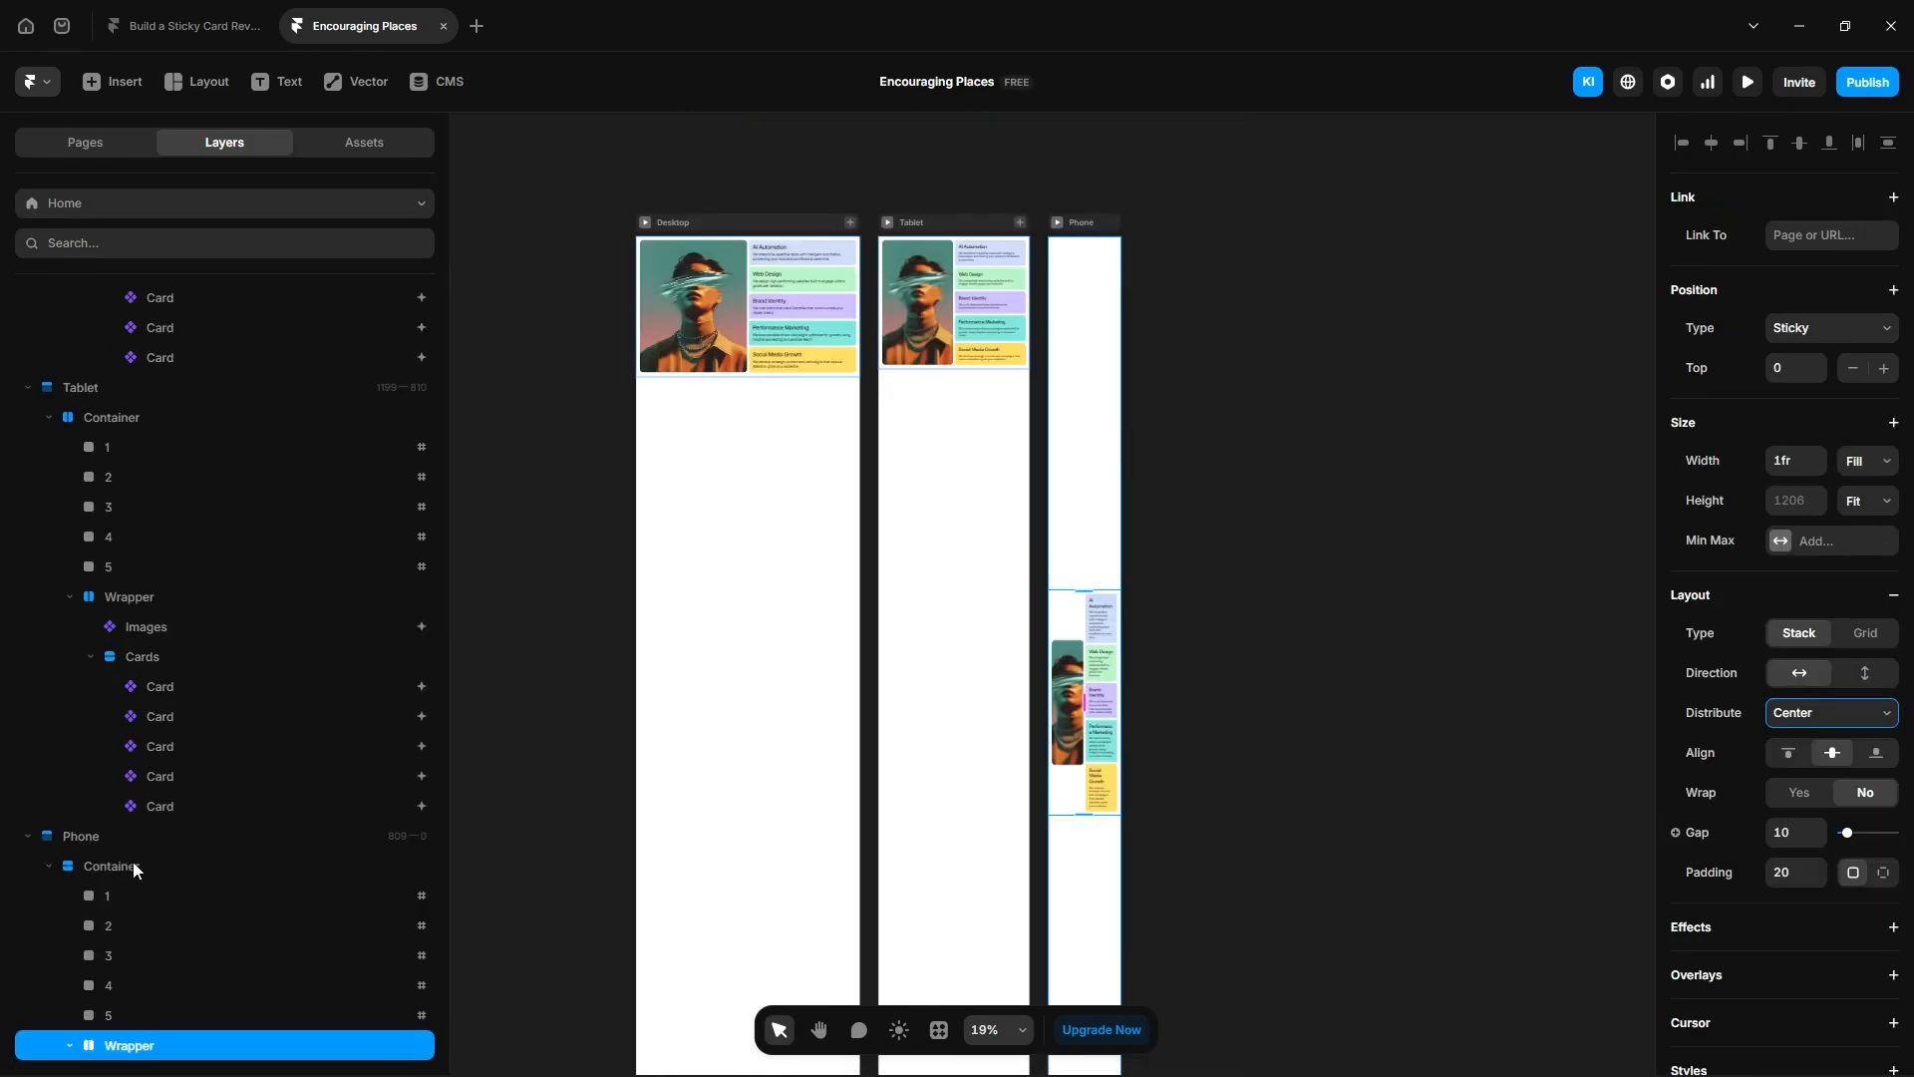
- On the Phone breakpoint, set the Wrapper's layout direction to vertical so the image sits above the cards
click(136, 865)
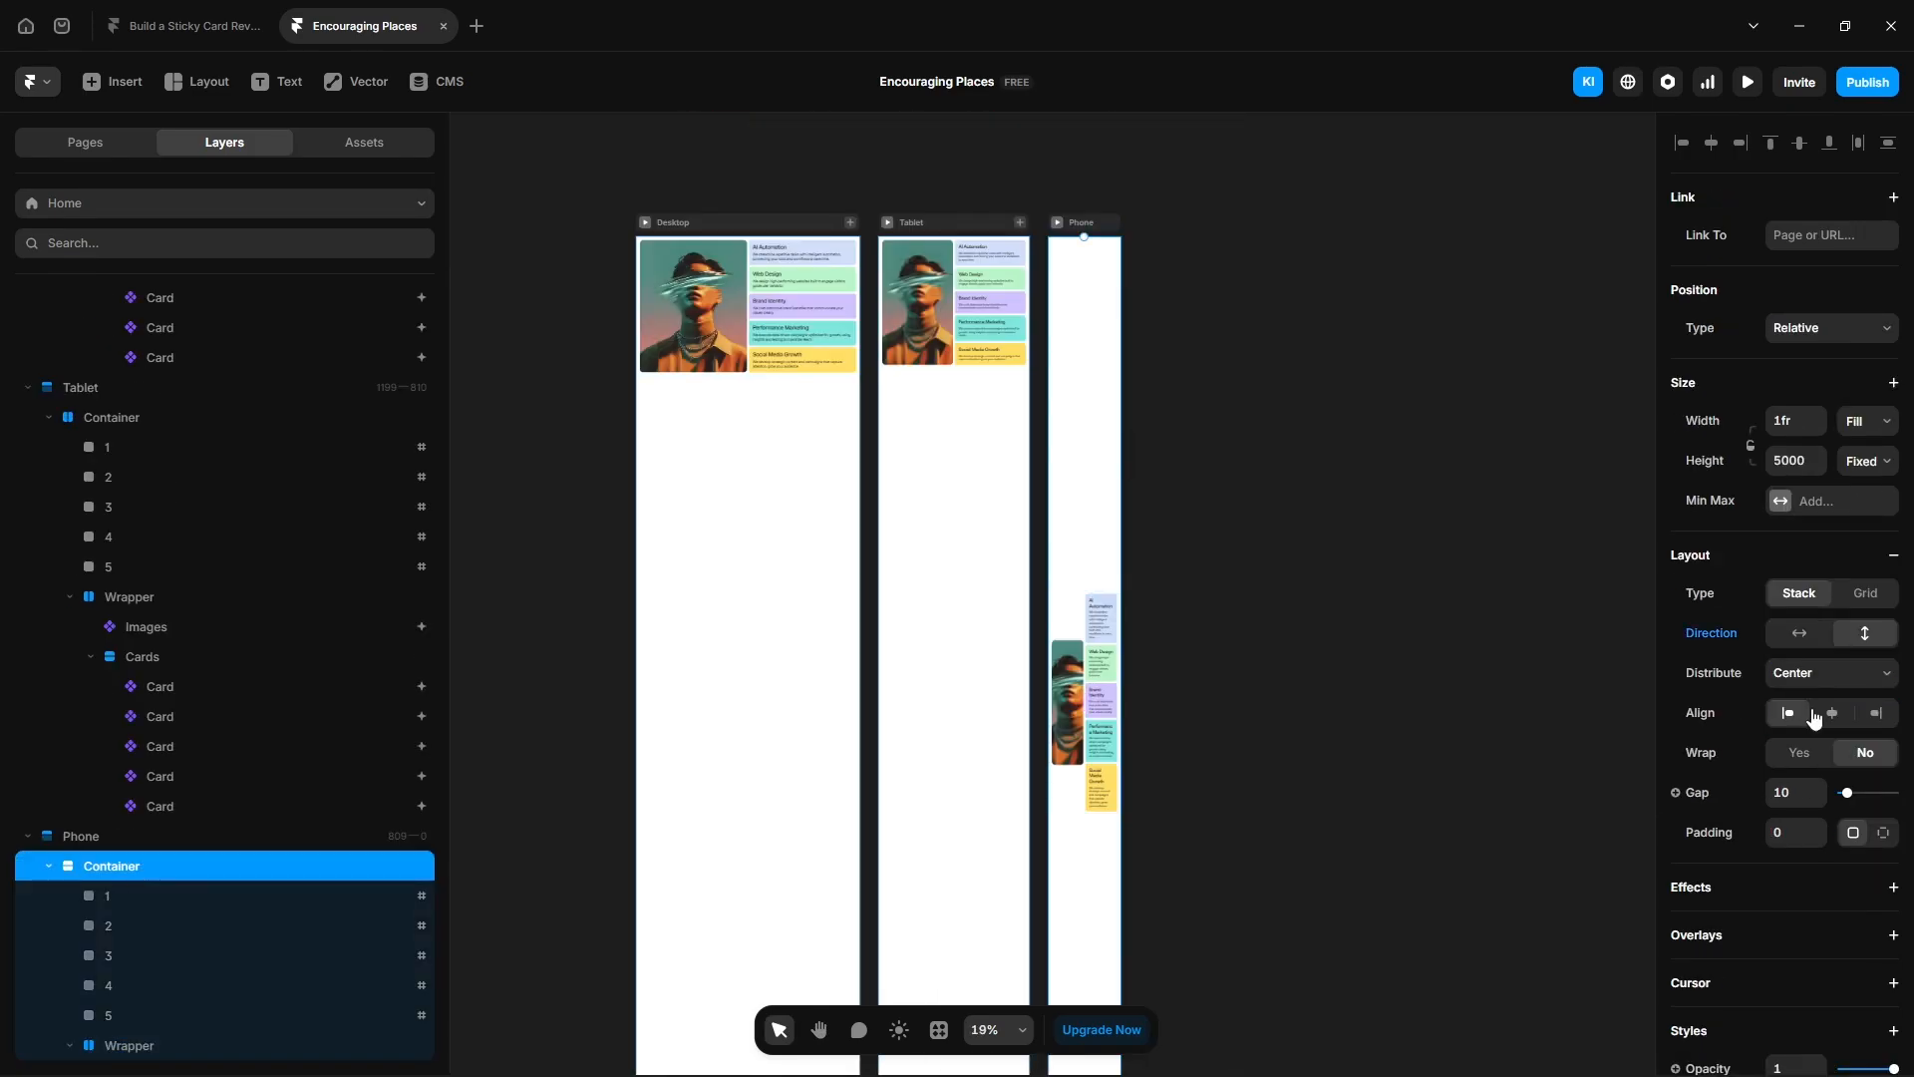
click(1824, 713)
click(1783, 739)
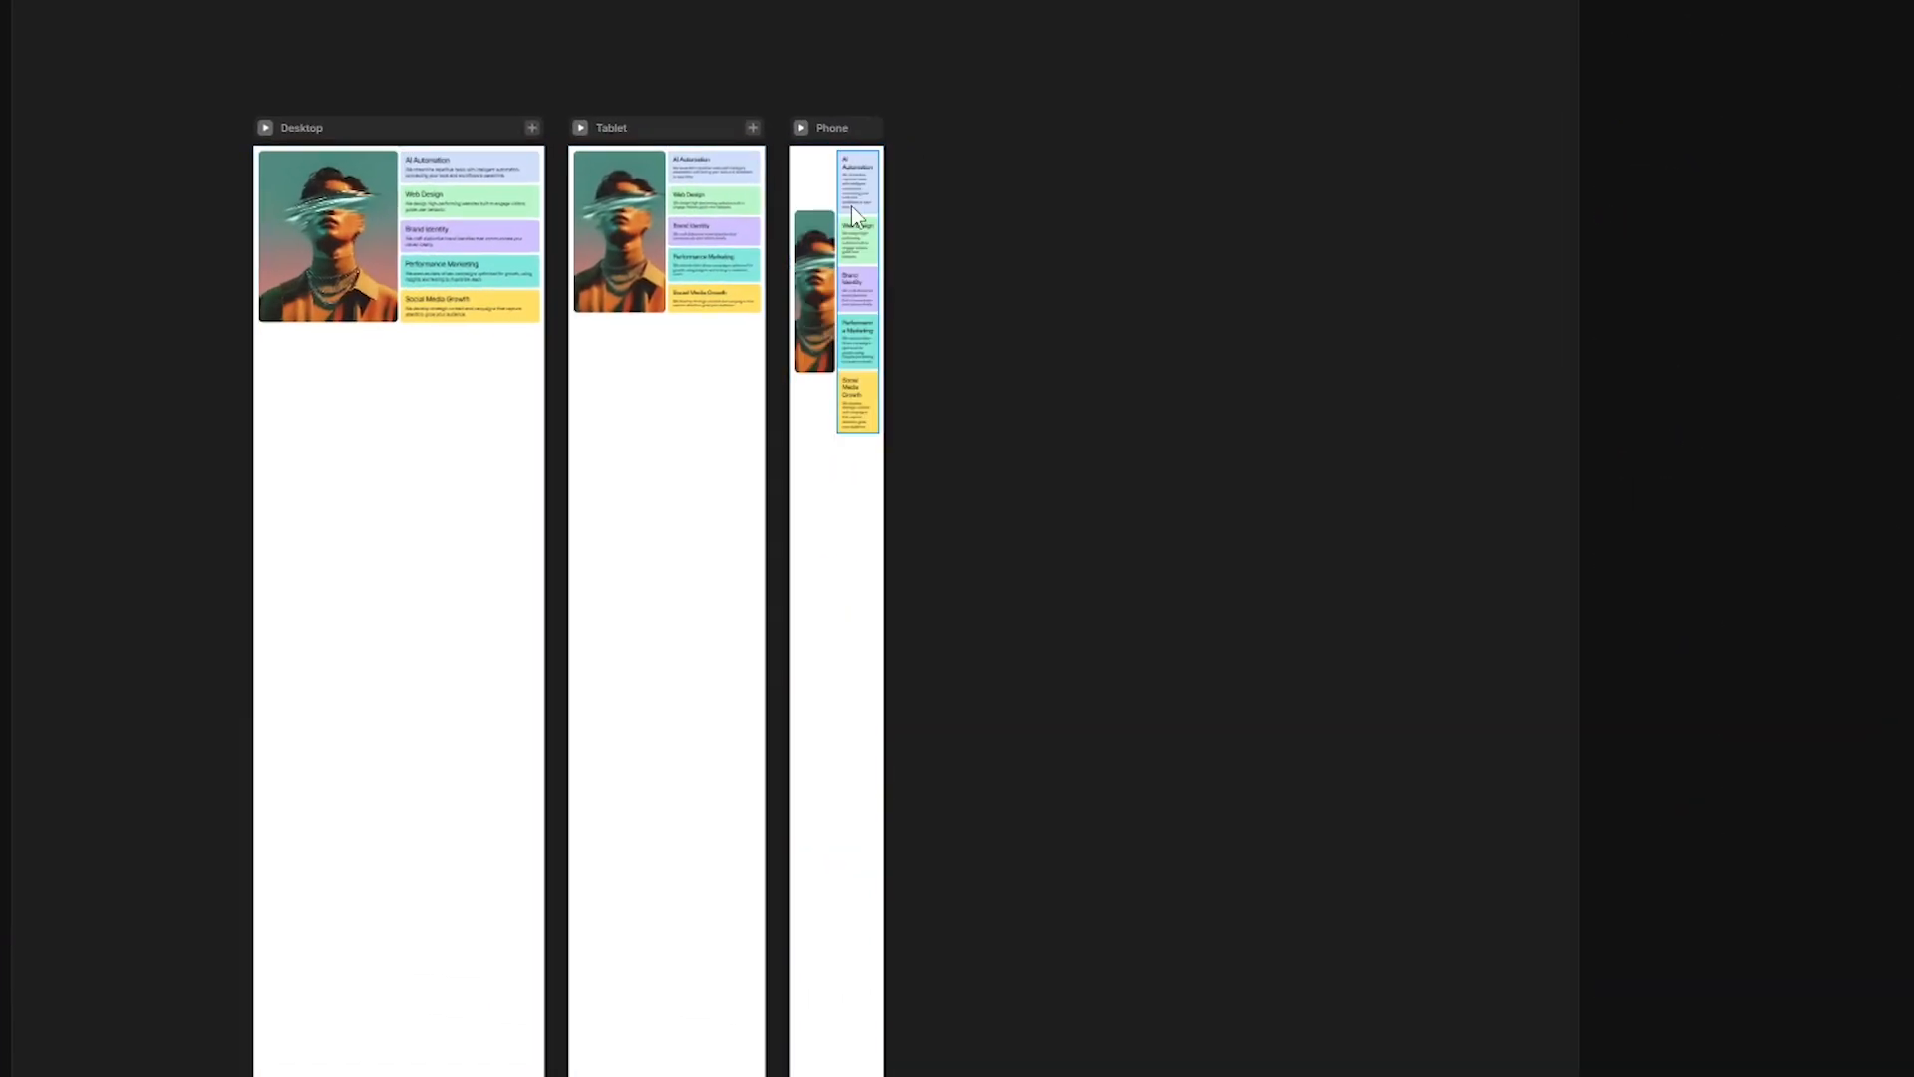
scroll(852, 205, up, 5)
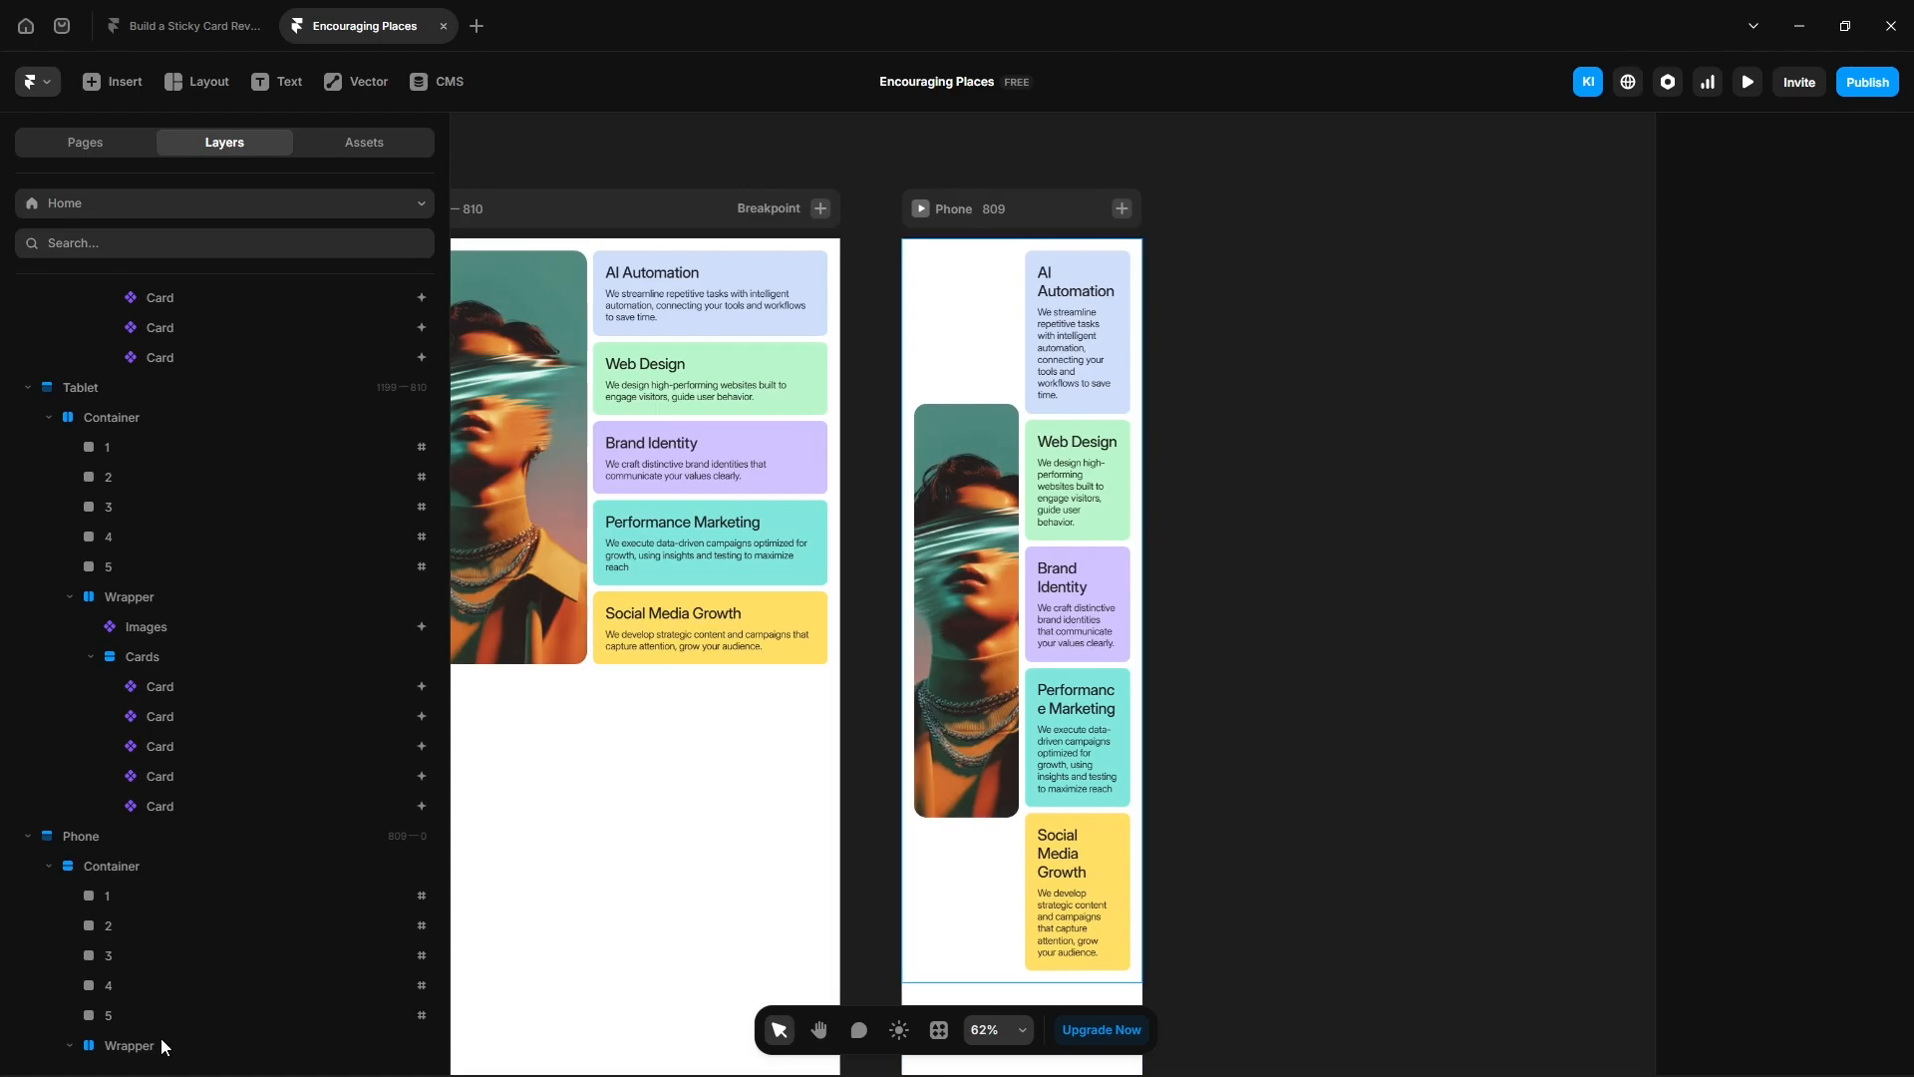
click(160, 1042)
click(1864, 674)
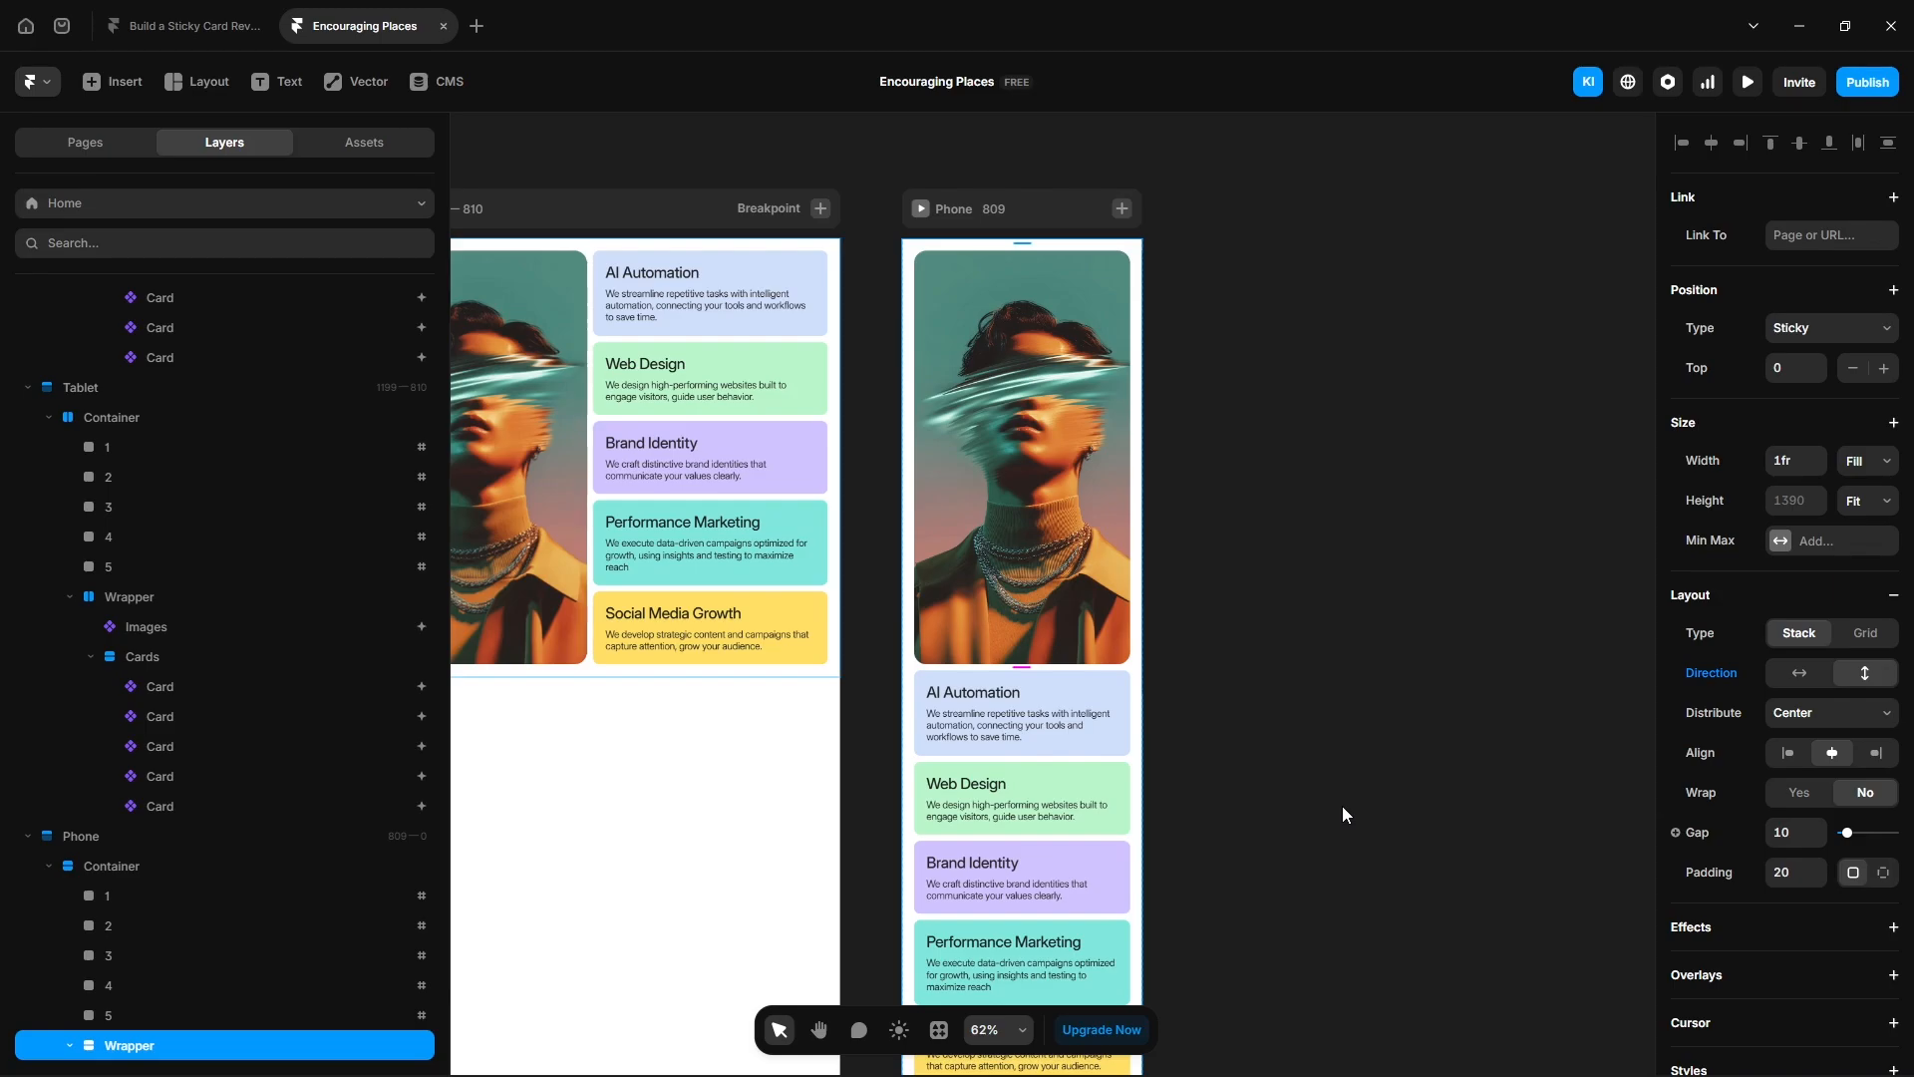
- Select all five Phone cards and remove their scroll Transform effect
scroll(253, 938, down, 4)
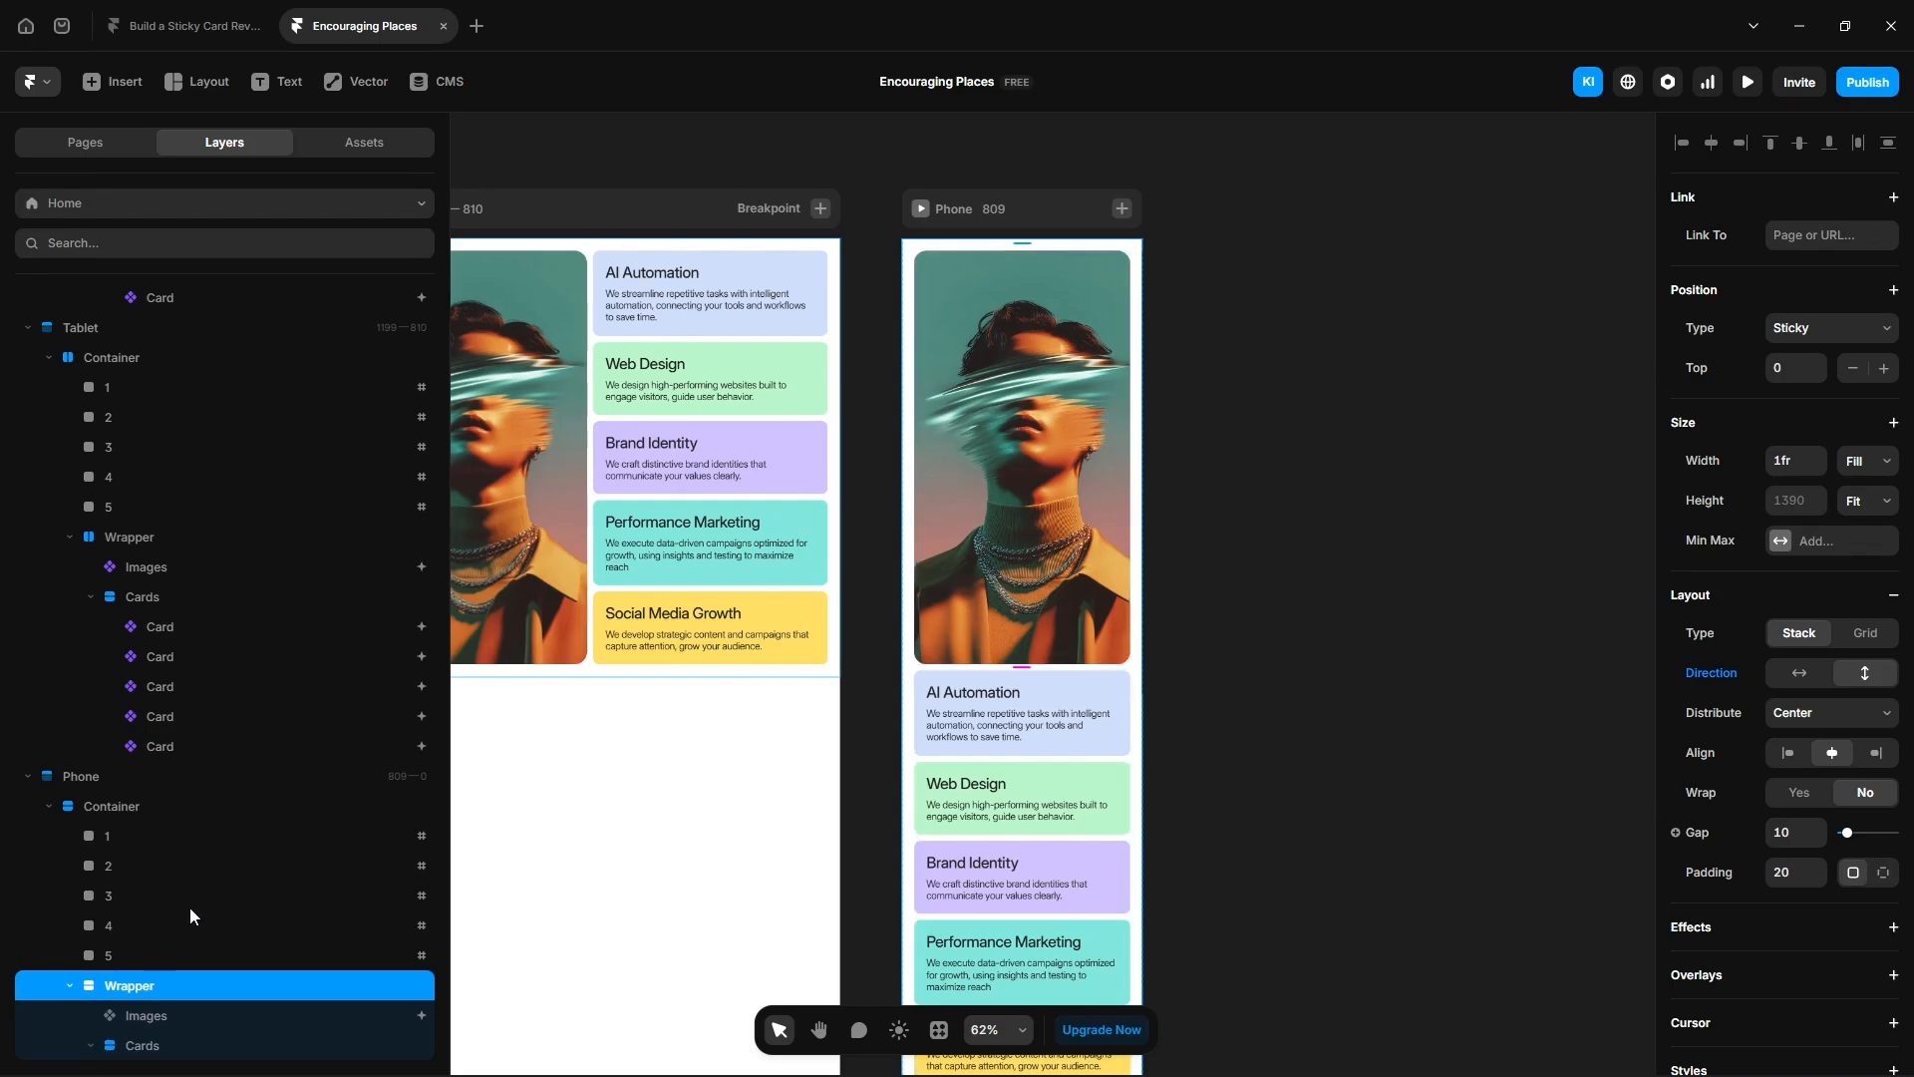
click(185, 926)
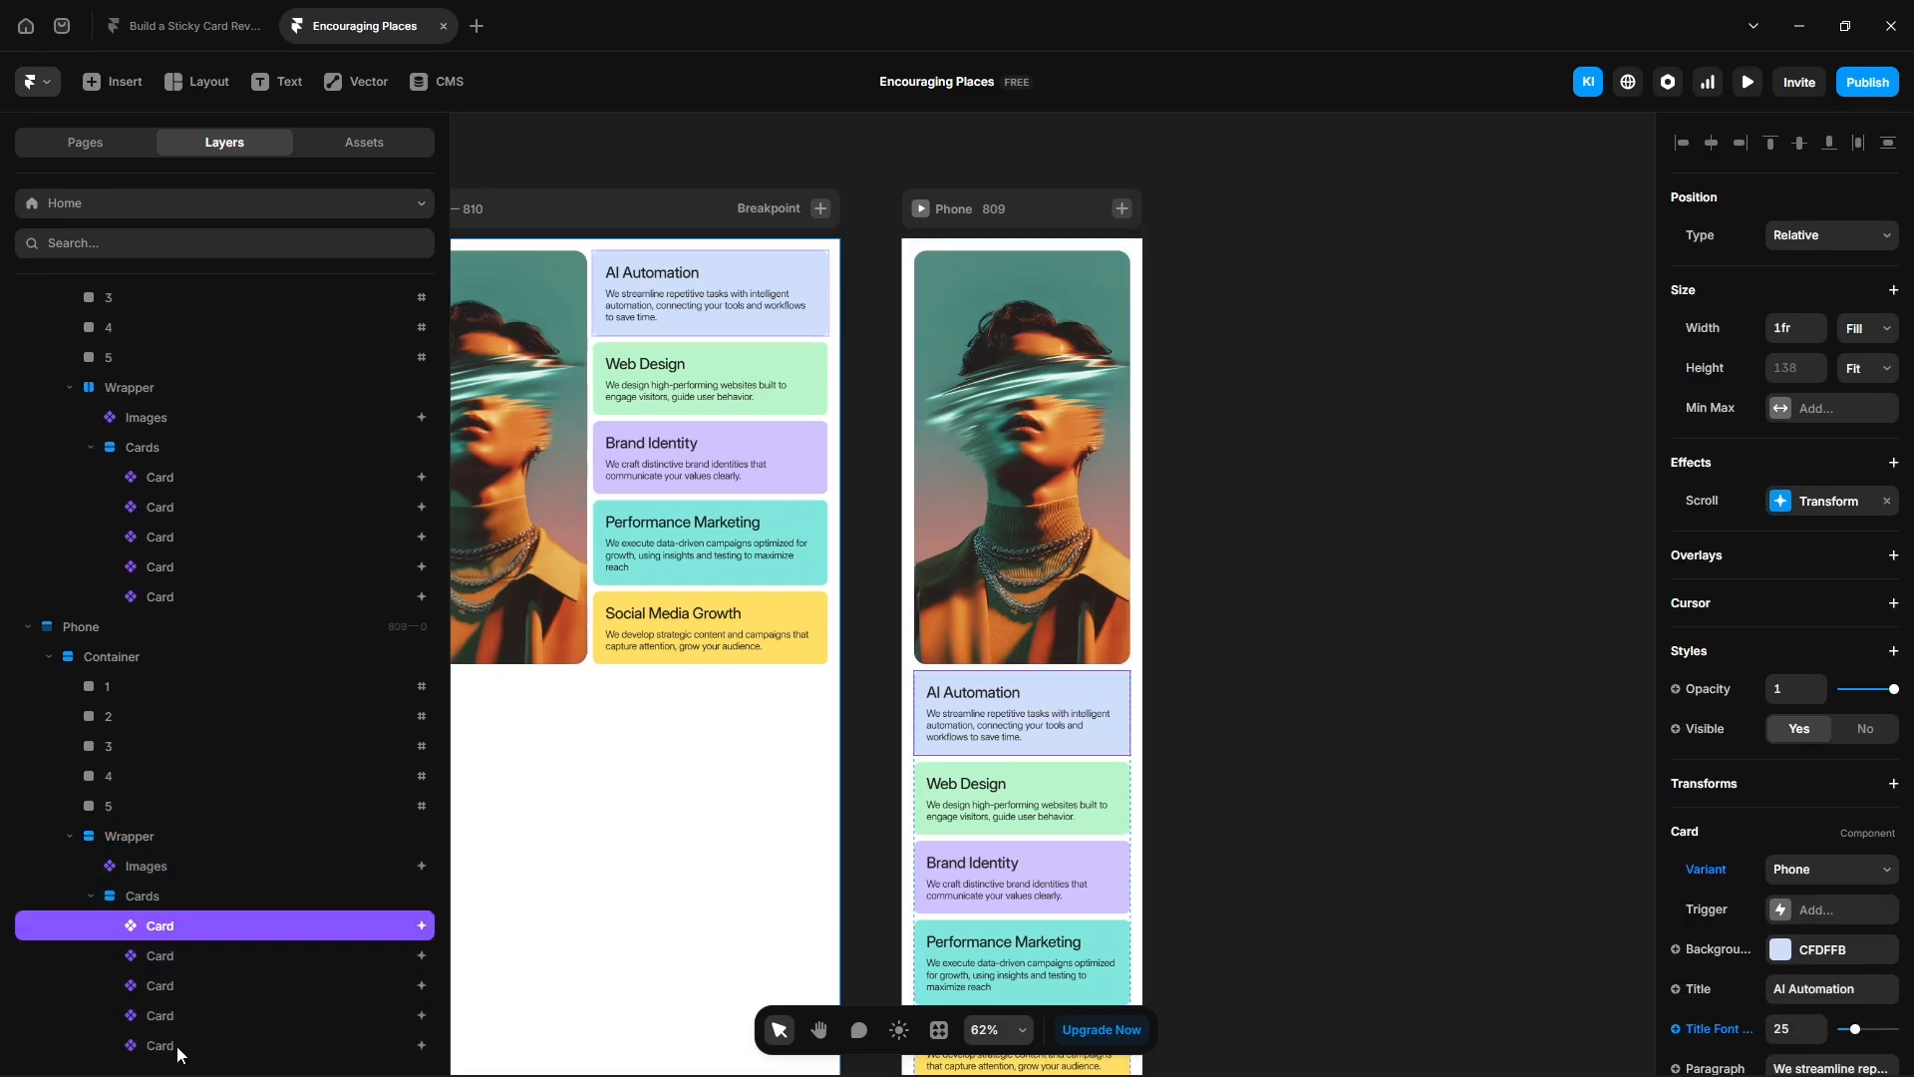
shift+click(176, 1045)
click(1886, 502)
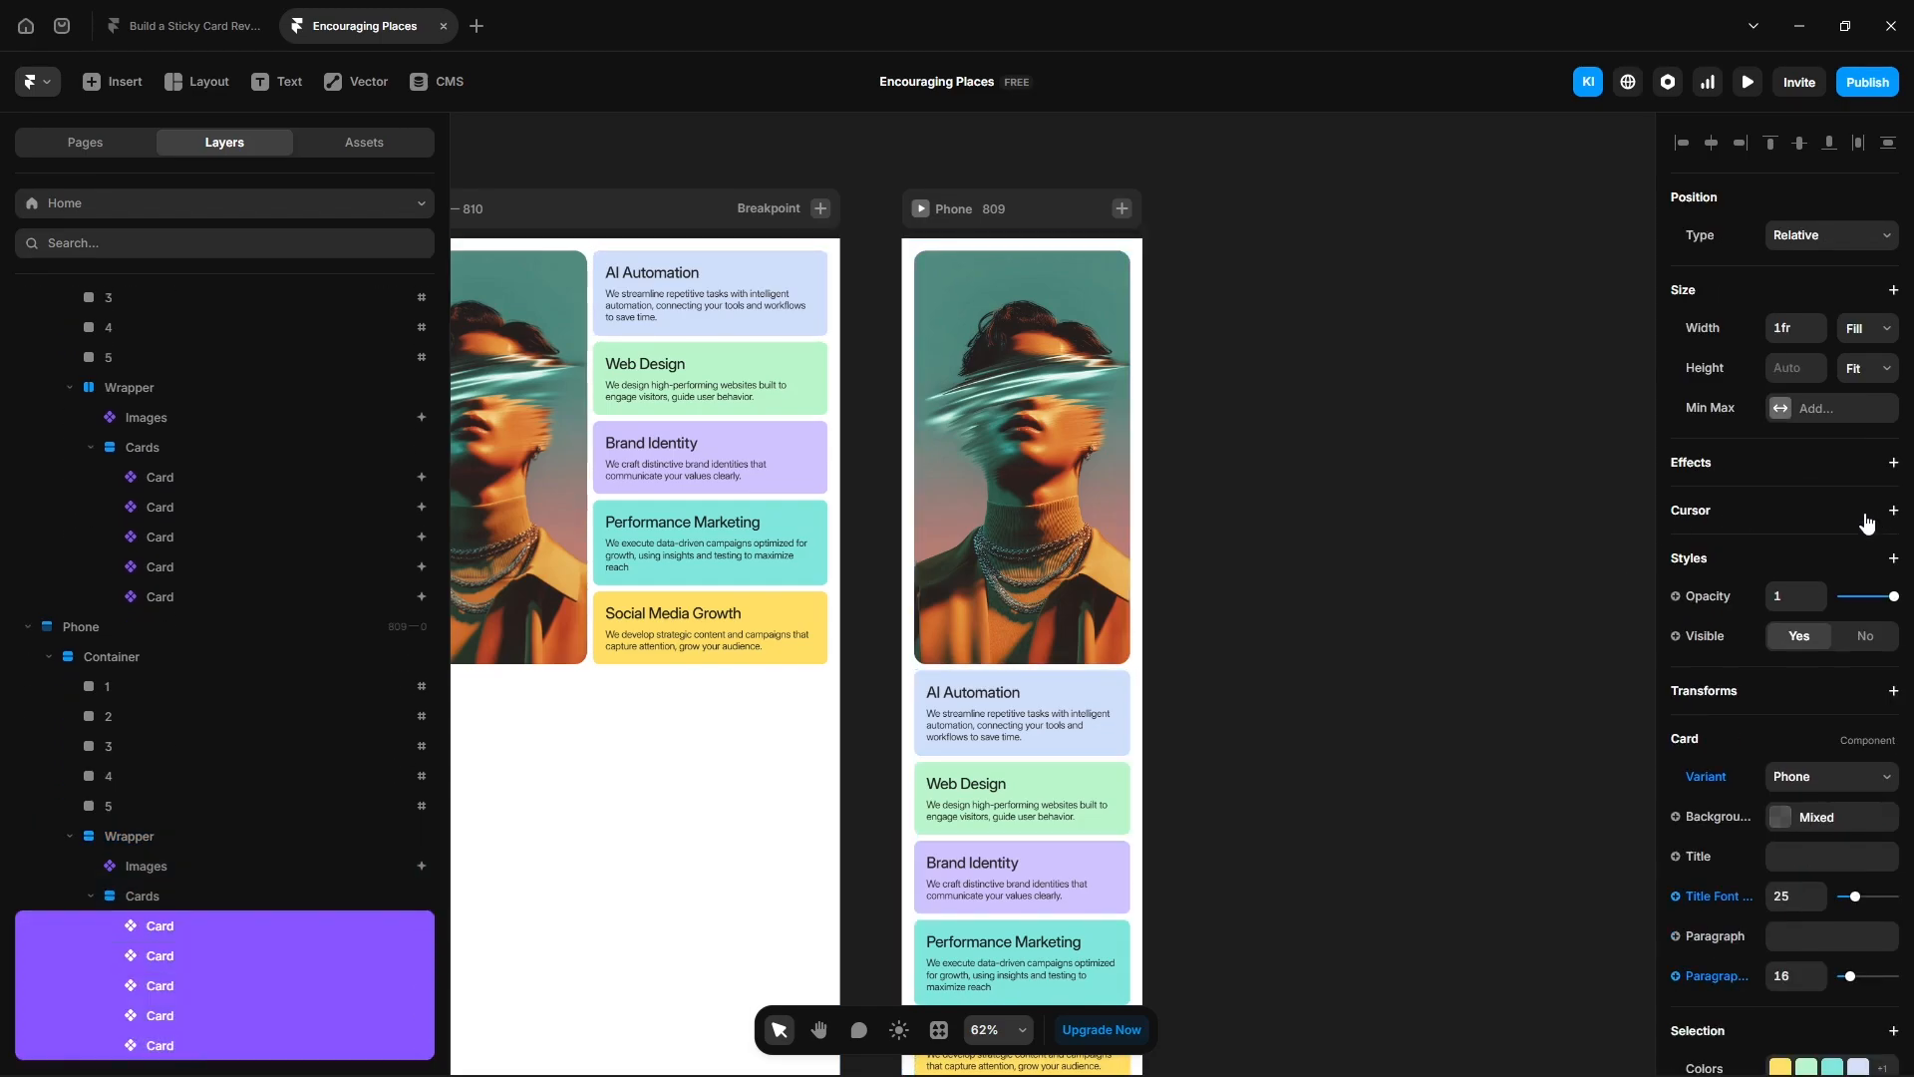
- Preview the Phone layout and scroll down through the image changes
click(923, 211)
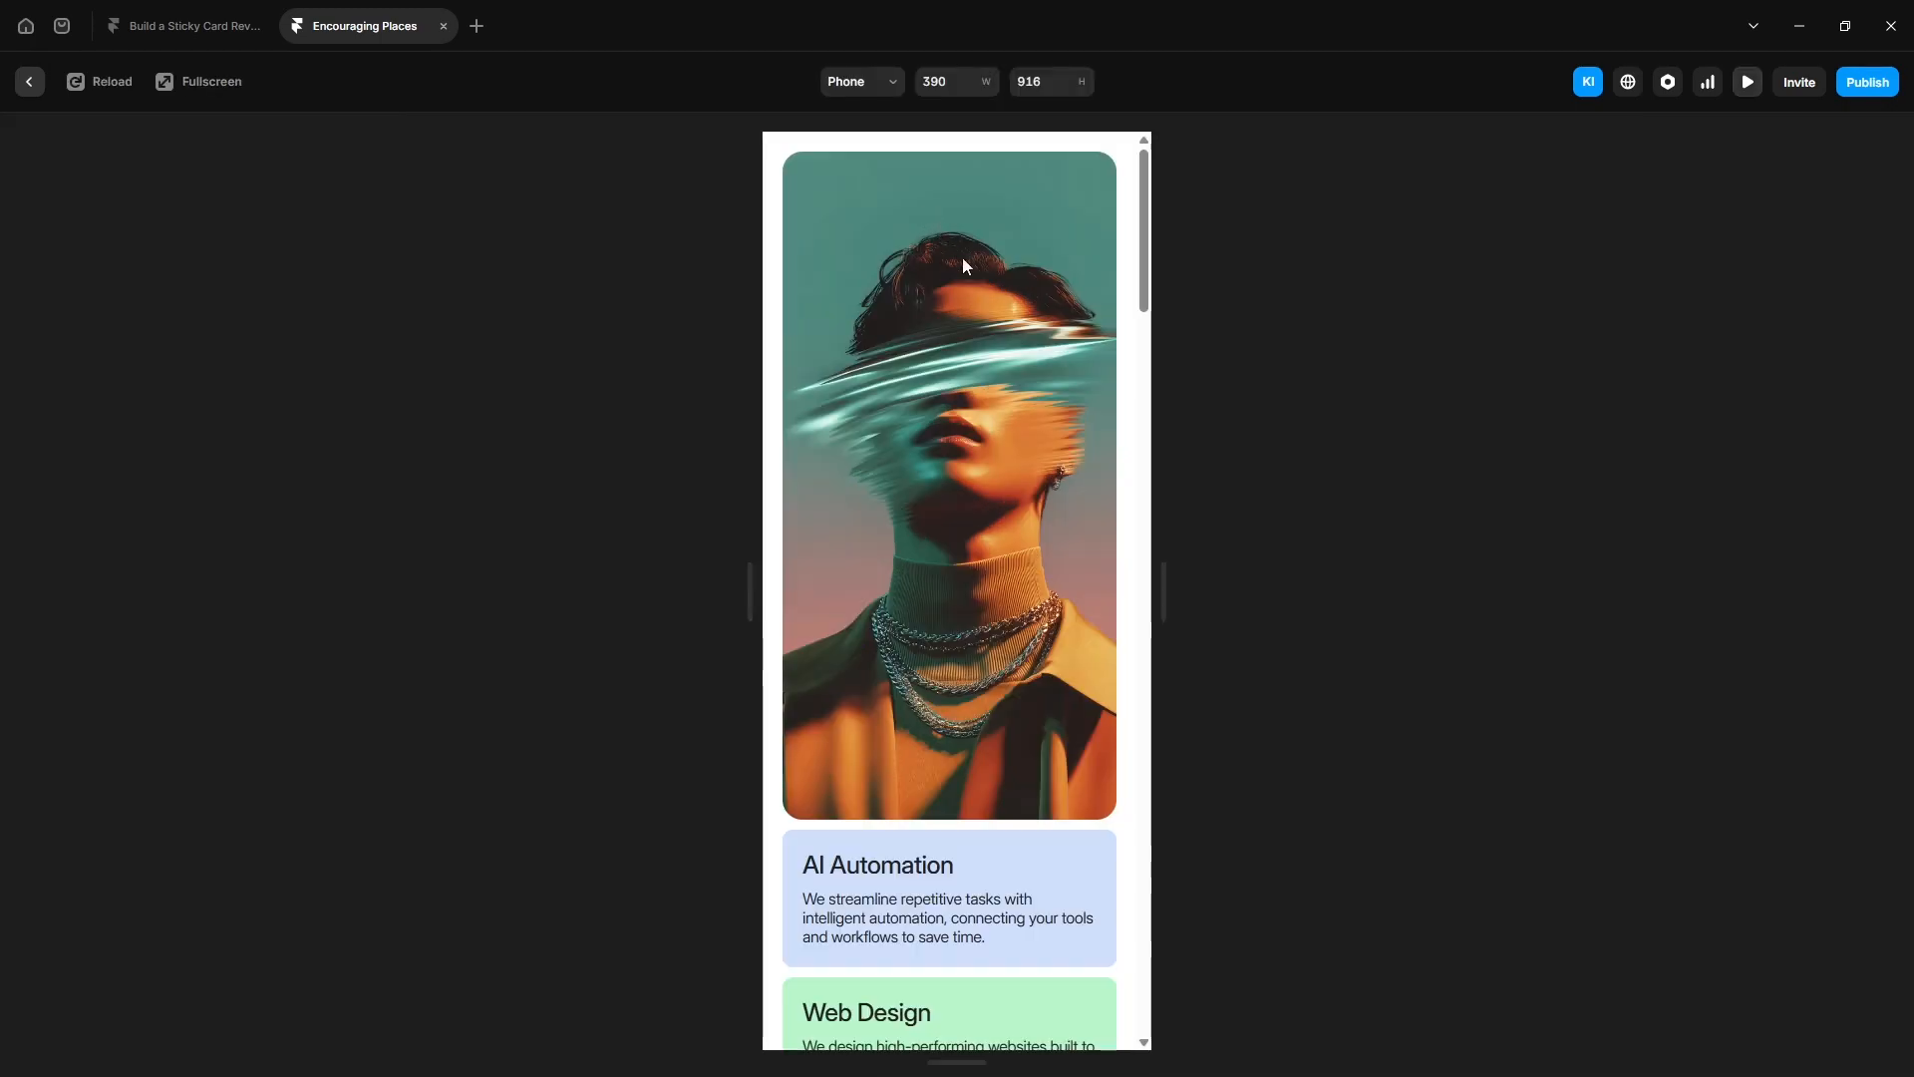
scroll(952, 837, down, 5)
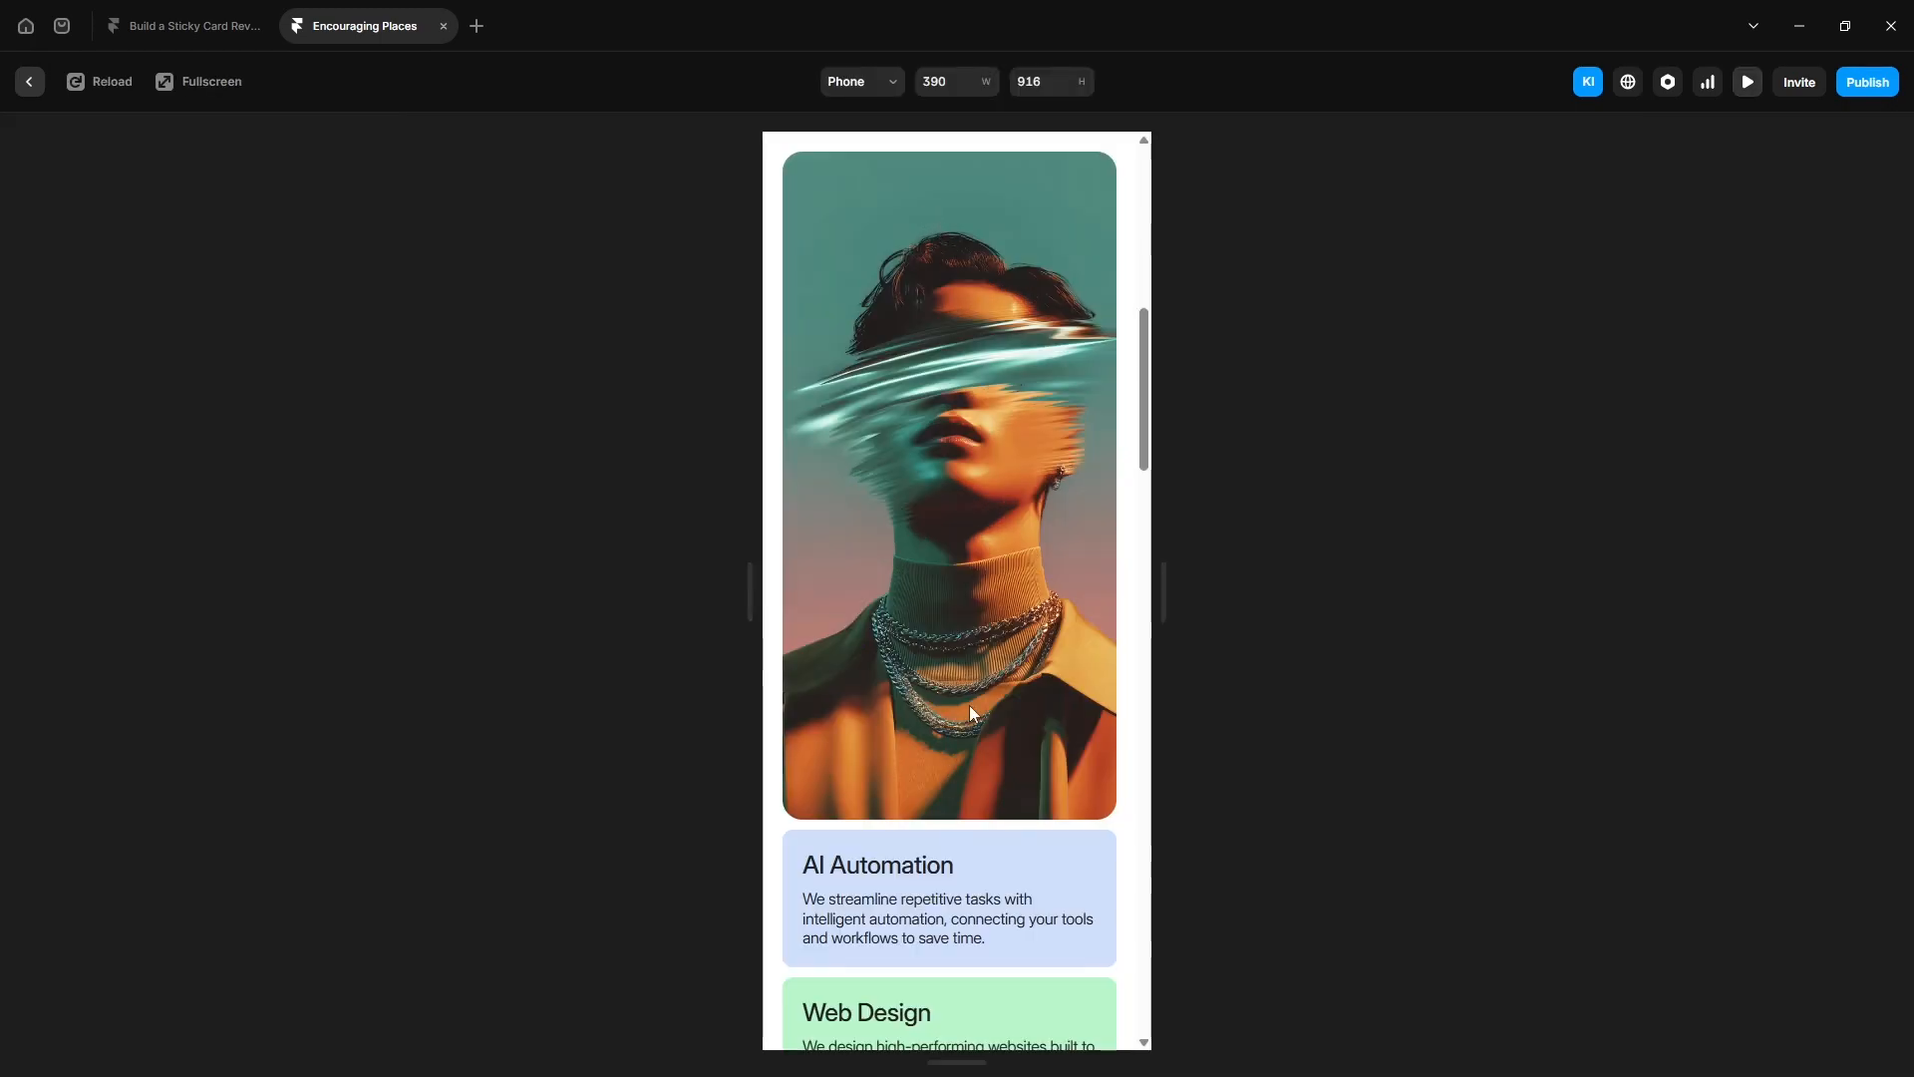
scroll(969, 704, down, 4)
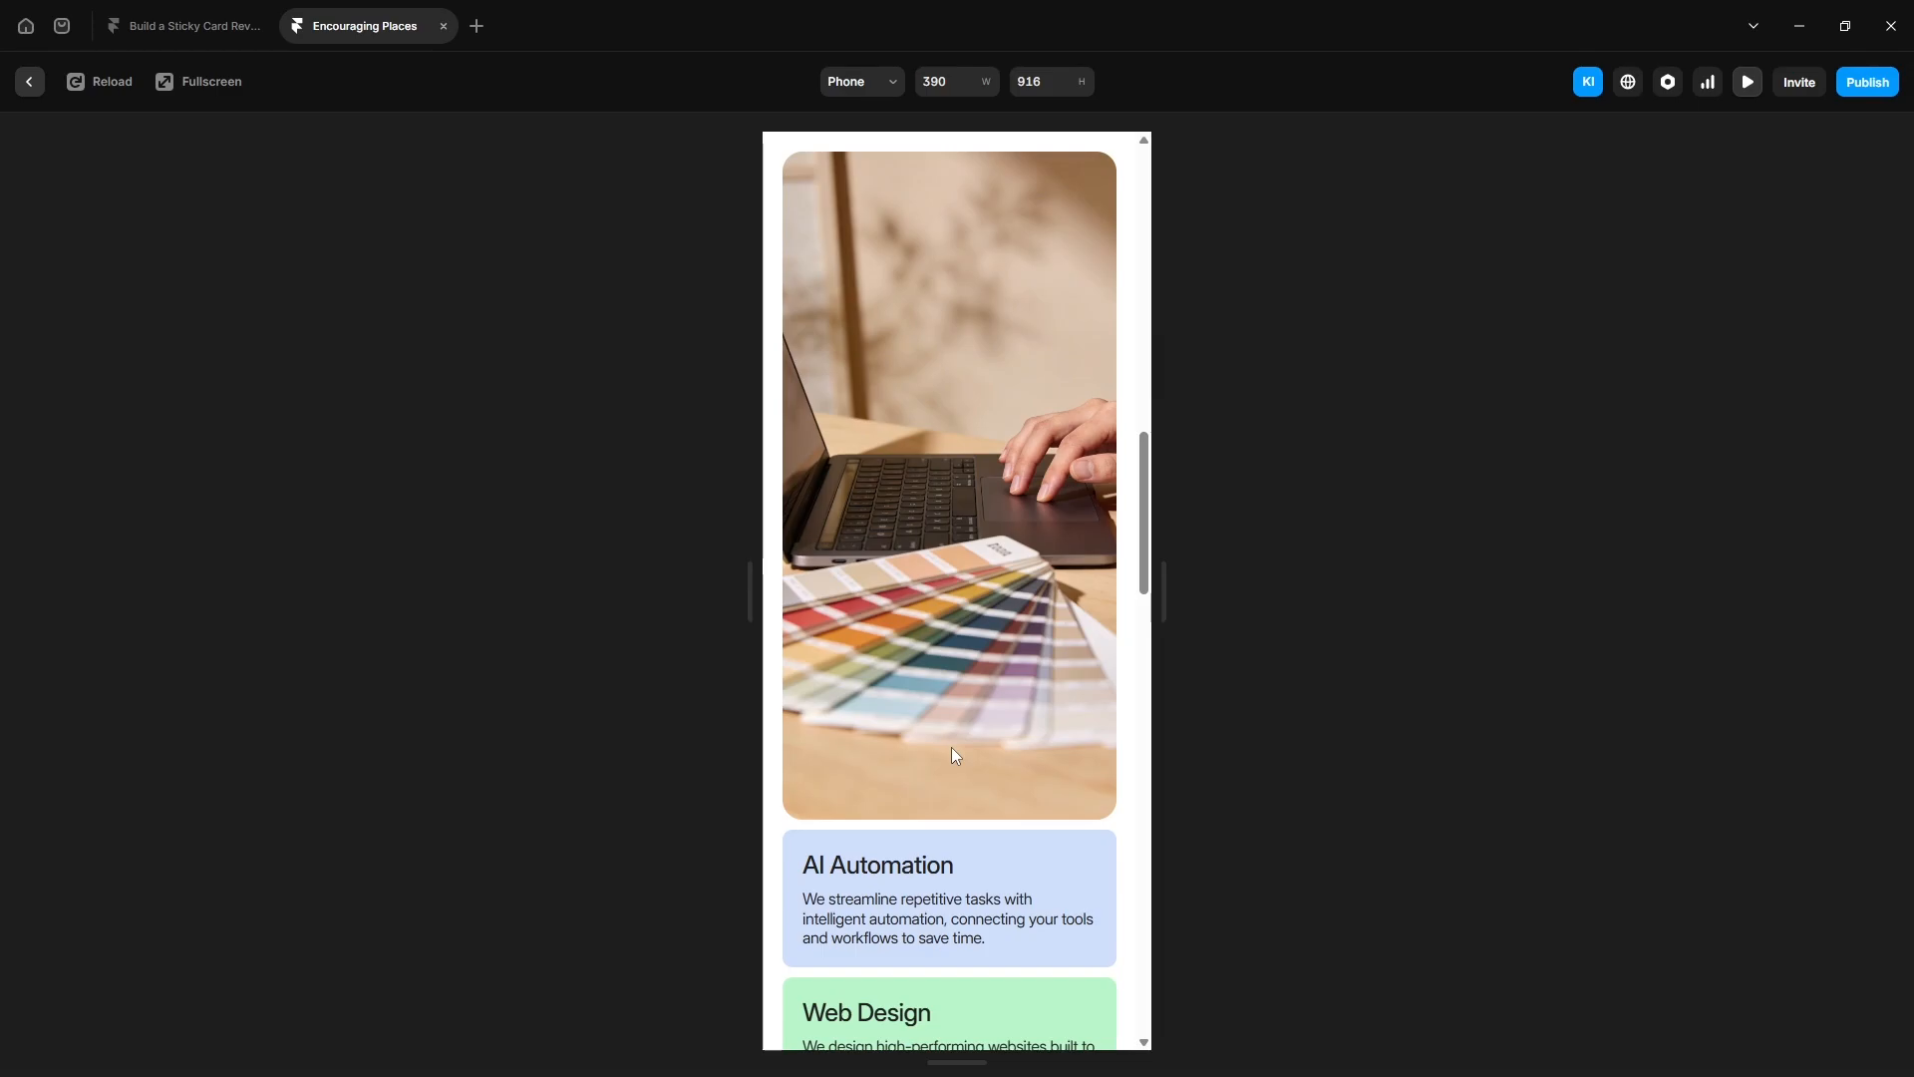
scroll(954, 755, down, 5)
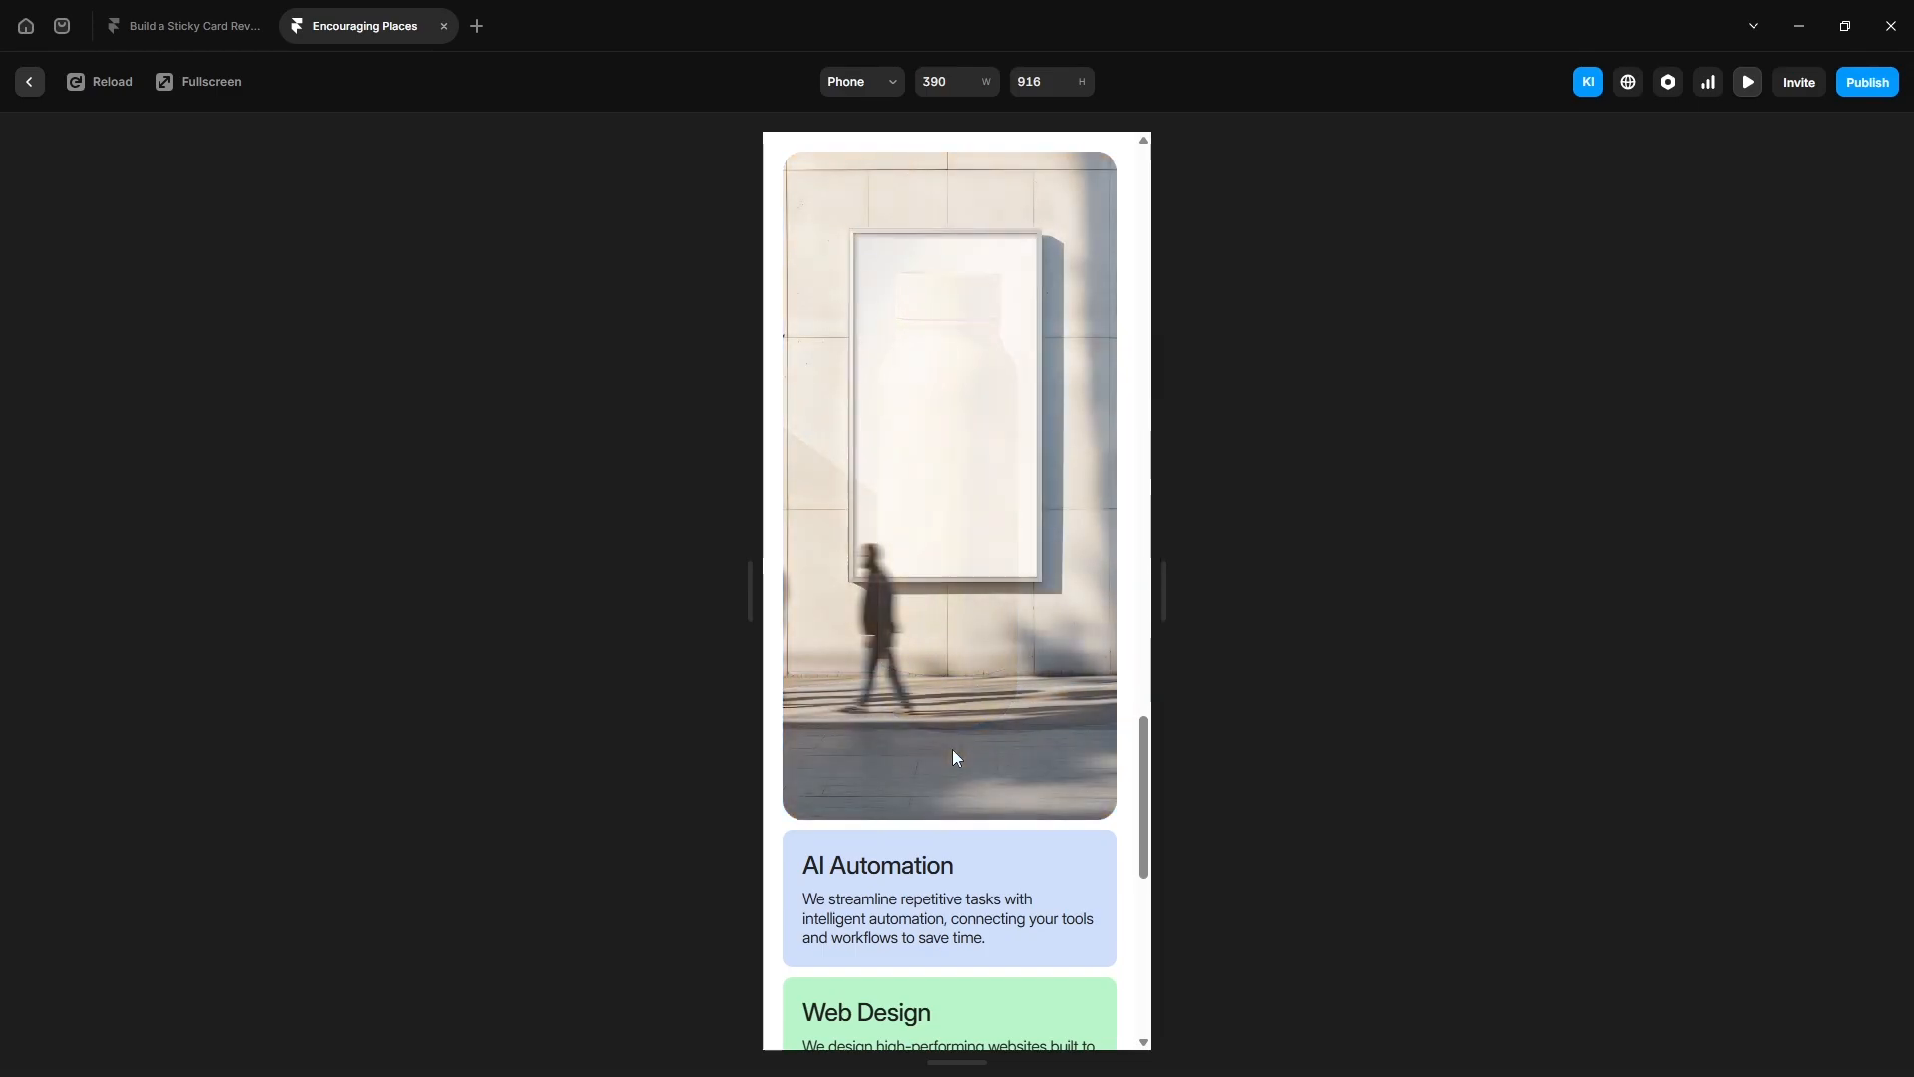
scroll(954, 750, down, 3)
click(29, 80)
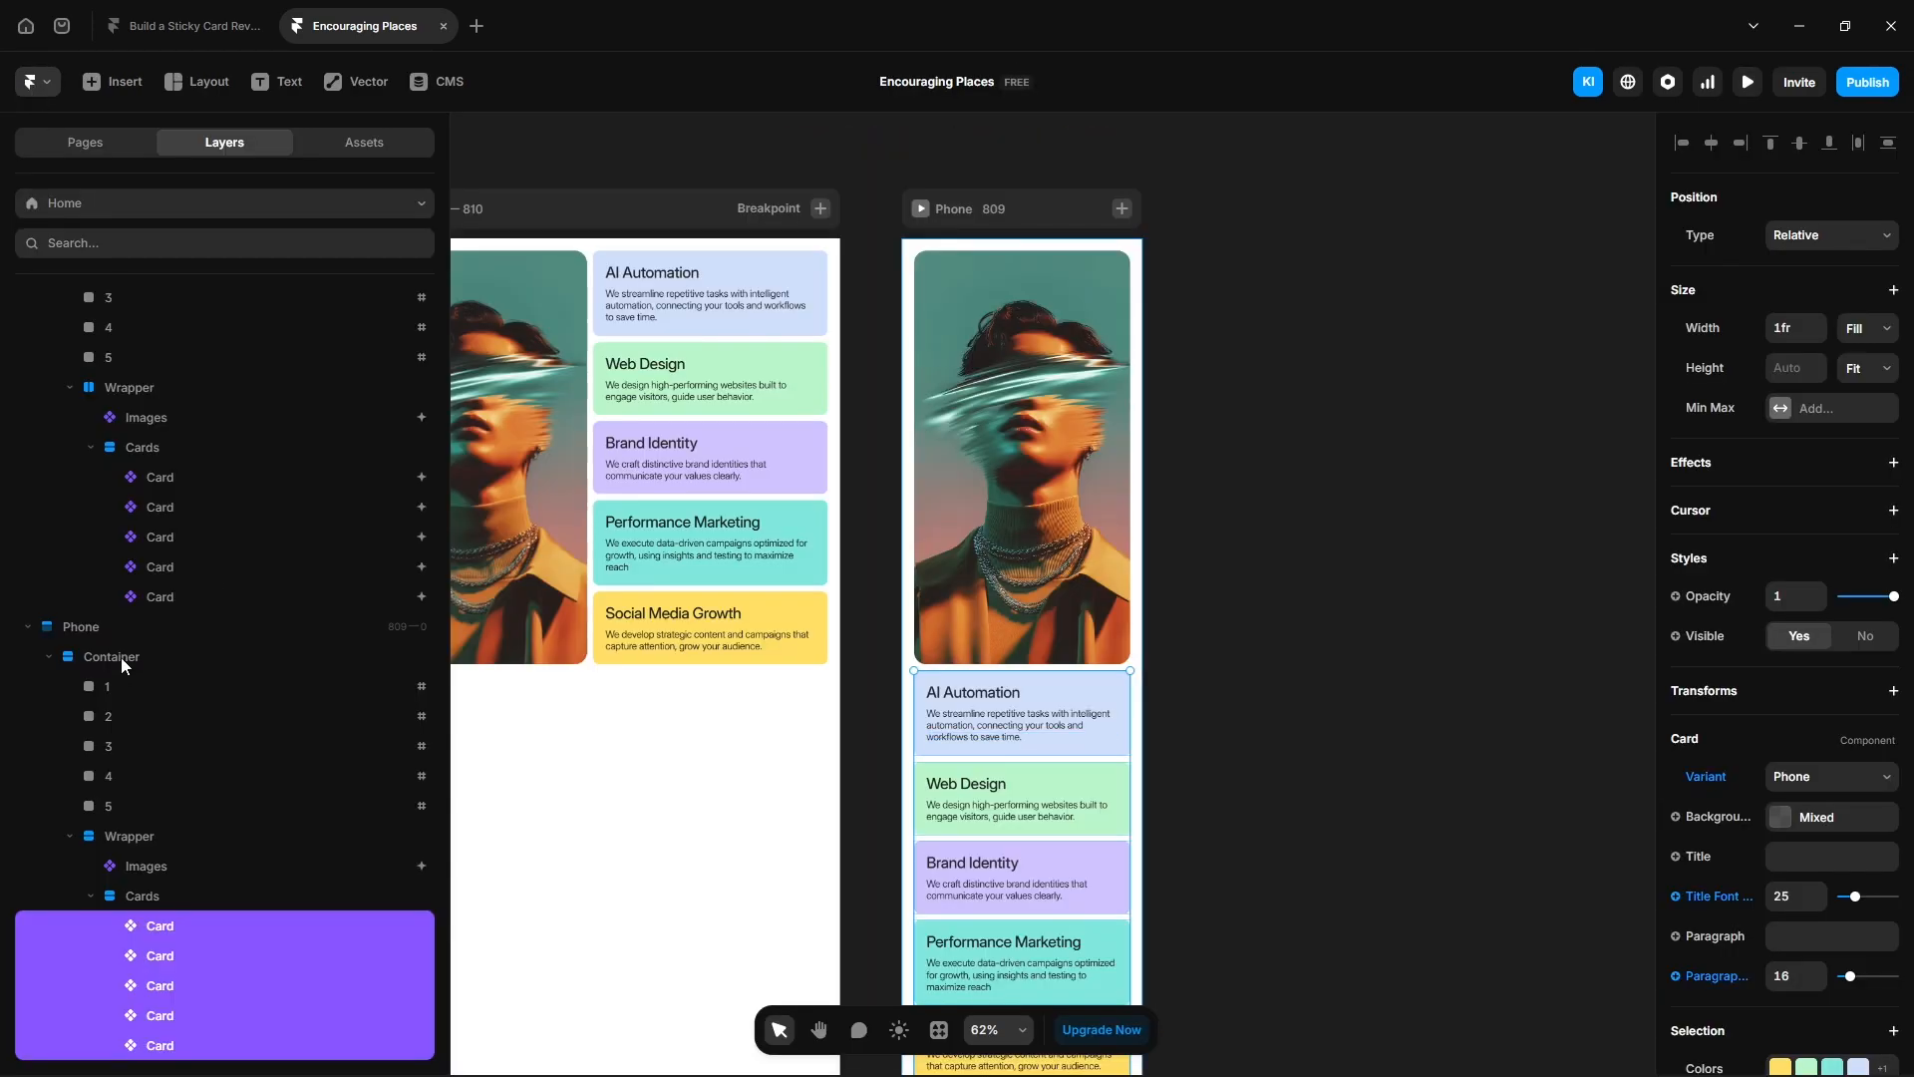
- Set the Phone Container's height to Fit Content
click(122, 656)
click(1868, 460)
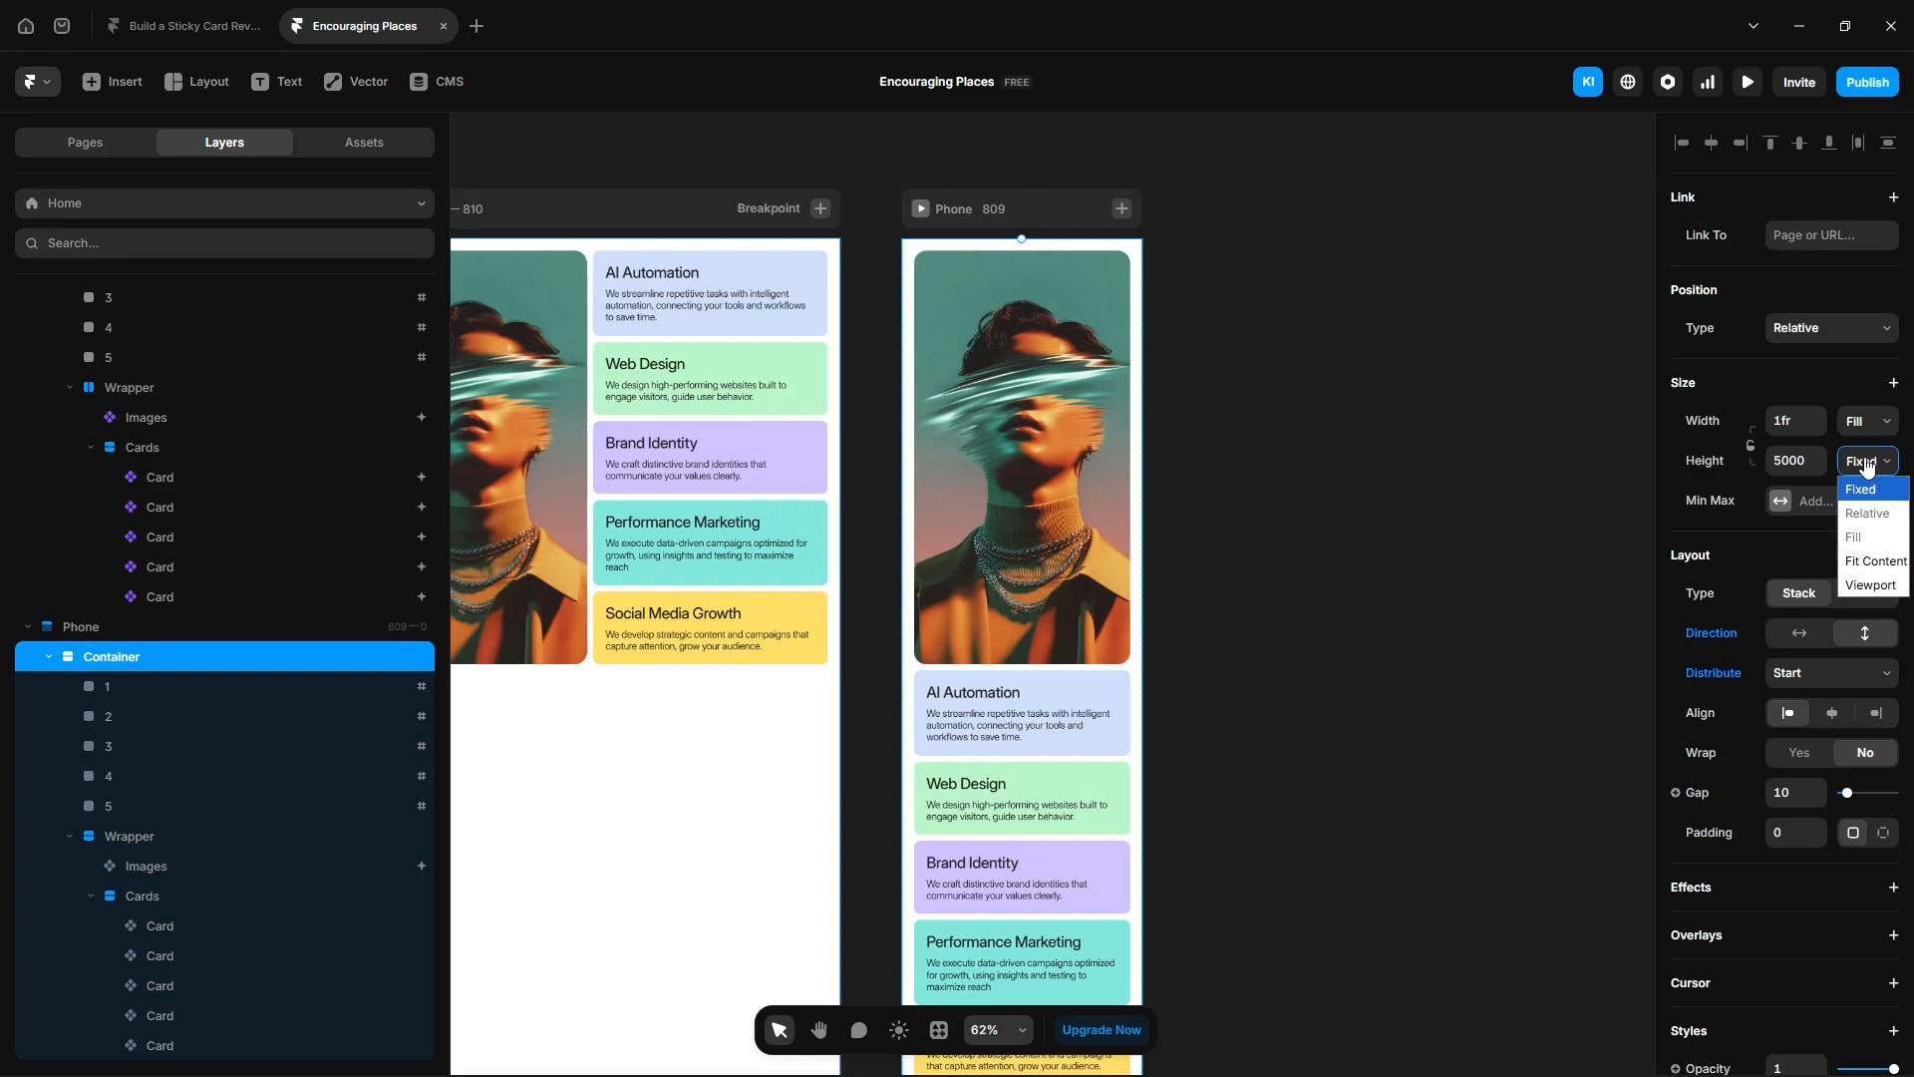
click(1860, 562)
scroll(1187, 863, down, 1)
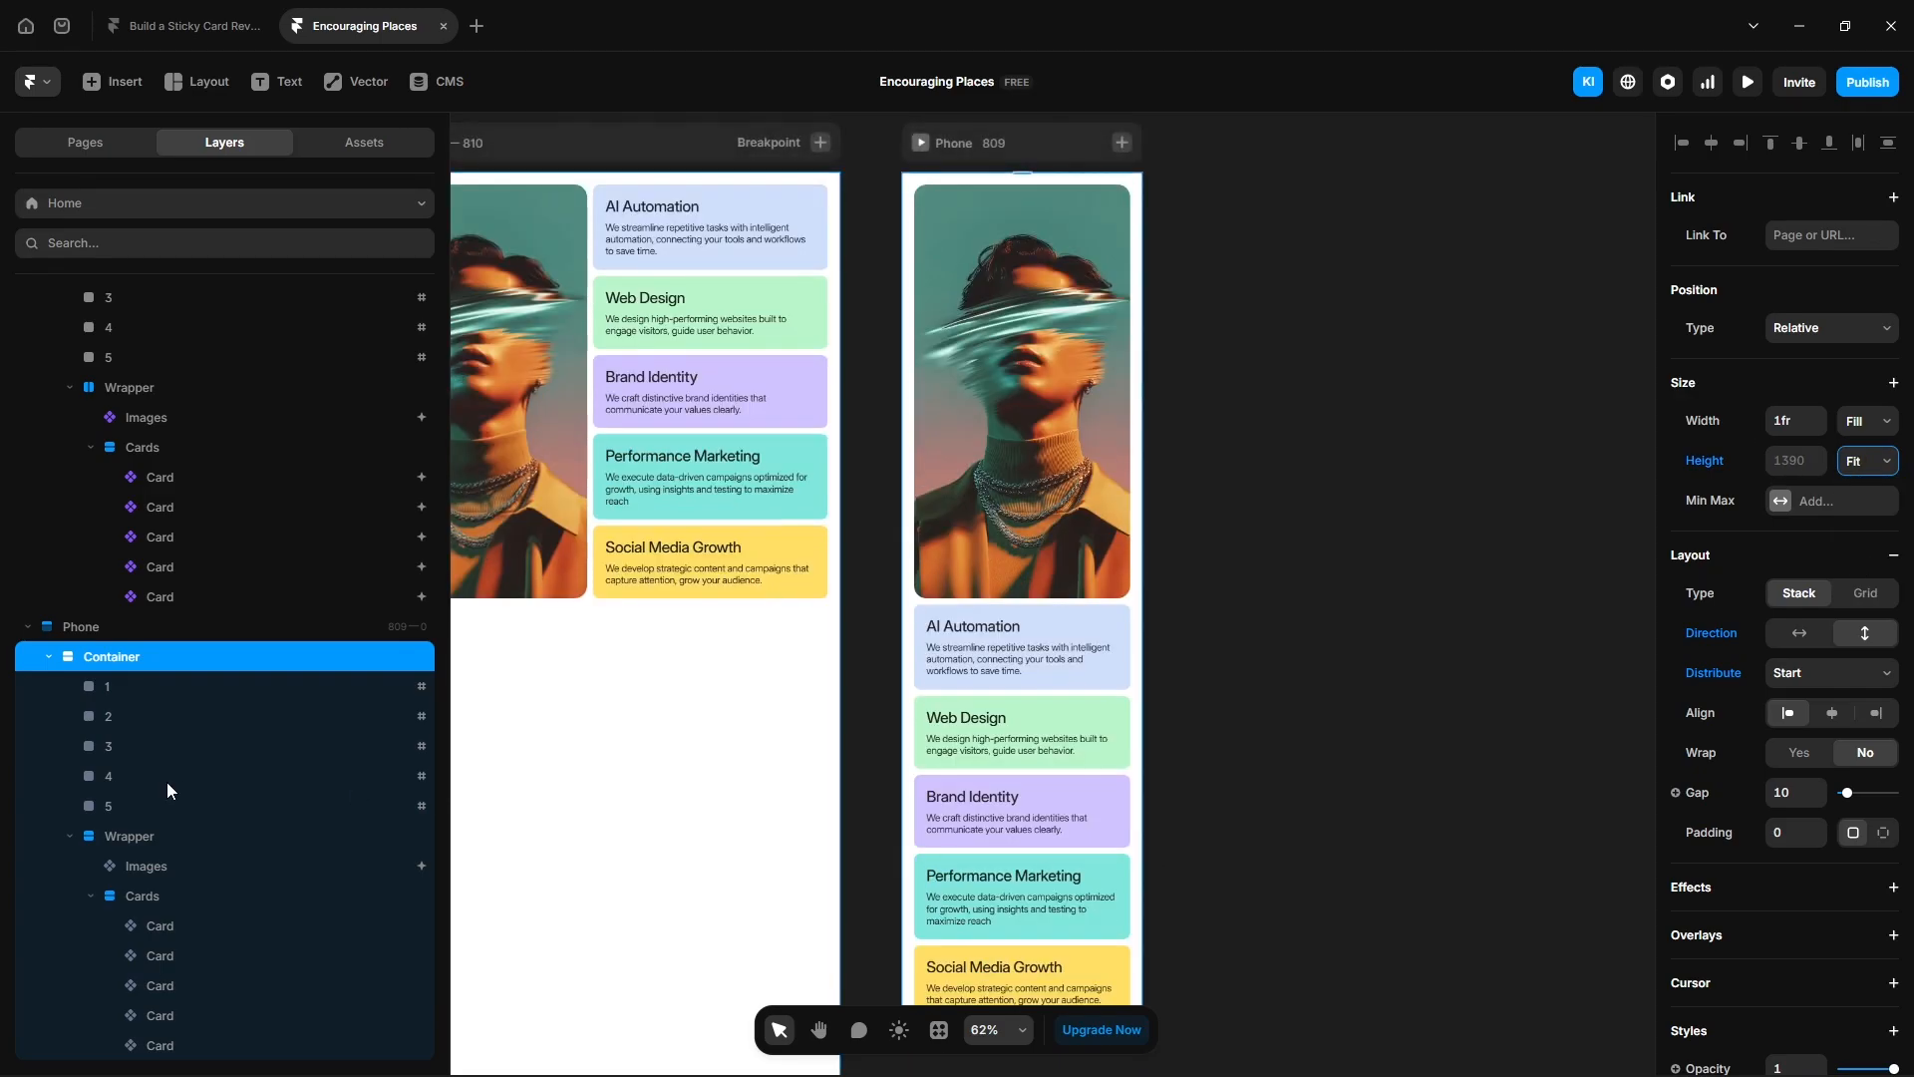
- Set the Phone Wrapper's position type to Relative
click(172, 835)
click(1812, 336)
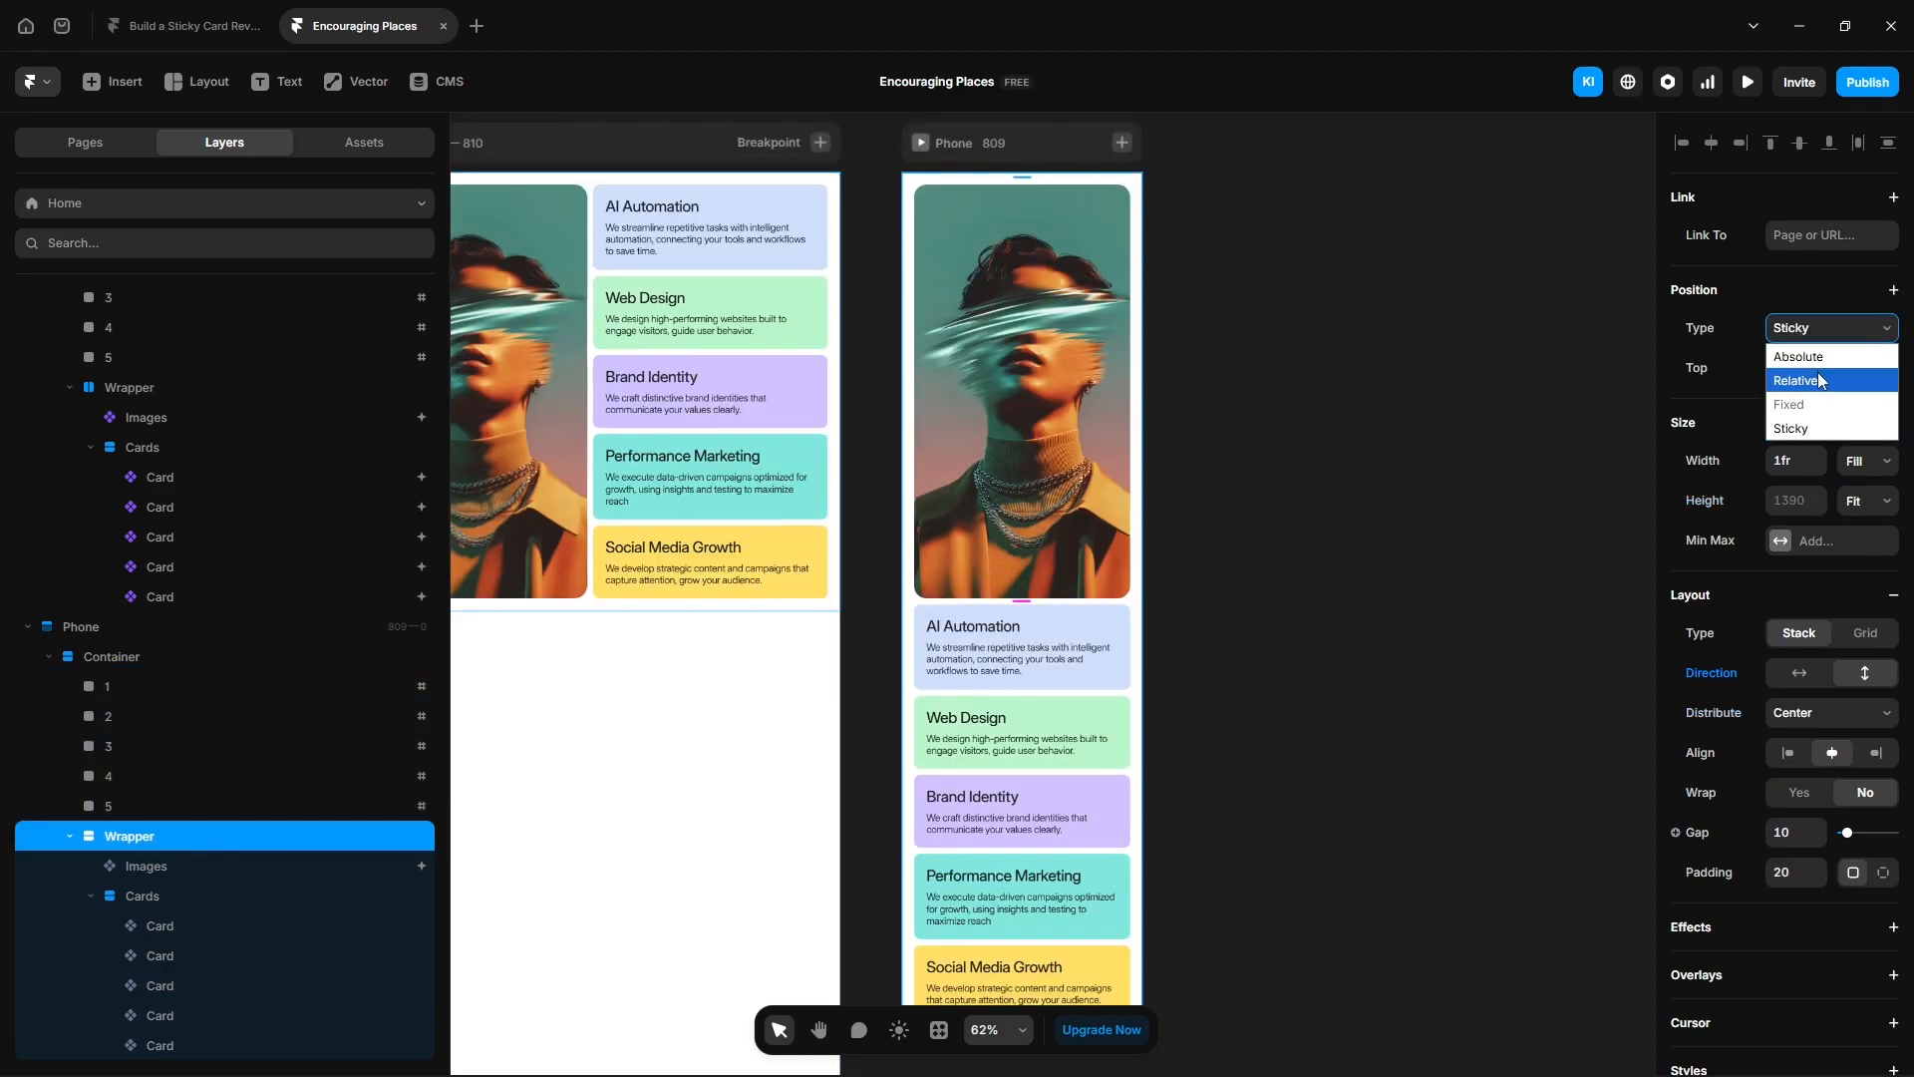
click(1817, 371)
- Remove the scroll Variant effect from the Phone Images component
click(157, 867)
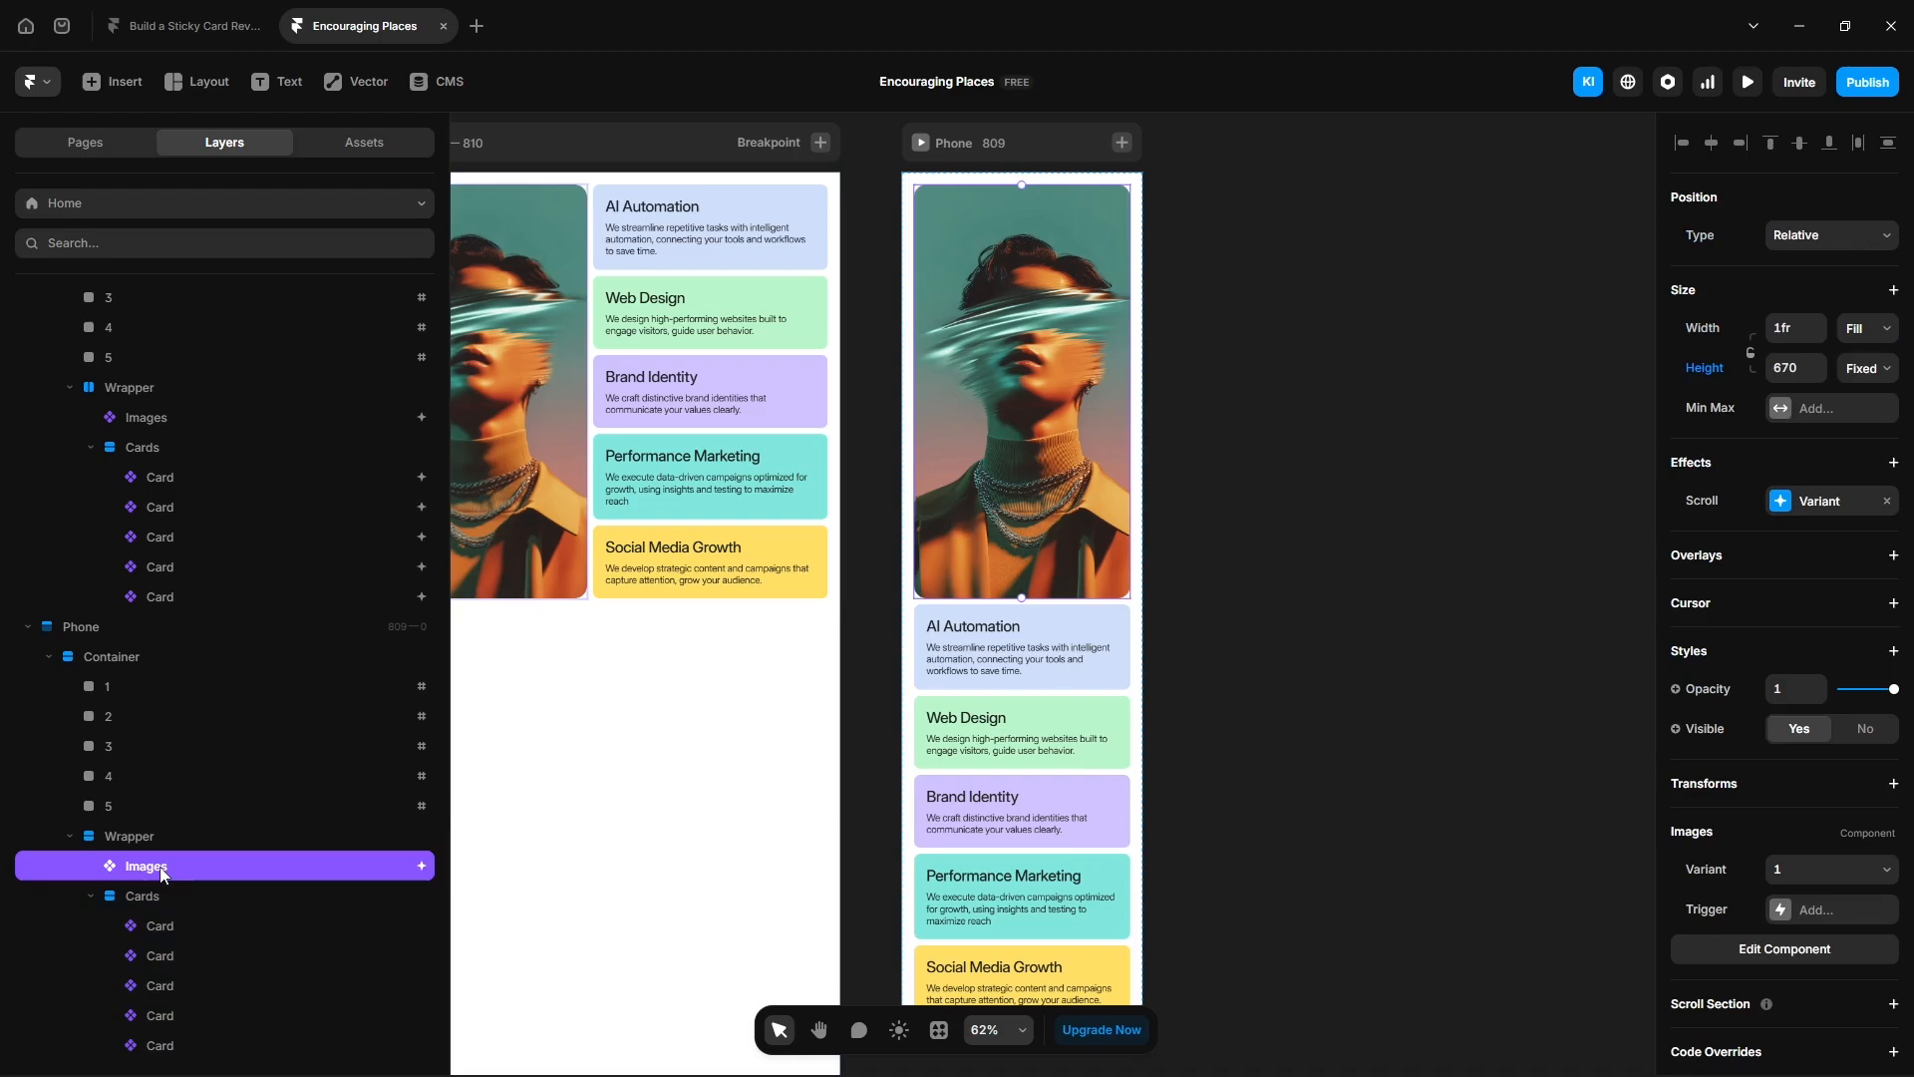
click(1894, 506)
- Preview the Phone layout and scroll through the stacked cards
click(1756, 88)
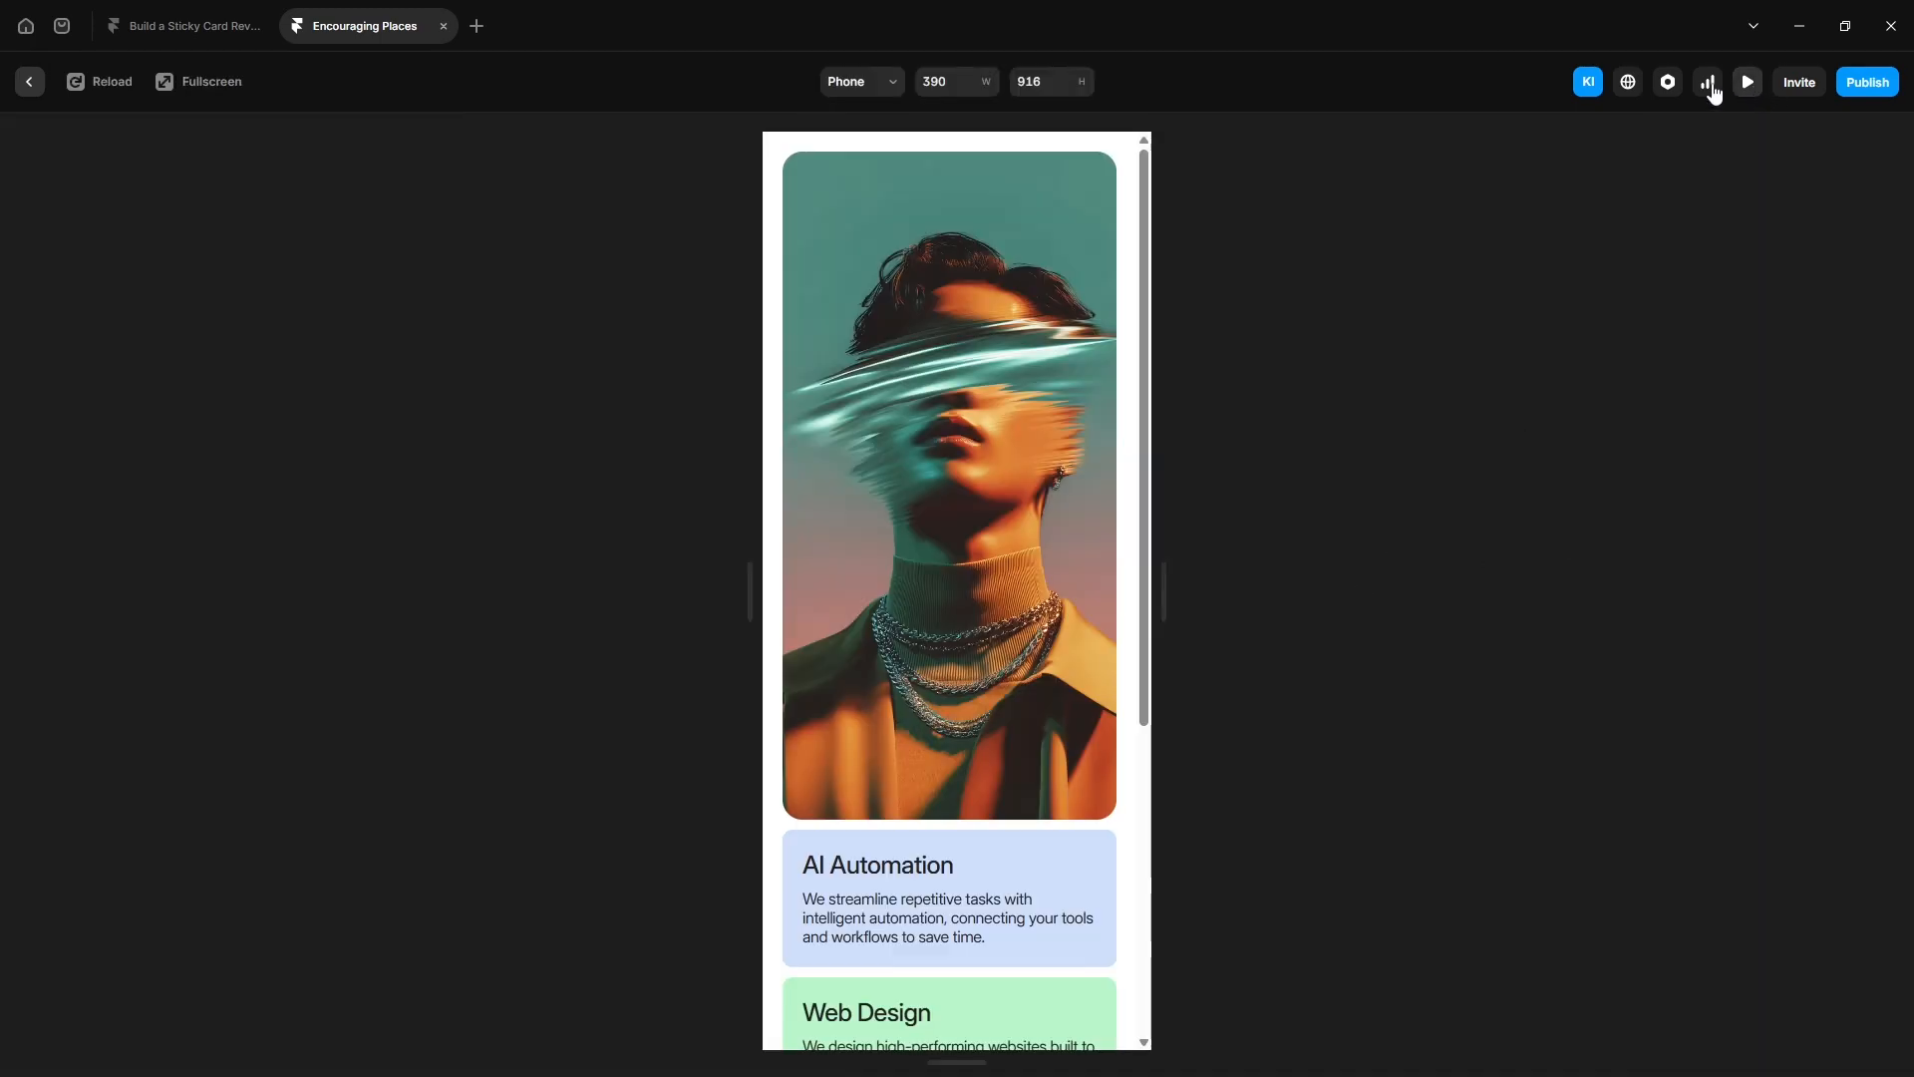
scroll(866, 906, down, 5)
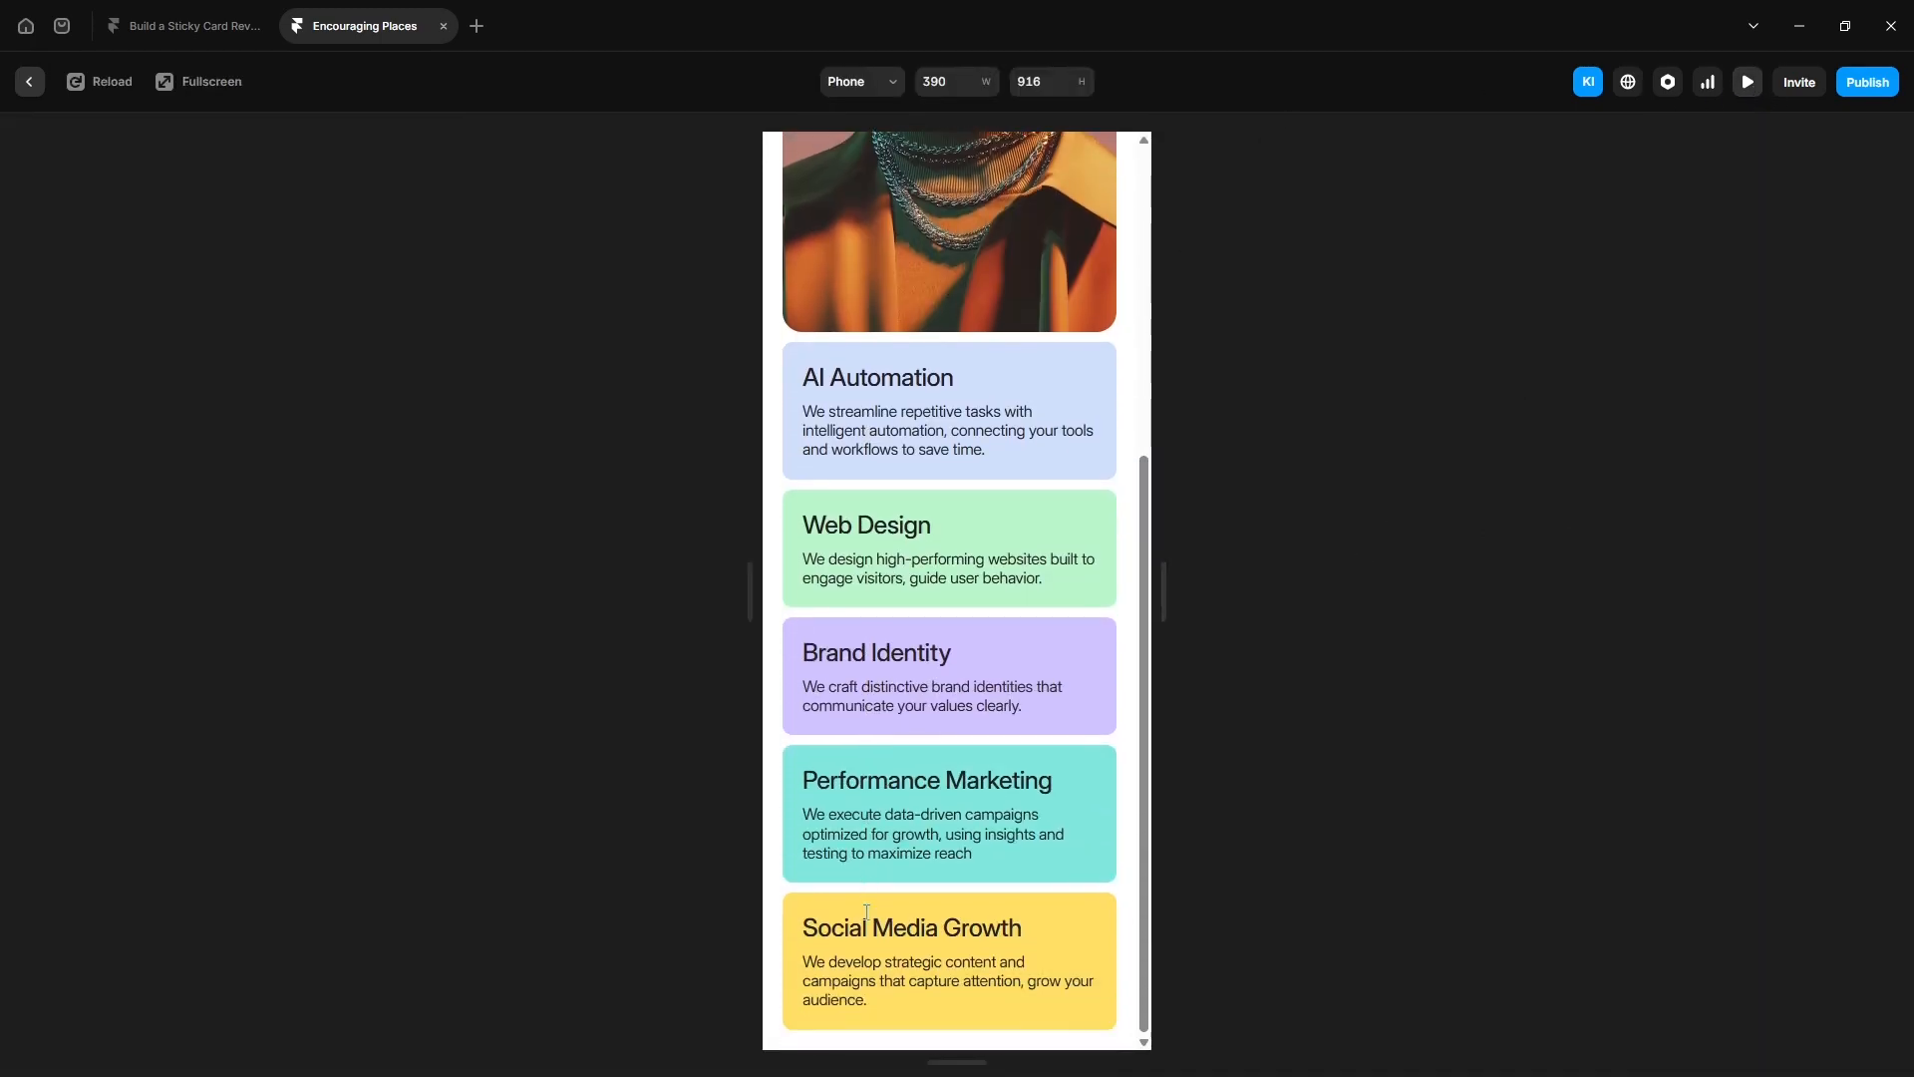
scroll(866, 910, up, 5)
key(Escape)
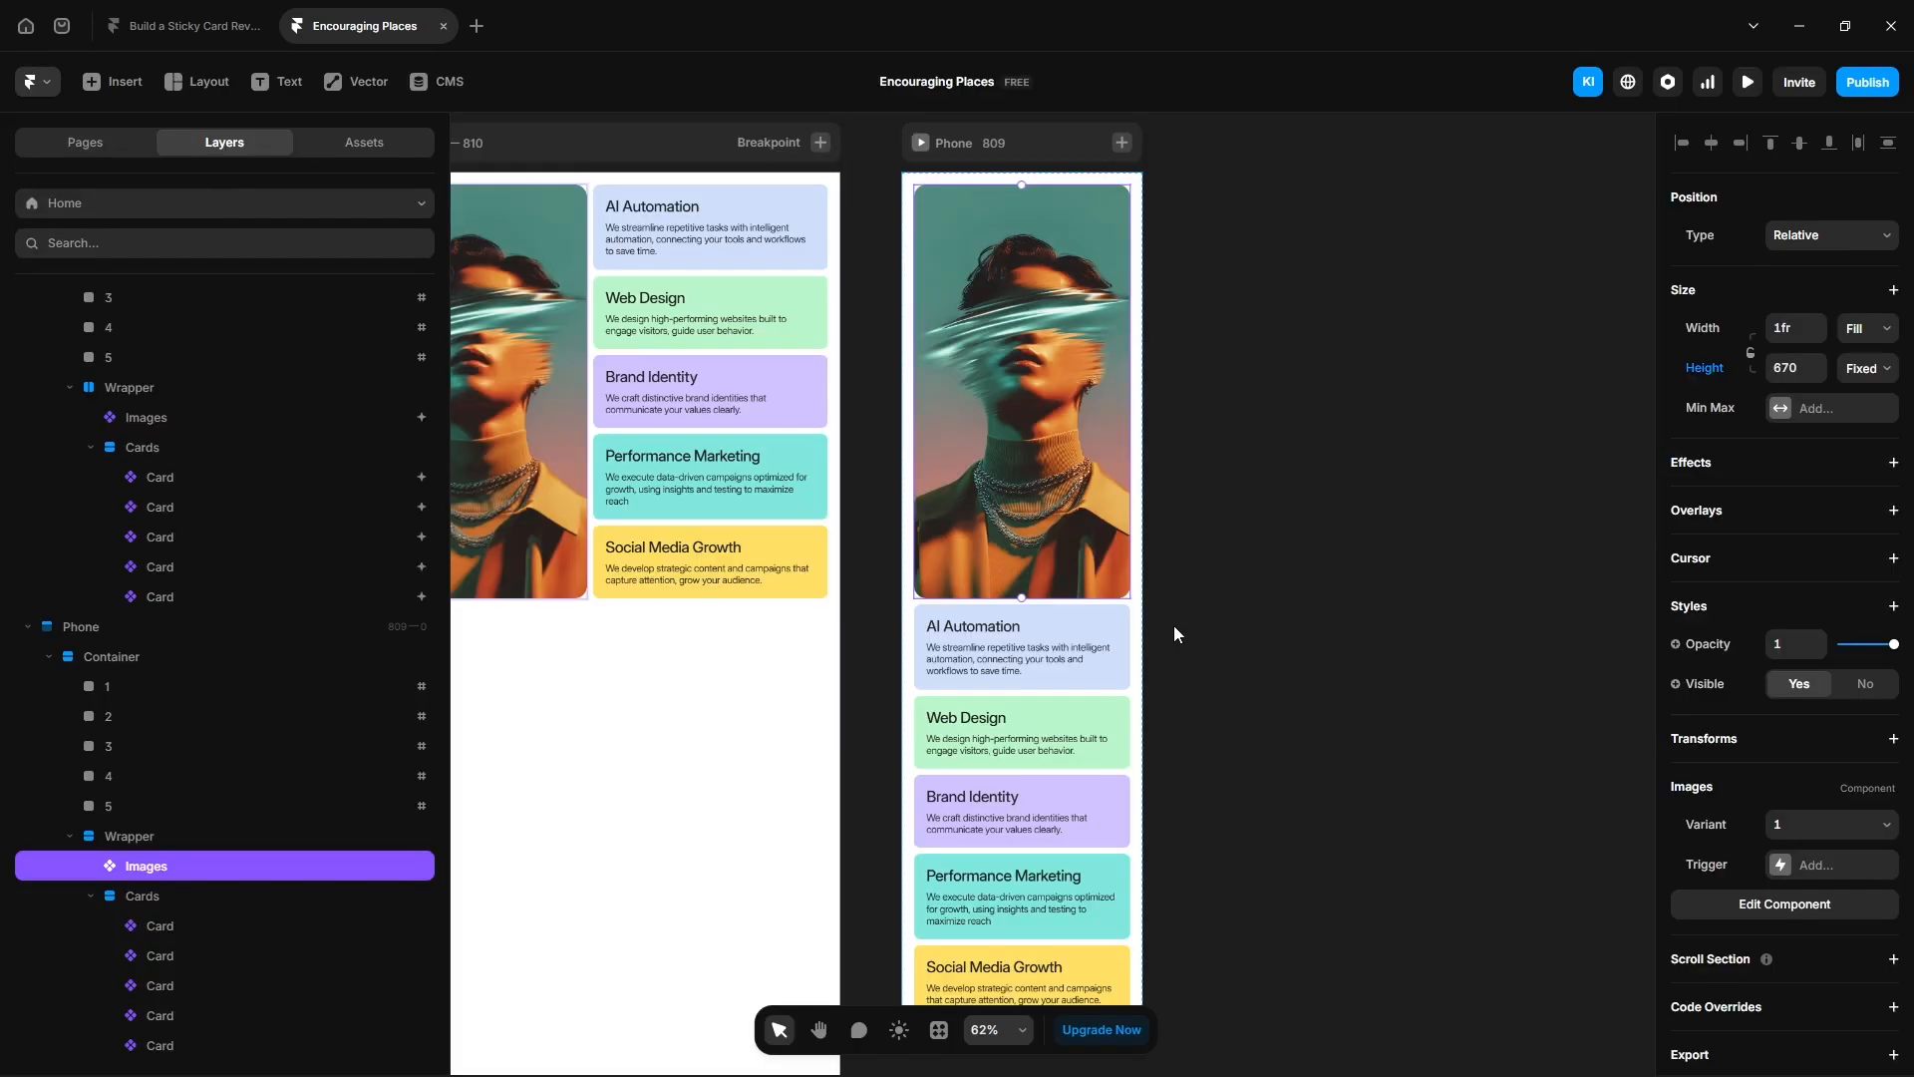